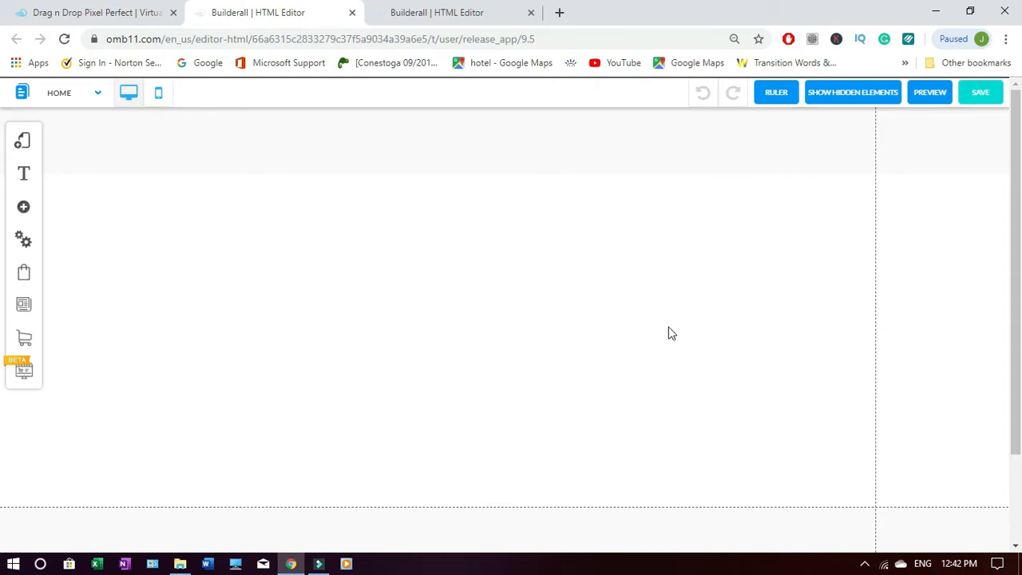
- Switch to the tab with the designed home page, scroll through it, and preview it in mobile view
click(430, 17)
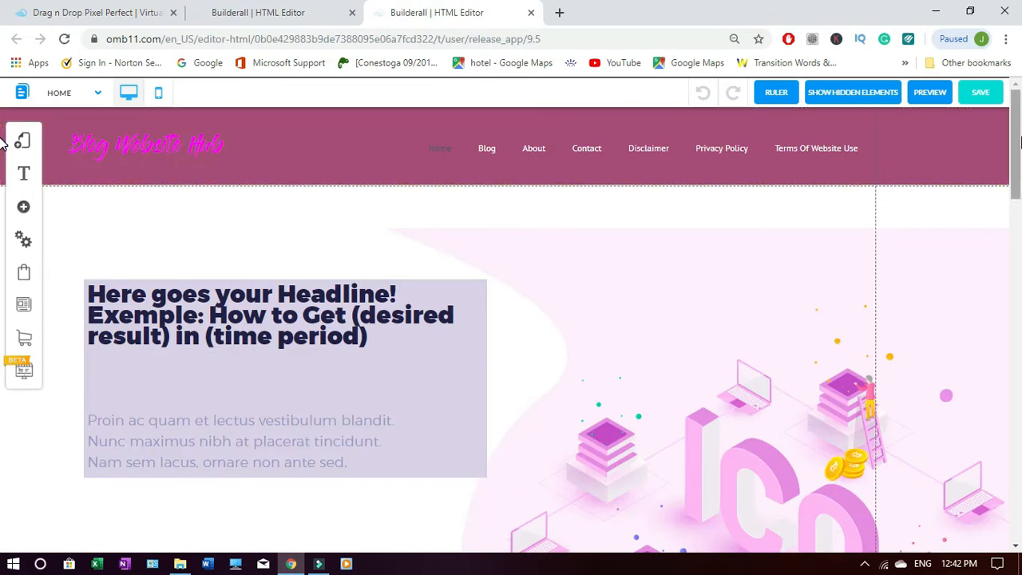
scroll(2, 159, down, 1)
mouse_move(1020, 165)
mouse_down()
mouse_move(1020, 515)
mouse_move(1020, 153)
mouse_up()
drag(1017, 159, 2, 210)
drag(1021, 210, 1020, 126)
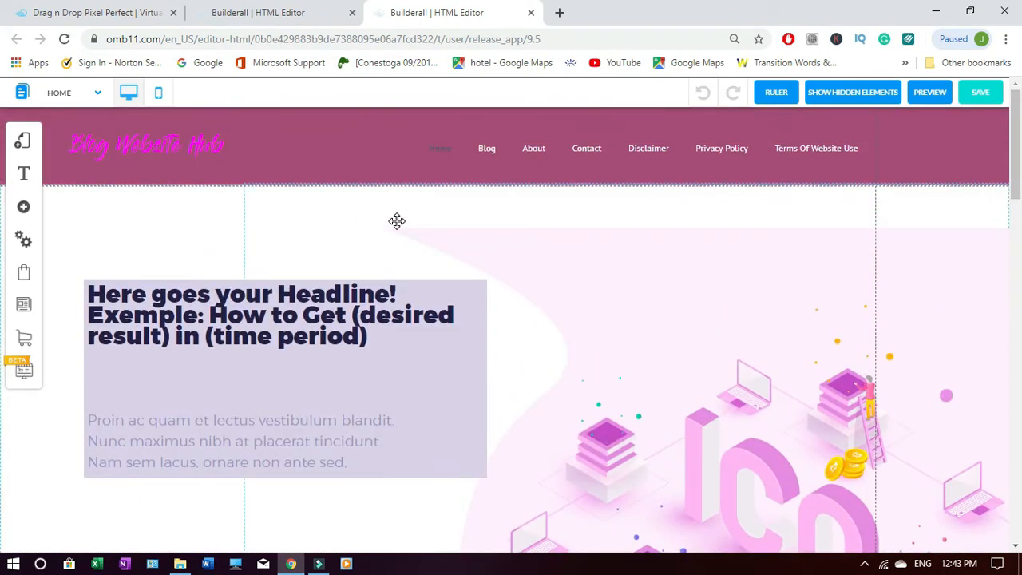
click(159, 95)
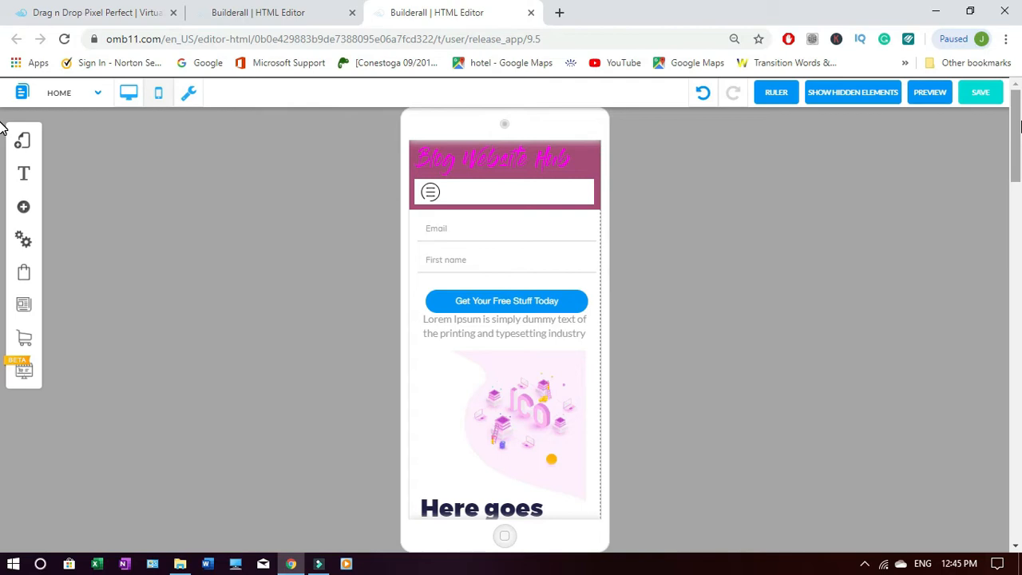
drag(1021, 123, 1018, 100)
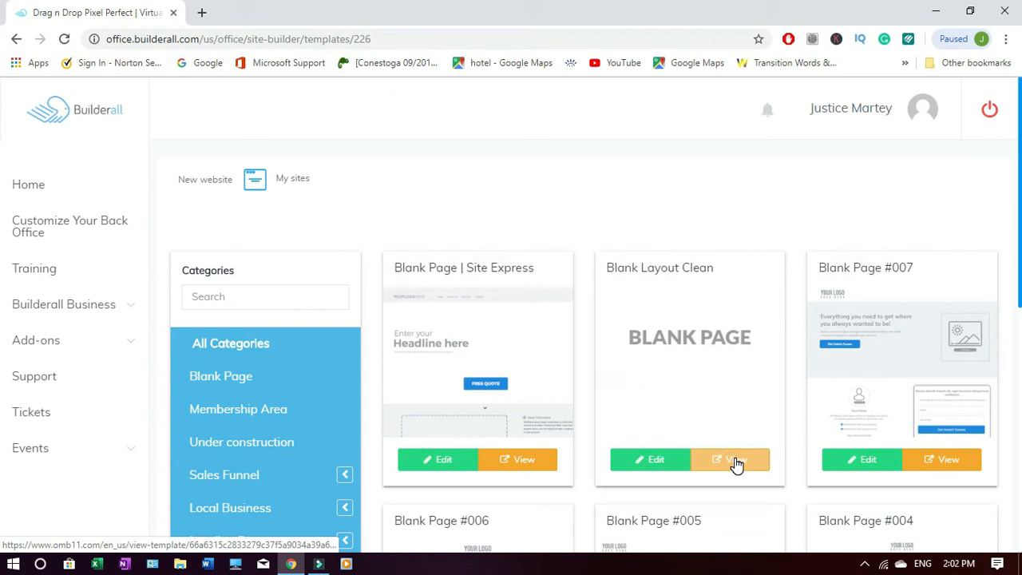
- Edit the Blank Layout Clean template from the site-builder templates list
click(651, 460)
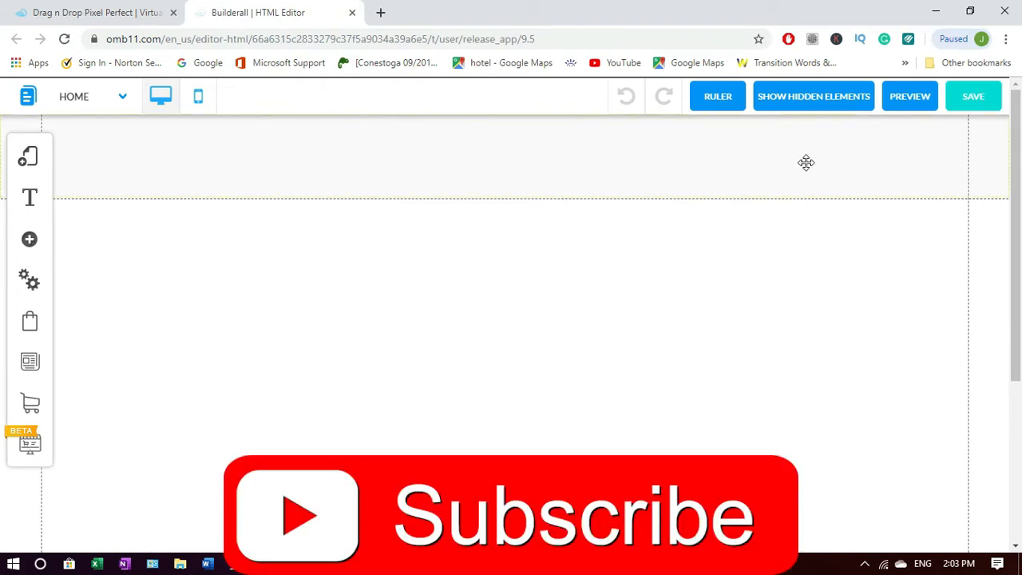
drag(1016, 283, 1016, 441)
drag(1019, 385, 1020, 232)
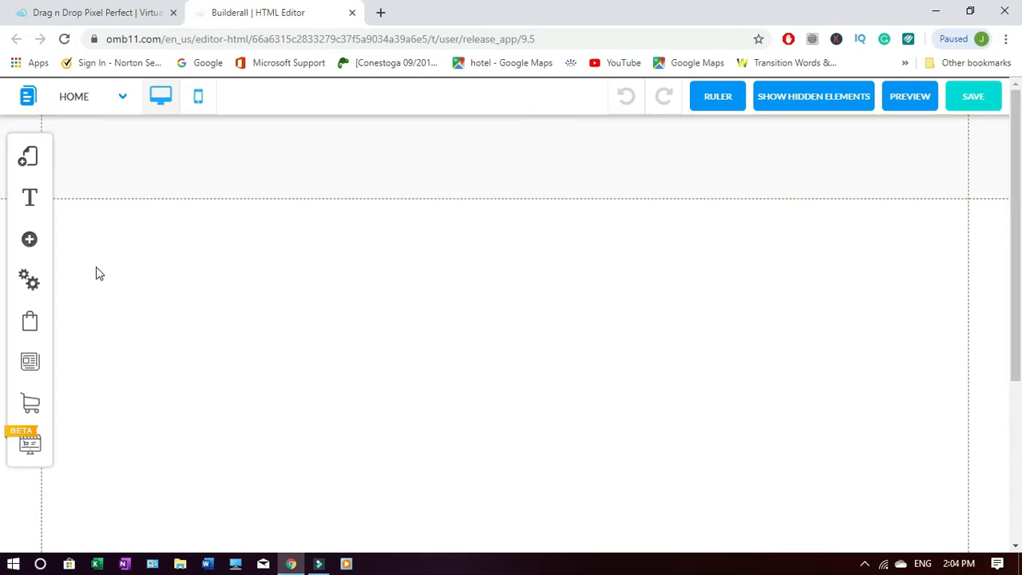
- Add a Classic-style menu and drag the Empty Menu up into the header section
click(34, 248)
scroll(281, 367, down, 1)
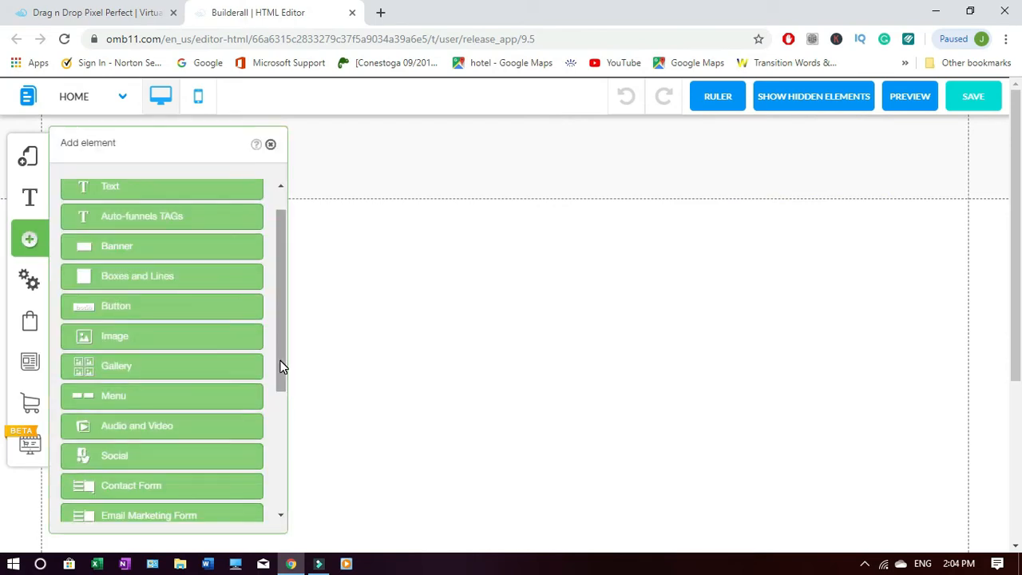
click(124, 397)
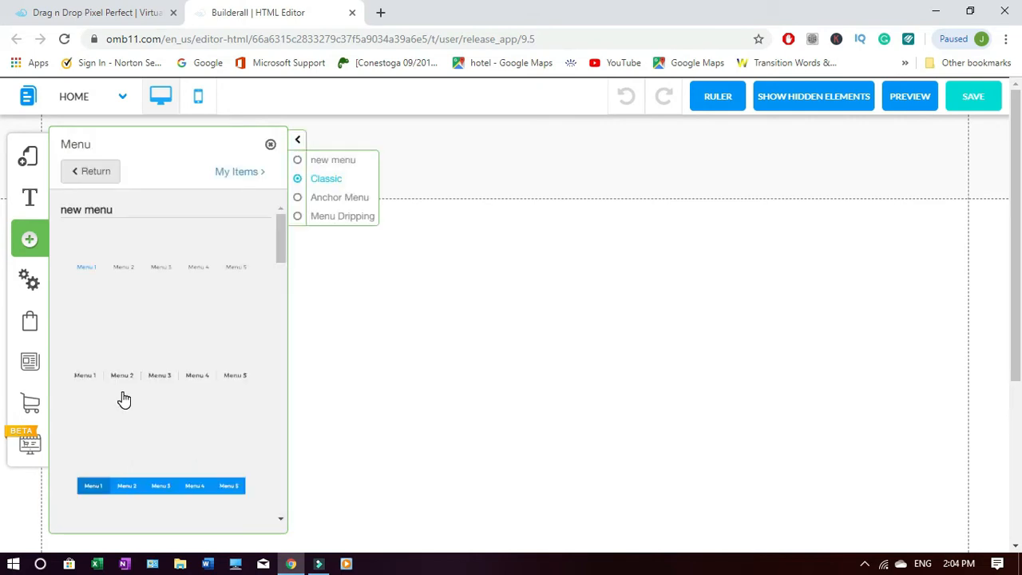
drag(283, 250, 284, 311)
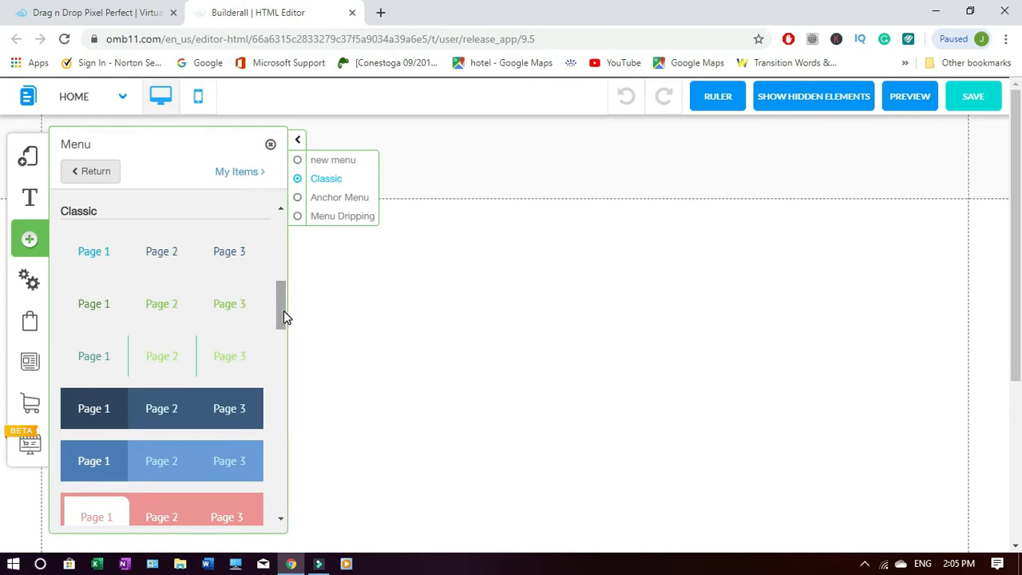
click(231, 254)
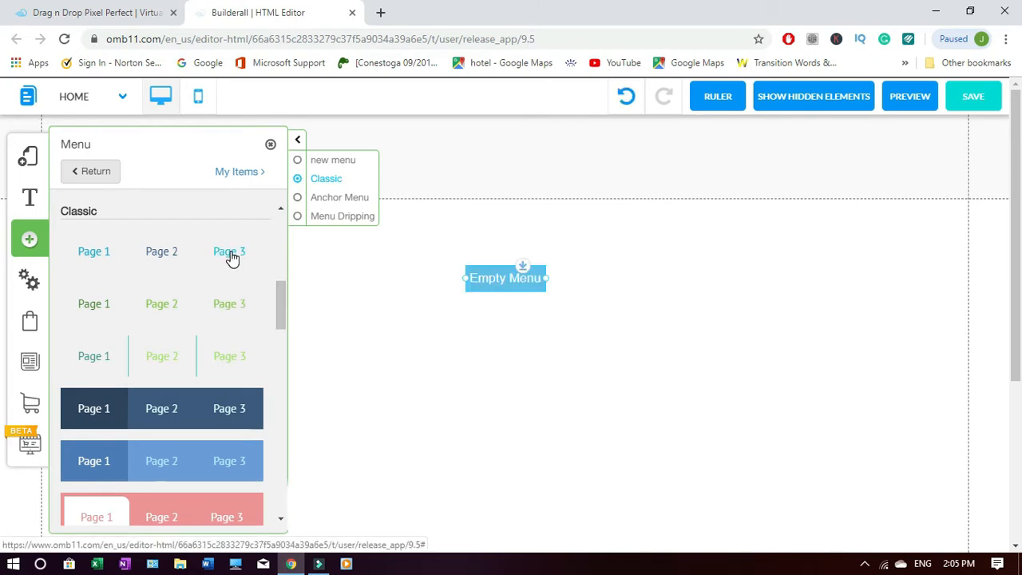
click(271, 147)
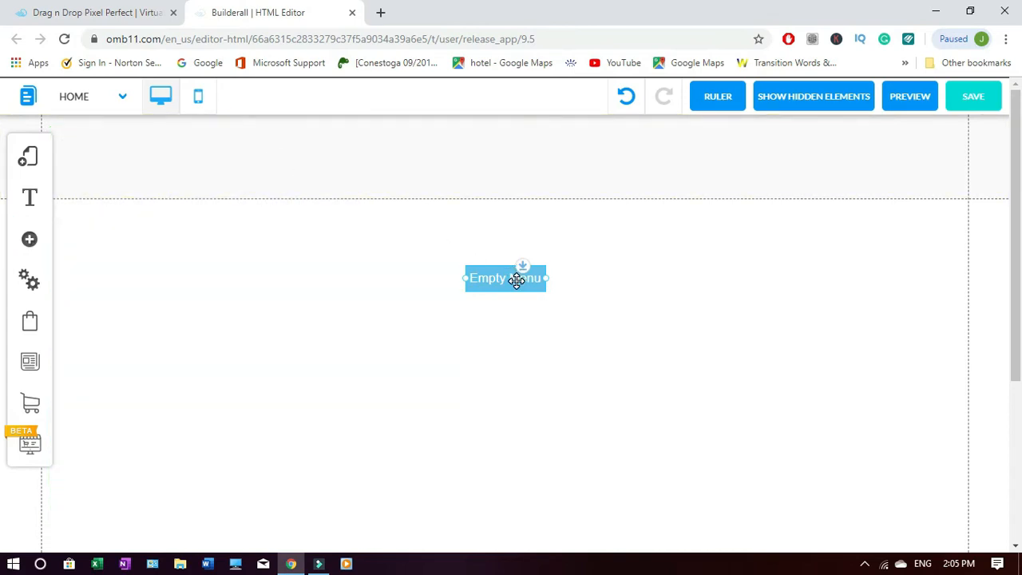
drag(517, 280, 473, 159)
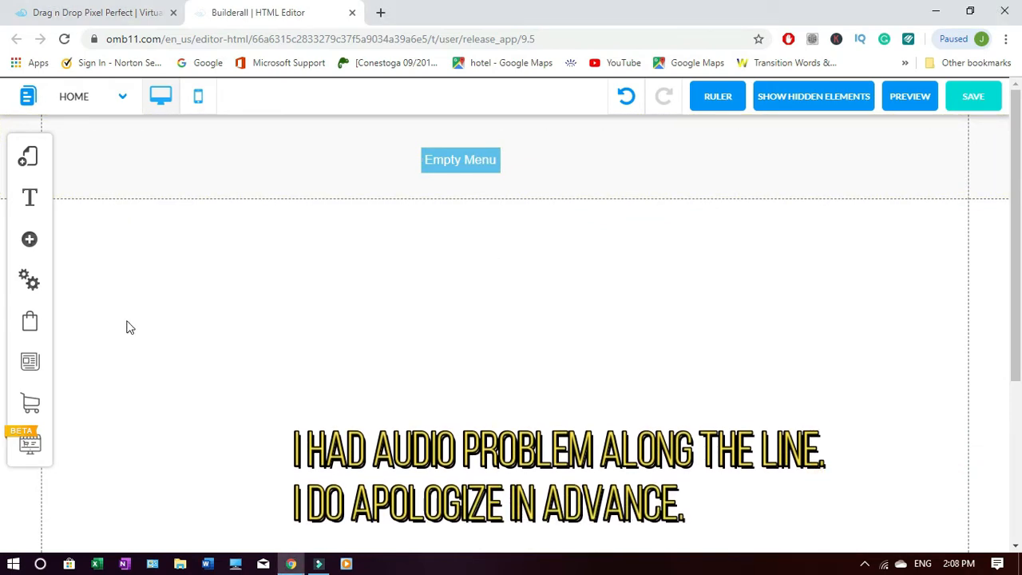
click(31, 366)
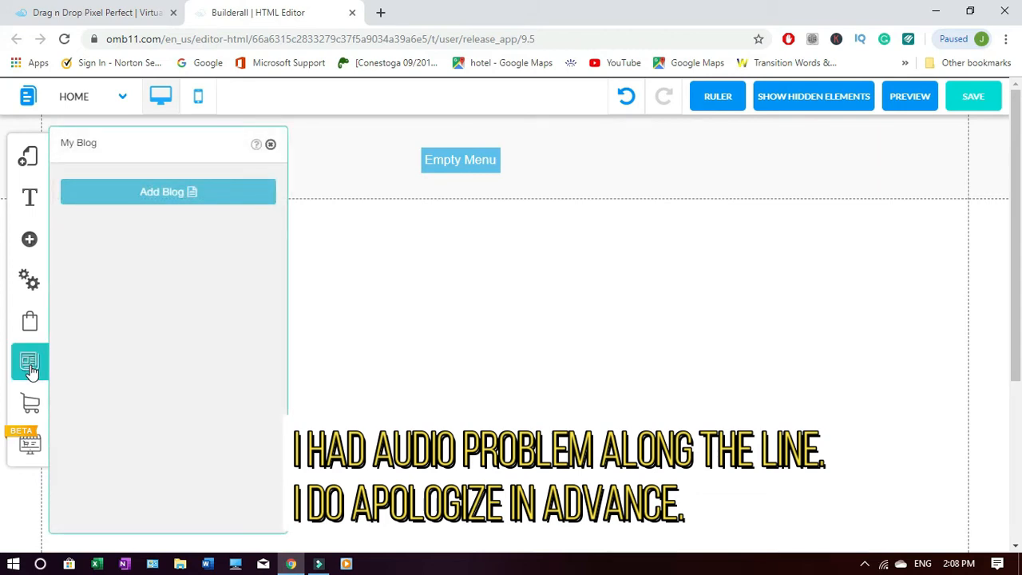
click(183, 195)
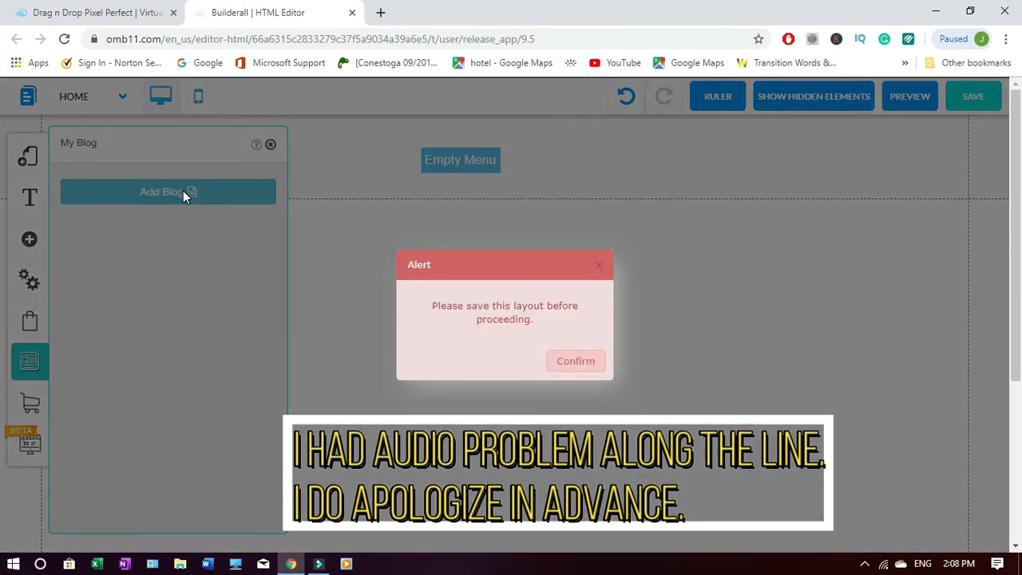
click(585, 363)
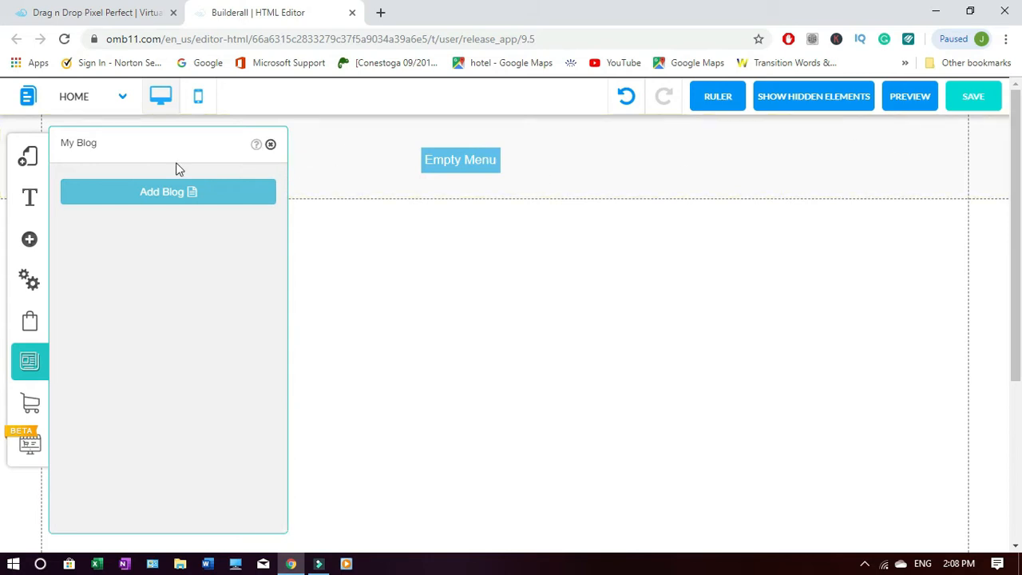
click(271, 145)
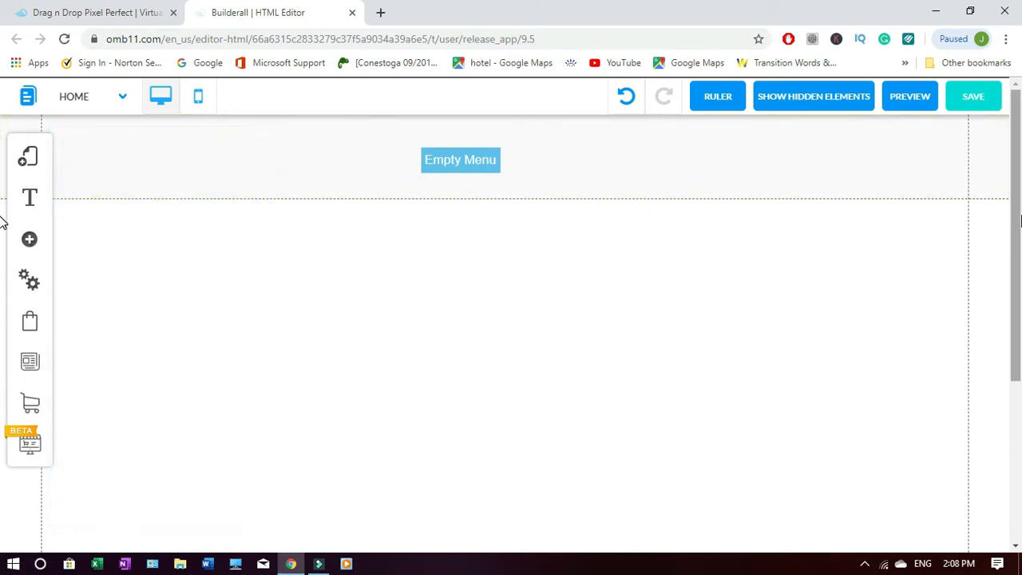
- Save the layout, register the site name blogwebsitehub, and dismiss the success alert
click(980, 101)
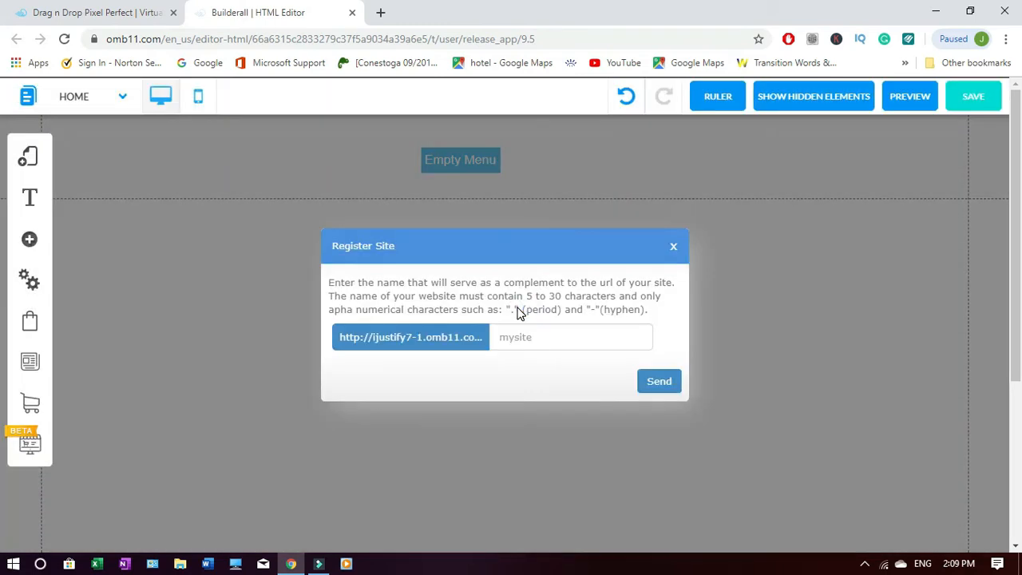
click(540, 340)
text(blogwebsitehub)
click(661, 382)
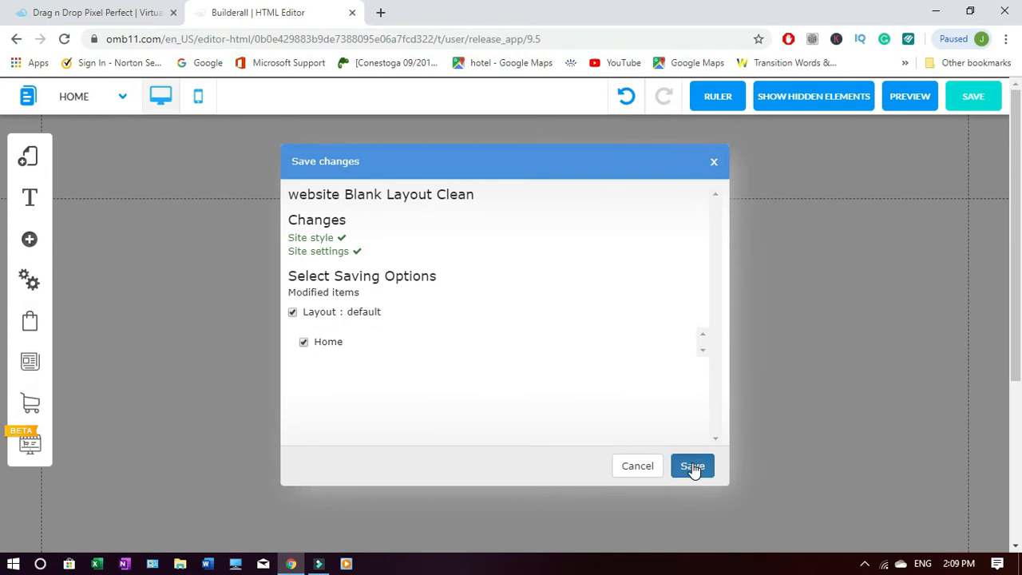
click(692, 466)
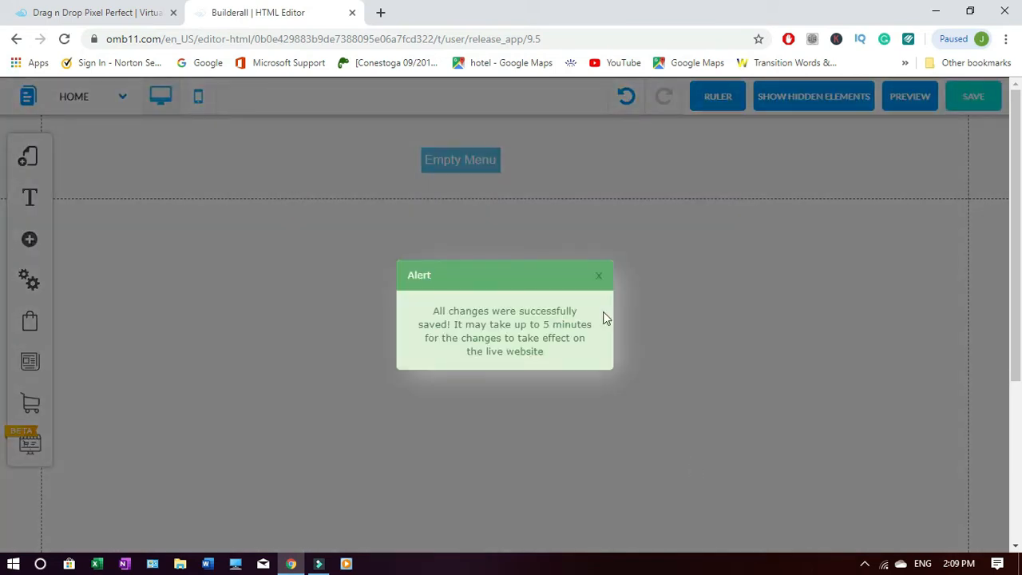
click(599, 276)
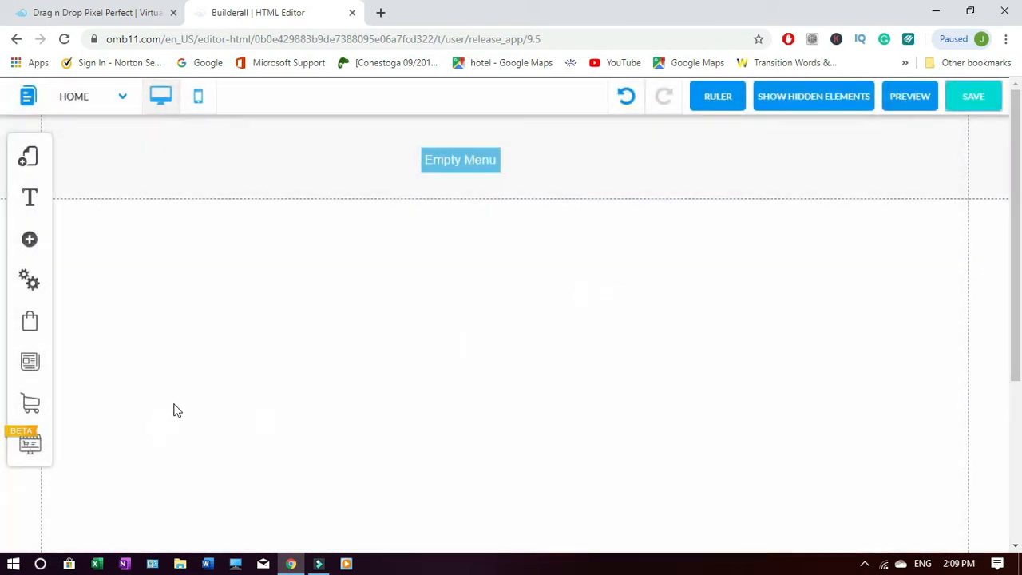
- Create a blog using the default layout and scroll the resulting Blog page with signup and sample post
click(30, 367)
click(173, 198)
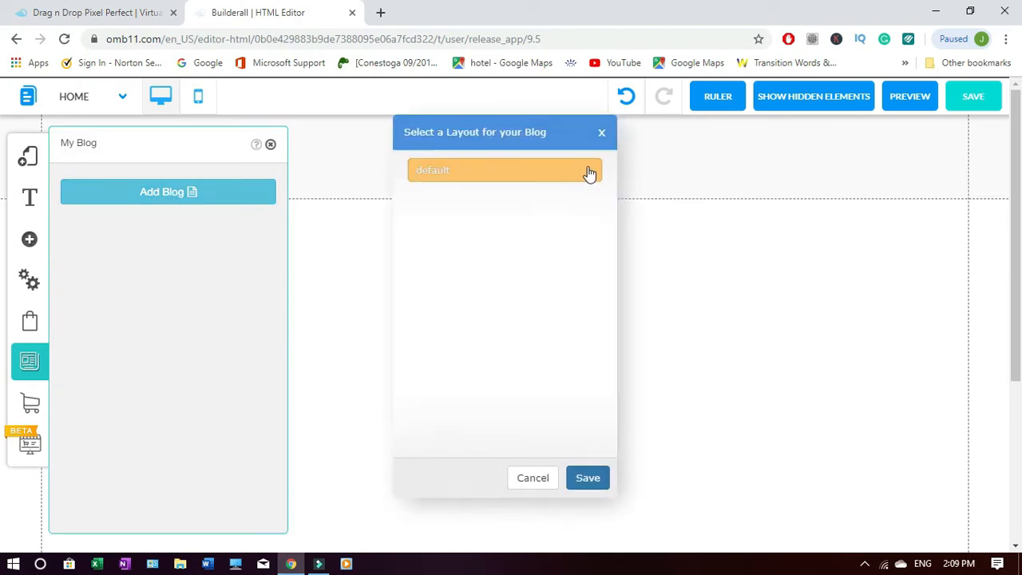
click(588, 173)
click(588, 477)
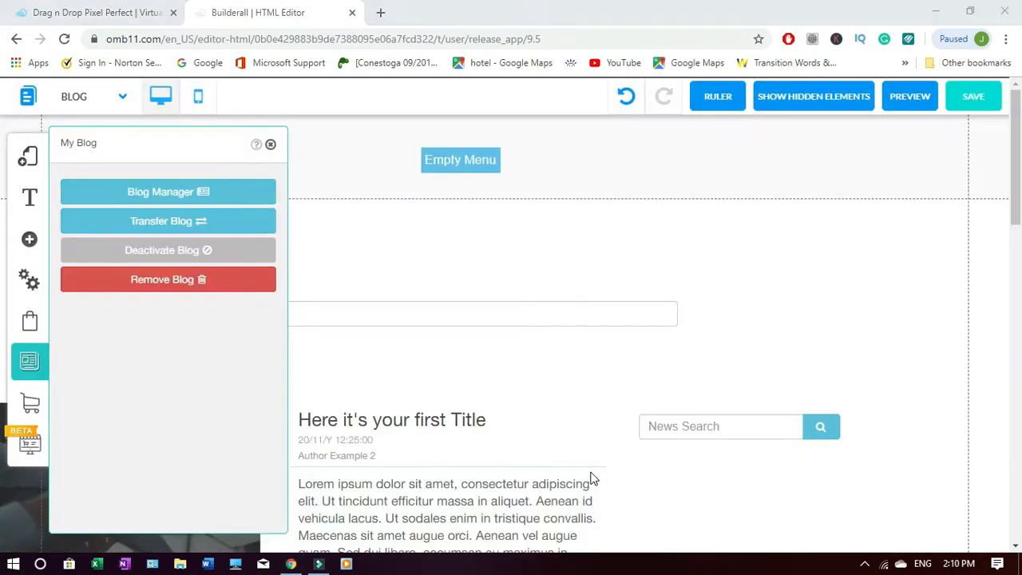
click(271, 146)
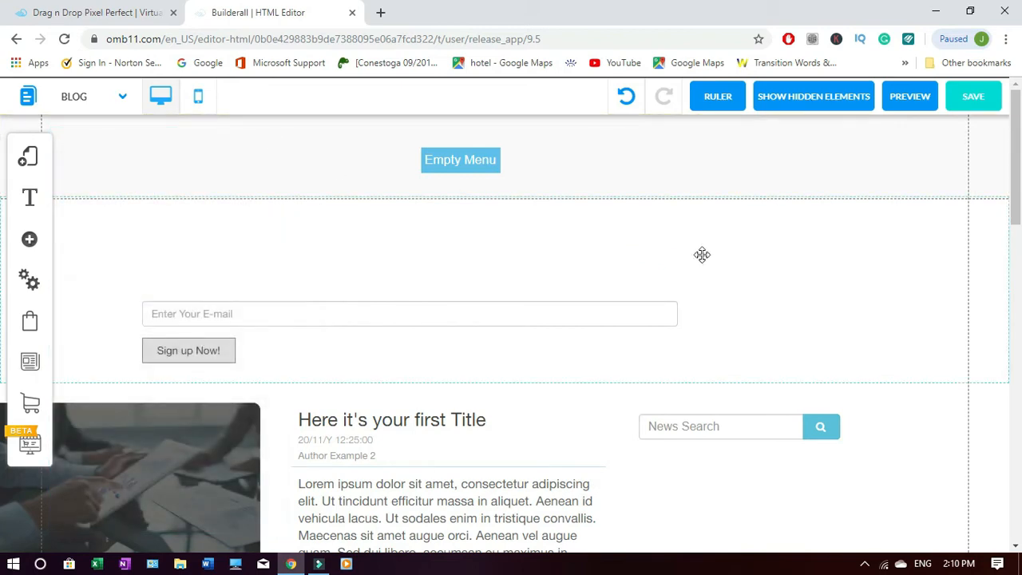
mouse_move(1019, 194)
mouse_down()
mouse_move(1018, 517)
mouse_move(1009, 183)
mouse_up()
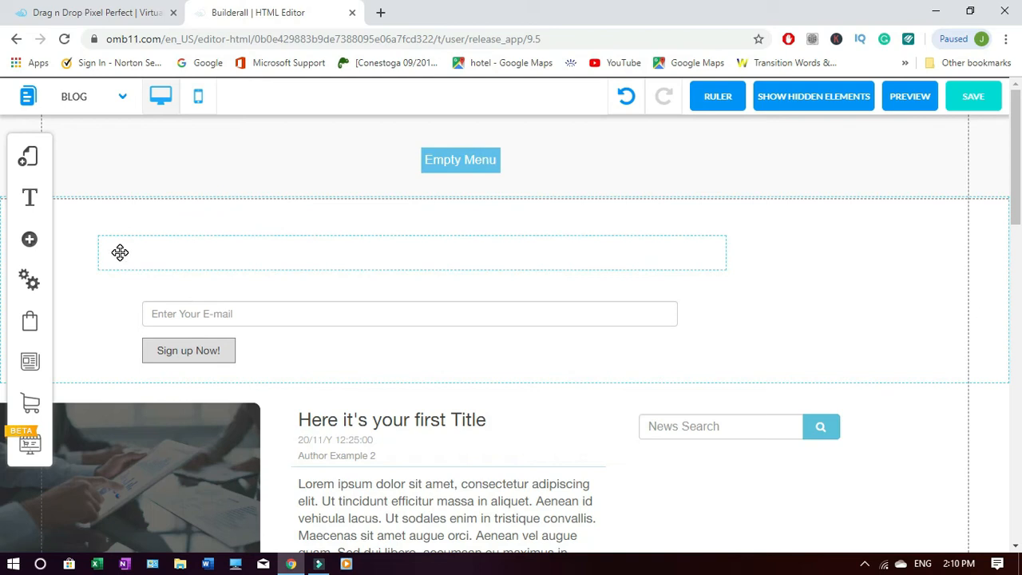
- Return to the HOME page using the page dropdown in the top toolbar
click(122, 99)
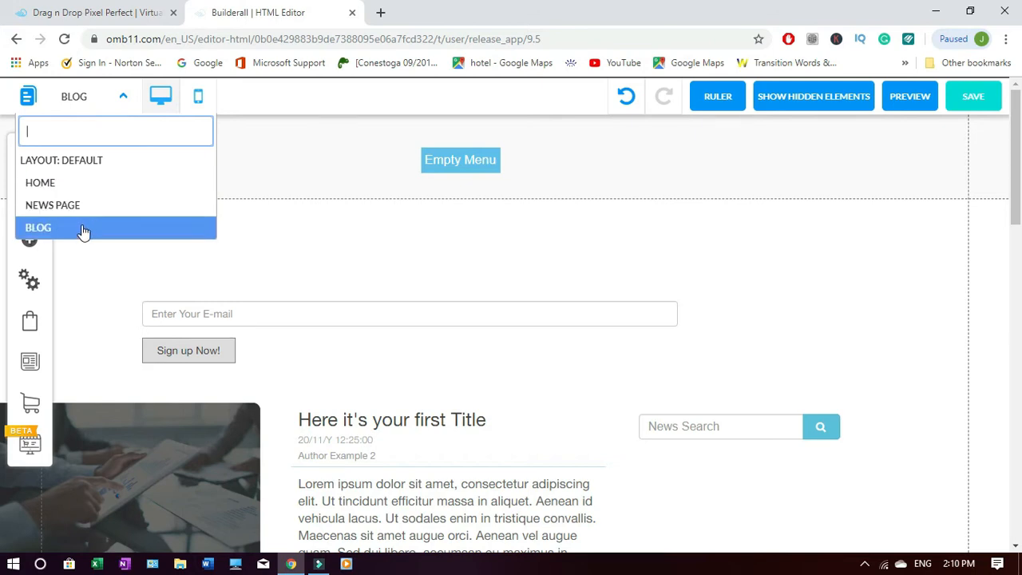
click(124, 98)
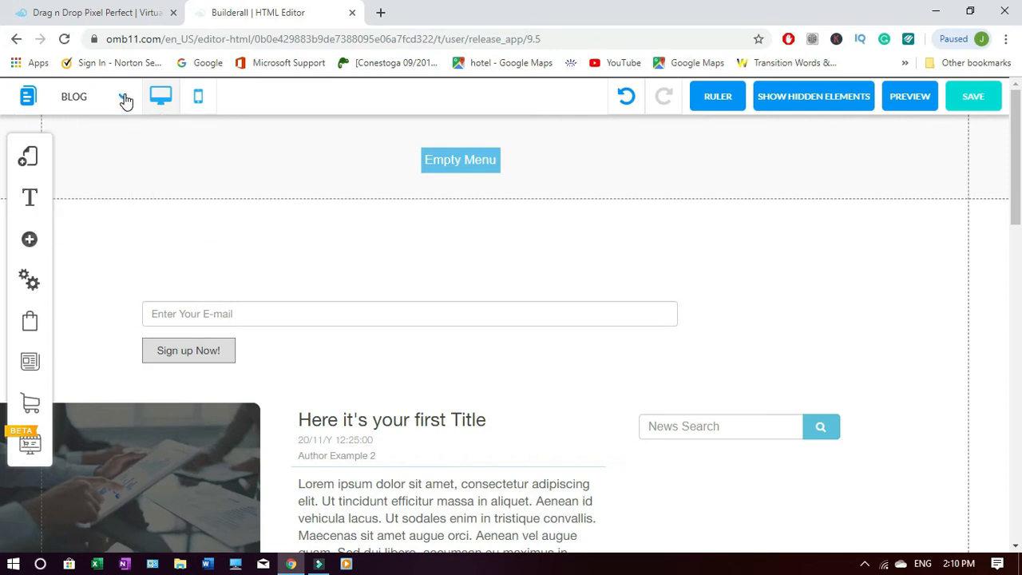
click(124, 98)
click(56, 183)
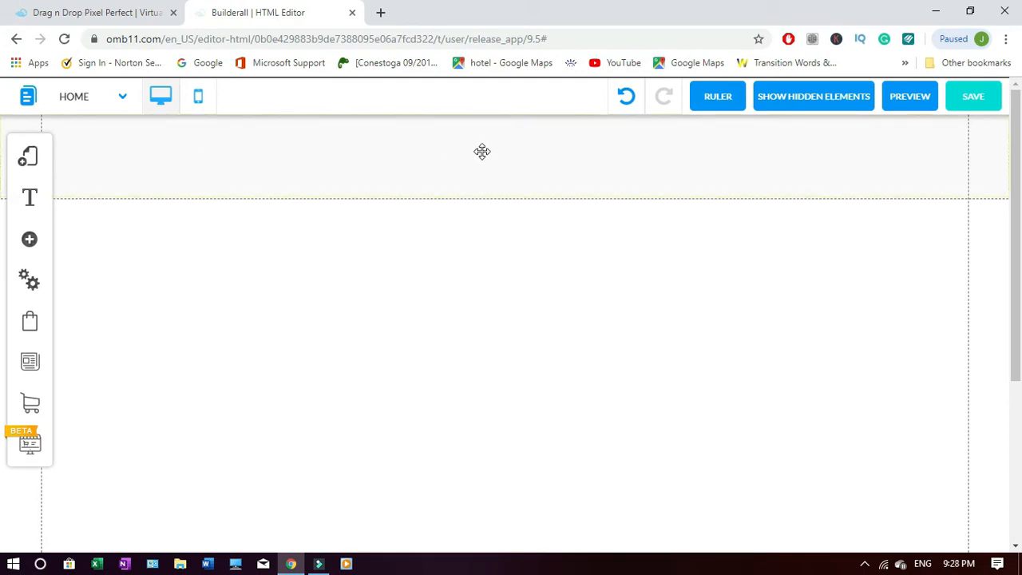
- Create a page from the Blank Page category's BLANK template, named About
click(32, 164)
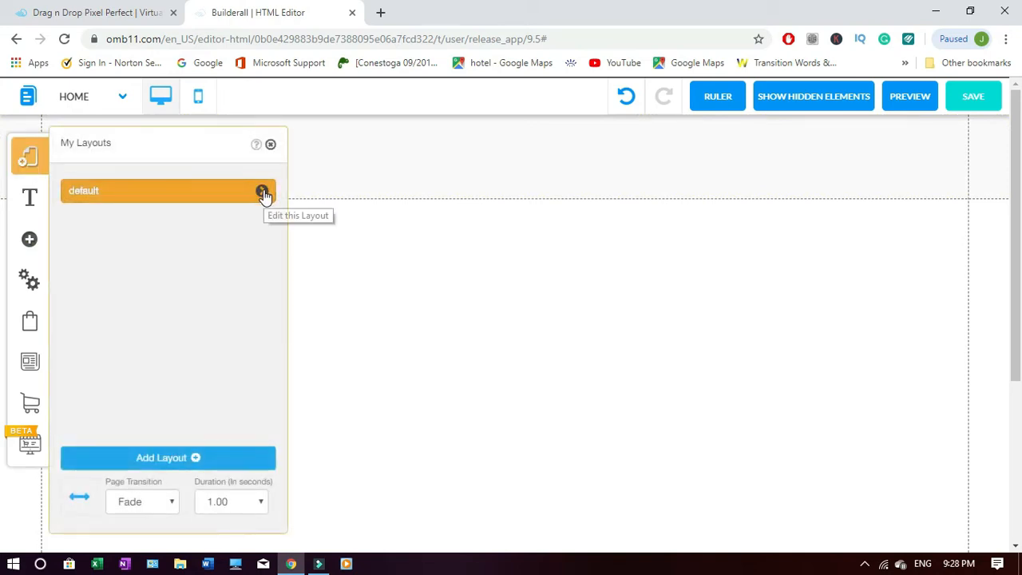
click(263, 194)
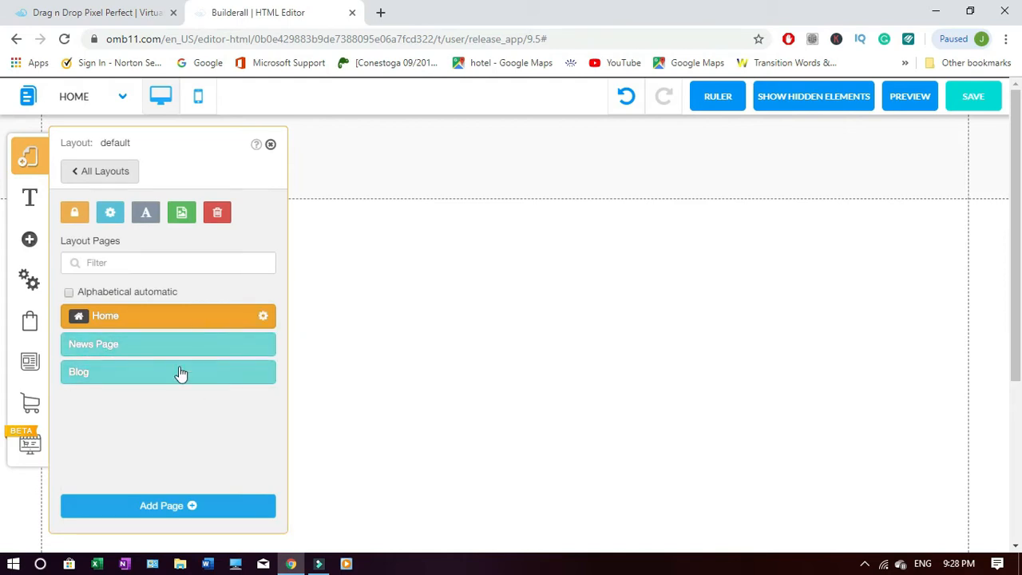
click(158, 508)
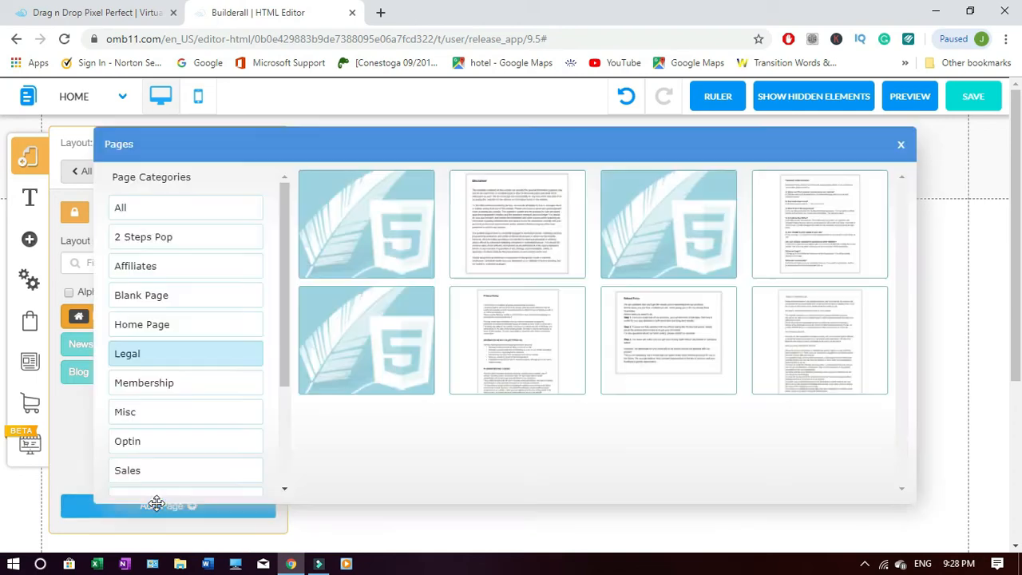
click(177, 297)
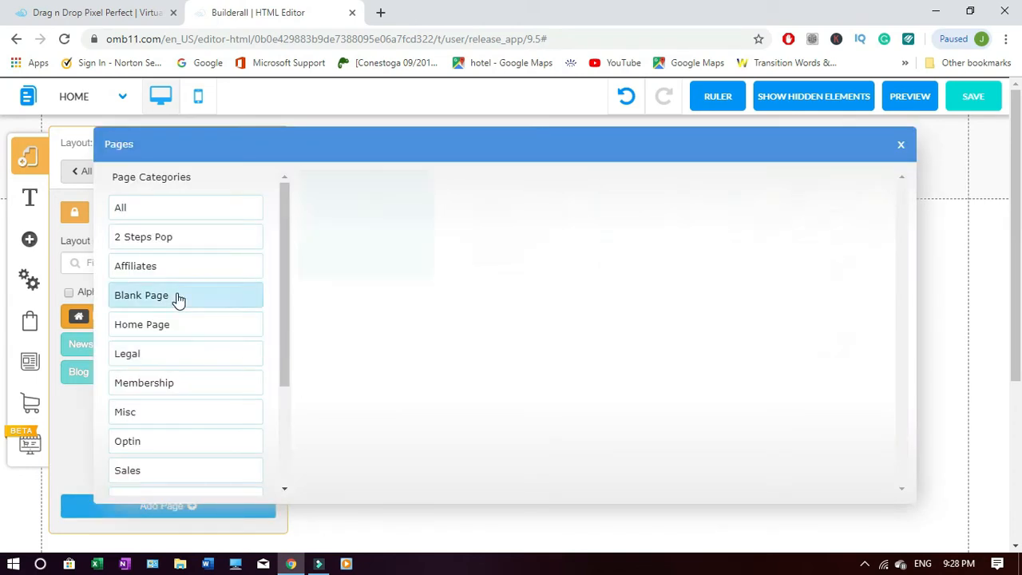
click(372, 258)
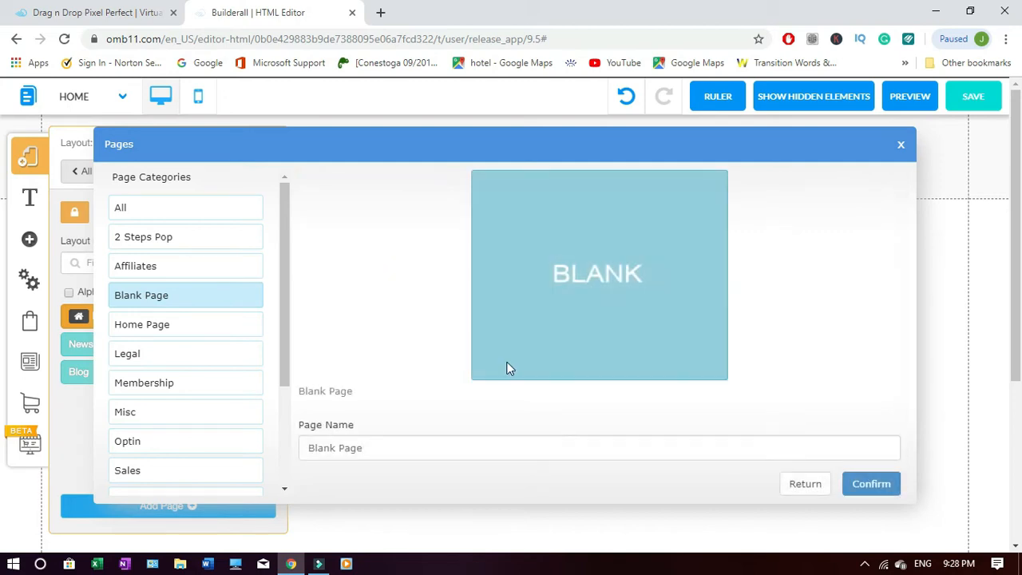
triple_click(350, 451)
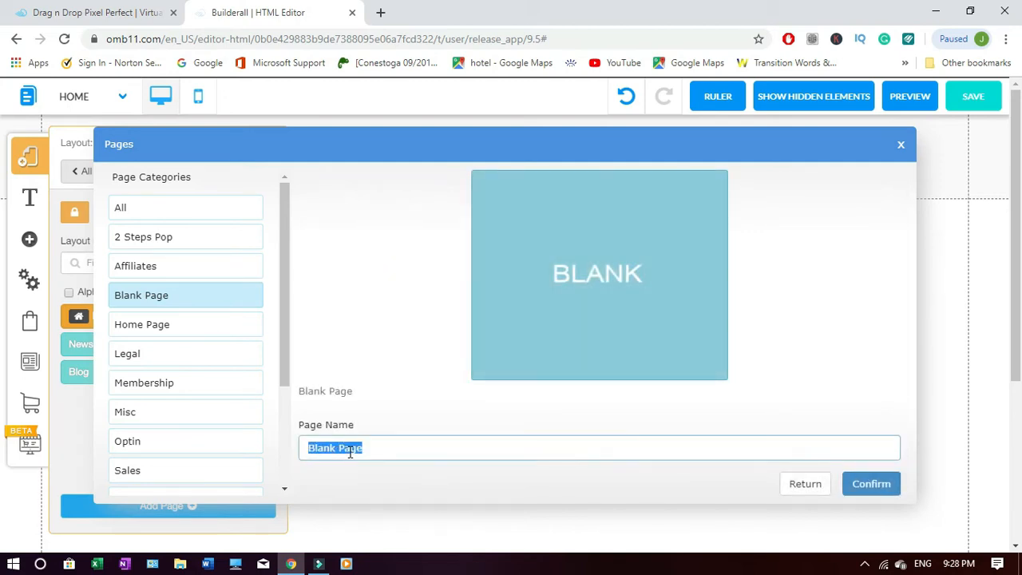
text(About)
click(858, 487)
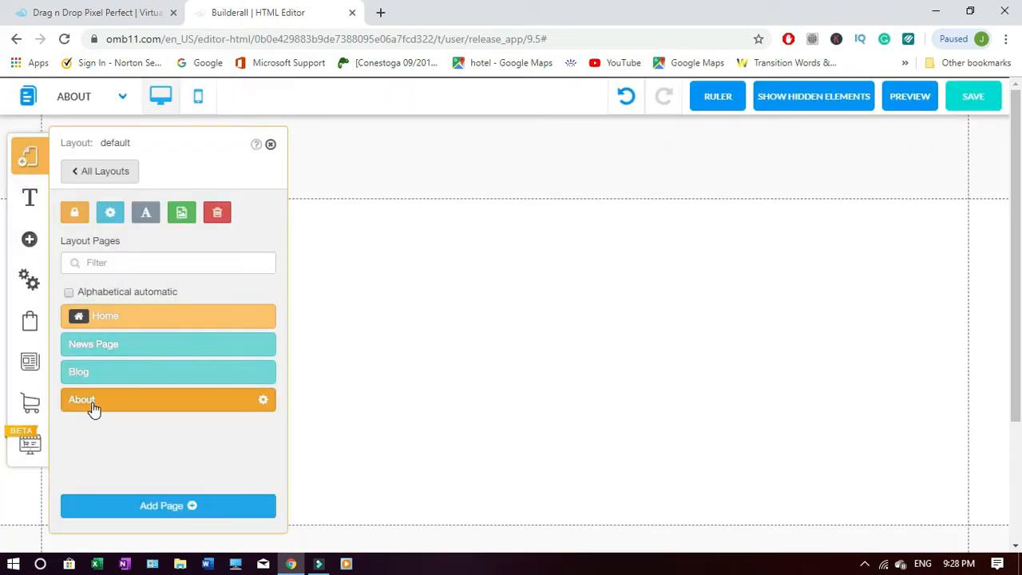
- Create another page from the BLANK template, named Contact
click(156, 510)
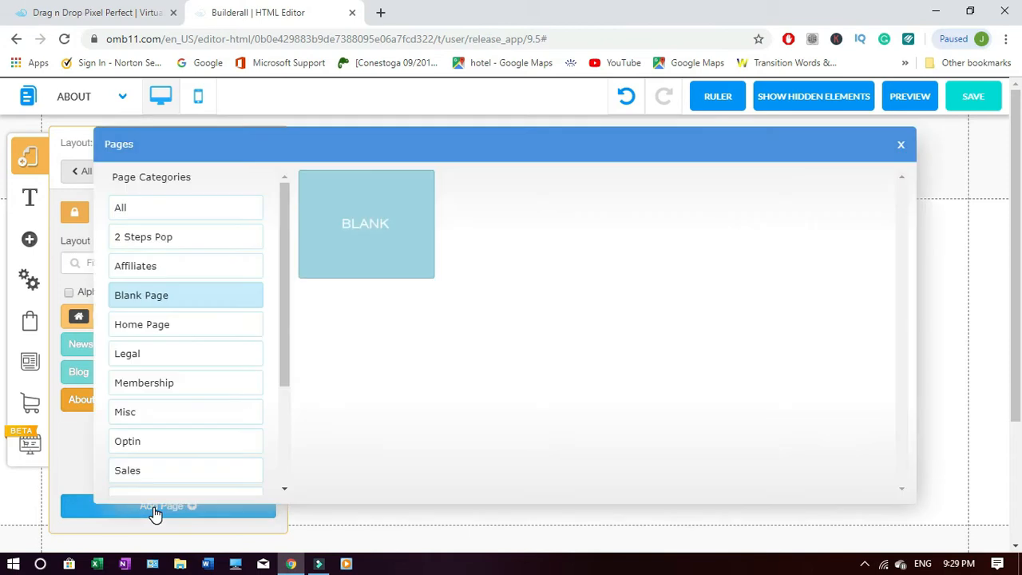
click(371, 244)
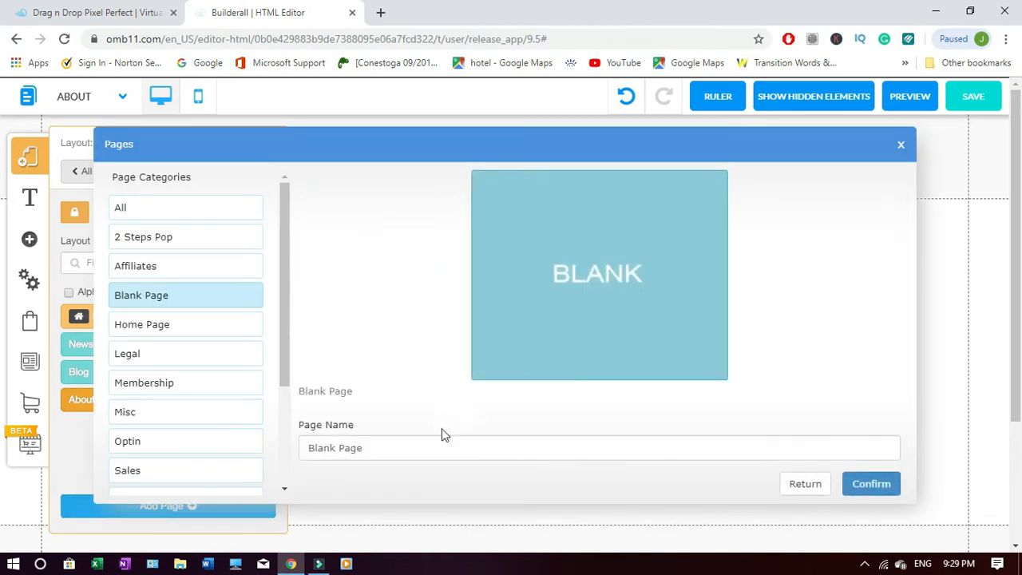
click(356, 445)
key(ctrl+a)
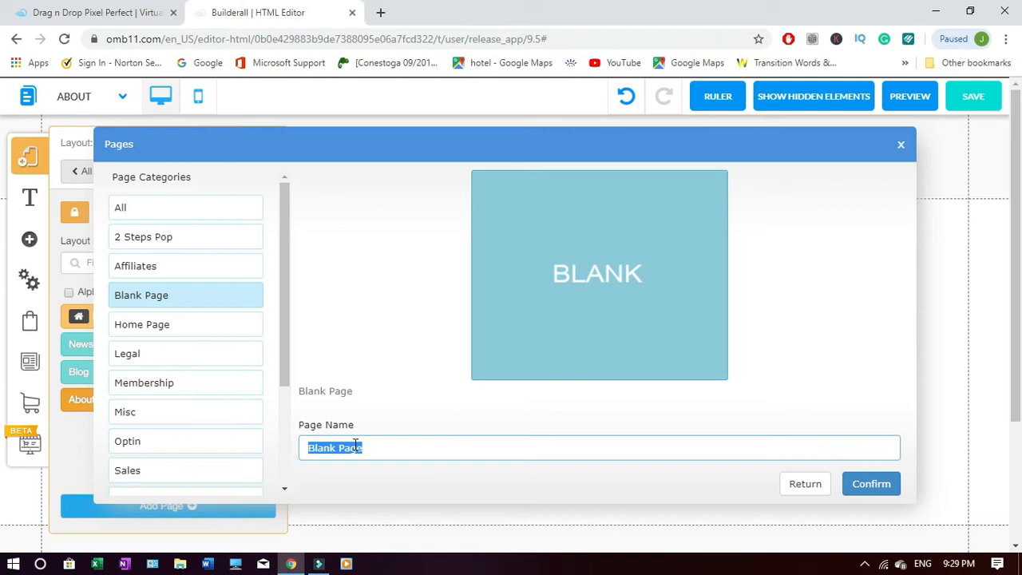
text(Contact)
click(883, 487)
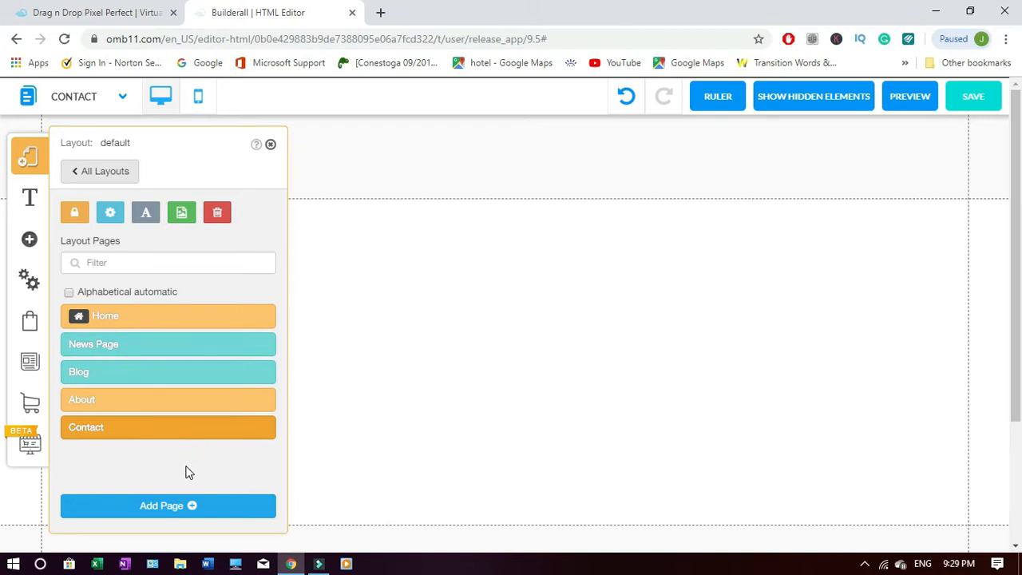
- From the Legal category, create Disclaimer, Privacy Policy and Terms Of Website Use pages, confirming each
click(153, 515)
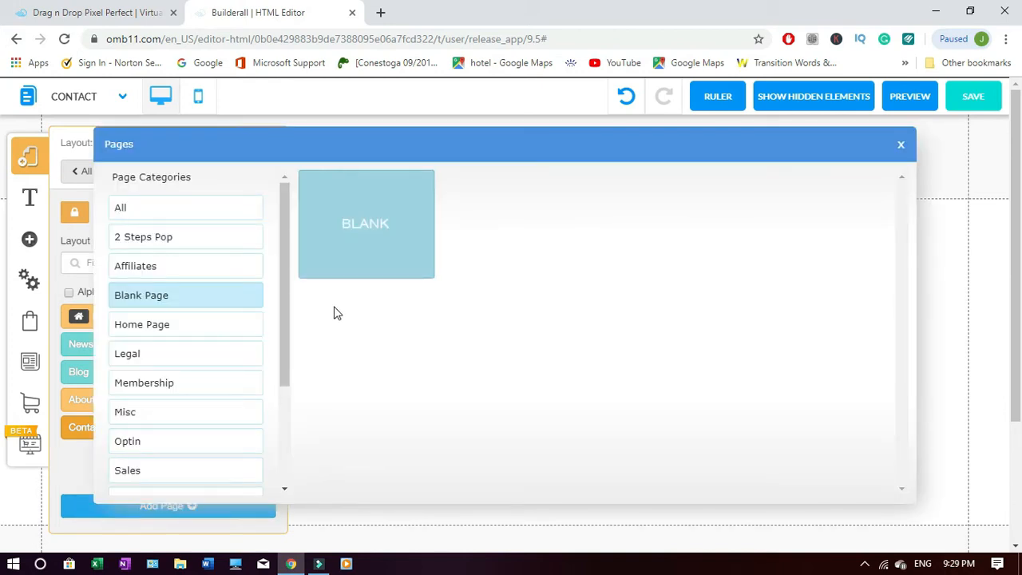
click(136, 358)
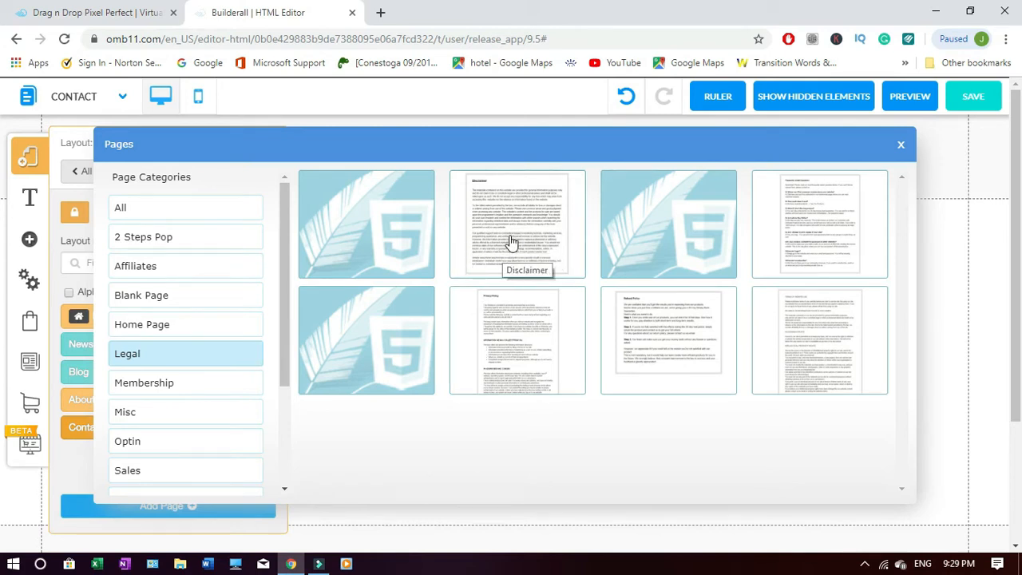
click(511, 232)
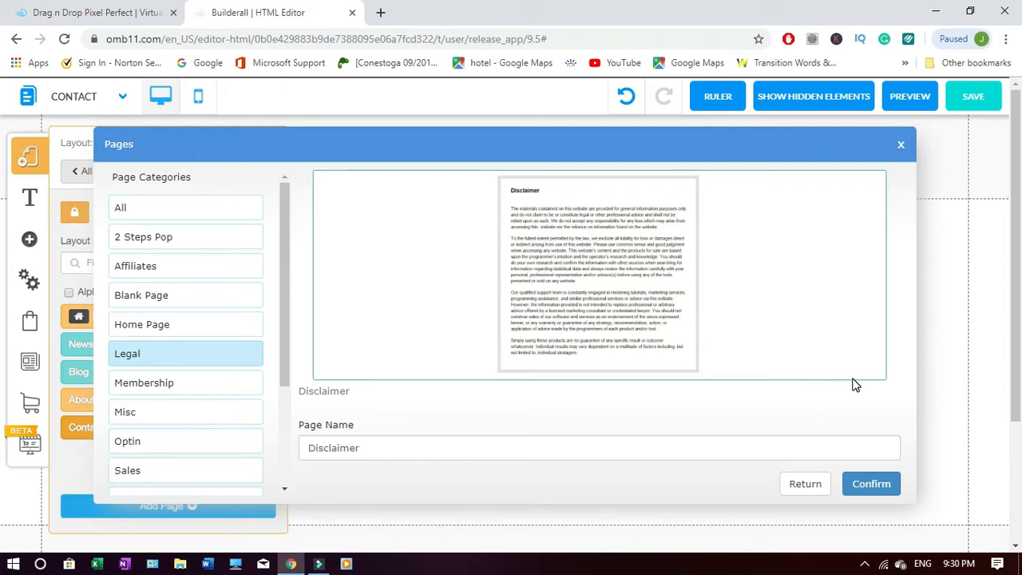
click(867, 487)
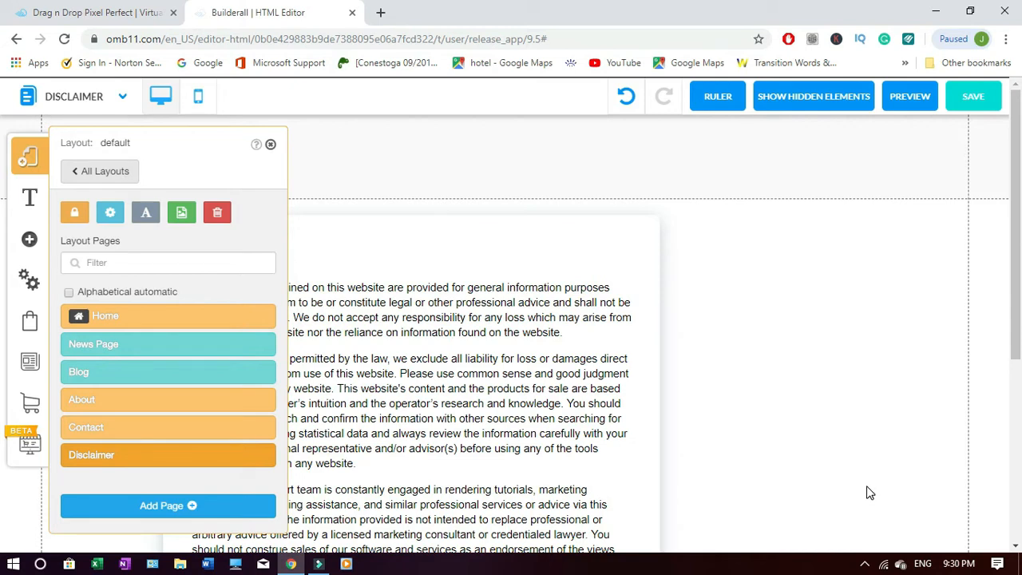
click(168, 506)
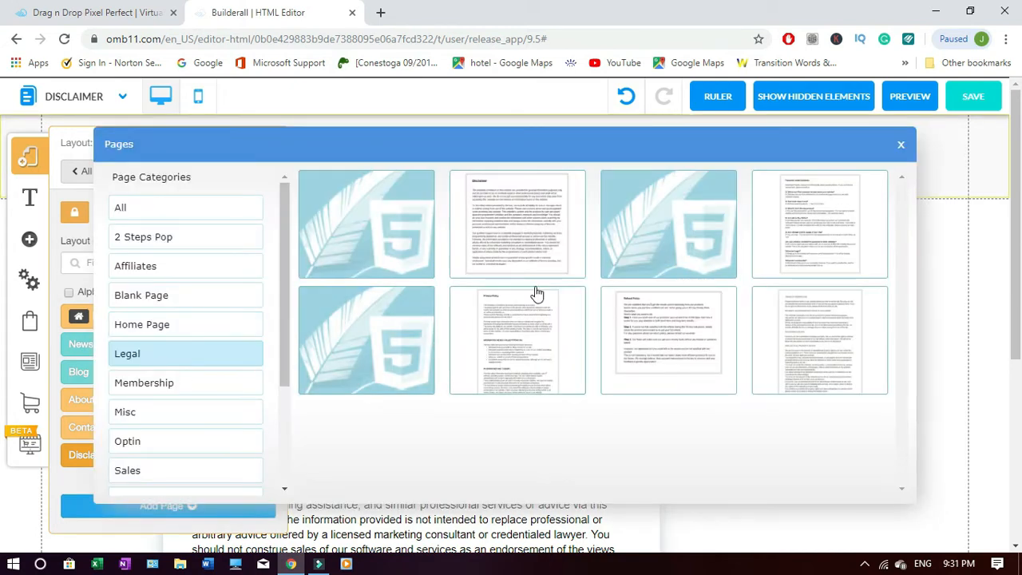
click(530, 337)
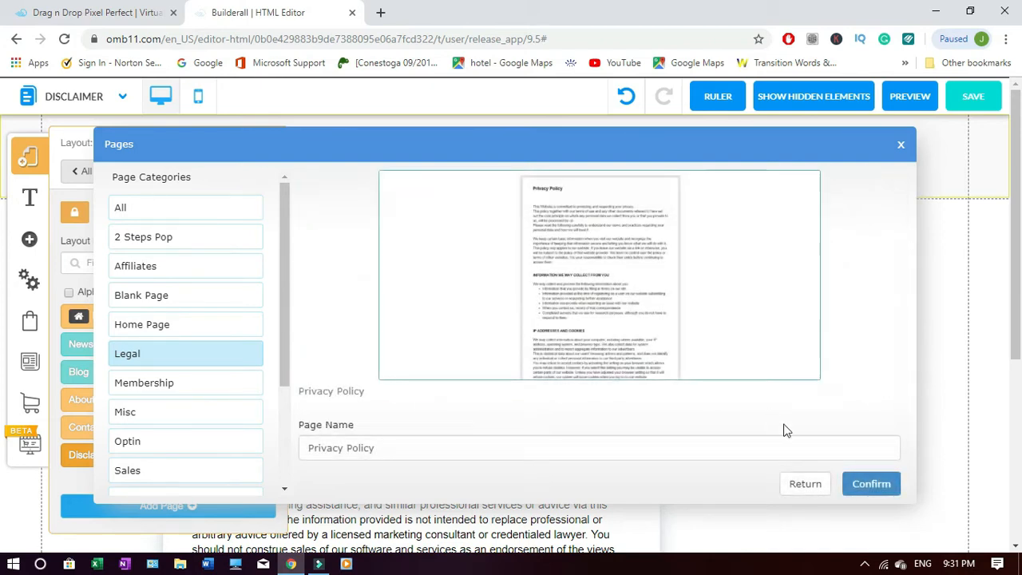
click(870, 485)
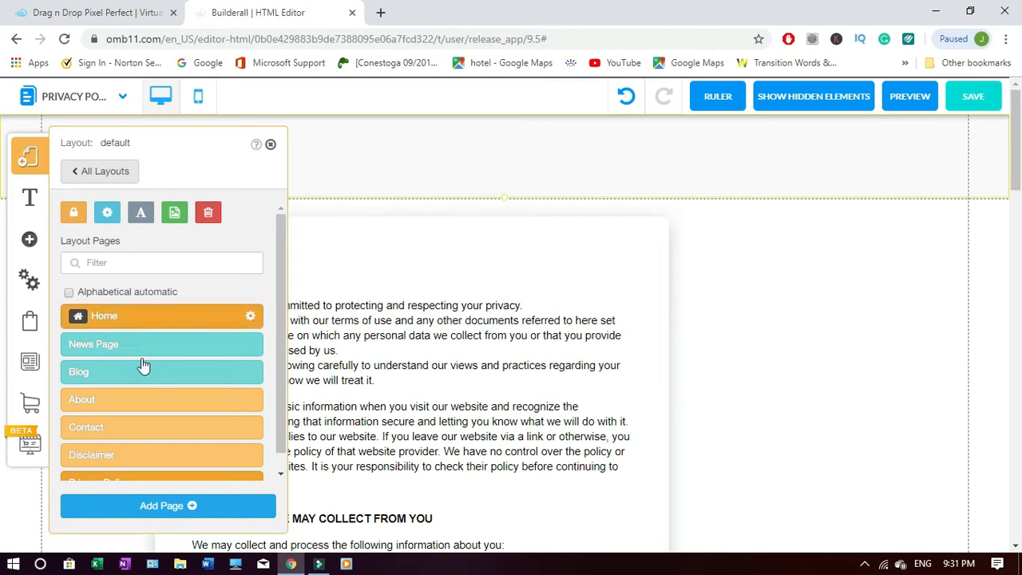
click(163, 507)
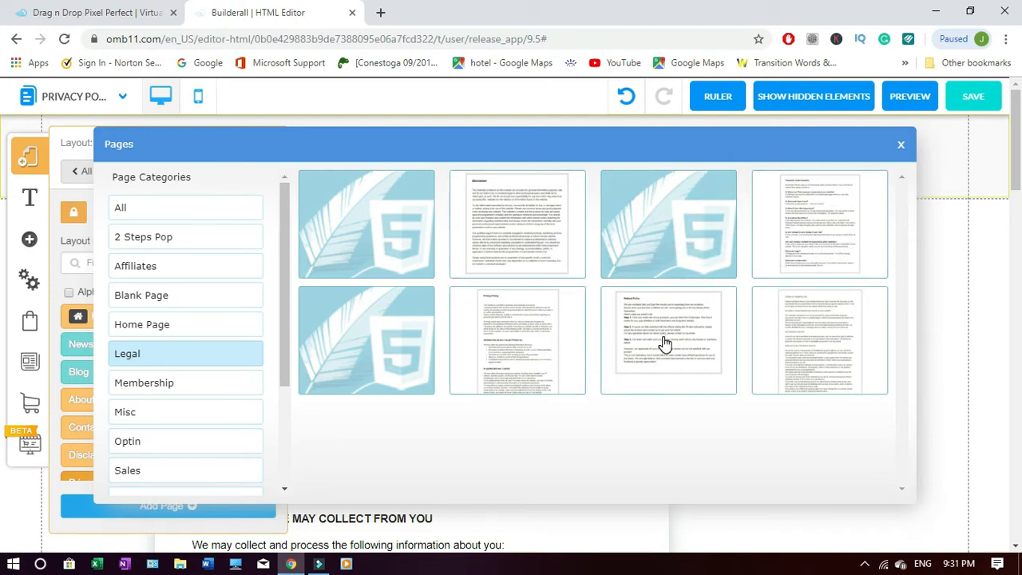
click(820, 328)
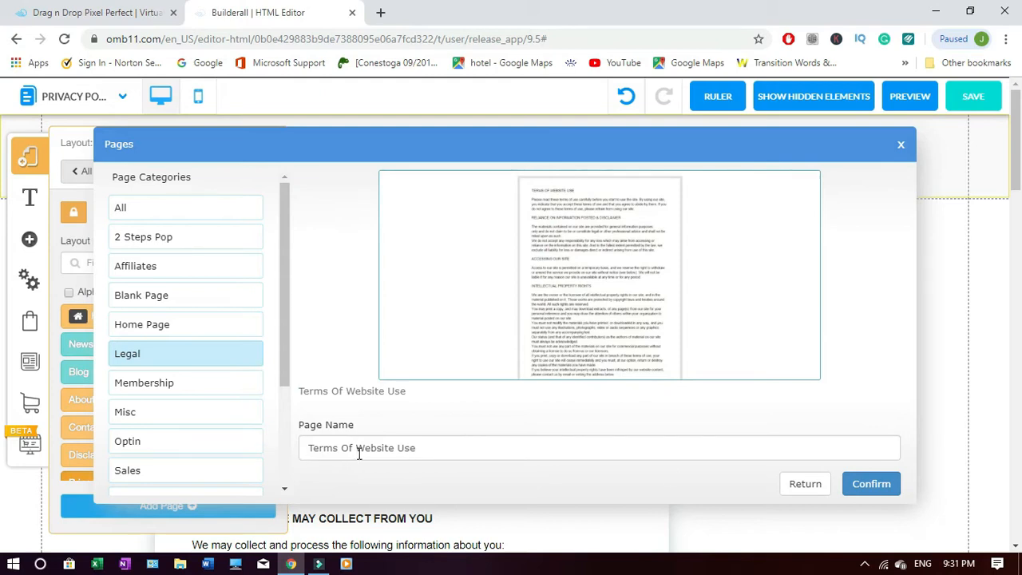
click(870, 486)
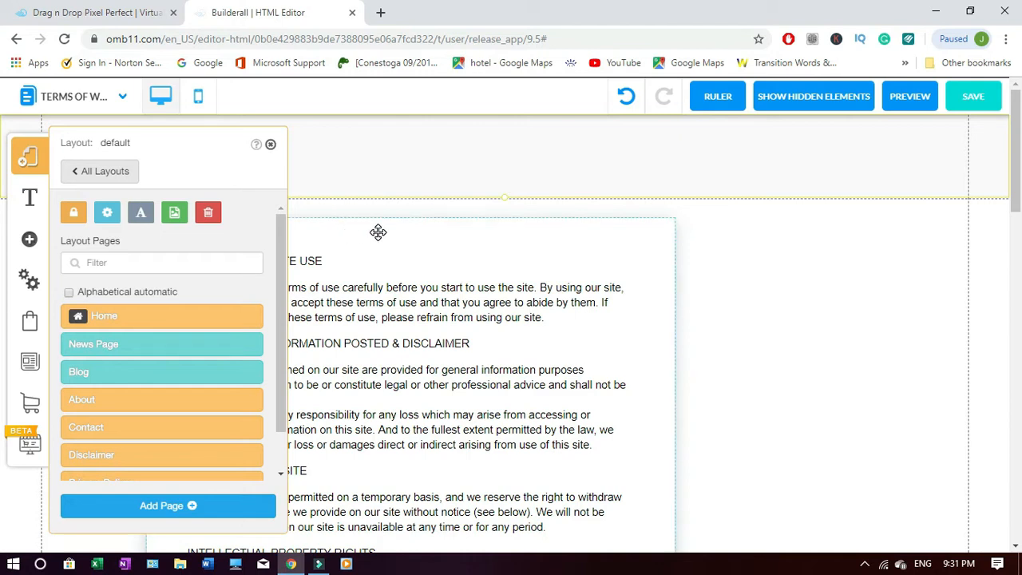
- Close the Layout panel and switch to the HOME page from the page selector
click(270, 146)
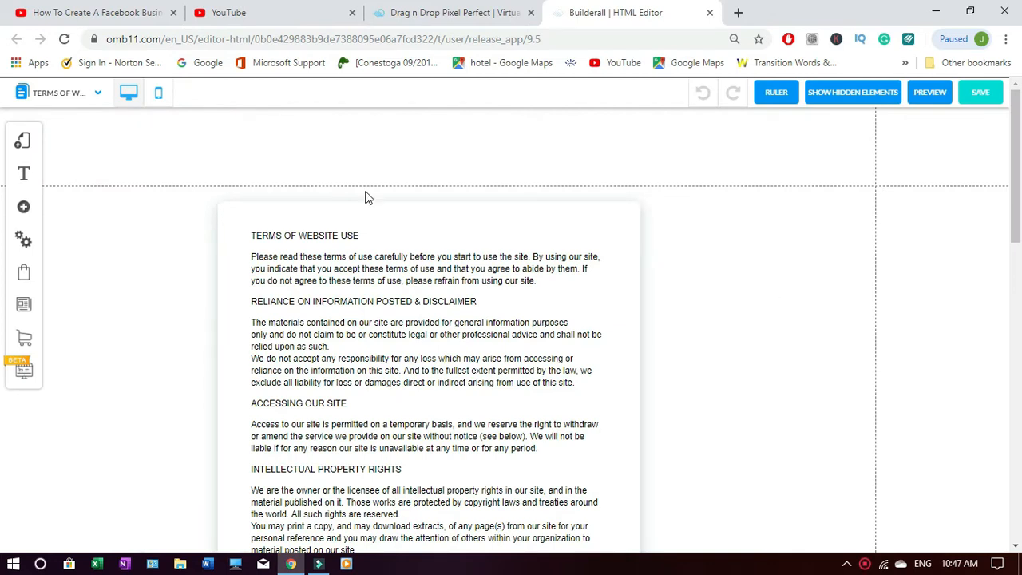
click(97, 96)
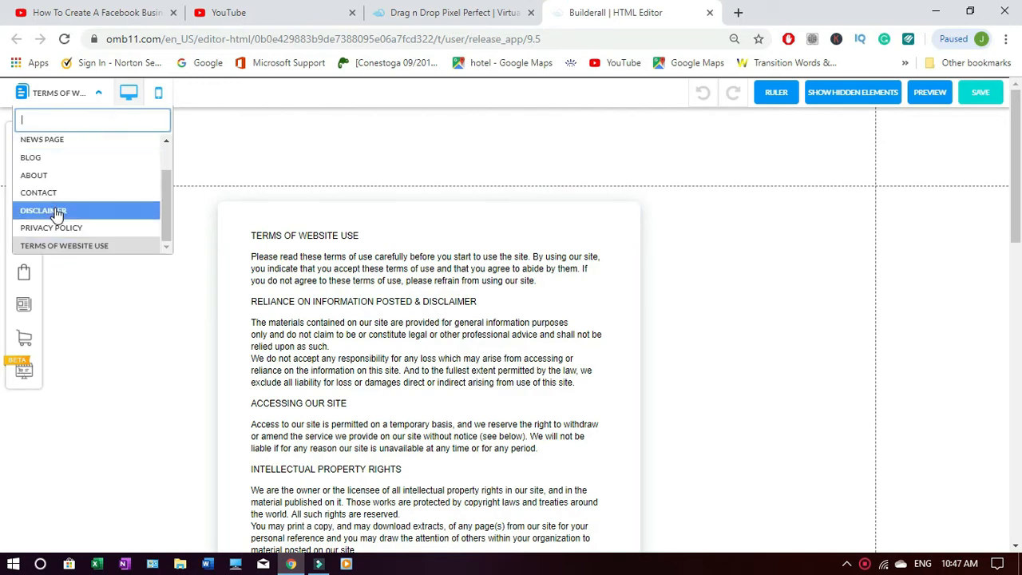
drag(165, 198, 162, 167)
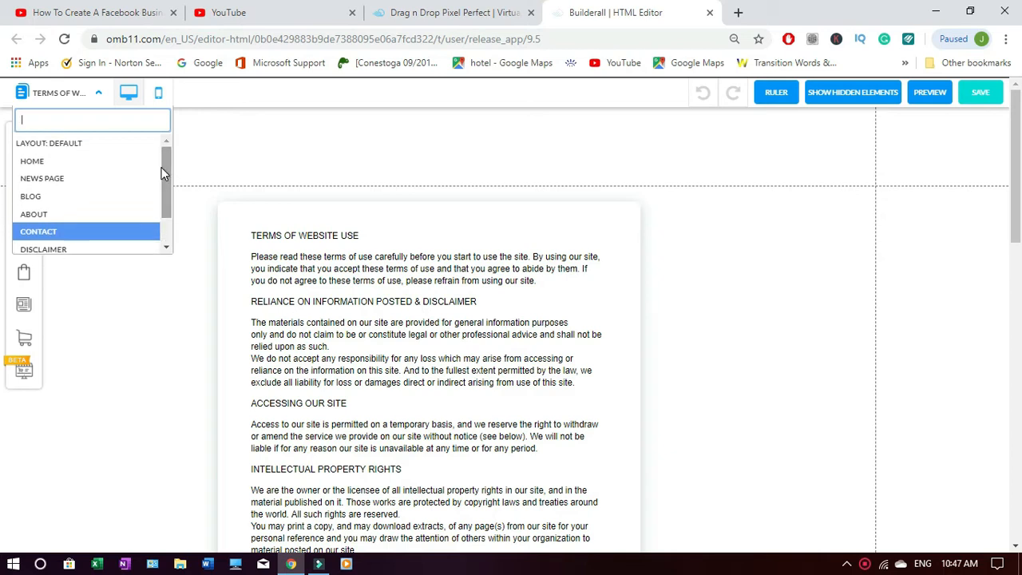
click(32, 163)
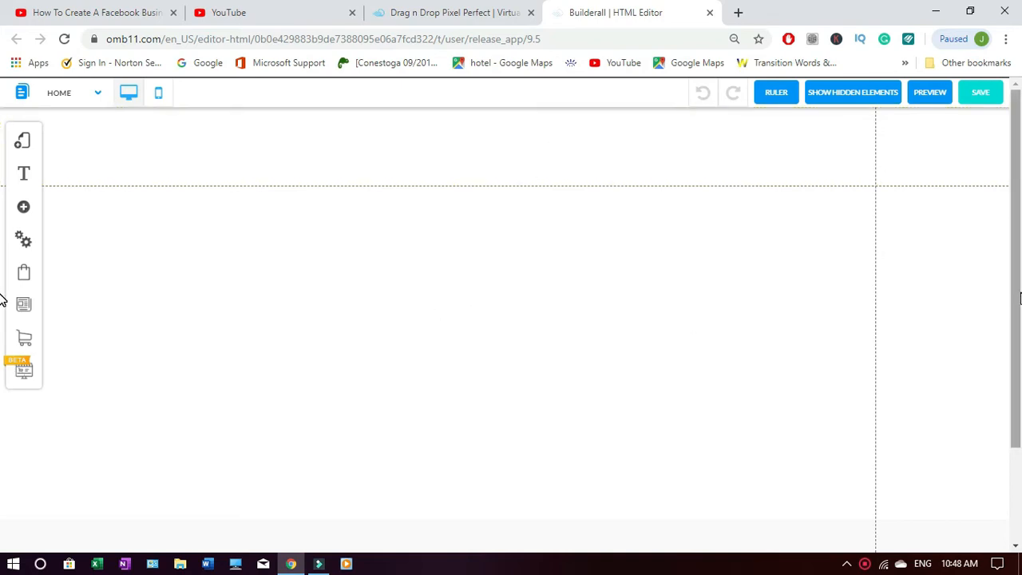
- Select the Home page header and open its Background Color swatch under Appearance > Colors
drag(1020, 298, 1020, 228)
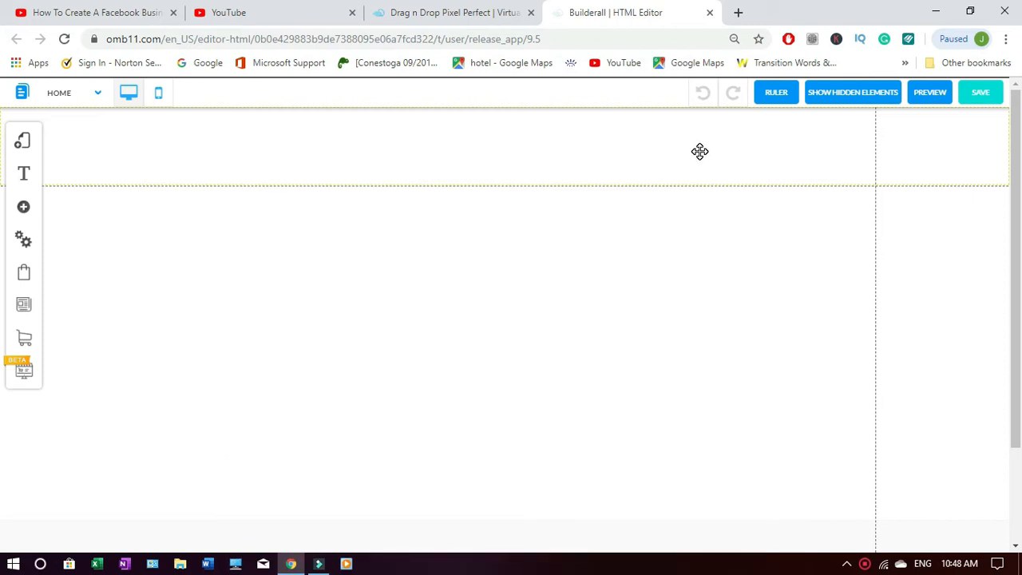
click(648, 146)
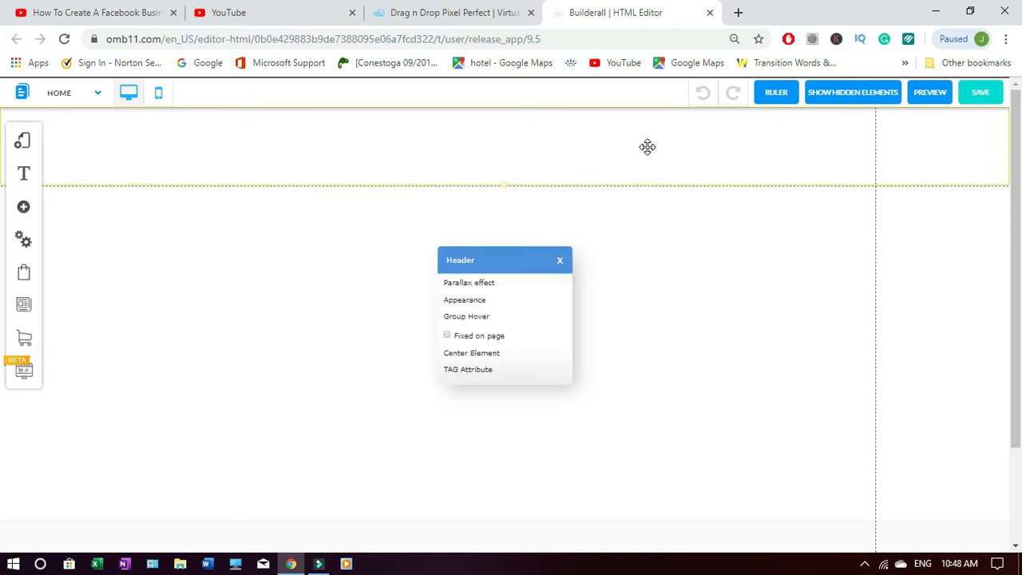
click(471, 300)
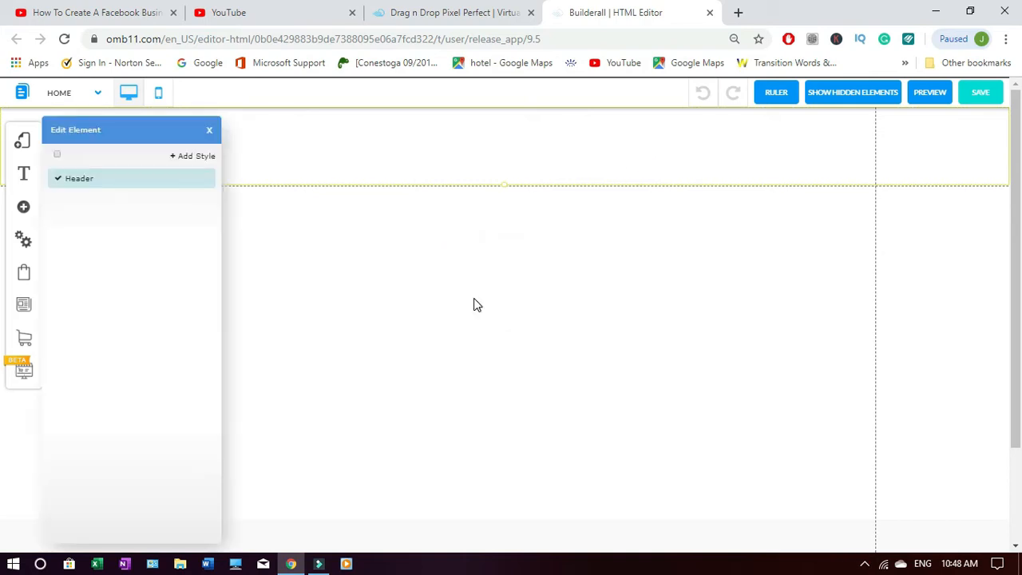
click(204, 181)
click(228, 328)
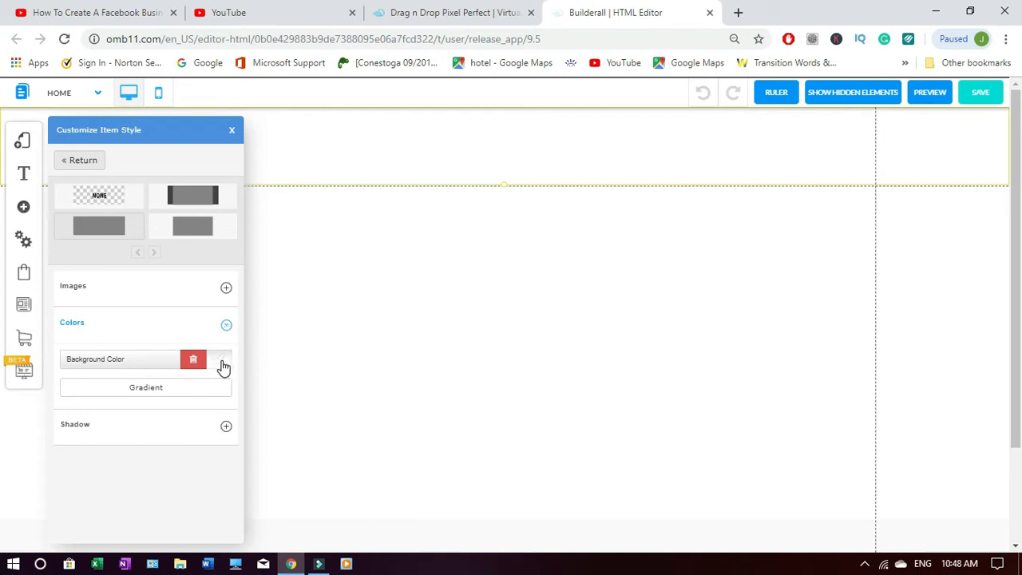
click(223, 365)
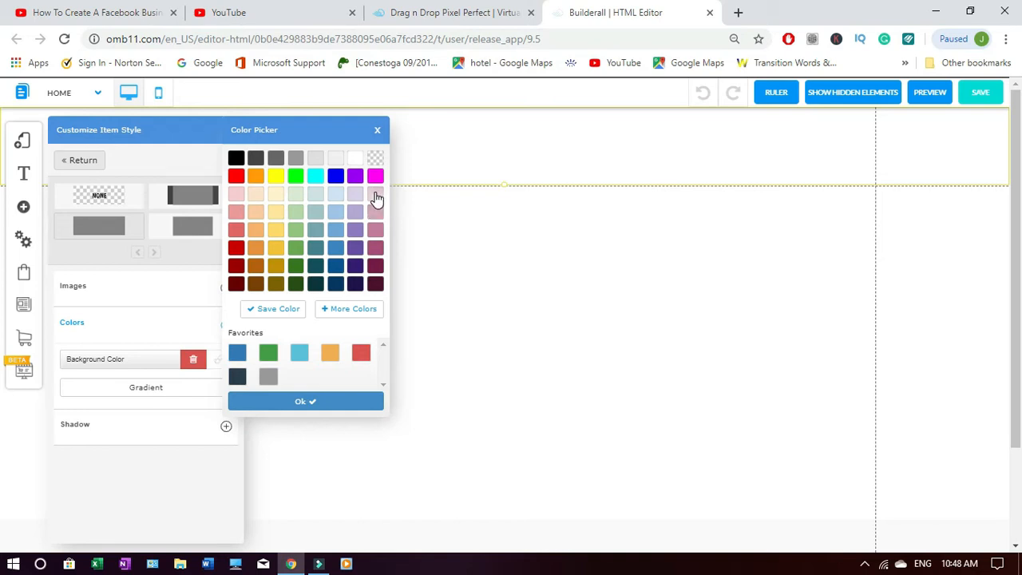
- Try pink, blue, red, orange, green and mauve swatches, then confirm a deep plum header background
click(375, 196)
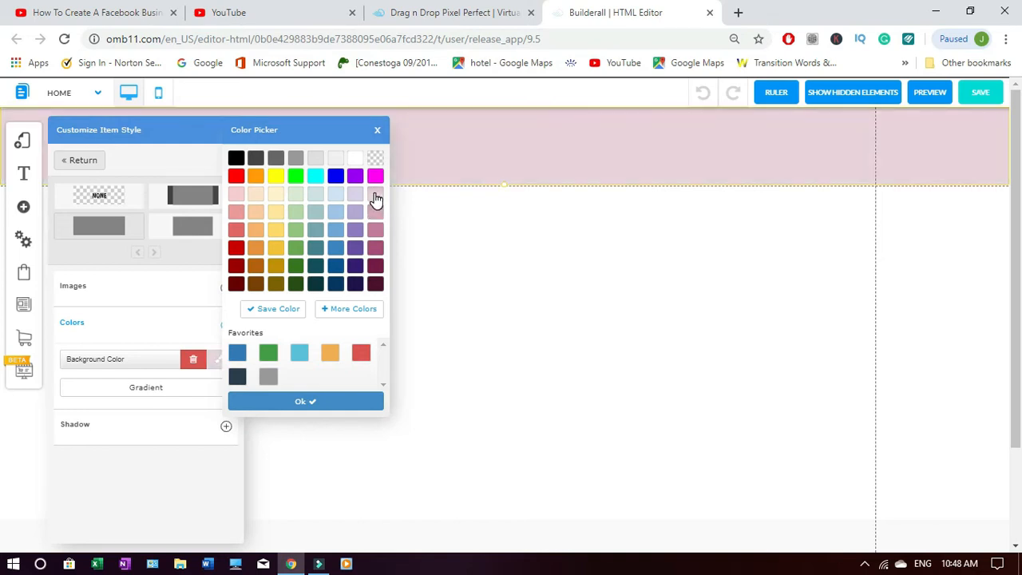
click(336, 177)
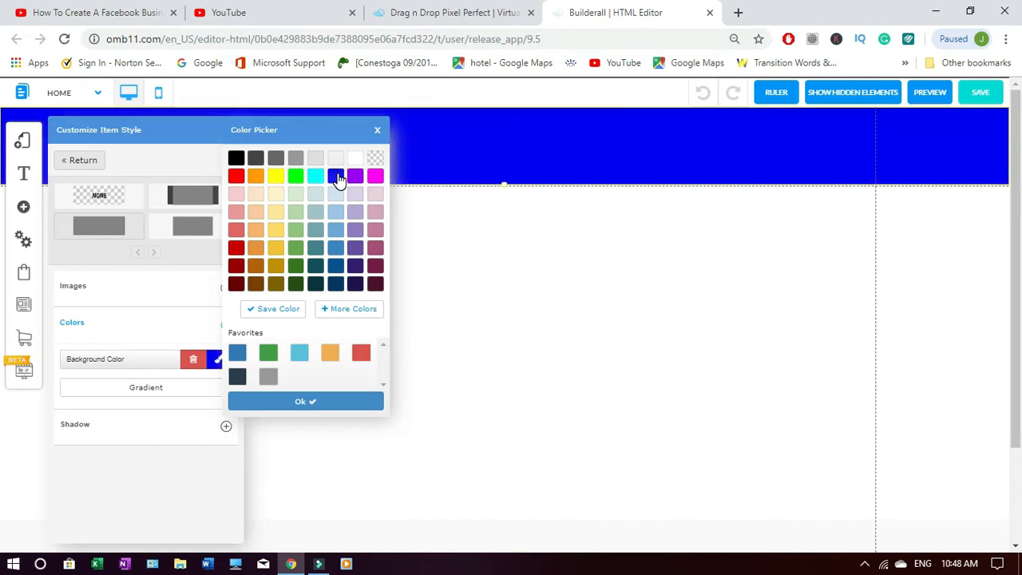
click(236, 178)
click(256, 181)
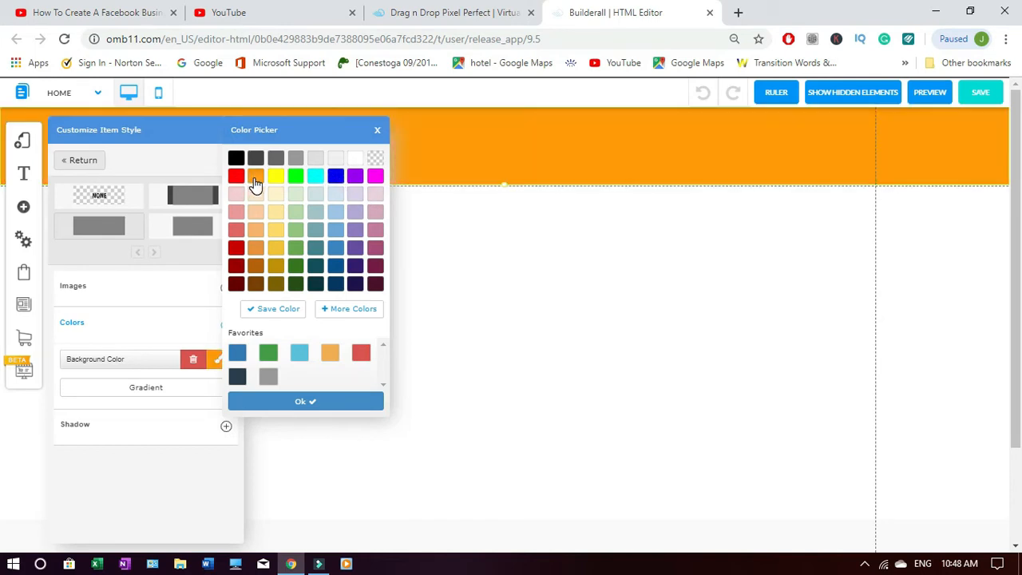
click(296, 253)
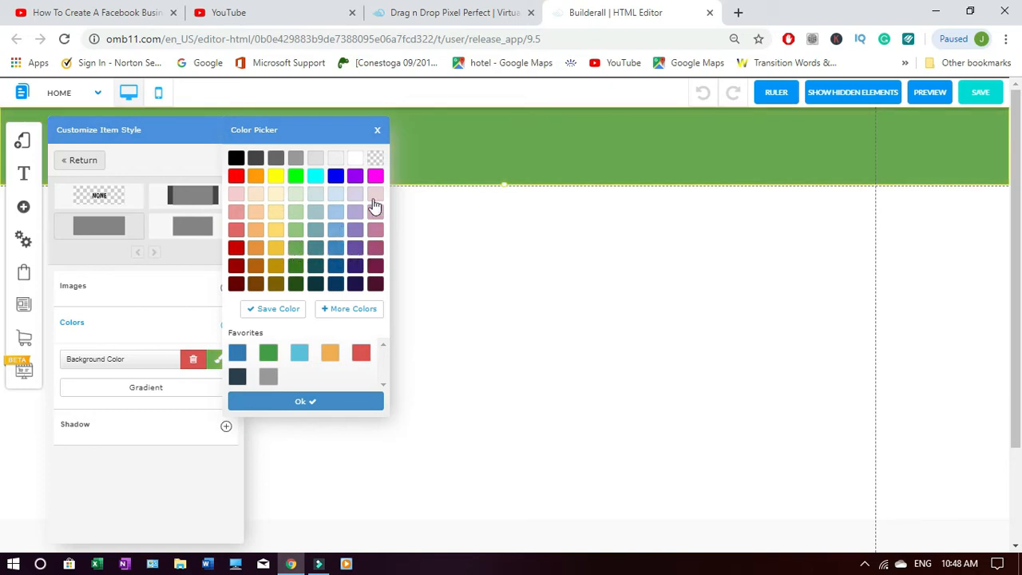
click(377, 249)
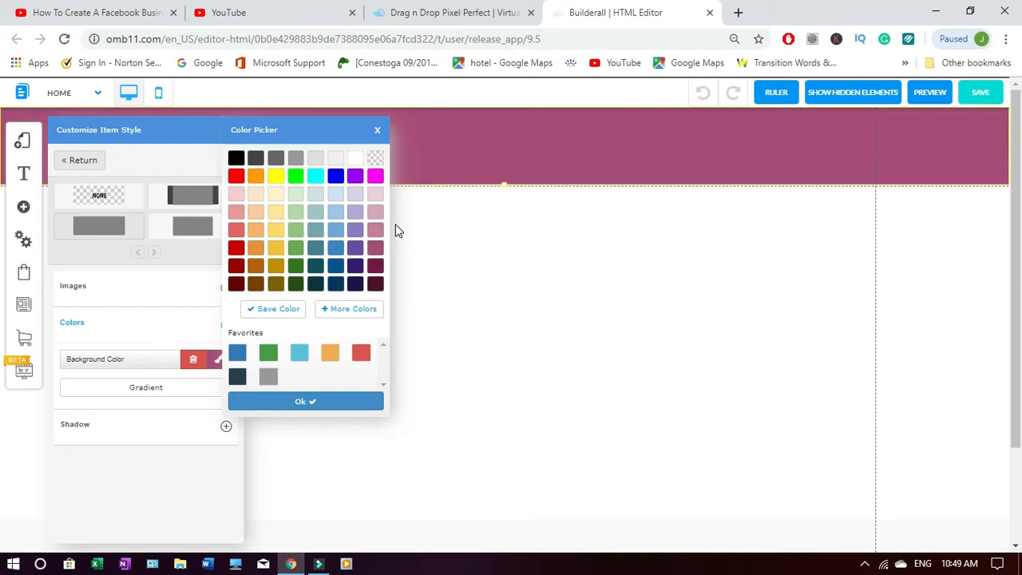
click(356, 249)
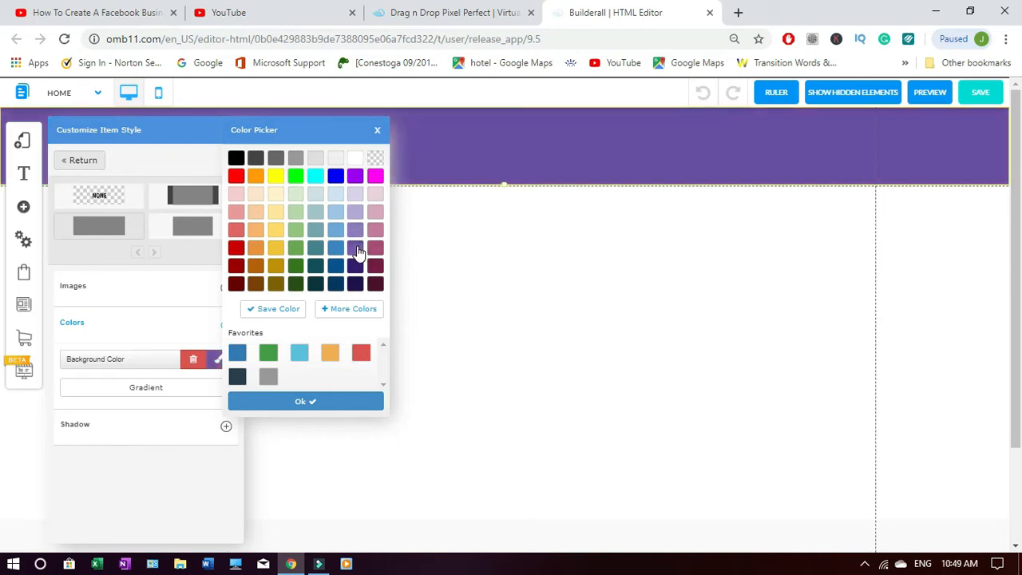
click(355, 230)
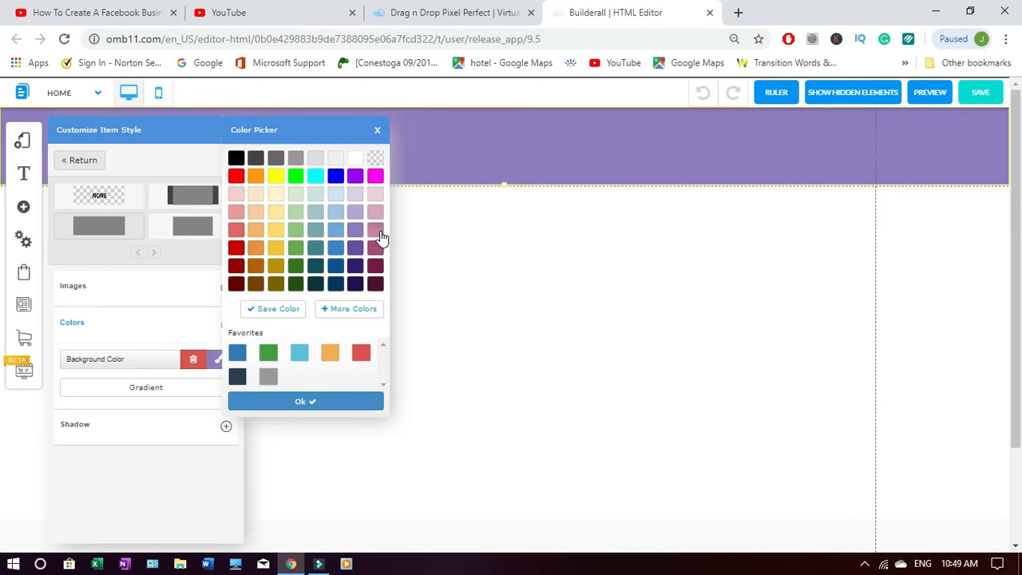
click(381, 237)
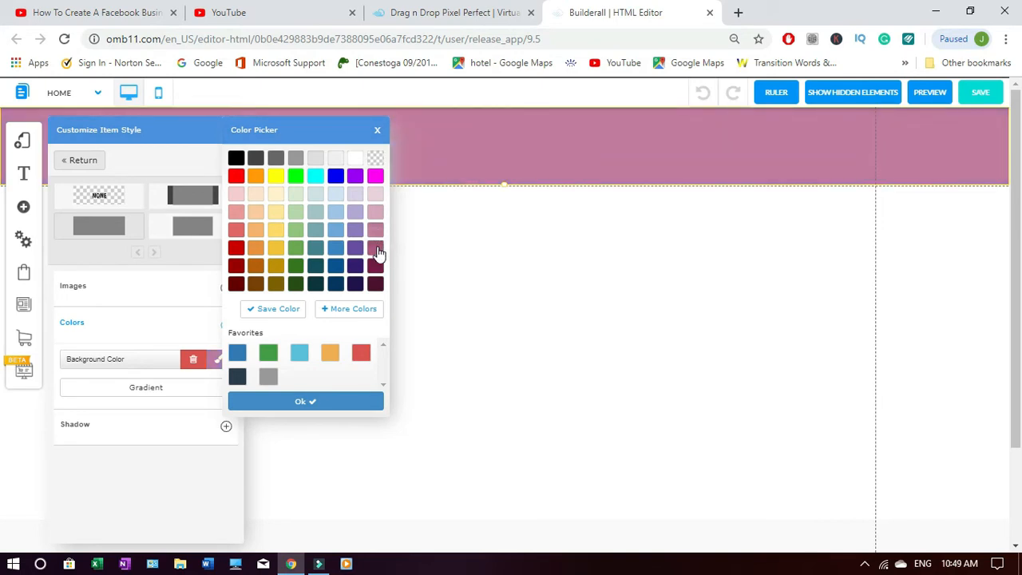
click(375, 248)
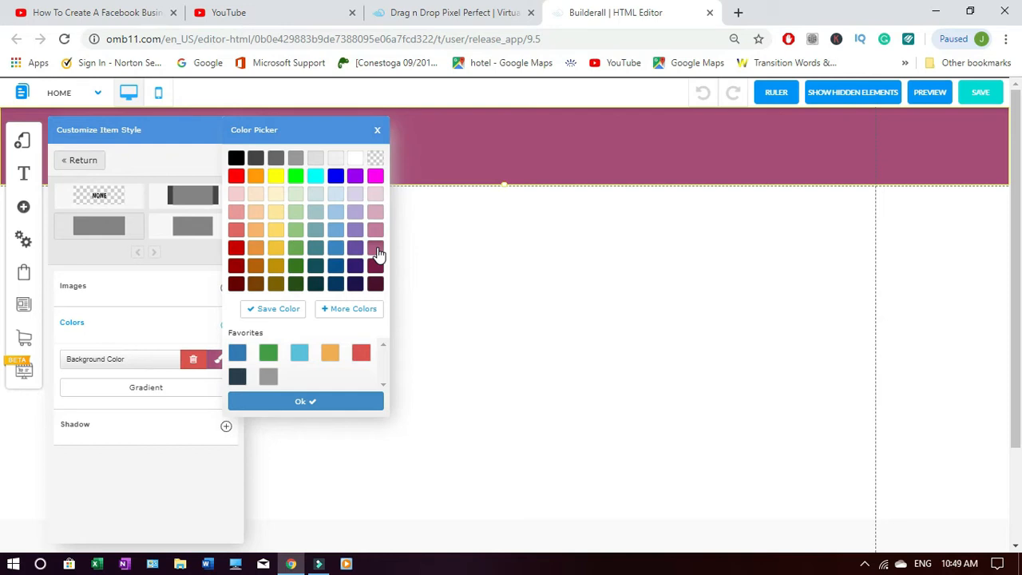
click(349, 406)
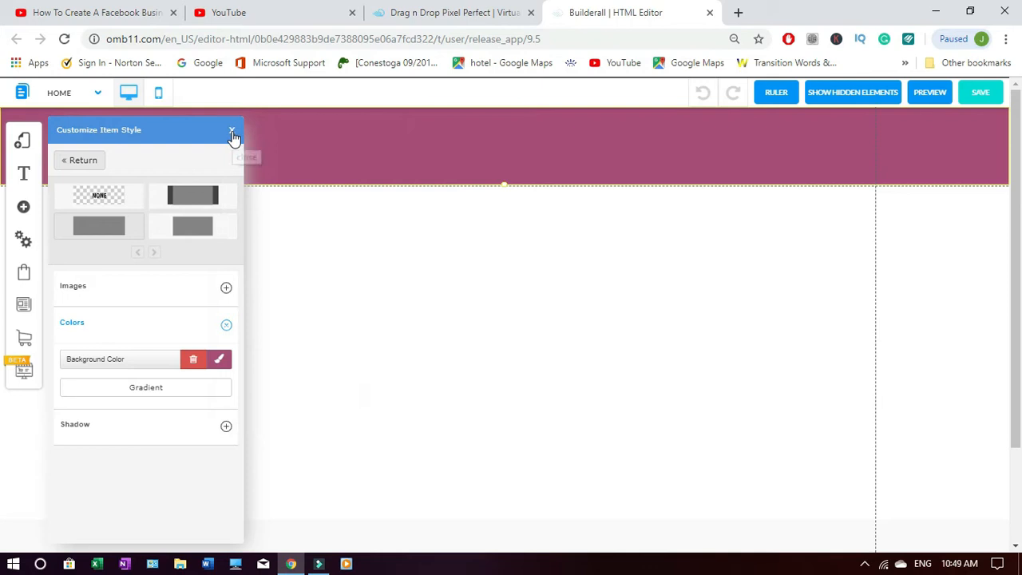
click(232, 130)
- Save the site with the new plum header and dismiss the success alert
click(986, 93)
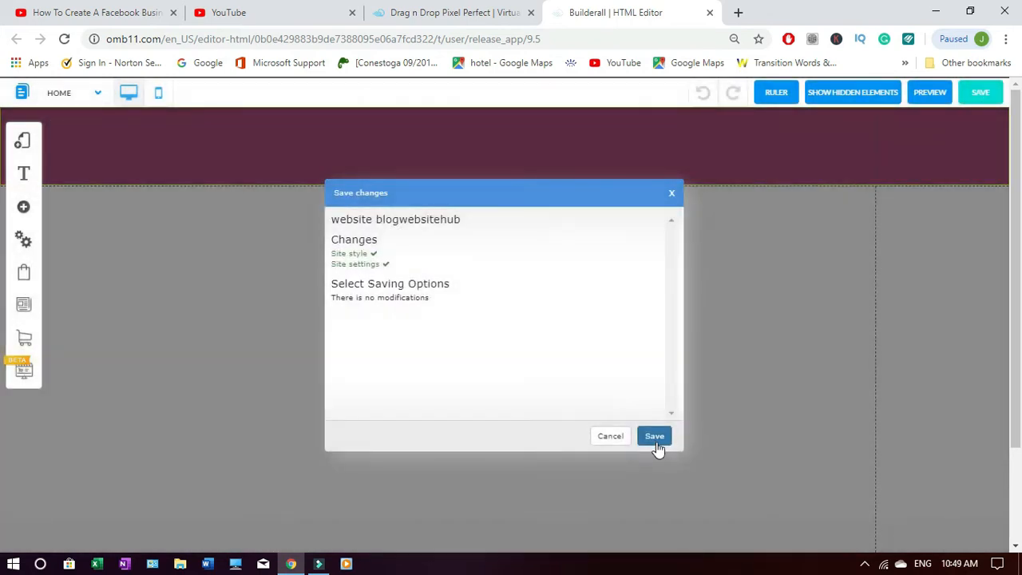
click(655, 444)
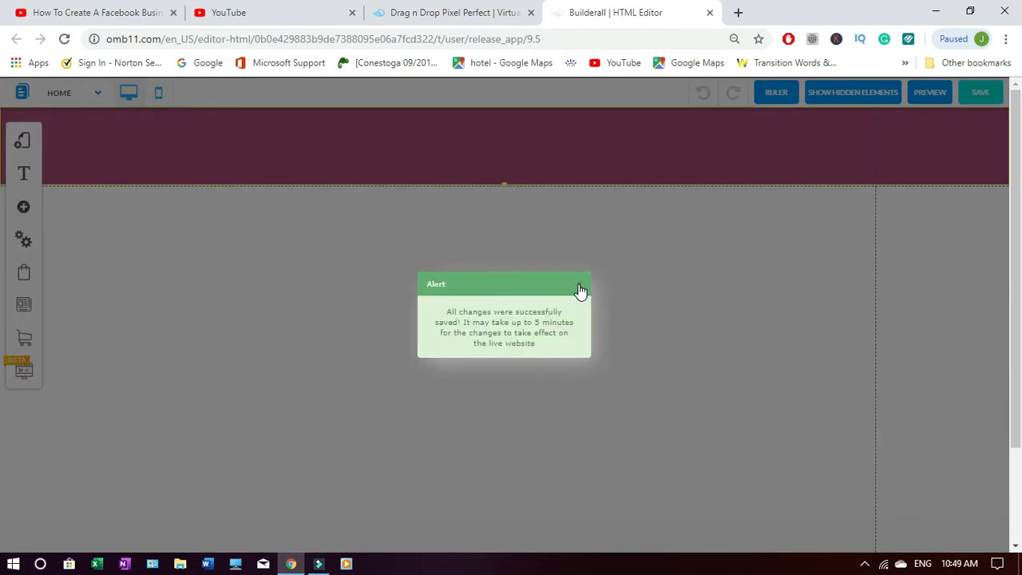
click(581, 290)
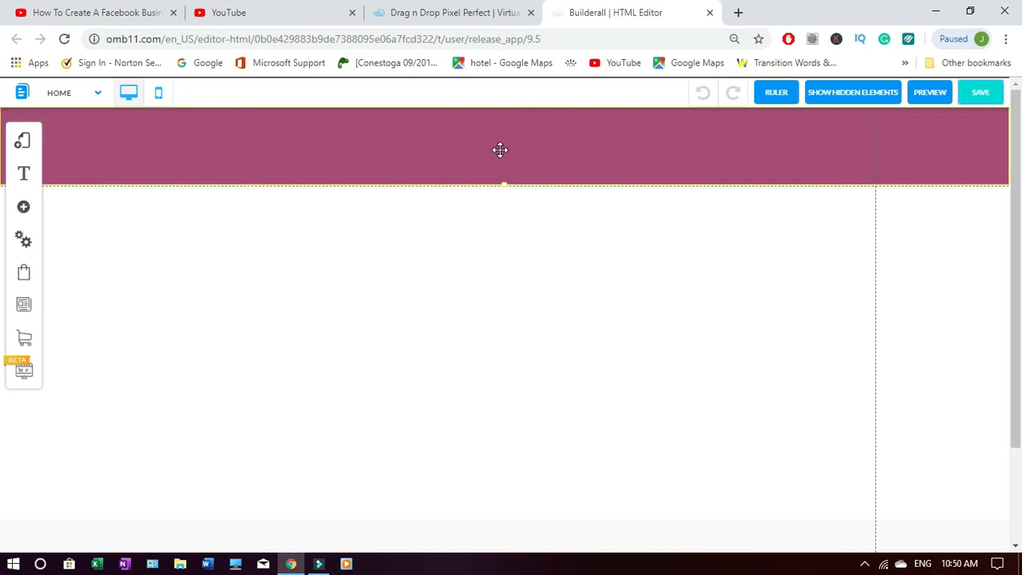
- Add the first Classic menu template below the header and select the resulting Empty Menu
click(24, 209)
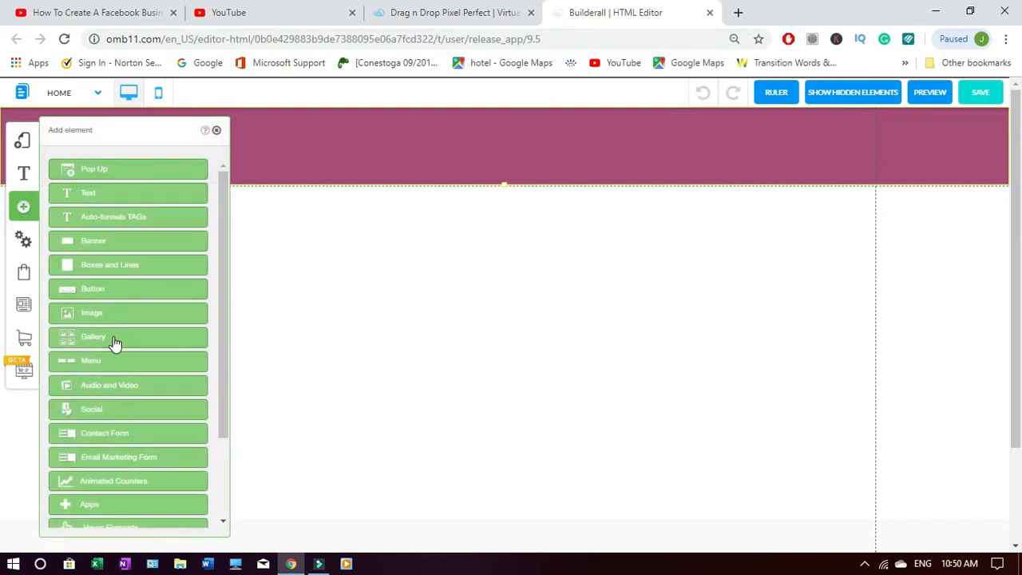
click(96, 364)
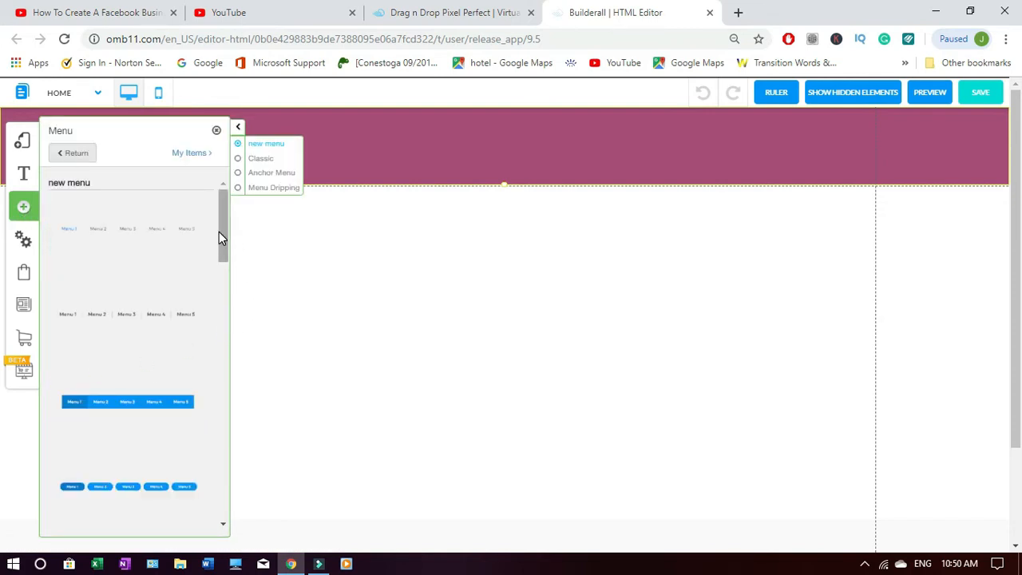
drag(220, 231, 227, 301)
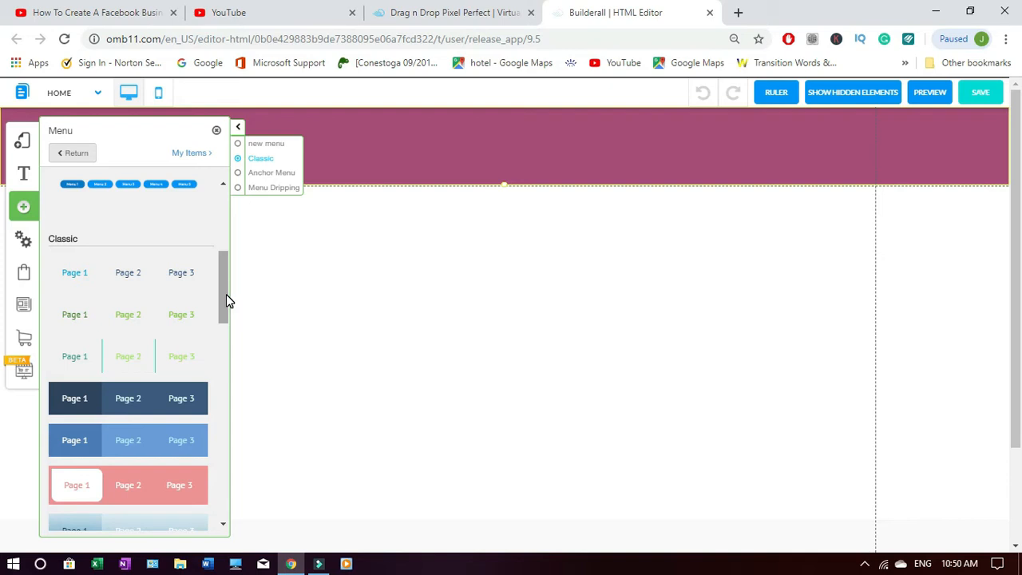
click(77, 279)
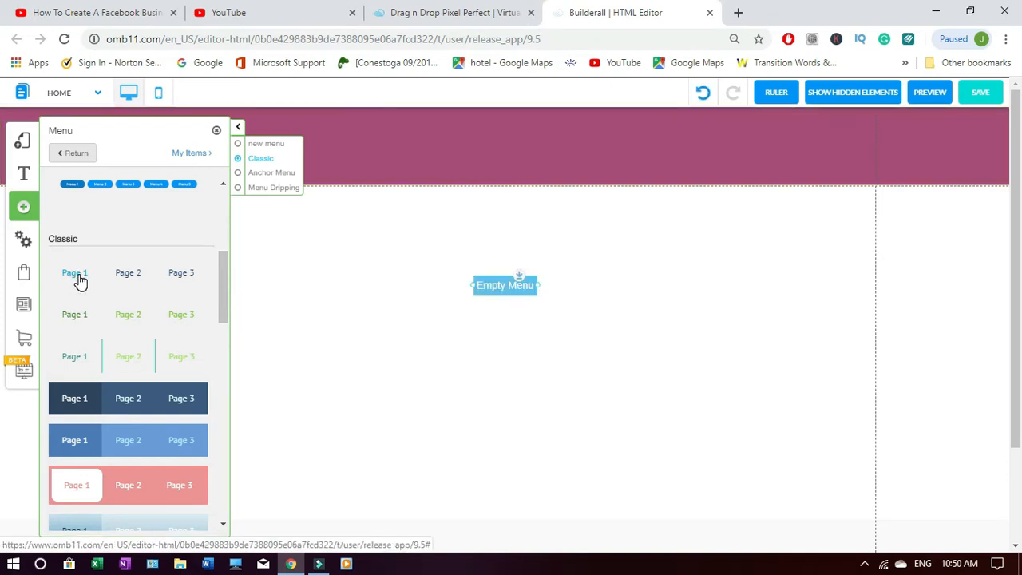
click(216, 130)
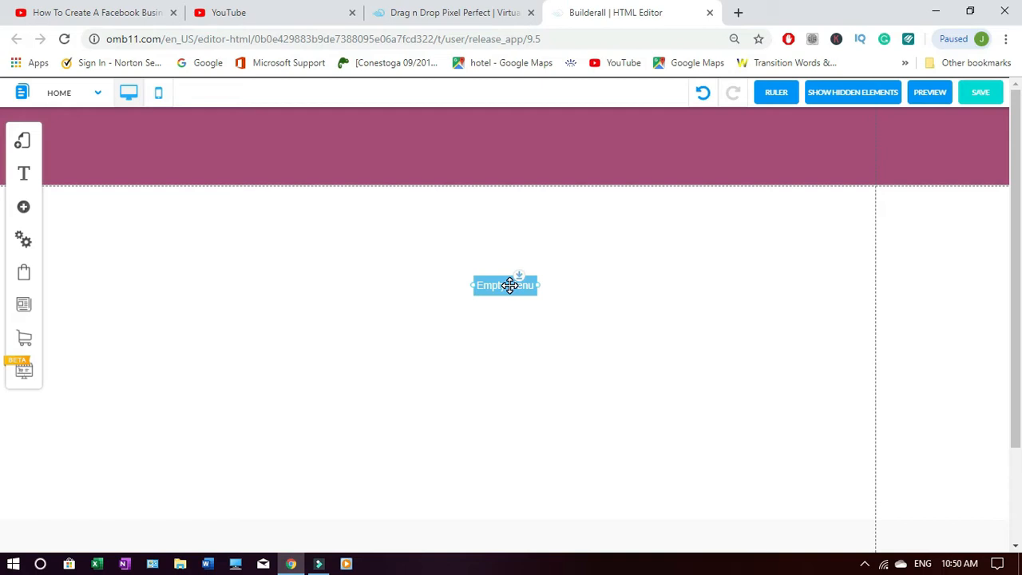
click(510, 285)
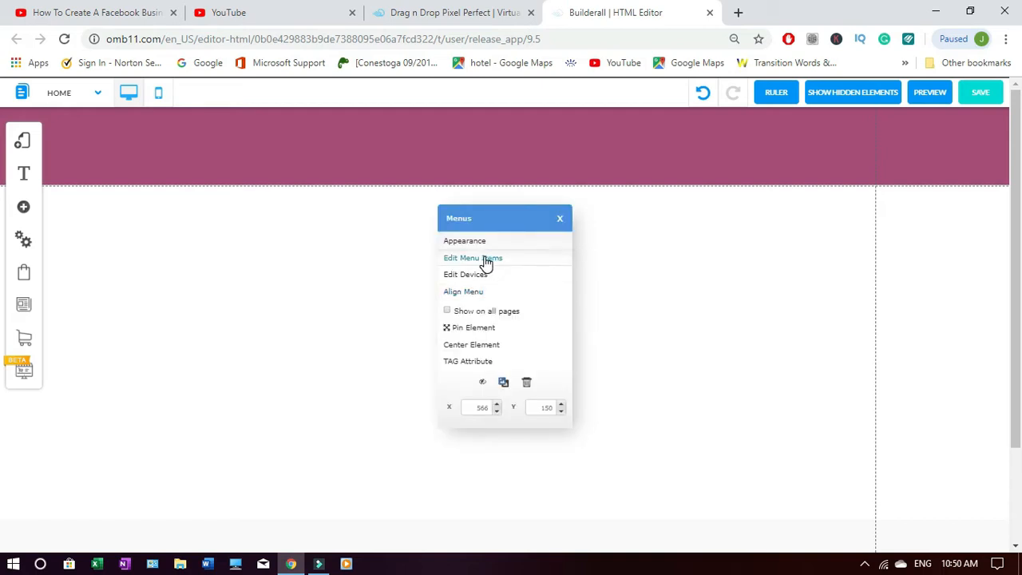
- Start adding a link item, cancel it, and reopen the menu's item editor
click(487, 259)
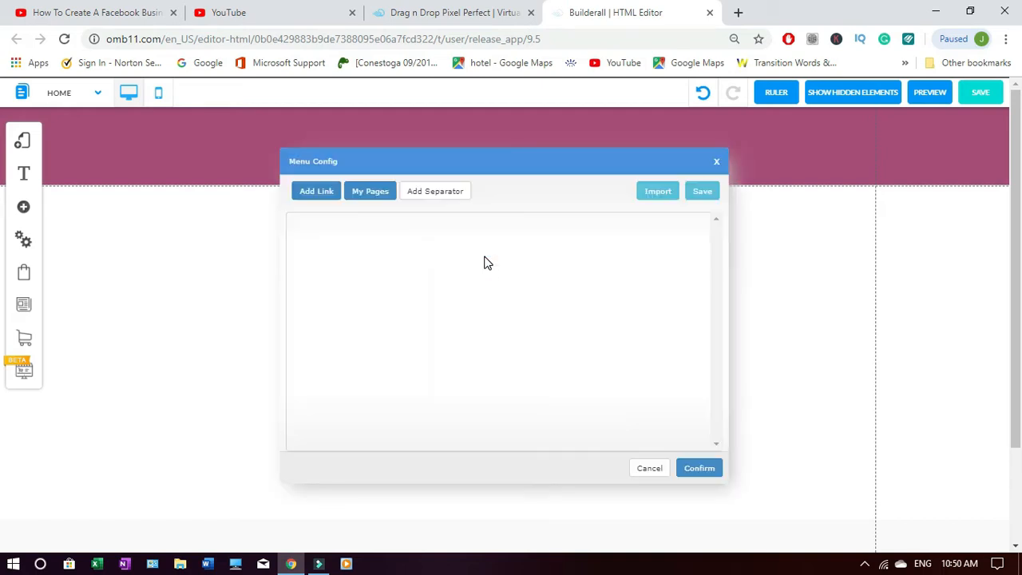
click(314, 195)
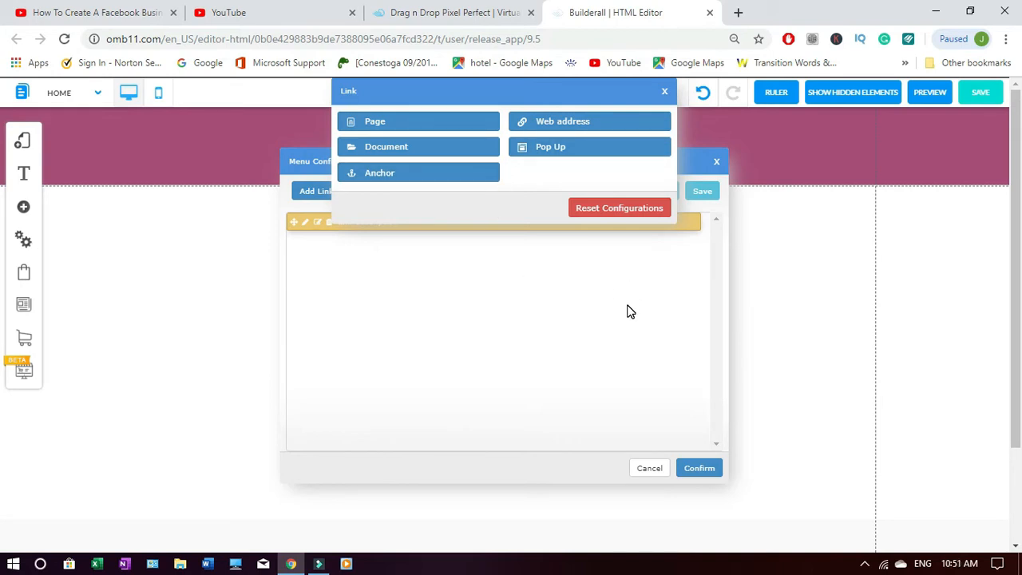
click(649, 470)
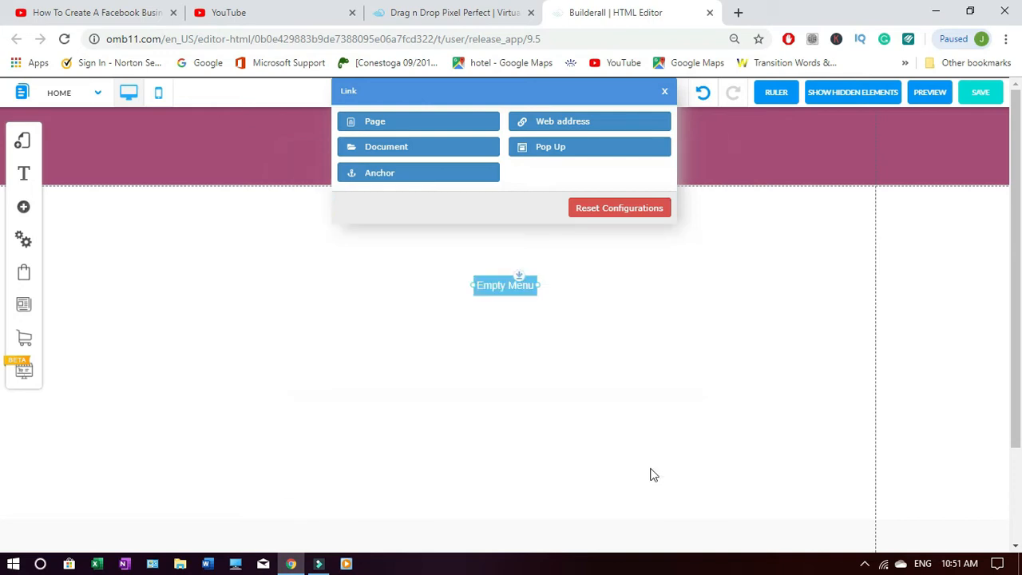
click(668, 95)
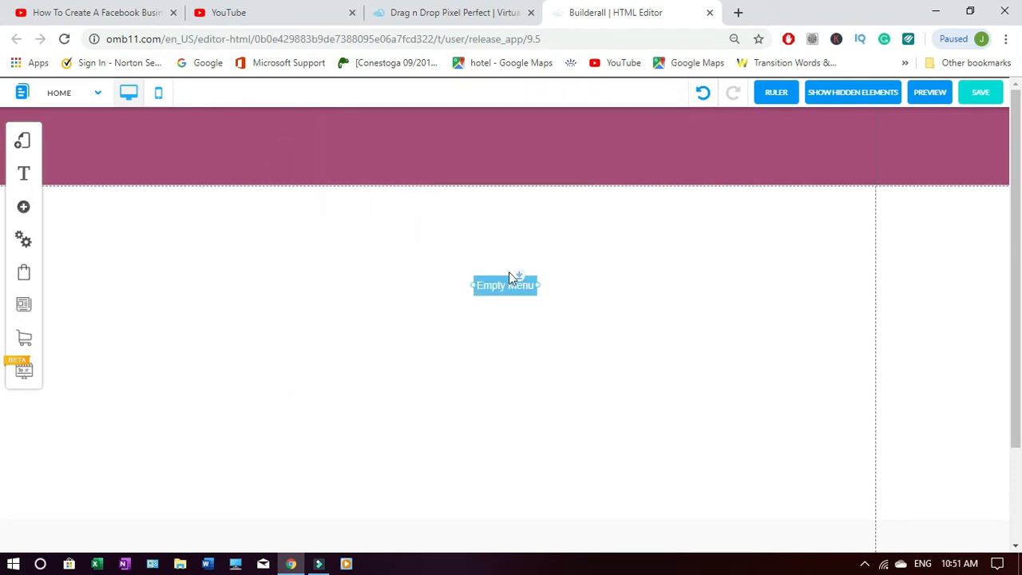
click(495, 288)
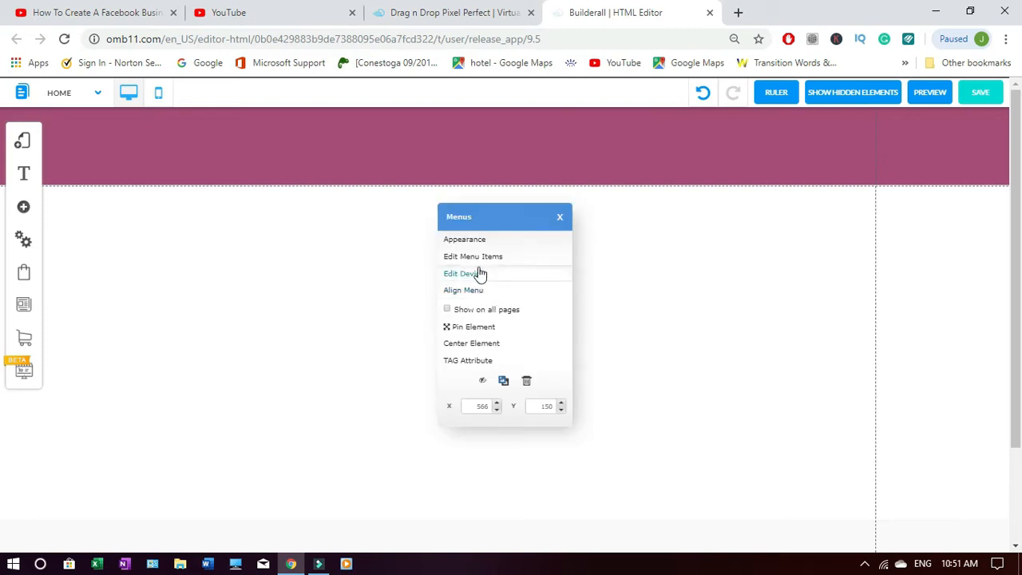
click(483, 258)
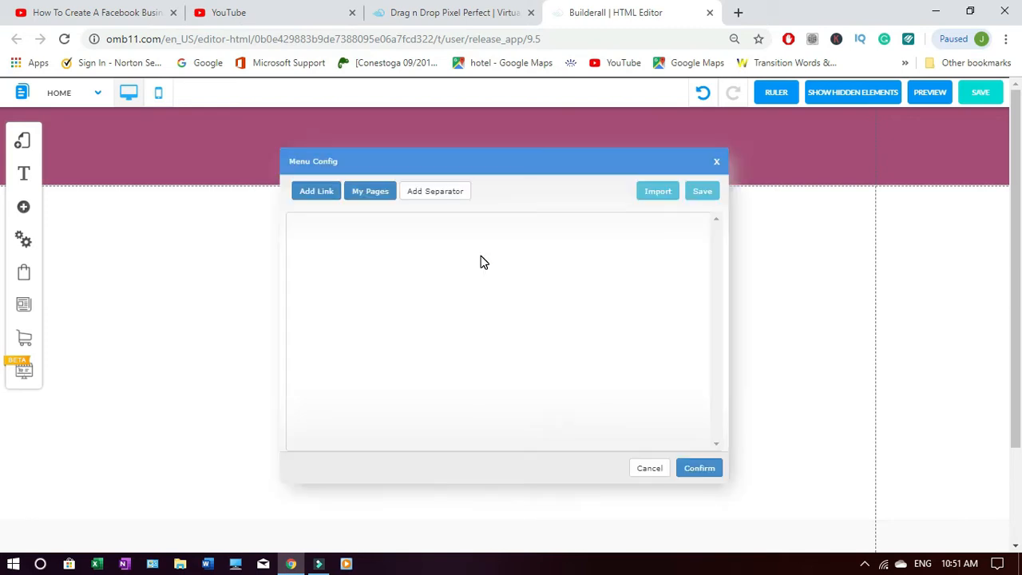
- Add Home, Blog, About, Contact, Disclaimer, Privacy Policy and Terms Of Website Use from My Pages
click(375, 197)
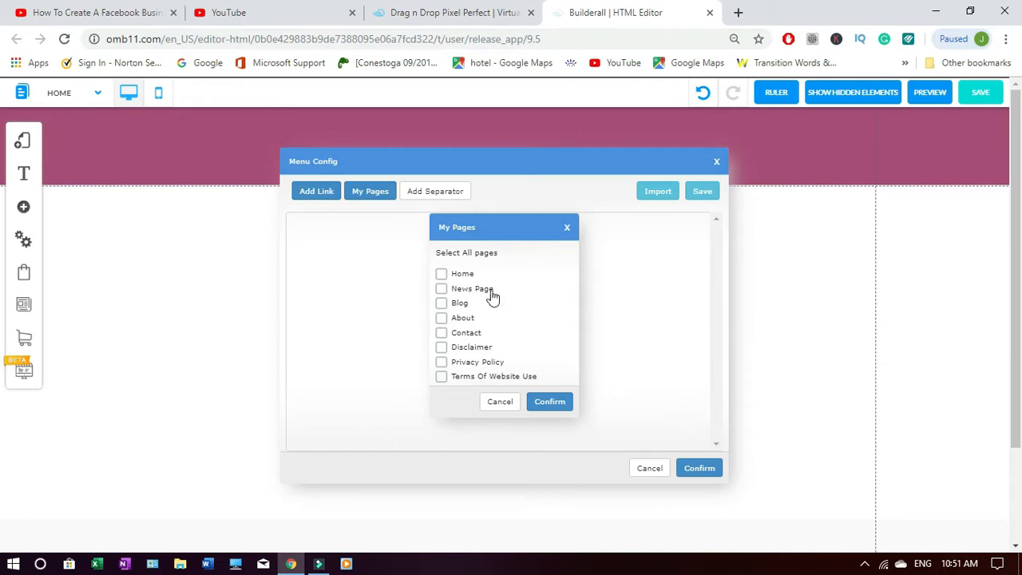
click(443, 276)
click(442, 319)
click(441, 334)
click(442, 349)
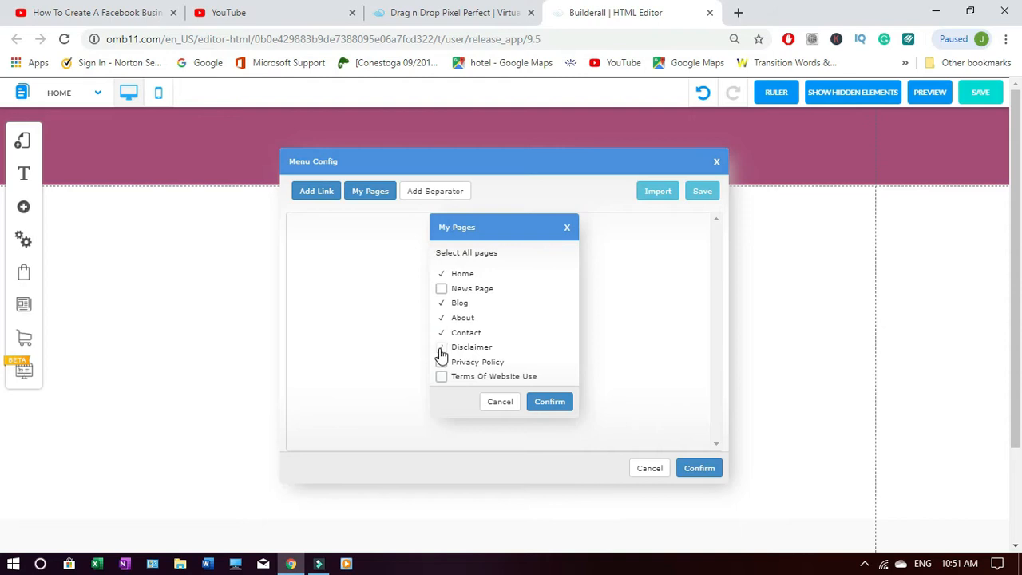
click(441, 364)
click(441, 378)
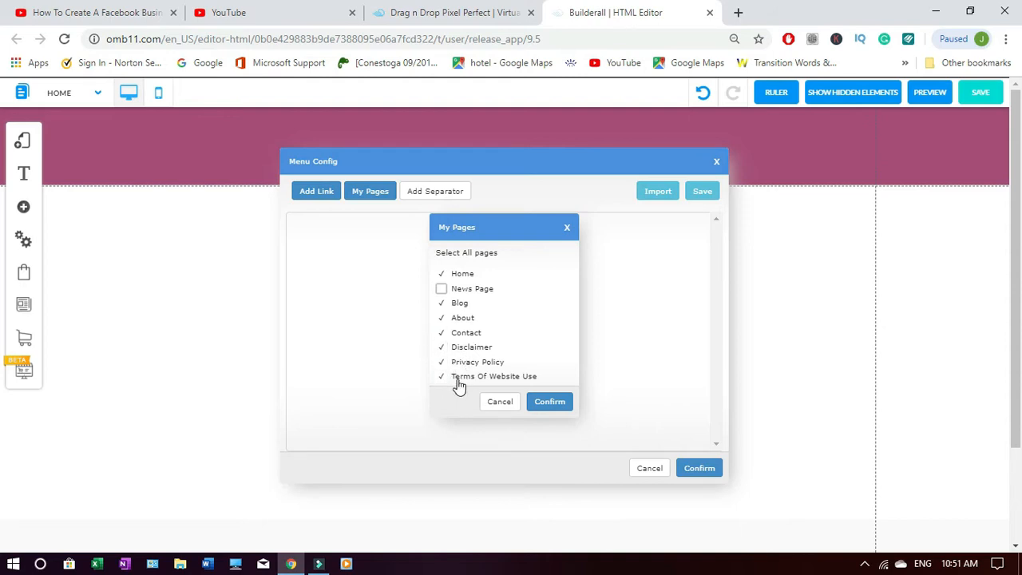
click(551, 402)
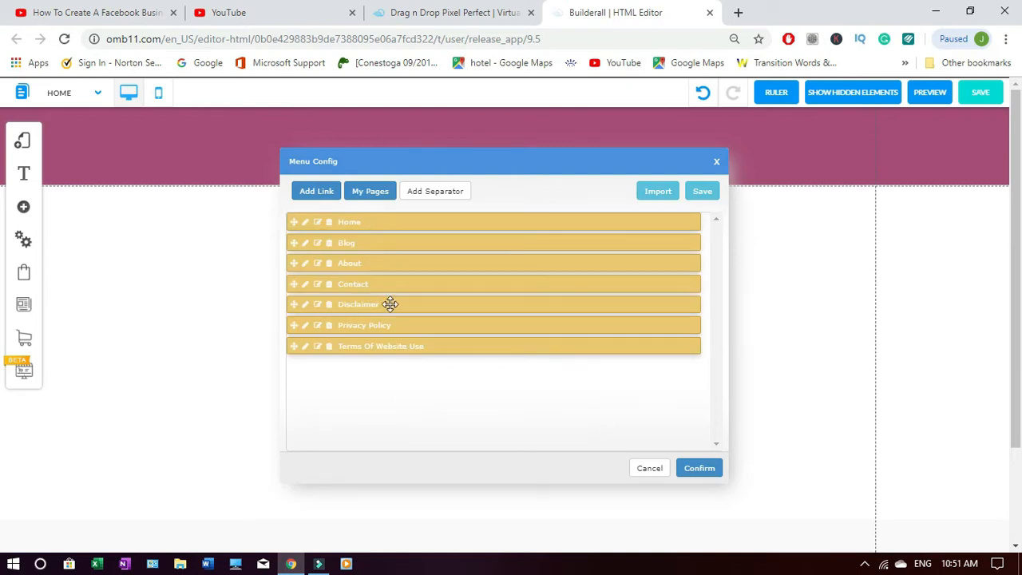
click(693, 468)
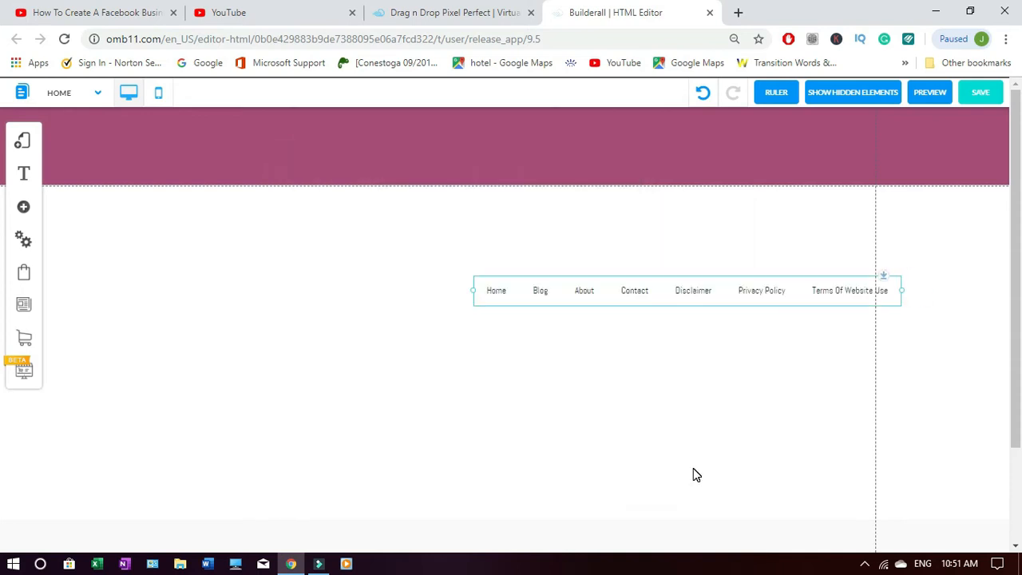
- Drag the seven-link menu into the header's right side and open its Menus style list
drag(716, 292, 679, 141)
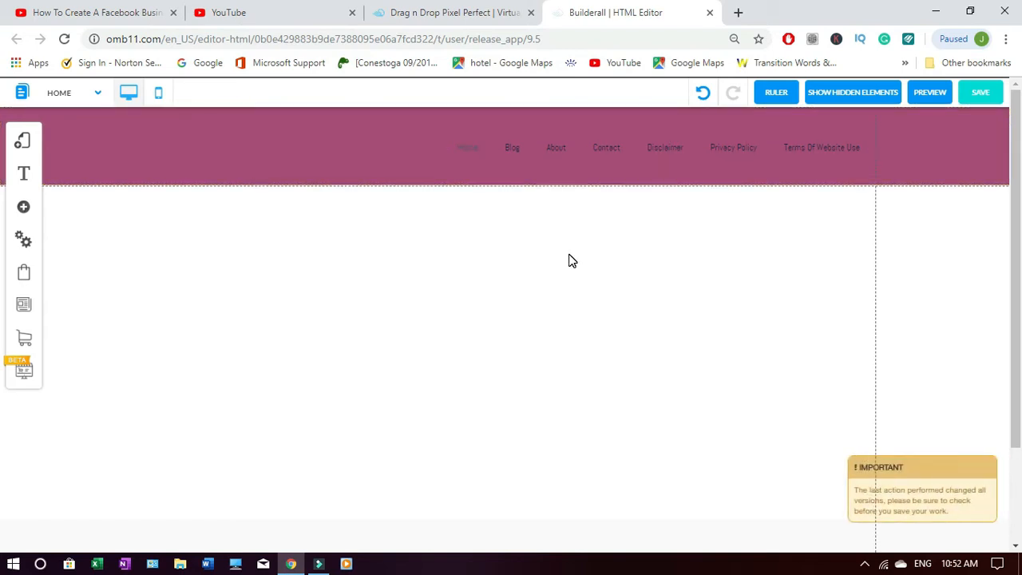
click(669, 146)
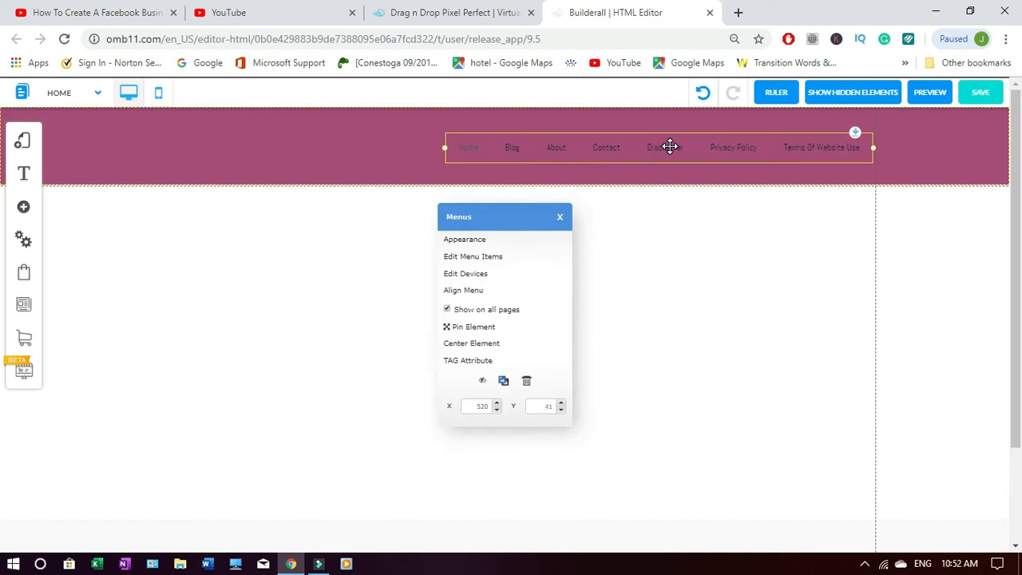
click(464, 239)
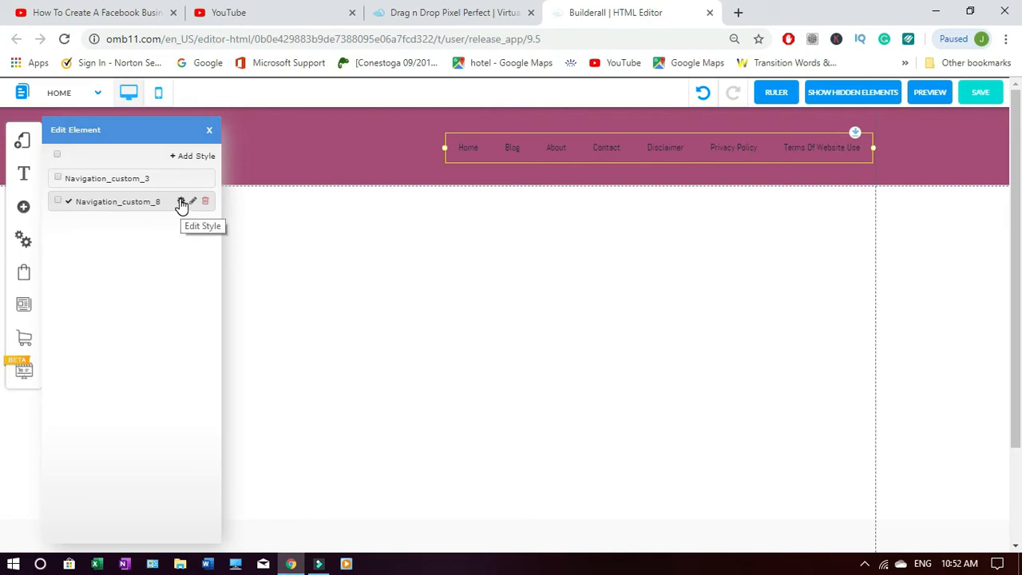
- Make the Navigation_custom_8 menu's default text colour white and nudge the menu slightly left
click(182, 205)
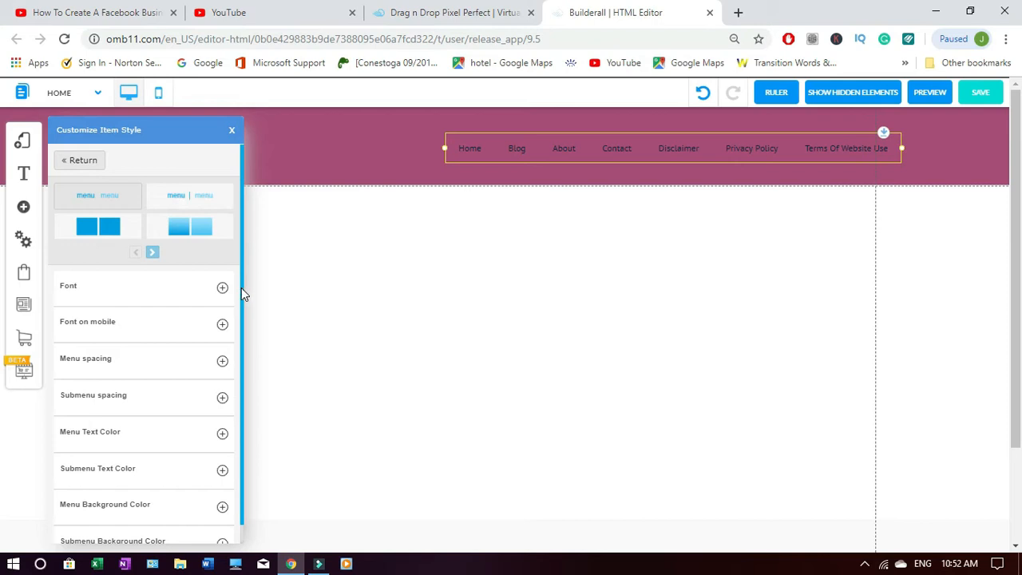
scroll(241, 288, down, 1)
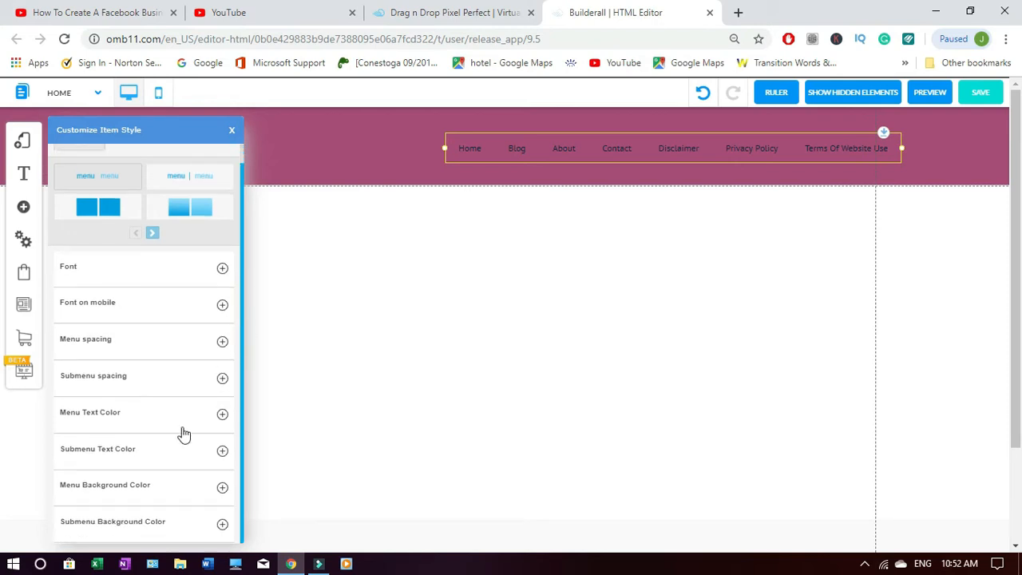
click(223, 416)
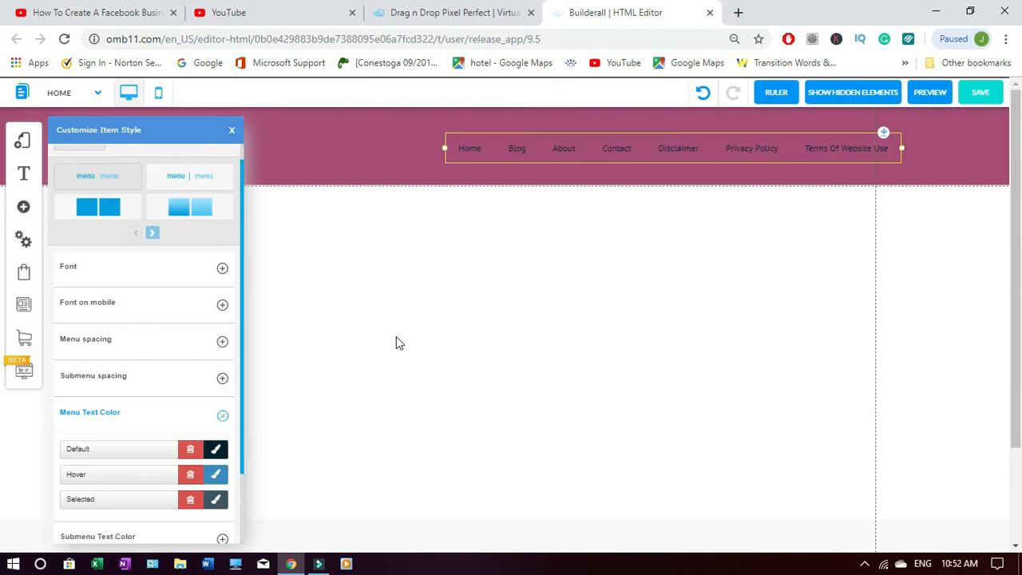
click(218, 451)
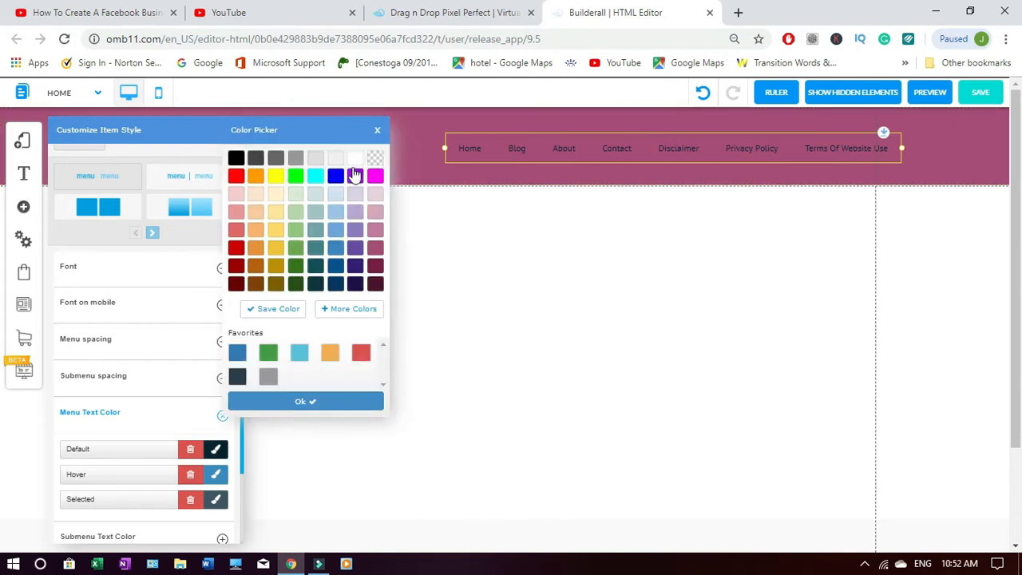
click(356, 160)
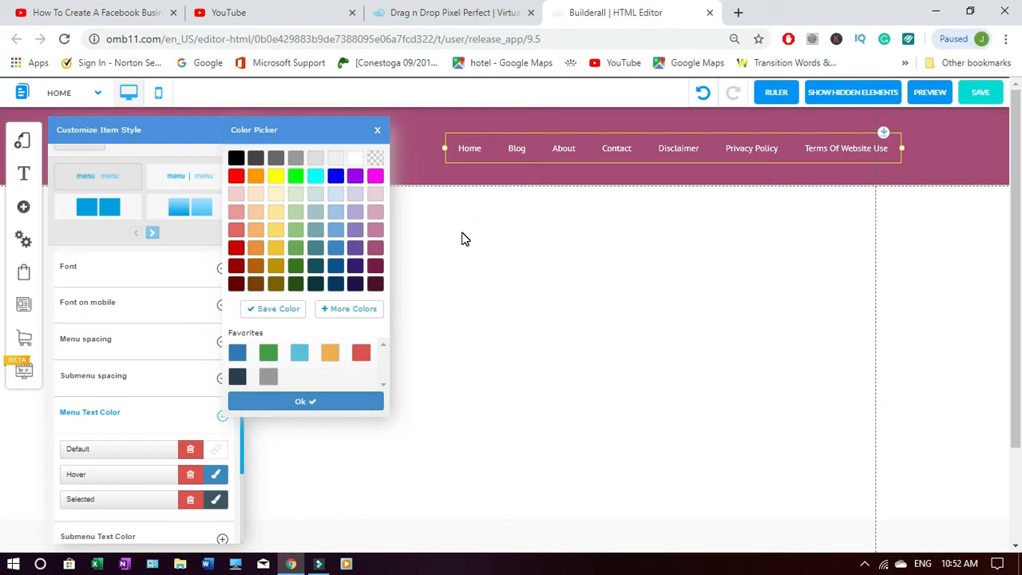
click(334, 402)
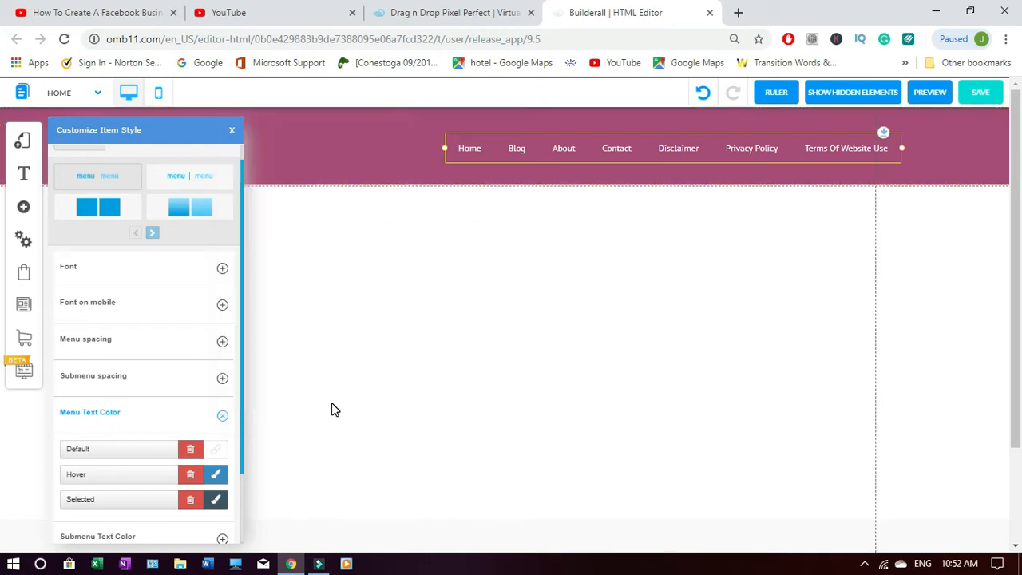
click(231, 131)
drag(798, 147, 759, 160)
click(639, 338)
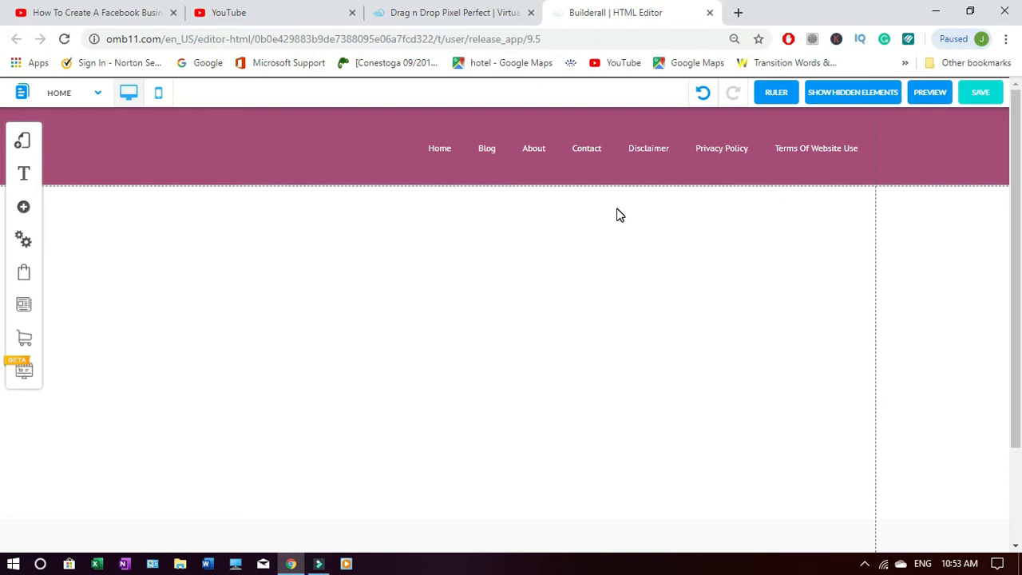
- Save the home page with the white-text header menu and close the saved notice
click(982, 94)
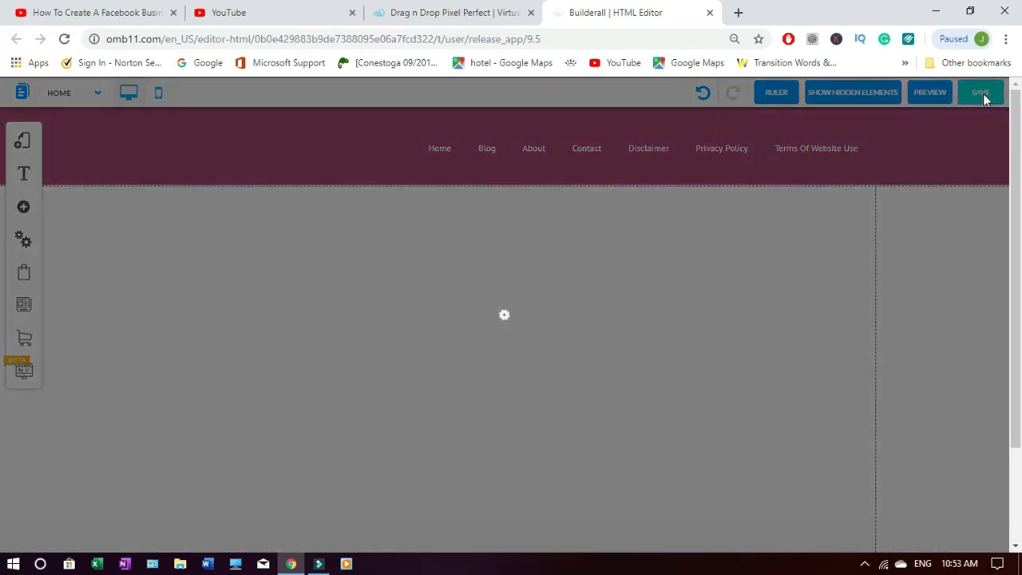
click(651, 436)
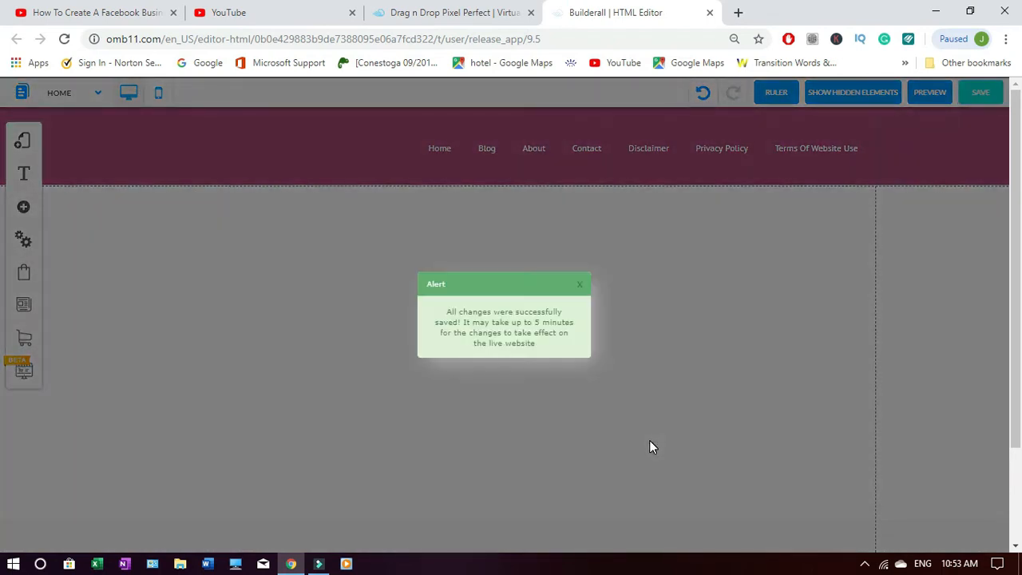
click(580, 289)
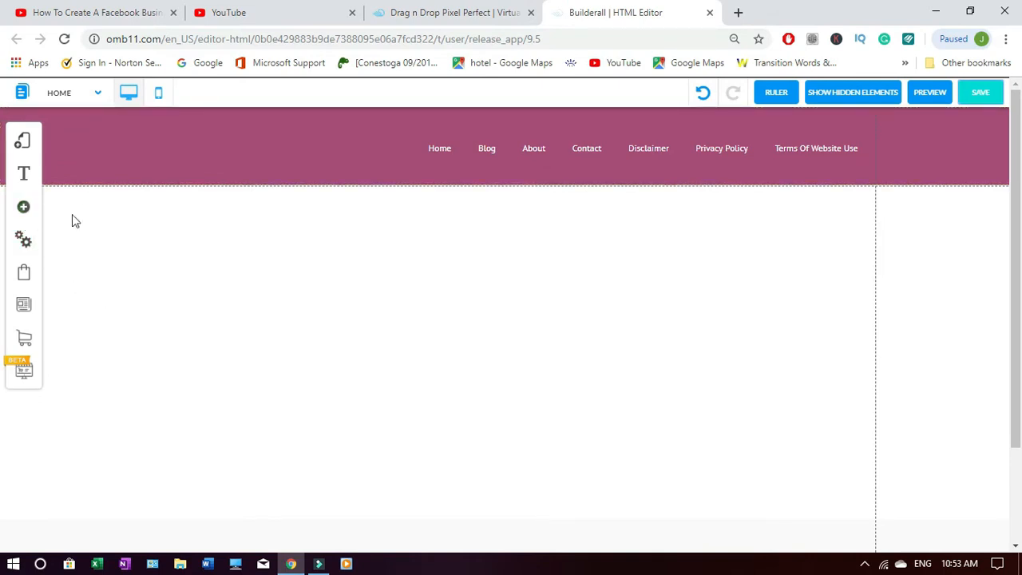
- Add an H2 Title Large heading, then delete it
click(24, 209)
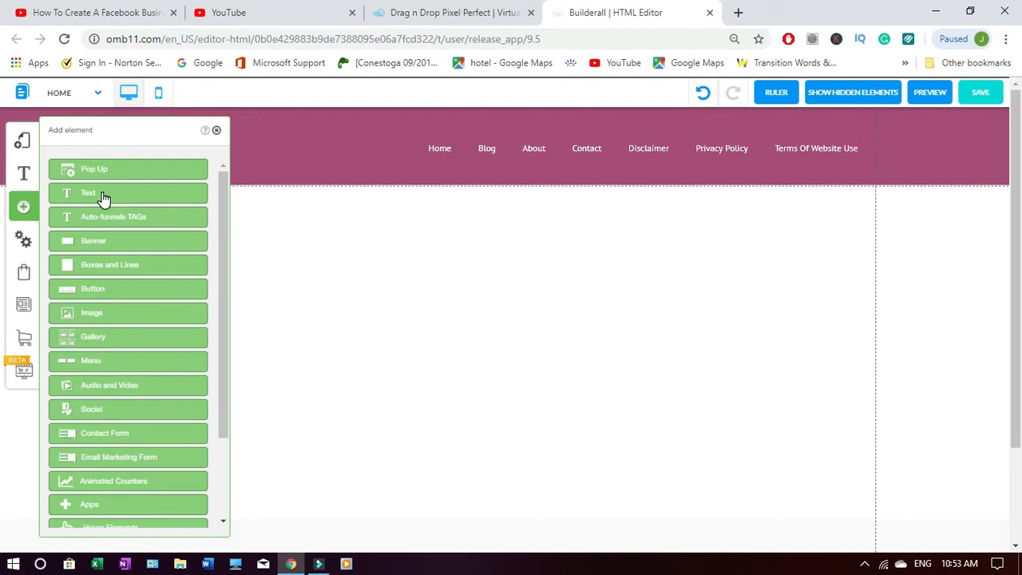
click(103, 195)
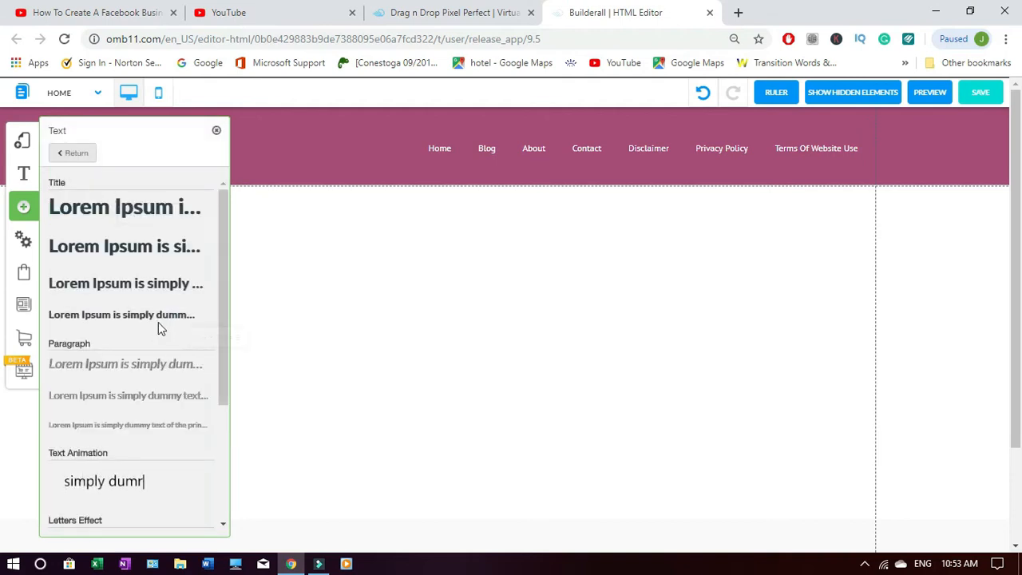
click(125, 251)
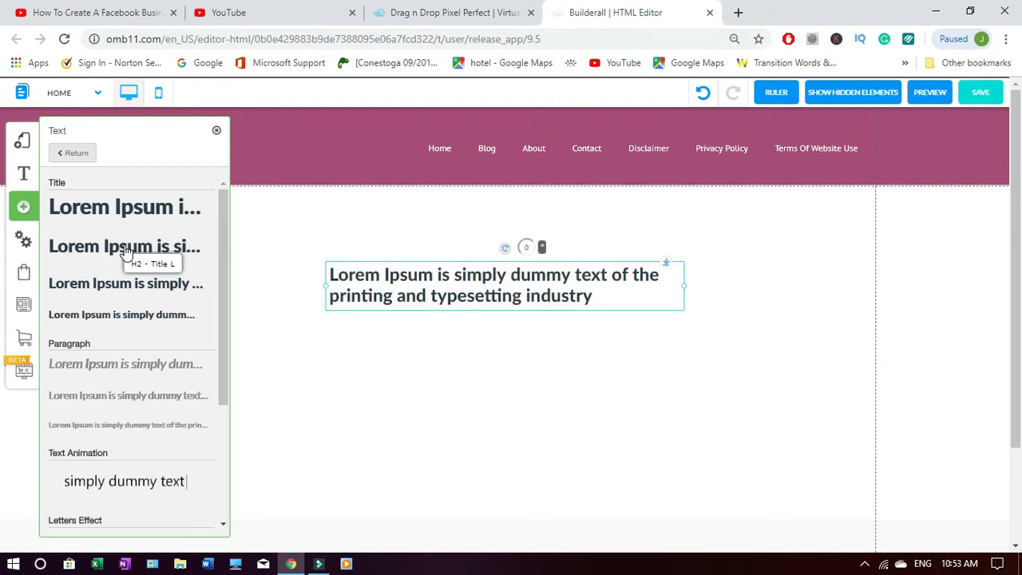
click(216, 130)
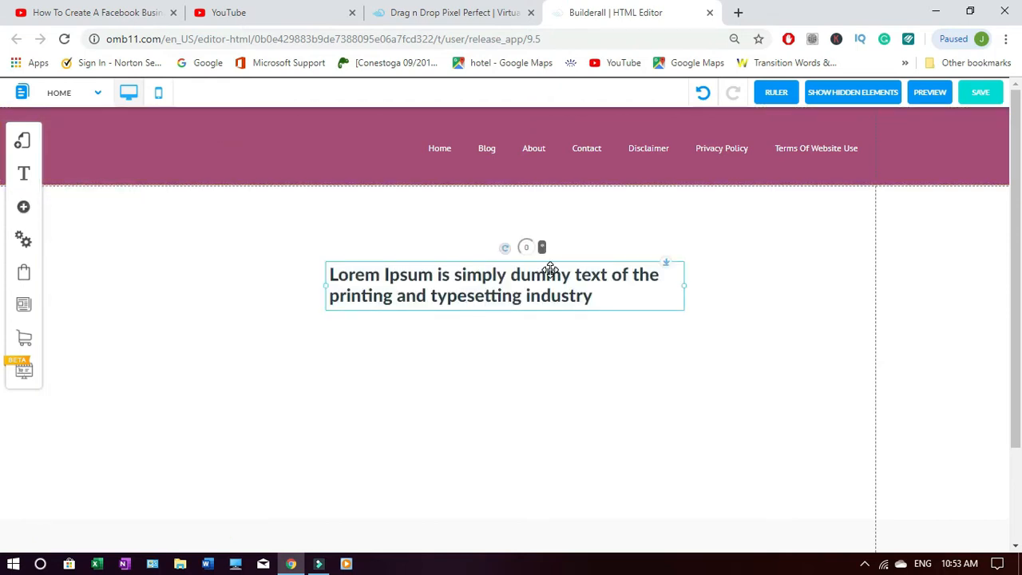
double_click(519, 285)
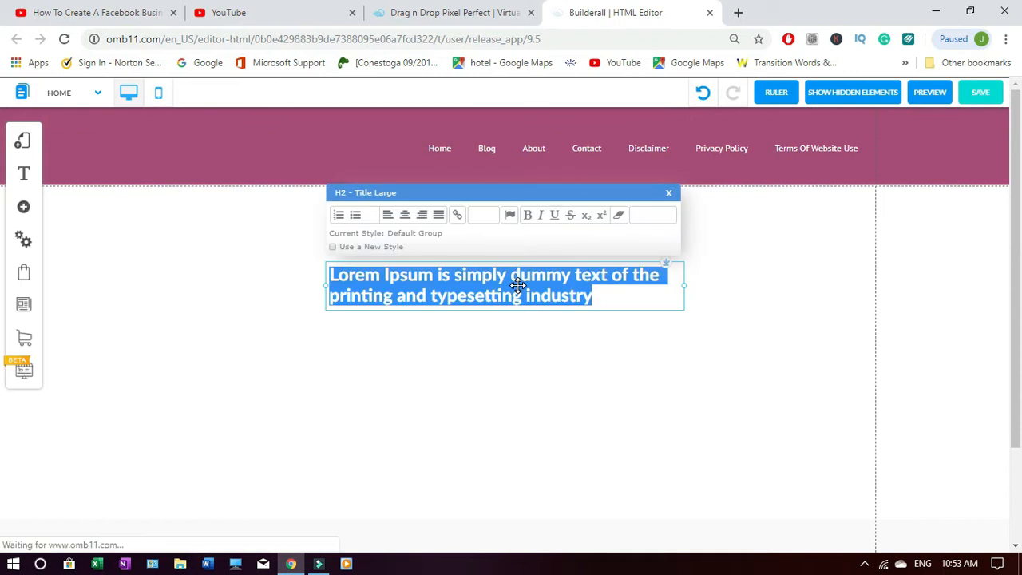
key(Delete)
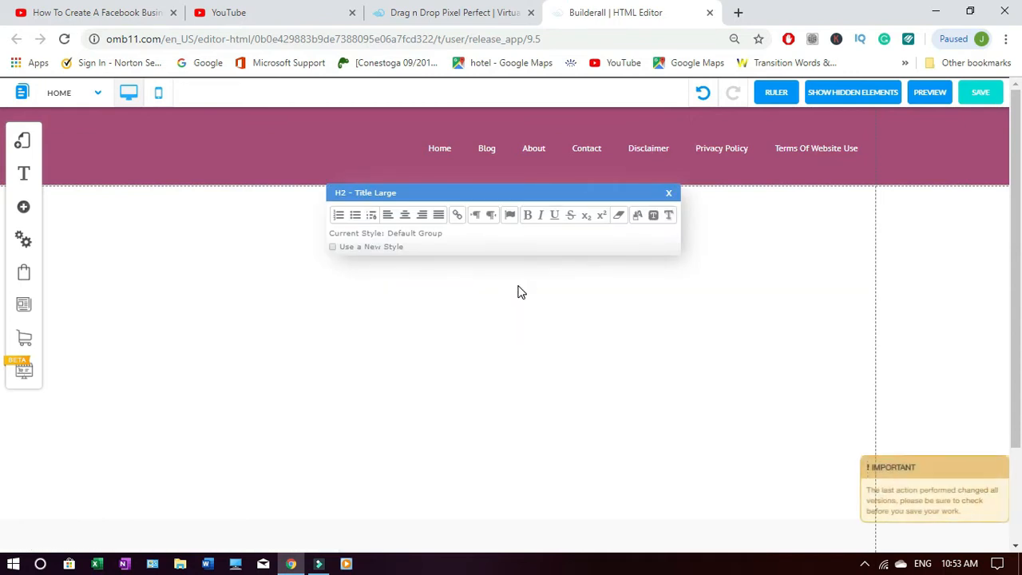
click(673, 202)
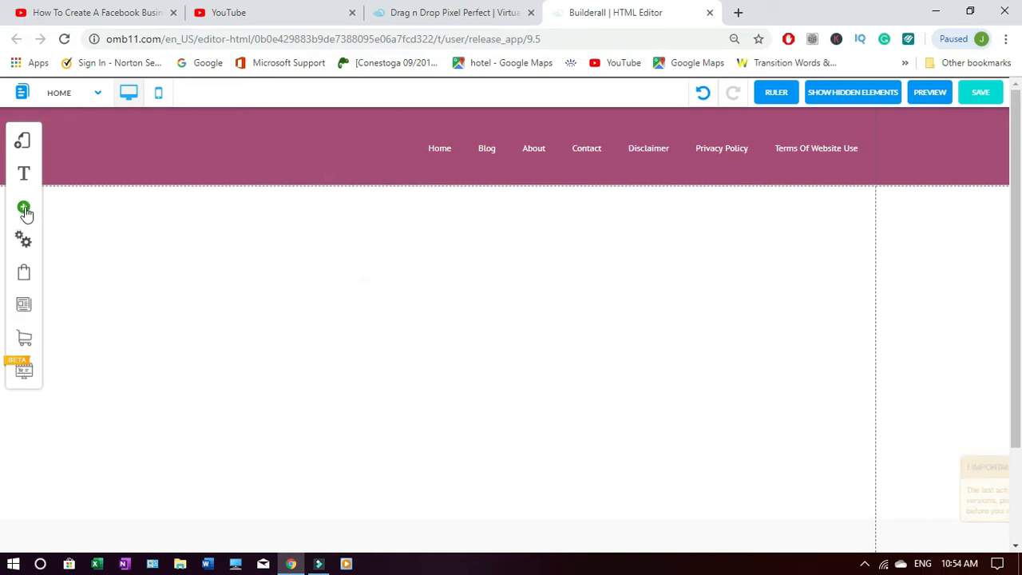
- Add another H2 Title Large heading and enter its text for editing
click(24, 209)
click(94, 193)
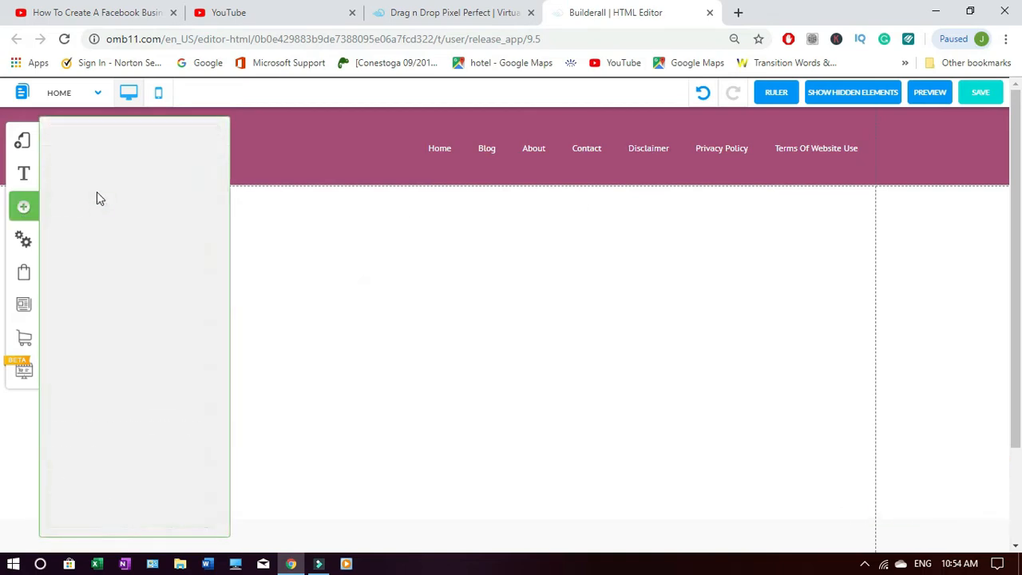
click(134, 246)
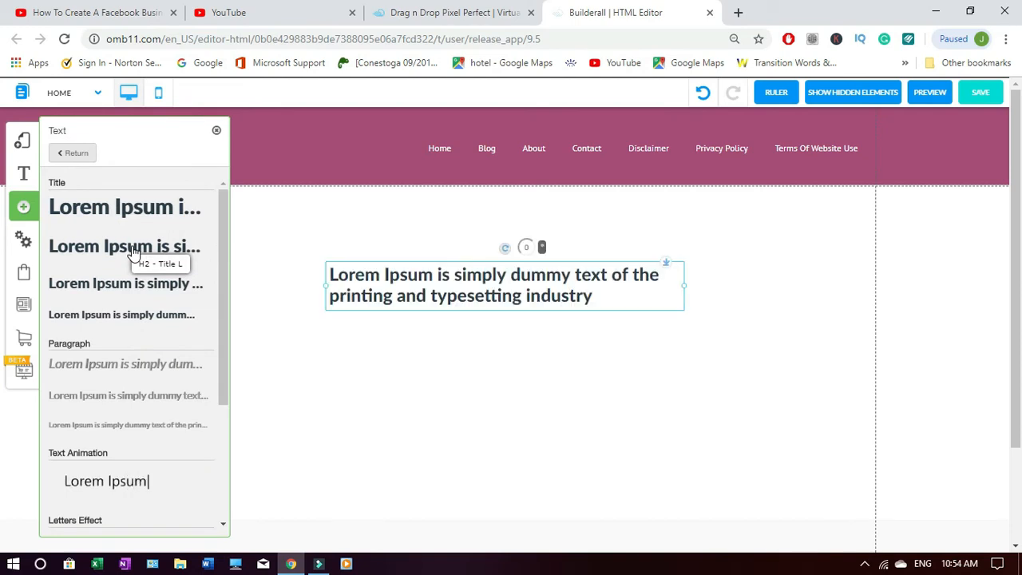
click(216, 130)
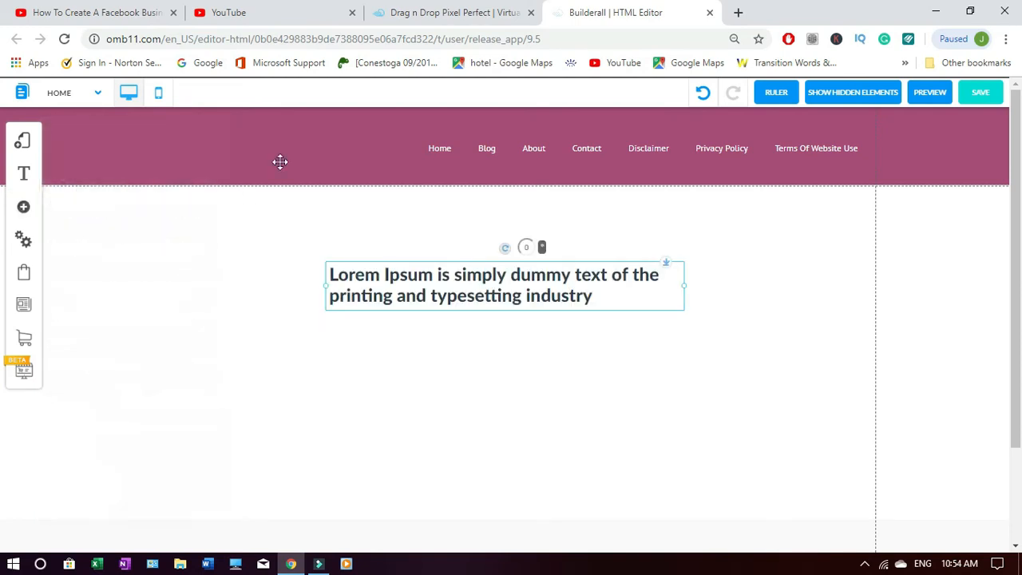
double_click(488, 284)
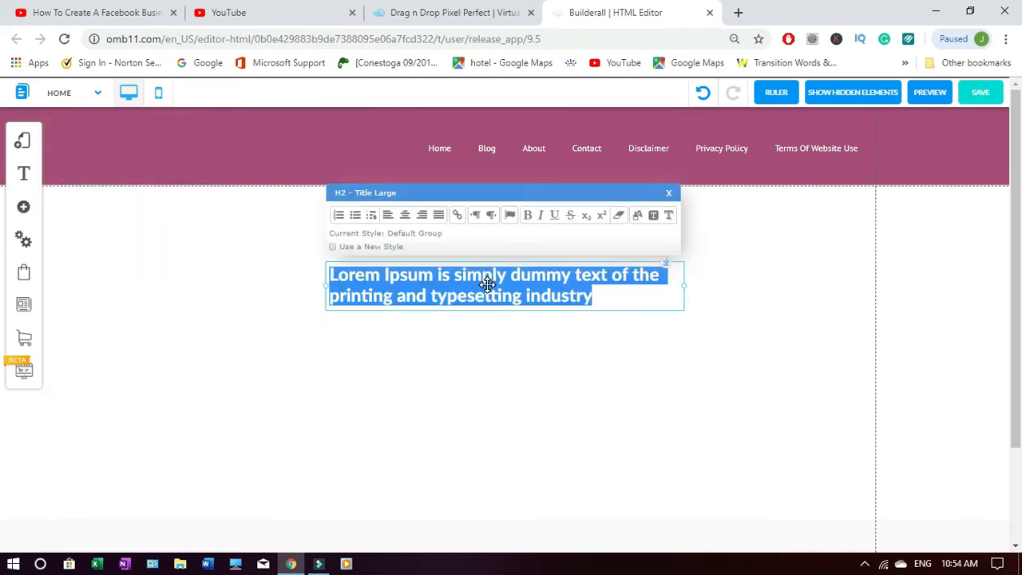
click(488, 284)
double_click(489, 288)
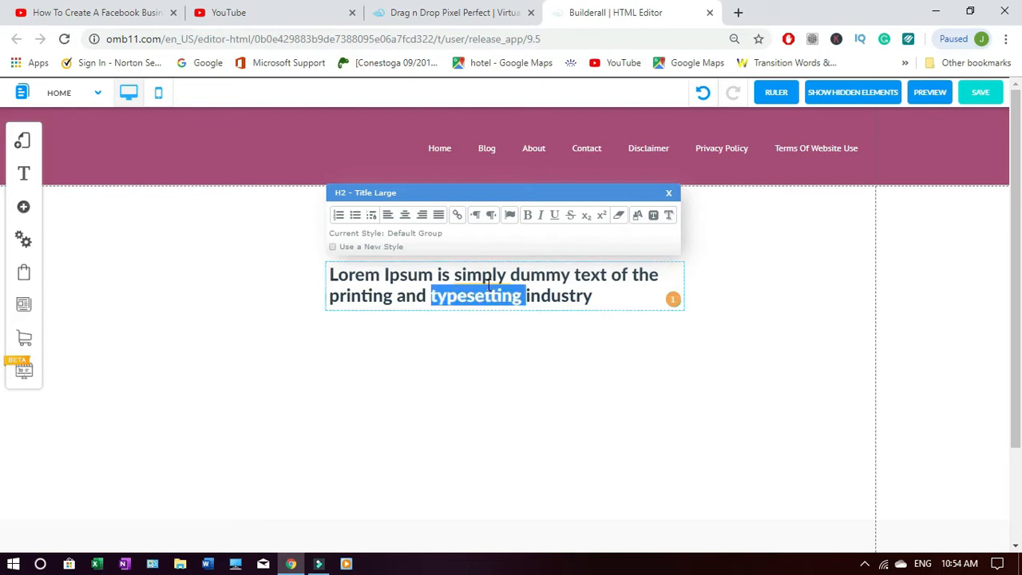
click(488, 285)
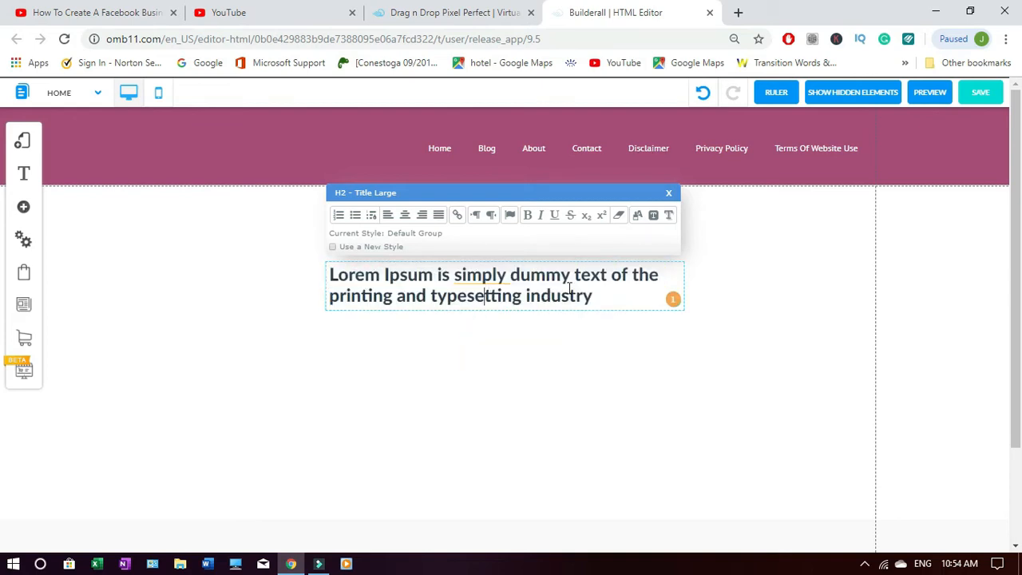
- Replace the placeholder heading text with 'Blog Website Hub'
key(ctrl+a)
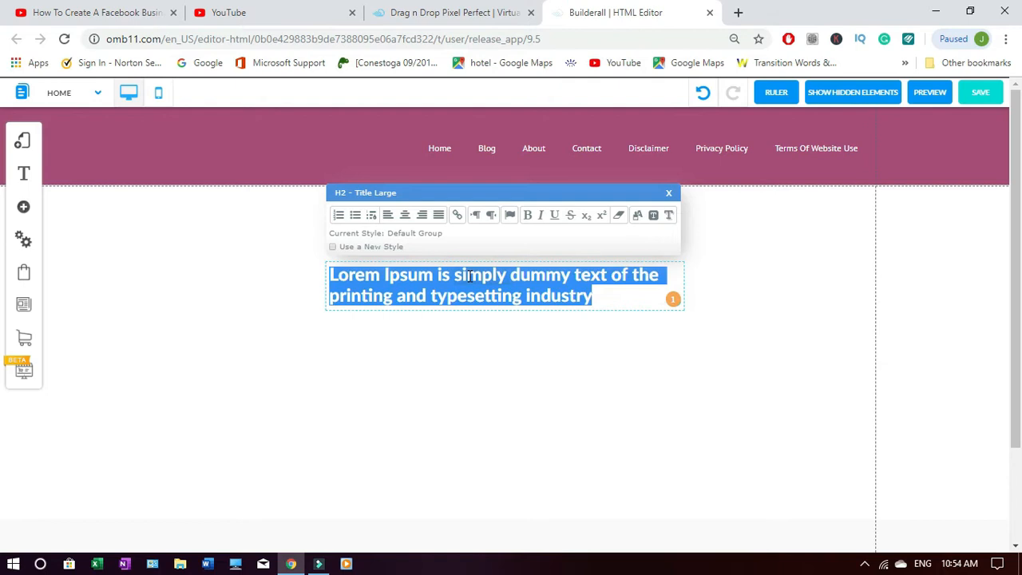
key(BackSpace)
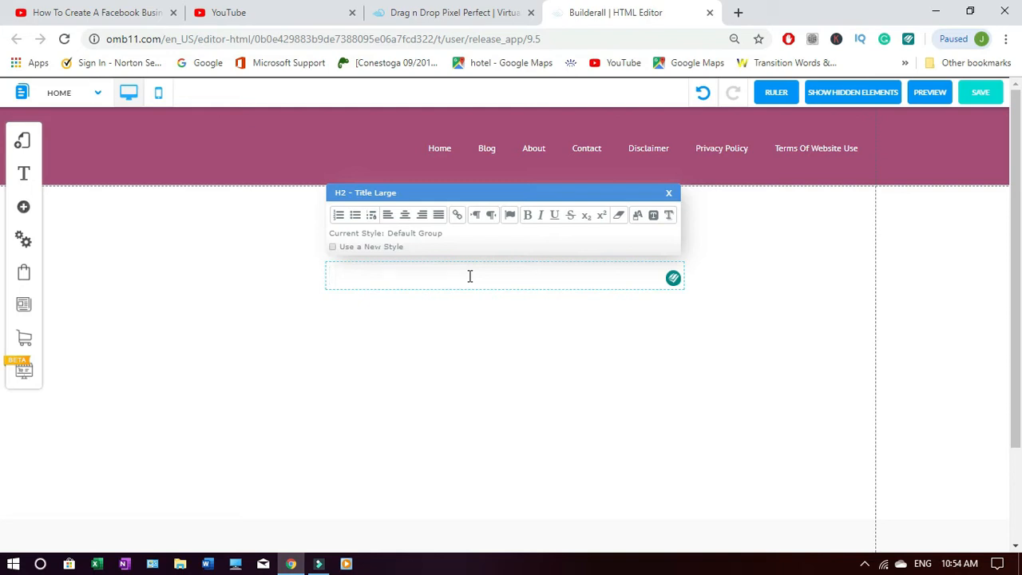
text(Blog Wr)
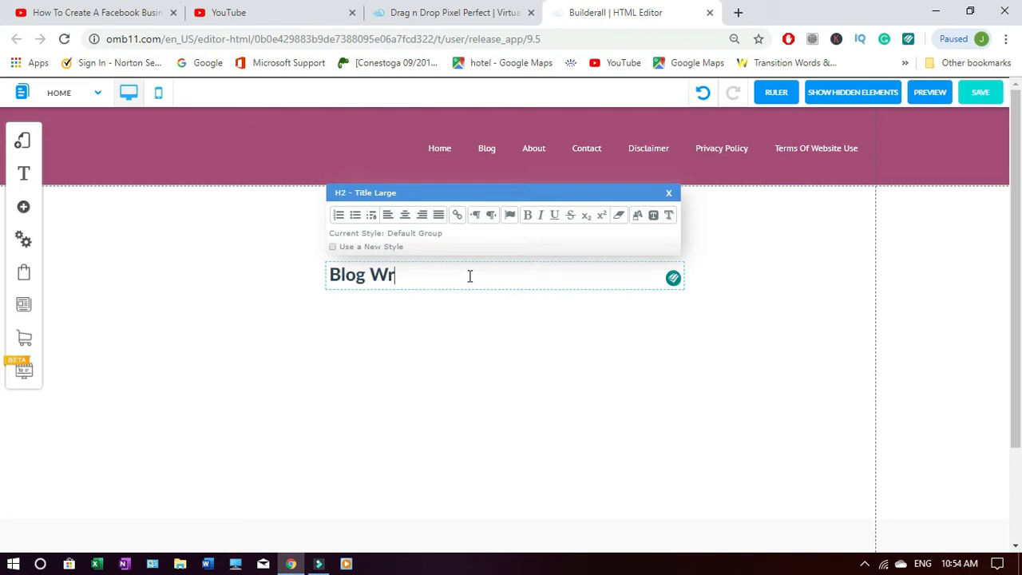
drag(396, 275, 392, 276)
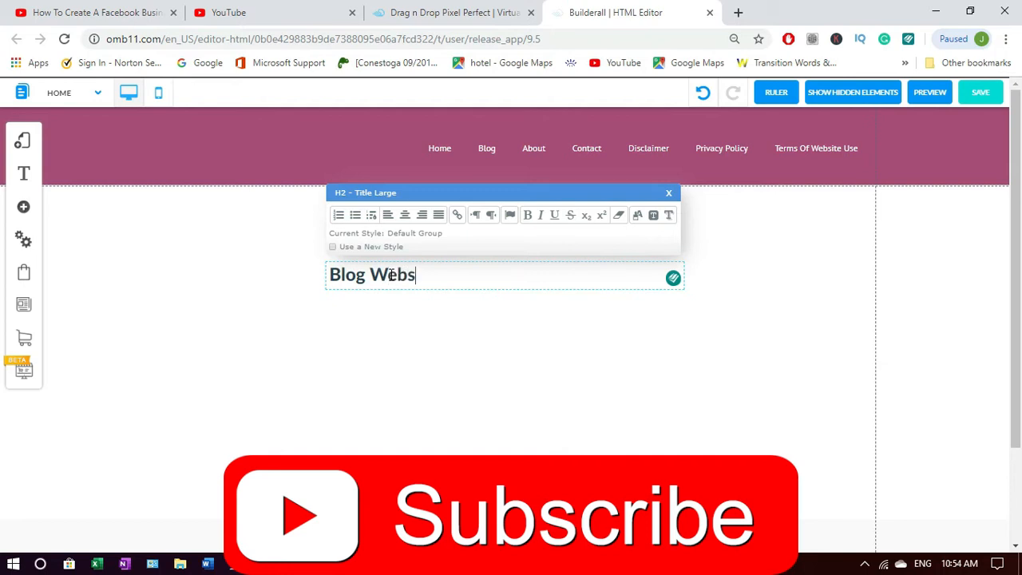
text(ebsite Hu)
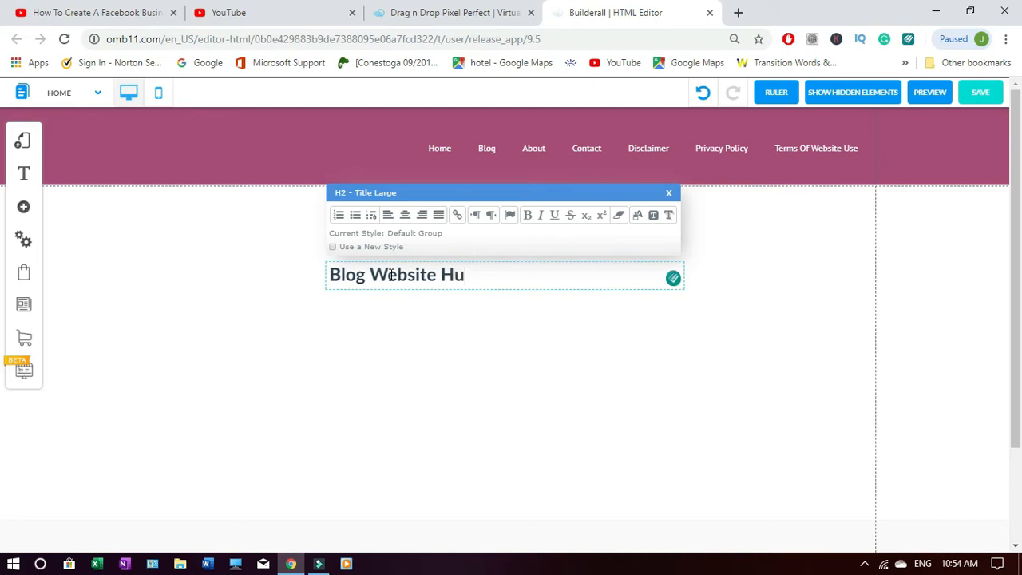
text(b)
- Set the heading font to Gloss and Bloom from the custom font list
click(333, 247)
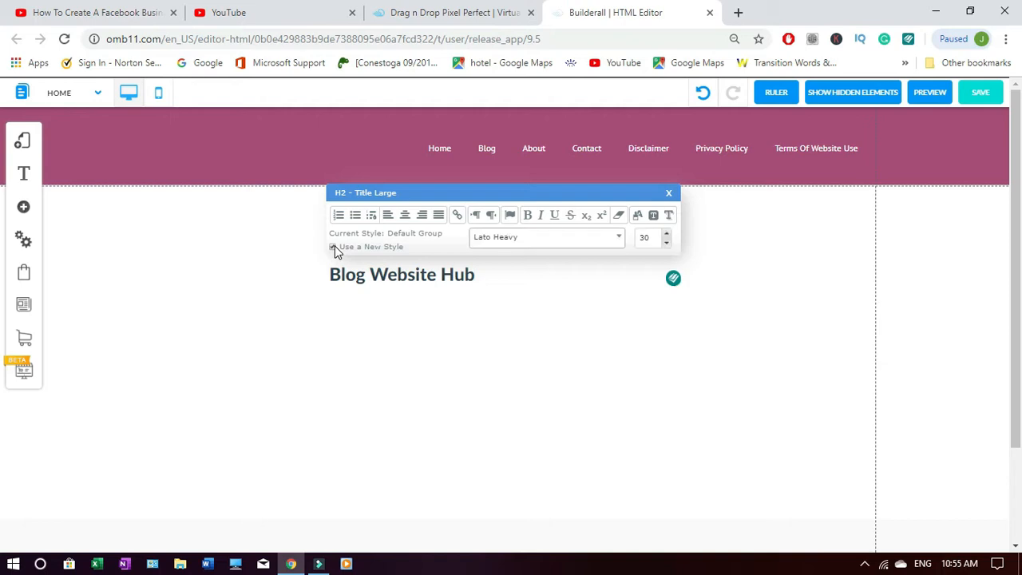
click(619, 239)
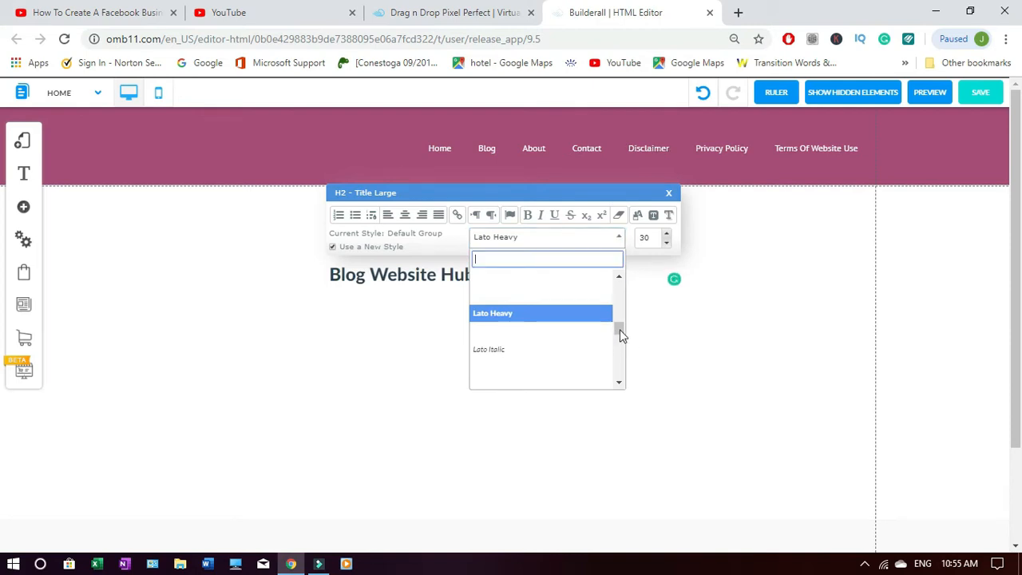
drag(620, 325, 620, 282)
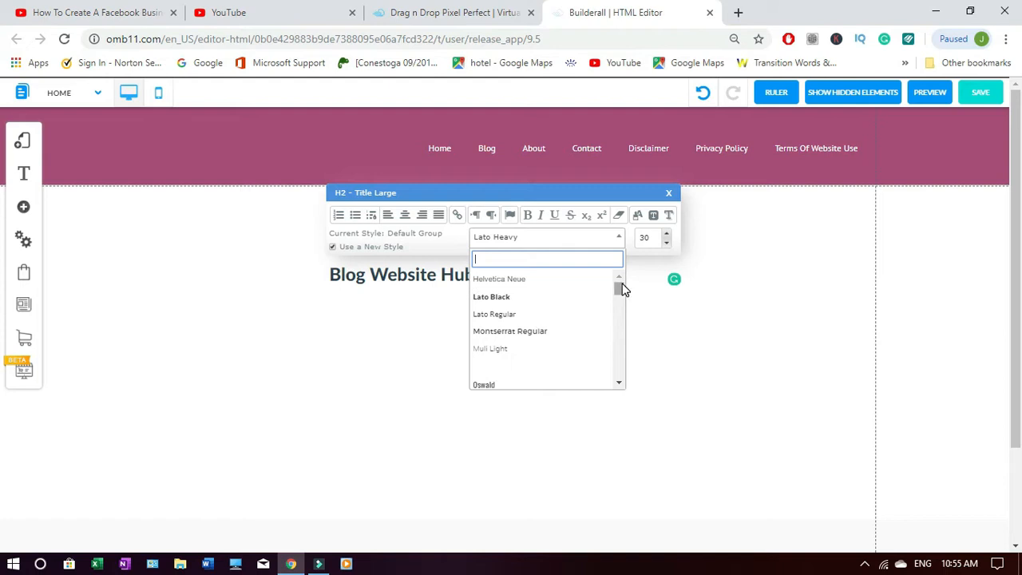
drag(622, 291, 621, 330)
mouse_move(622, 332)
mouse_down()
mouse_move(623, 342)
mouse_move(624, 316)
mouse_up()
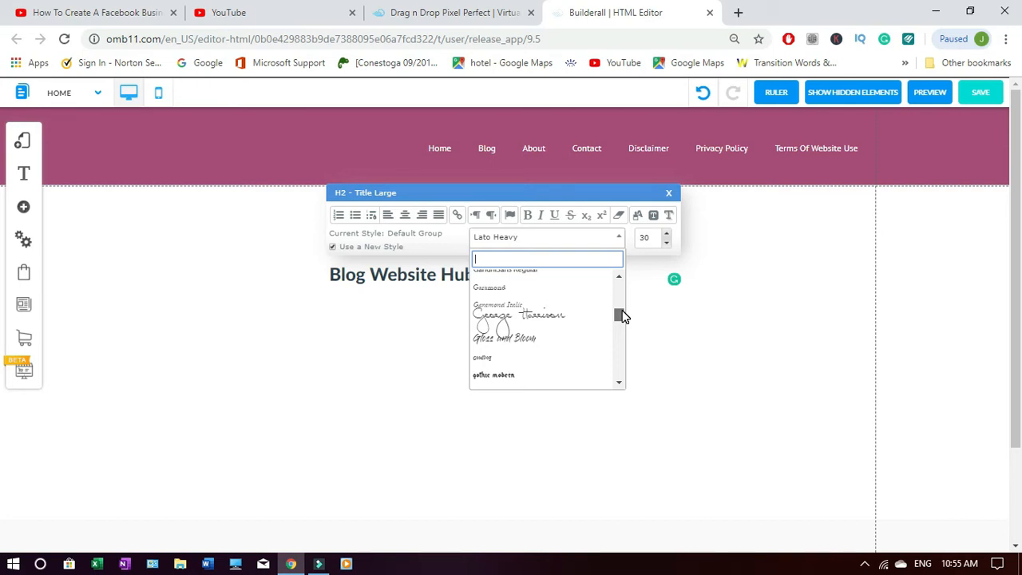
drag(624, 316, 624, 316)
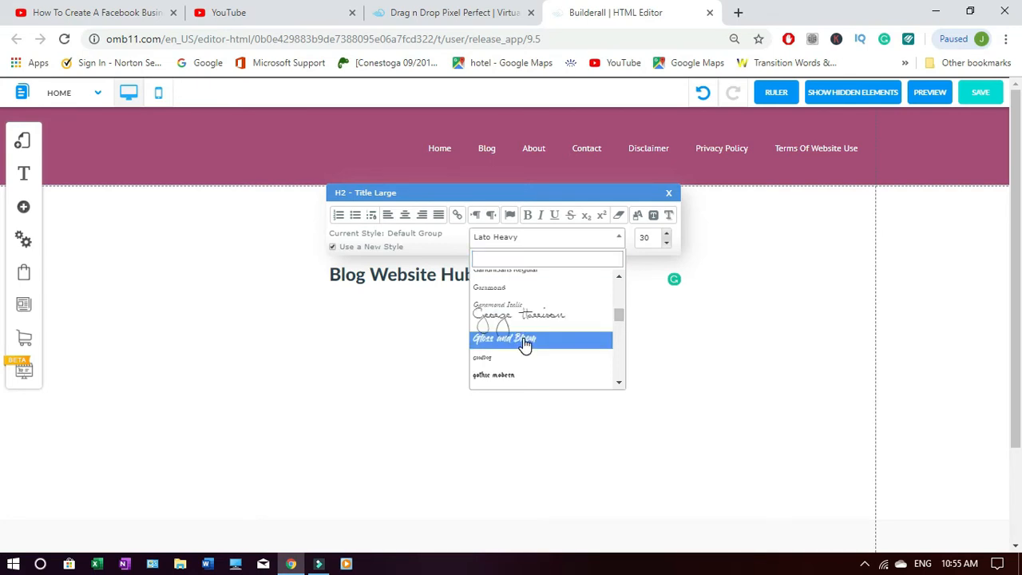
click(523, 339)
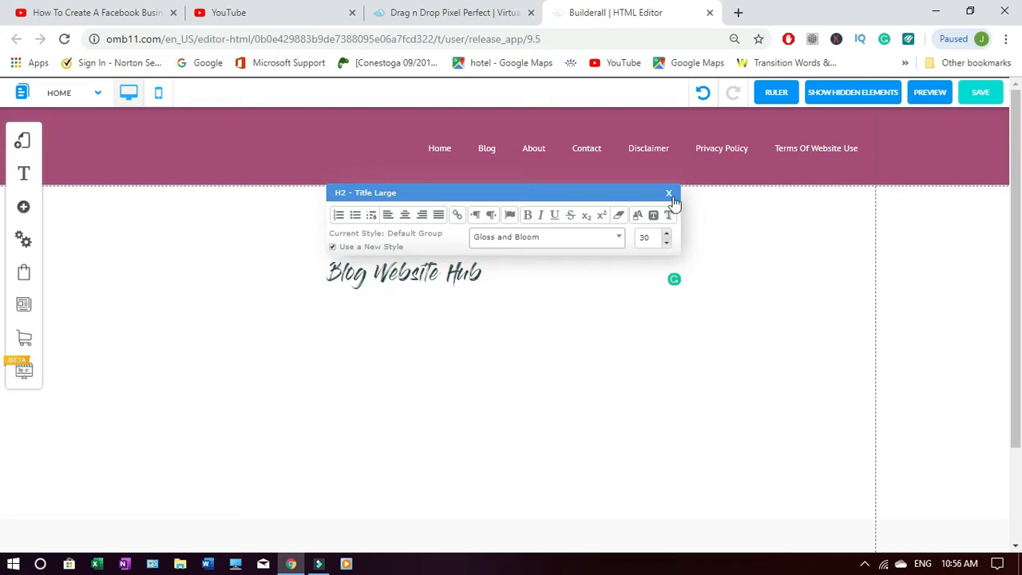
click(498, 317)
- Reposition the heading and narrow its box from the right edge
click(605, 275)
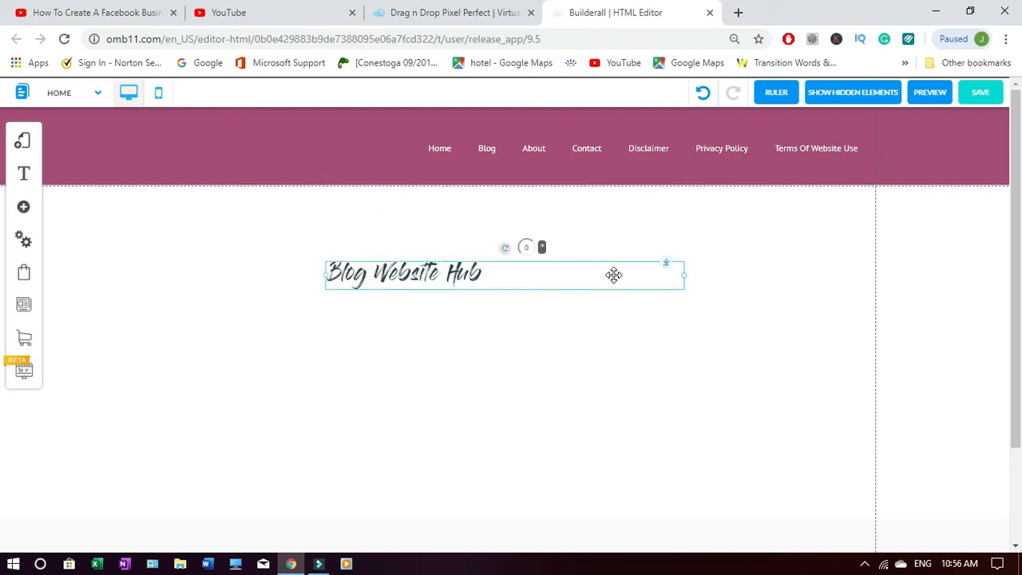
drag(683, 276, 603, 277)
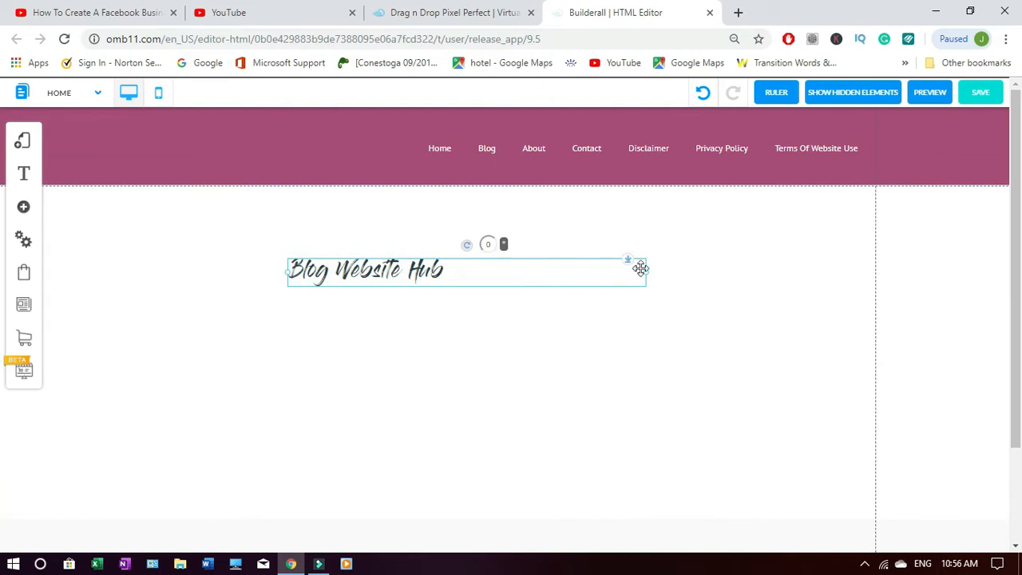
drag(504, 266, 546, 276)
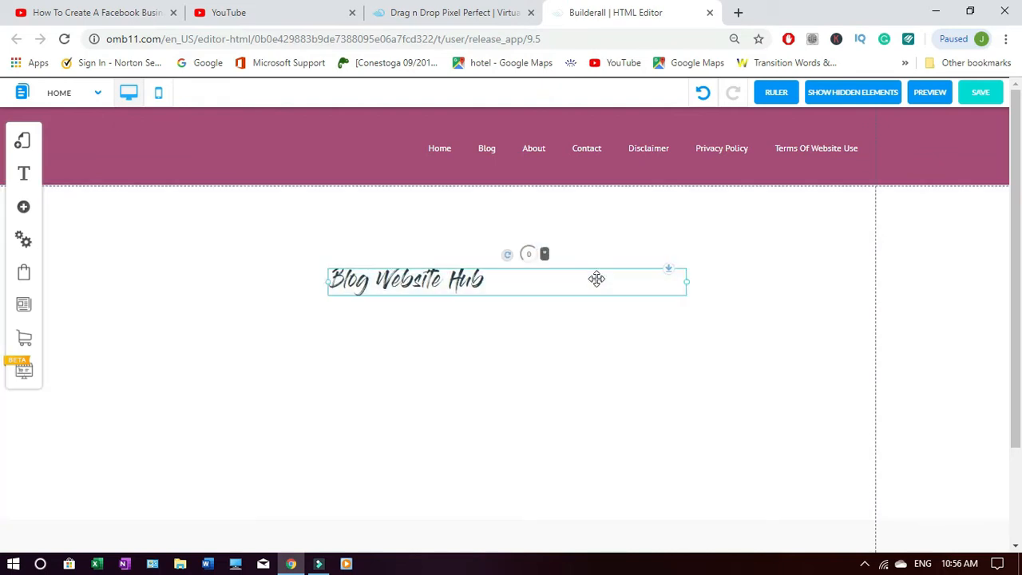
double_click(519, 283)
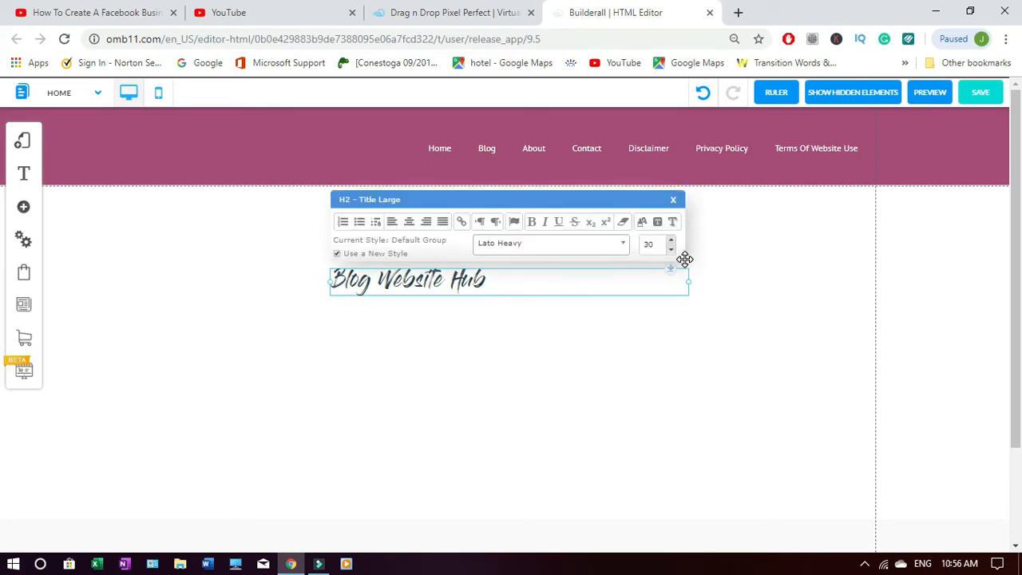
click(675, 204)
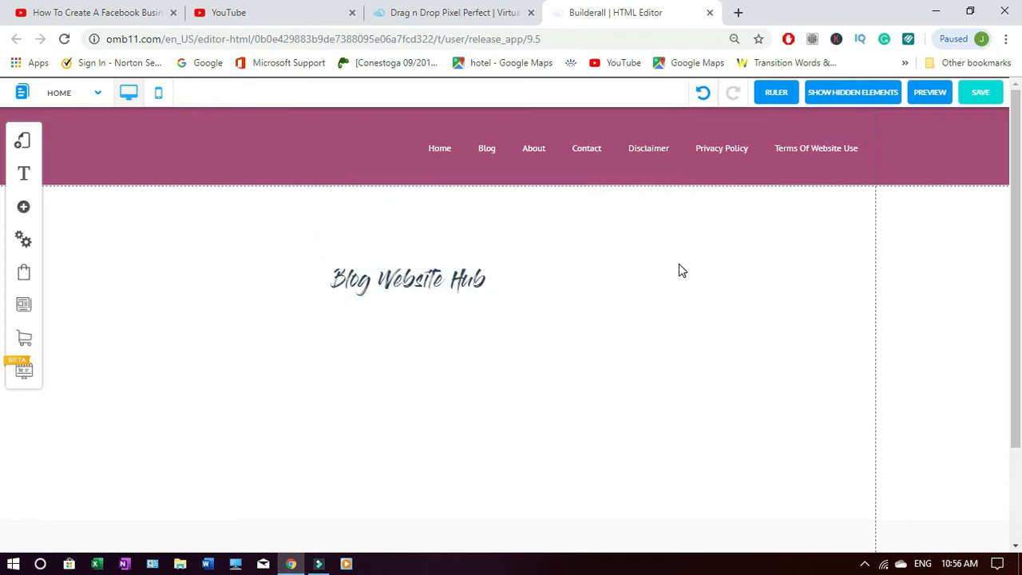
click(488, 285)
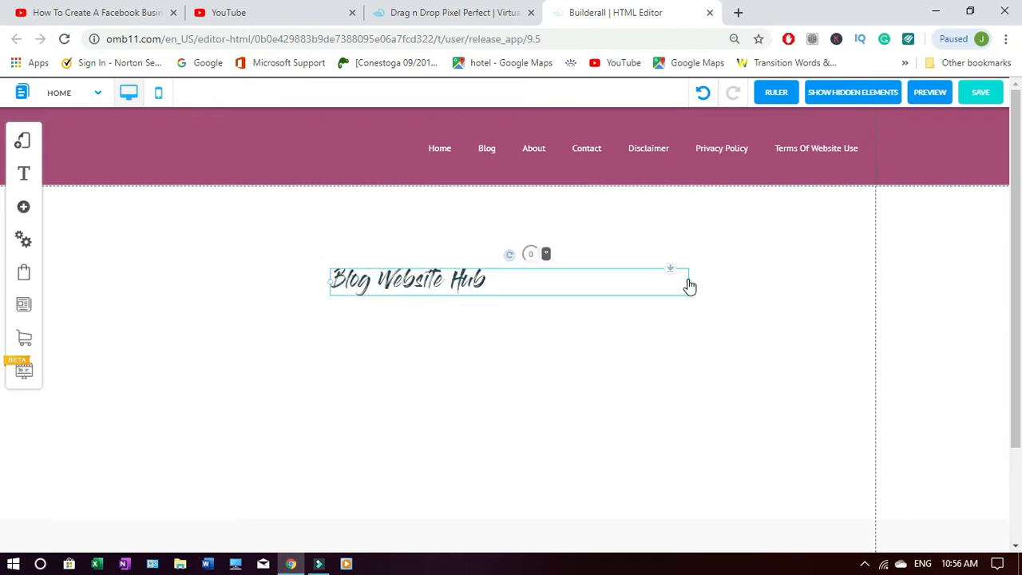
drag(688, 283, 587, 277)
- Reopen the heading's text formatting from its element options and select the word 'Hub'
right_click(546, 281)
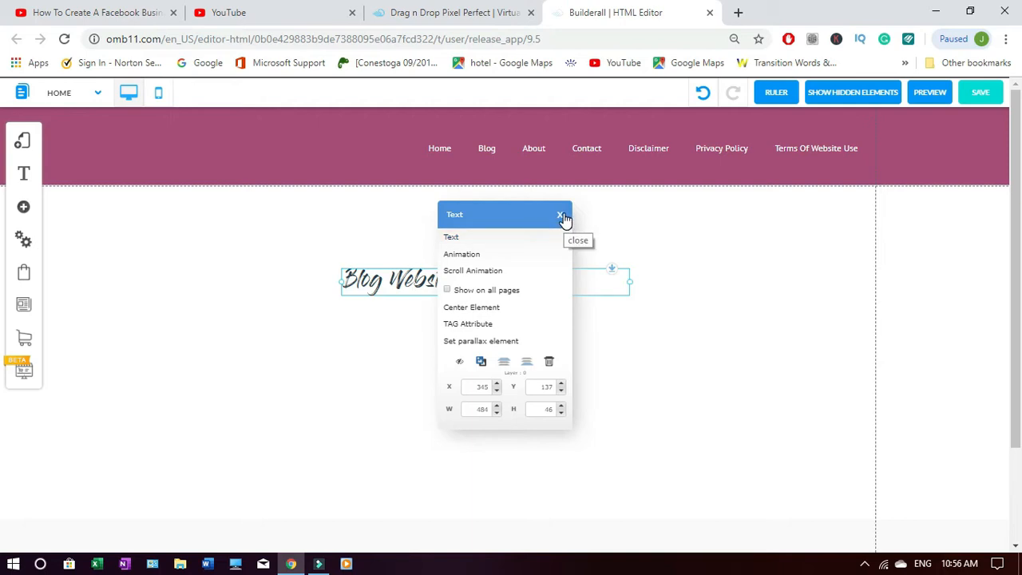
click(497, 239)
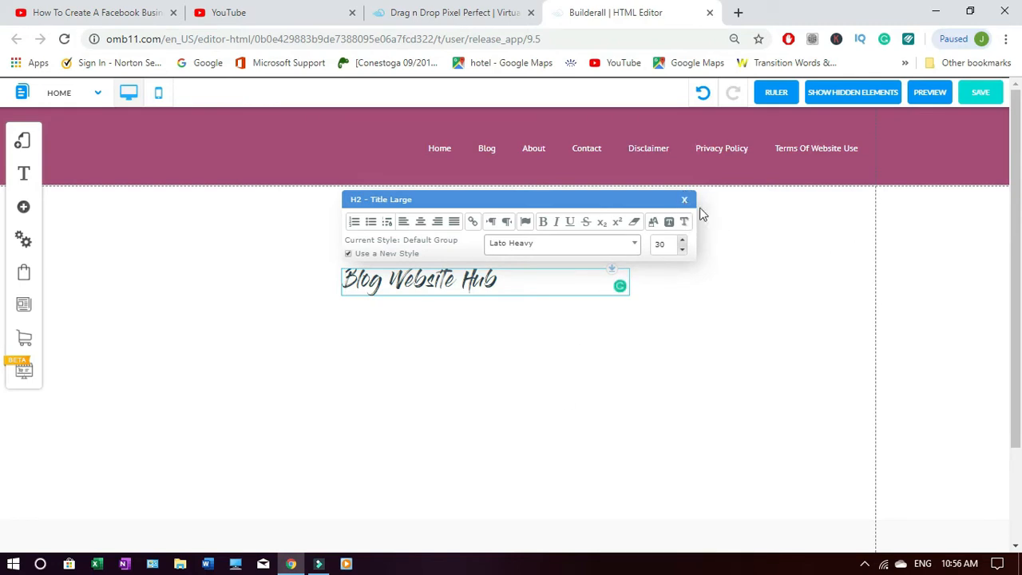
click(490, 289)
double_click(496, 289)
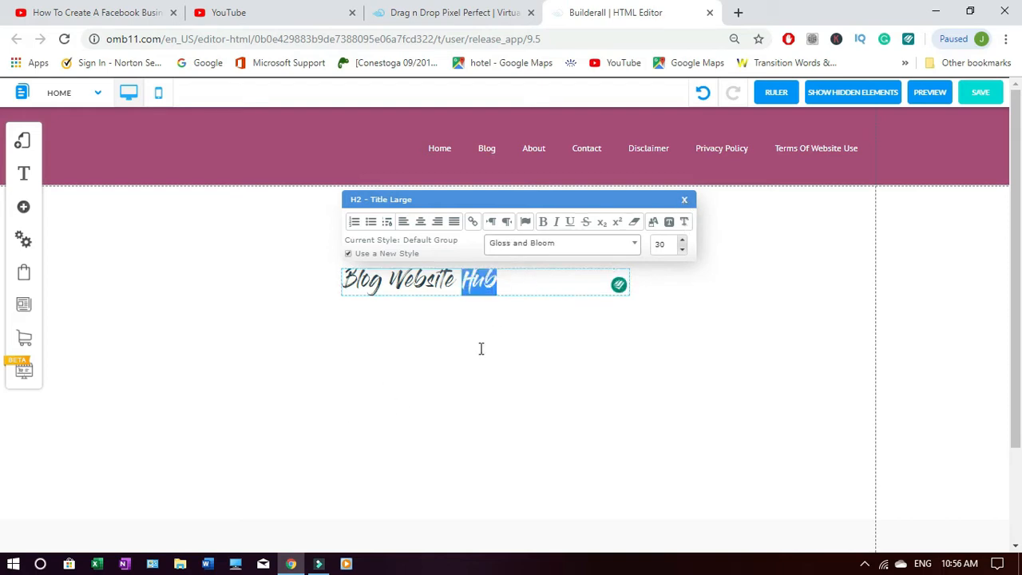
click(691, 208)
- Centre the heading below the header and shrink its box to fit the text
click(469, 288)
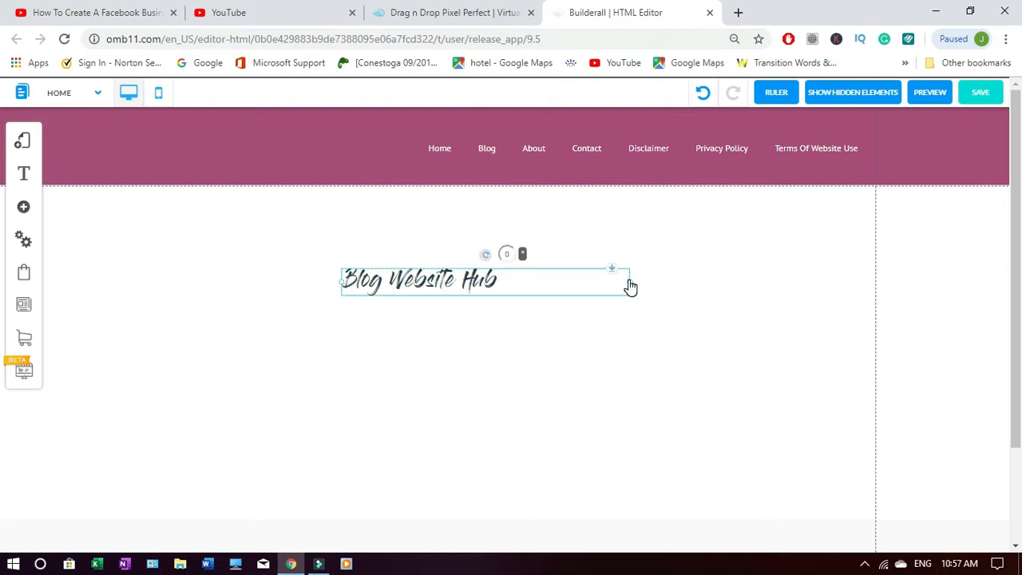
mouse_move(610, 277)
mouse_down()
mouse_move(556, 278)
mouse_move(620, 277)
mouse_up()
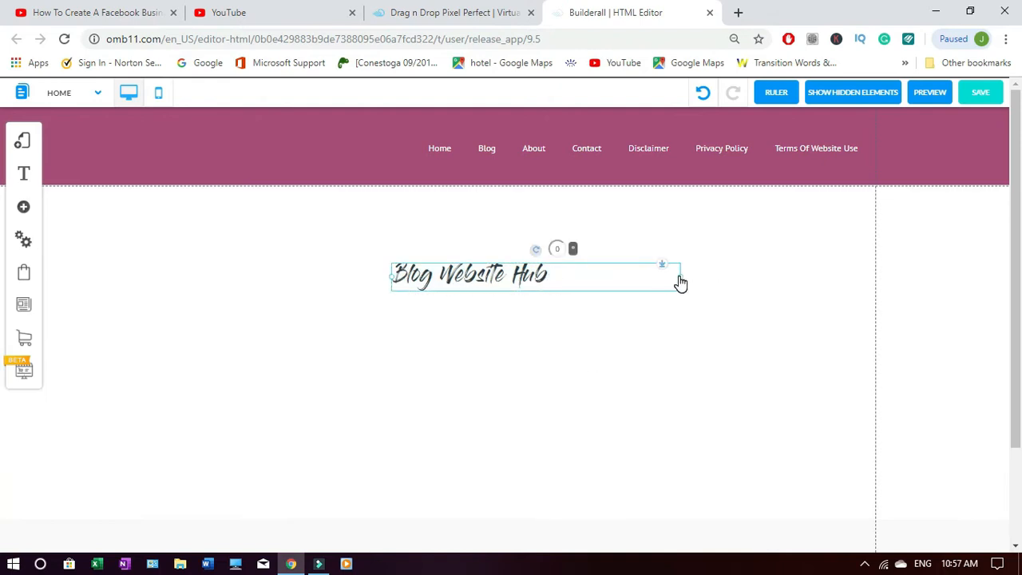
drag(680, 277, 584, 279)
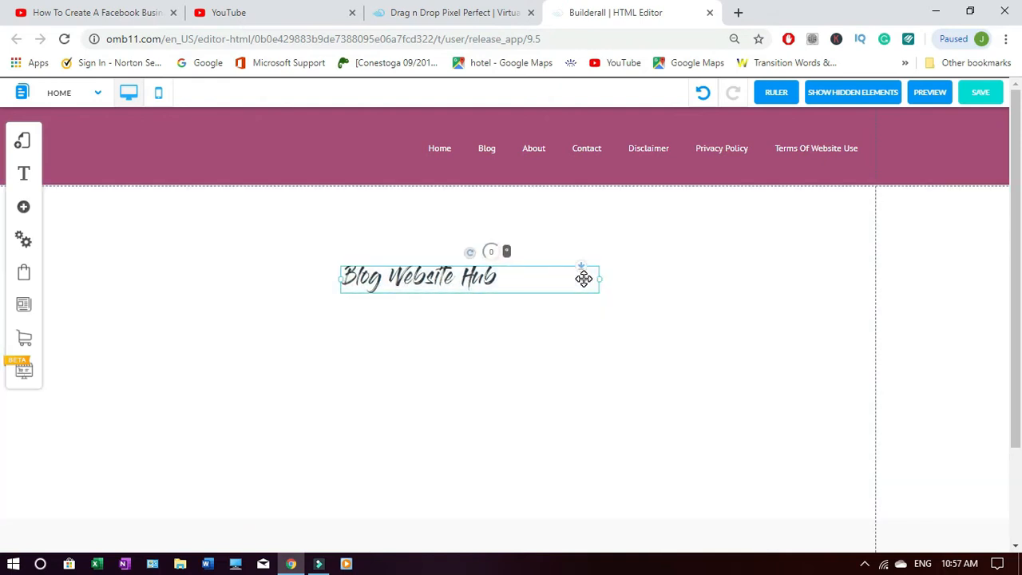
click(533, 277)
drag(575, 280, 515, 277)
click(379, 277)
drag(379, 276, 502, 276)
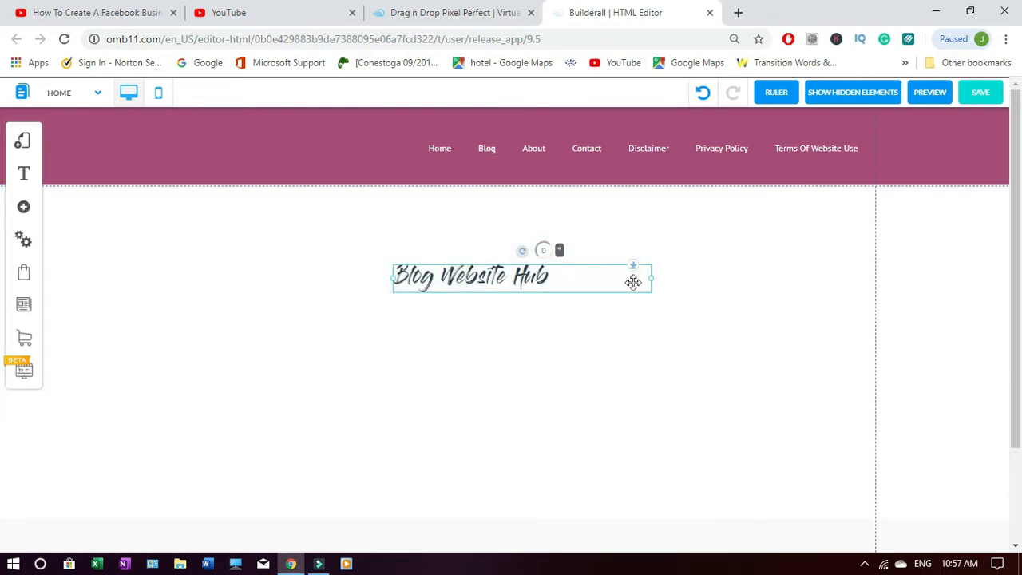
drag(652, 282, 559, 283)
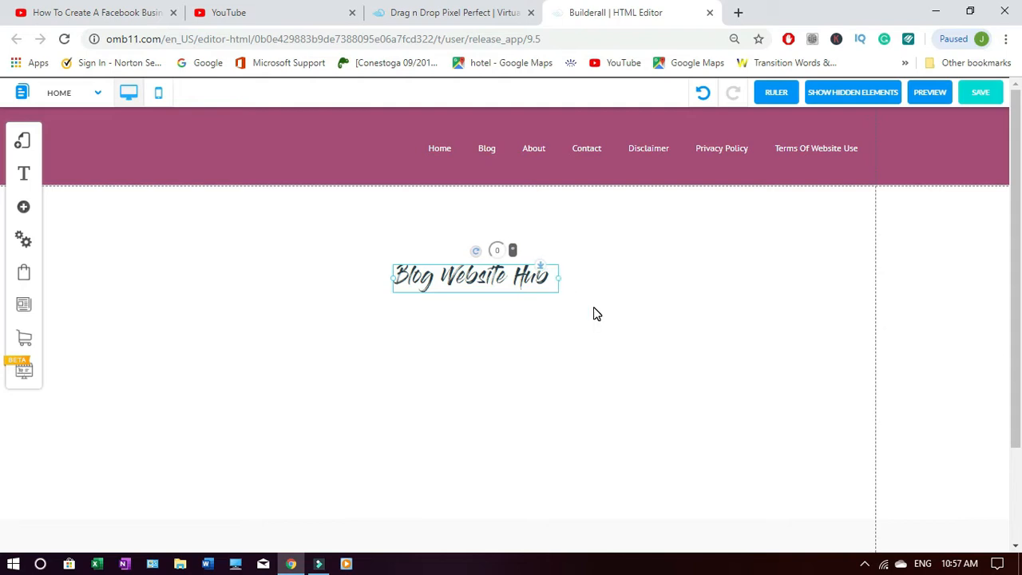
- Center the Blog Website Hub heading on the page using Center Element
right_click(473, 277)
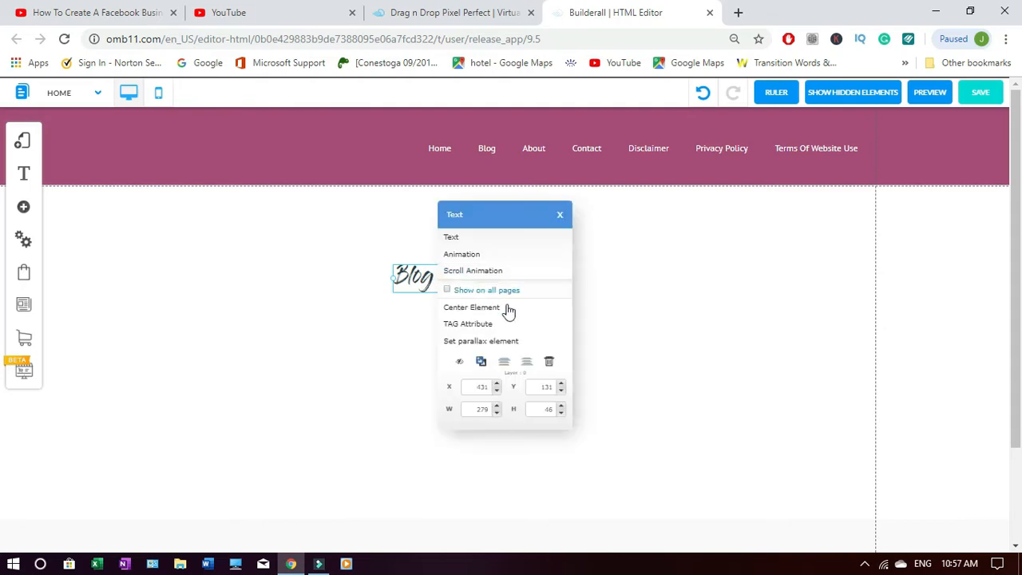
click(471, 307)
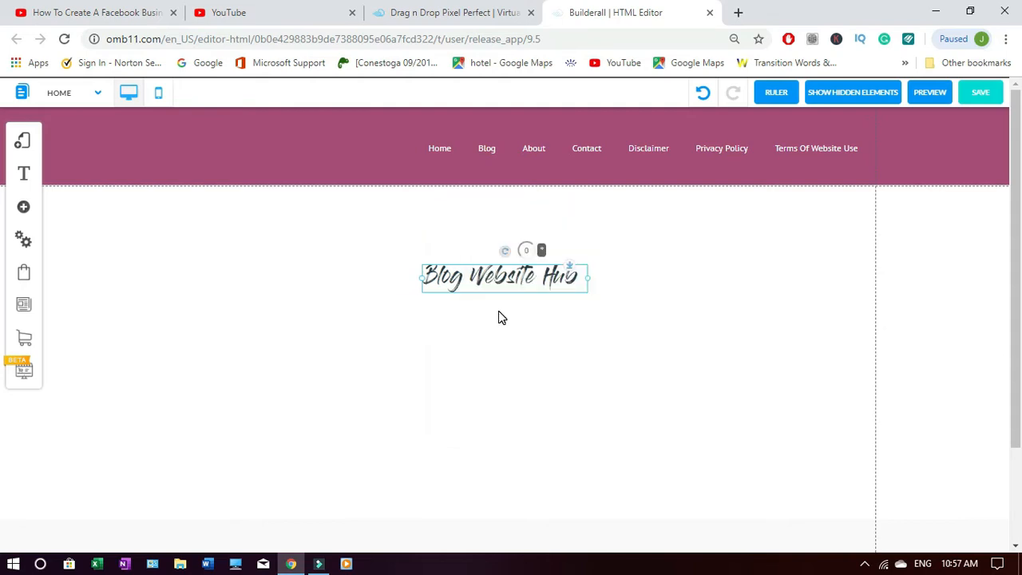
right_click(521, 275)
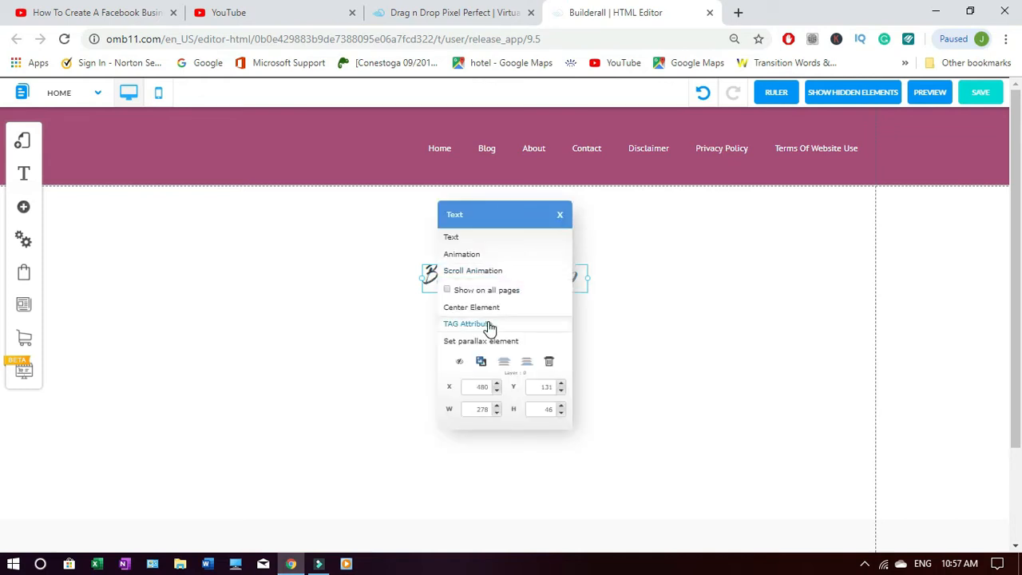
click(491, 308)
click(470, 360)
- Drag the heading into the pink header's left side, opposite the seven-link menu
drag(548, 277, 195, 145)
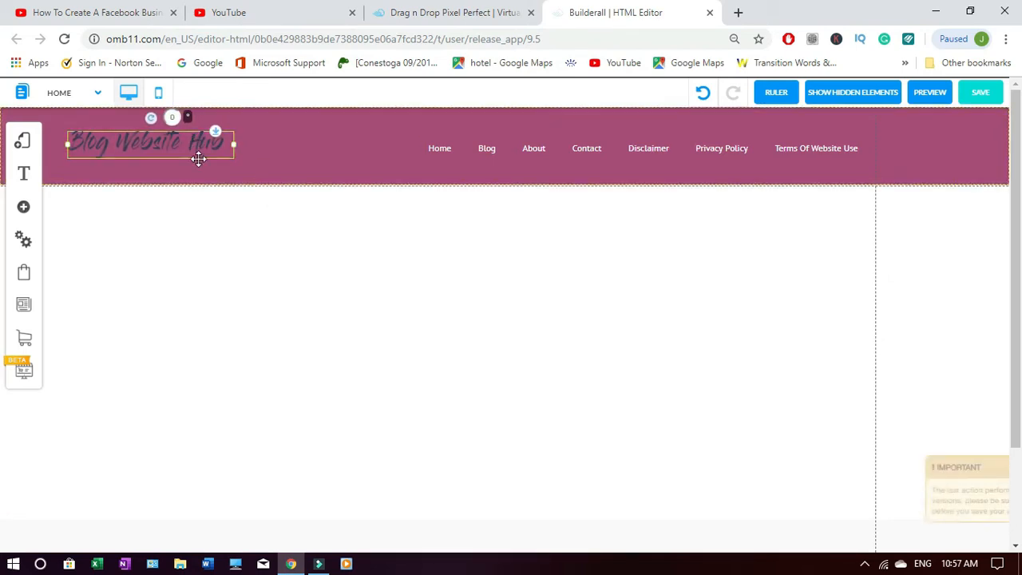
click(339, 271)
click(189, 143)
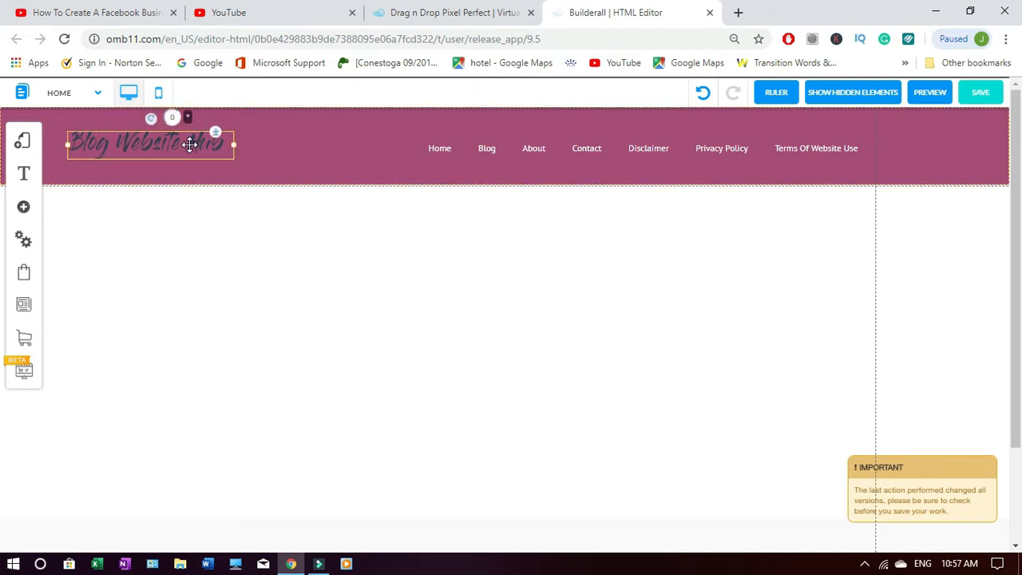
click(308, 258)
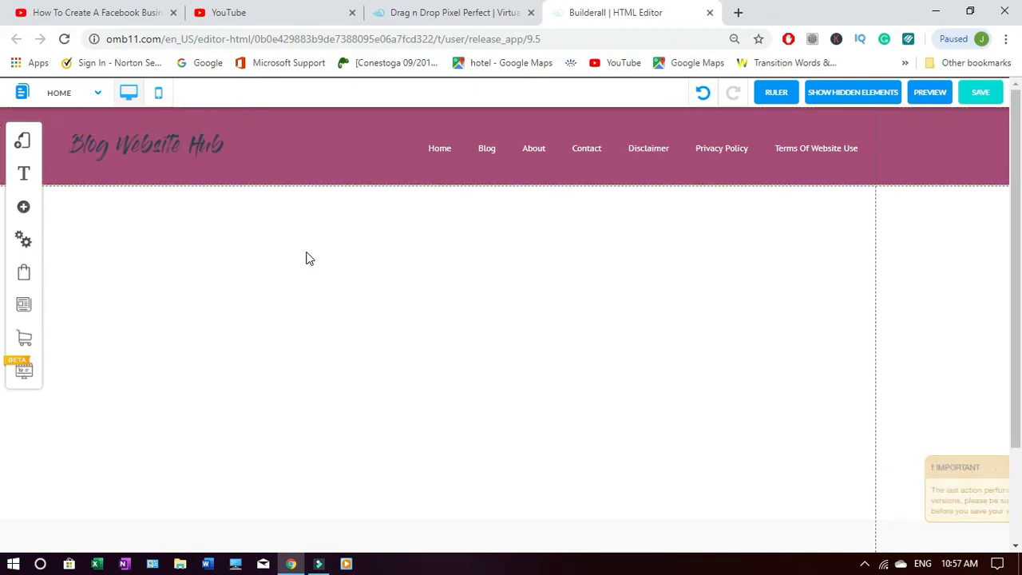
click(184, 151)
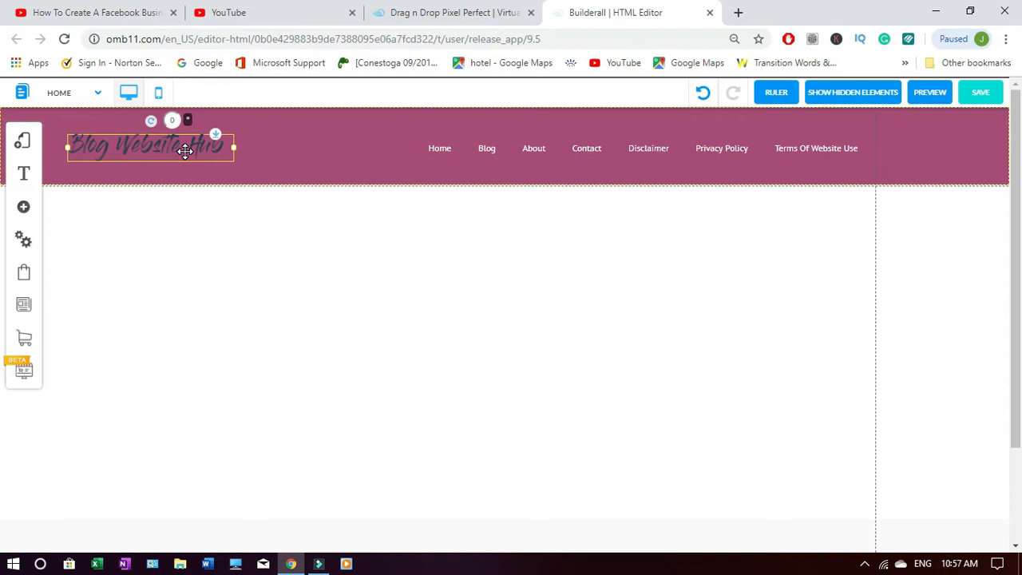
- Set the Blog Website Hub heading's H2 text colour to magenta and confirm it
right_click(185, 151)
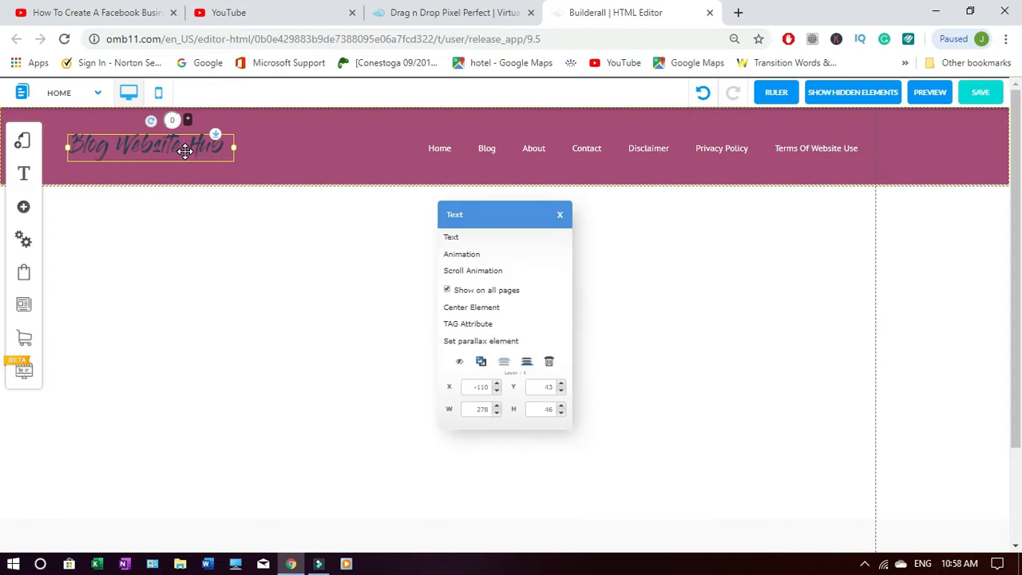
click(469, 243)
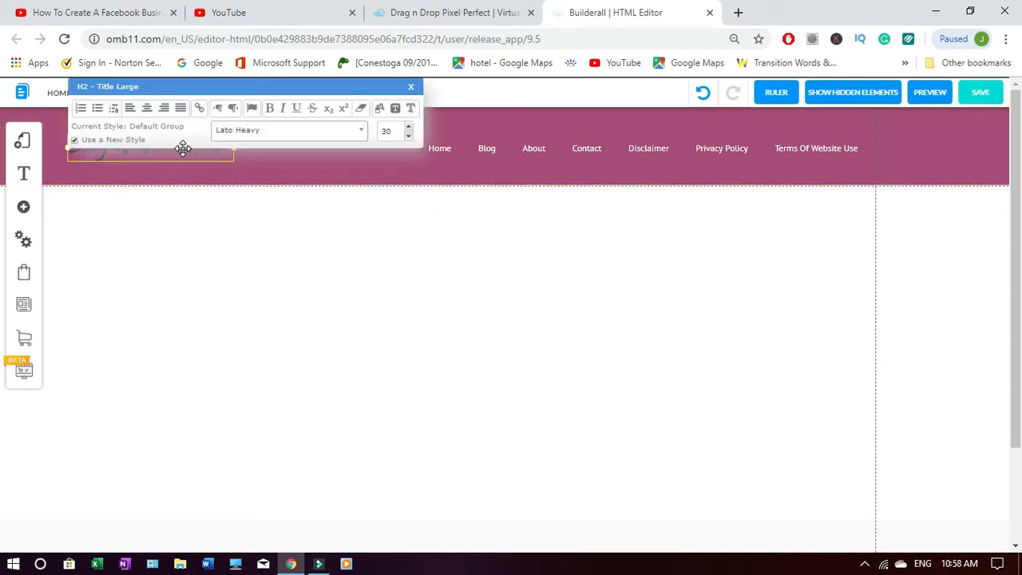
click(380, 111)
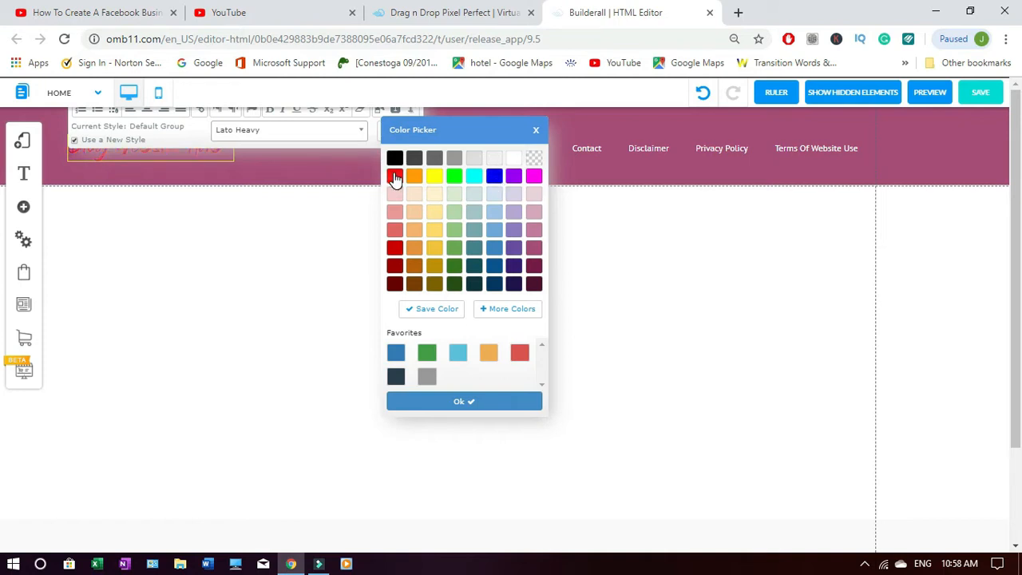
click(473, 177)
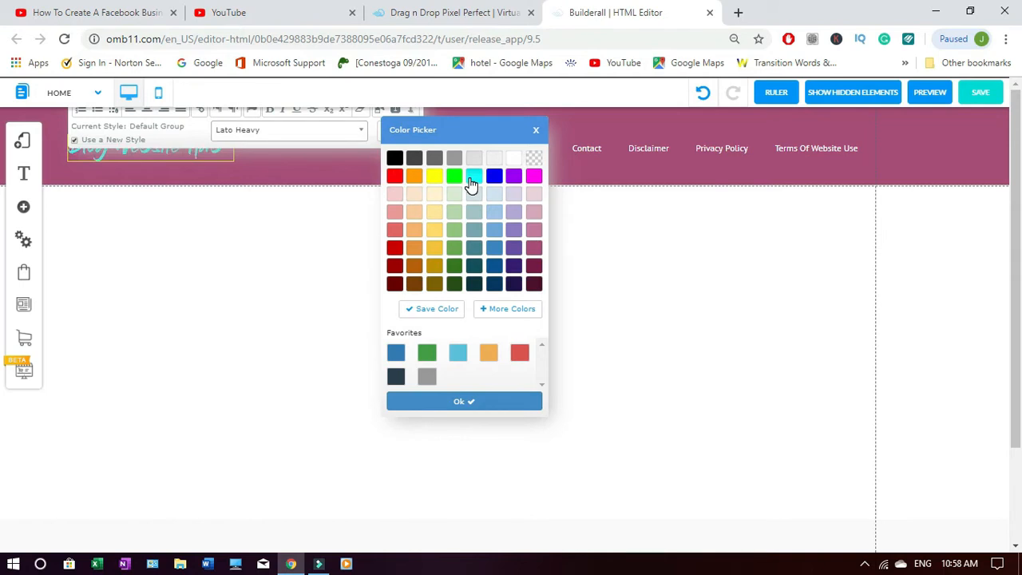
click(535, 177)
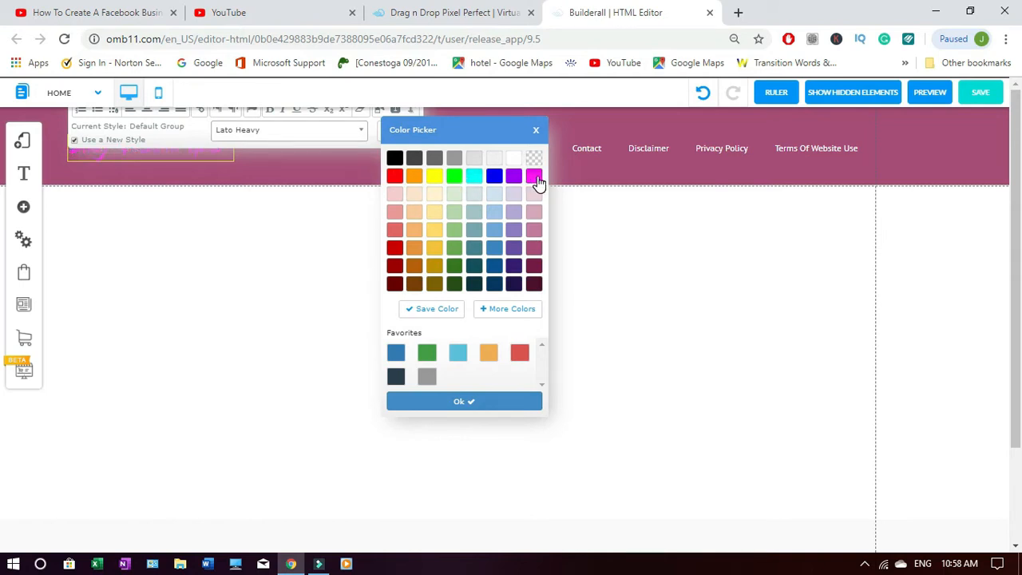
click(492, 404)
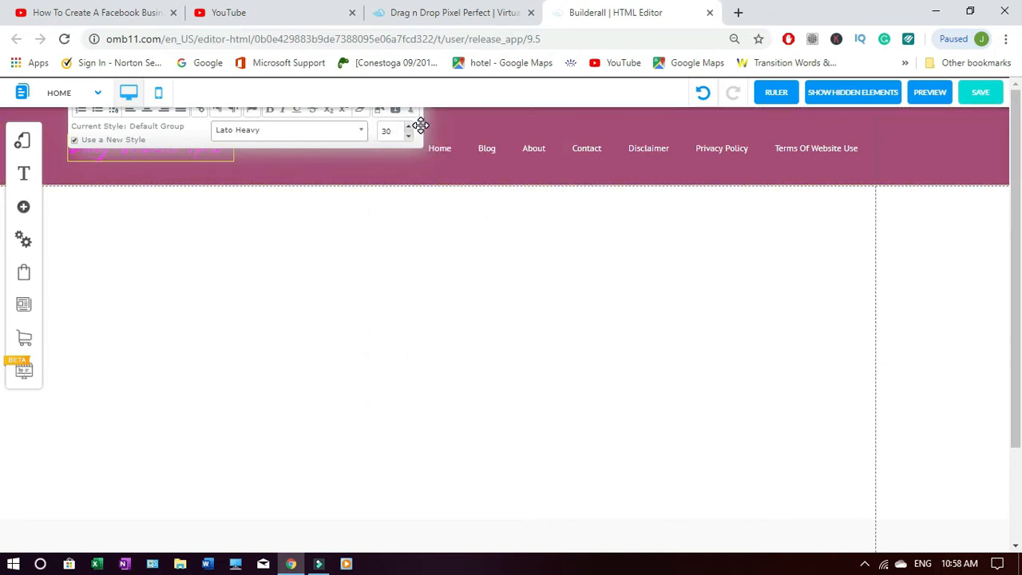
drag(421, 126, 411, 130)
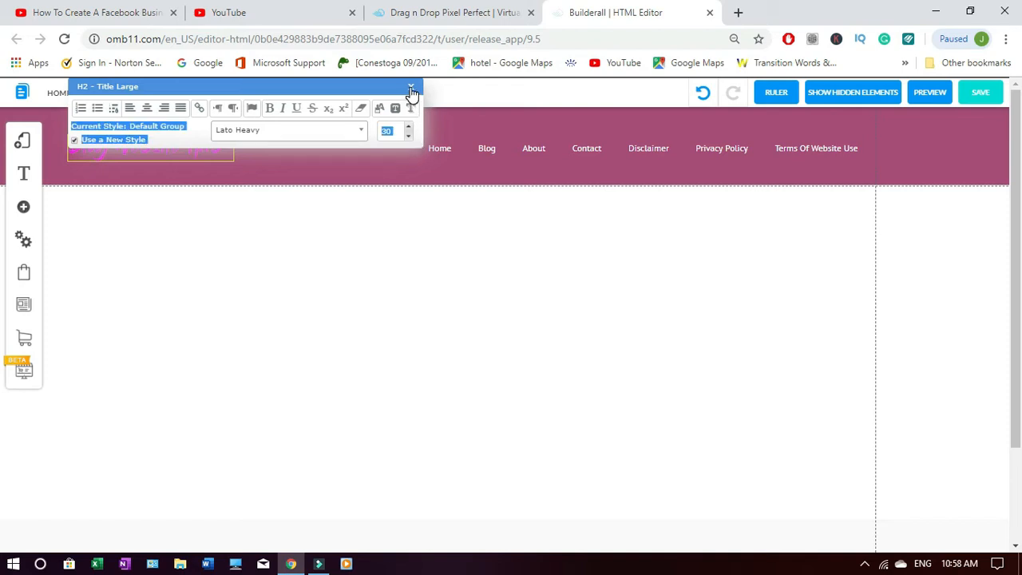
click(313, 290)
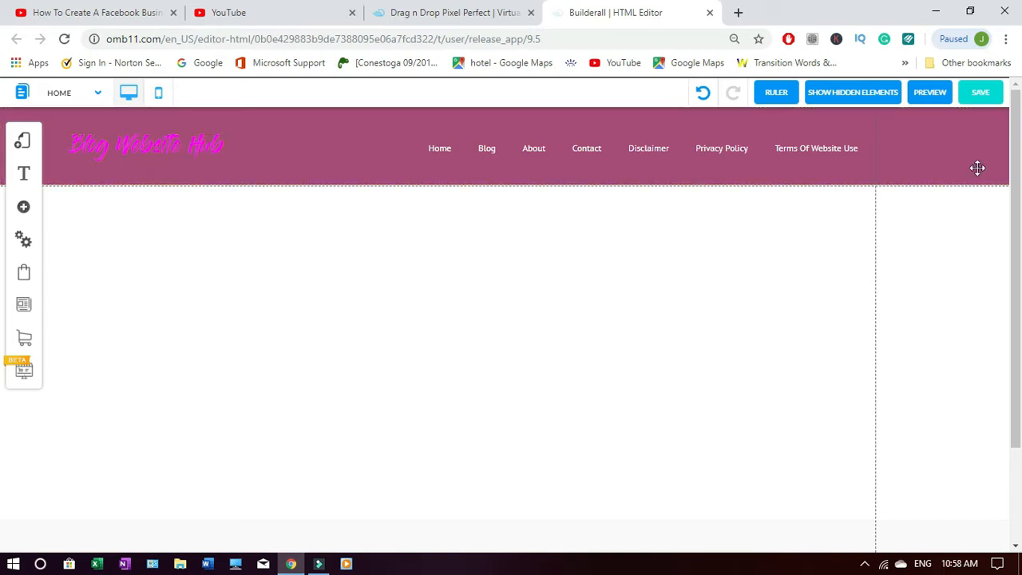
- Save the Home page changes and dismiss the 'All changes saved' alert
click(981, 97)
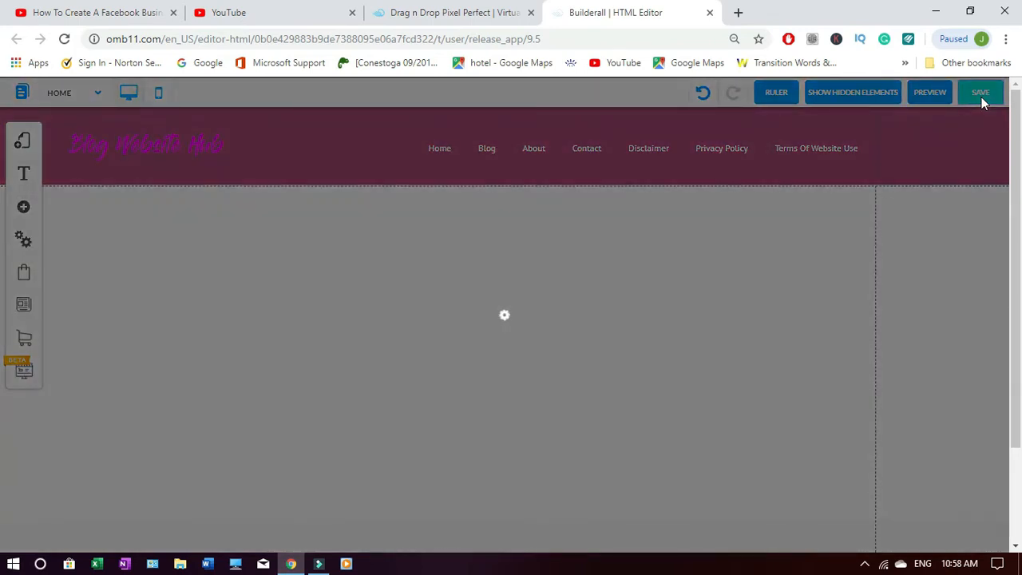
click(653, 436)
click(580, 285)
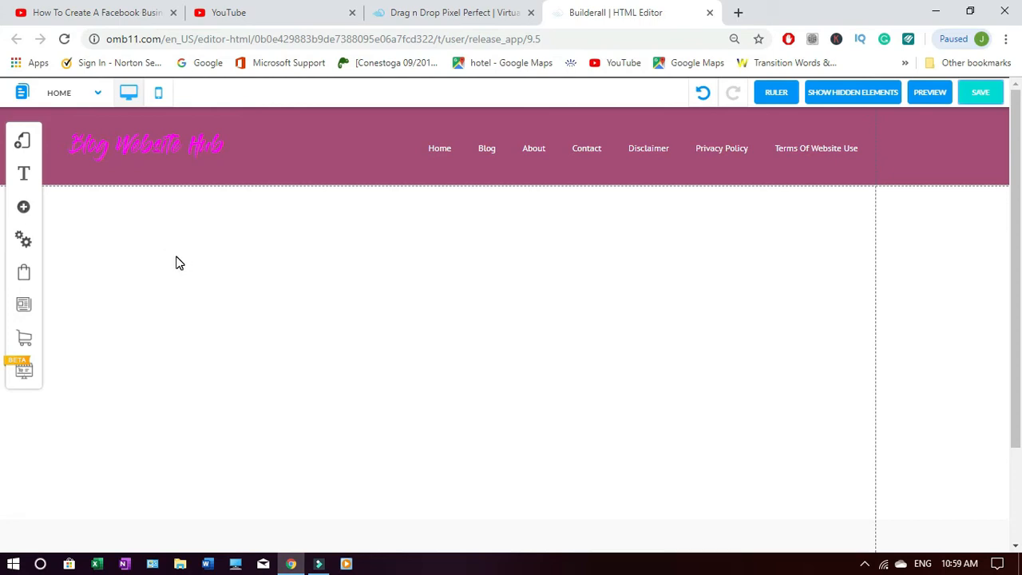
- Insert the pink isometric headline template from the Top banner category below the header
click(24, 210)
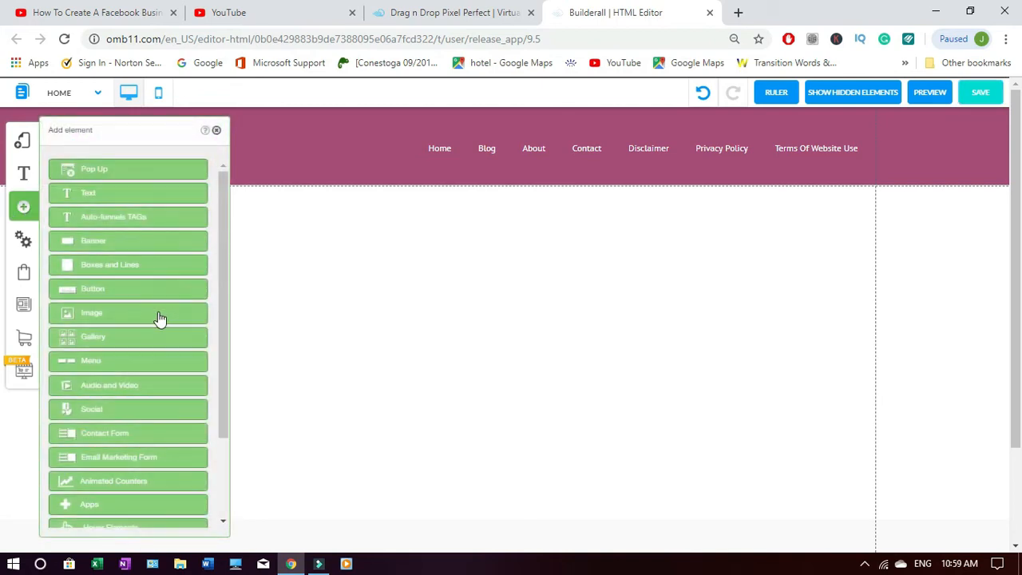
click(104, 246)
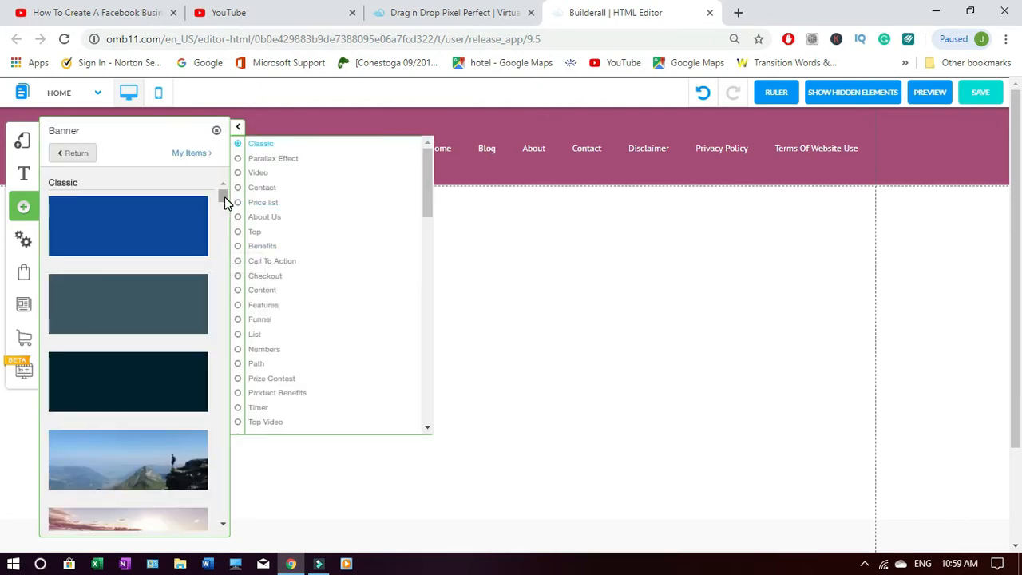
drag(224, 197, 225, 232)
scroll(224, 236, down, 4)
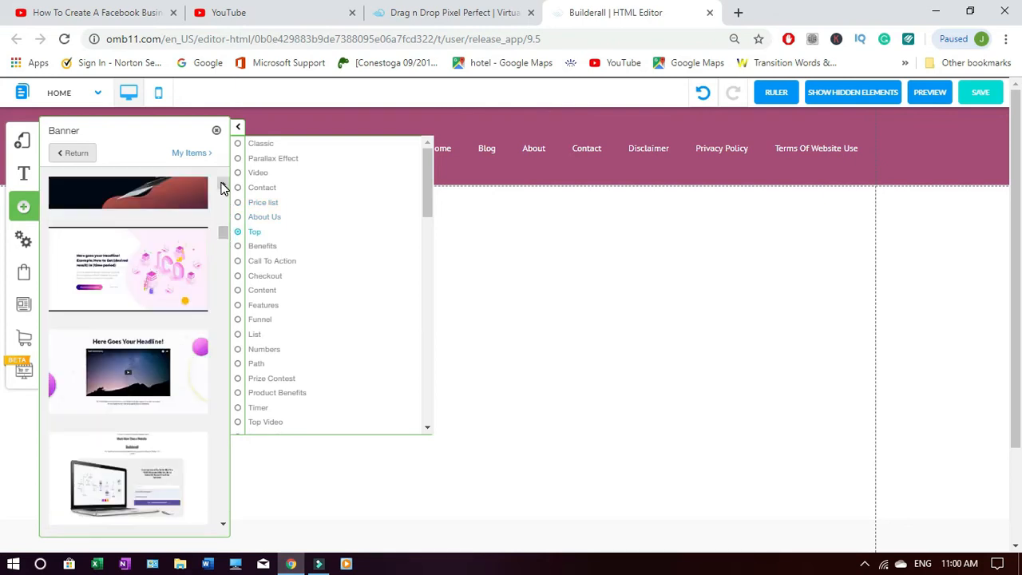
click(125, 274)
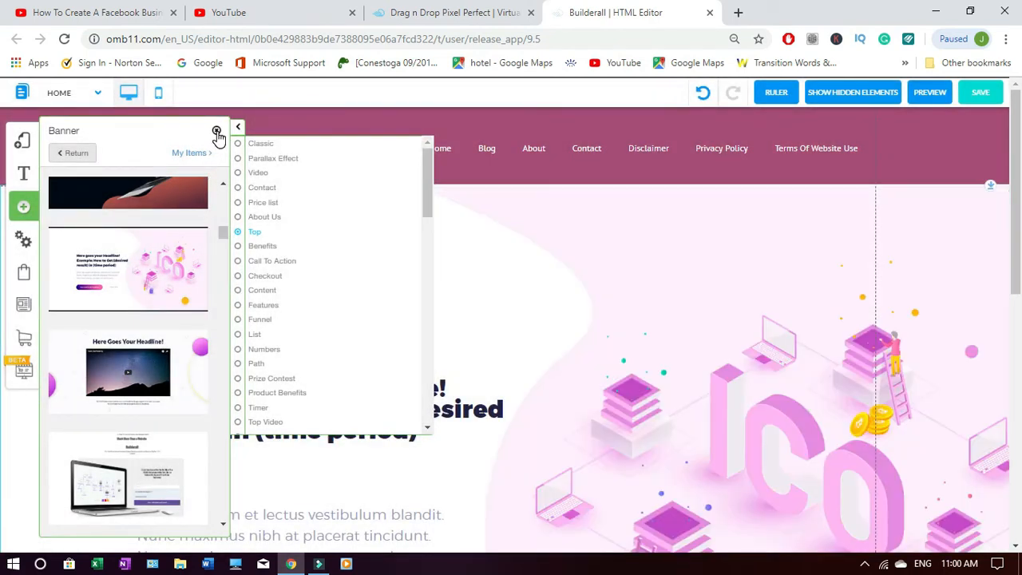
click(217, 131)
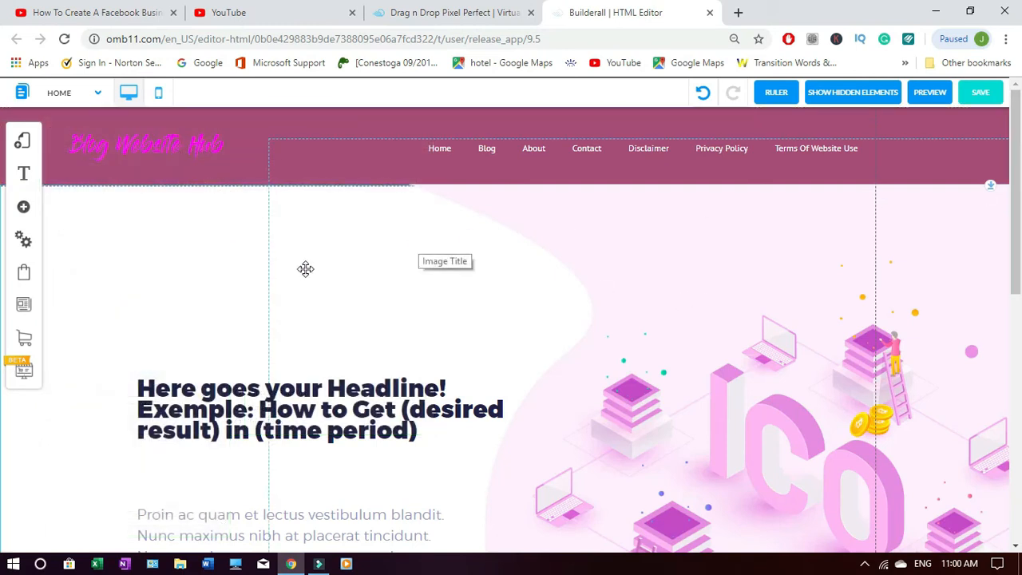
- Drag the lower section downward several times to add space beneath the pink banner
drag(501, 238, 474, 280)
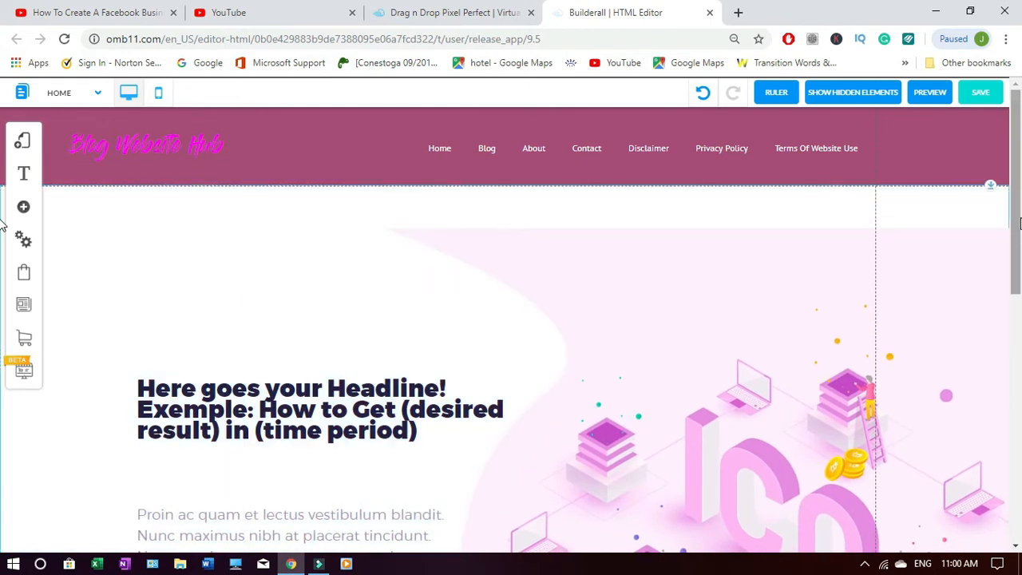
scroll(3, 232, down, 5)
scroll(2, 455, down, 2)
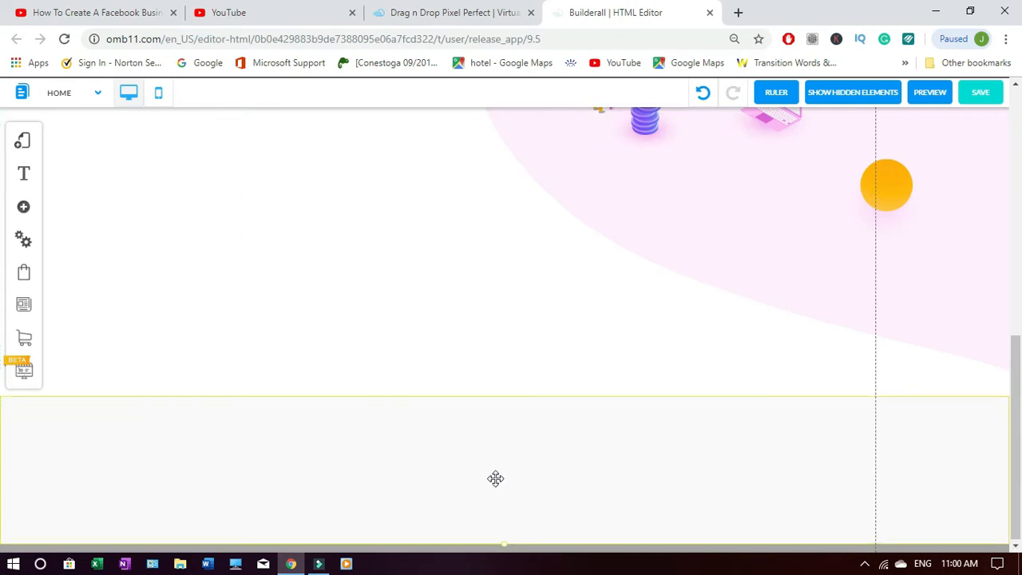
drag(500, 506, 501, 504)
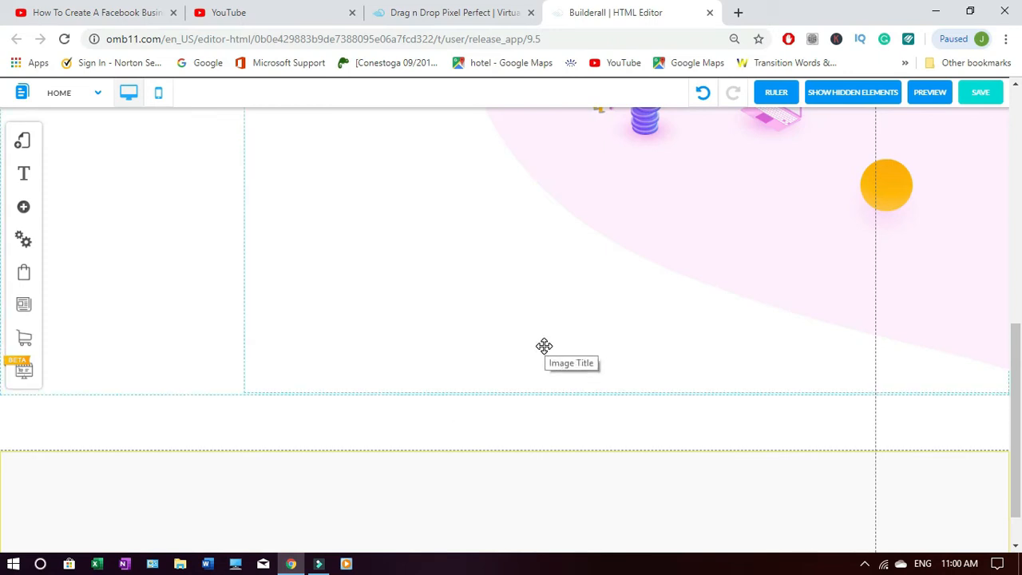
drag(495, 477, 494, 542)
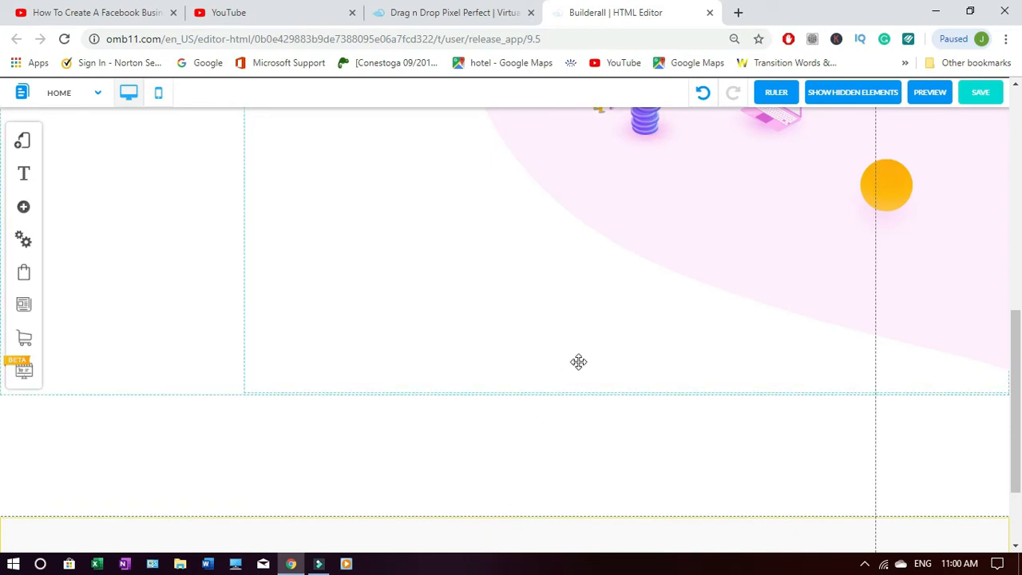
drag(1018, 393, 1020, 471)
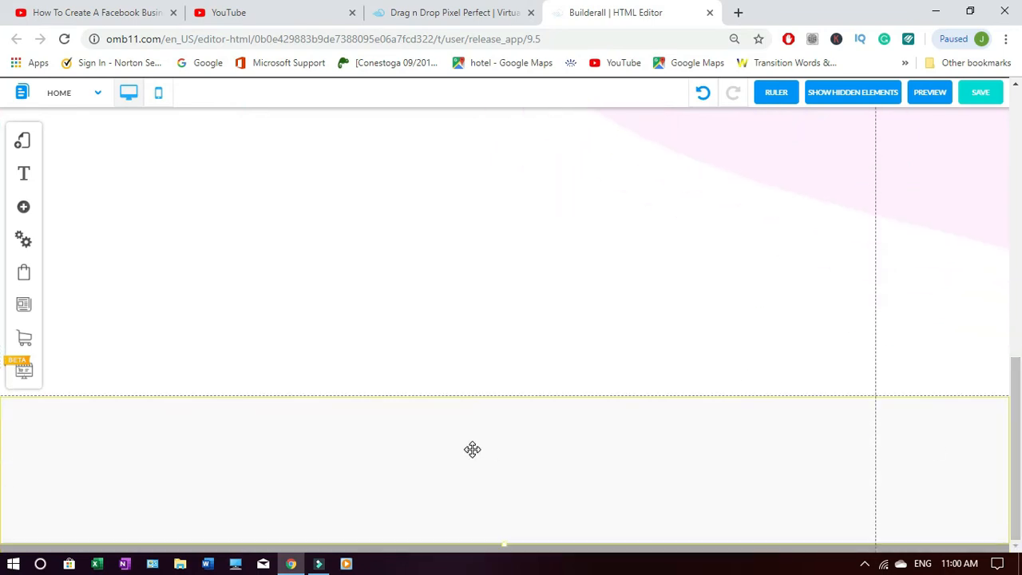
drag(500, 511, 503, 548)
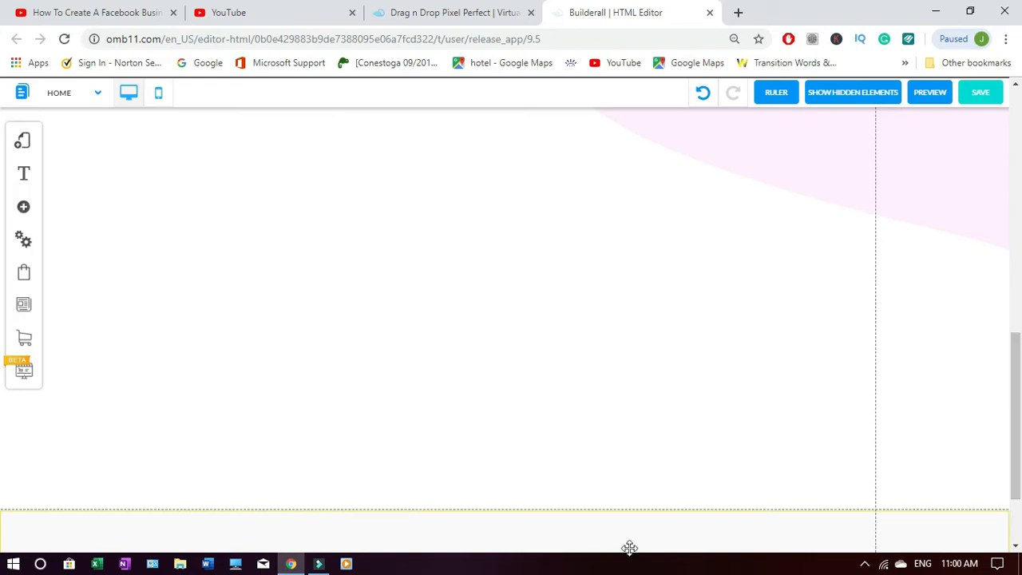
scroll(2, 427, down, 2)
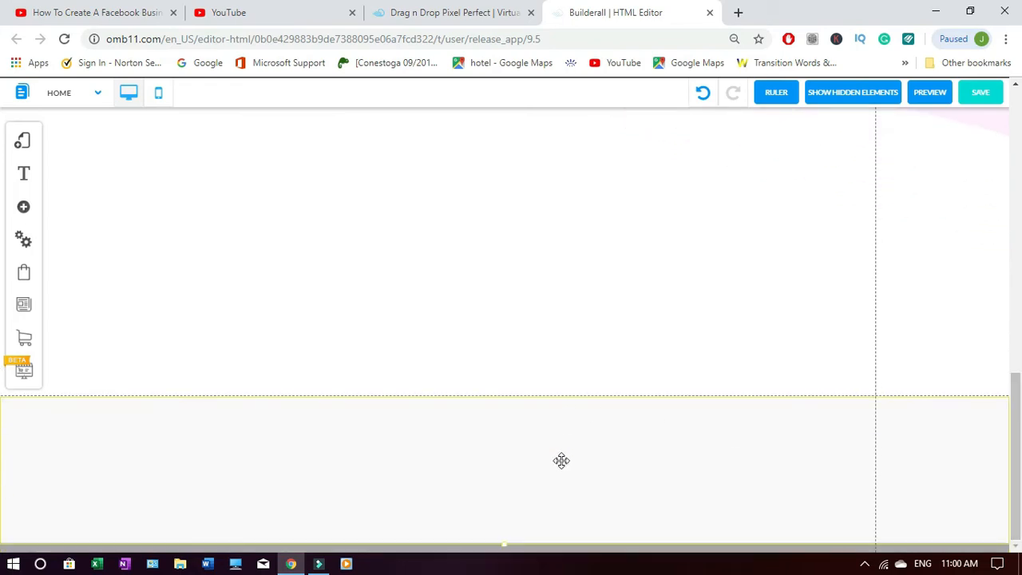
drag(563, 461, 563, 524)
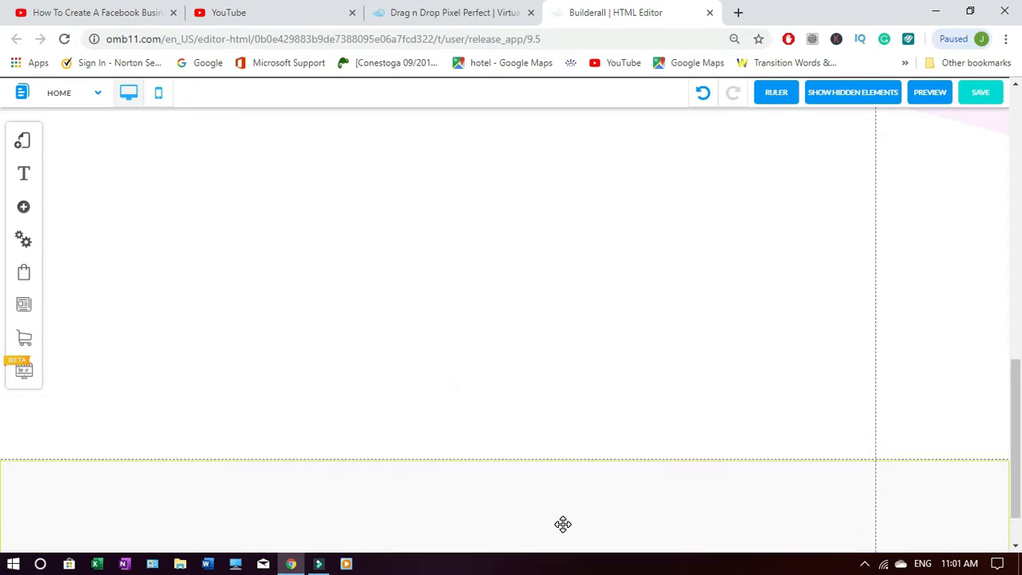
scroll(2, 415, down, 1)
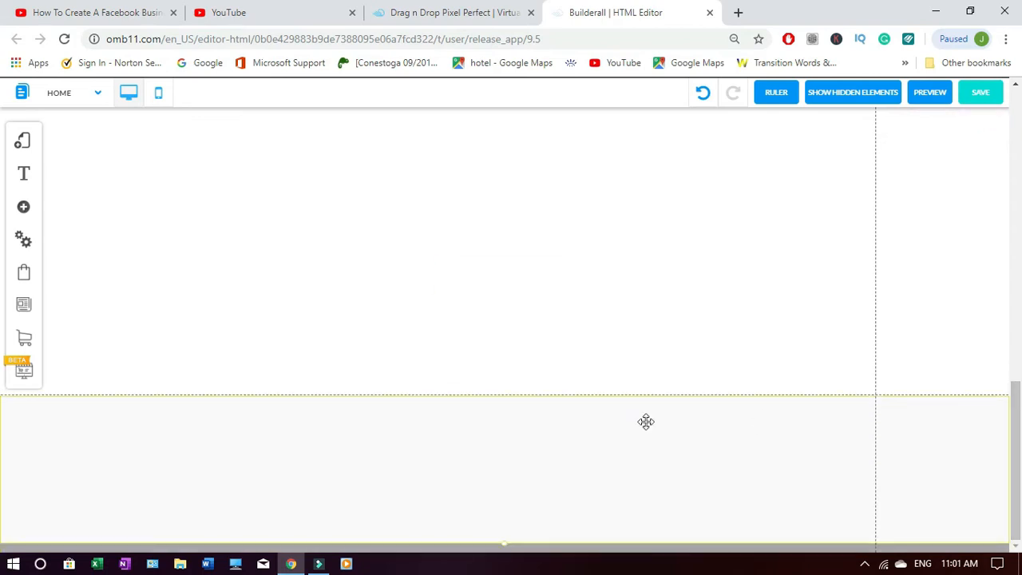
- Close the Footer settings popup and keep pushing the footer further down the page
click(547, 541)
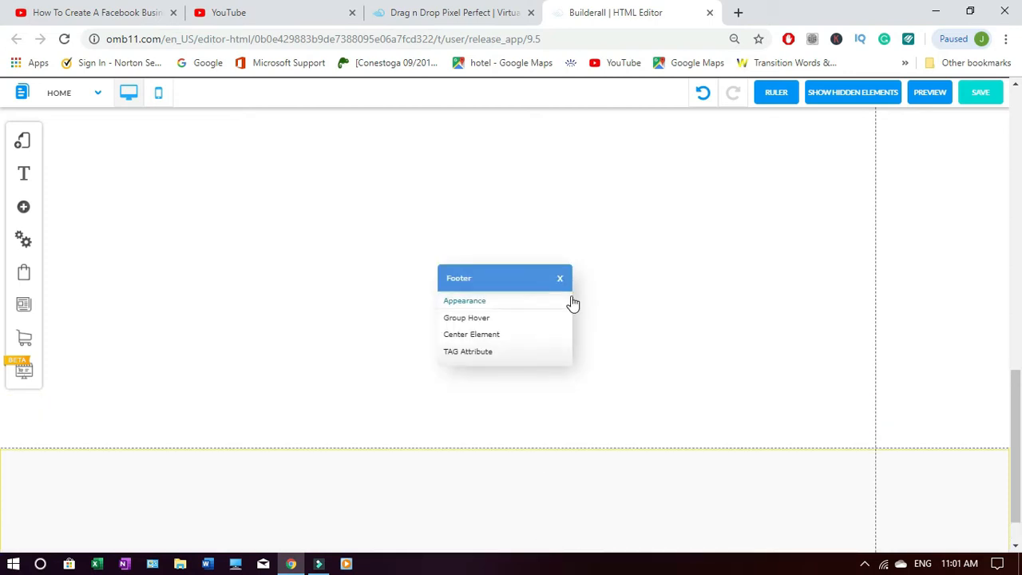
click(561, 280)
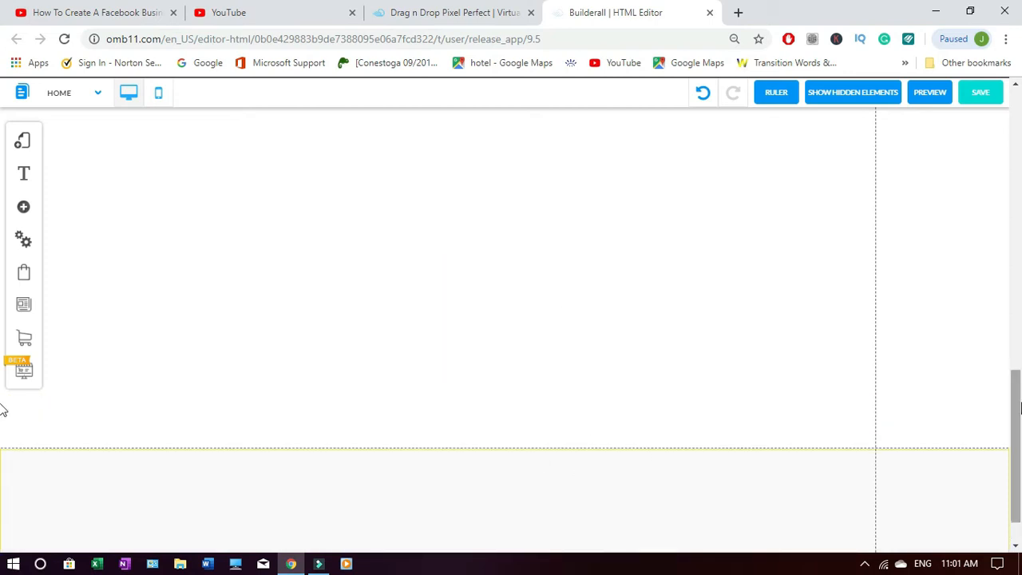
scroll(3, 465, down, 1)
drag(565, 478, 565, 539)
drag(1020, 392, 1017, 431)
drag(536, 454, 534, 574)
drag(1020, 413, 1019, 445)
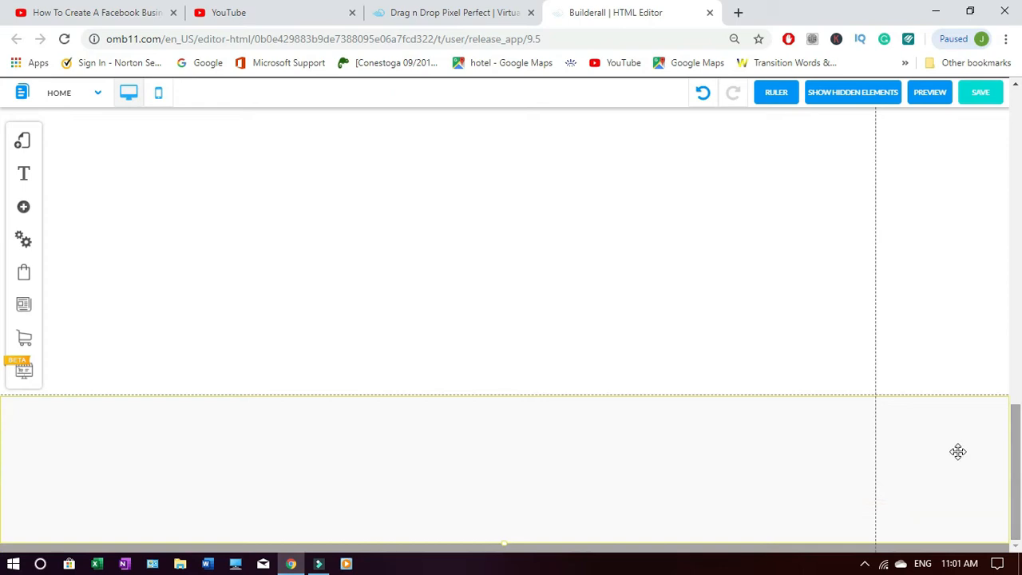
drag(533, 477, 533, 557)
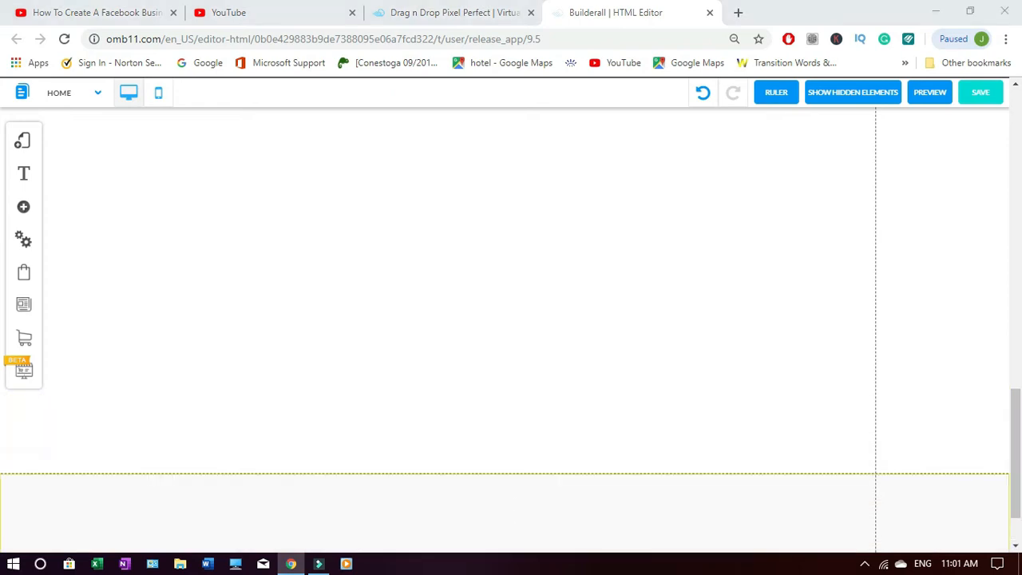
drag(1020, 422, 1020, 459)
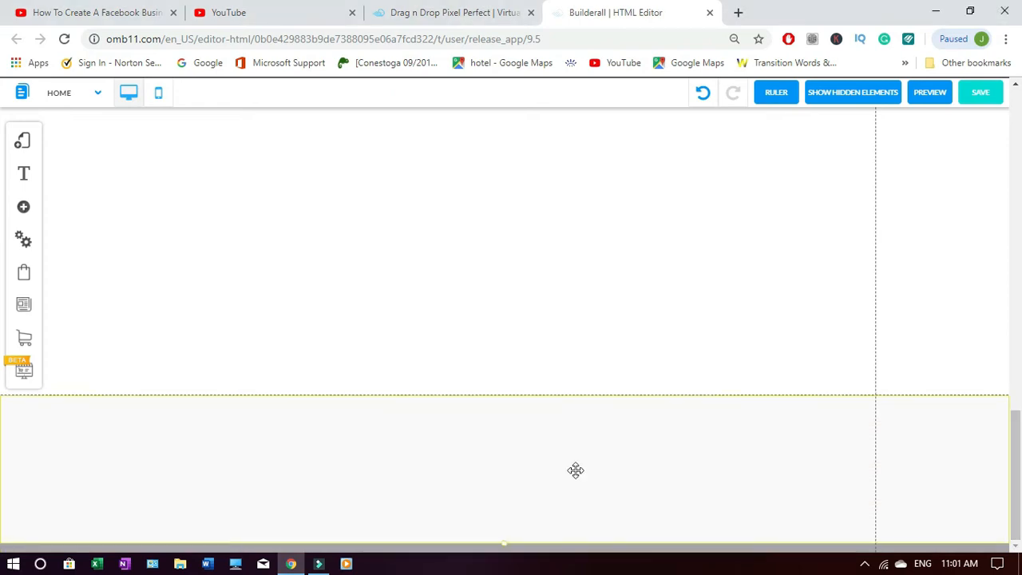
drag(561, 507, 577, 573)
drag(1018, 408, 1019, 444)
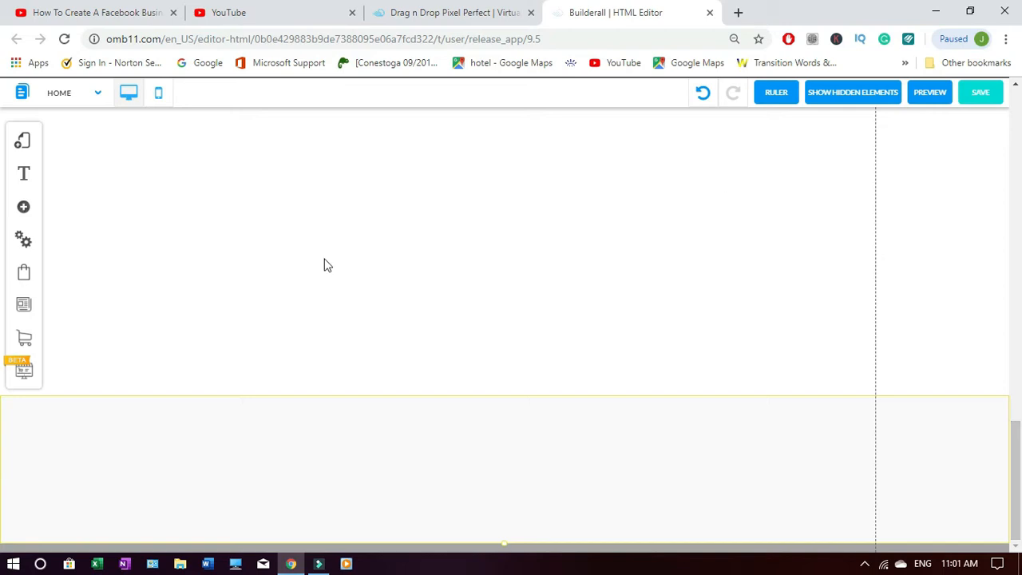
drag(1015, 479, 283, 265)
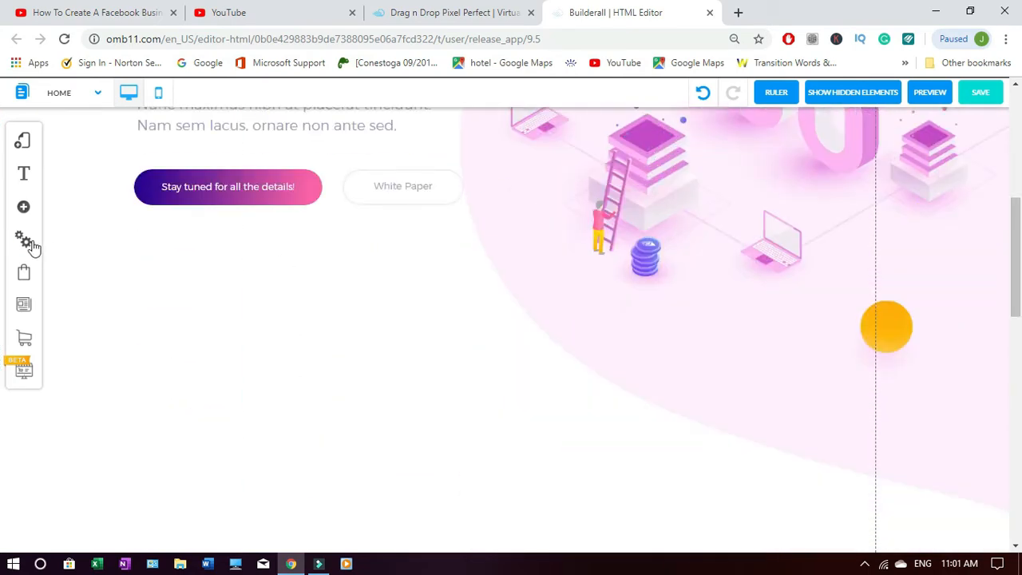
- Insert the first light Benefits banner with six 'Ultrices dapibus' icon blocks
click(24, 210)
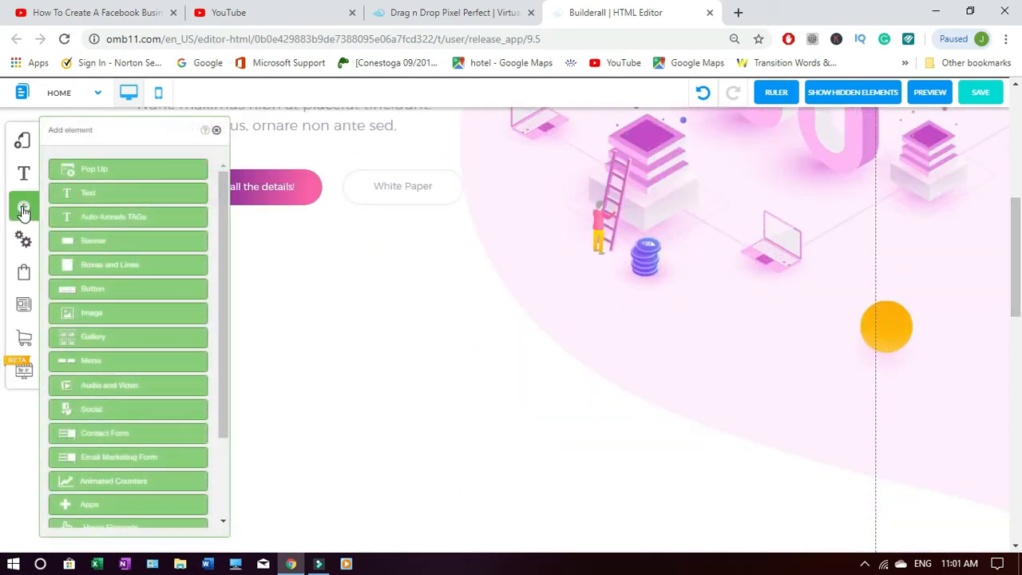
click(108, 242)
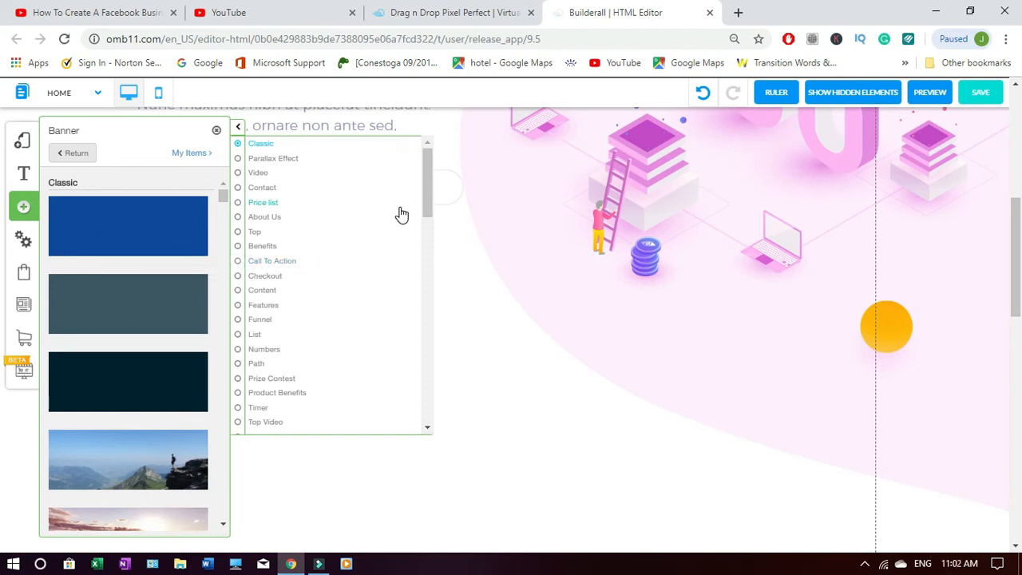
click(241, 253)
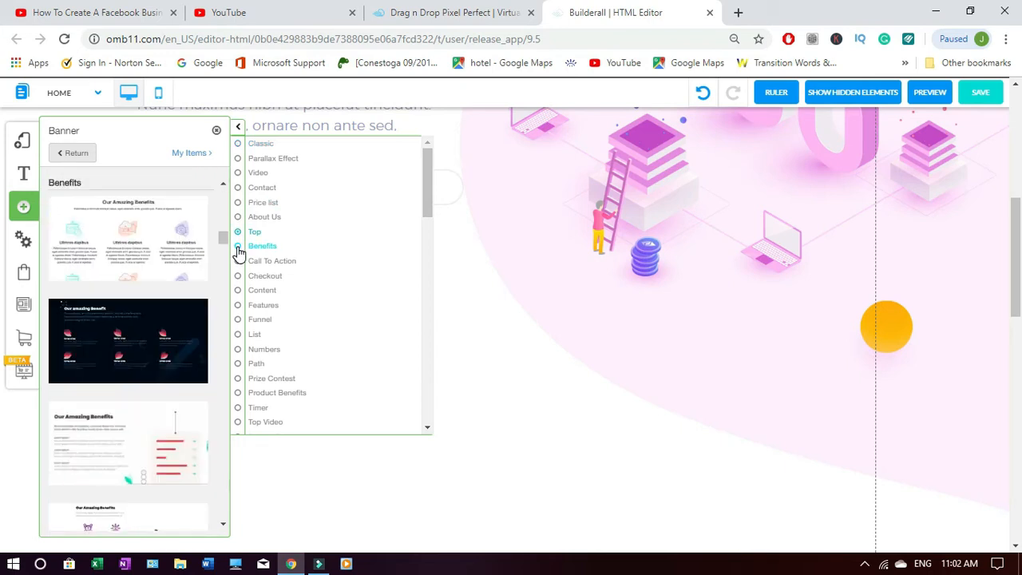
click(224, 524)
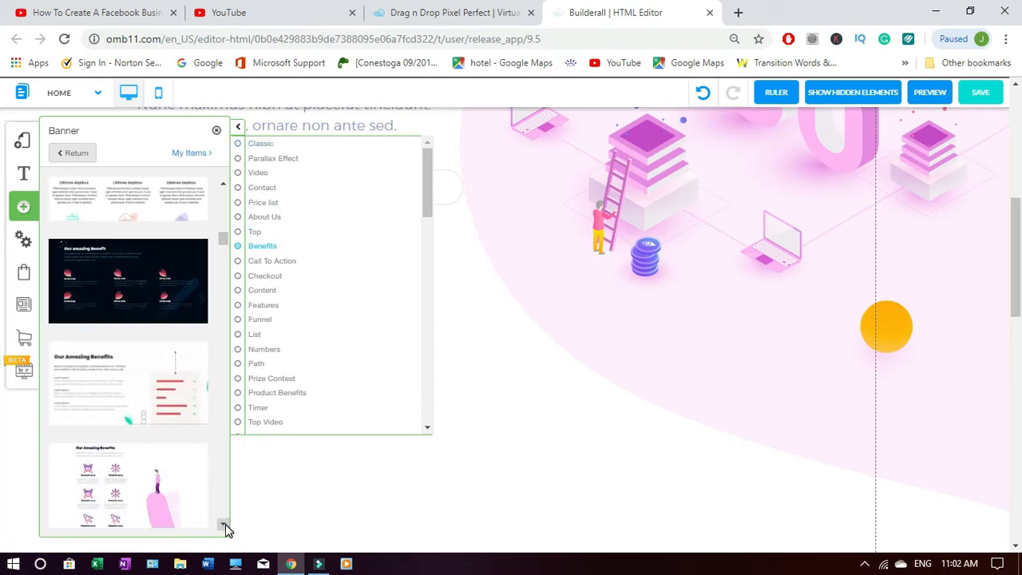
click(225, 186)
click(225, 186)
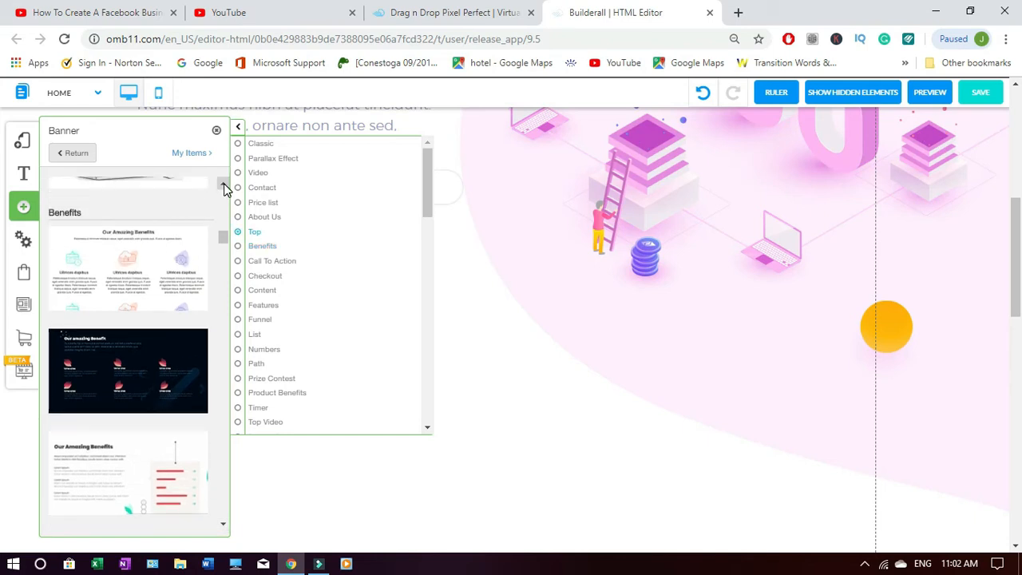
click(133, 278)
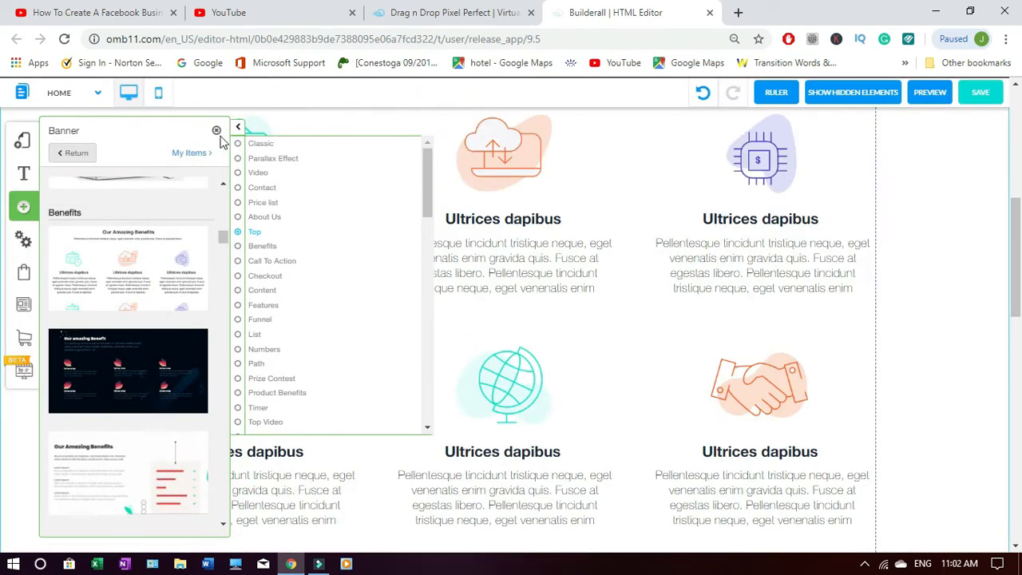
click(217, 131)
- Drag the headline banner's bottom edge down to make the banner taller
scroll(2, 325, down, 4)
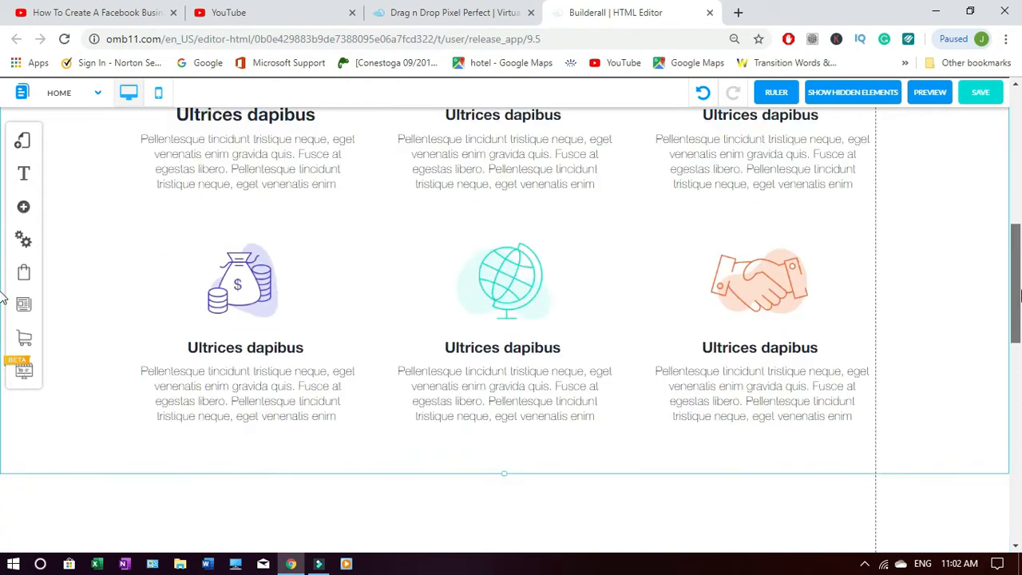
scroll(2, 325, down, 3)
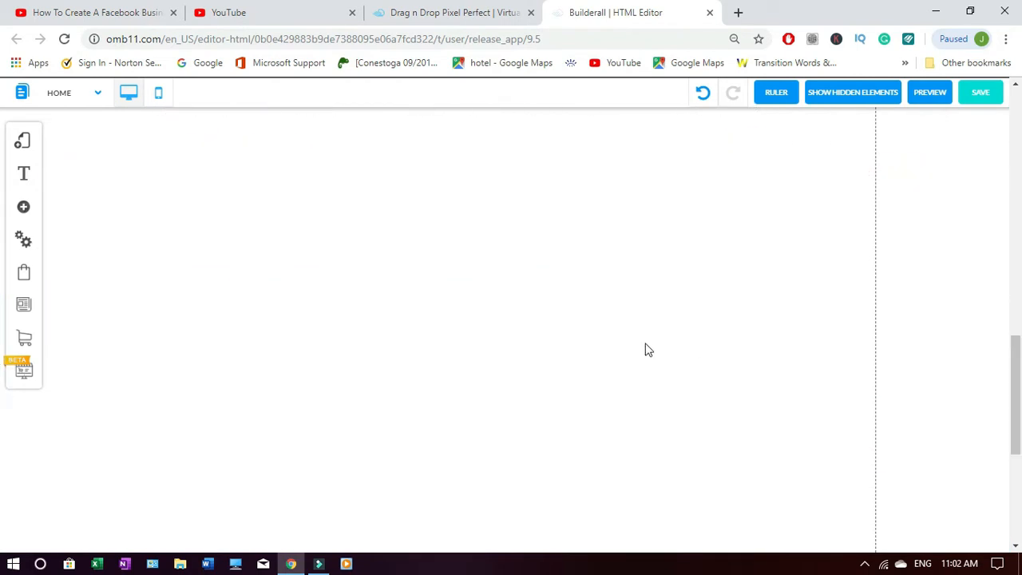
scroll(3, 363, up, 2)
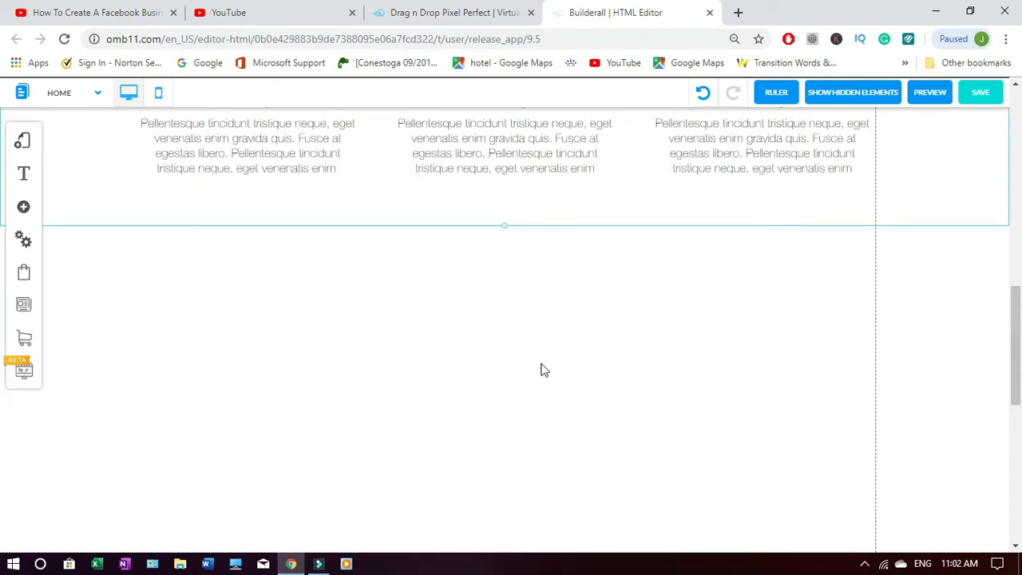
scroll(2, 399, down, 4)
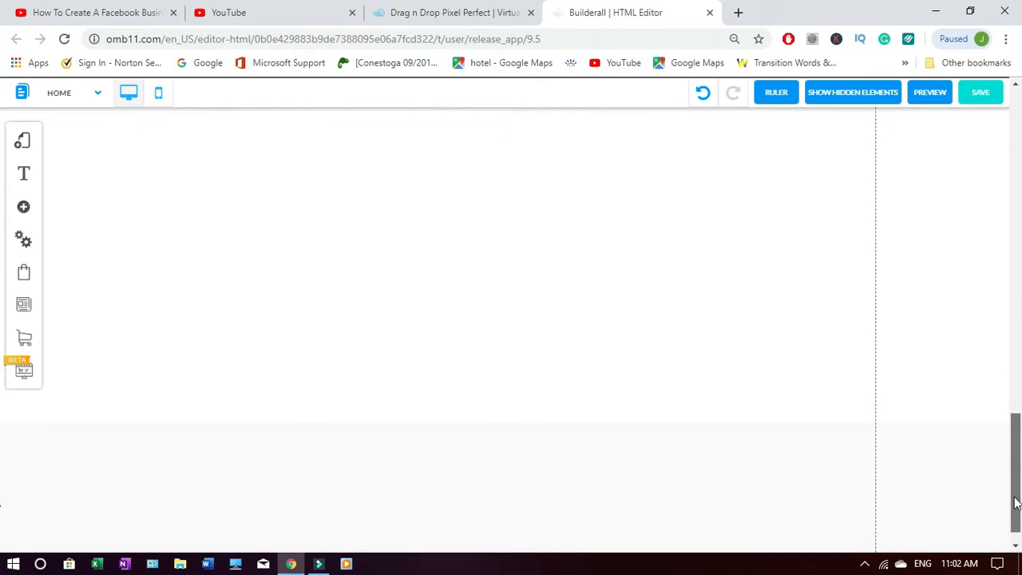
drag(1016, 447, 1006, 265)
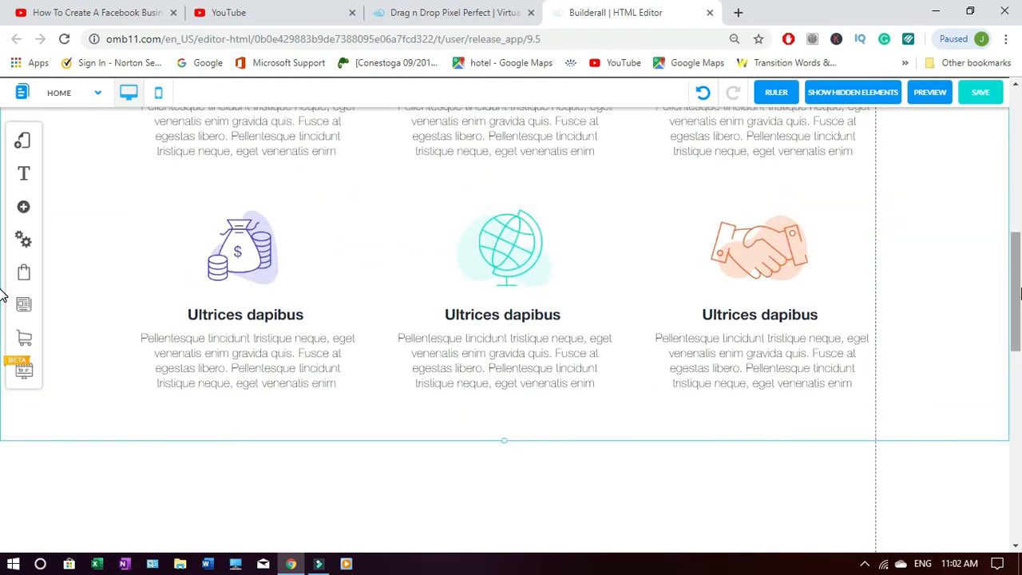
scroll(1013, 239, up, 3)
scroll(1012, 234, up, 2)
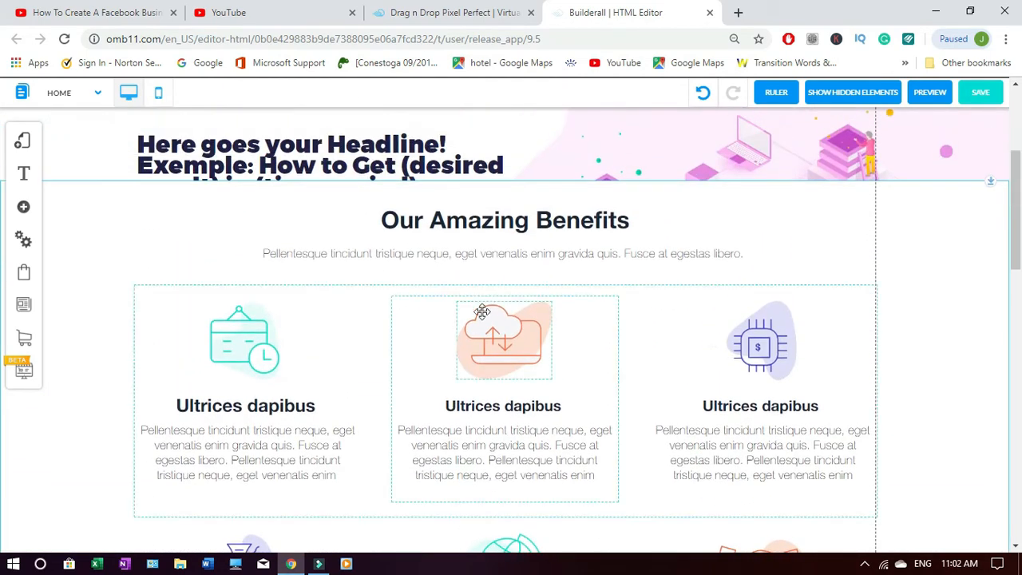
scroll(1014, 231, up, 2)
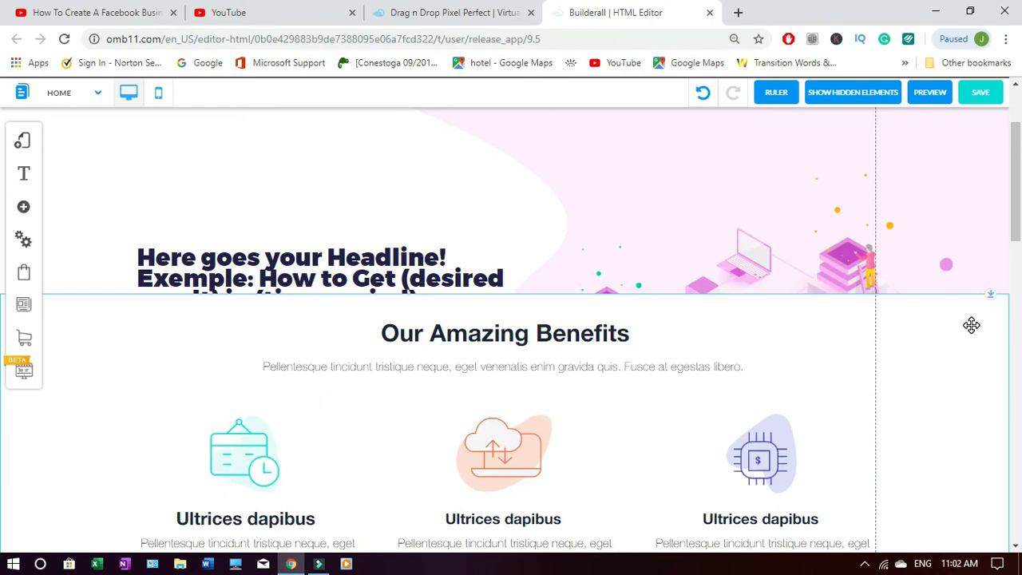
drag(972, 333, 983, 475)
scroll(938, 184, down, 4)
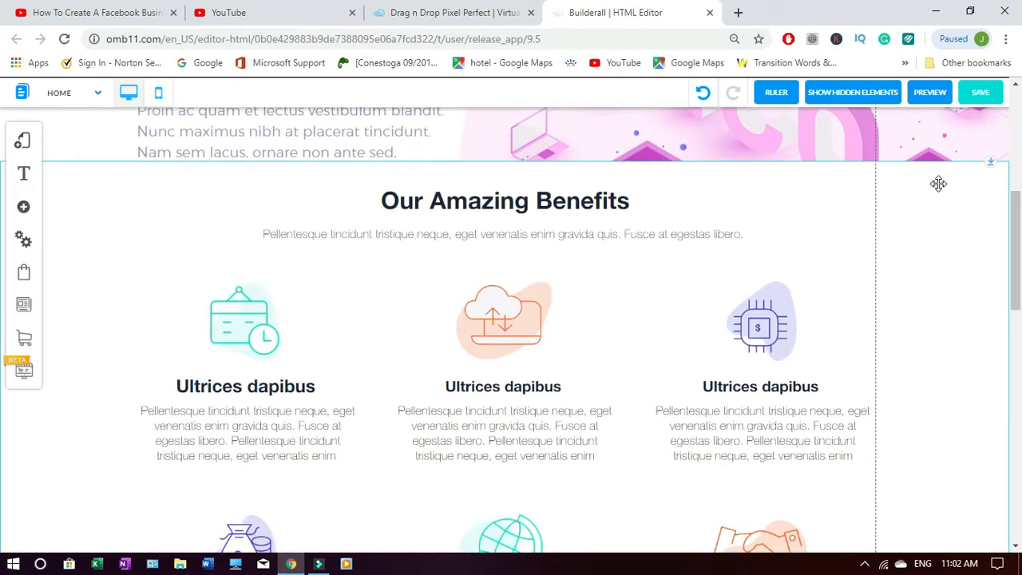
drag(945, 216, 955, 389)
scroll(967, 335, down, 2)
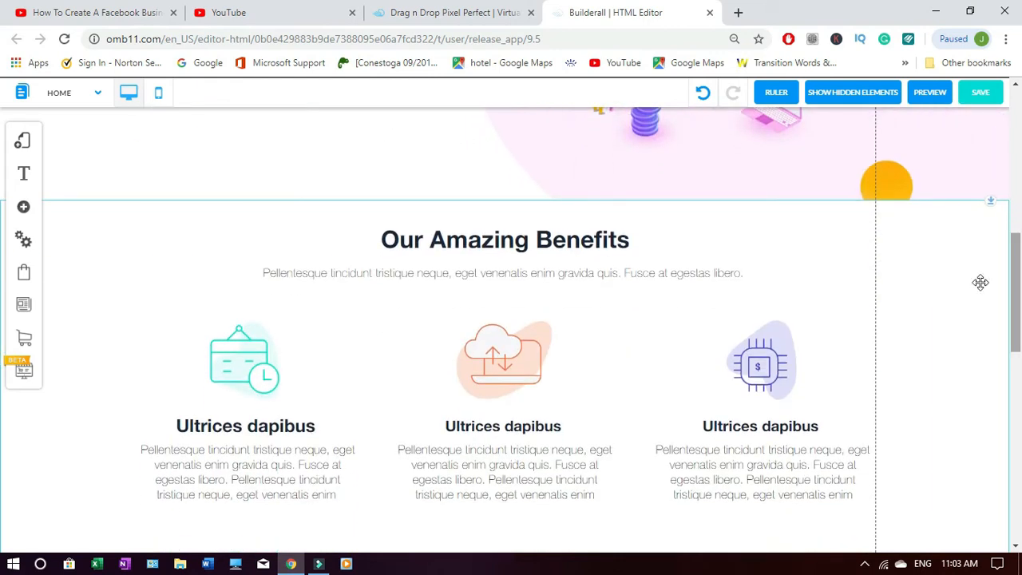
- Extend the headline banner further down and review the Our Amazing Benefits cards
drag(948, 337, 951, 435)
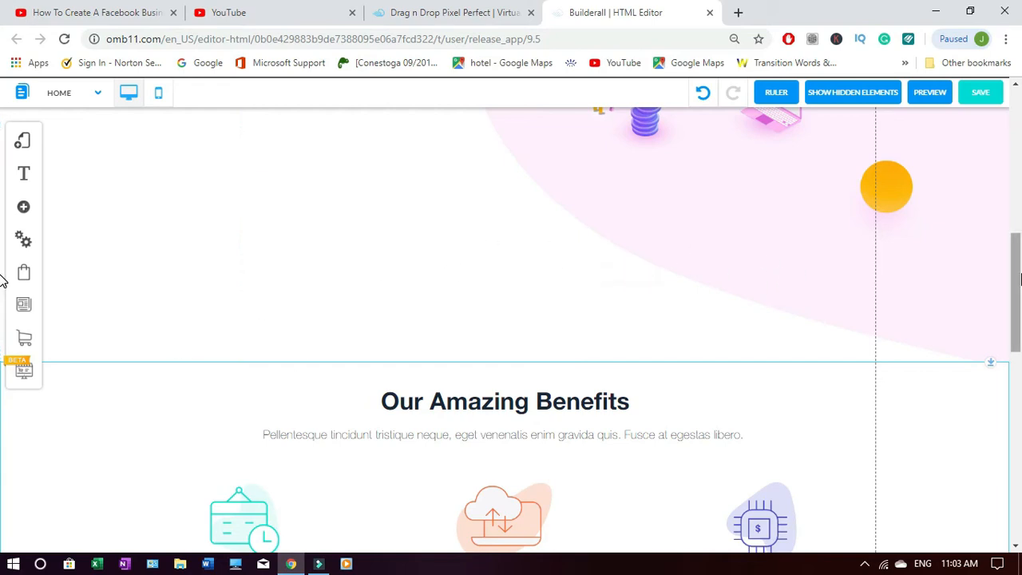
scroll(1017, 278, down, 2)
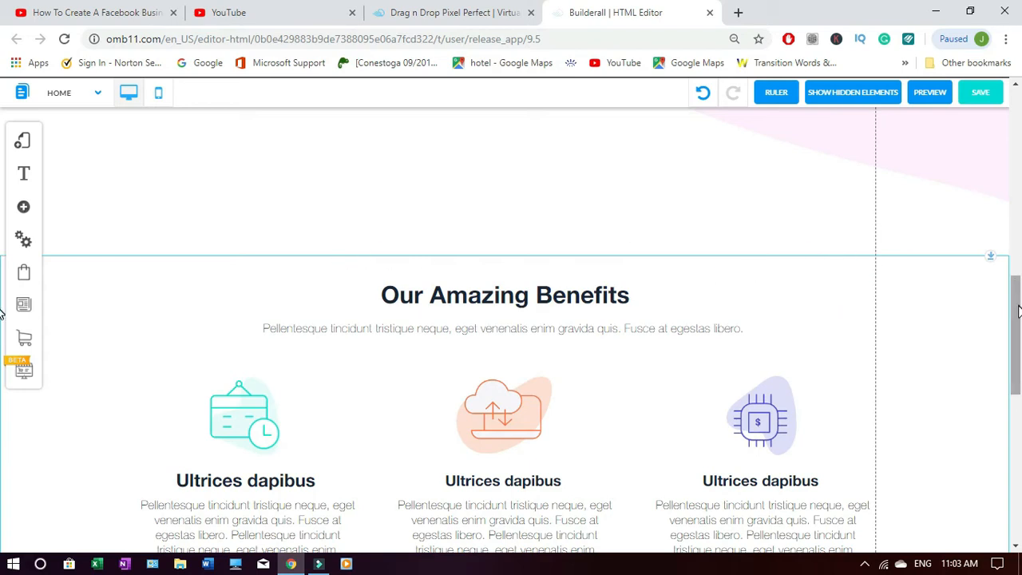
scroll(2, 319, down, 5)
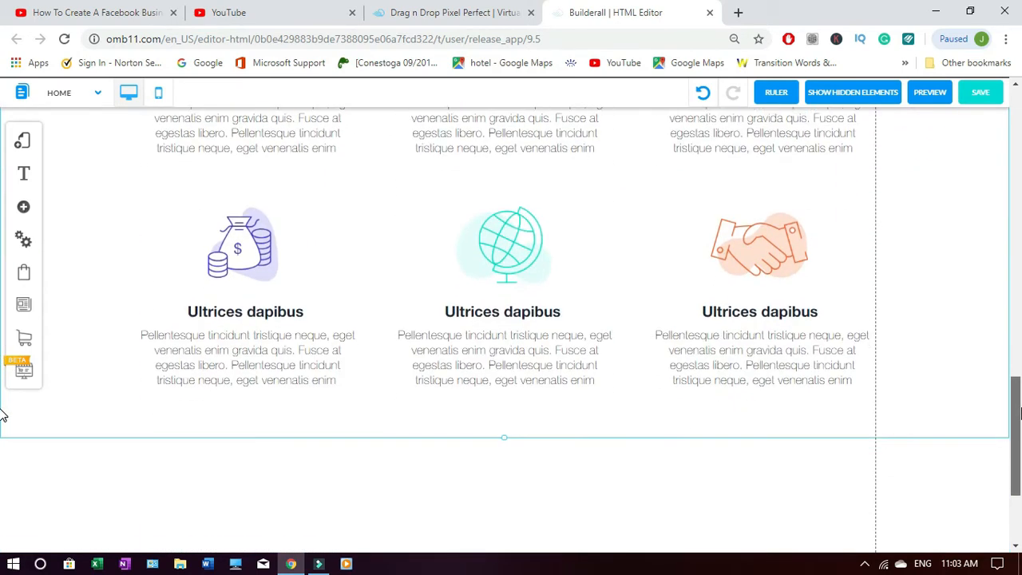
scroll(1008, 349, up, 4)
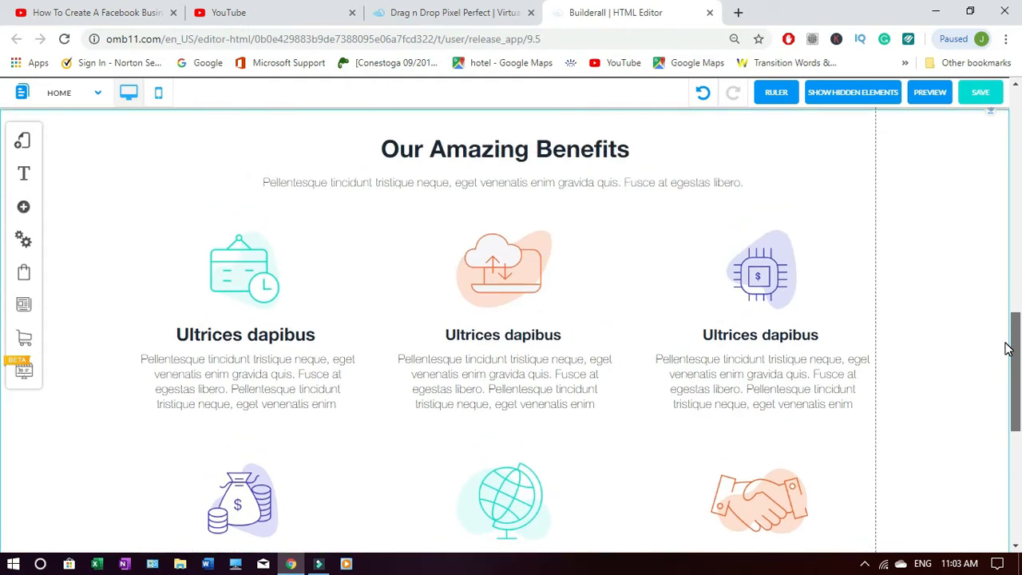
scroll(1009, 349, up, 1)
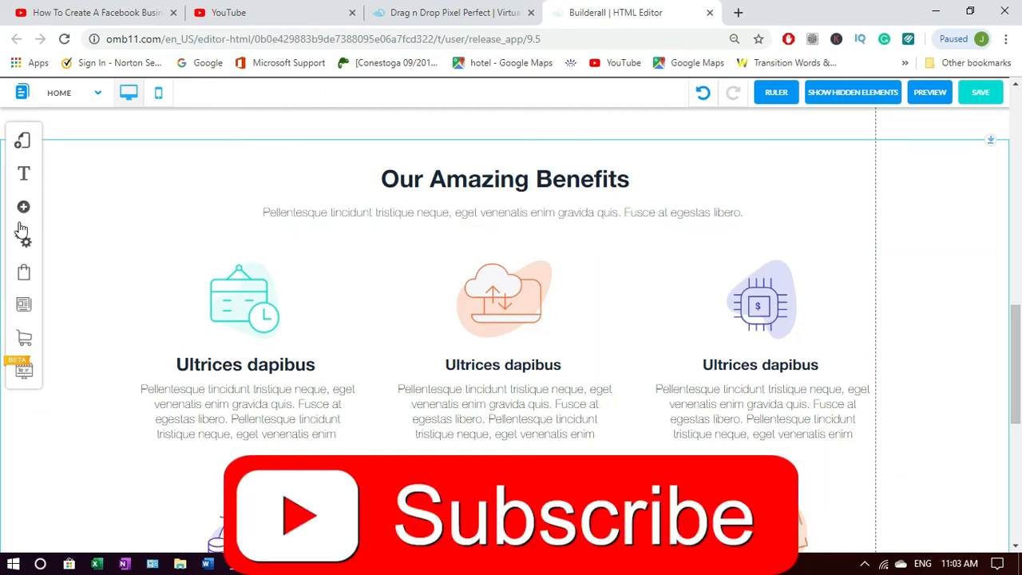
- Insert the second Classic banner template, a dark grey-blue section, below the benefits cards
drag(1019, 346, 1018, 505)
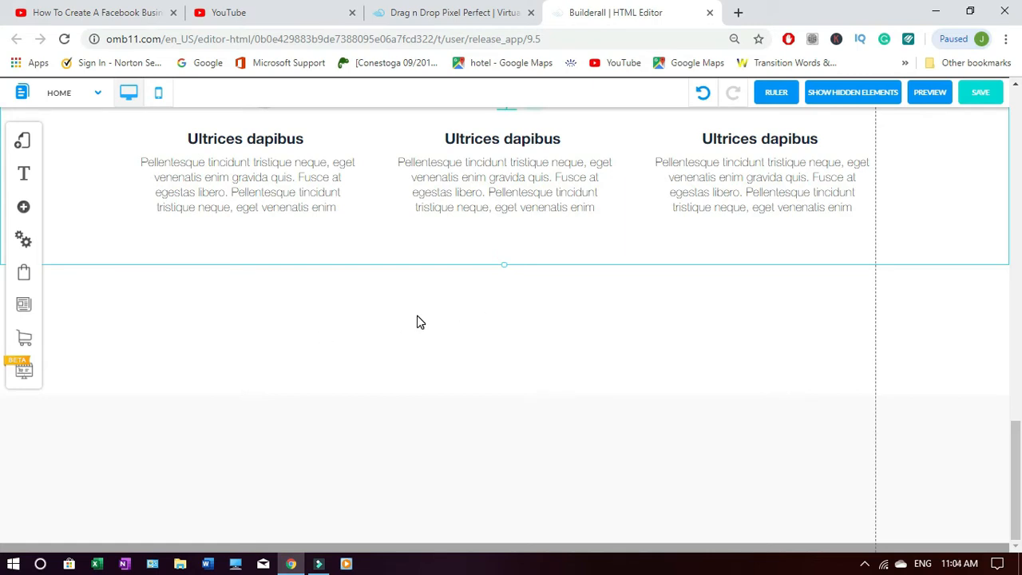
click(24, 210)
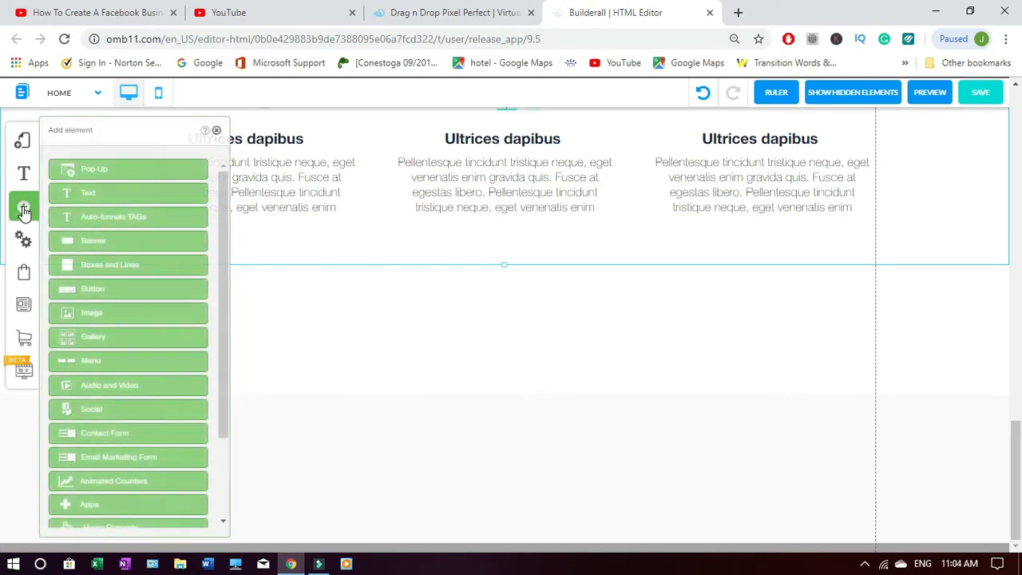
click(114, 242)
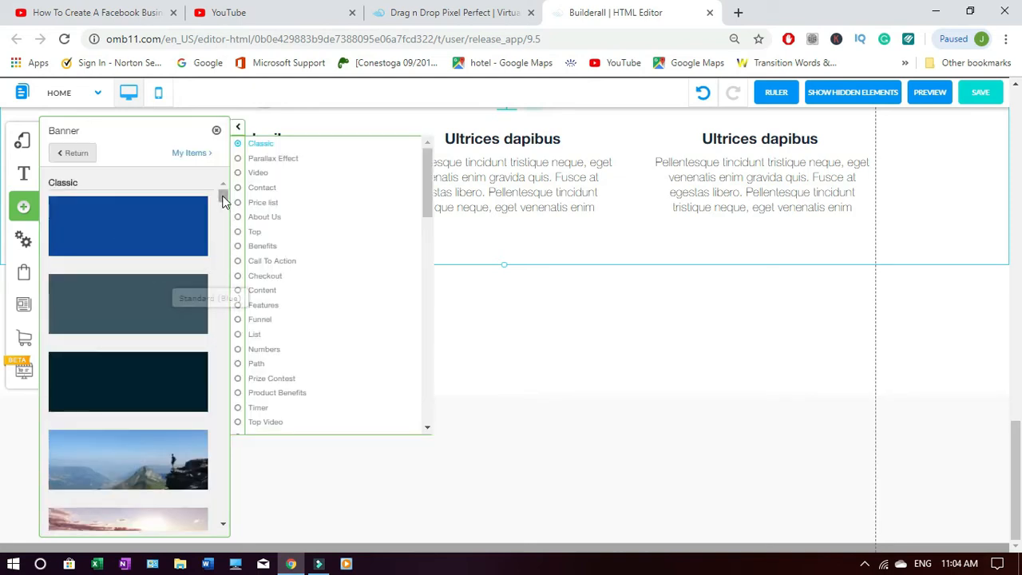
click(135, 306)
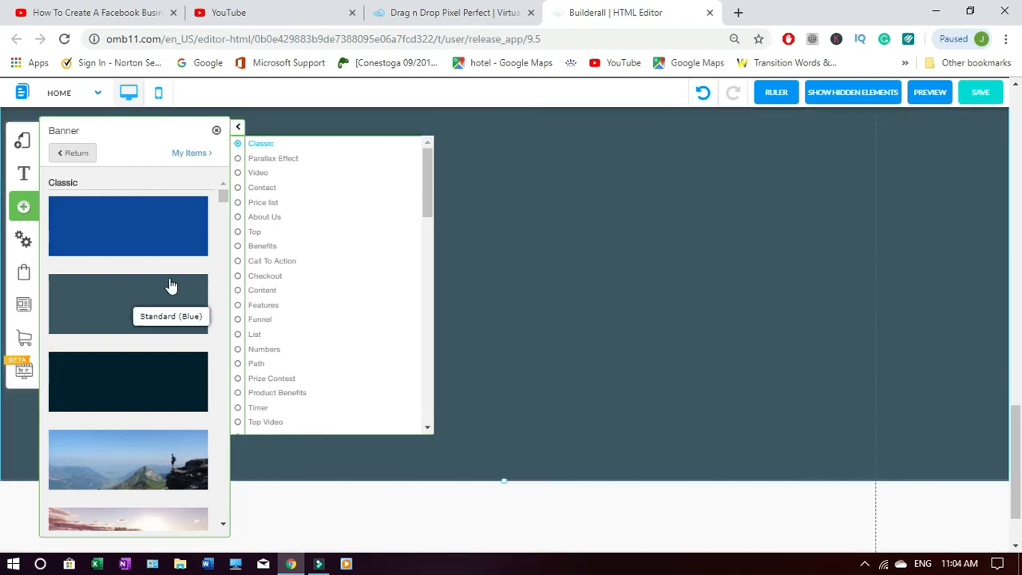
click(217, 132)
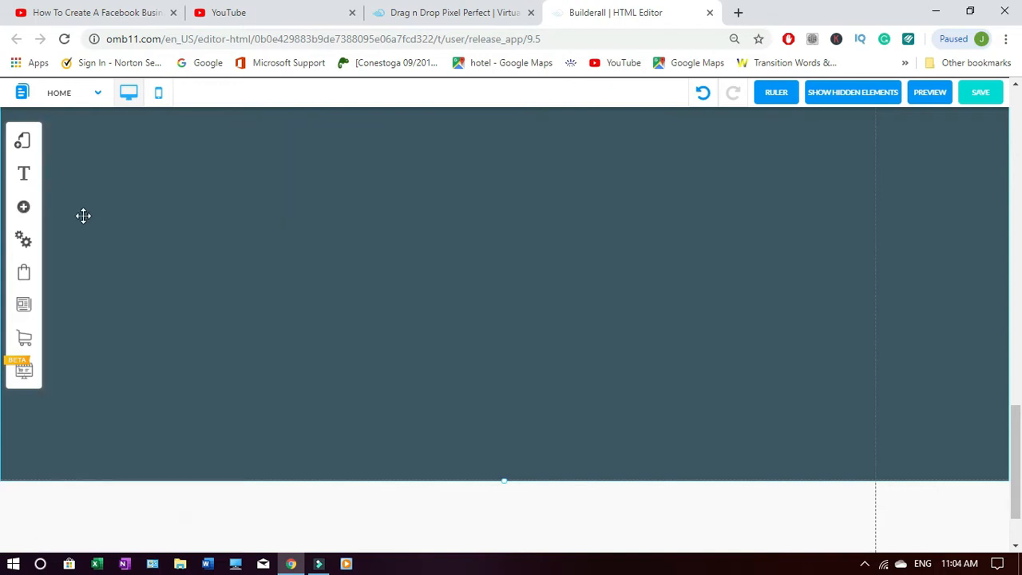
drag(1019, 446, 1020, 409)
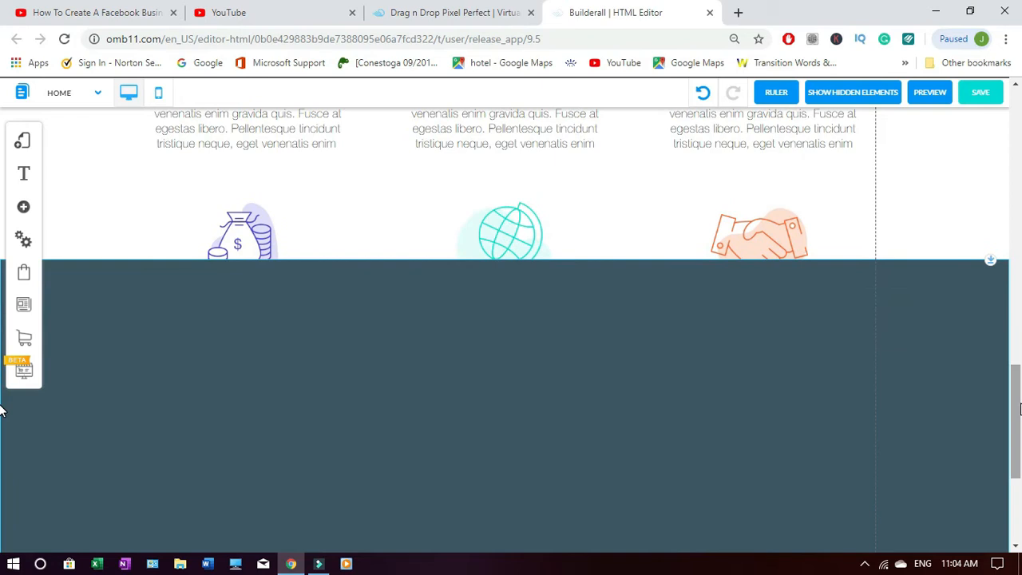
- Undo the dark Classic banner so Benefits ends the page, then start saving
click(23, 209)
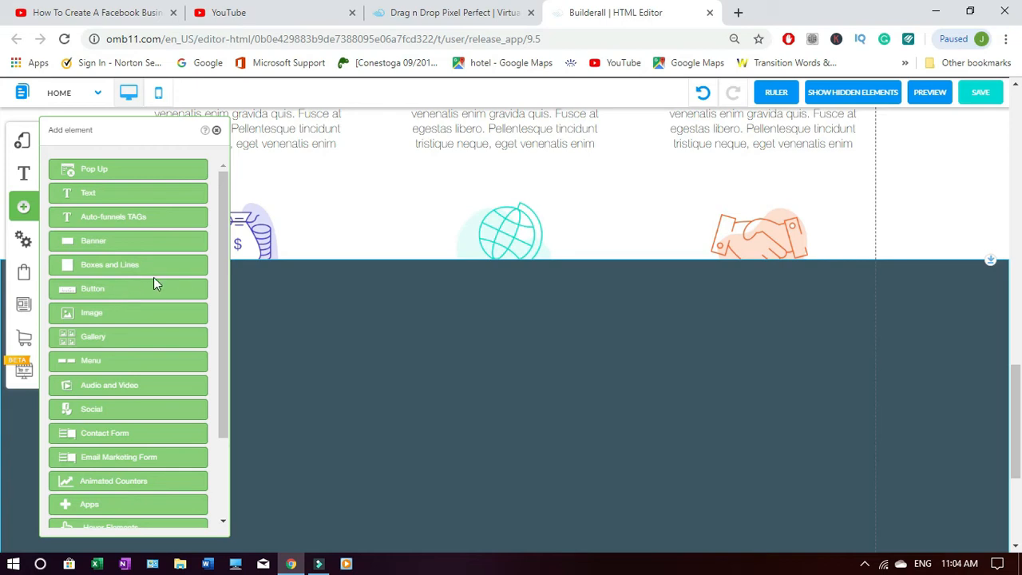
scroll(156, 251, down, 1)
click(216, 132)
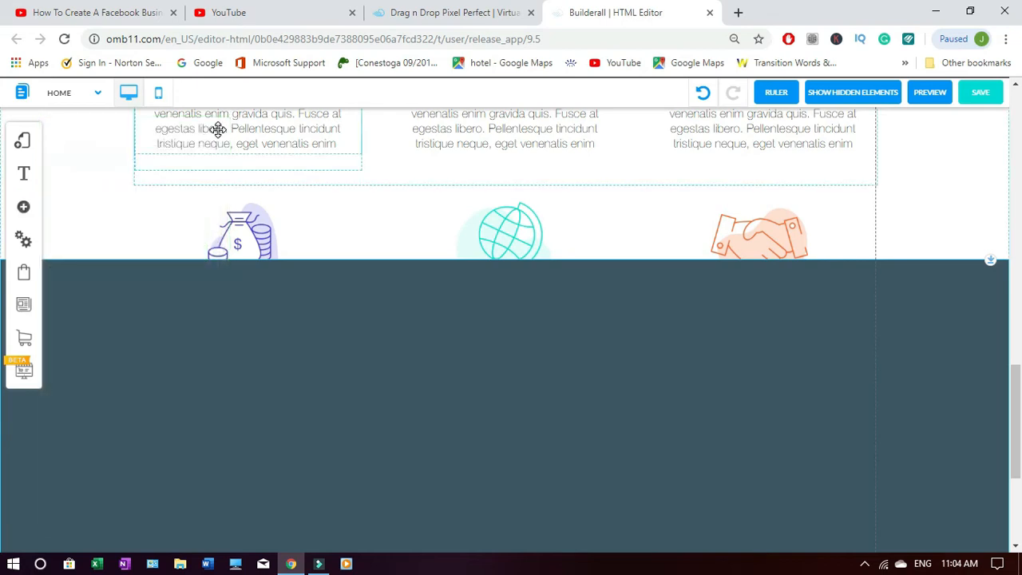
click(701, 96)
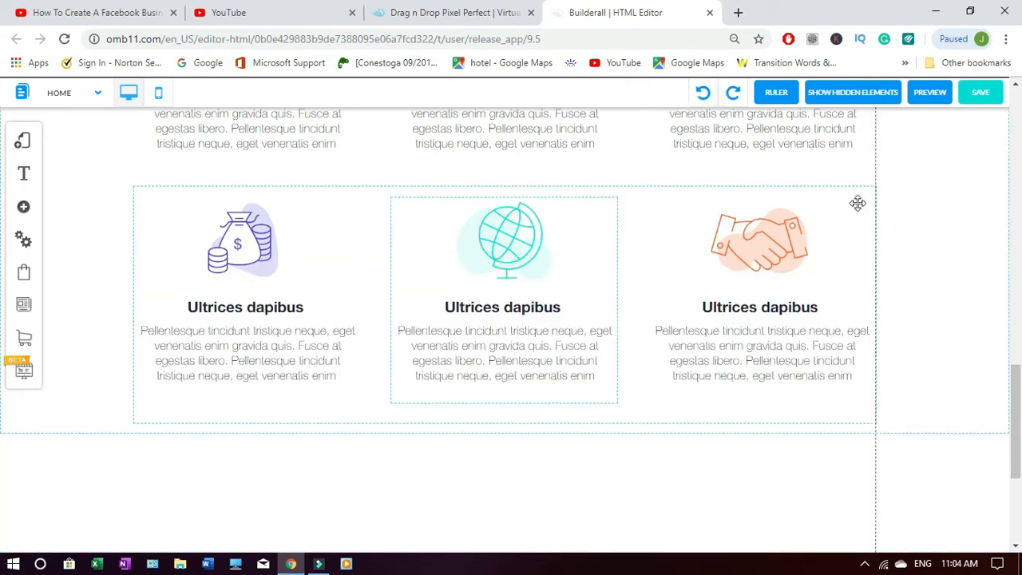
click(980, 94)
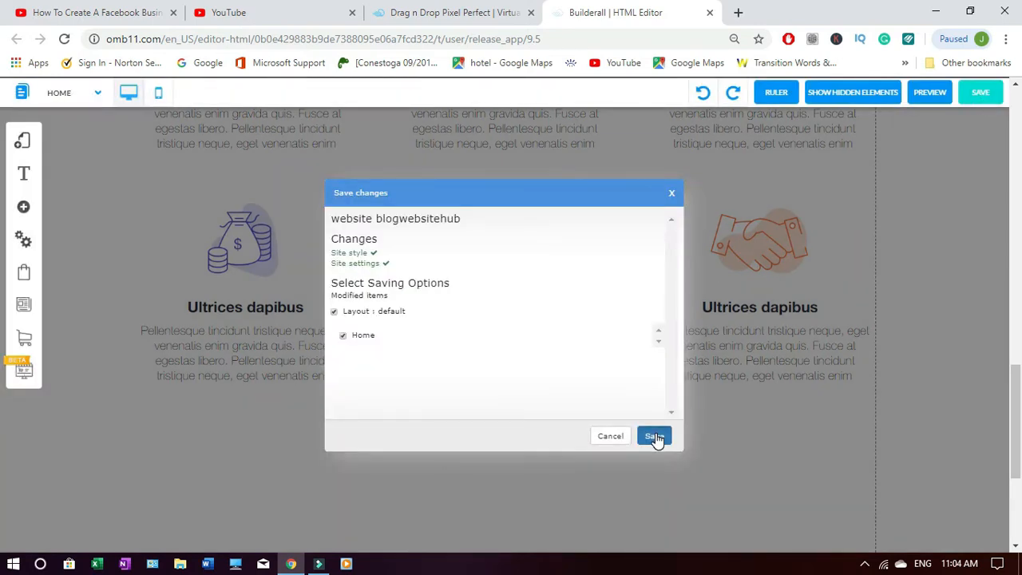
- Save the Home page with Layout: default and scroll to review the result
click(655, 437)
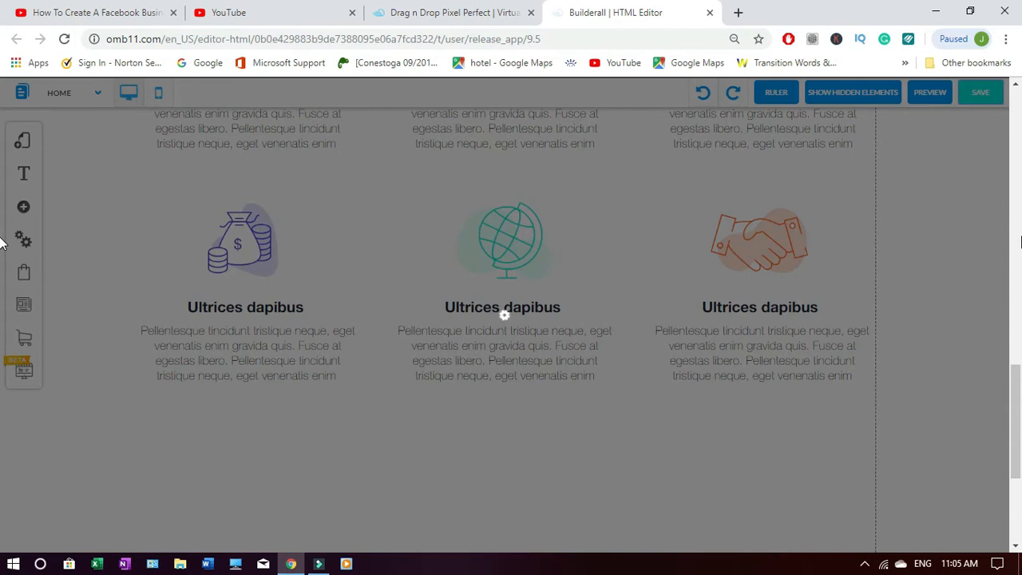
scroll(0, 241, up, 5)
scroll(1, 166, up, 10)
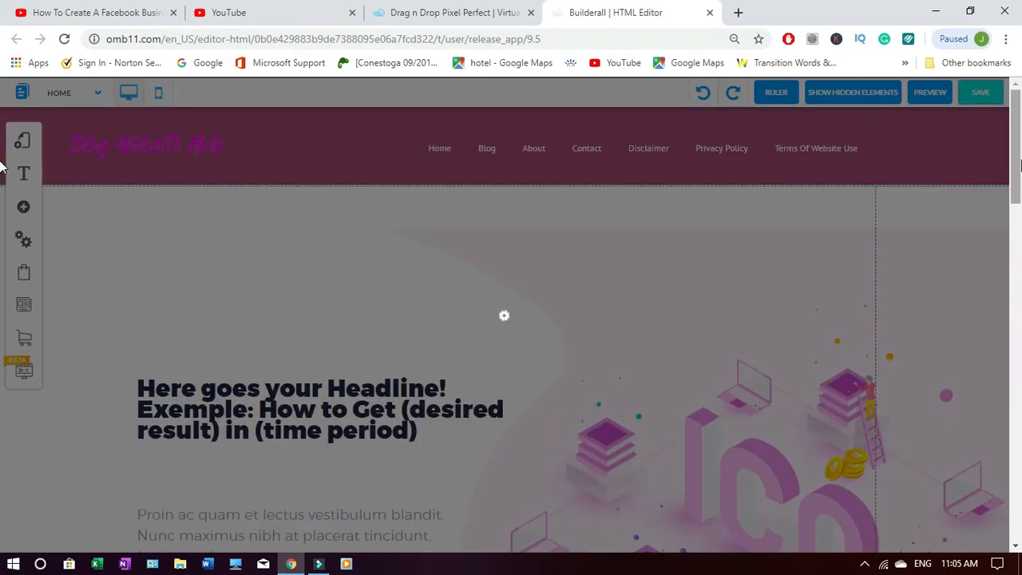
scroll(0, 328, down, 10)
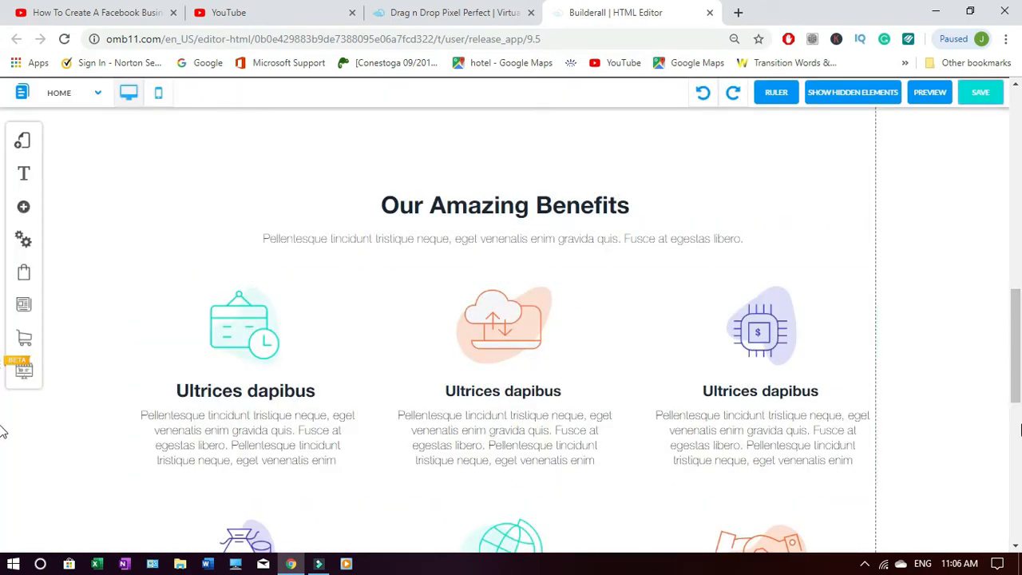
- Drag the footer section down to open empty space below the benefits cards
click(1016, 487)
scroll(735, 354, down, 2)
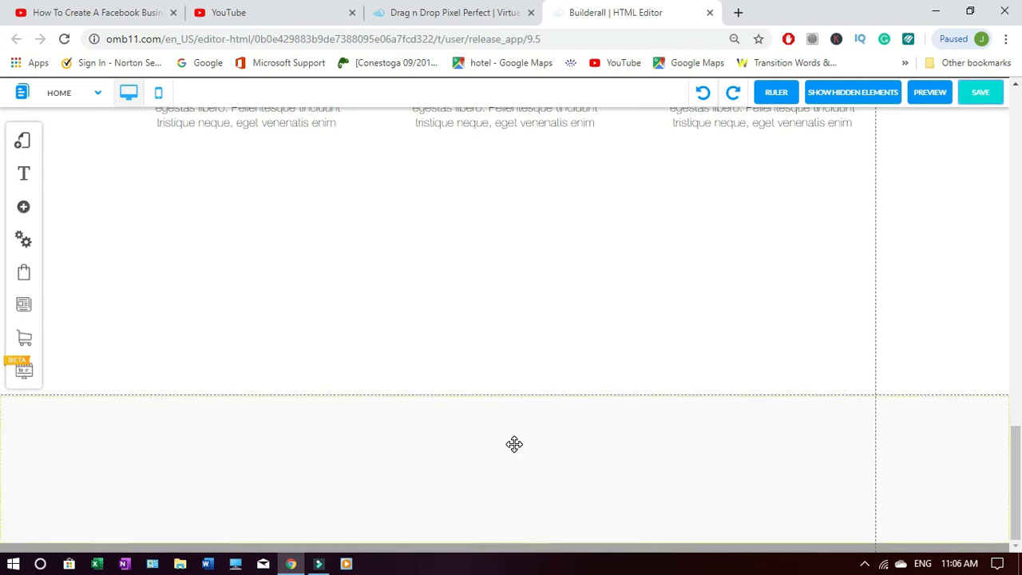
drag(510, 497, 509, 528)
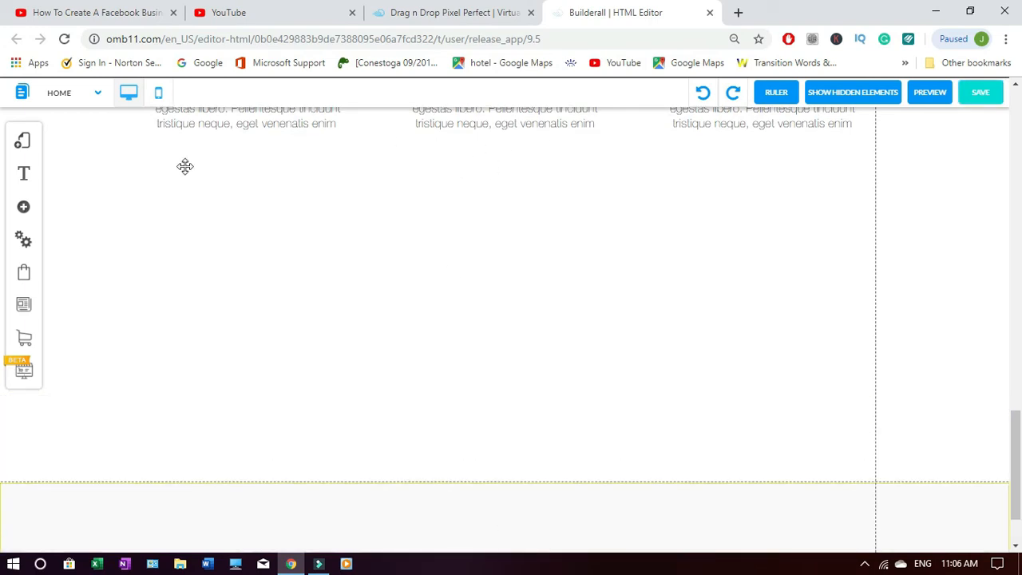
- Place the blue Simple Box from Boxes and Lines in the empty area
click(24, 209)
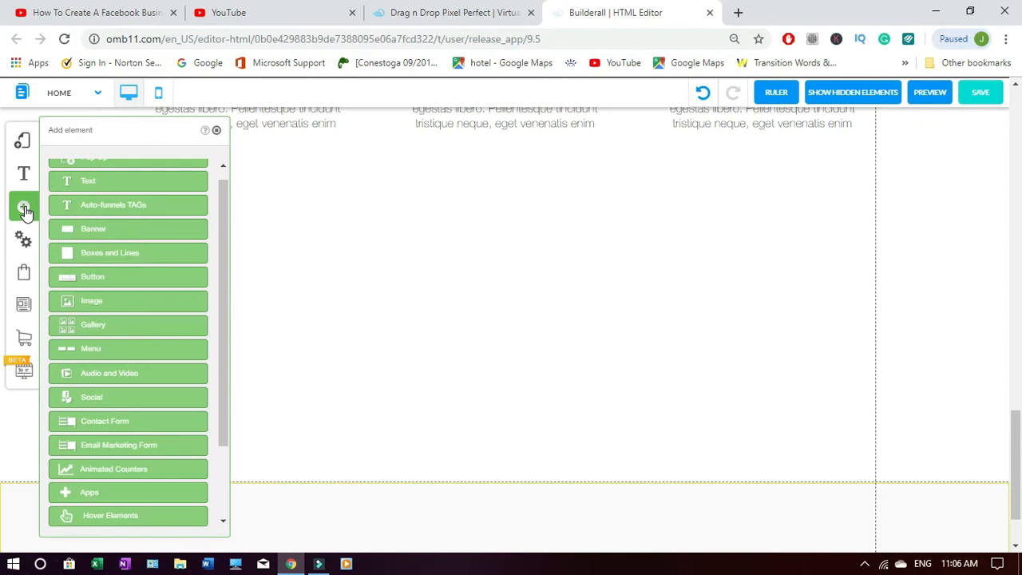
click(111, 261)
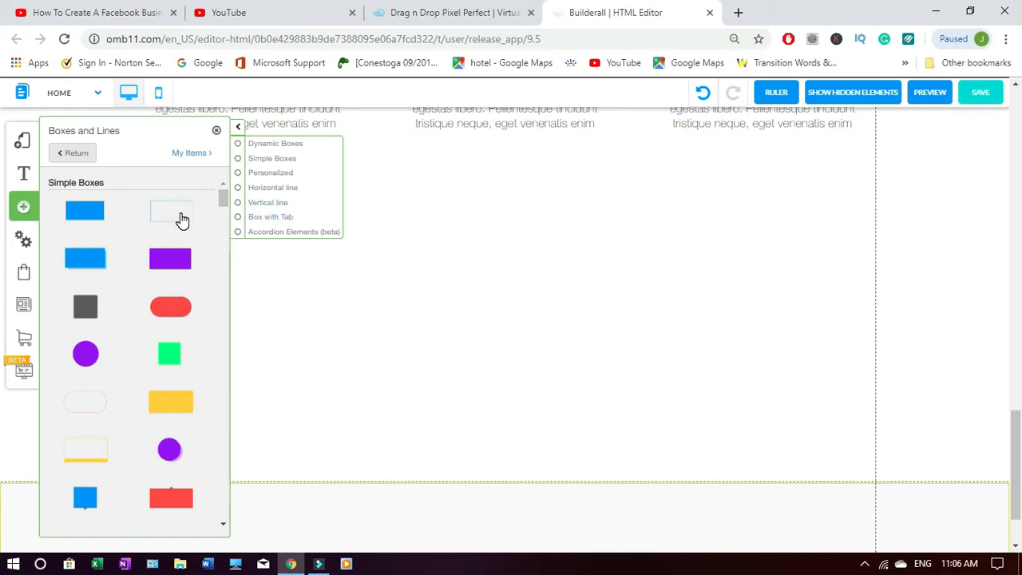
click(77, 211)
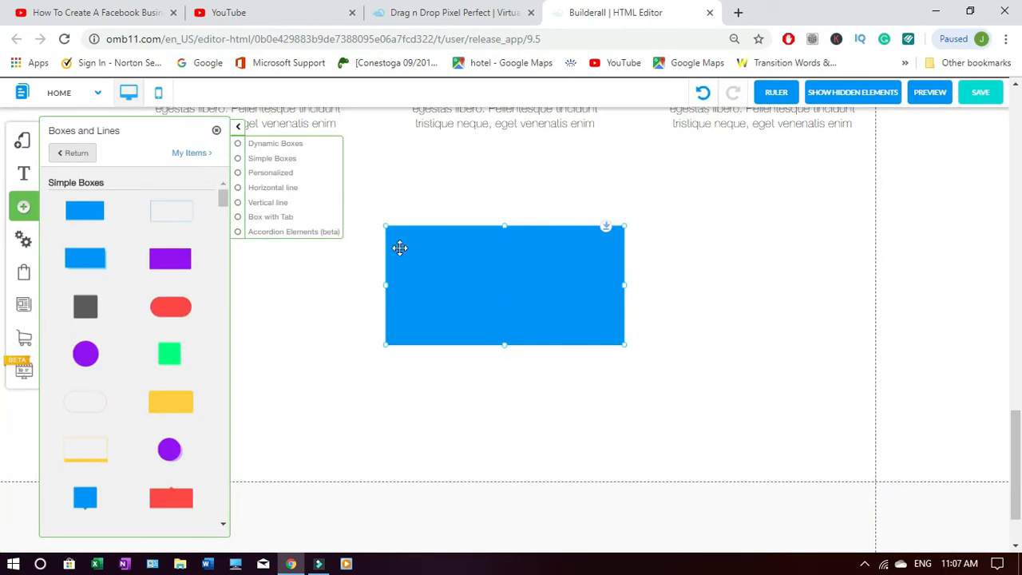
click(216, 130)
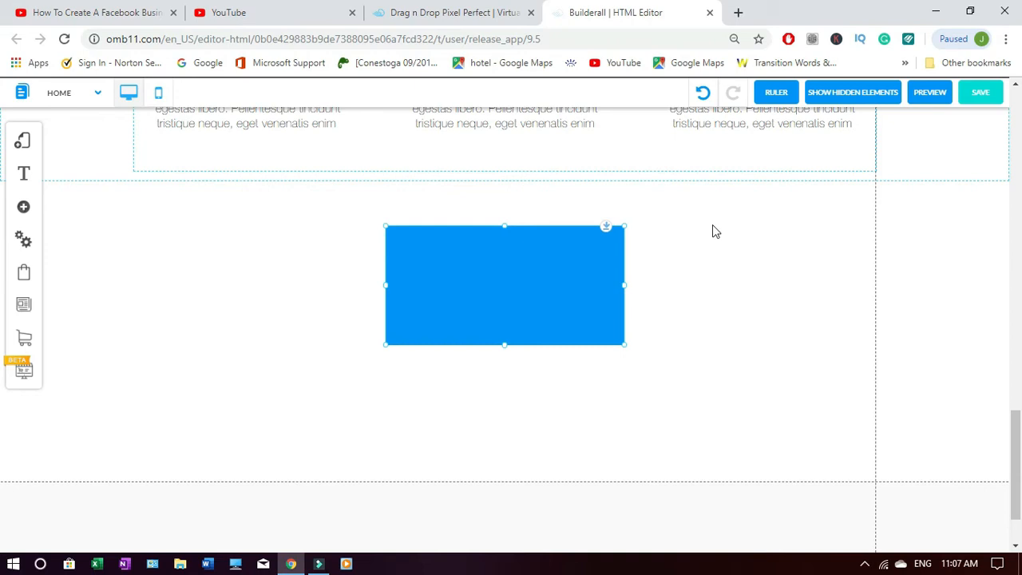
- Resize the blue box to 1678 by 460, spanning edge to edge of the page
drag(385, 285, 36, 264)
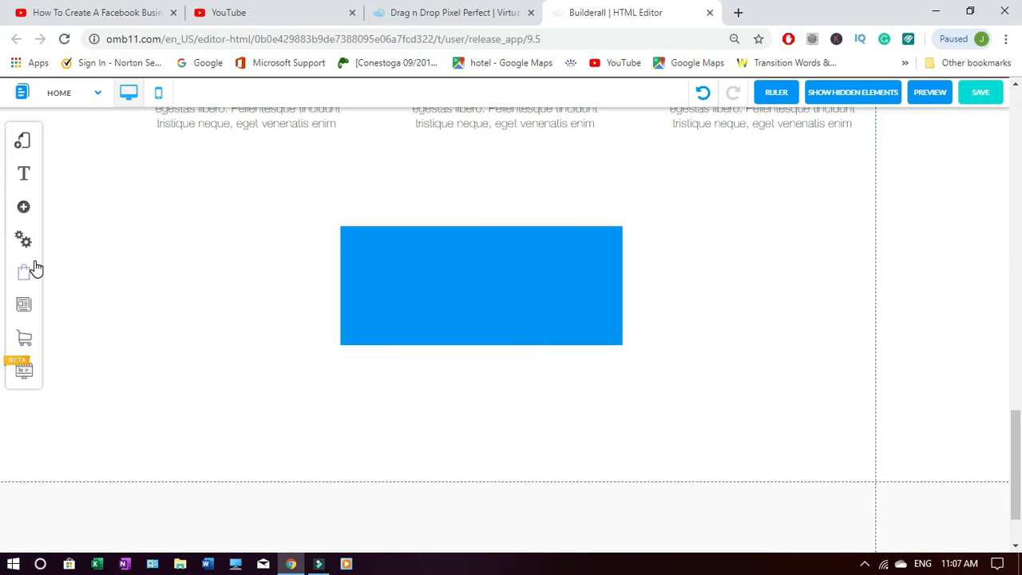
click(487, 235)
drag(482, 228, 481, 194)
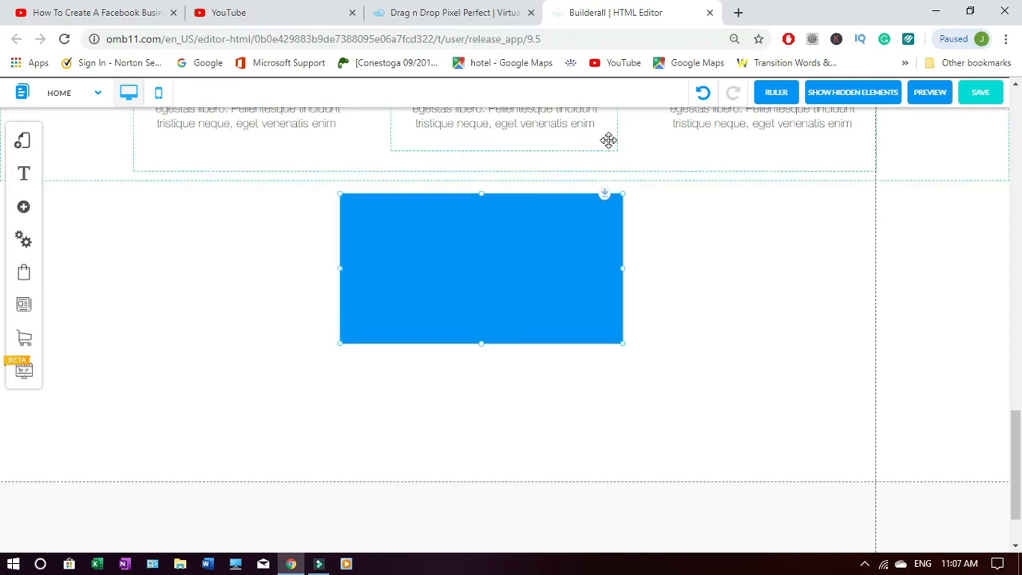
drag(482, 351, 477, 472)
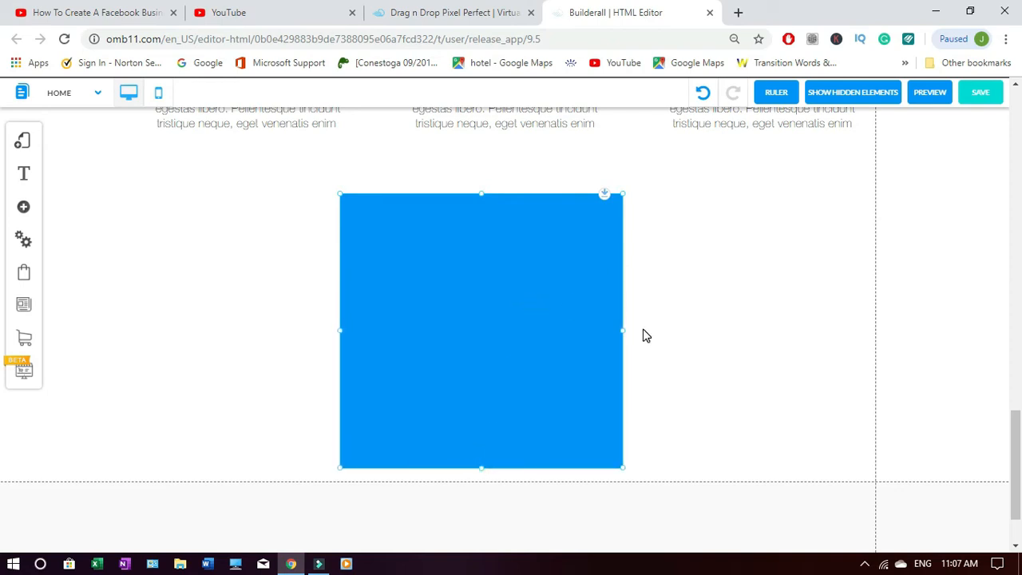
drag(623, 328, 585, 315)
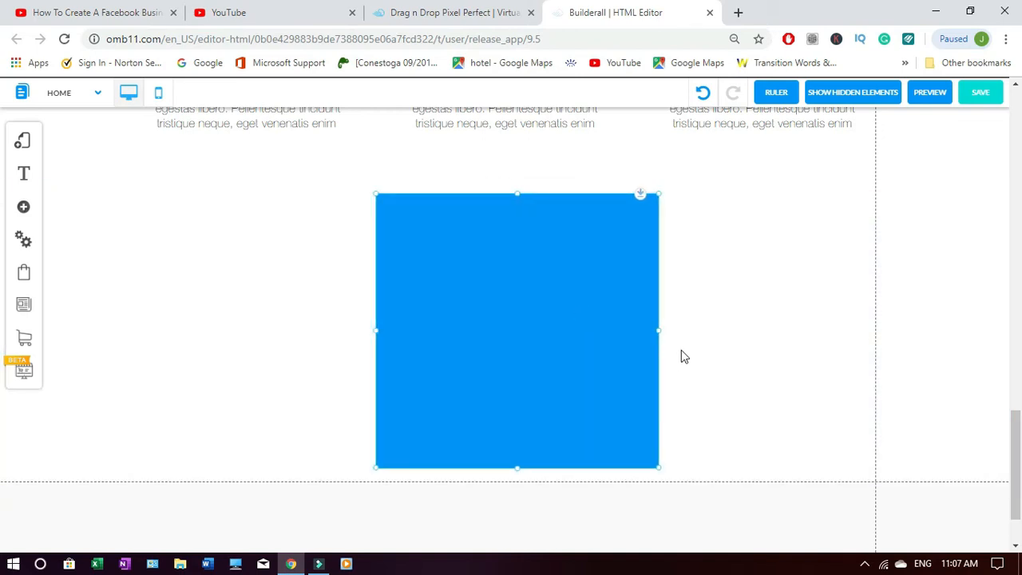
drag(660, 335, 877, 342)
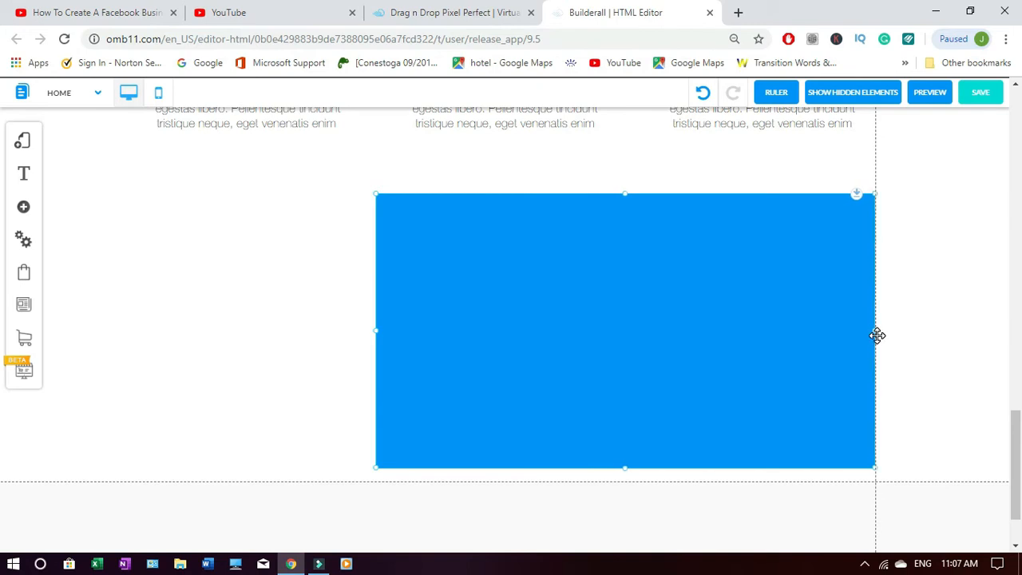
drag(380, 329, 310, 323)
click(355, 311)
drag(310, 329, 8, 293)
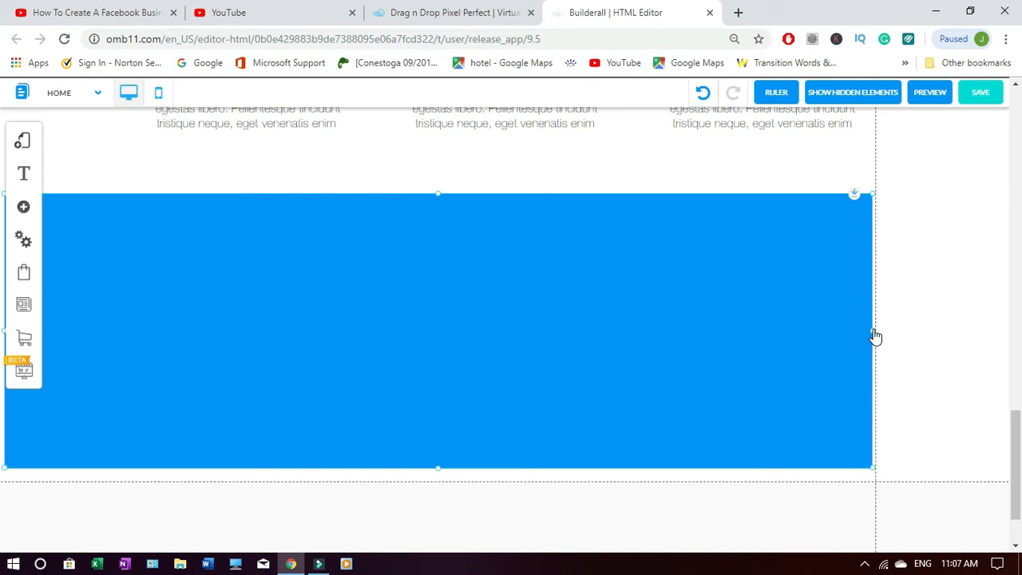
drag(875, 336, 1010, 332)
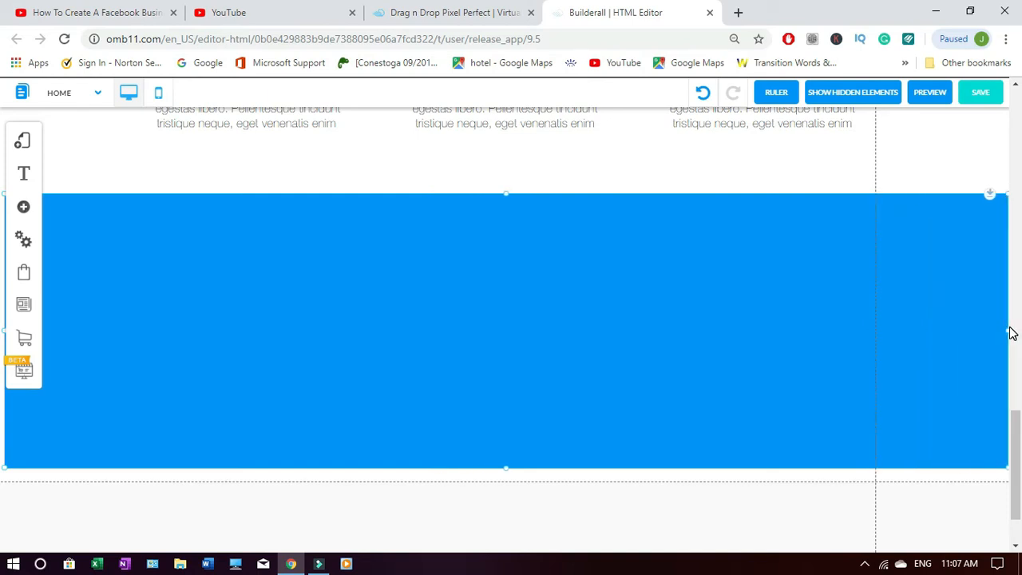
click(554, 389)
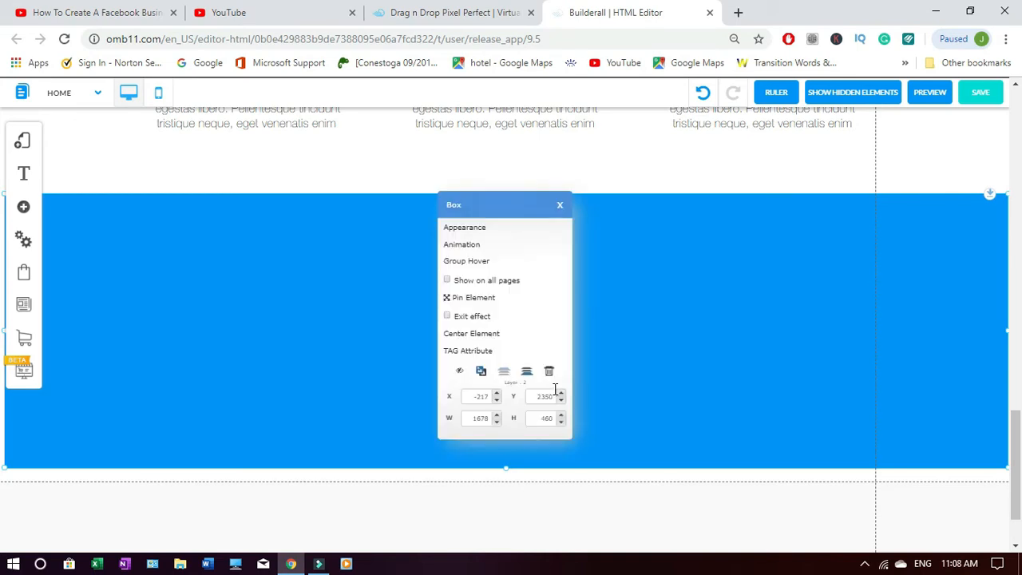
- Change the box's background colour from blue to white, then start saving the page
click(465, 227)
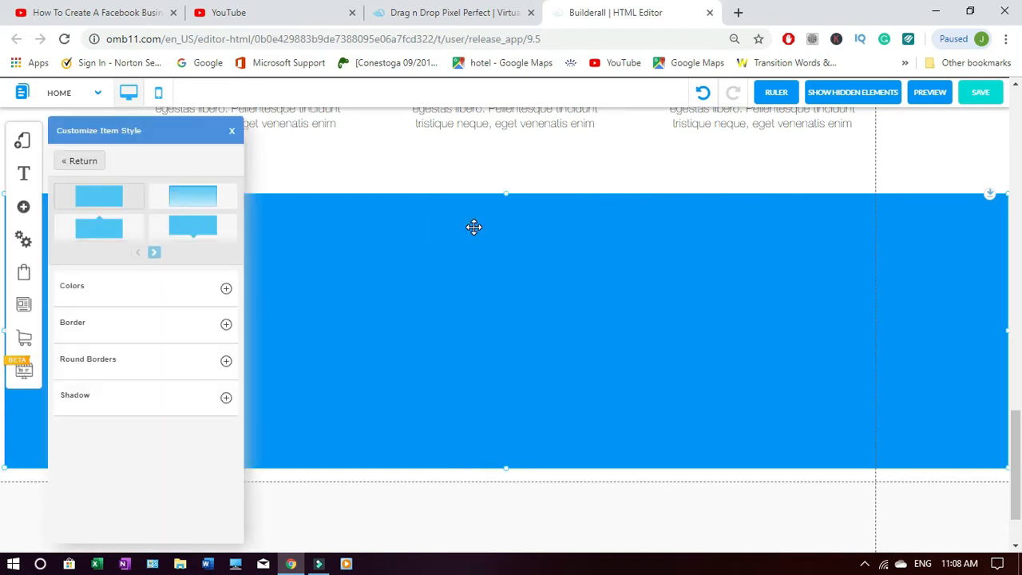
click(227, 290)
click(220, 365)
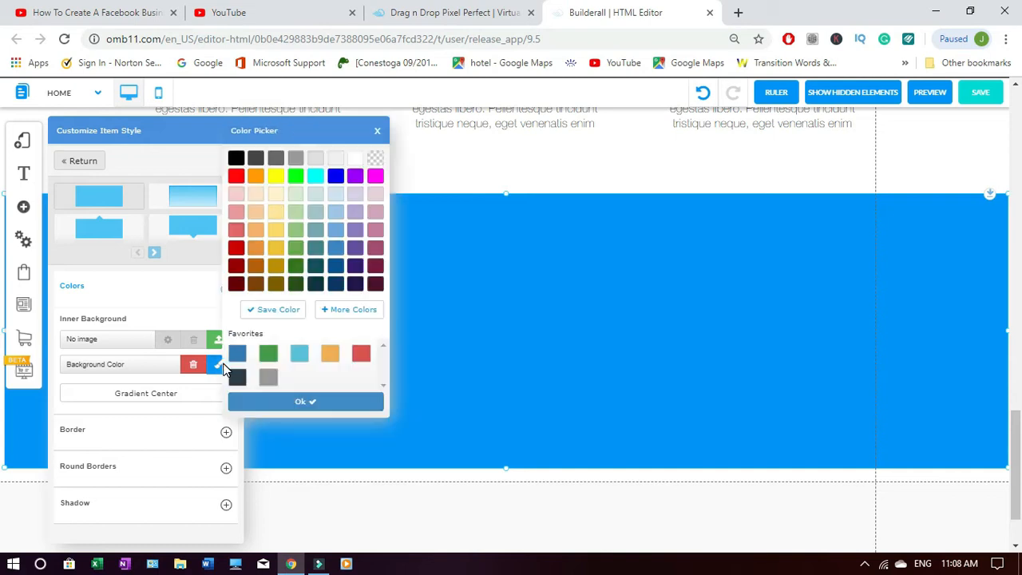
click(354, 164)
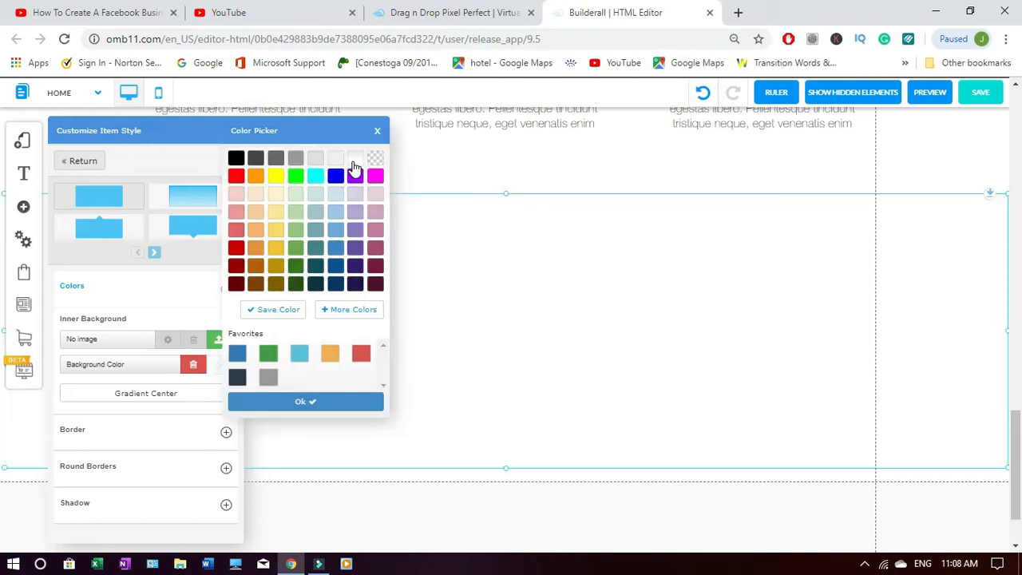
click(331, 401)
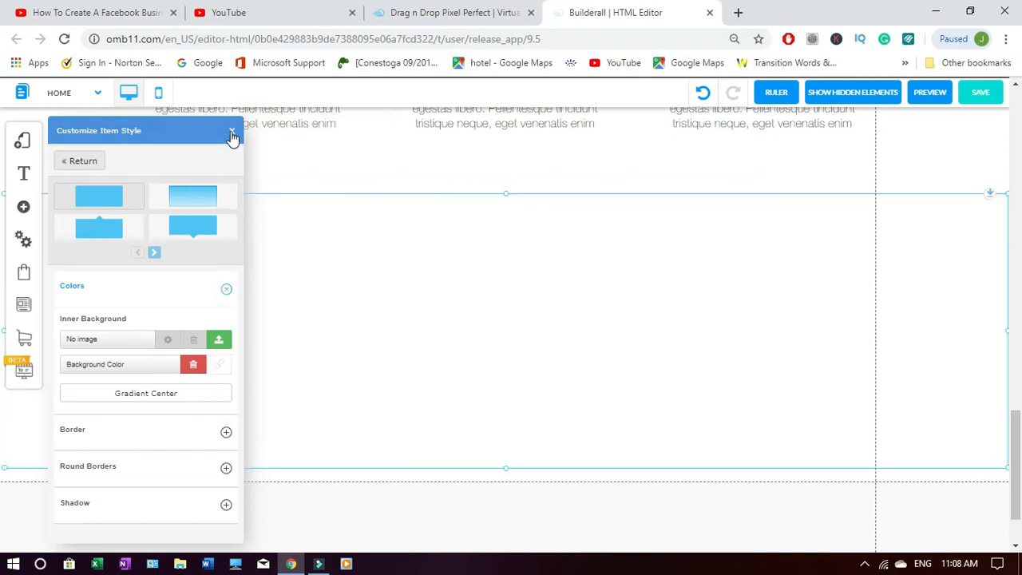
click(232, 131)
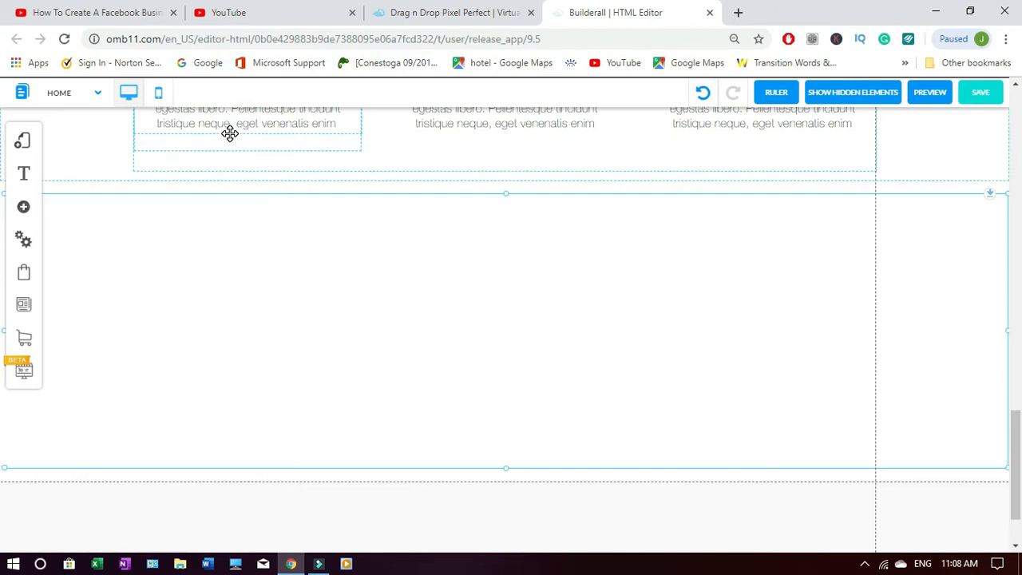
click(994, 94)
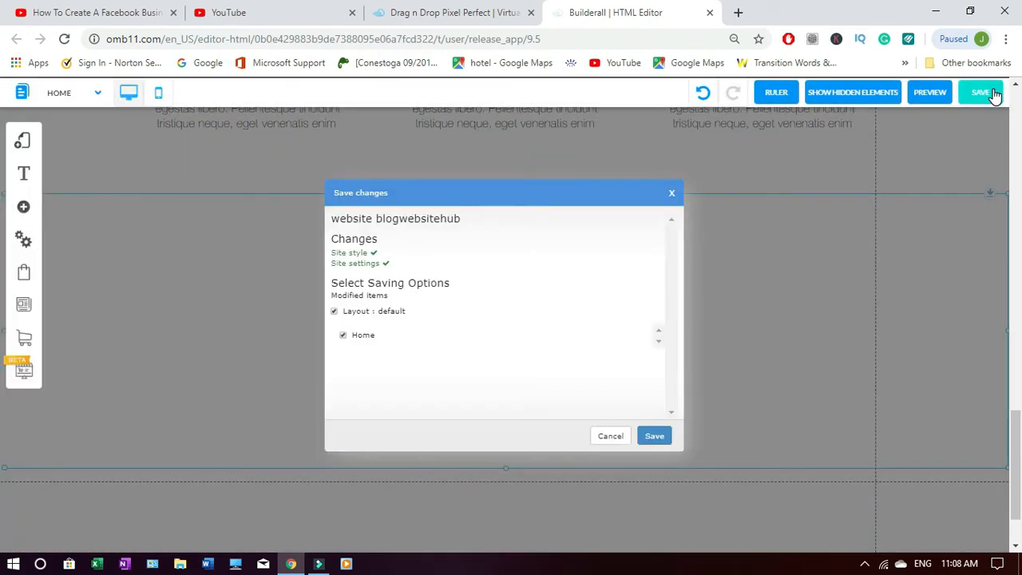
- Confirm saving the Home page changes and dismiss the saved notice
click(653, 436)
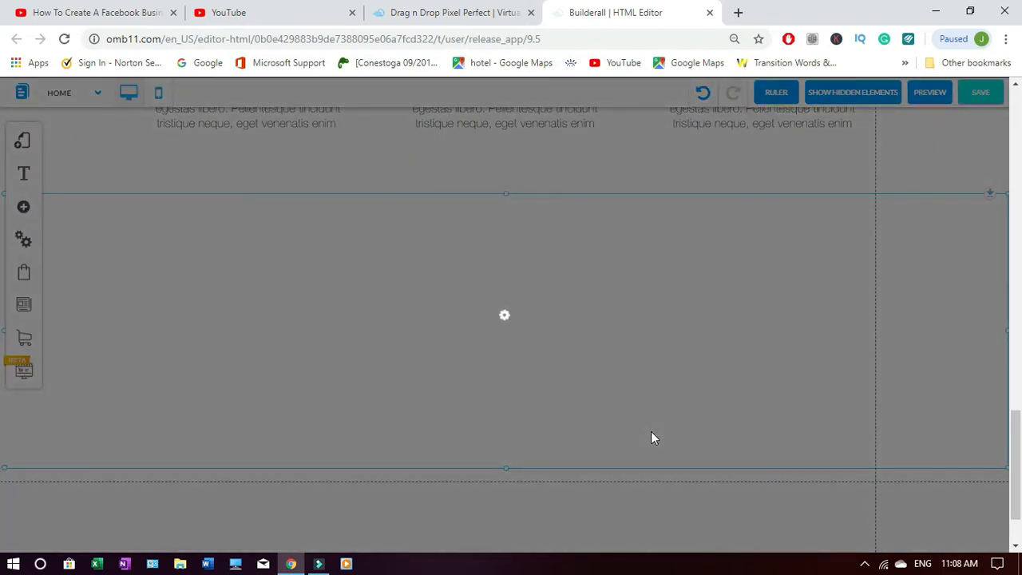
click(580, 289)
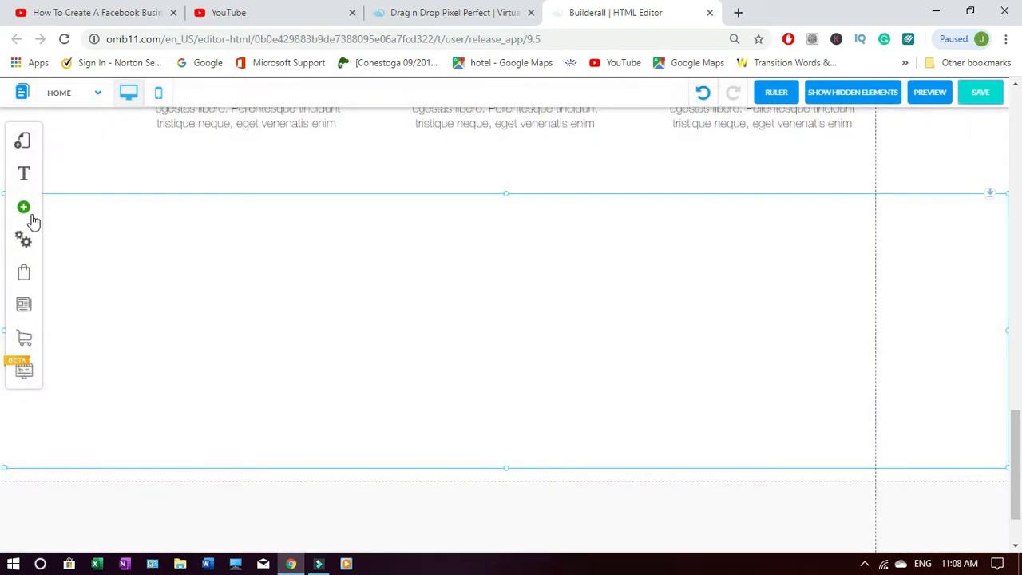
click(24, 210)
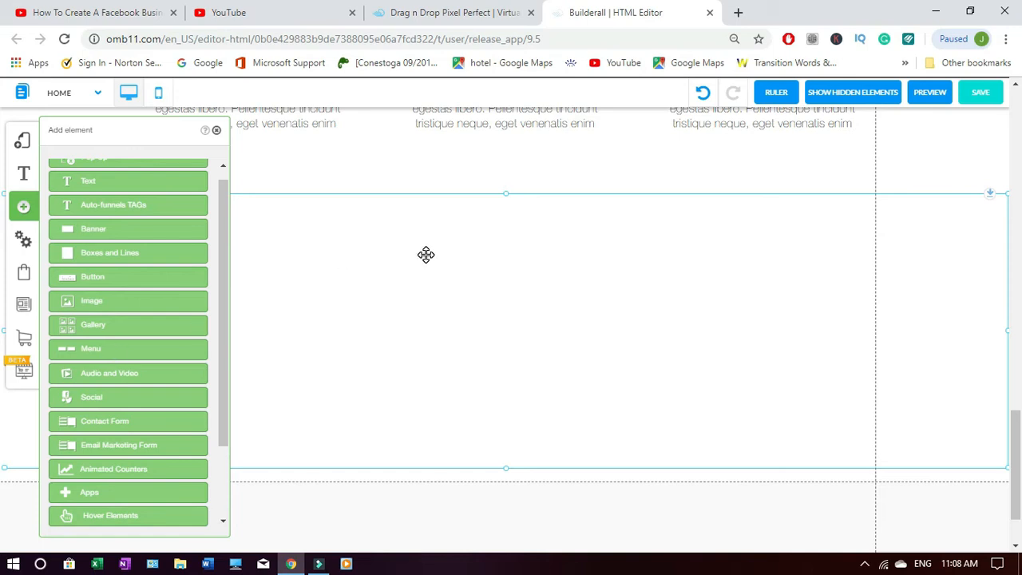
click(219, 129)
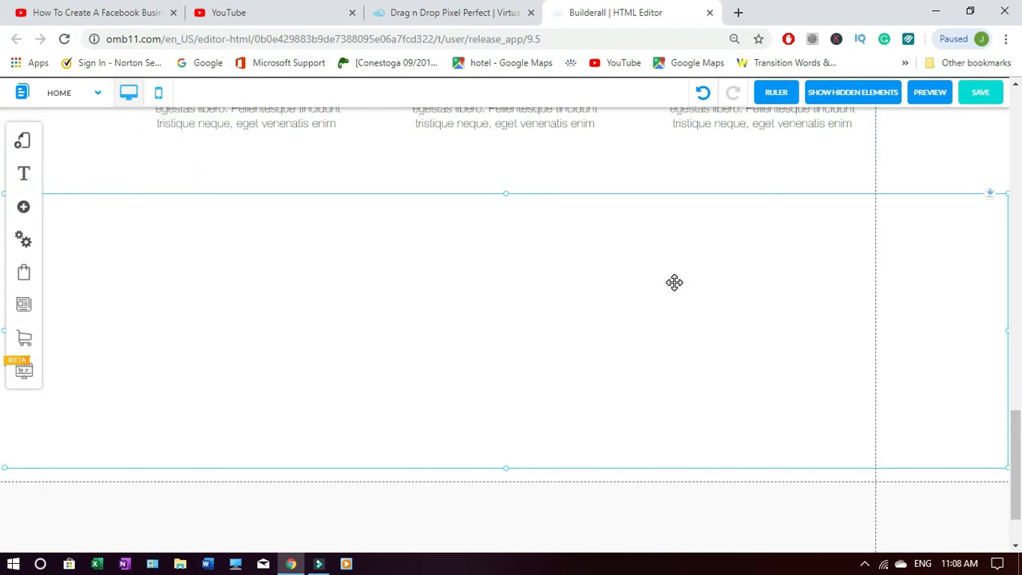
mouse_move(1019, 444)
mouse_down()
mouse_move(1019, 136)
mouse_move(1019, 464)
mouse_up()
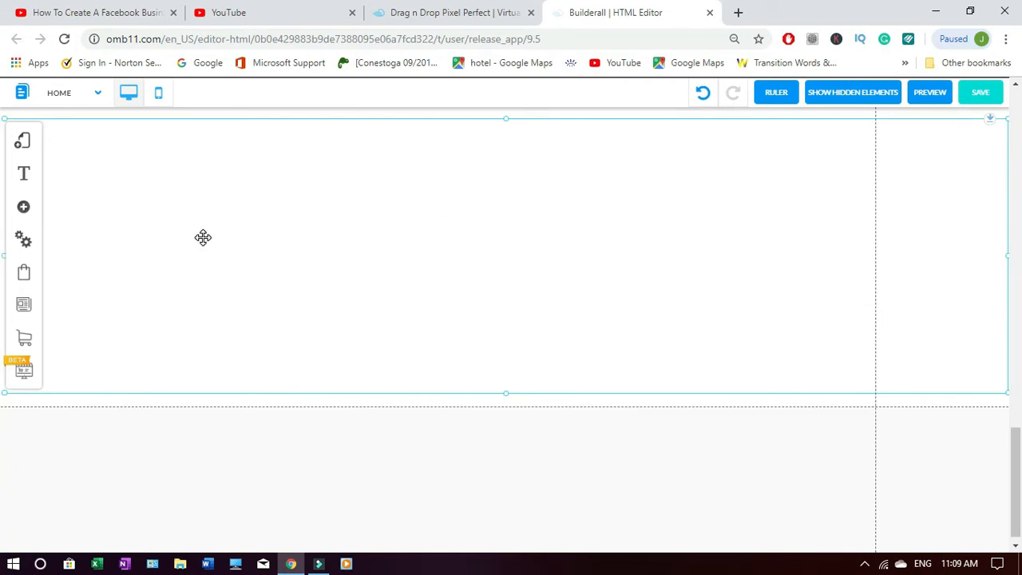
- Insert the sunset landscape image and move it to the white section's top-left
click(24, 207)
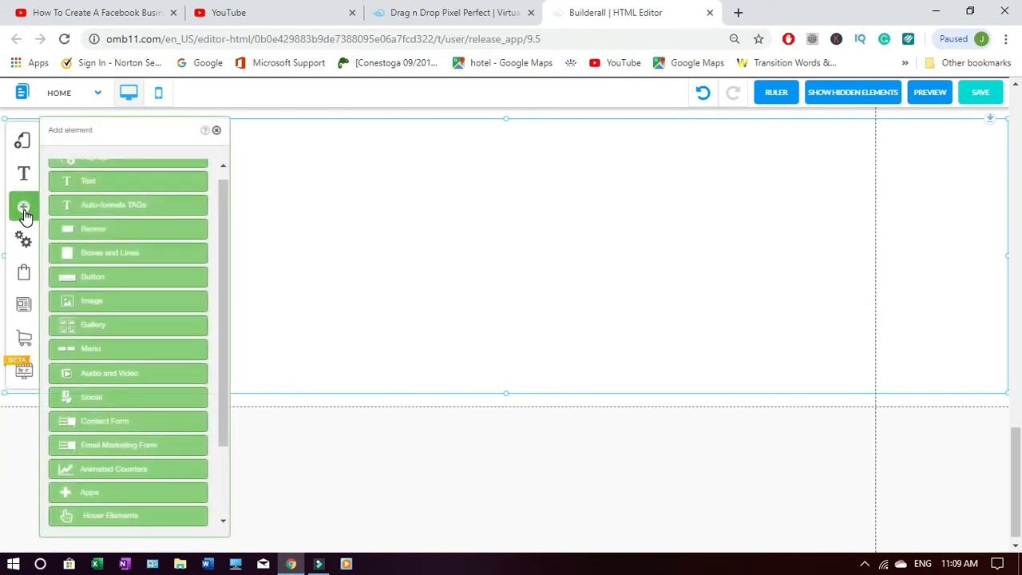
click(117, 306)
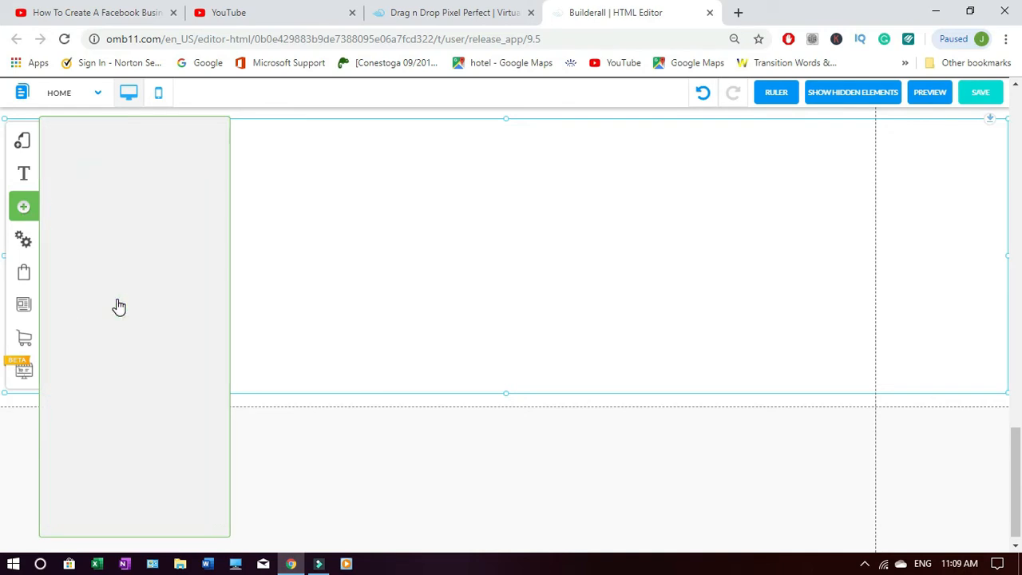
click(124, 247)
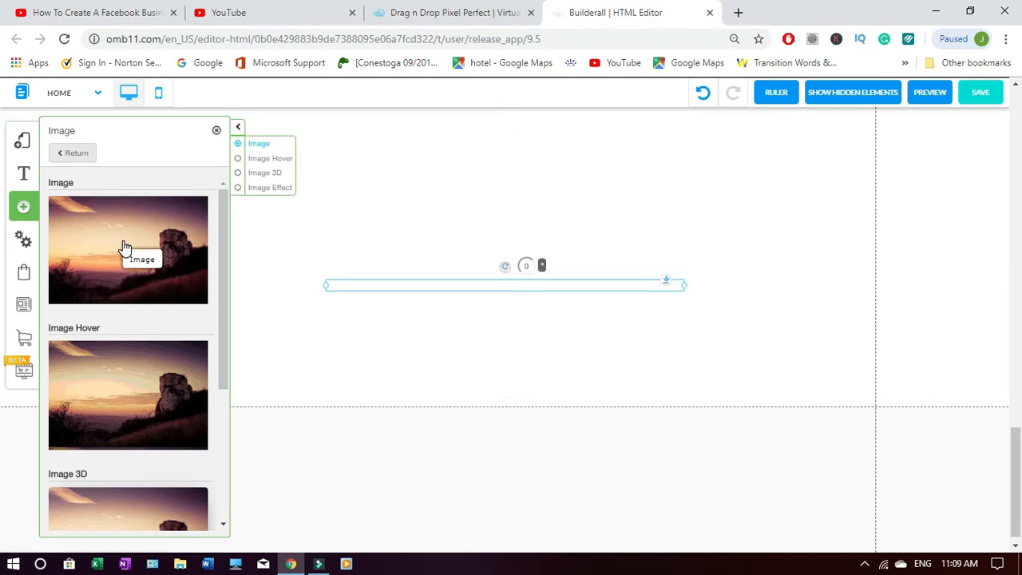
click(215, 131)
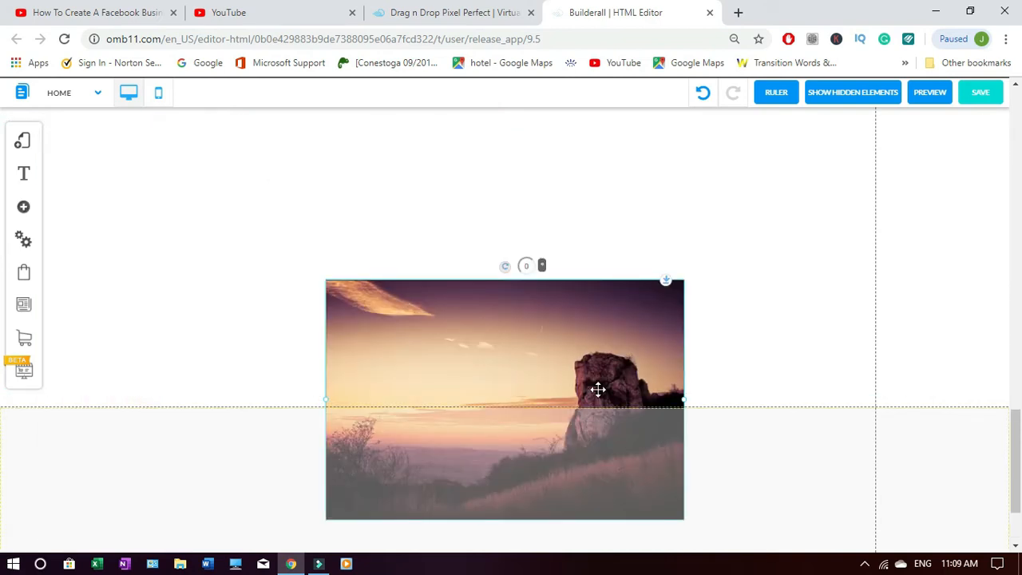
drag(593, 344, 328, 214)
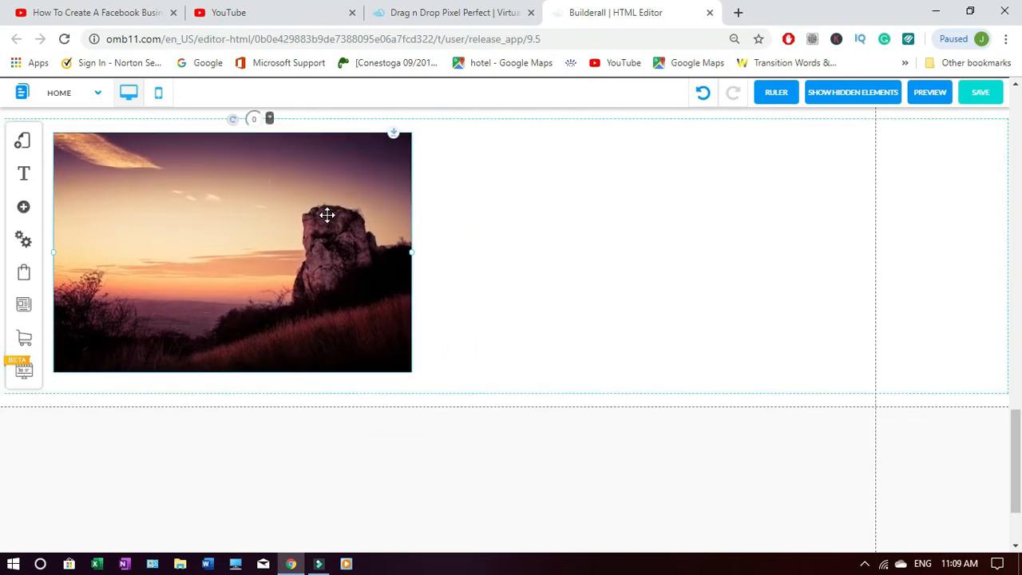
click(23, 206)
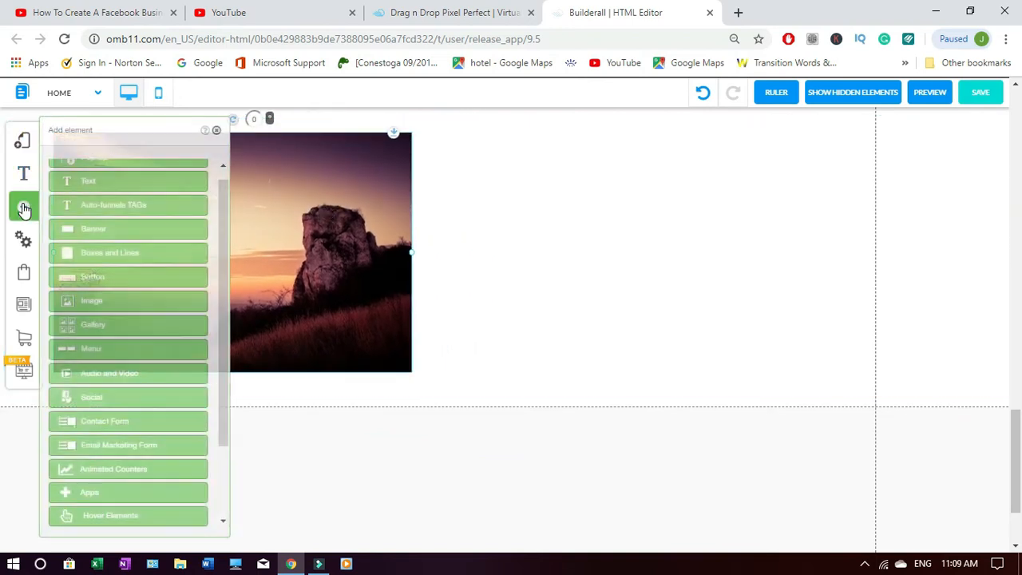
- Add an H3 Lorem Ipsum title to the right of the image, level with its top
click(92, 183)
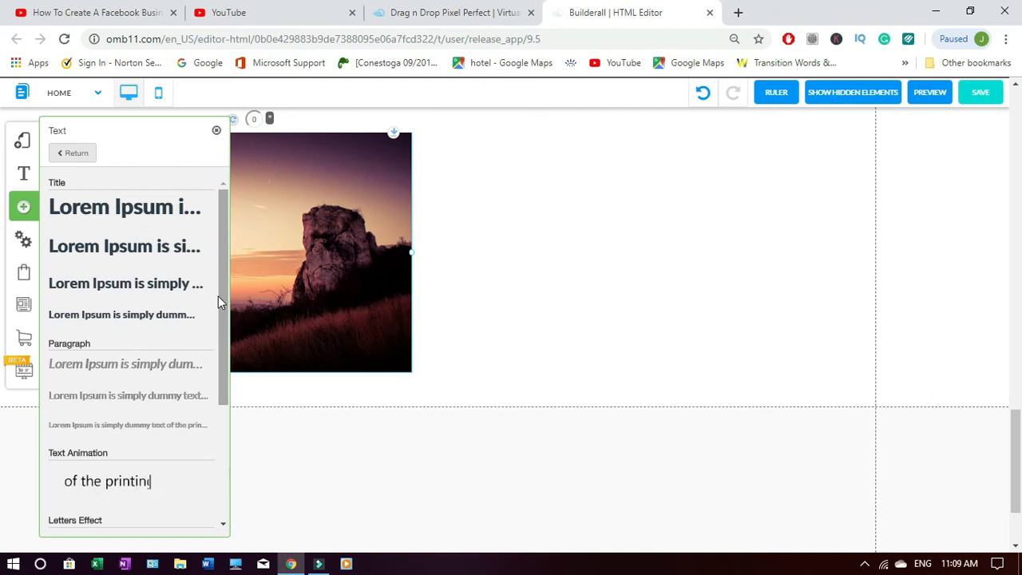
click(104, 289)
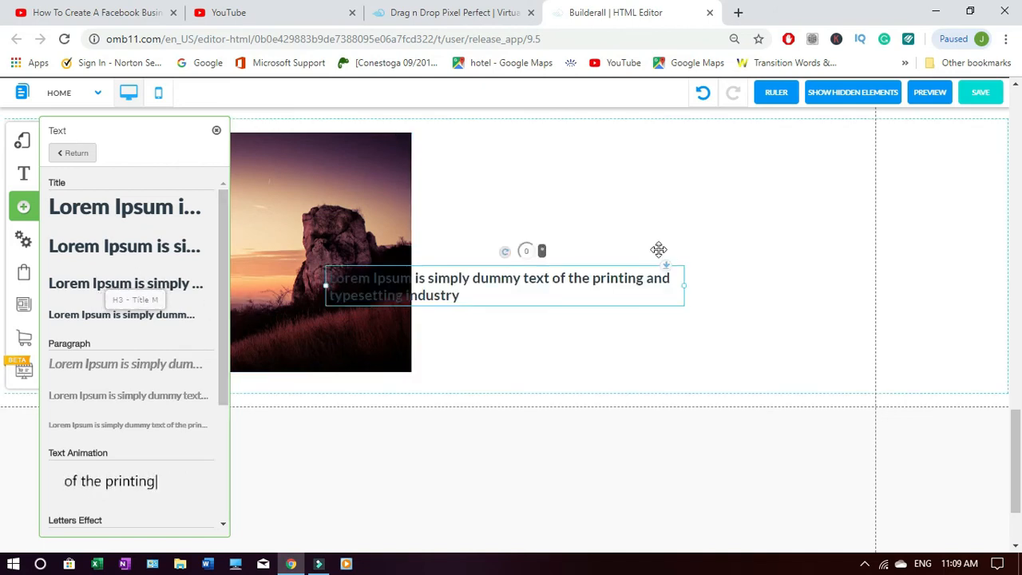
drag(645, 250, 701, 160)
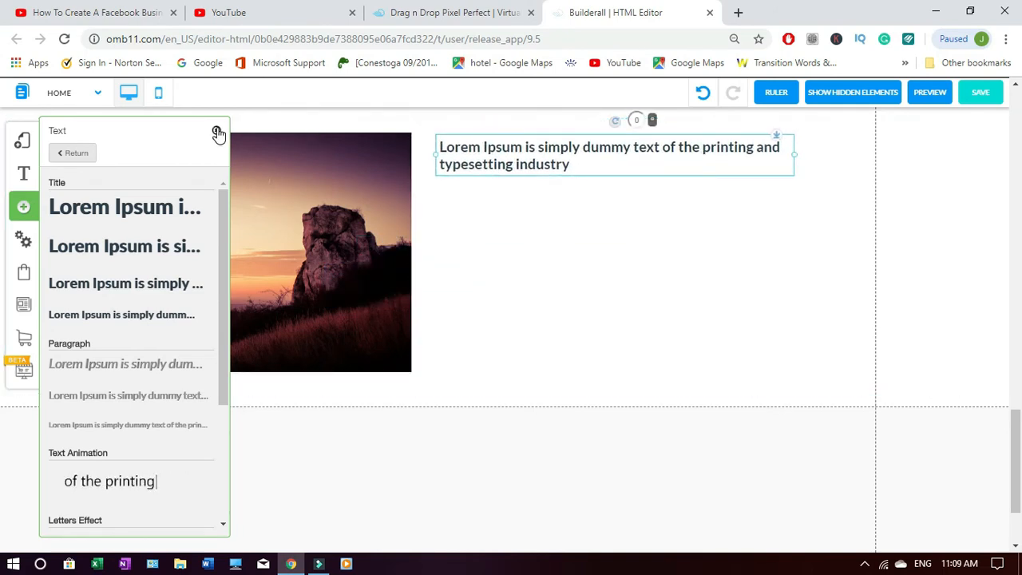
click(216, 130)
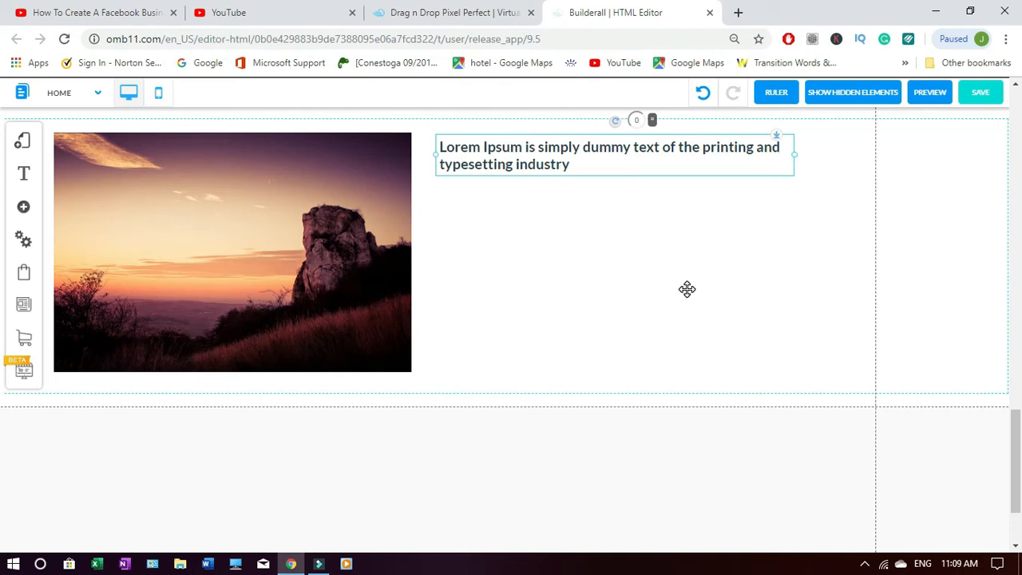
click(24, 210)
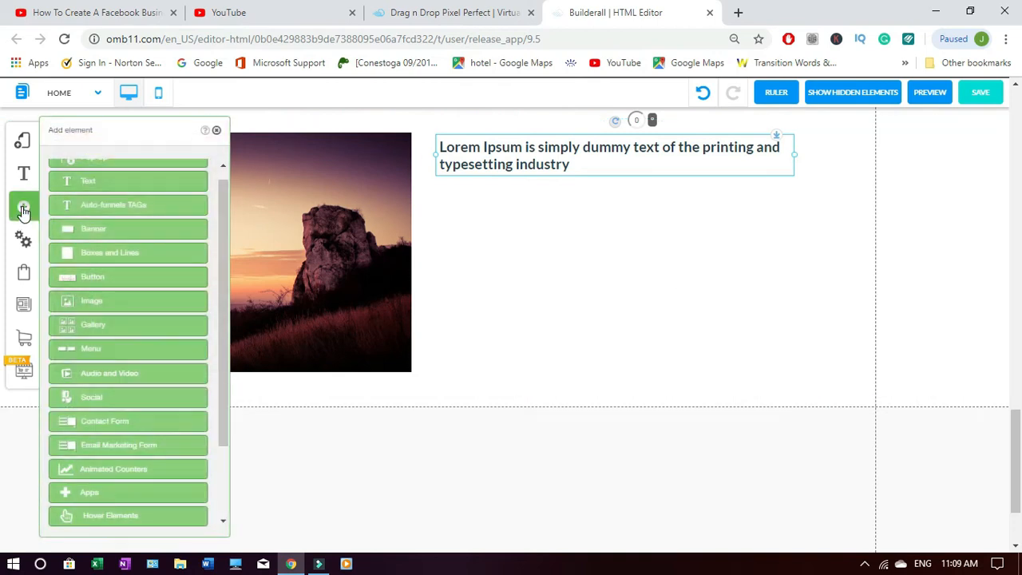
click(216, 130)
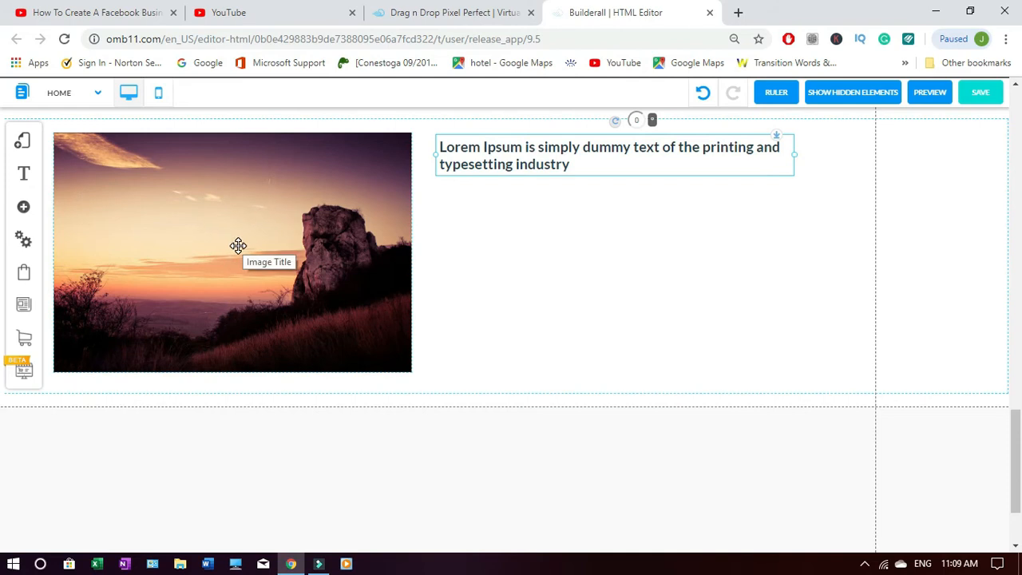
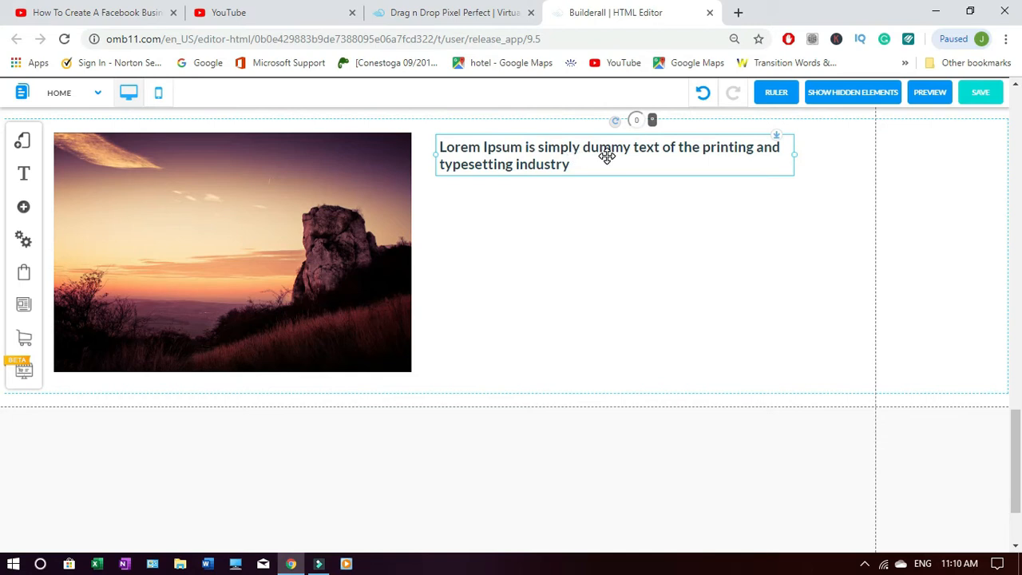
- Open the Add element panel from the plus icon in the left toolbar
click(23, 209)
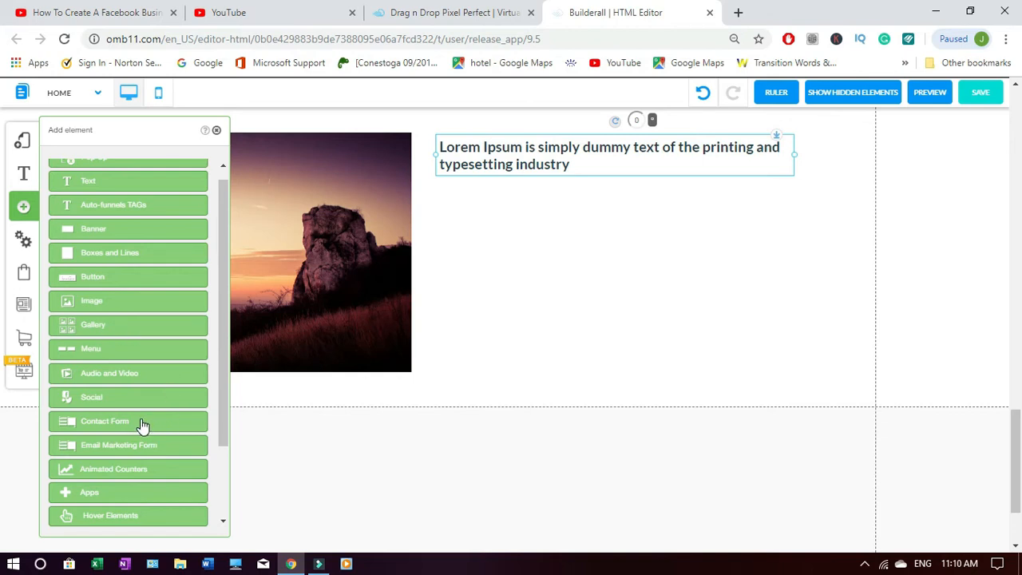
- Insert the first Email Marketing optin form template and place it under the Lorem Ipsum headline
click(130, 450)
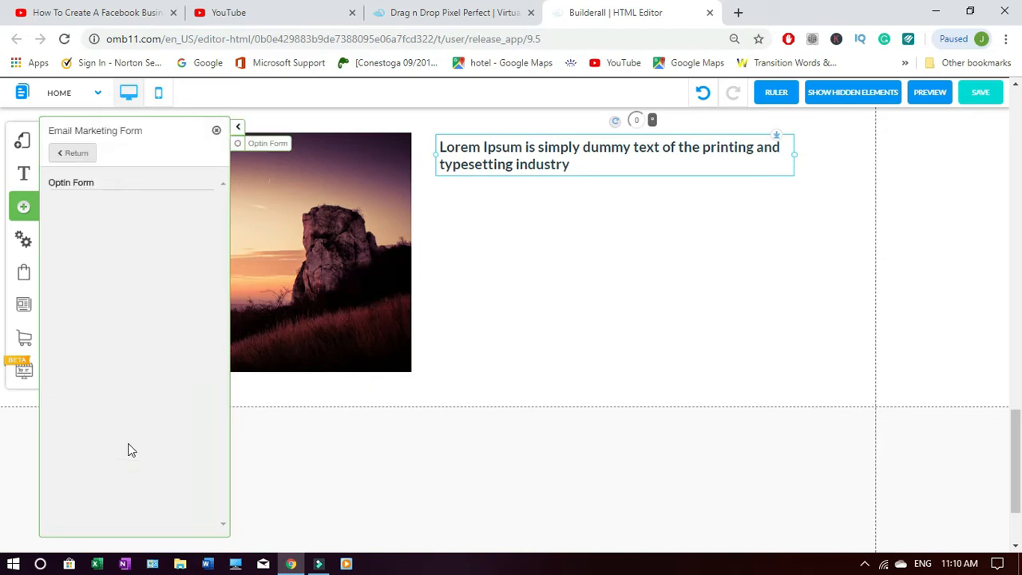
click(142, 223)
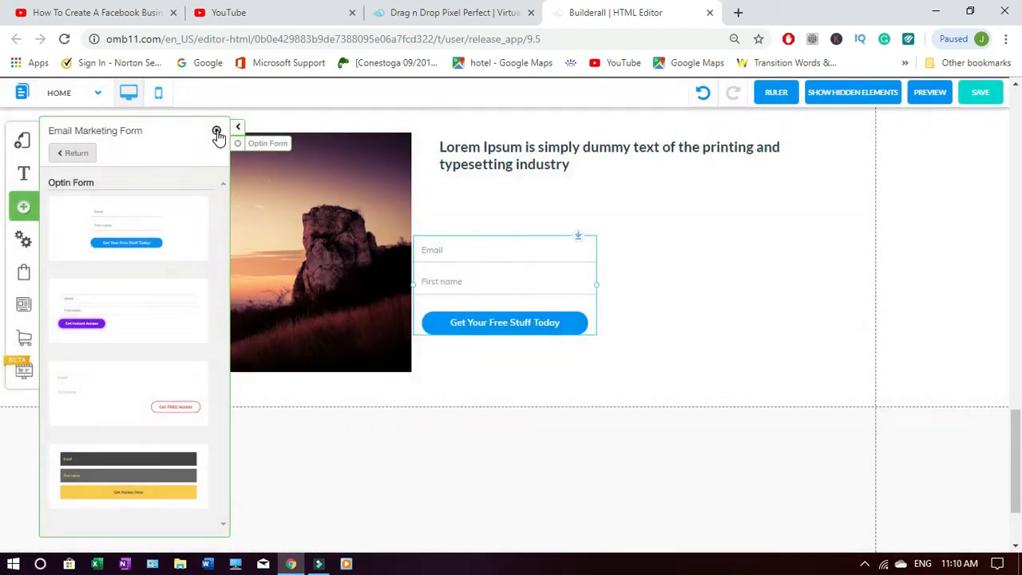
click(216, 131)
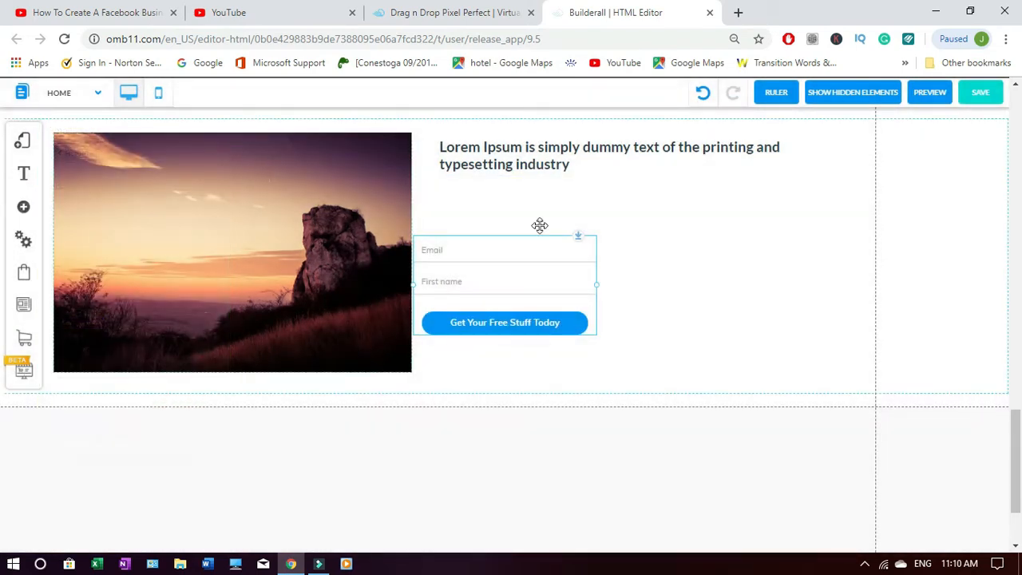
drag(541, 271, 669, 304)
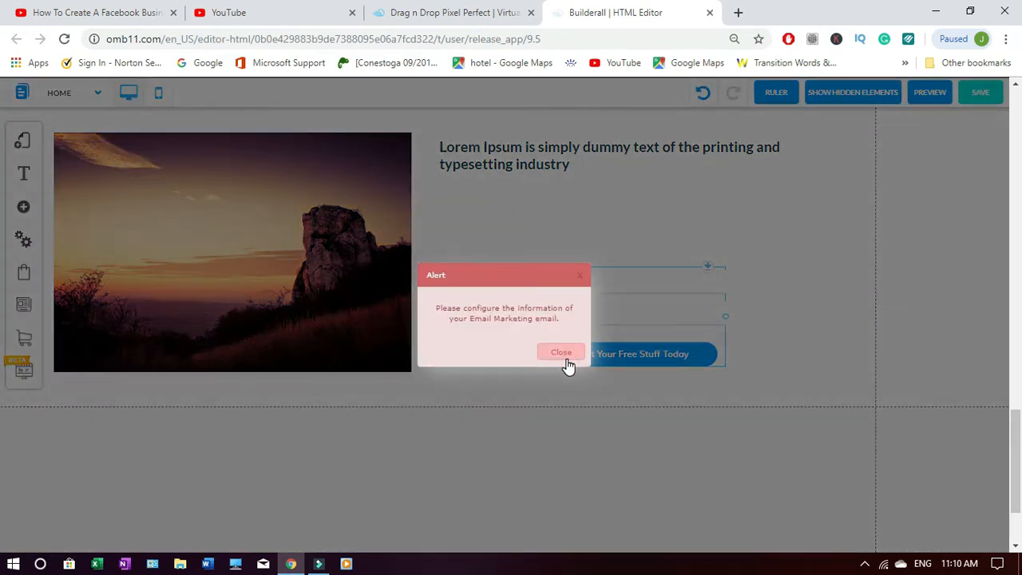
click(562, 353)
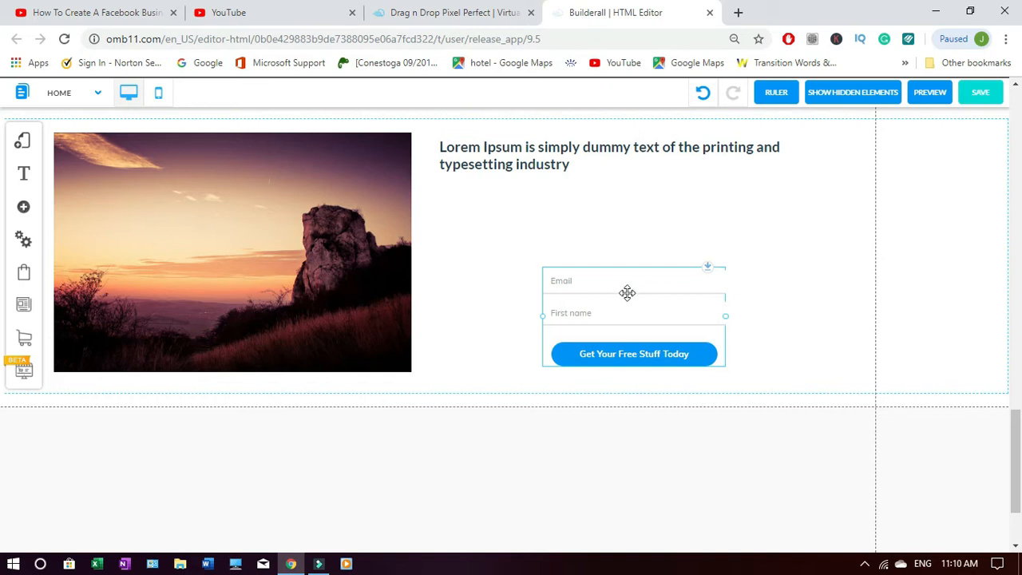
mouse_move(1020, 440)
mouse_down()
mouse_move(1020, 405)
mouse_move(1020, 421)
mouse_up()
drag(3, 429, 4, 426)
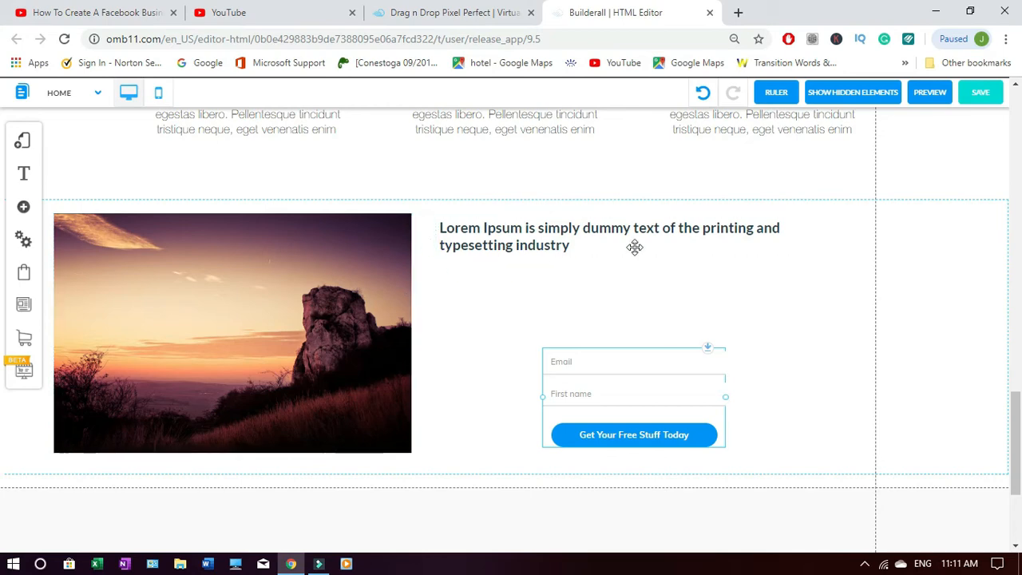
mouse_move(1020, 459)
mouse_down()
mouse_move(990, 258)
mouse_move(991, 176)
mouse_move(1015, 269)
mouse_move(1020, 456)
mouse_up()
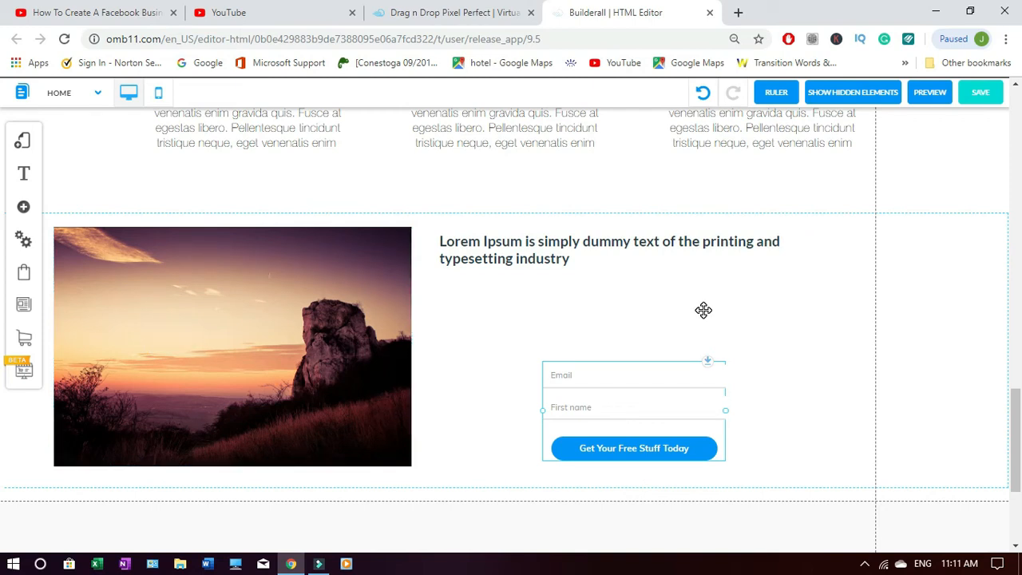
- Delete the sunset image, the Lorem Ipsum headline and the signup form
click(267, 315)
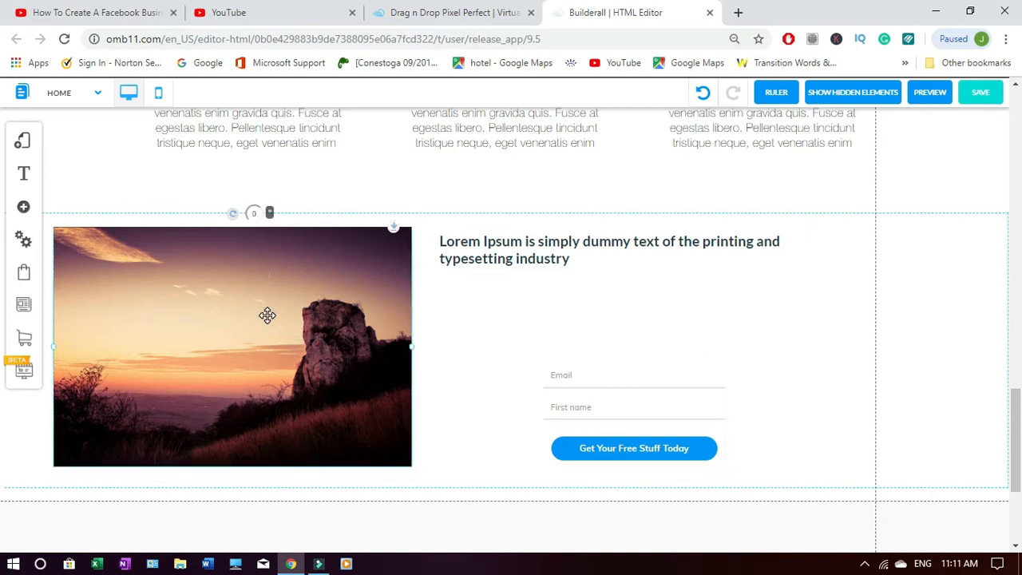
key(Delete)
click(460, 266)
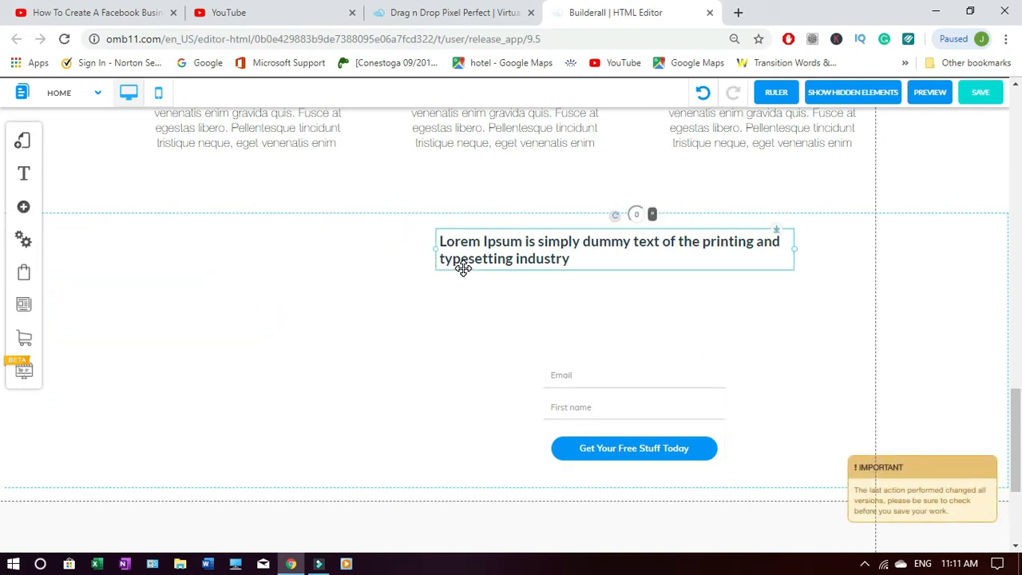
key(Delete)
click(601, 380)
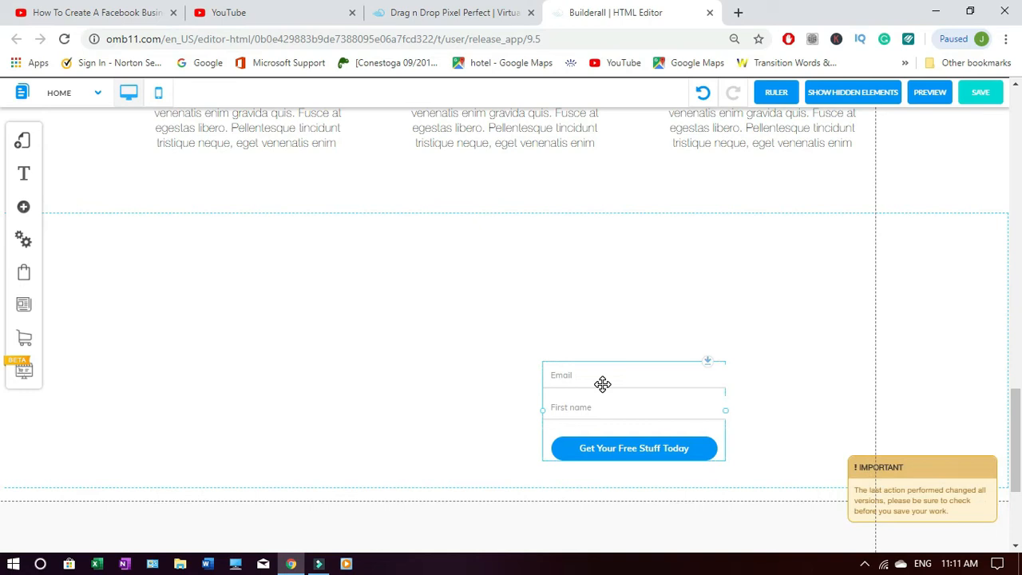
key(Delete)
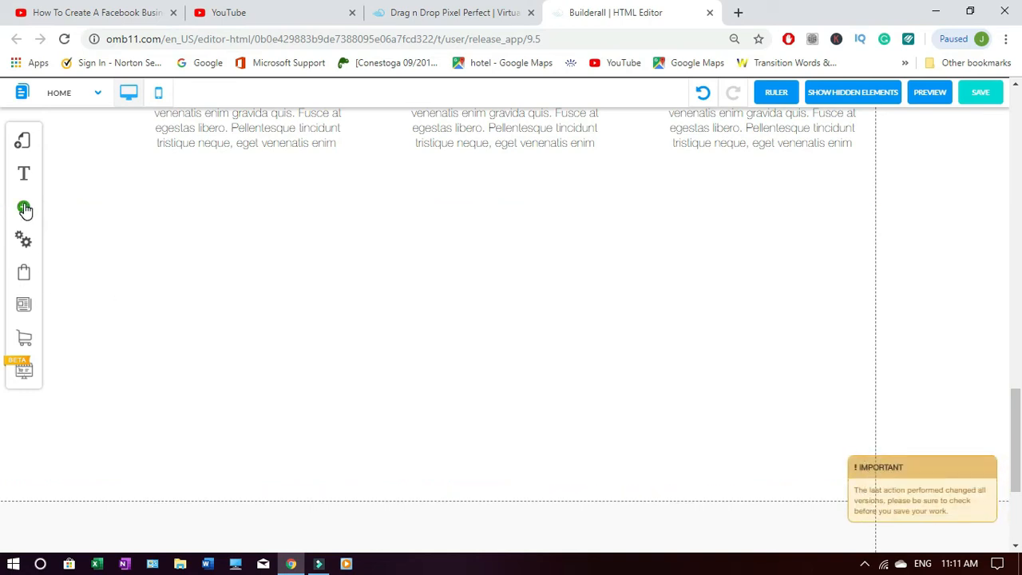
- Add a Standard (Pagination) image gallery from the Gallery elements
click(24, 208)
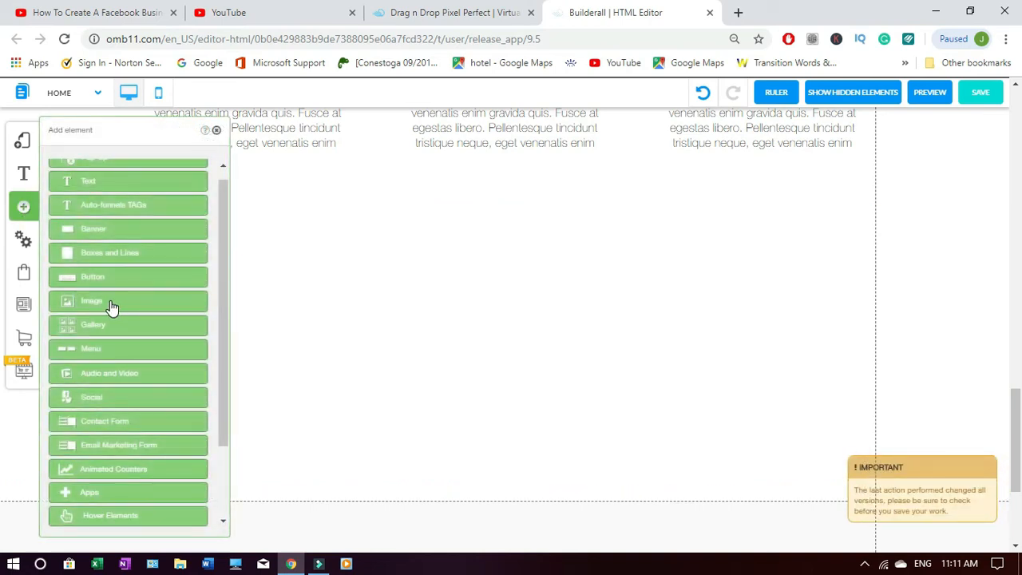
click(103, 329)
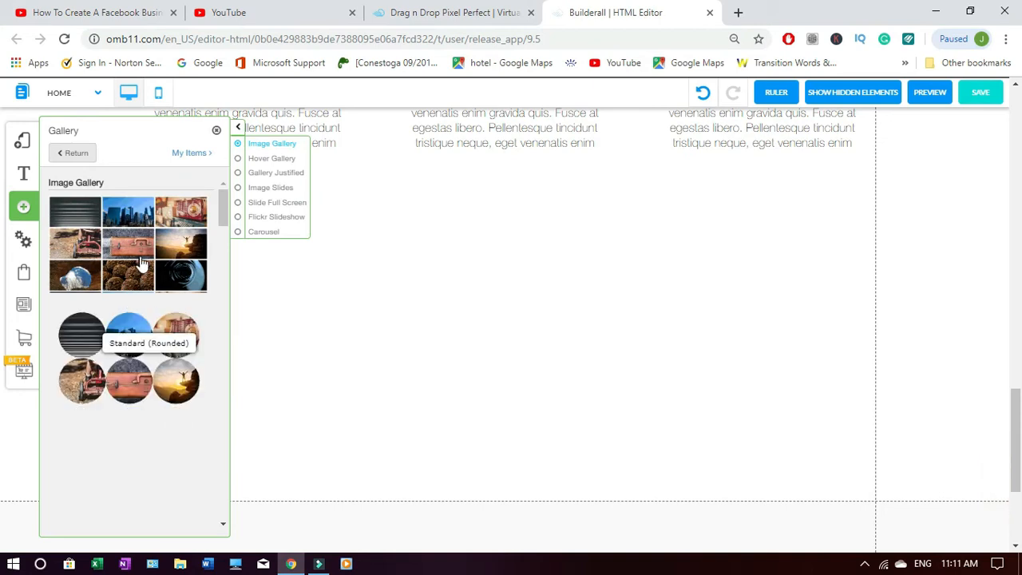
mouse_move(222, 227)
mouse_down()
mouse_move(227, 254)
mouse_move(227, 241)
mouse_up()
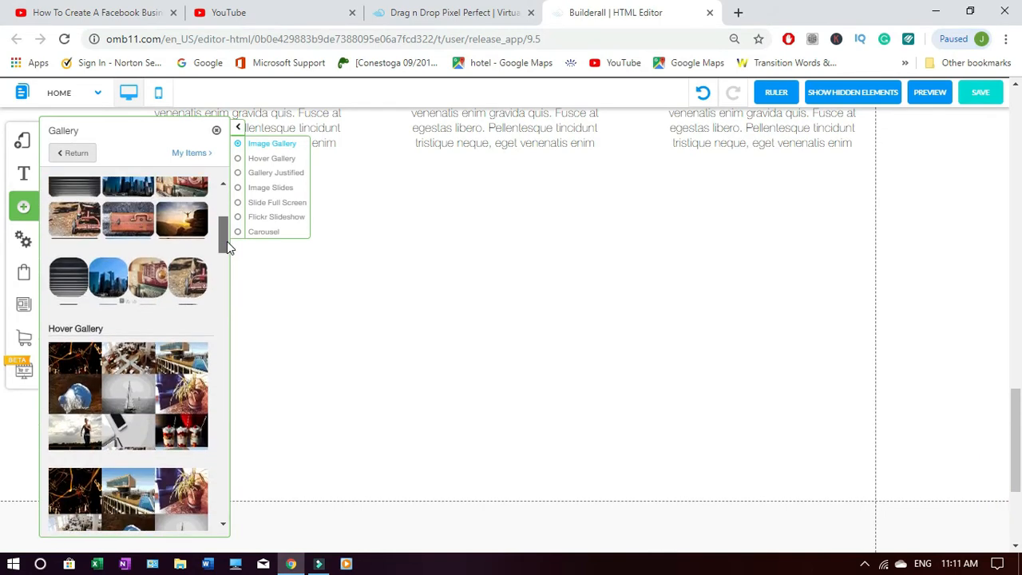
click(116, 285)
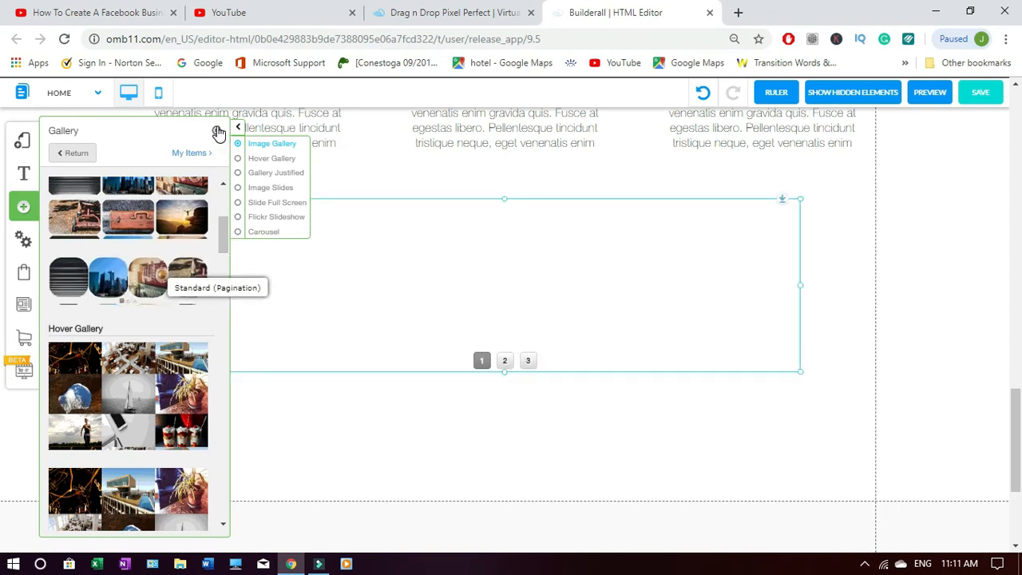
click(216, 134)
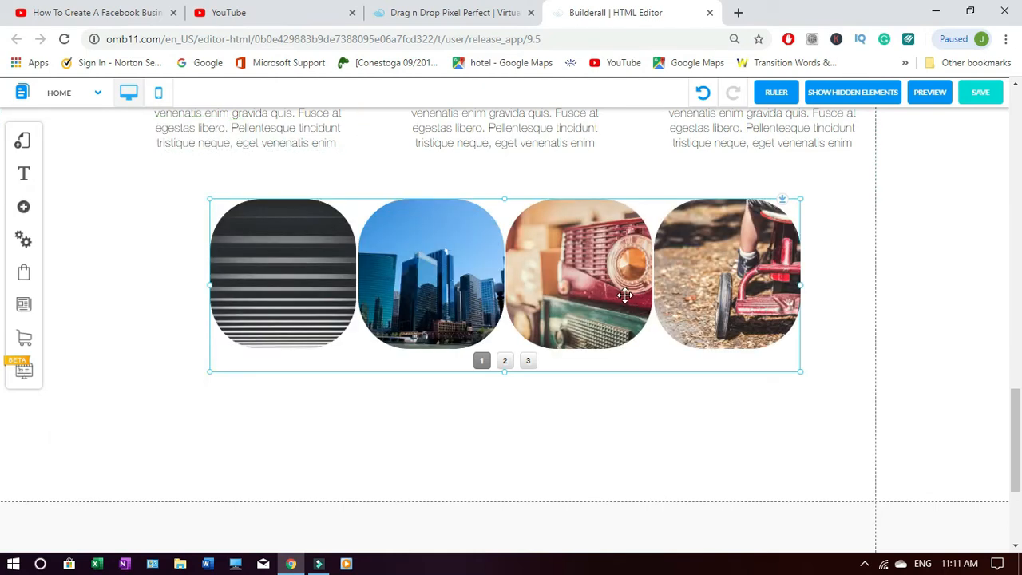
- Move the gallery down into the empty section and adjust its width, leaving its configuration unchanged
double_click(570, 336)
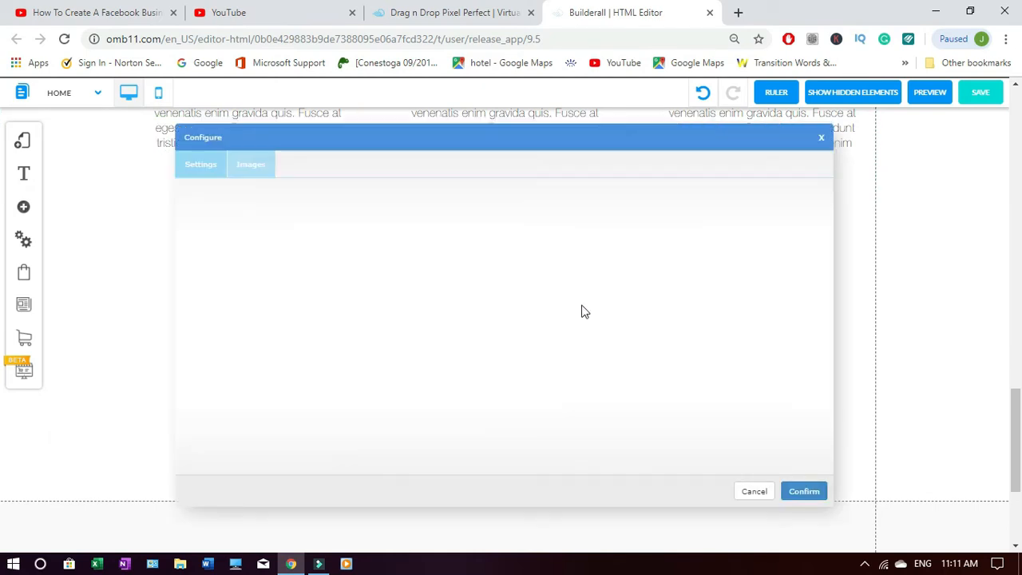
click(753, 490)
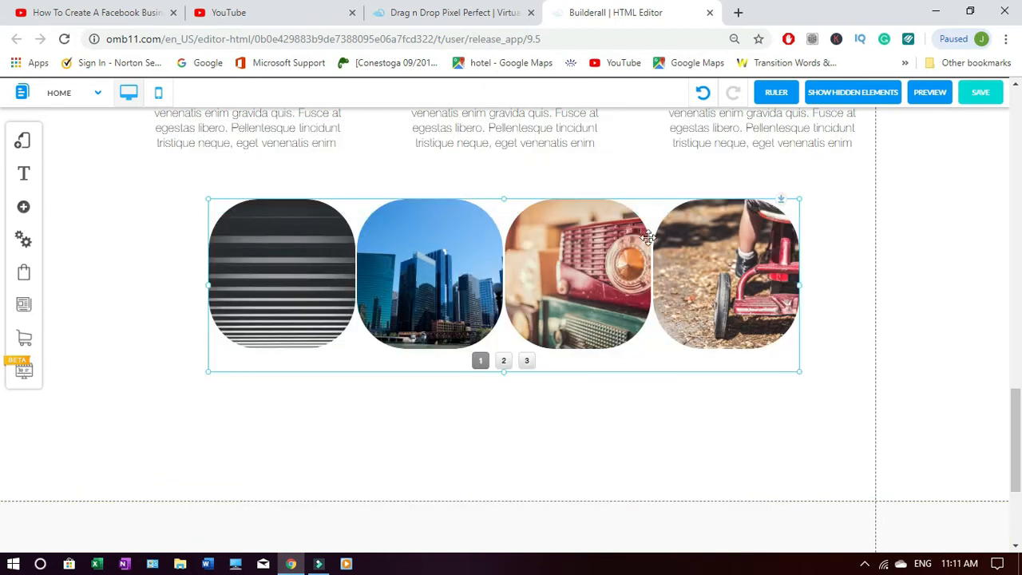
drag(651, 213, 630, 242)
drag(781, 320, 876, 326)
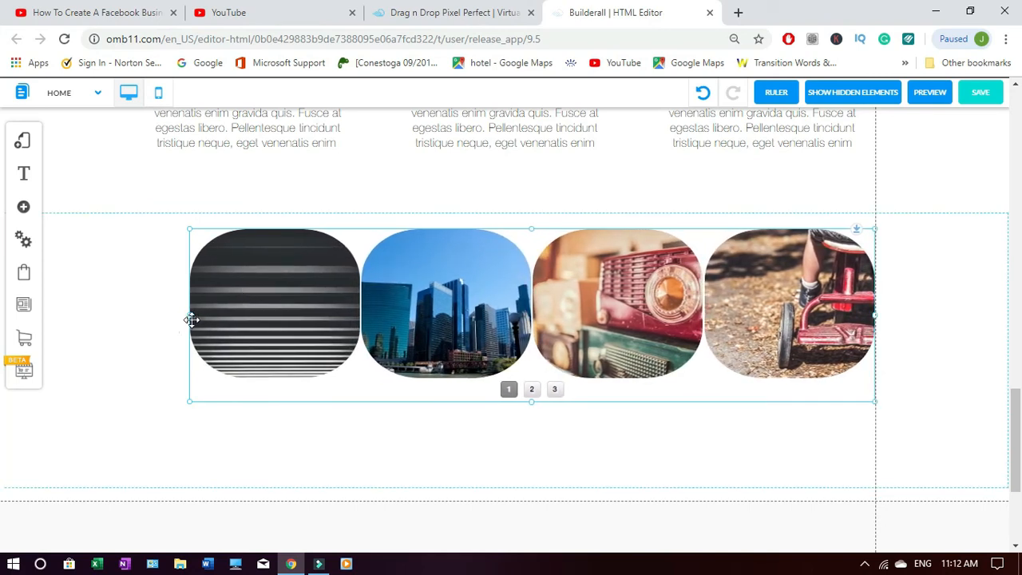
drag(189, 319, 140, 322)
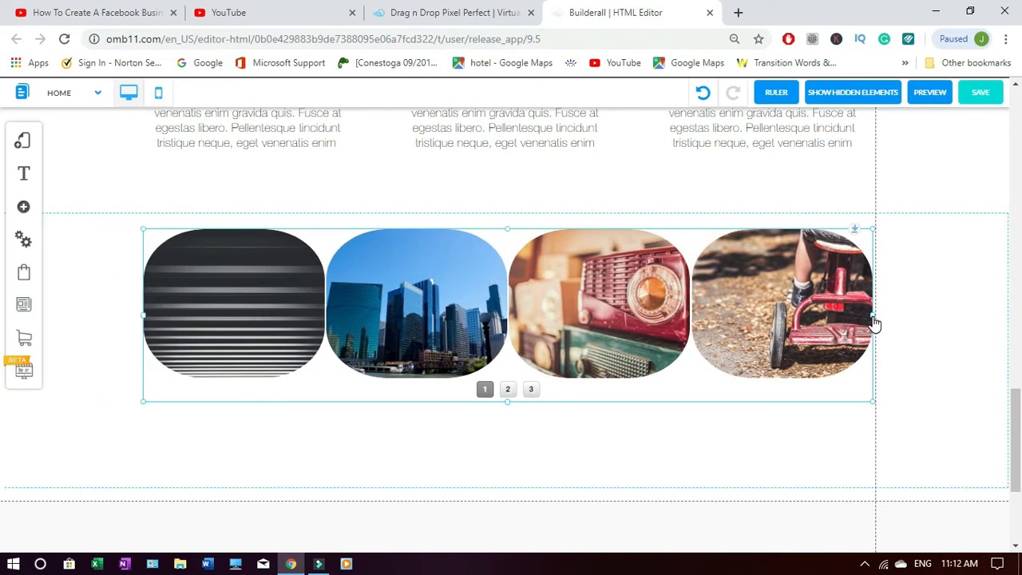
drag(854, 316, 782, 320)
double_click(572, 316)
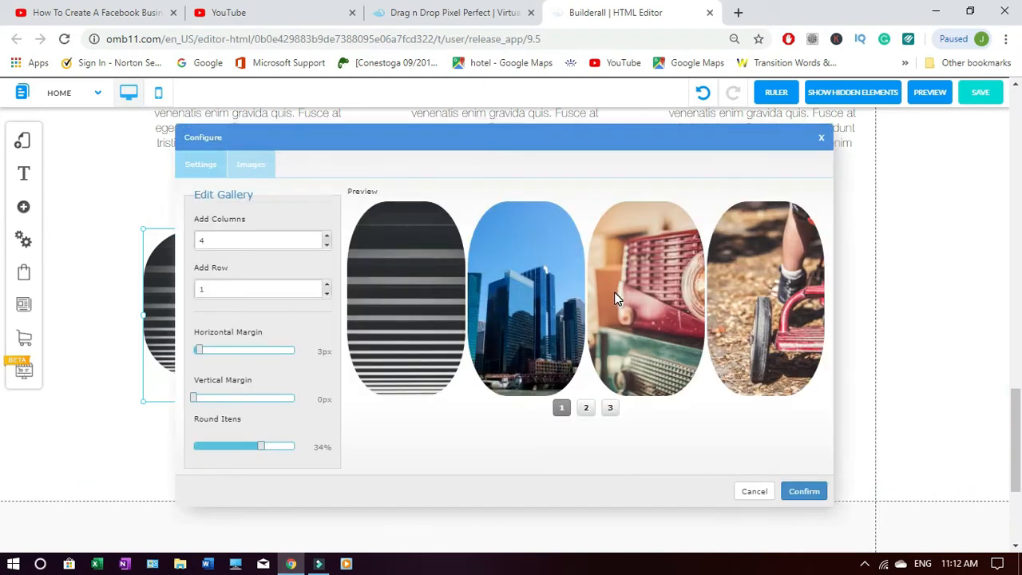
click(755, 492)
drag(542, 316, 549, 294)
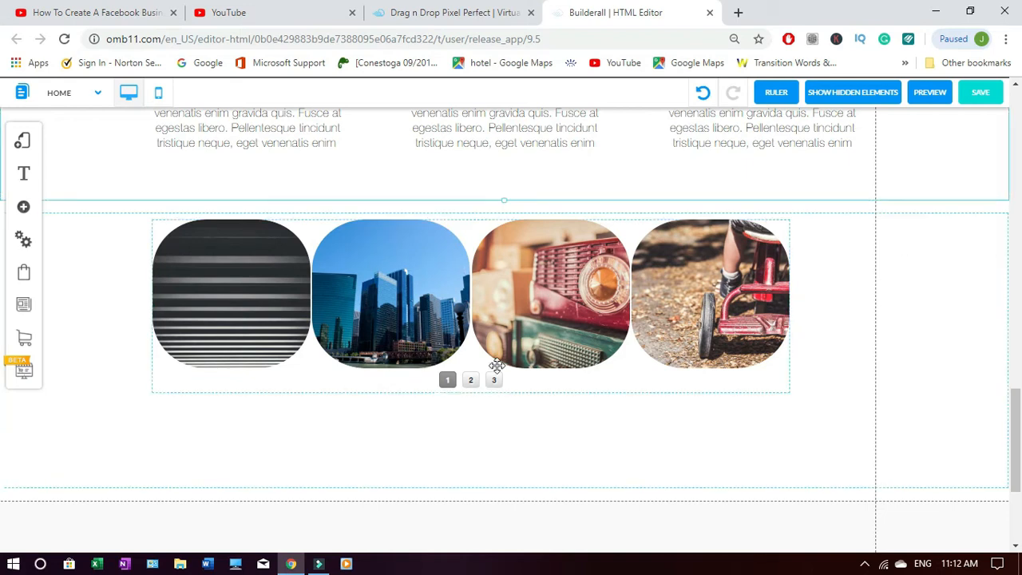
click(348, 318)
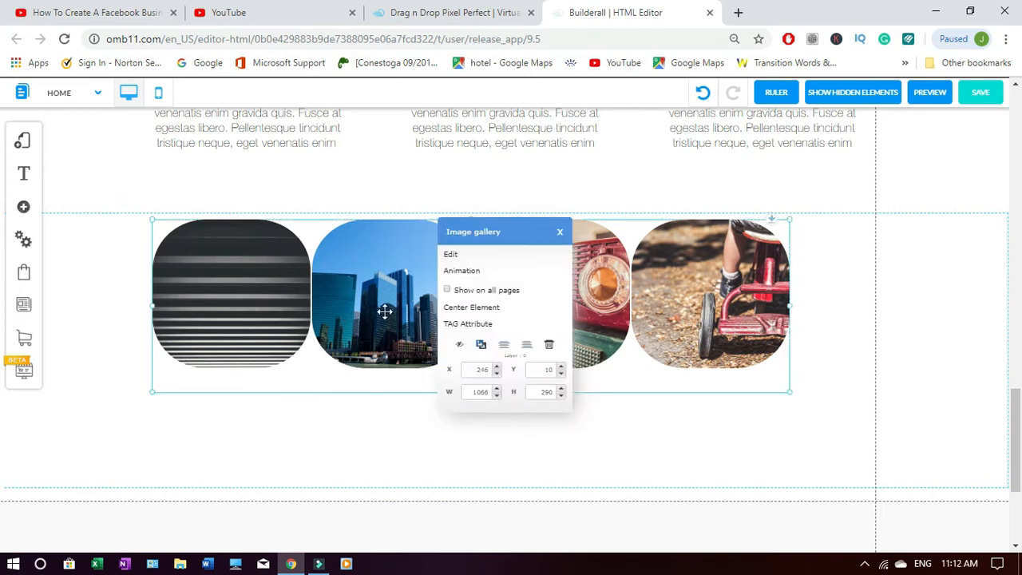
click(452, 254)
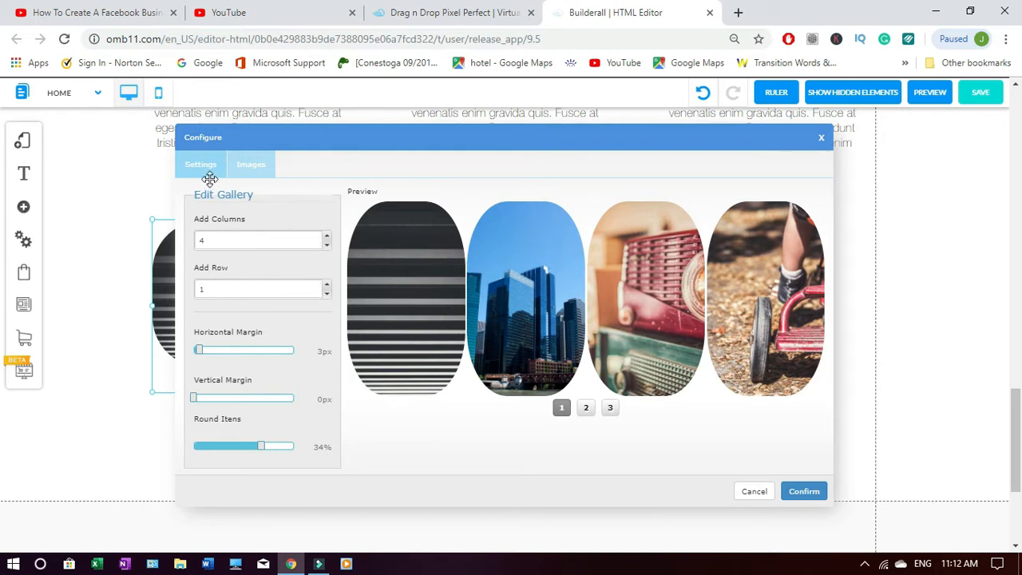
click(258, 168)
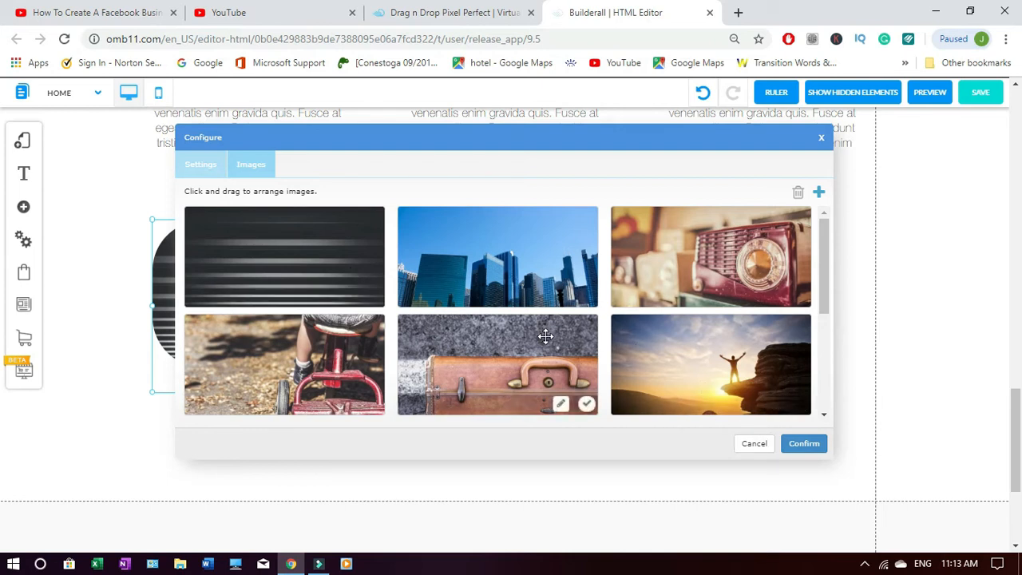
click(753, 445)
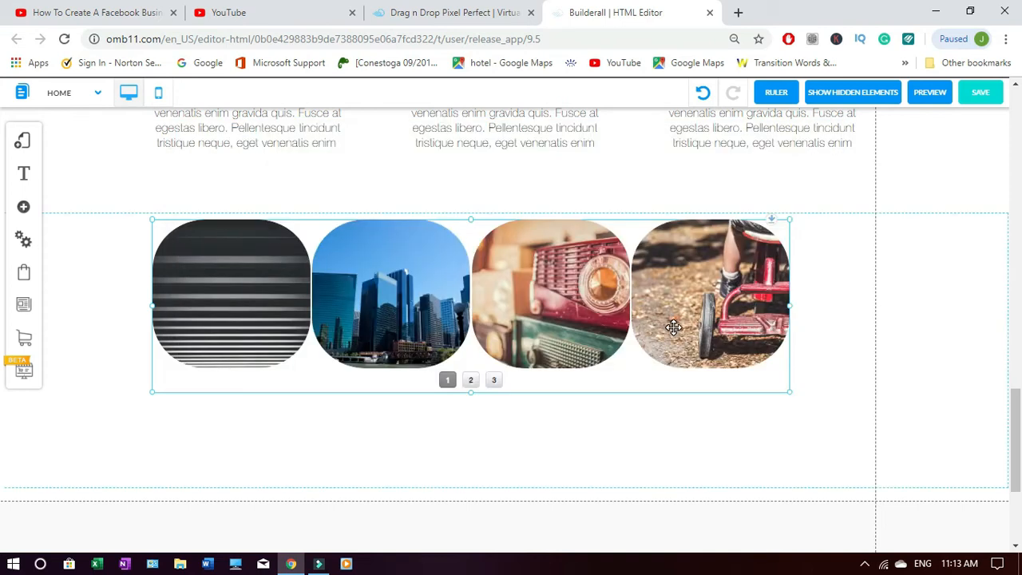
click(938, 270)
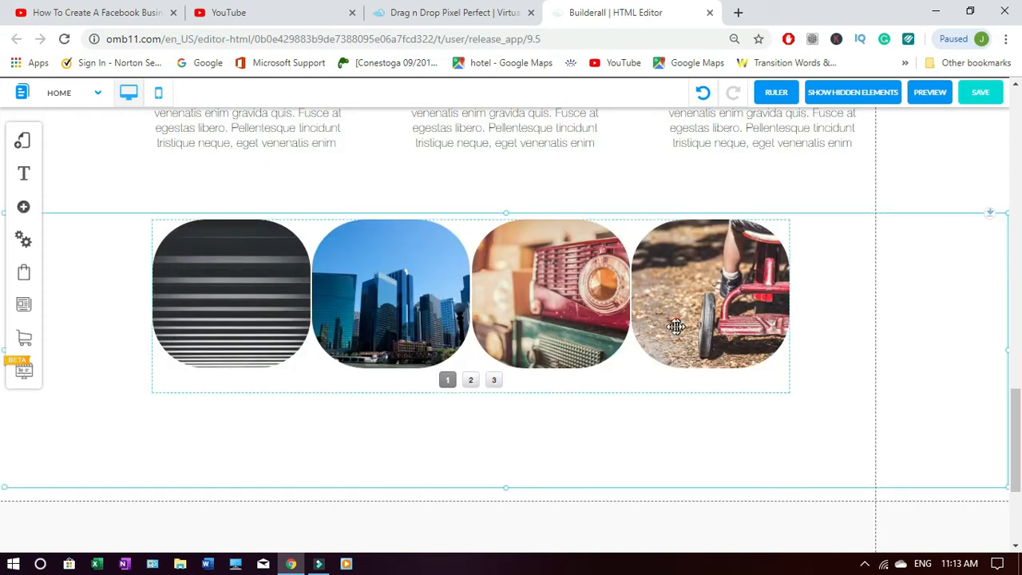
scroll(1019, 447, down, 3)
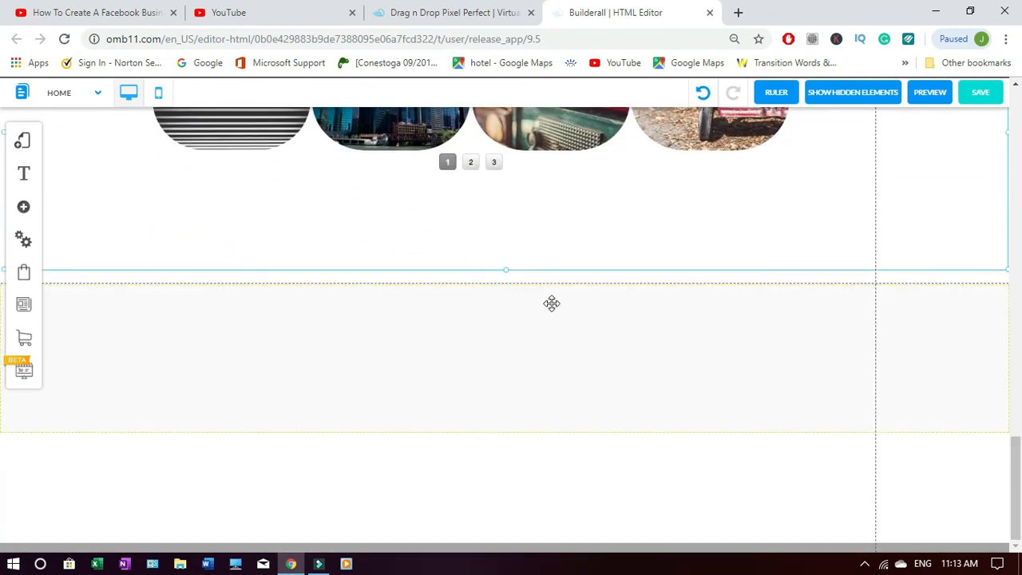
click(574, 489)
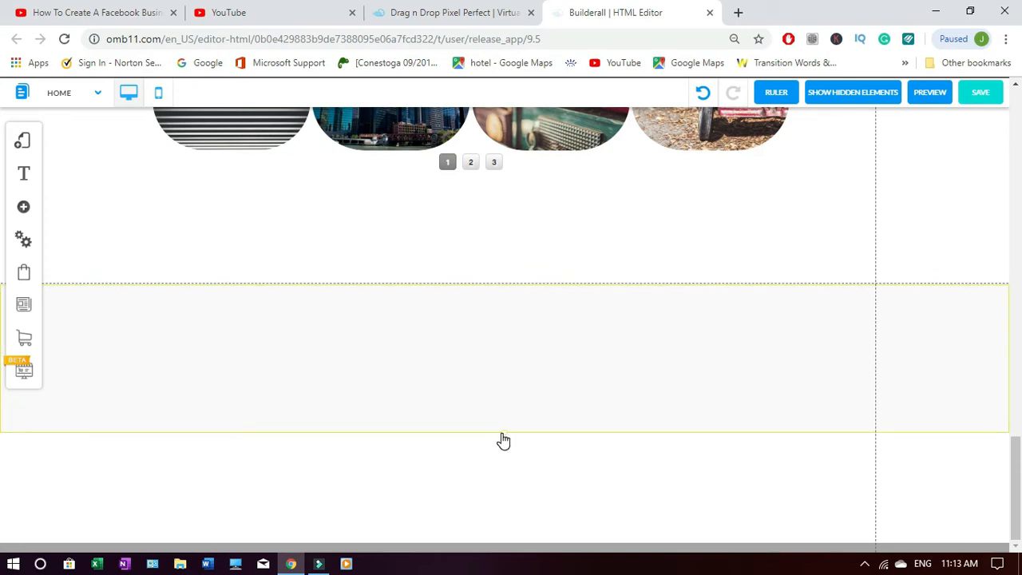
scroll(503, 488, up, 3)
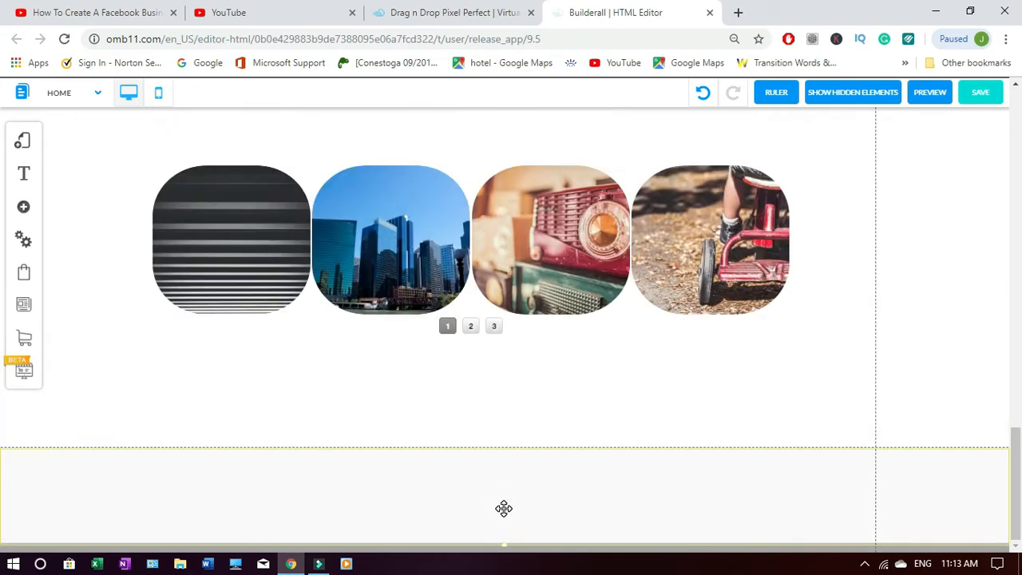
scroll(1015, 503, up, 1)
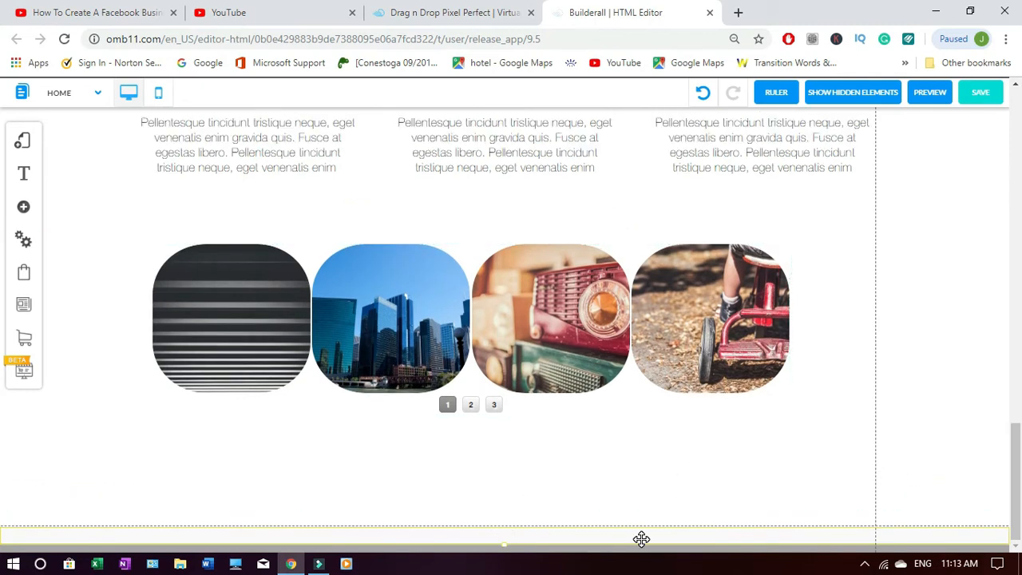
scroll(638, 529, up, 1)
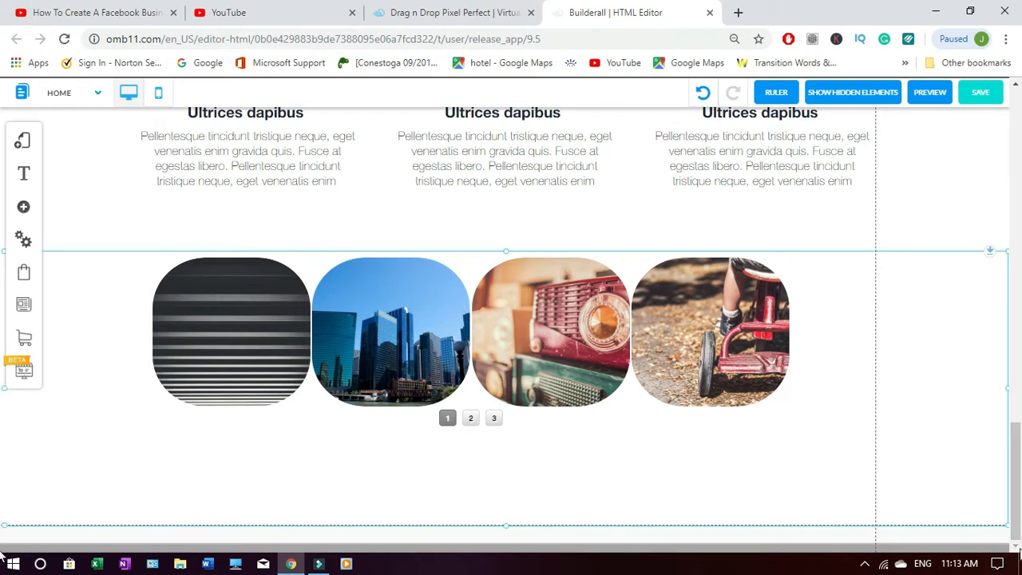
- Undo six recent edits to restore the narrower, centred gallery layout, then select the slider
click(701, 95)
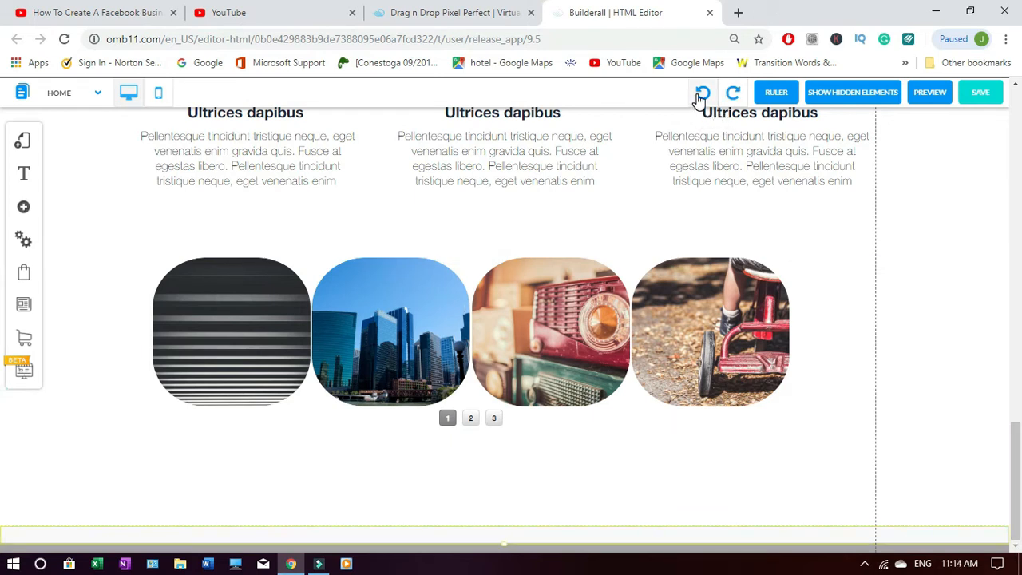
click(700, 95)
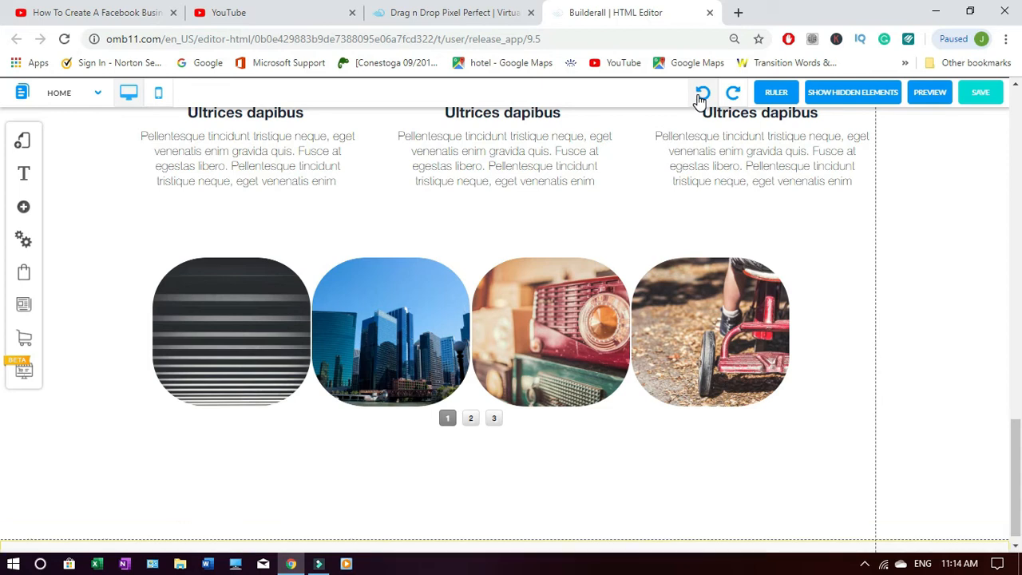
click(700, 95)
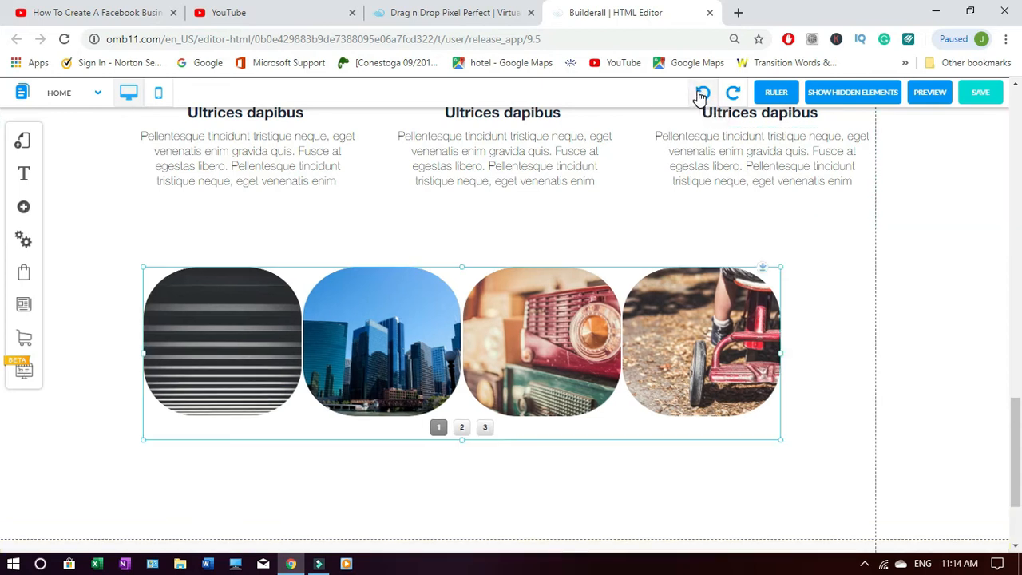
click(700, 95)
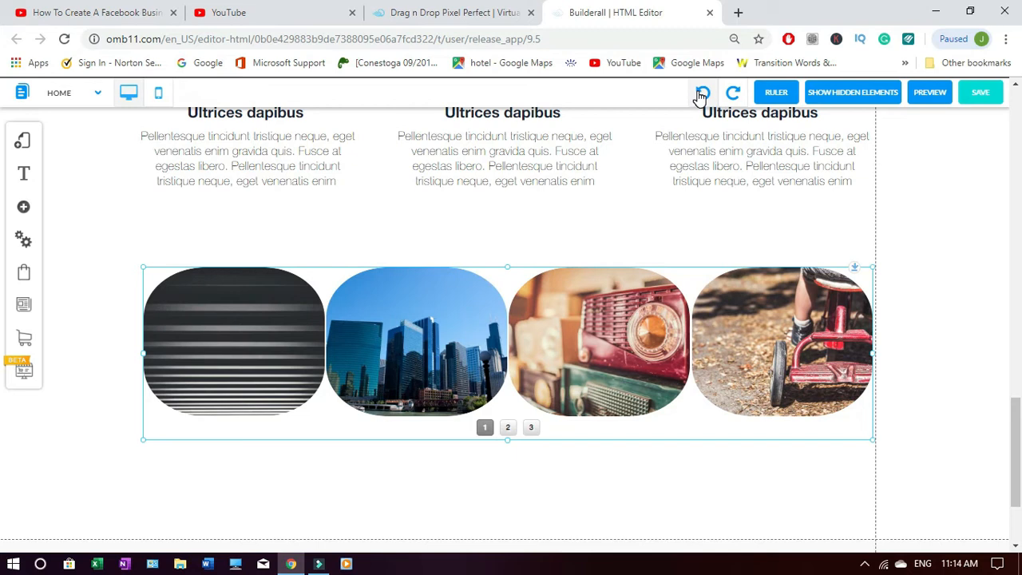
click(701, 95)
click(701, 95)
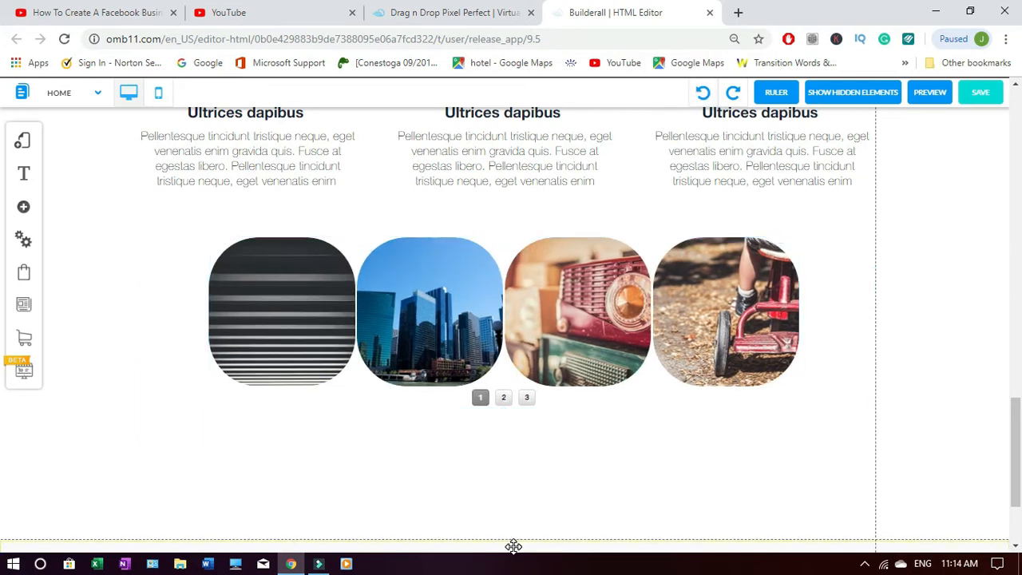
click(519, 483)
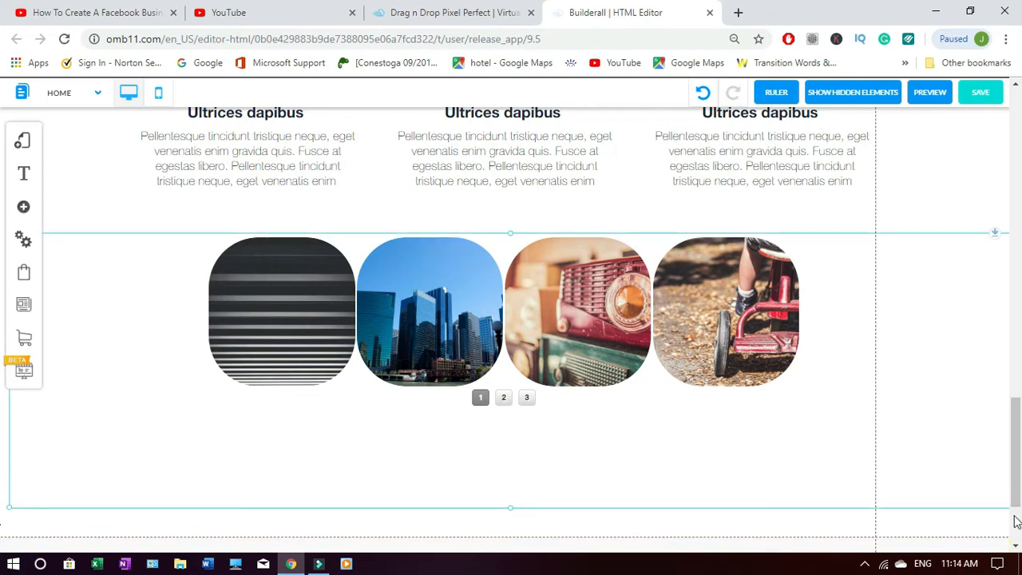
- Push the grey bottom section downward to open space below the gallery
scroll(1016, 521, down, 2)
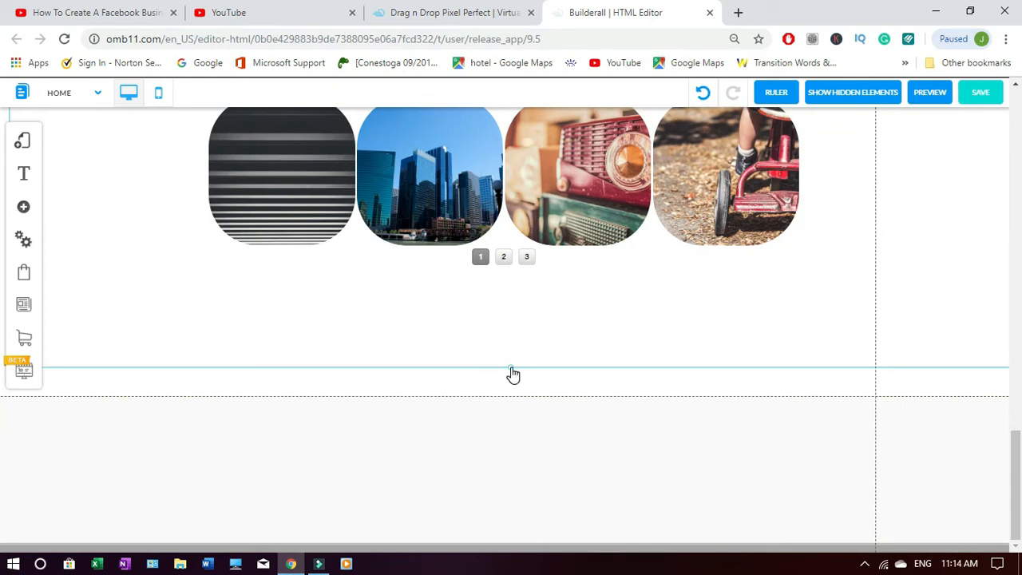
drag(512, 368, 512, 394)
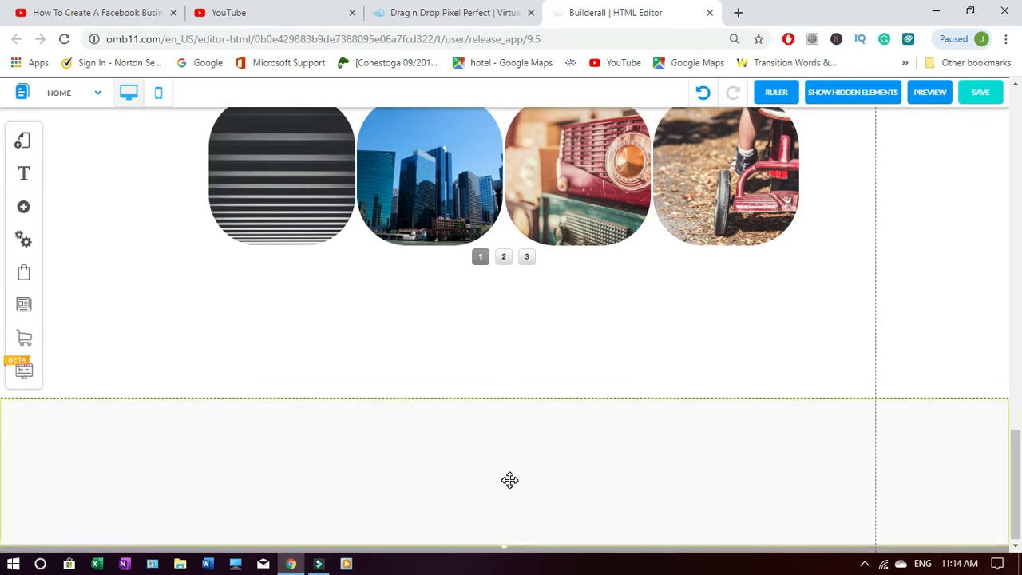
drag(517, 456, 523, 432)
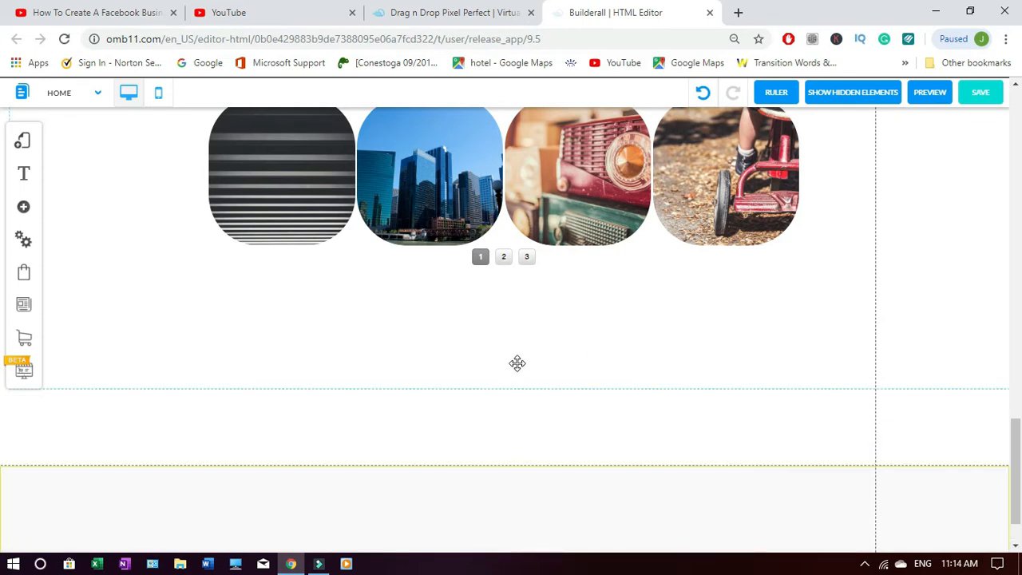
click(1016, 546)
click(1017, 546)
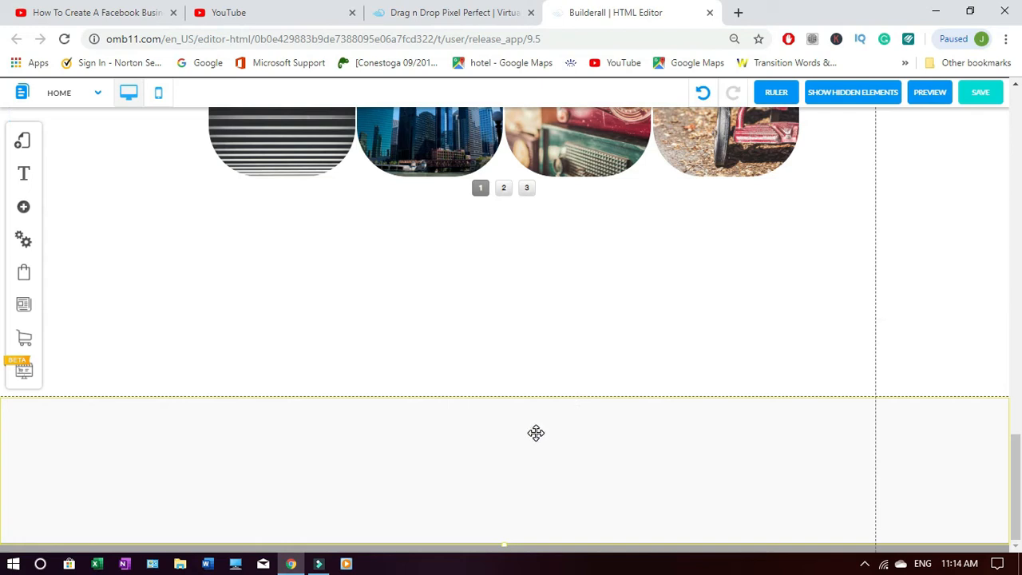
drag(538, 435, 535, 453)
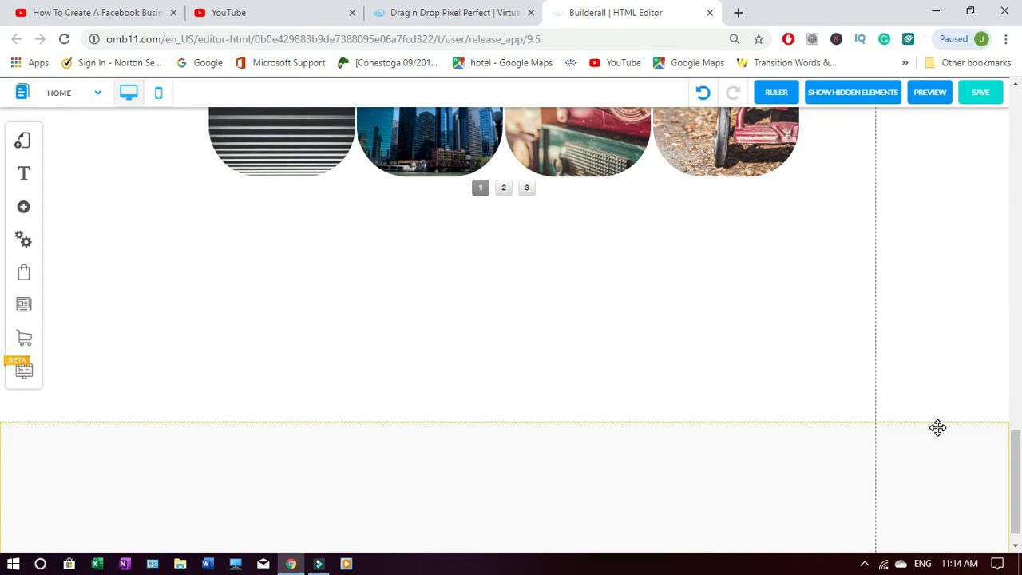
drag(1020, 483, 1020, 500)
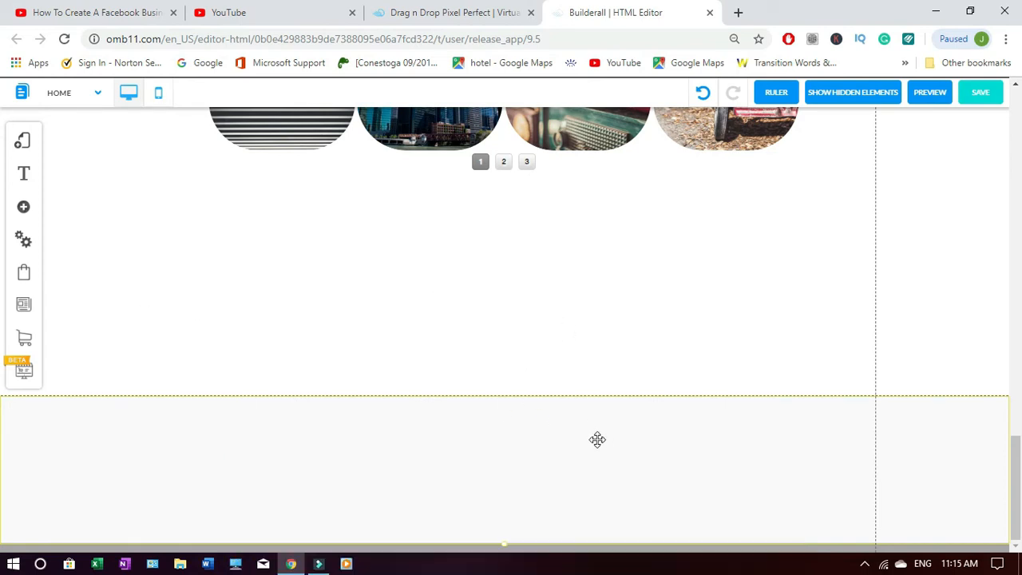
- Stretch the gallery section's bottom edge down to align with the page boundary
drag(592, 427, 588, 486)
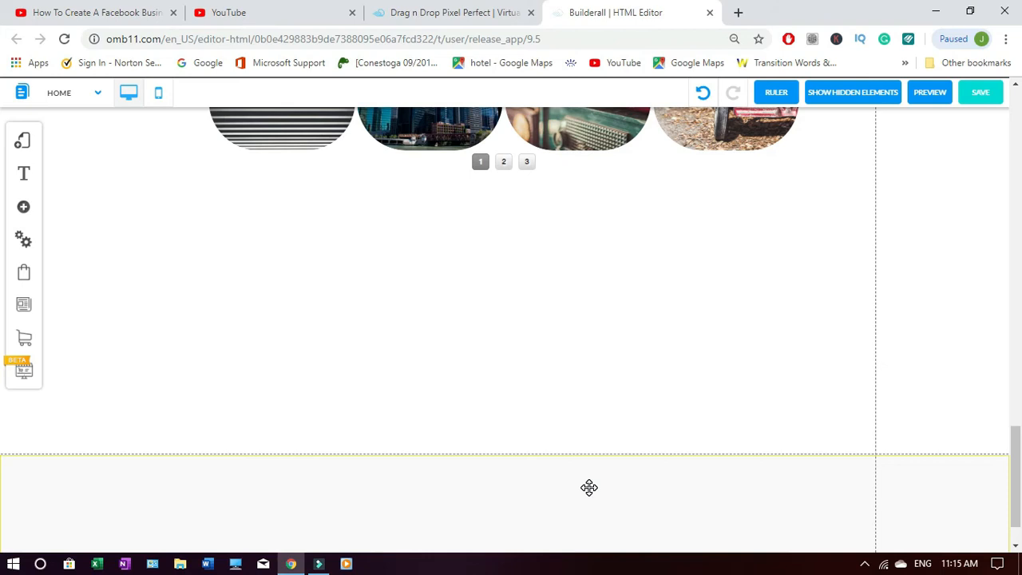
drag(1016, 455, 1021, 559)
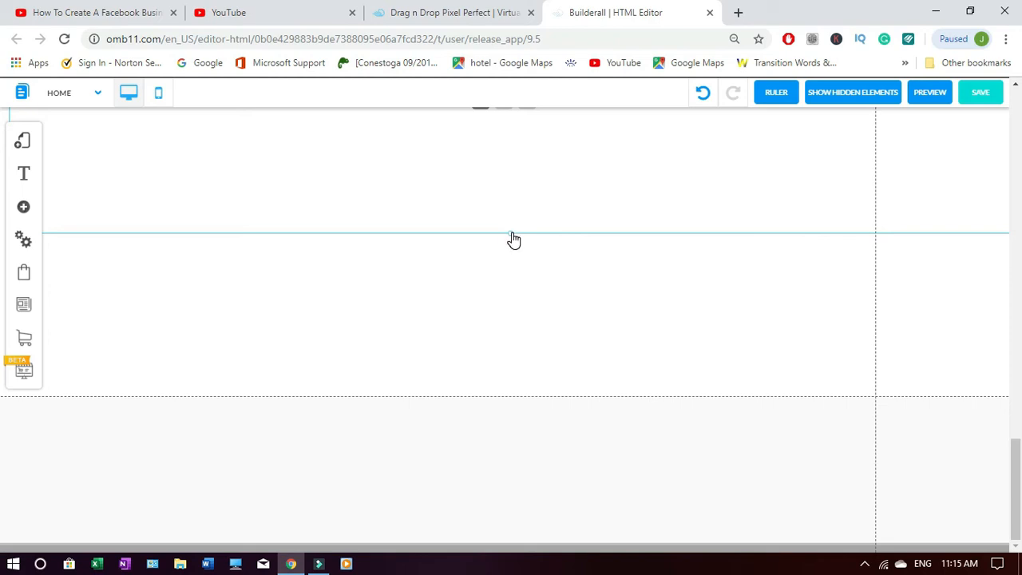
drag(512, 260, 520, 388)
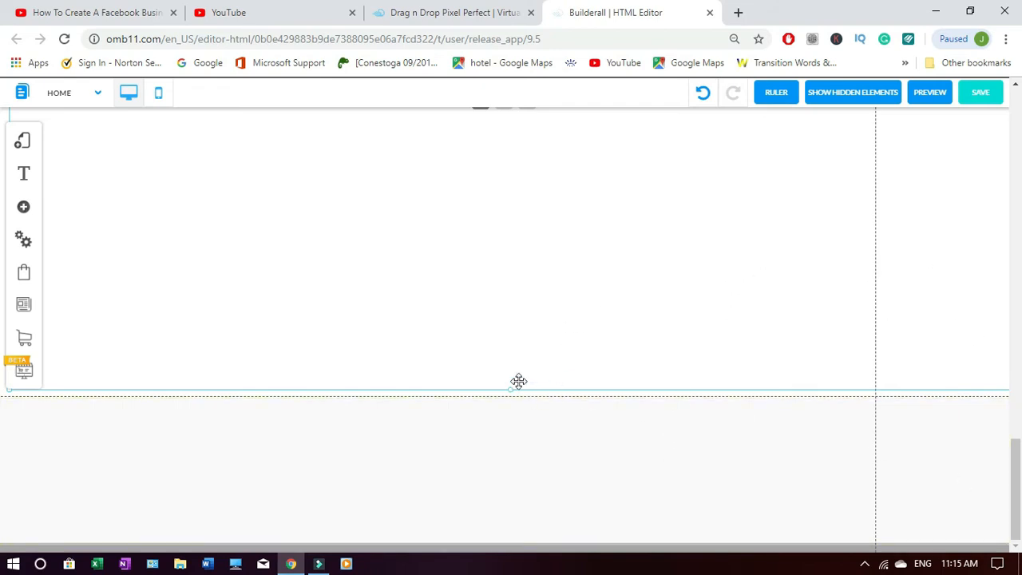
drag(513, 391, 513, 397)
scroll(1020, 490, up, 2)
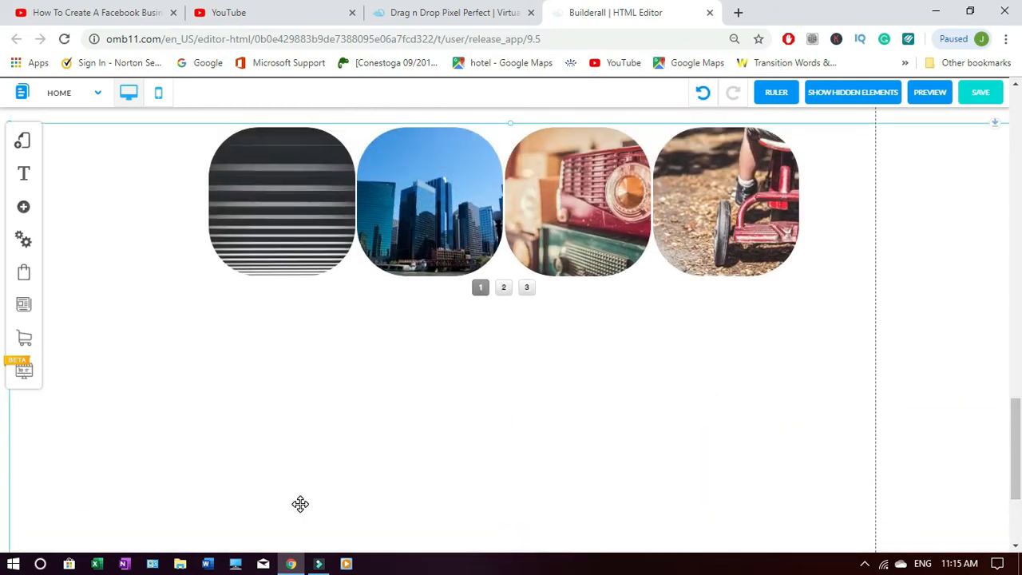
- Insert the first Optin Form template below the gallery and widen it on both sides
click(24, 210)
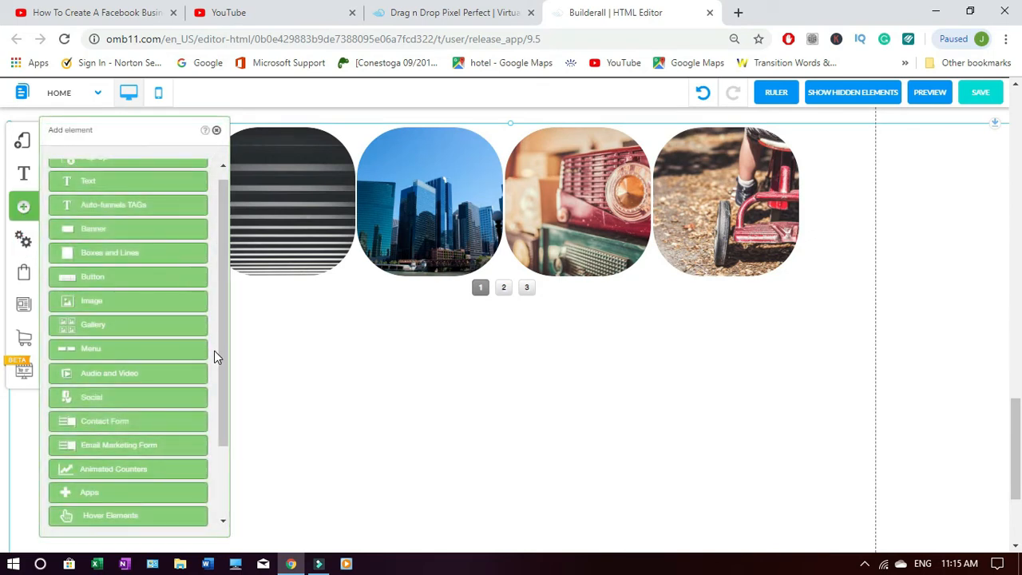
drag(224, 349, 178, 388)
click(93, 390)
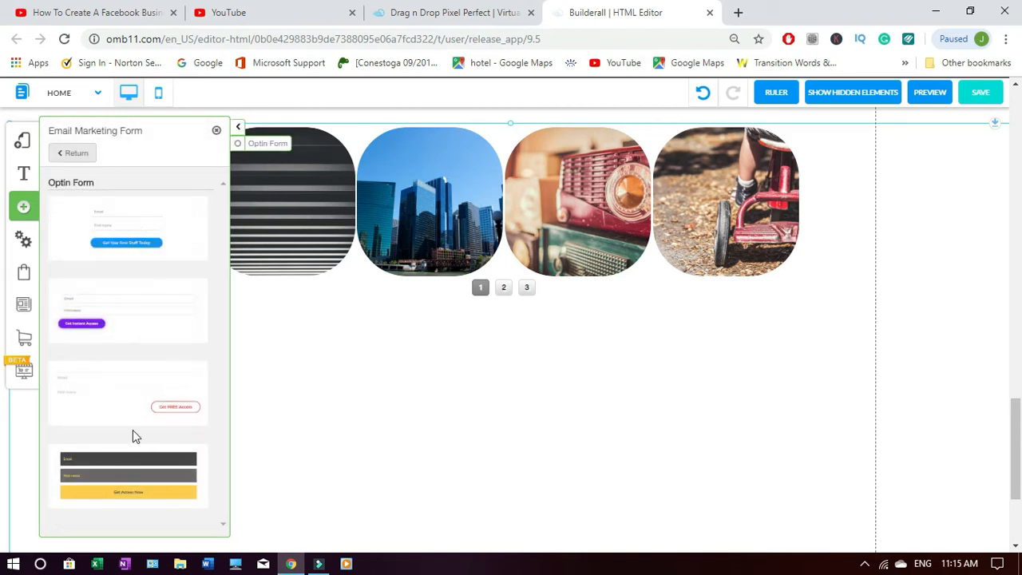
click(132, 227)
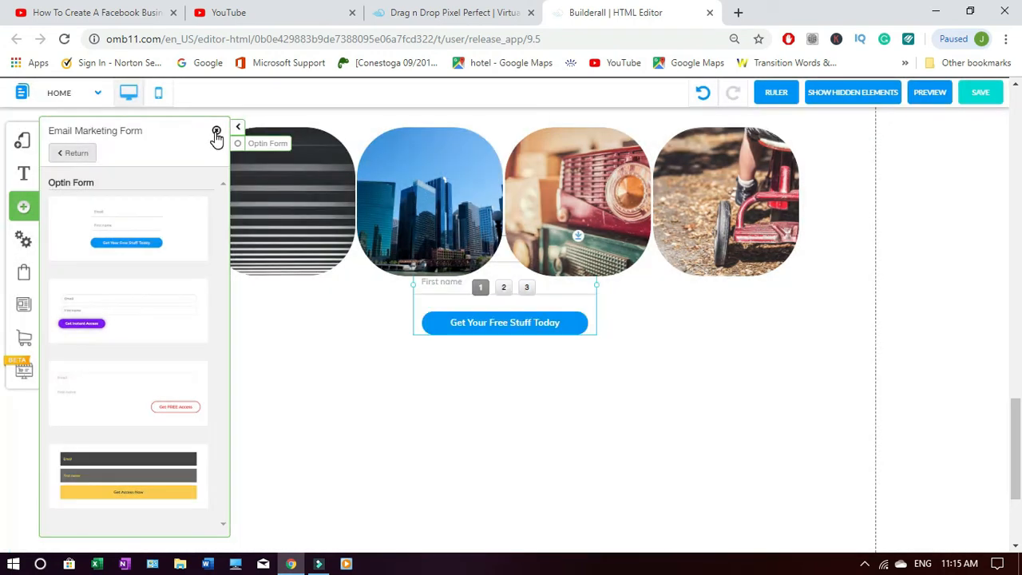
click(215, 131)
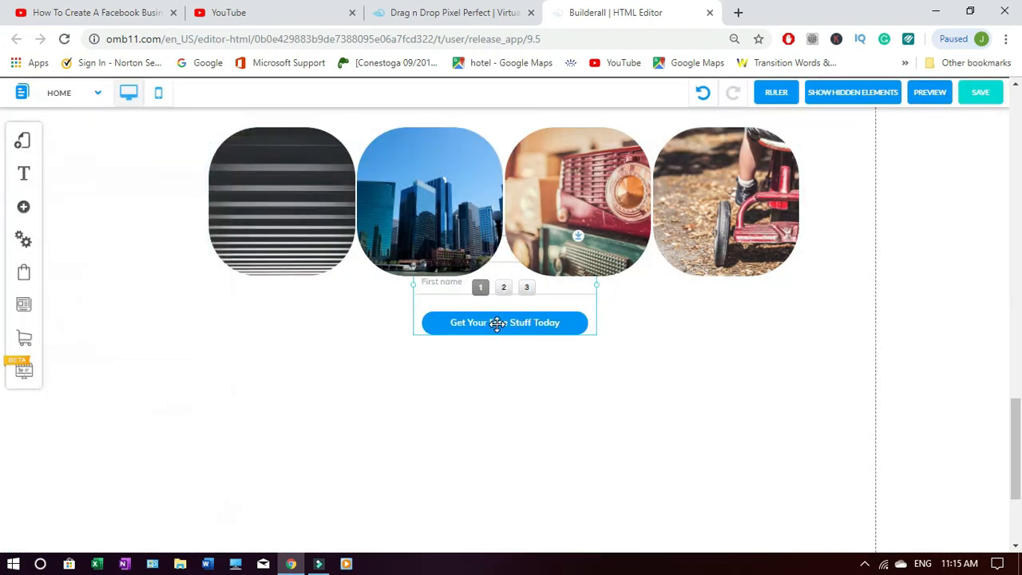
drag(532, 303, 513, 452)
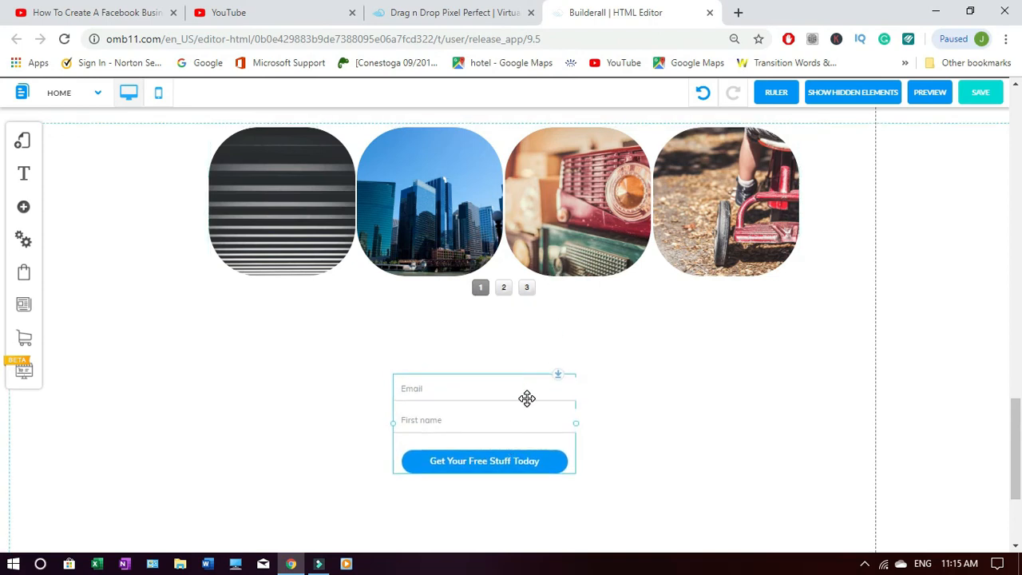
drag(577, 424, 687, 419)
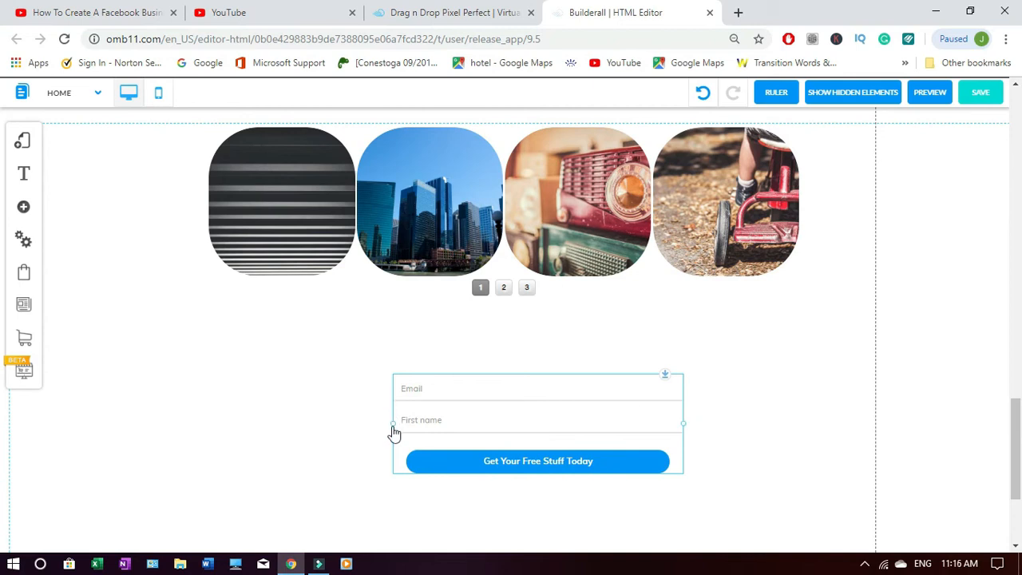
drag(394, 431, 295, 416)
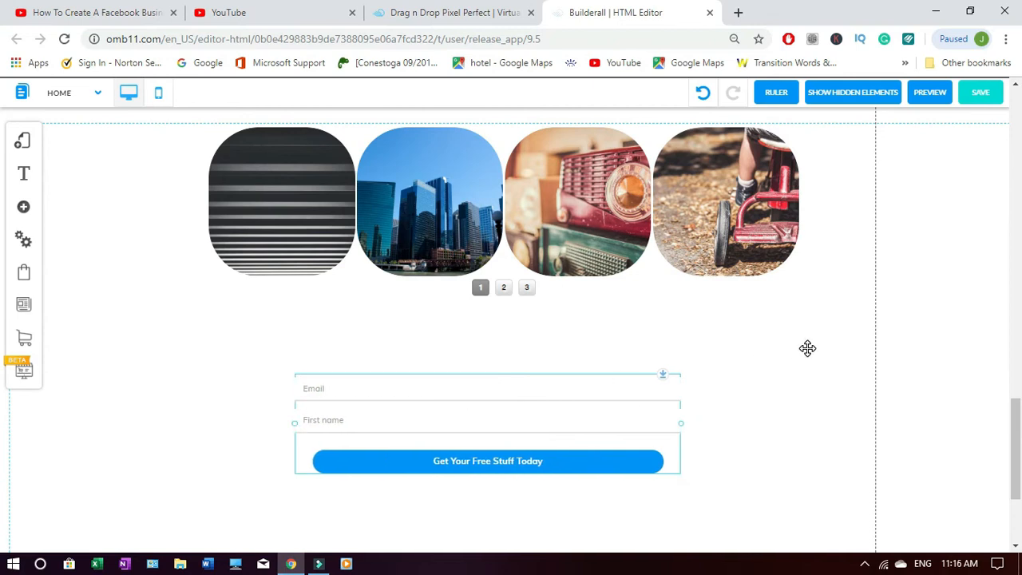
- Widen the opt-in form further on both sides and centre it horizontally on the page
click(797, 403)
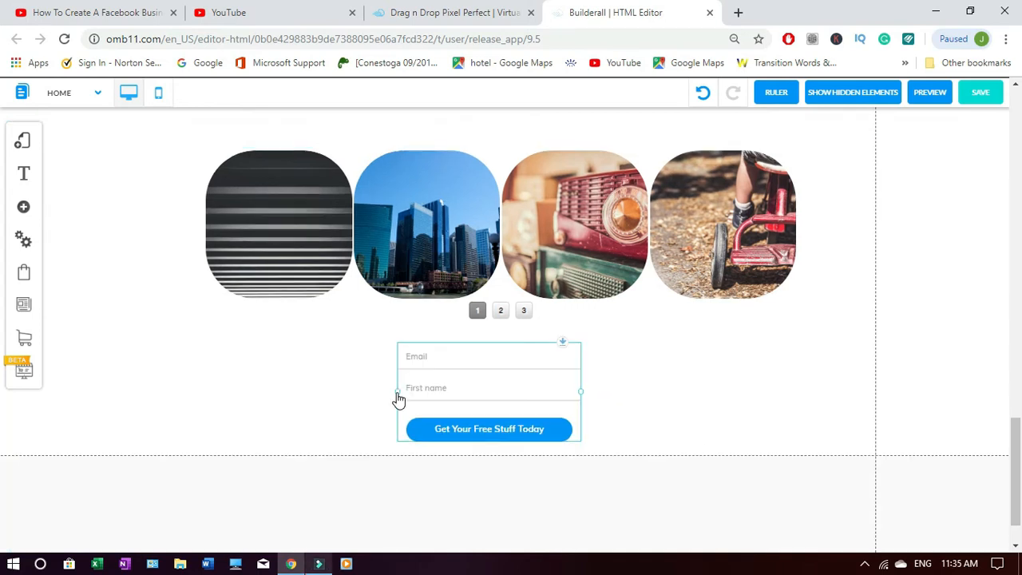
drag(399, 400, 331, 394)
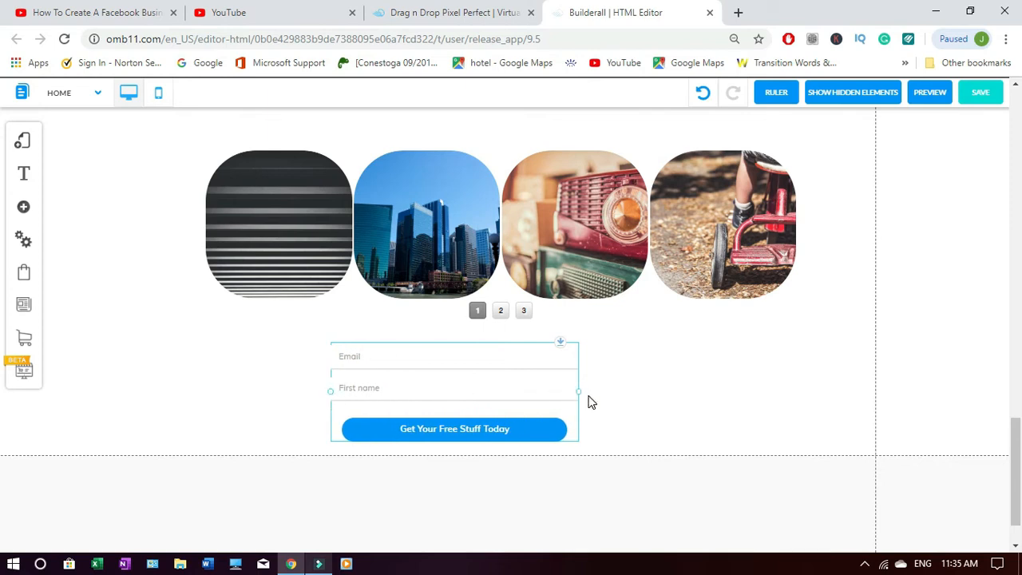
drag(584, 397, 614, 397)
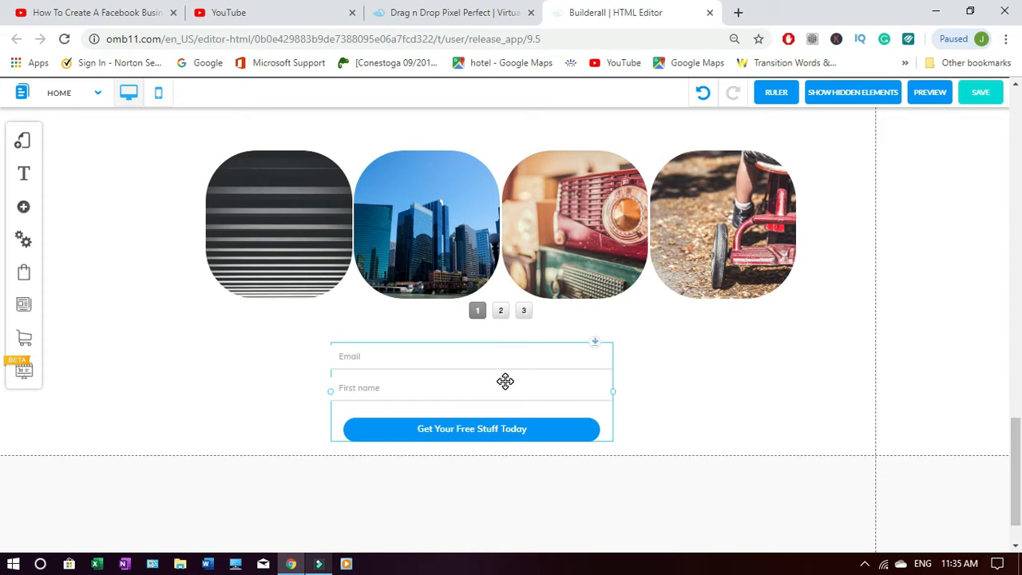
right_click(505, 380)
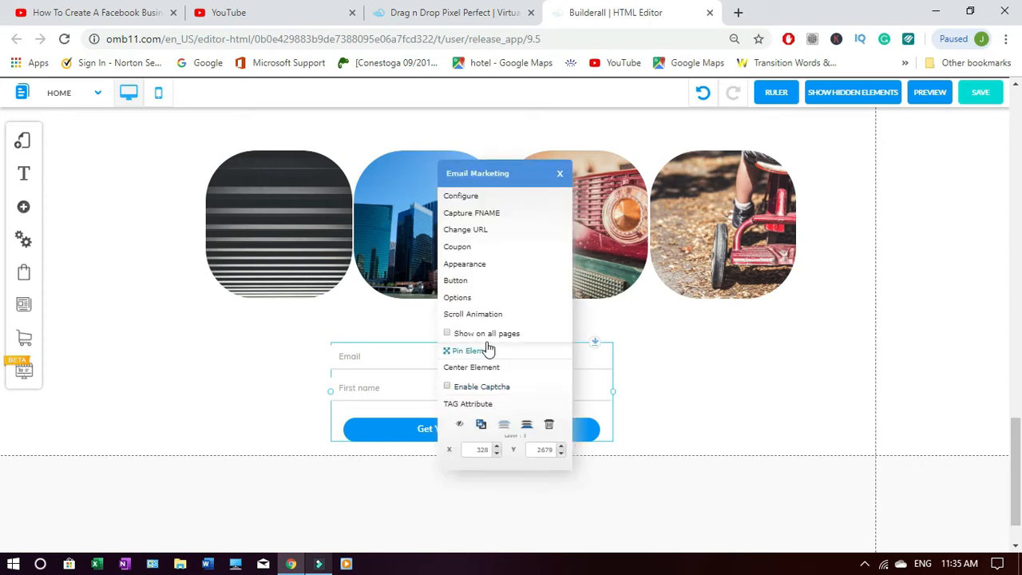
click(481, 369)
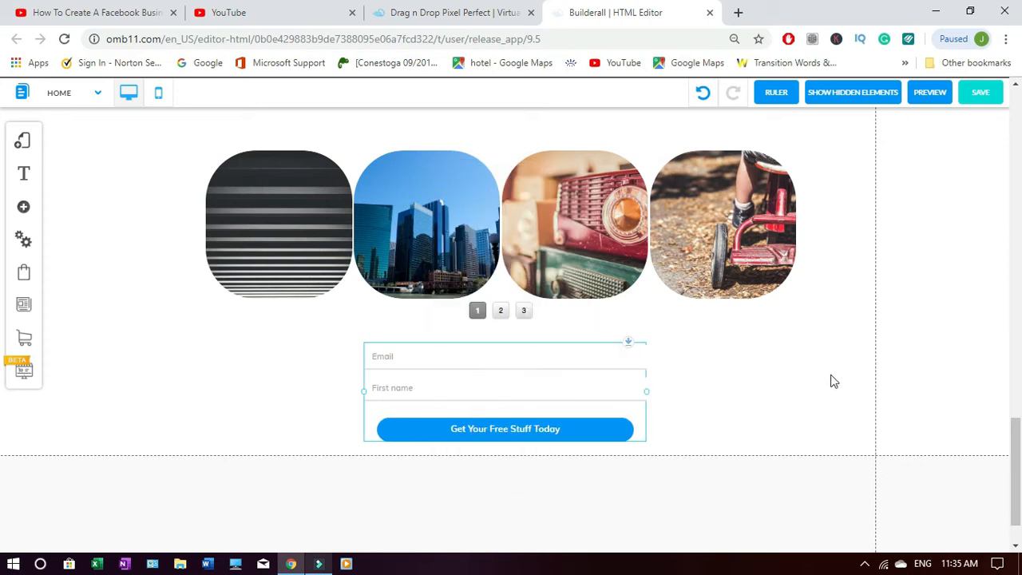
click(930, 345)
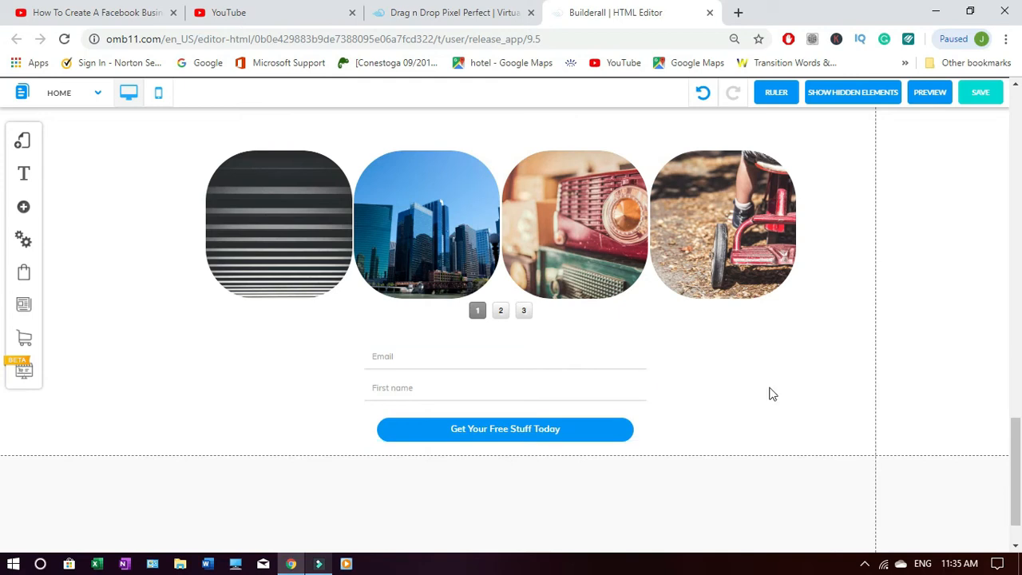
right_click(511, 379)
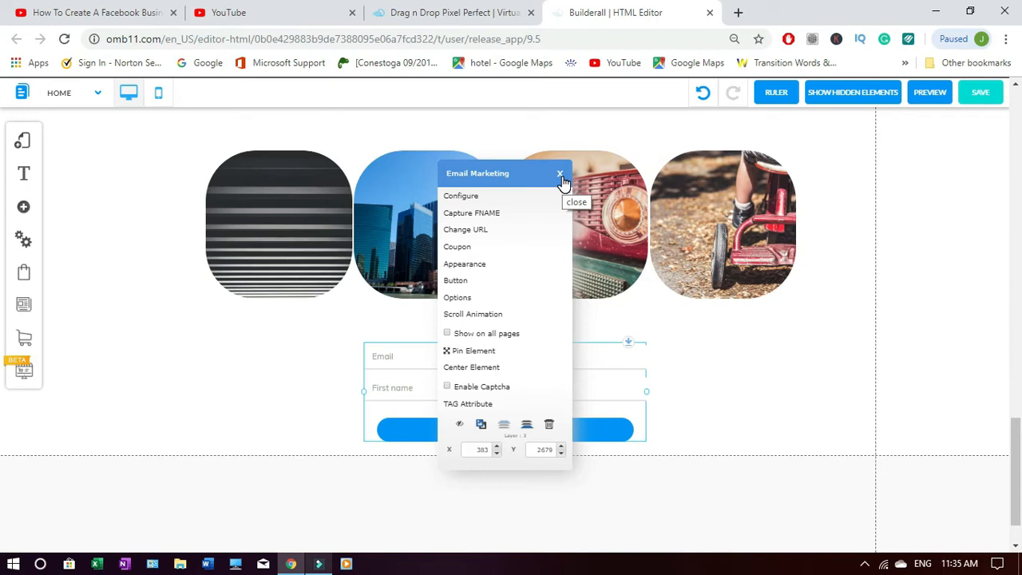
click(560, 175)
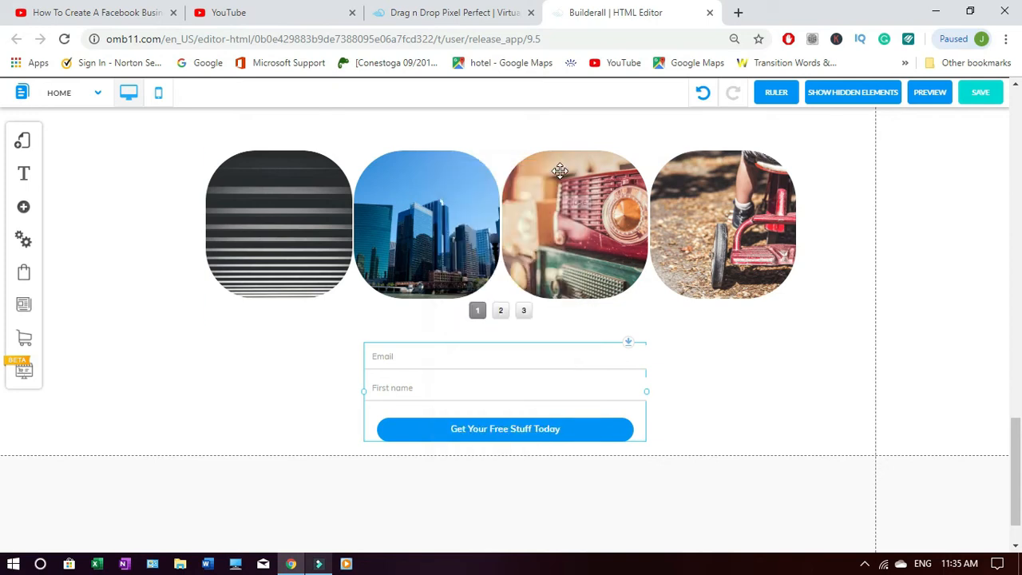
- Save the site changes and dismiss the saved-successfully notice
click(984, 91)
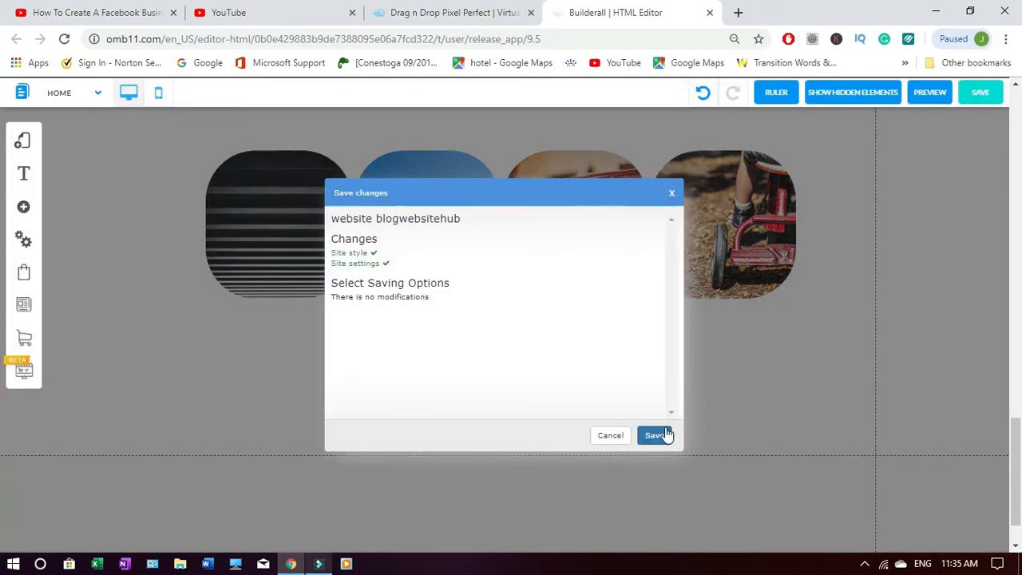
click(654, 439)
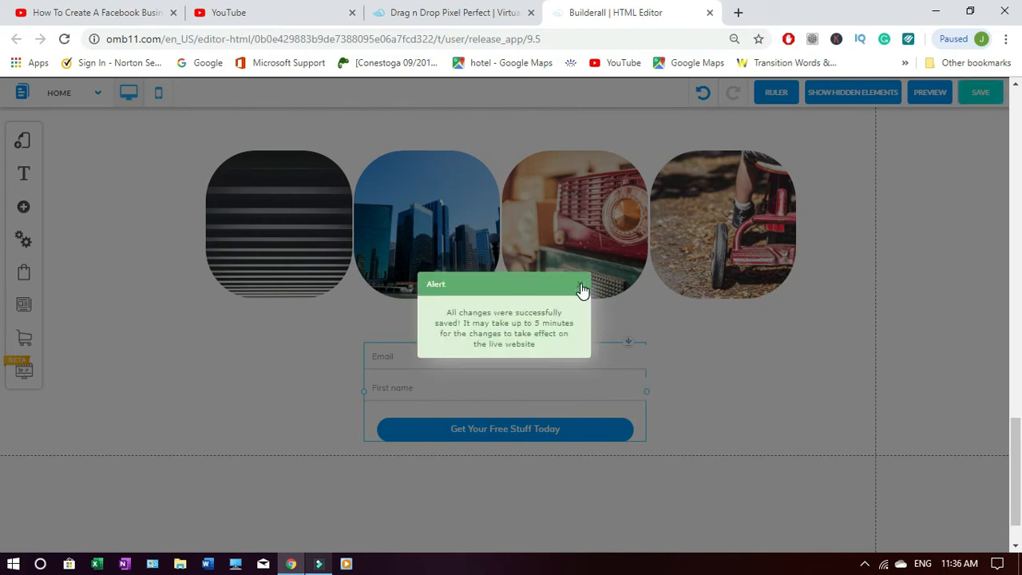
click(582, 287)
drag(1018, 452, 1017, 508)
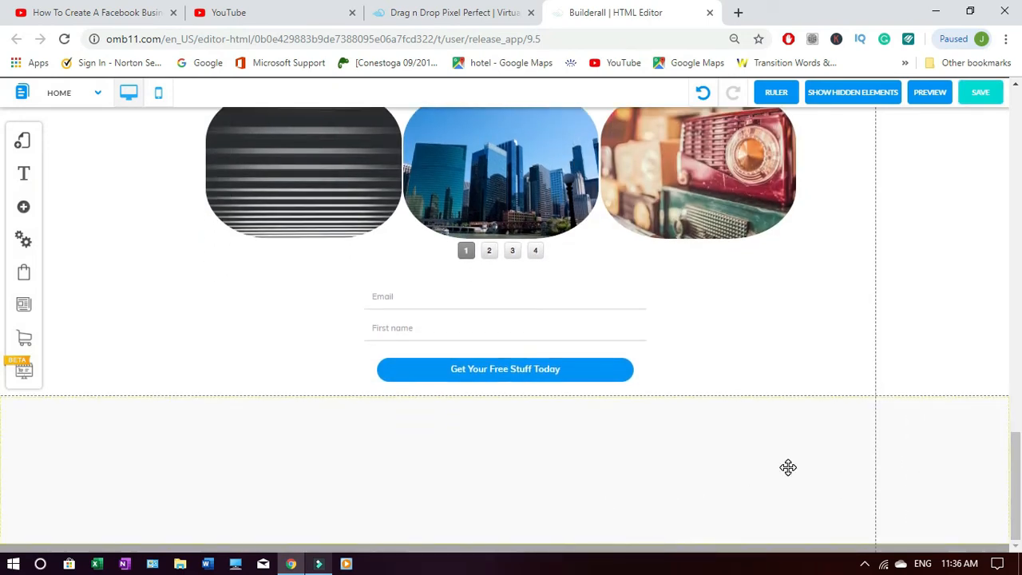
- Set the footer section's background colour to magenta under Appearance > Colors
click(943, 474)
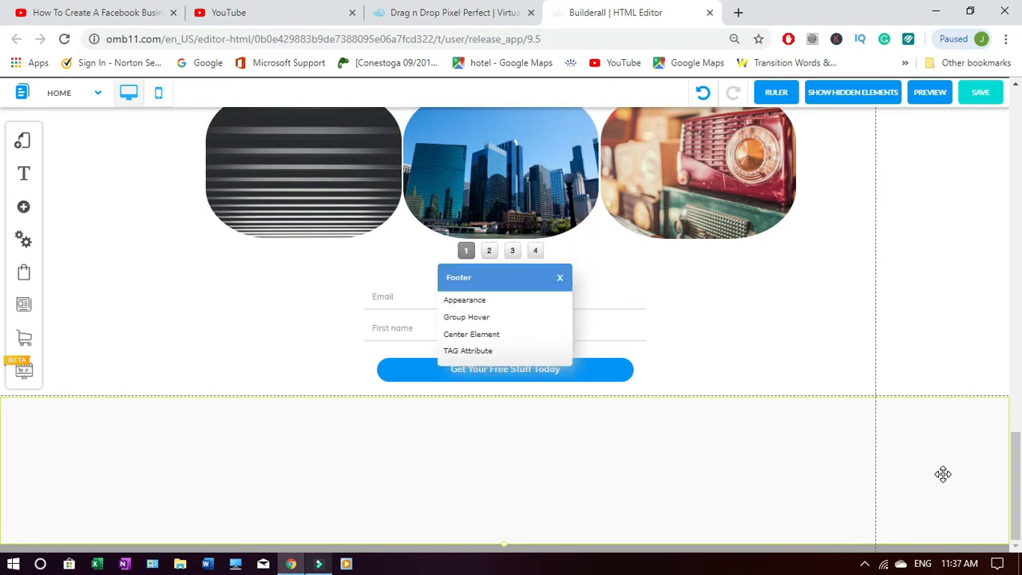
click(486, 302)
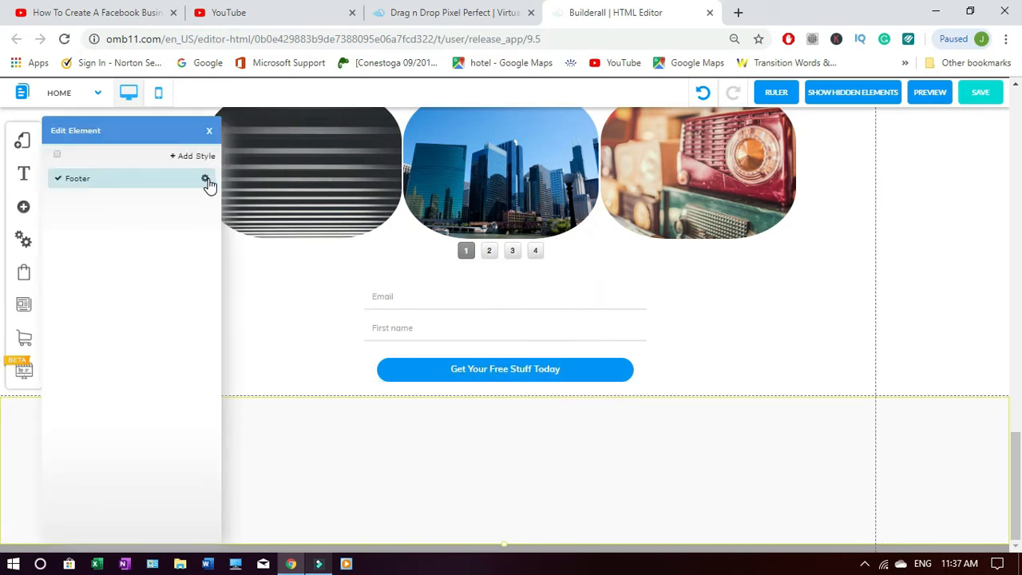
click(206, 179)
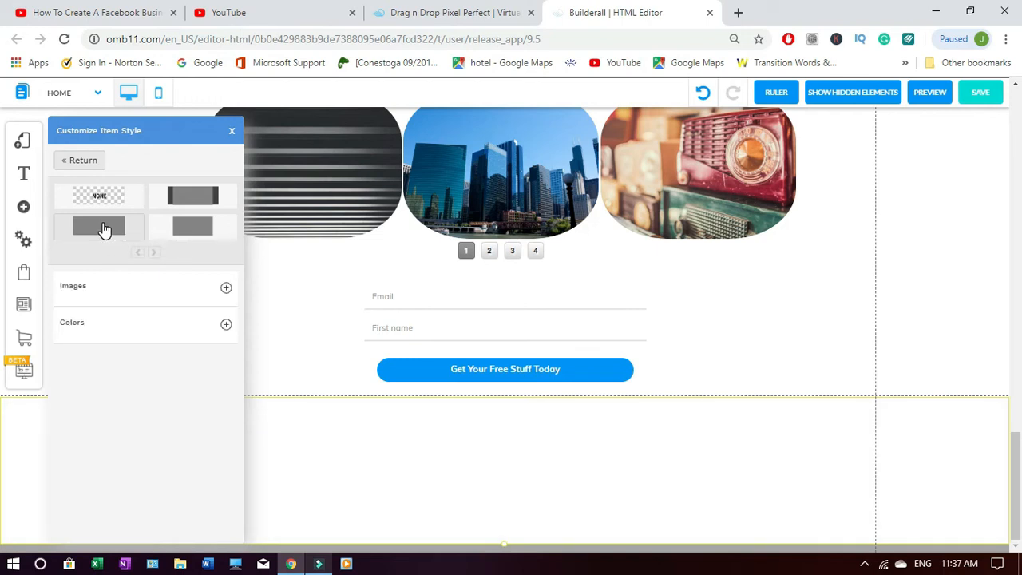
click(227, 325)
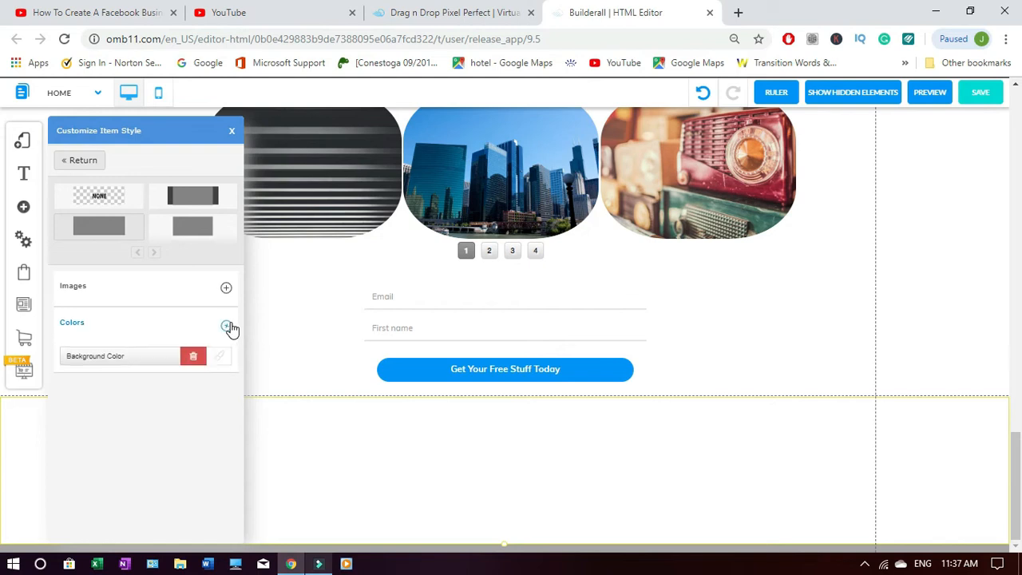
click(224, 362)
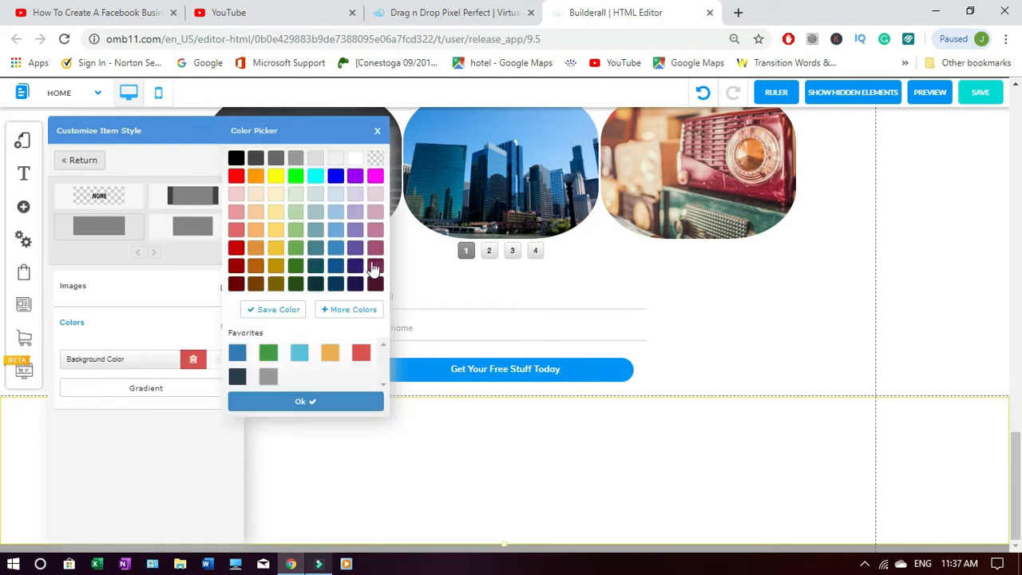
click(376, 266)
click(378, 266)
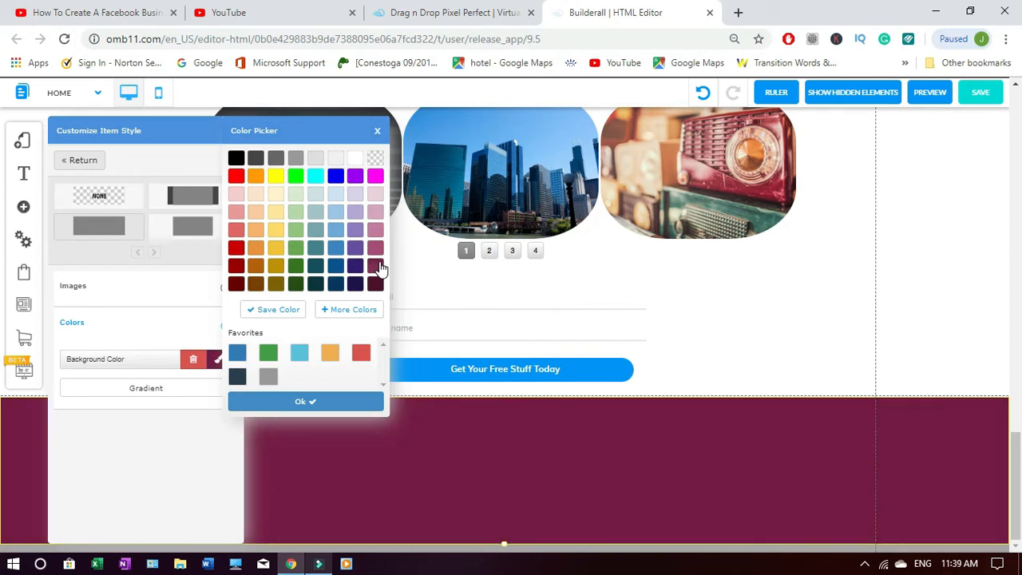
click(329, 404)
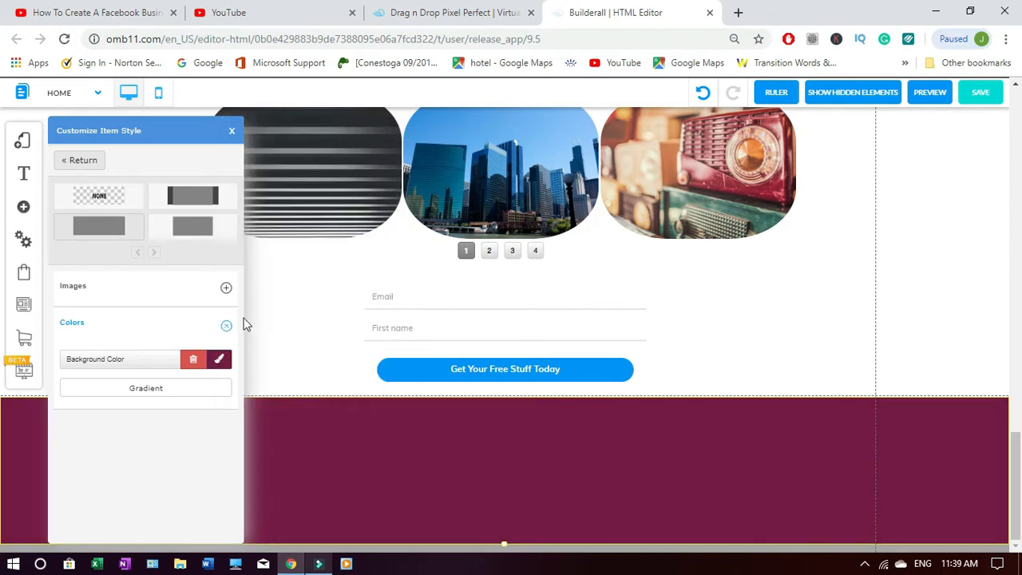
click(236, 129)
mouse_move(1016, 479)
mouse_down()
mouse_move(1017, 90)
mouse_move(1019, 479)
mouse_up()
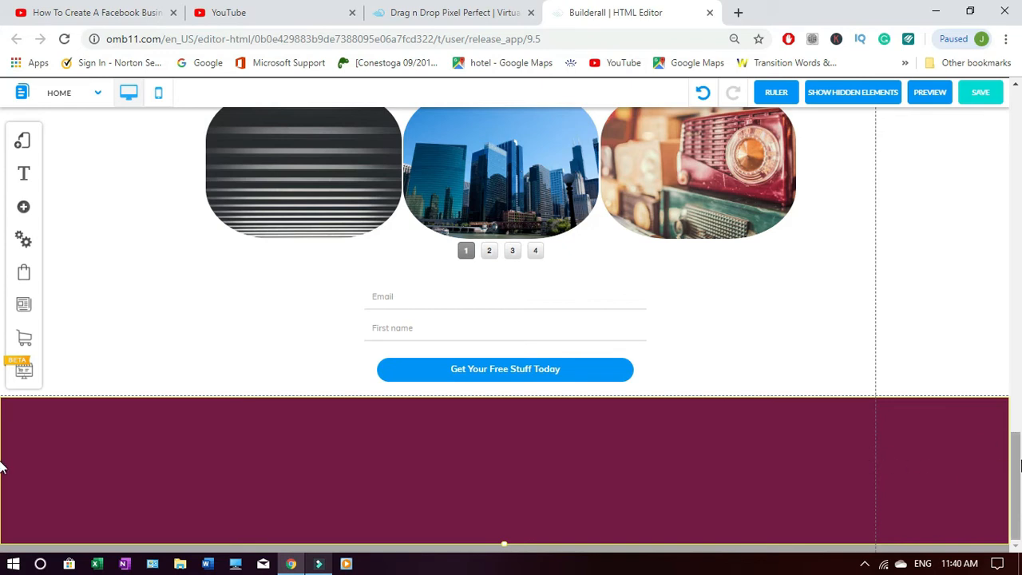
mouse_move(1017, 467)
mouse_down()
mouse_move(1016, 100)
mouse_move(1017, 459)
mouse_up()
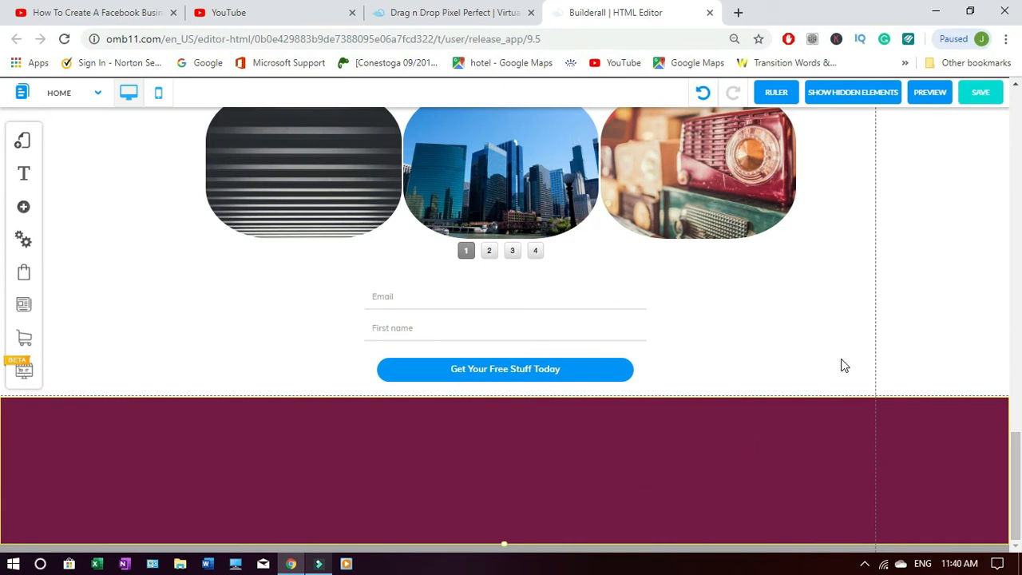
- Save the Home page changes, then scroll to the top and select the Blog Website Hub logo
click(976, 93)
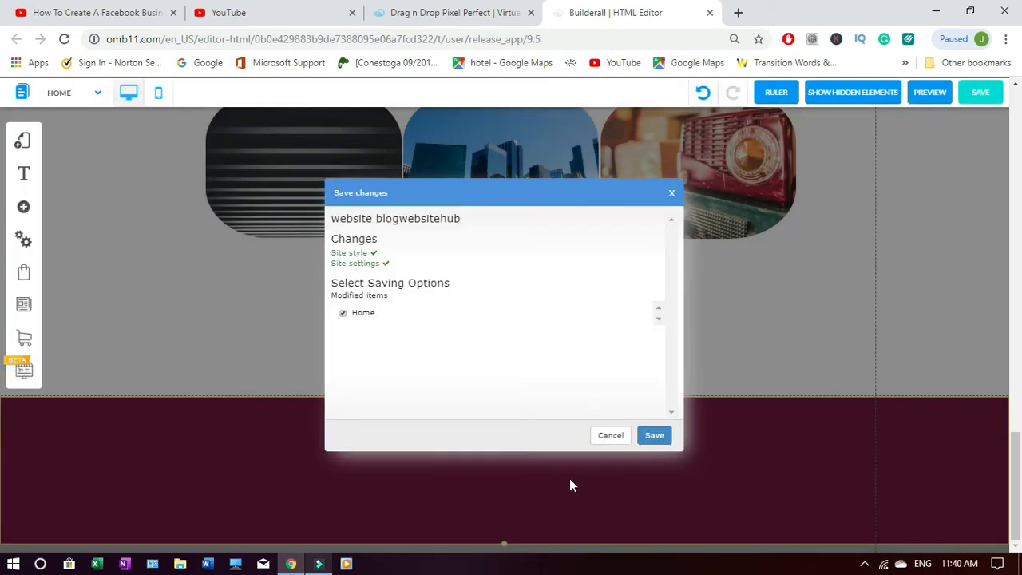
click(653, 437)
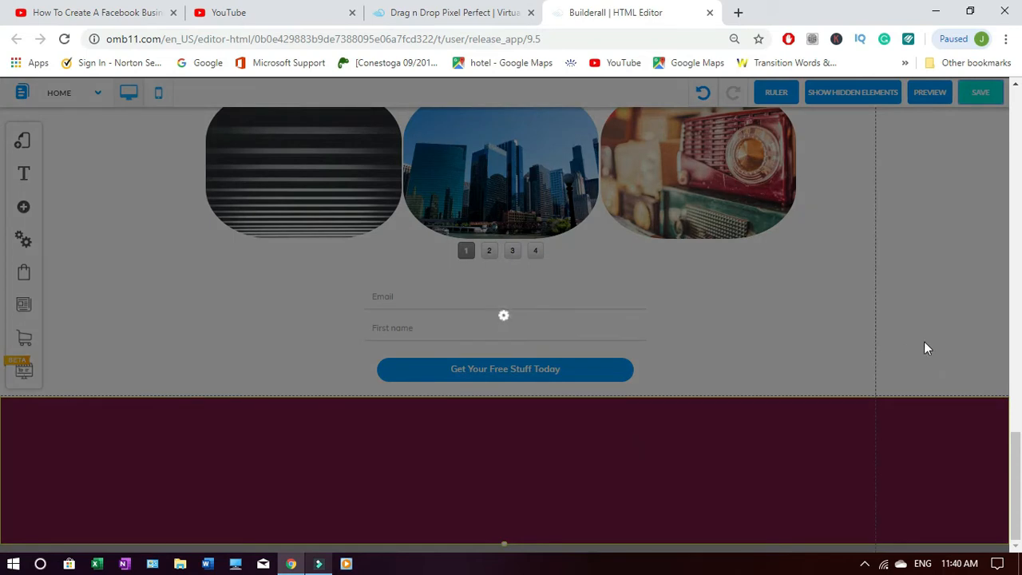
click(580, 285)
drag(1020, 500, 1020, 550)
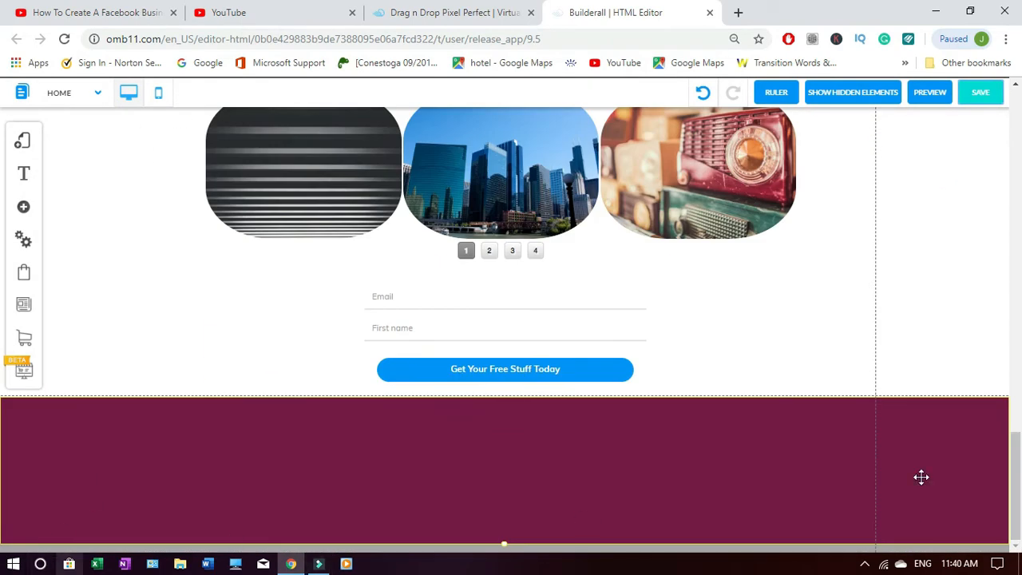
drag(1020, 463, 1014, 84)
click(160, 144)
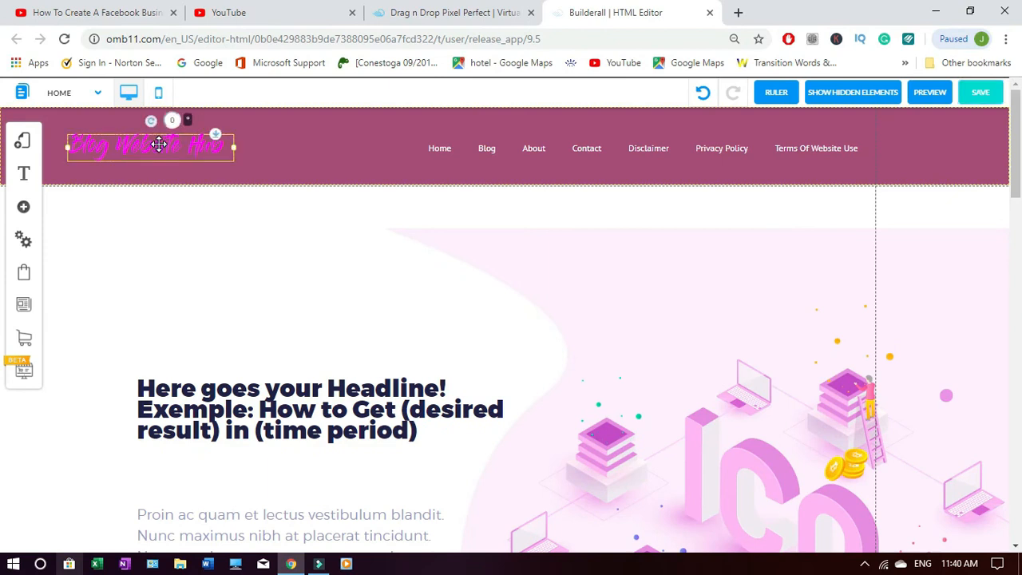
- Nudge the 'Blog Website Hub' logo and duplicate it into the hero section
drag(159, 144, 171, 155)
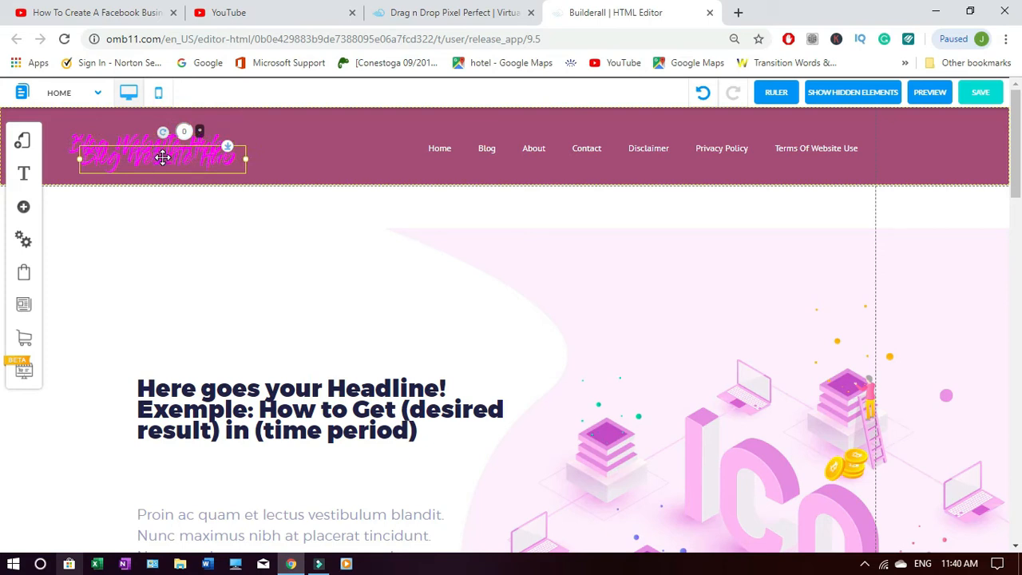
drag(174, 160, 158, 327)
double_click(191, 148)
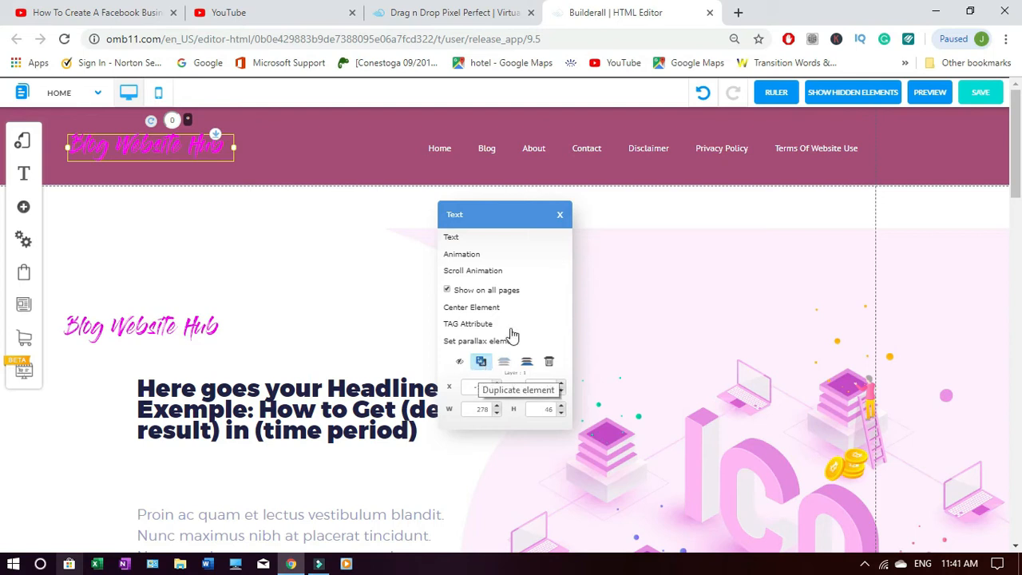
click(561, 217)
drag(140, 326, 125, 511)
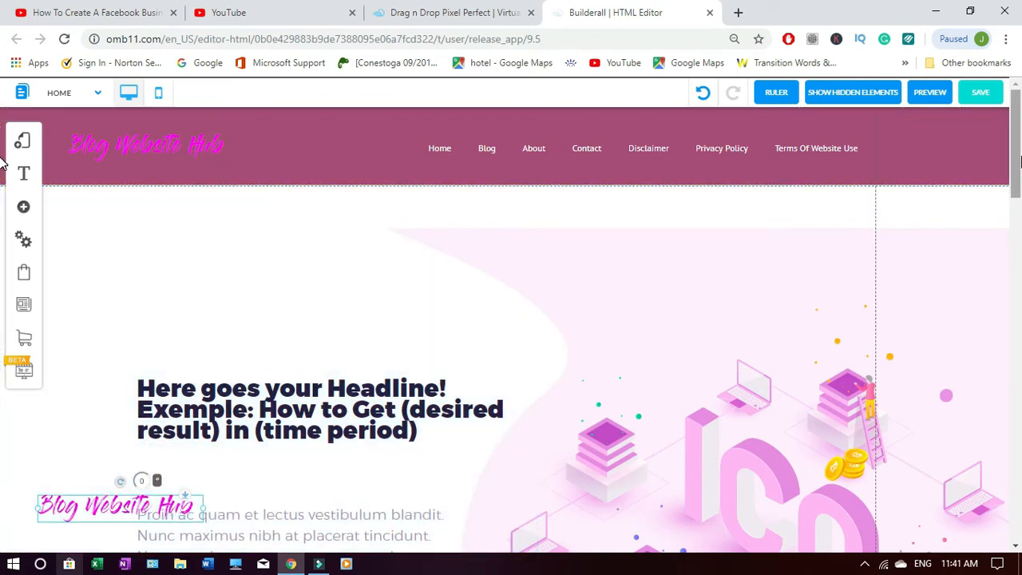
- Drag the logo copy down past the image gallery into the maroon footer
scroll(3, 207, down, 6)
scroll(4, 256, up, 4)
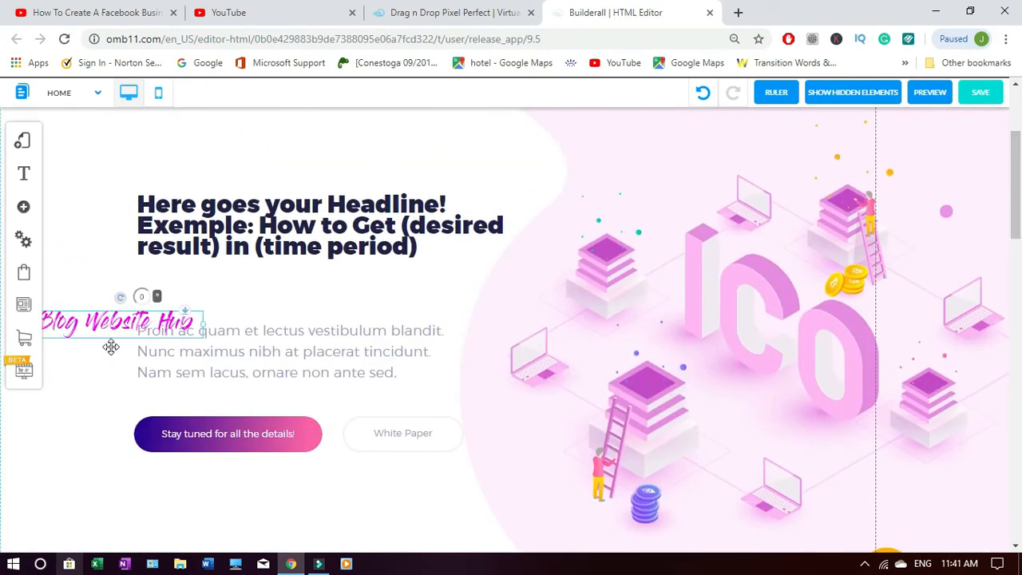
drag(110, 339, 124, 502)
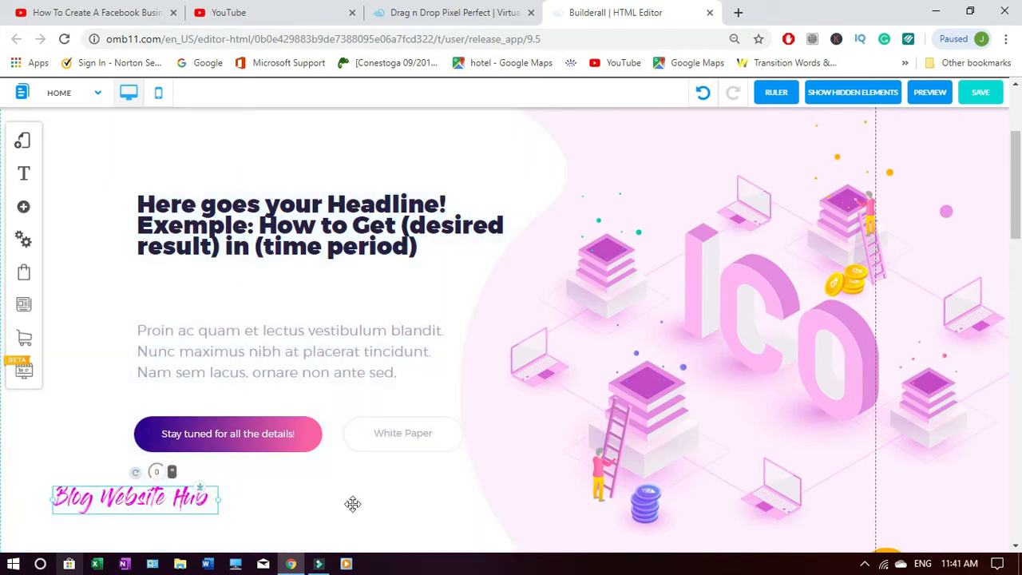
scroll(3, 214, down, 4)
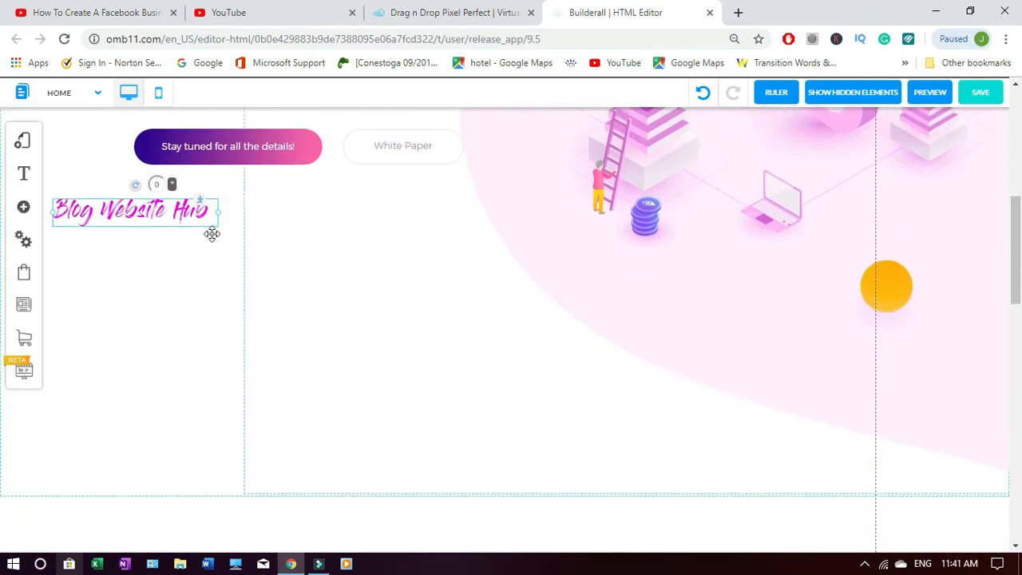
drag(173, 214, 202, 478)
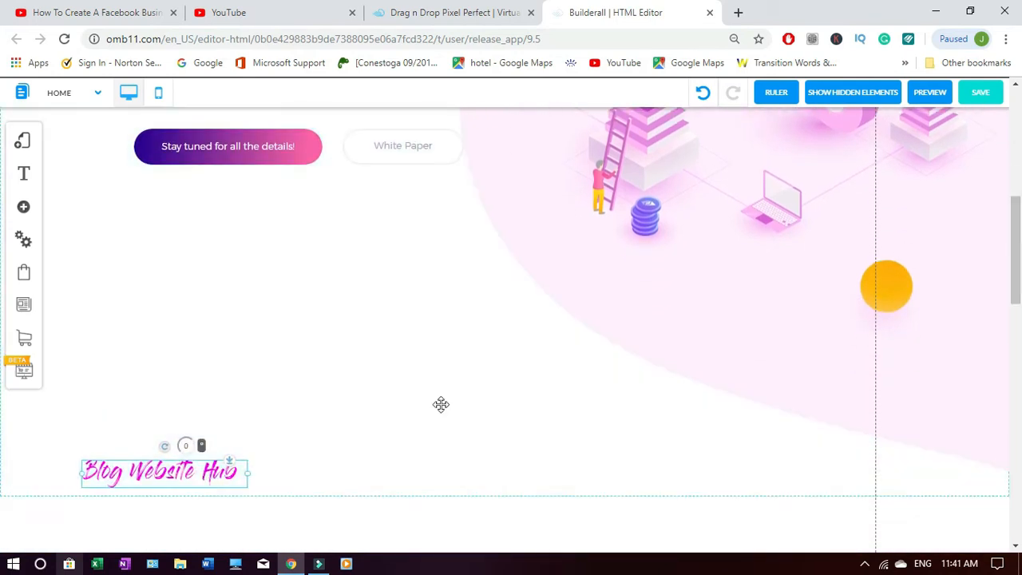
scroll(3, 255, down, 2)
scroll(3, 267, down, 2)
drag(132, 222, 129, 414)
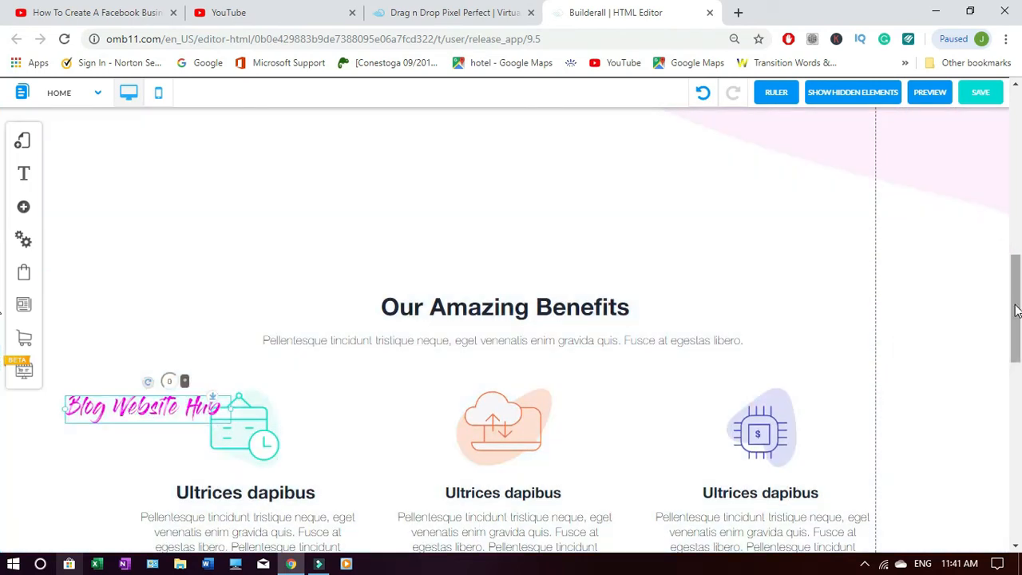
scroll(1017, 364, down, 3)
drag(113, 157, 104, 511)
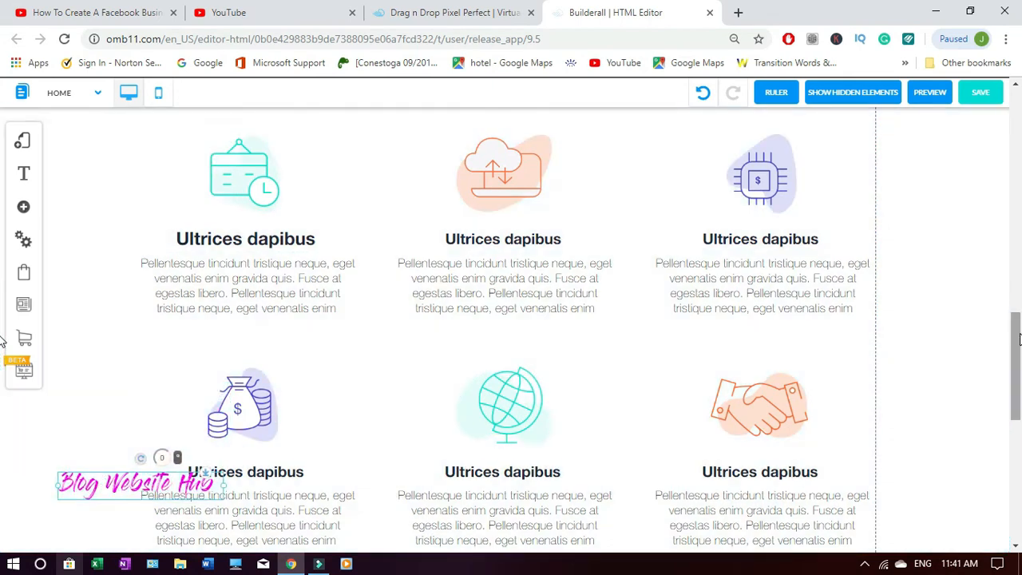
scroll(7, 383, down, 4)
drag(93, 196, 102, 491)
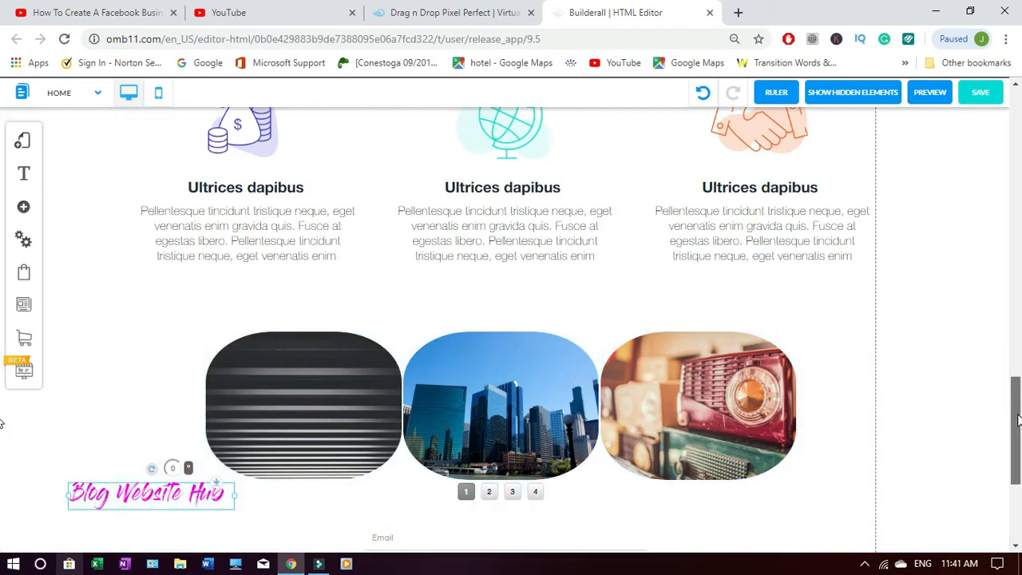
scroll(1015, 411, down, 3)
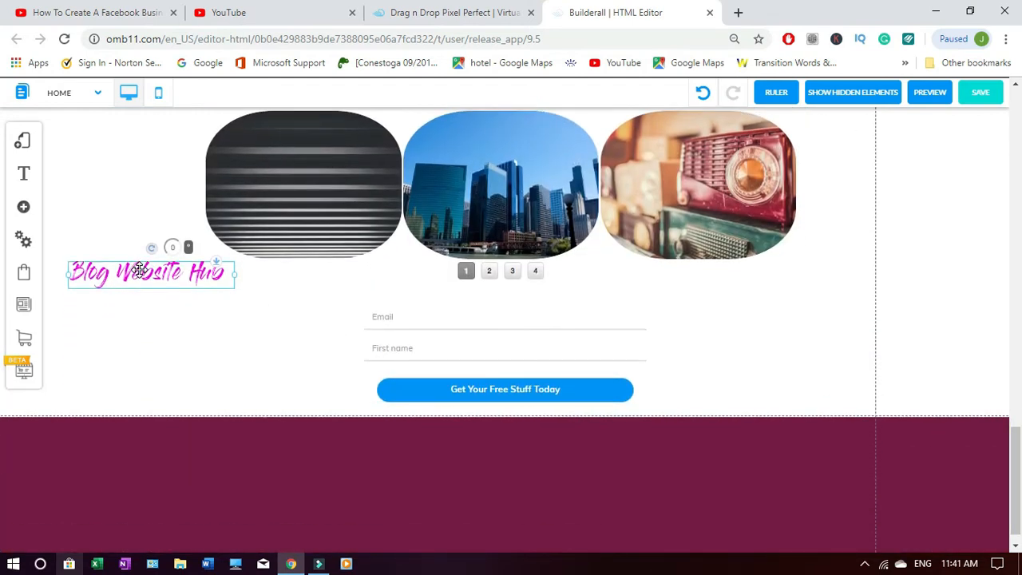
drag(120, 268, 124, 499)
scroll(1012, 540, down, 1)
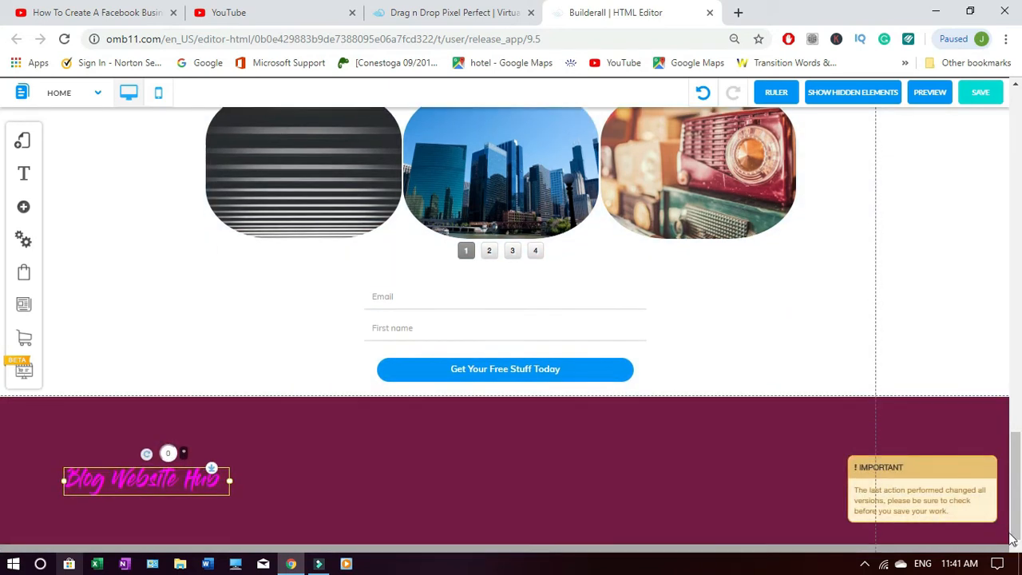
click(335, 469)
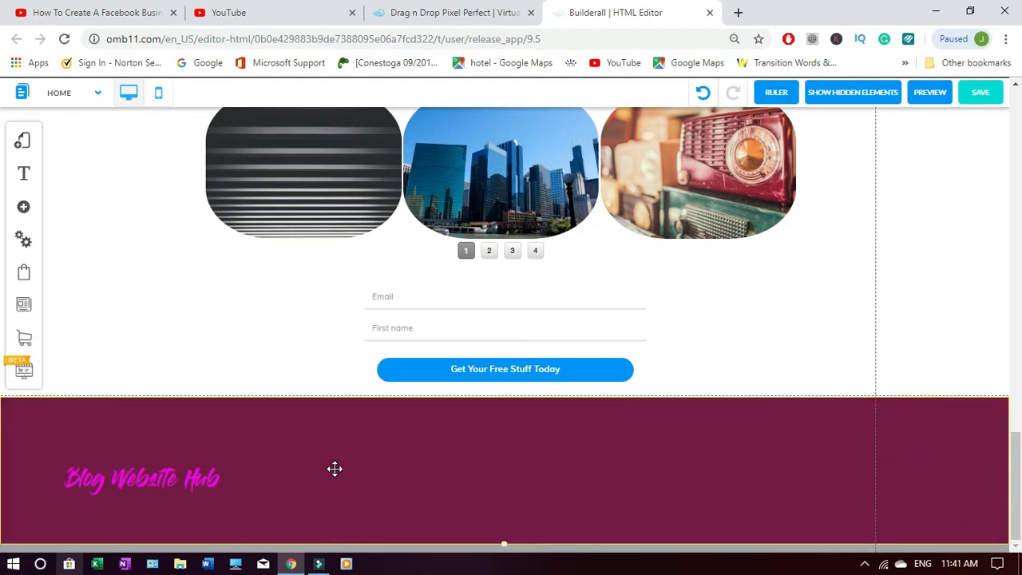
- Shift the footer logo copy slightly right and review the footer section's options without changes
click(179, 477)
drag(172, 477, 202, 475)
click(359, 476)
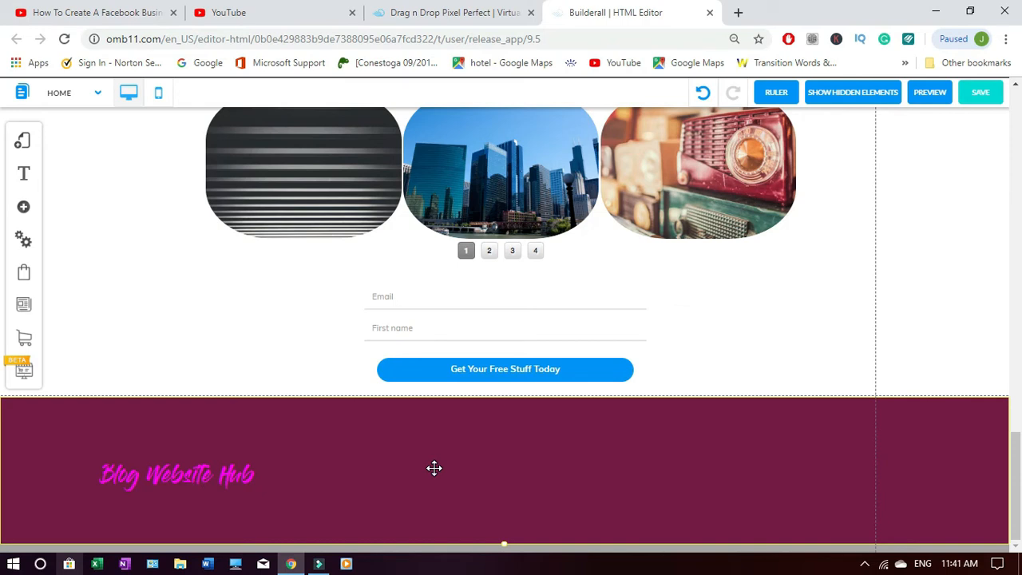
right_click(524, 421)
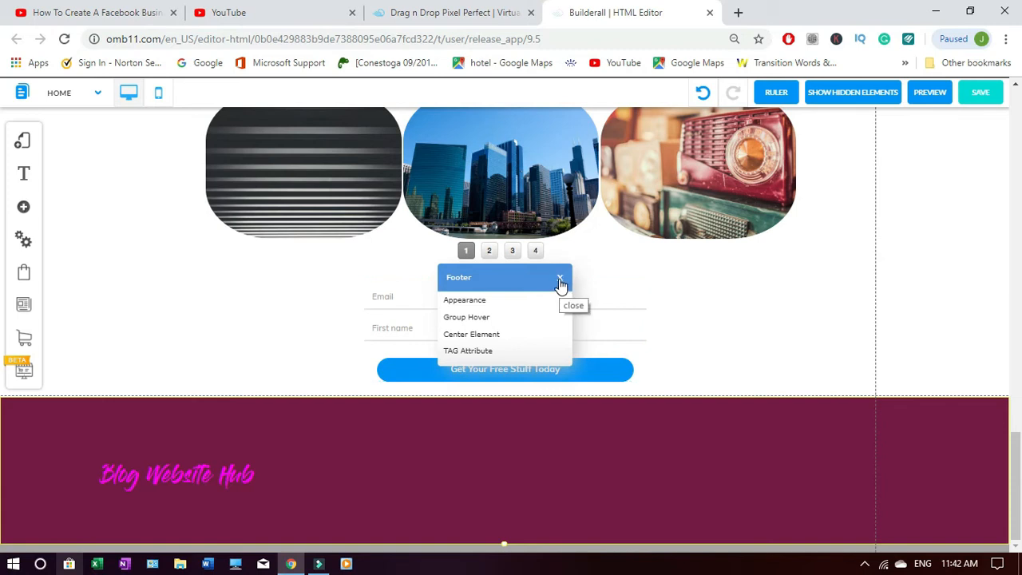
click(560, 281)
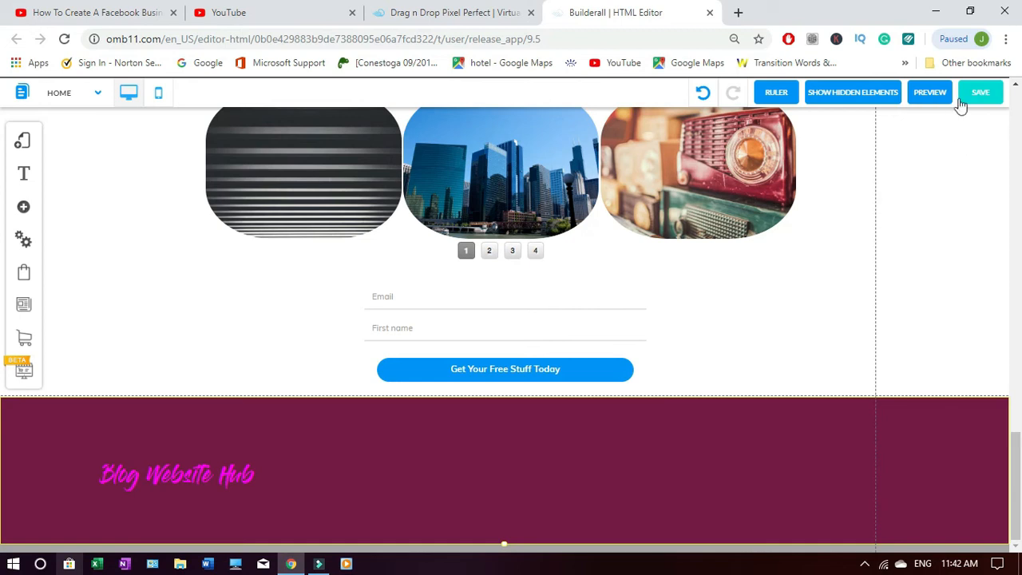
- Save the Home page changes and dismiss the saved notice
click(994, 95)
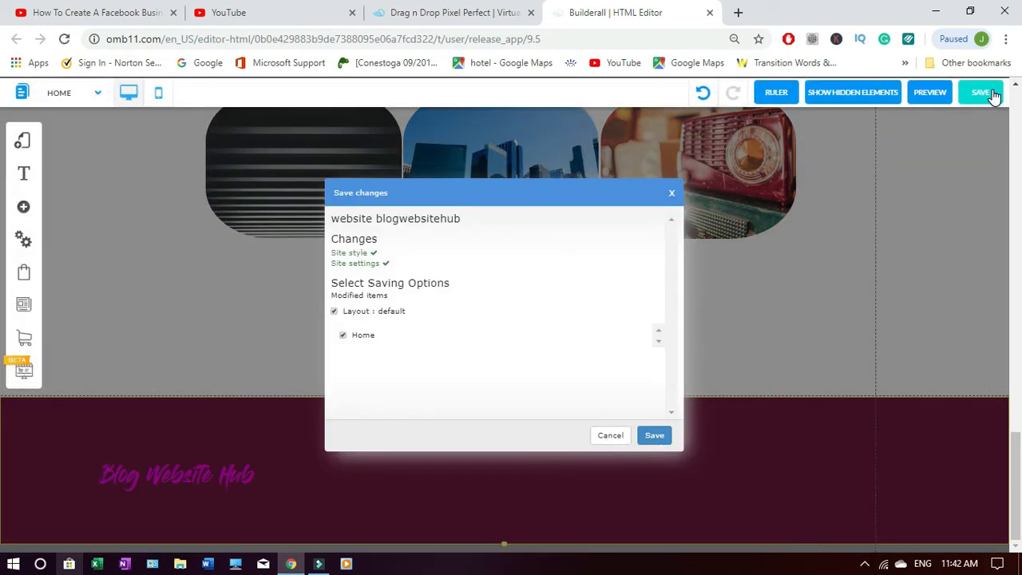
click(655, 435)
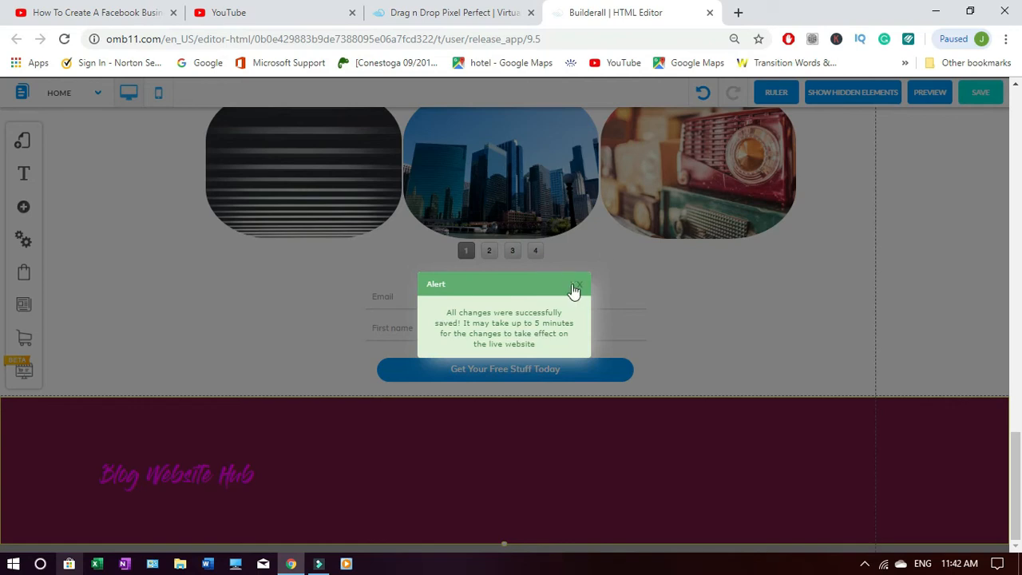
click(581, 286)
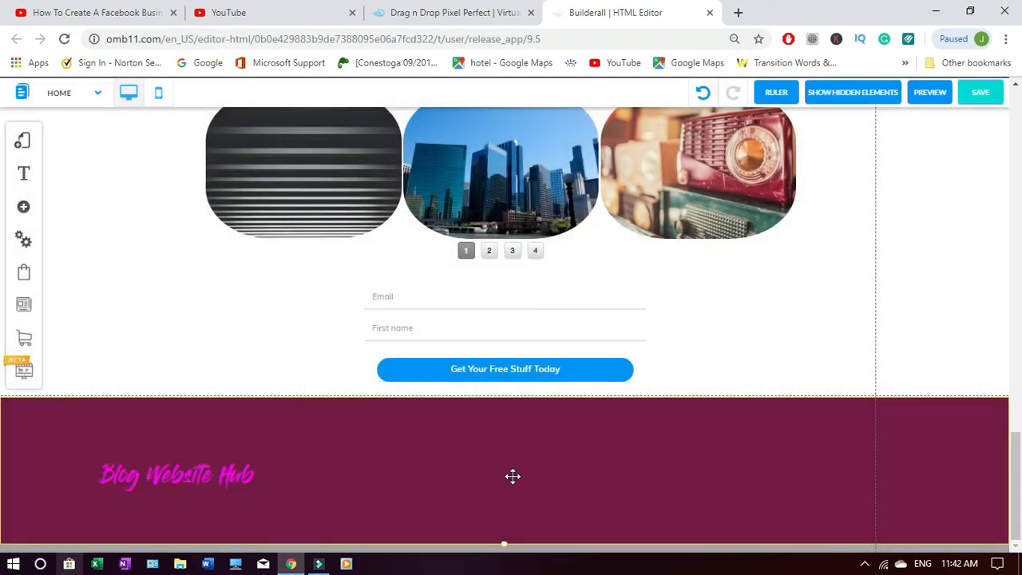
- Add a small Title text element and move it down toward the footer
click(24, 210)
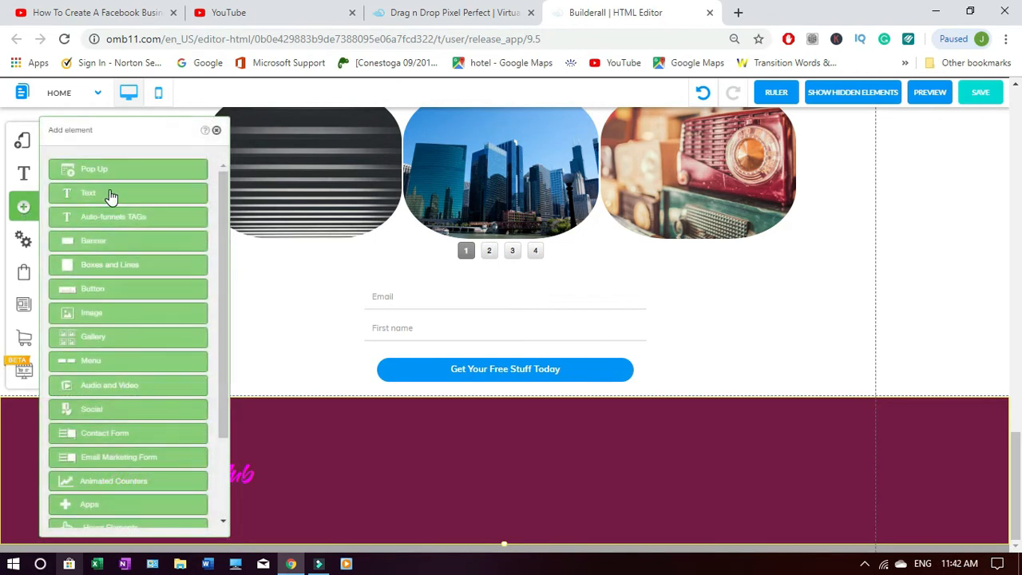
click(109, 192)
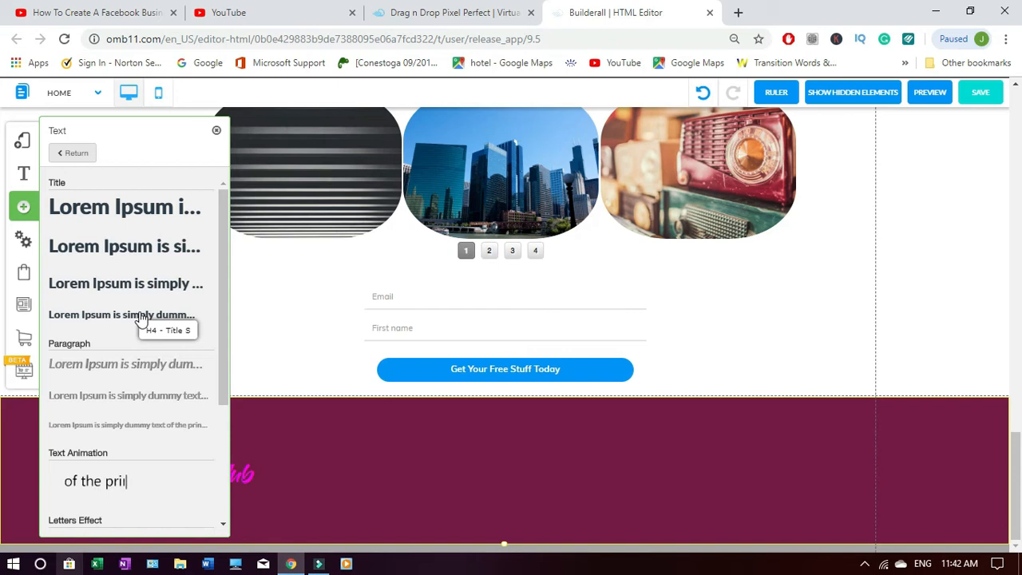
click(140, 318)
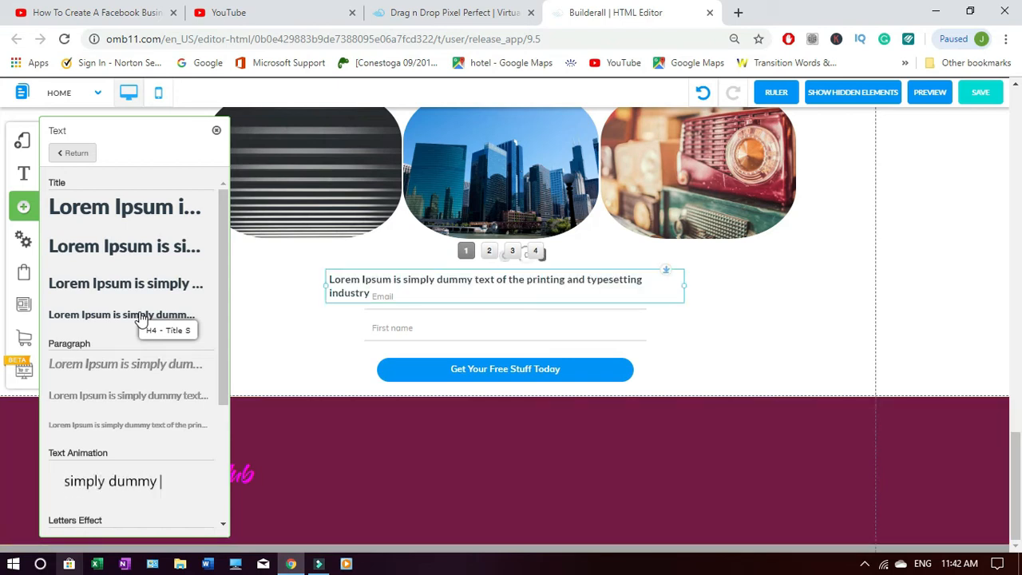
click(216, 130)
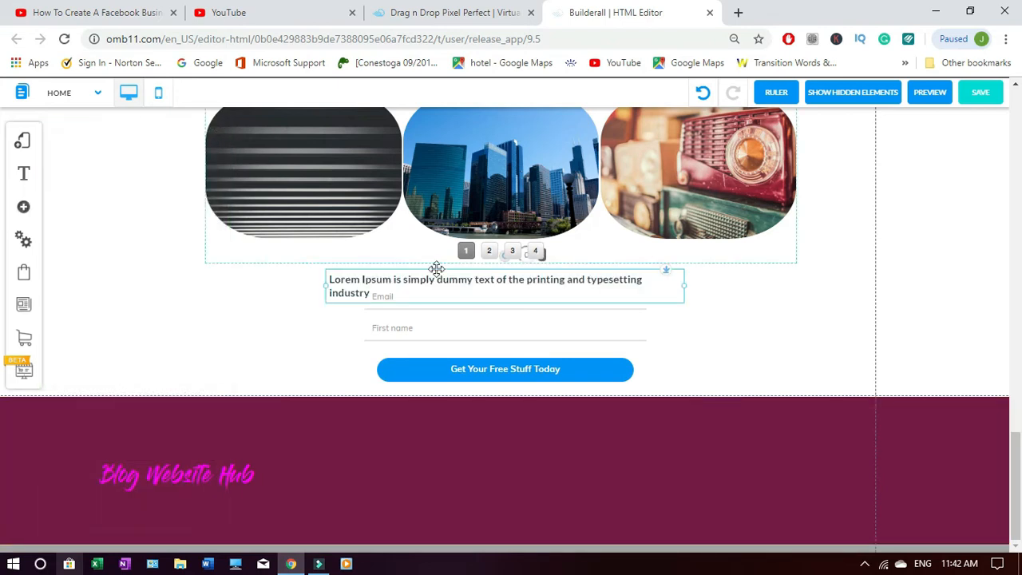
drag(548, 285, 282, 361)
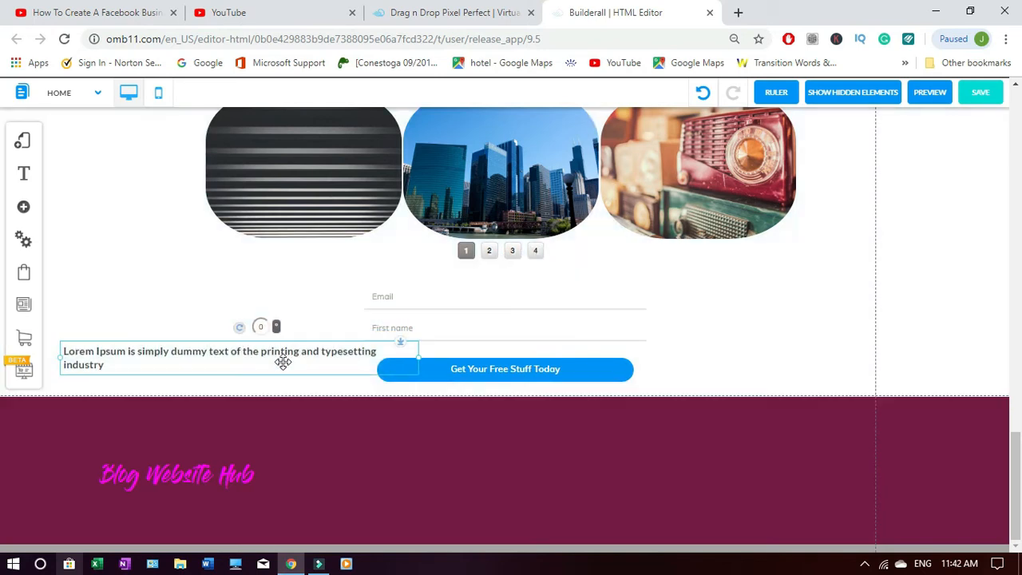
- Change the text to 'Blog Website Hub 2019 | All Rights Reserved.' and colour it white
double_click(237, 352)
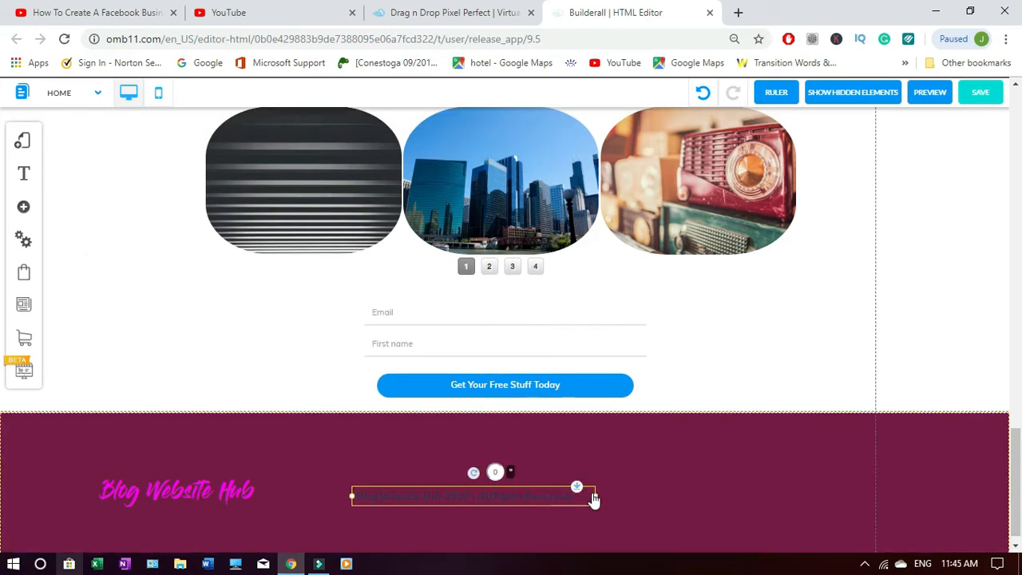
click(508, 501)
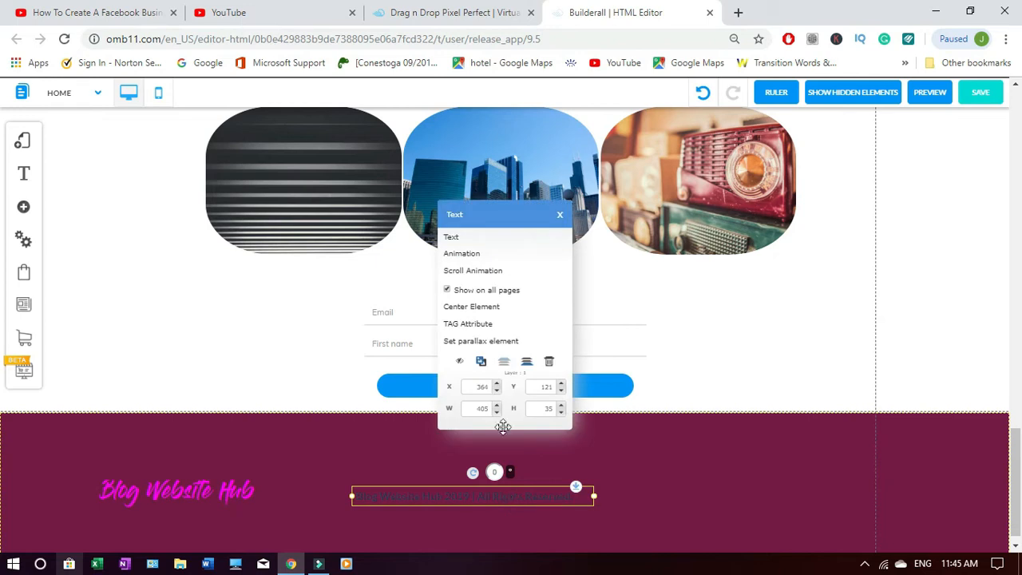
click(493, 238)
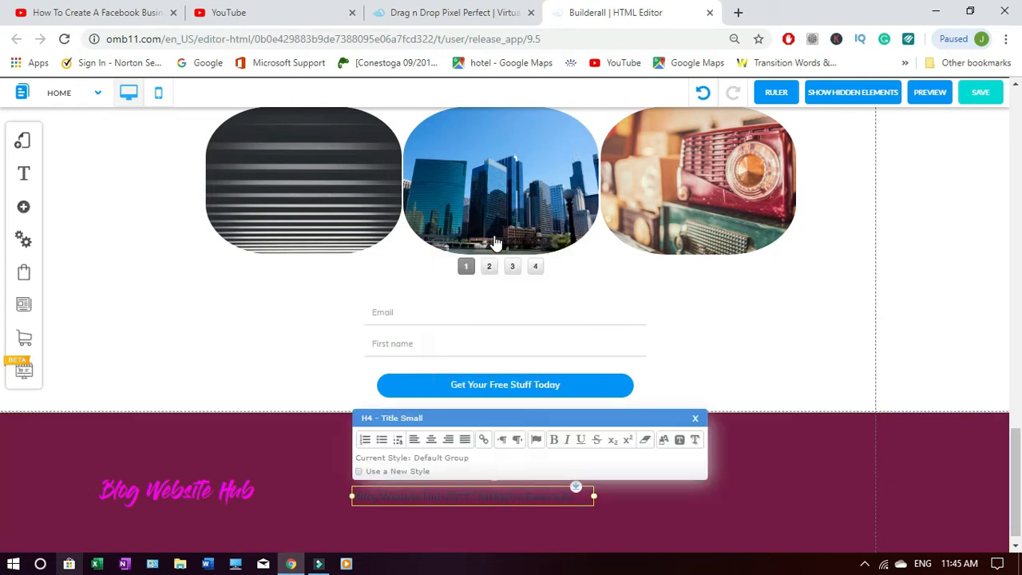
click(662, 441)
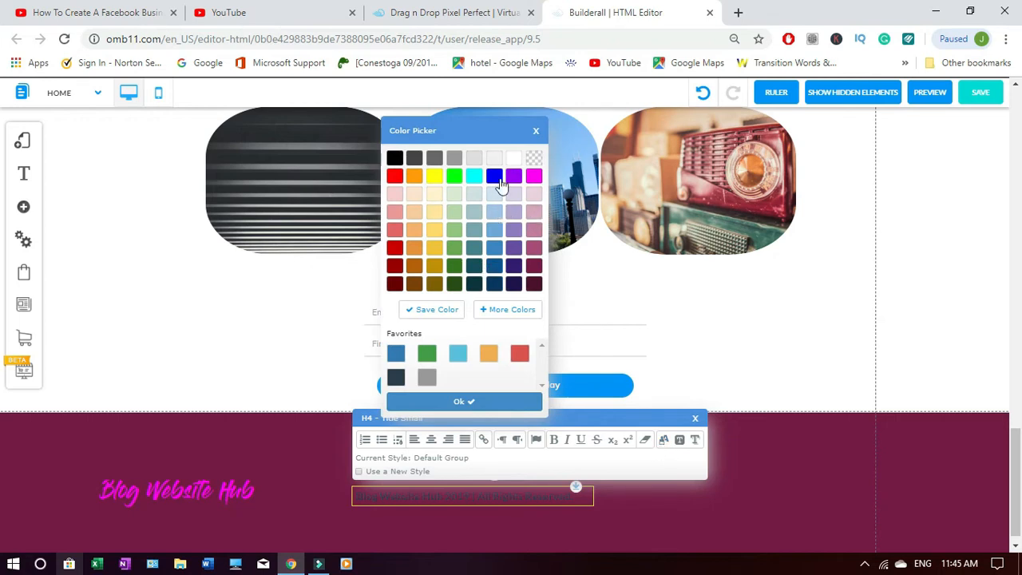
click(515, 159)
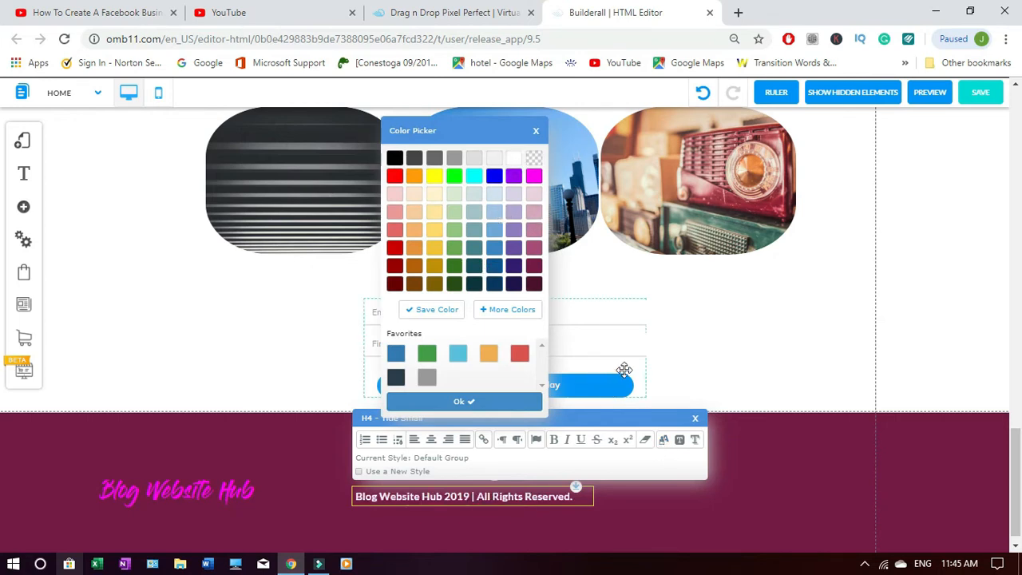
click(482, 402)
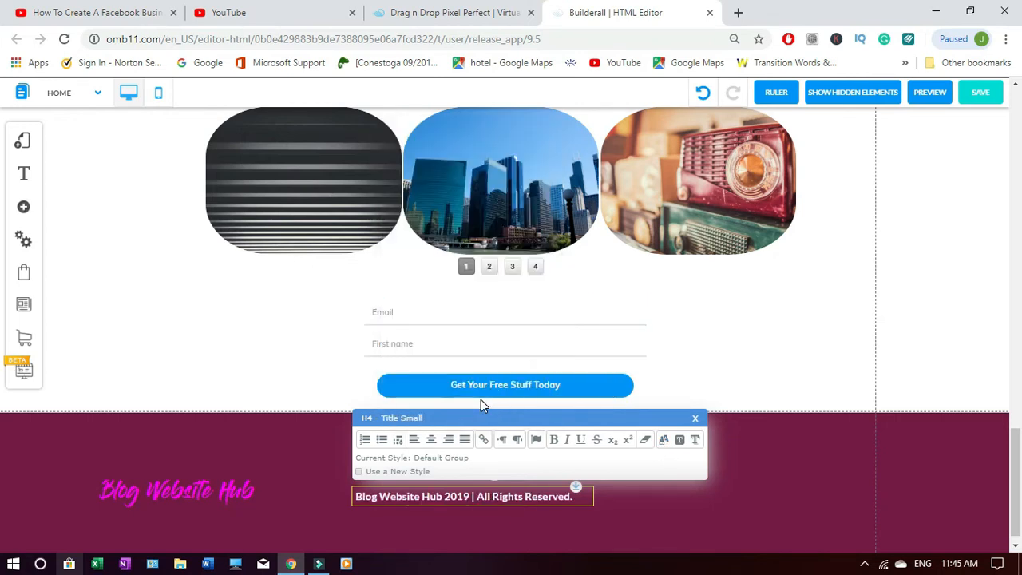
click(696, 419)
- Centre the copyright line horizontally in the footer
drag(508, 499, 542, 495)
right_click(542, 496)
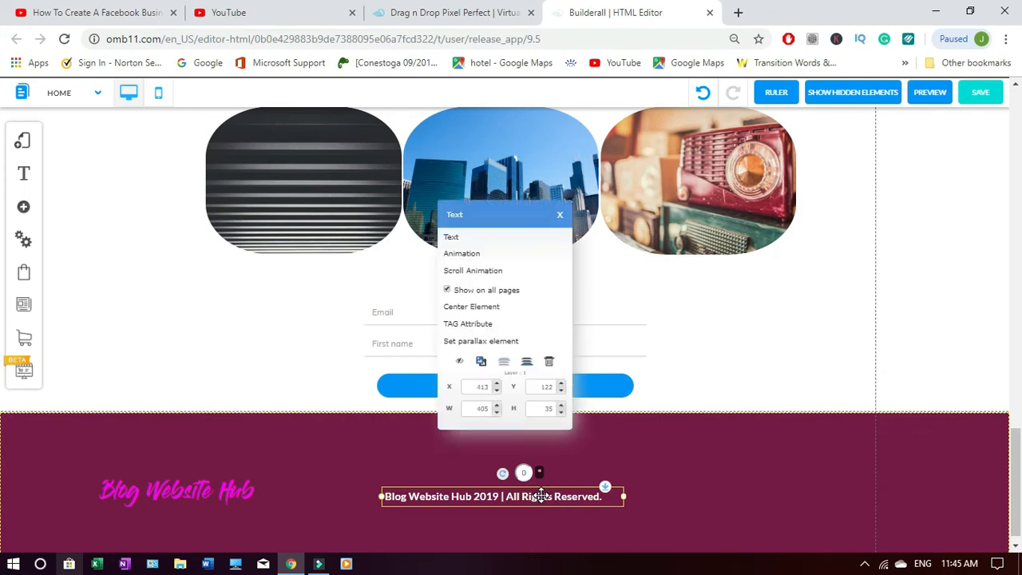
click(484, 306)
click(688, 505)
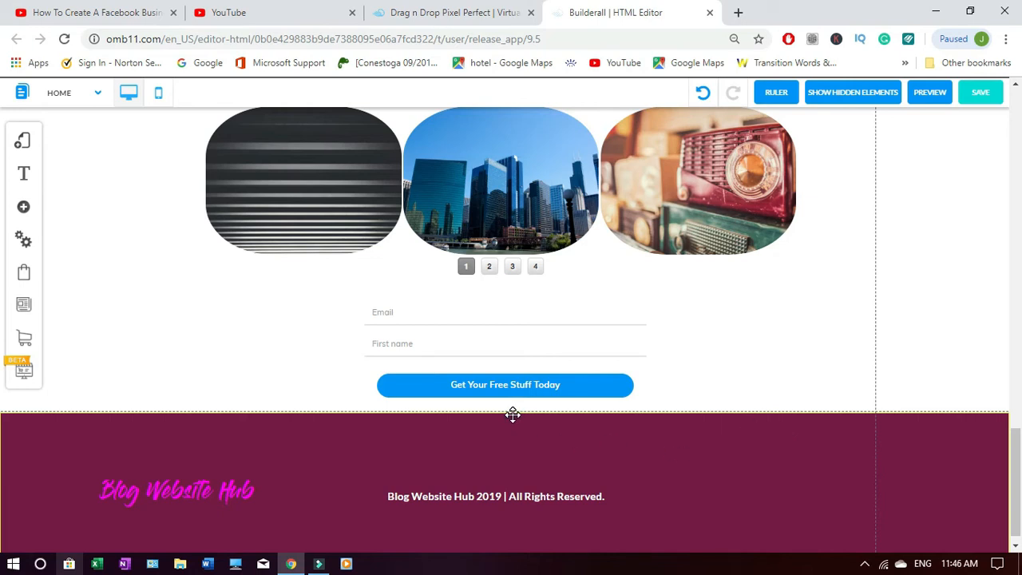
- Lower the footer and raise the copyright text and logo within it
key(Down)
key(Down)
key(Down)
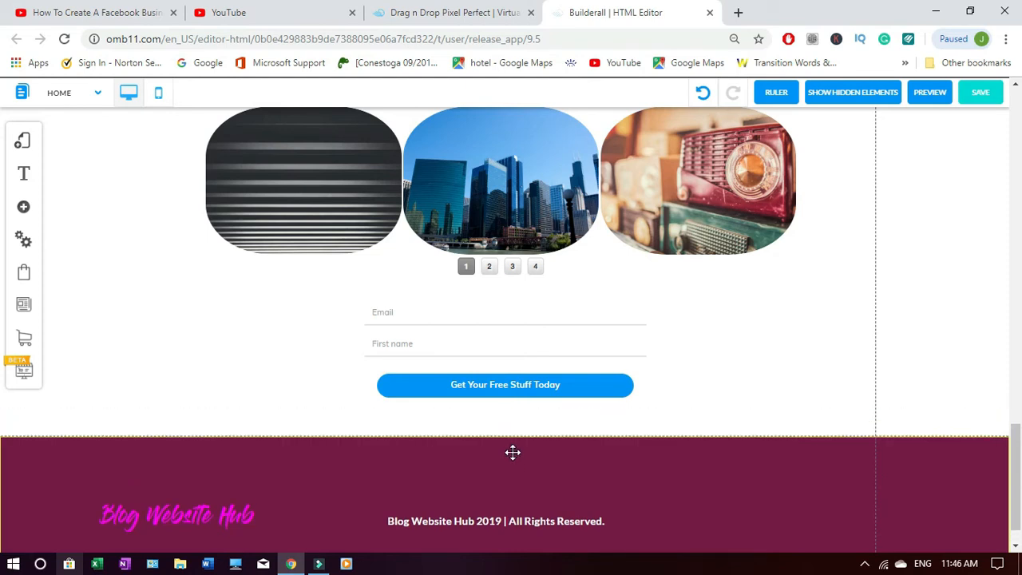
click(509, 527)
drag(509, 527, 516, 507)
click(262, 526)
drag(262, 526, 255, 508)
click(804, 492)
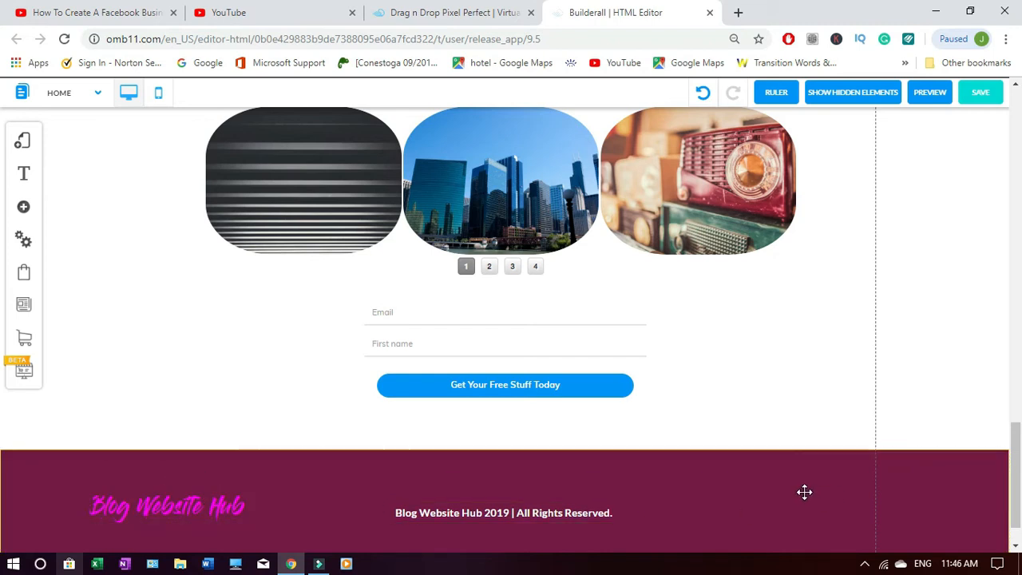
drag(593, 515, 592, 509)
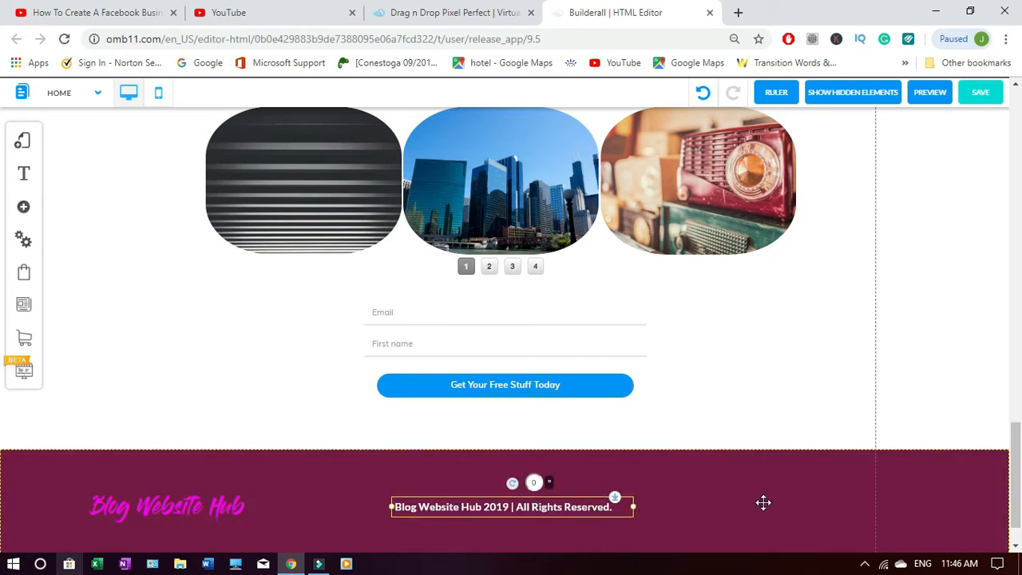
click(764, 502)
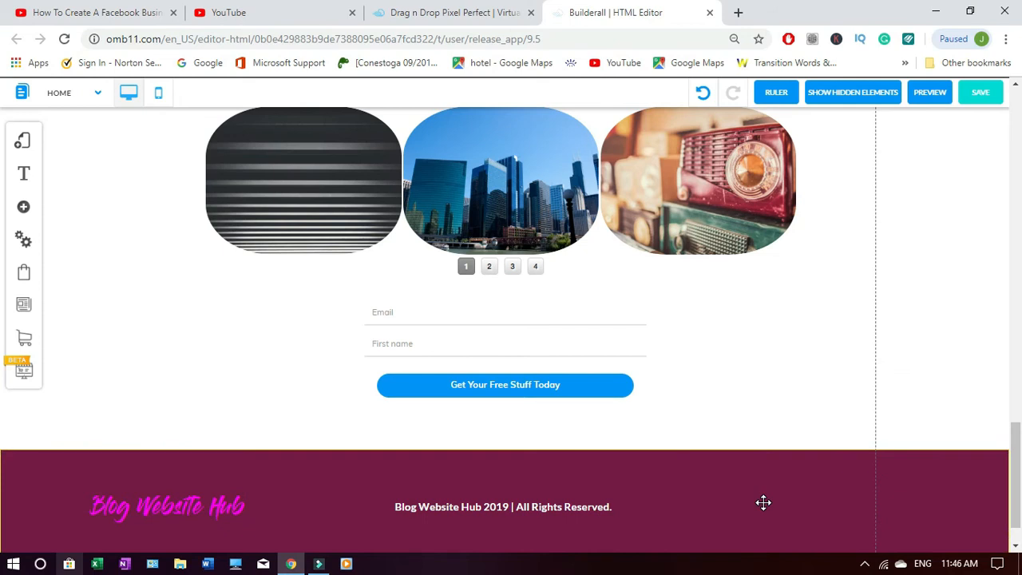
- Re-centre the copyright text horizontally with Center Element
click(510, 503)
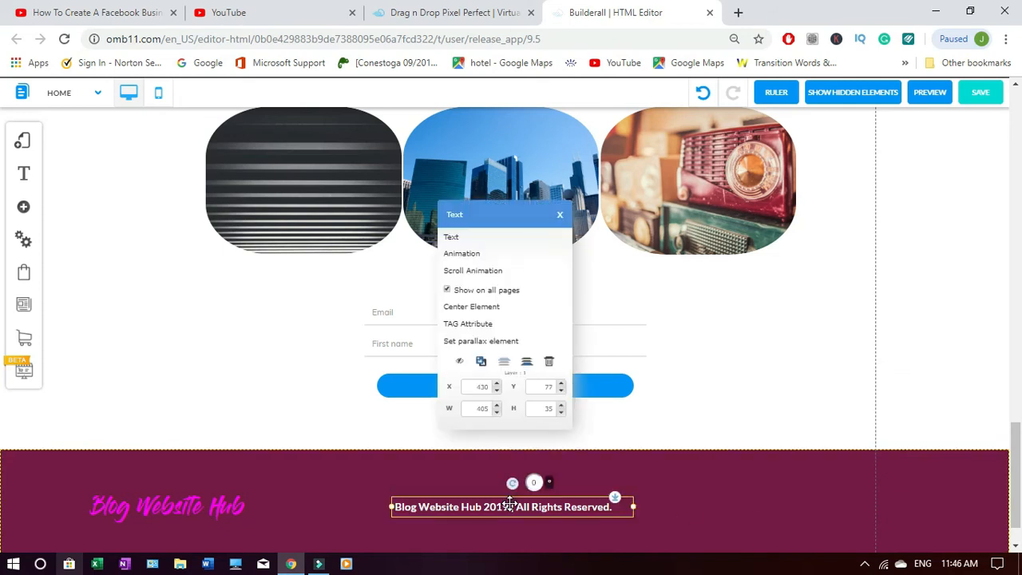
click(497, 306)
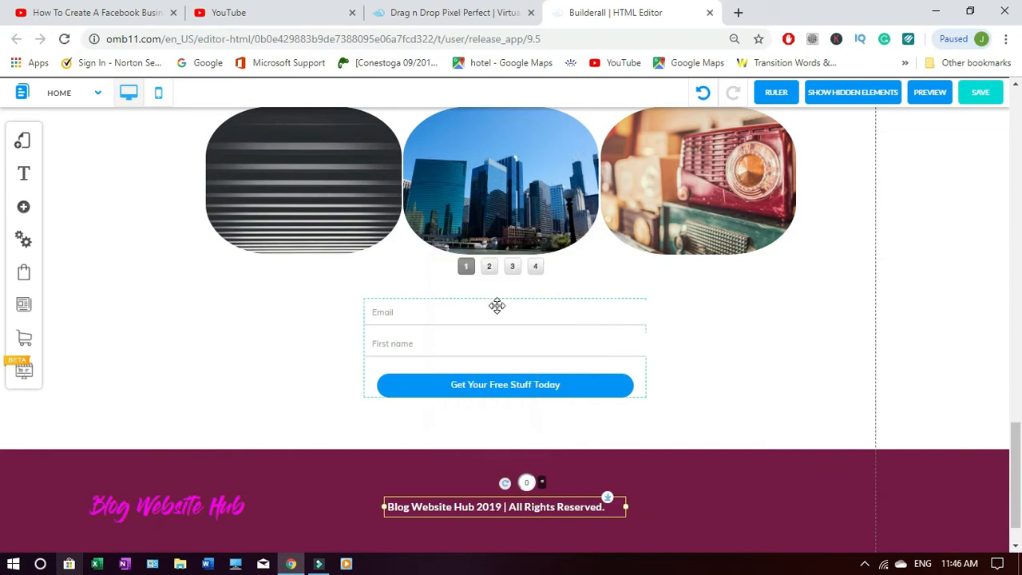
click(718, 531)
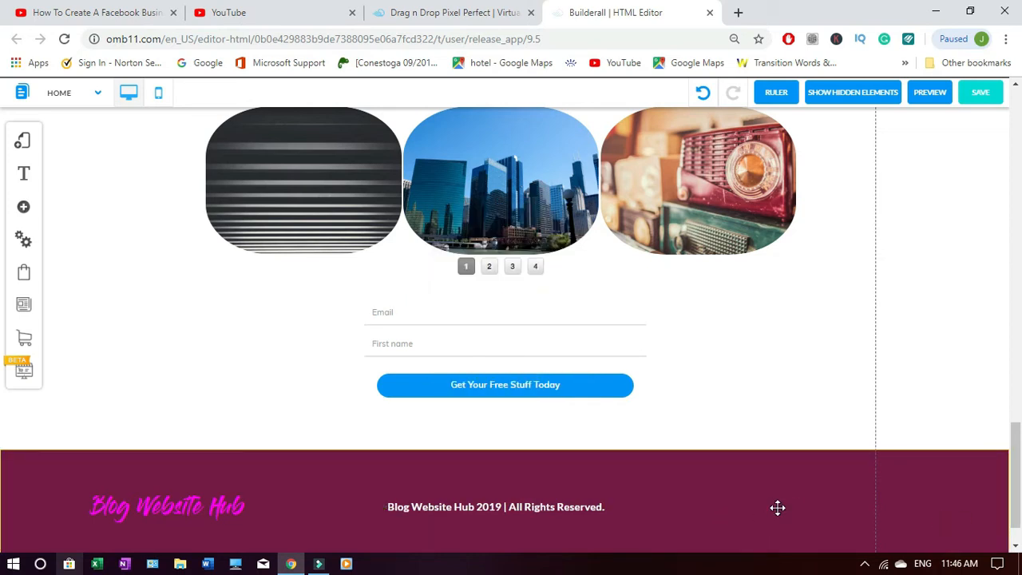
- Save the Home page changes and dismiss the saved notice
click(980, 98)
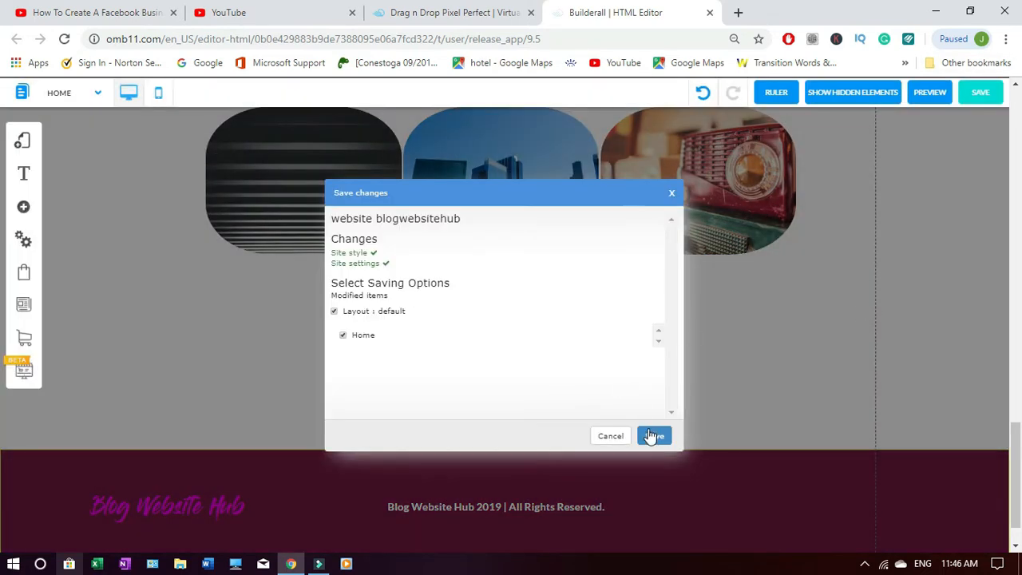
click(653, 436)
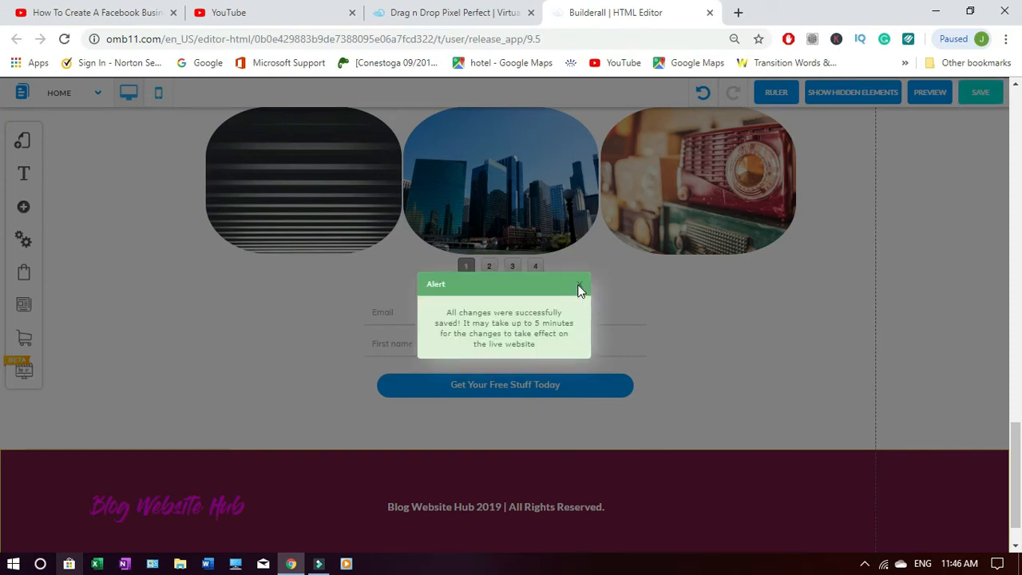
click(580, 287)
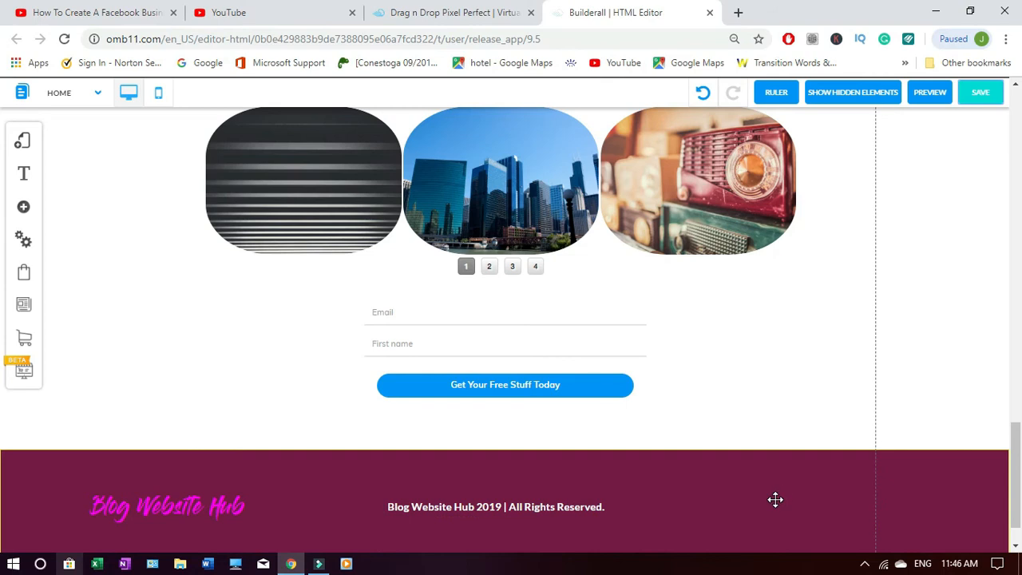
- Add a colourful rounded social icon bar and drag it into the footer
click(24, 211)
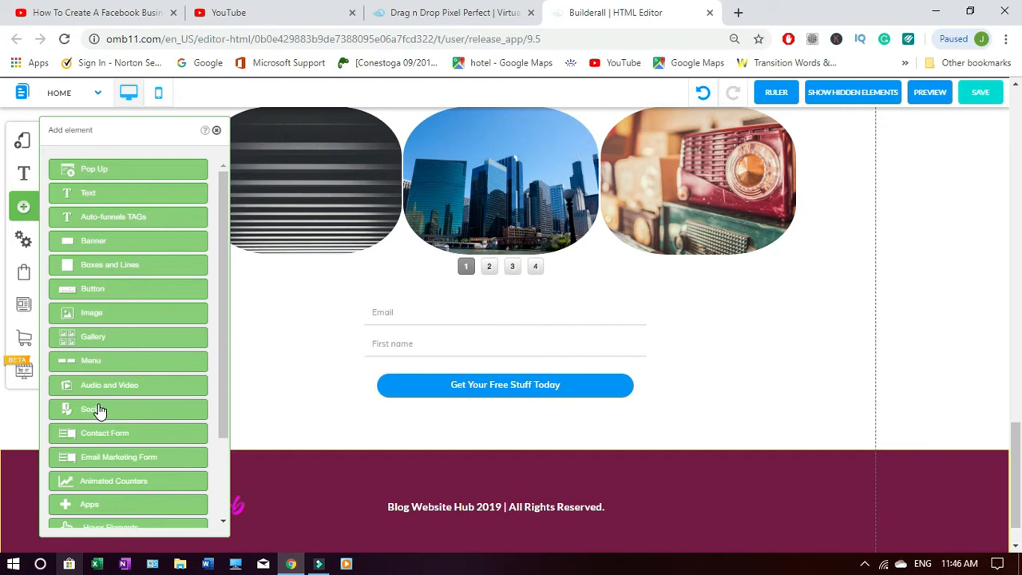
click(97, 409)
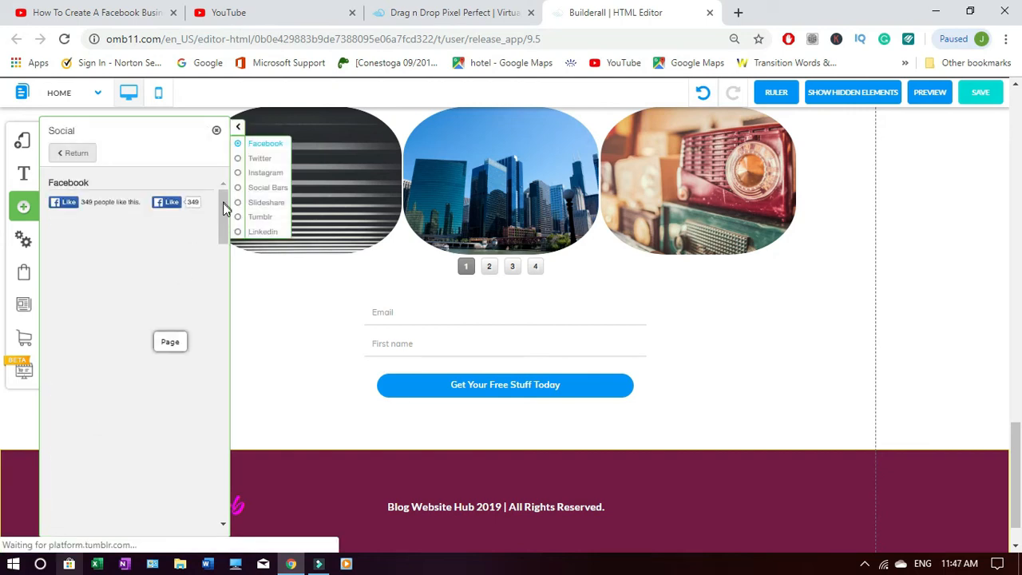
drag(223, 205, 224, 424)
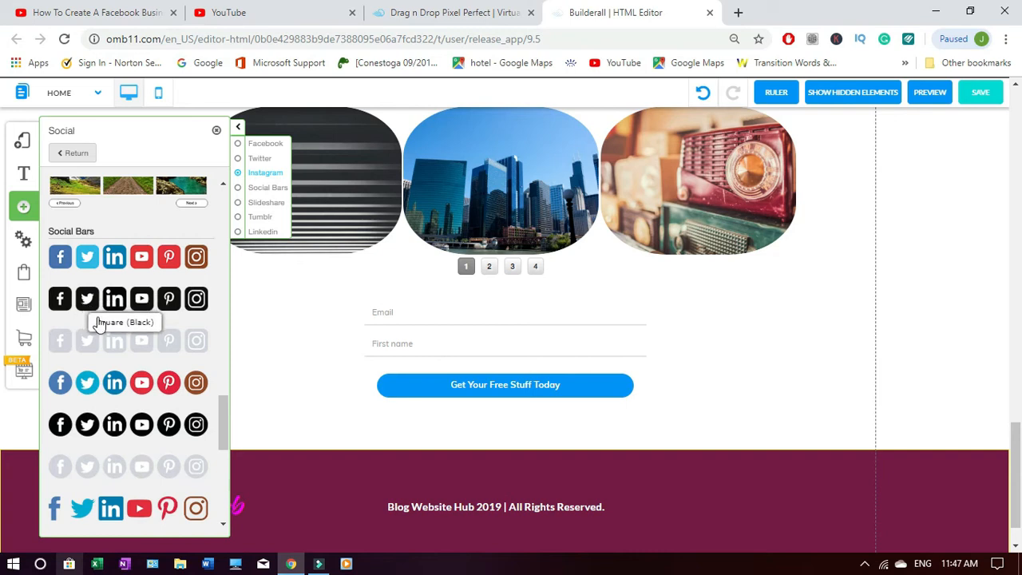
click(100, 385)
drag(580, 306, 853, 507)
click(215, 132)
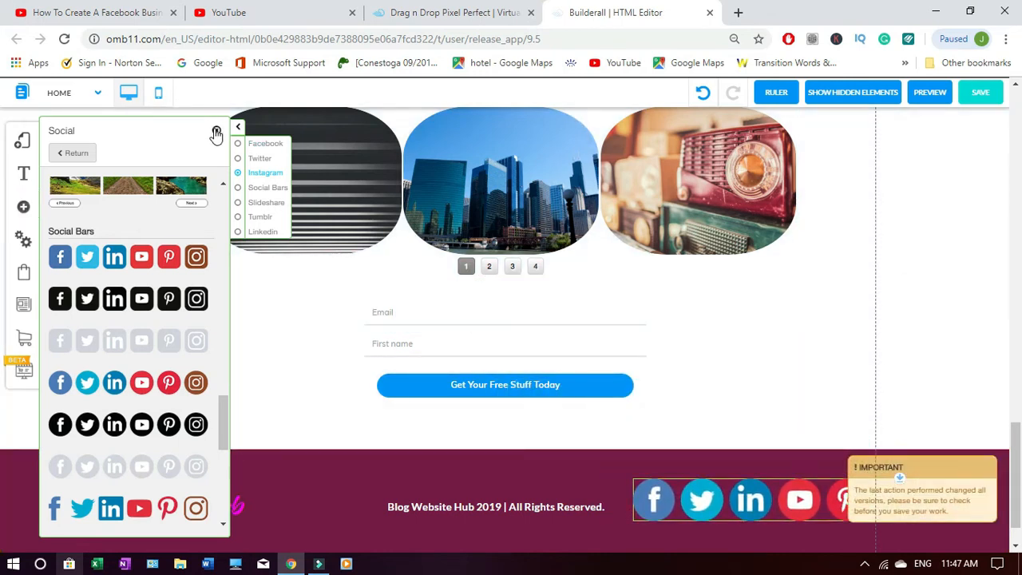
- Shrink the social icons from 71 px to about 35 px and place the bar at the footer's right
click(778, 501)
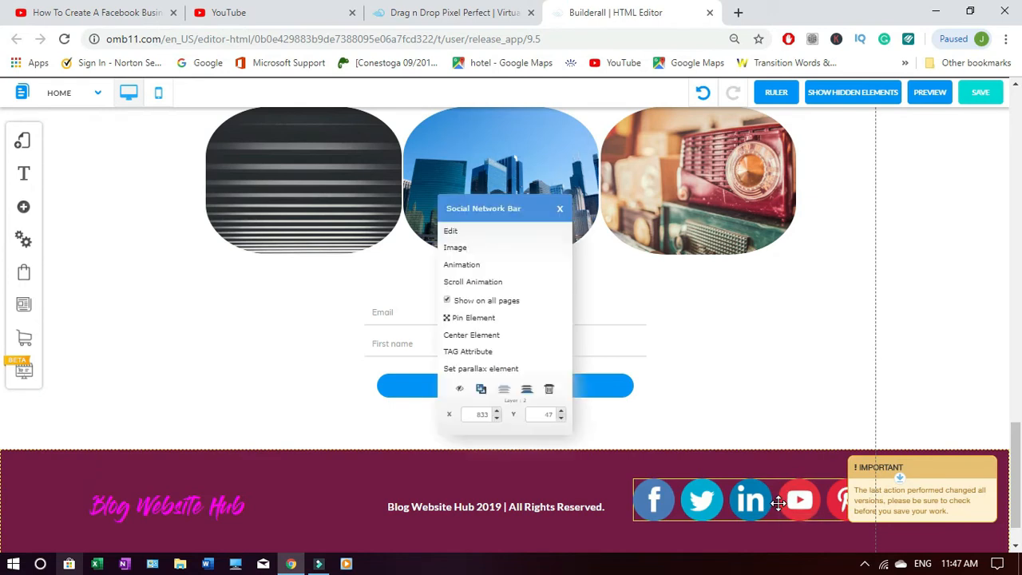
click(452, 232)
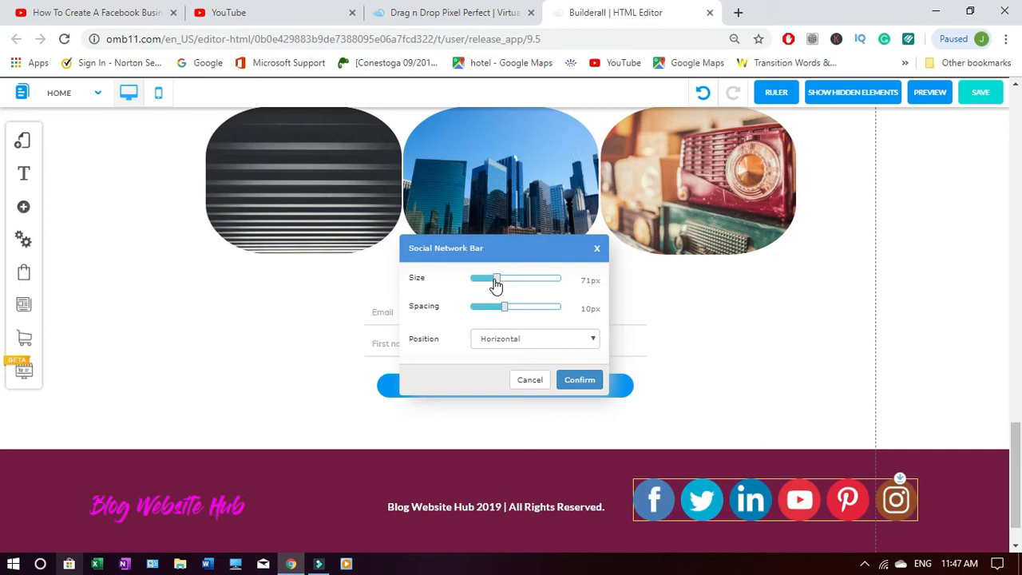
drag(497, 282, 476, 279)
click(580, 379)
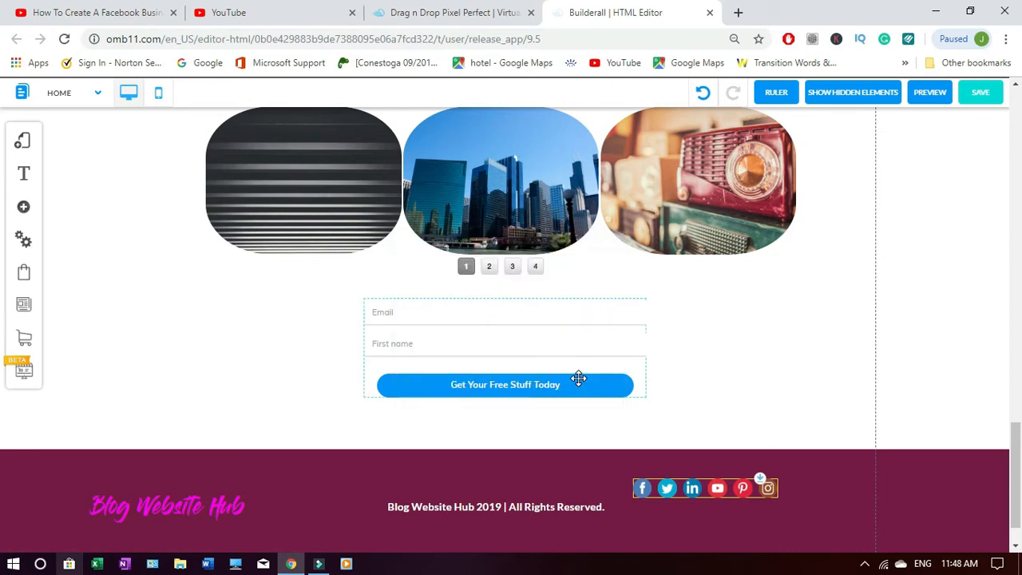
drag(742, 489, 785, 505)
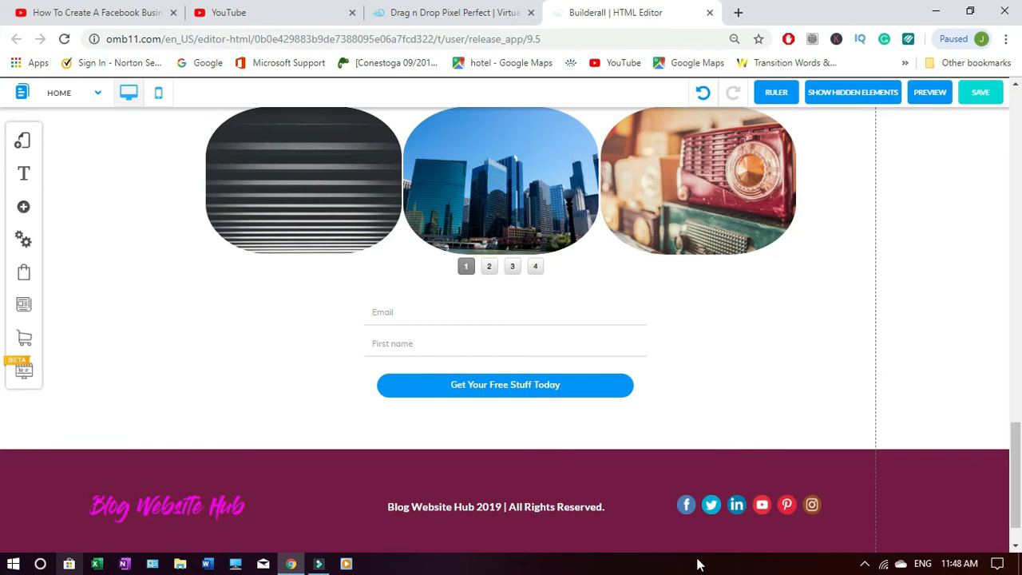
- Save the site and dismiss the saved alert
click(986, 94)
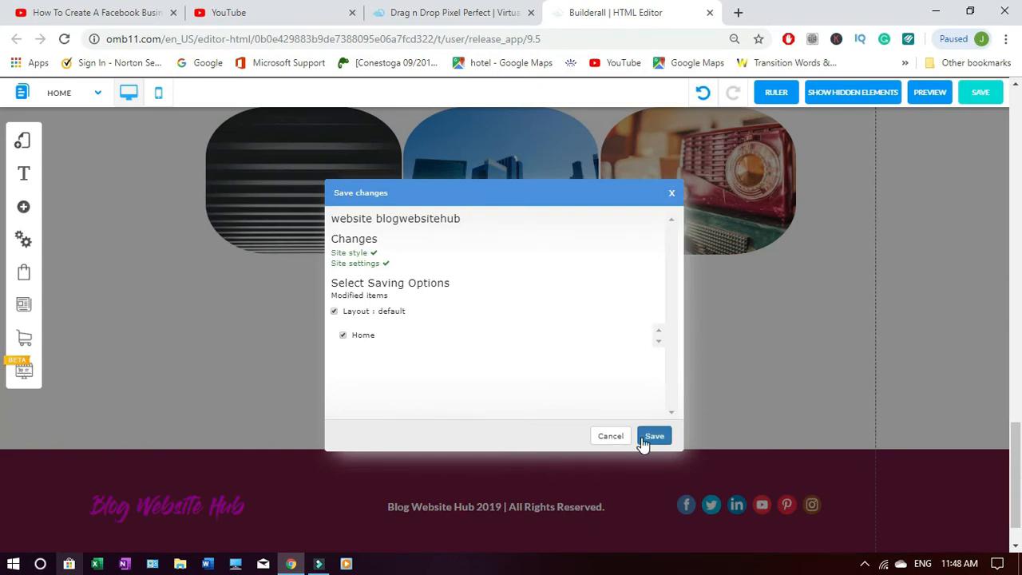
click(654, 436)
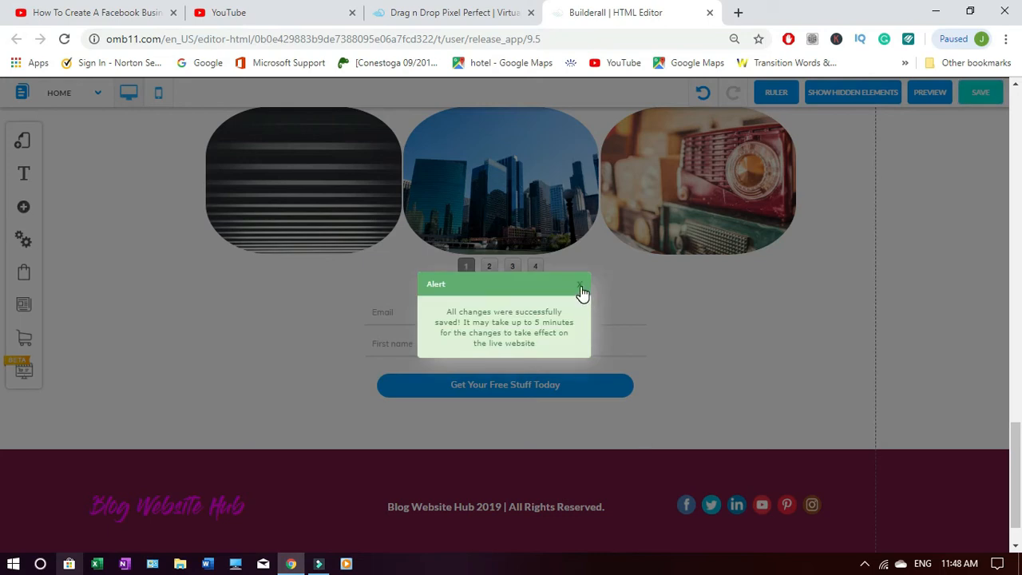
click(581, 290)
- Review the Twitter, LinkedIn and YouTube icons' titles and links unchanged, then start another save
click(781, 505)
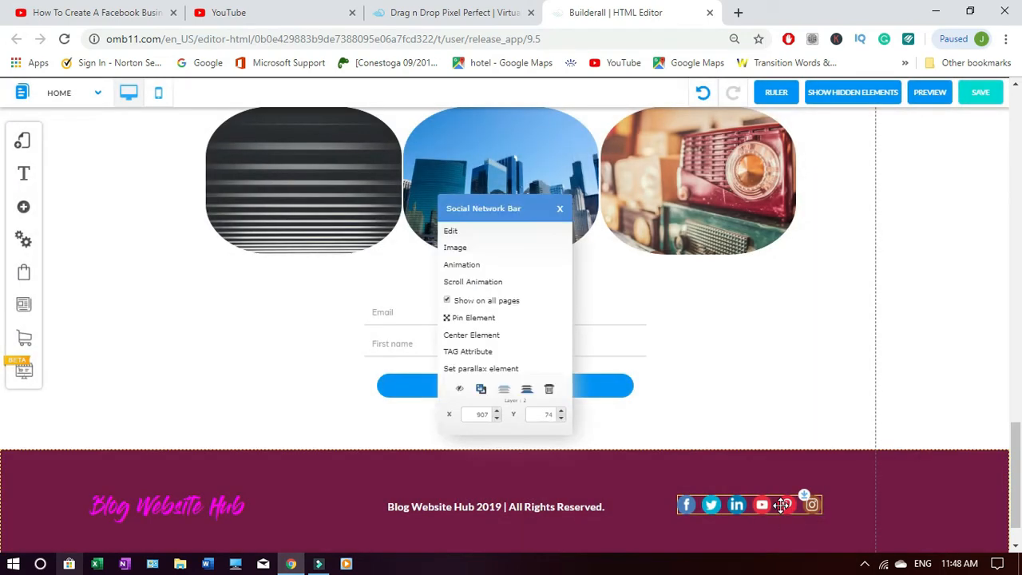
click(487, 252)
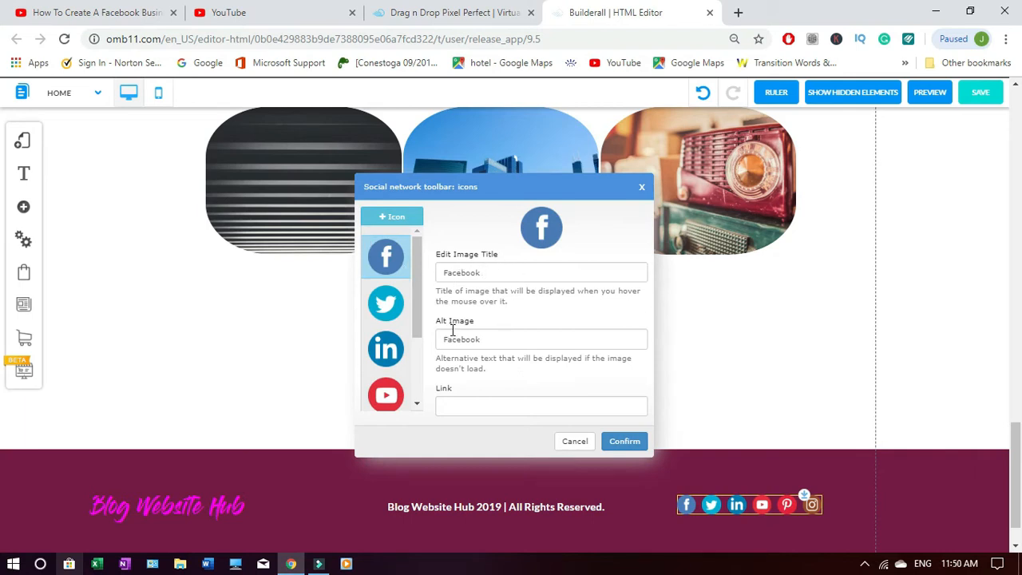
click(396, 307)
click(402, 356)
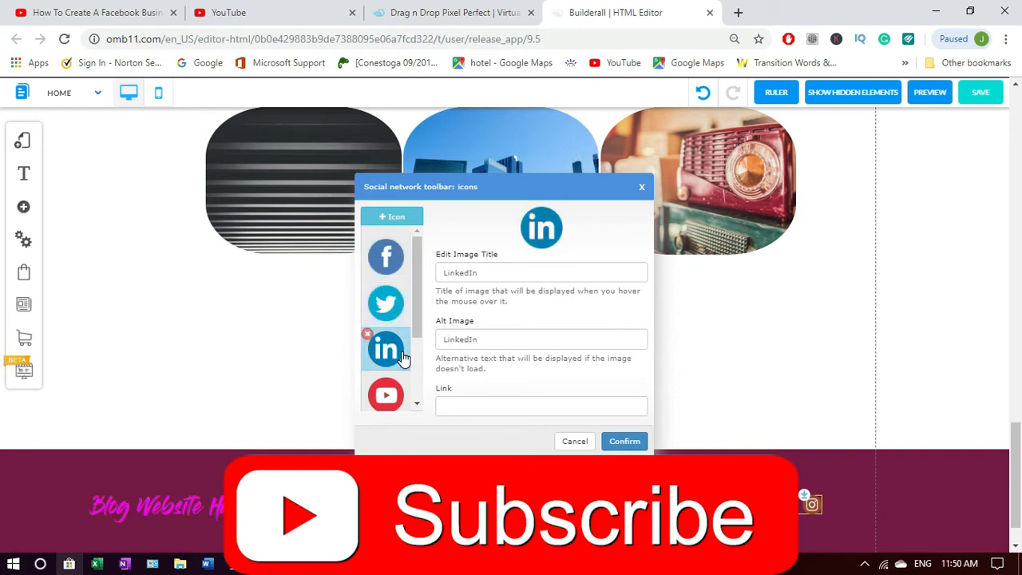
click(401, 403)
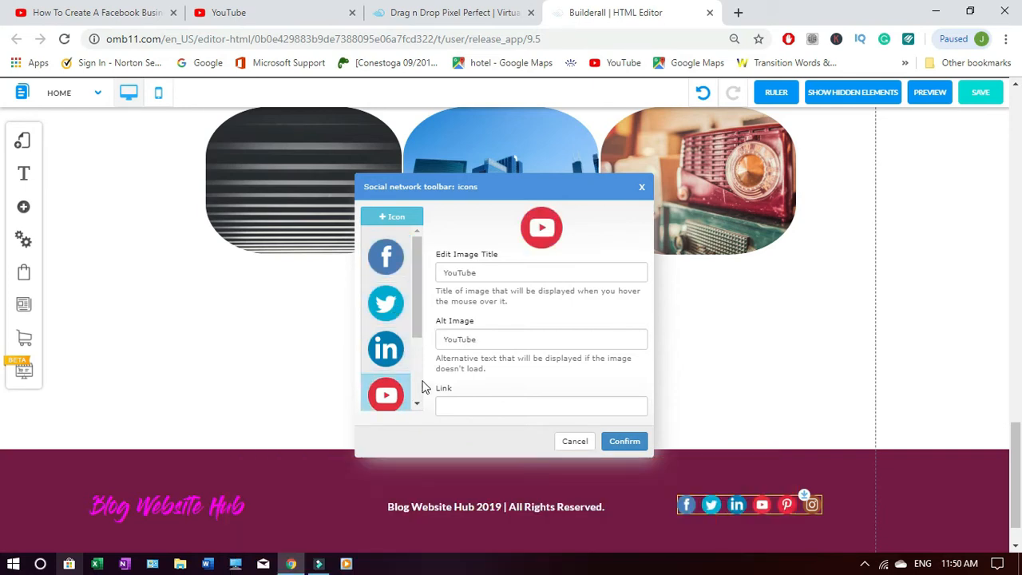
scroll(418, 390, down, 2)
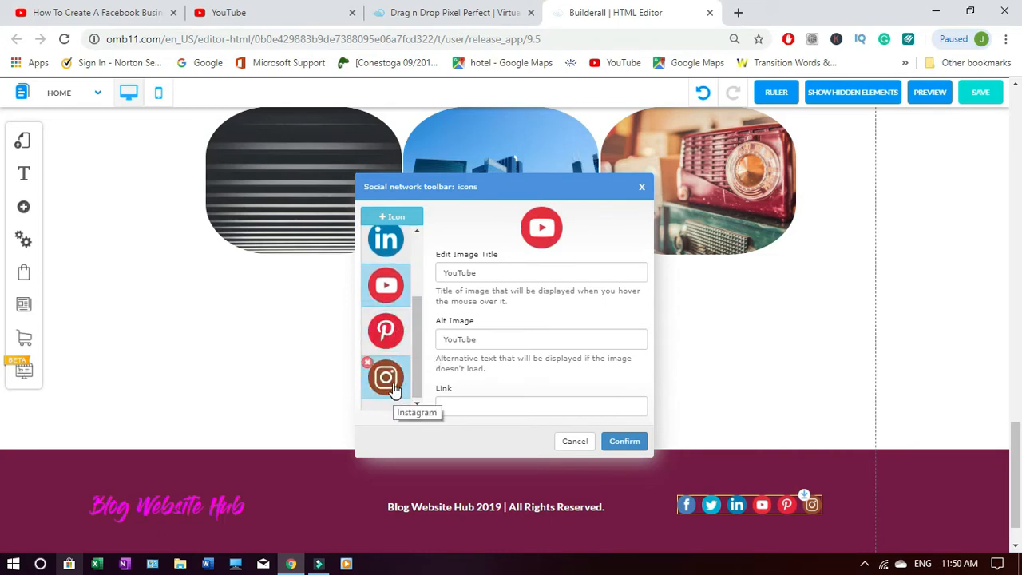
scroll(417, 252, up, 3)
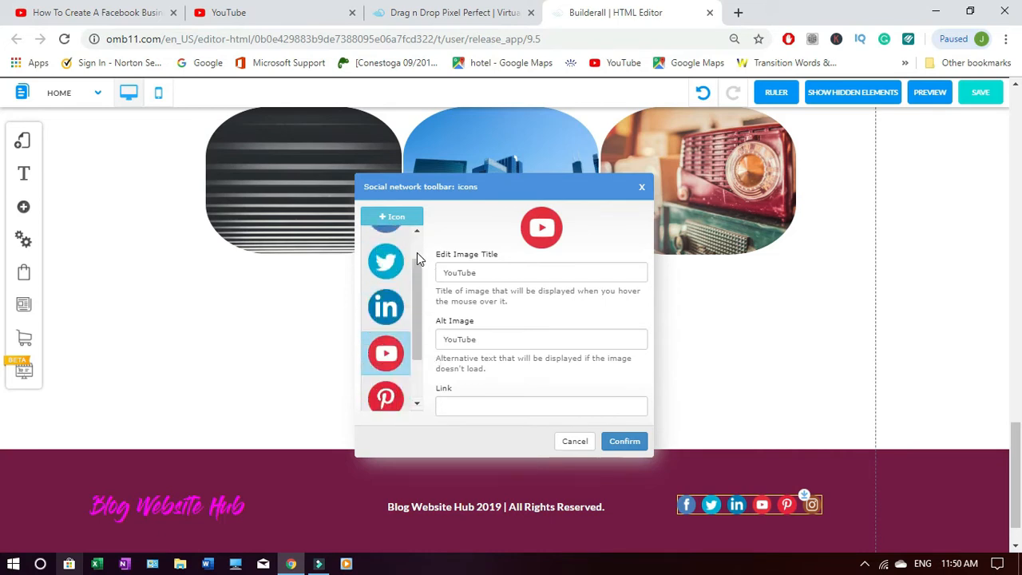
click(579, 444)
click(853, 376)
click(985, 92)
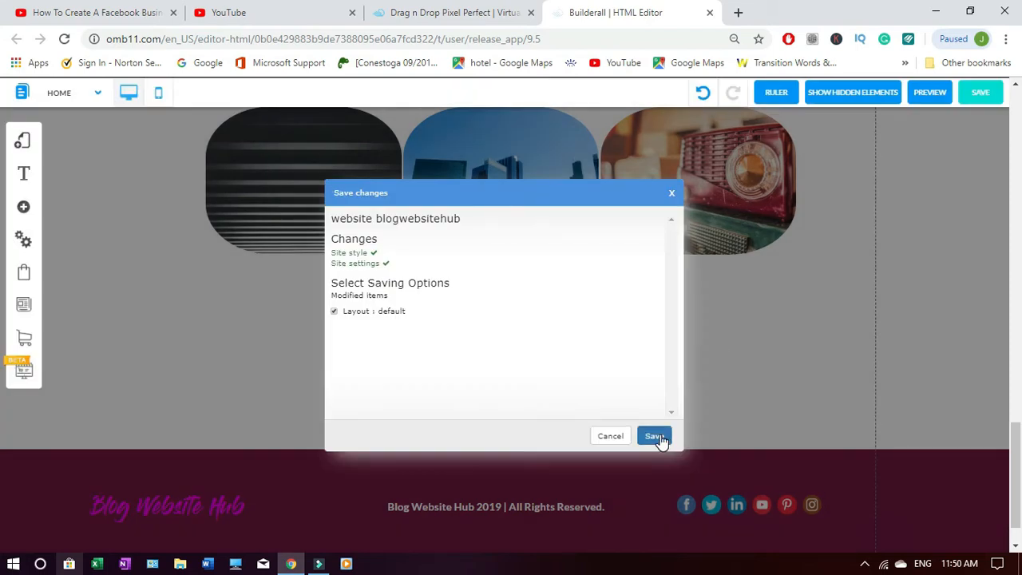
- Confirm the save, dismiss the success alert, and return to the top of the Home page
click(655, 437)
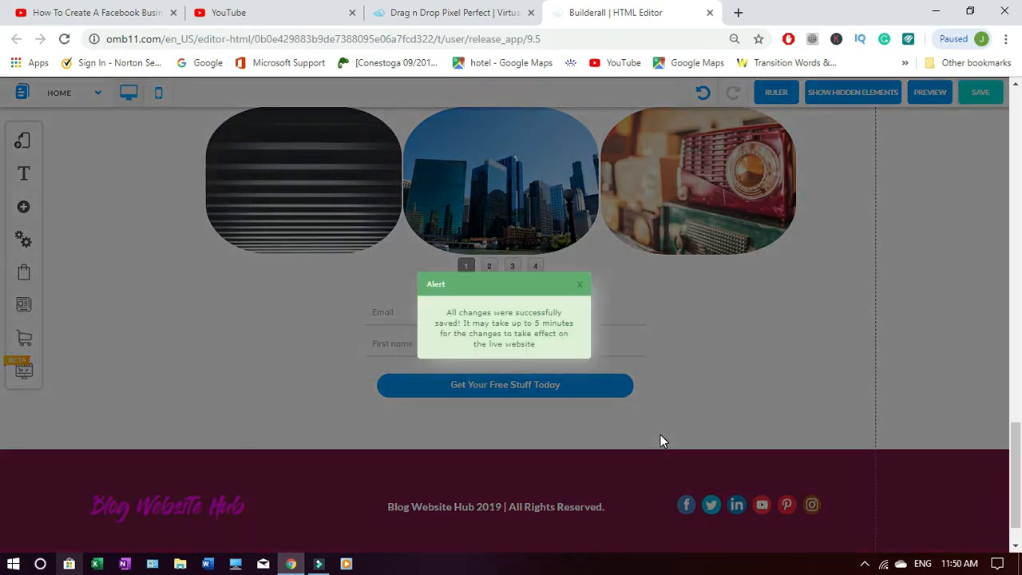
click(582, 285)
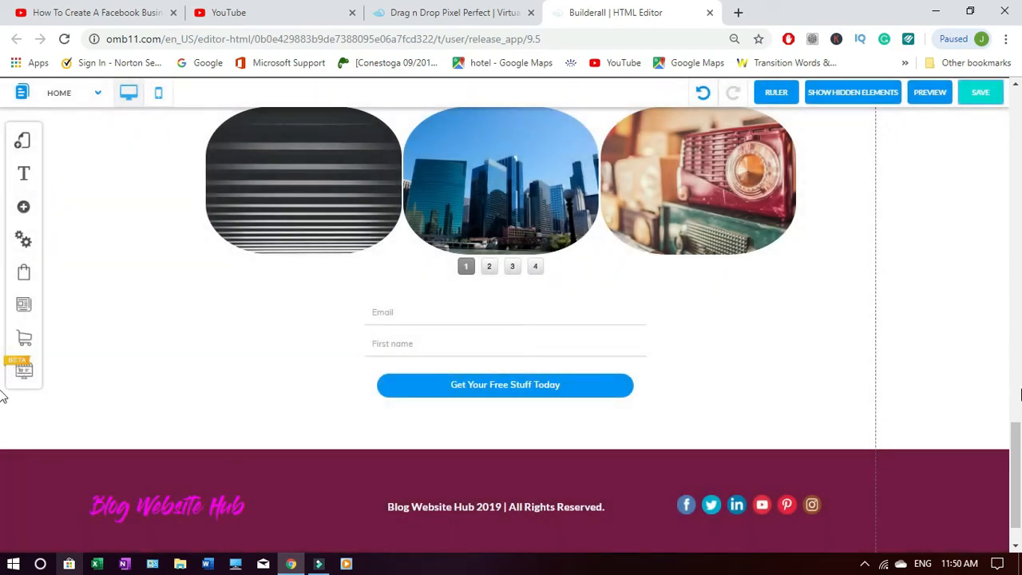
scroll(1018, 375, up, 3)
drag(1018, 375, 995, 152)
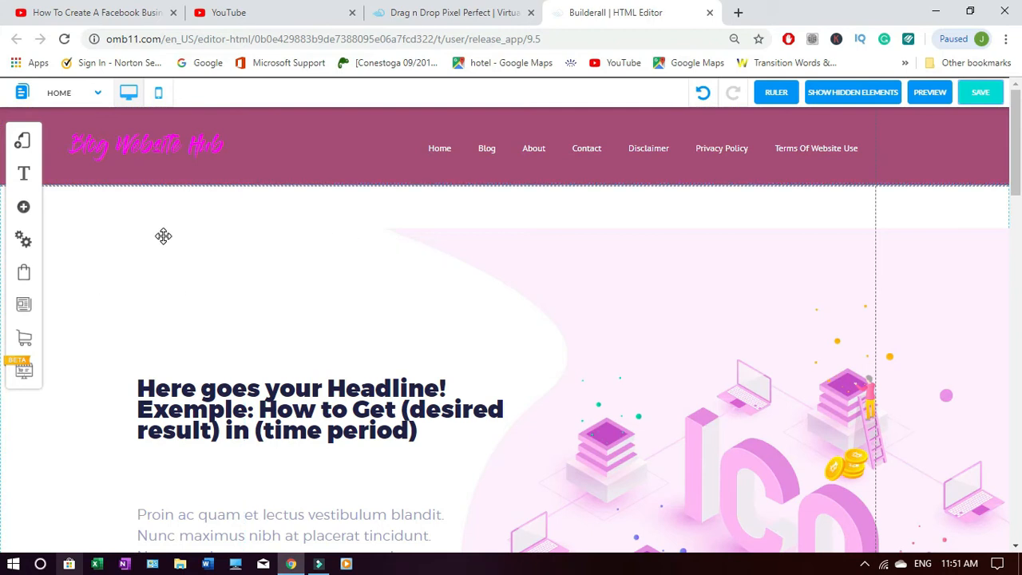
- Switch the editor from the Home page to NEWS PAGE via the page selector
click(99, 95)
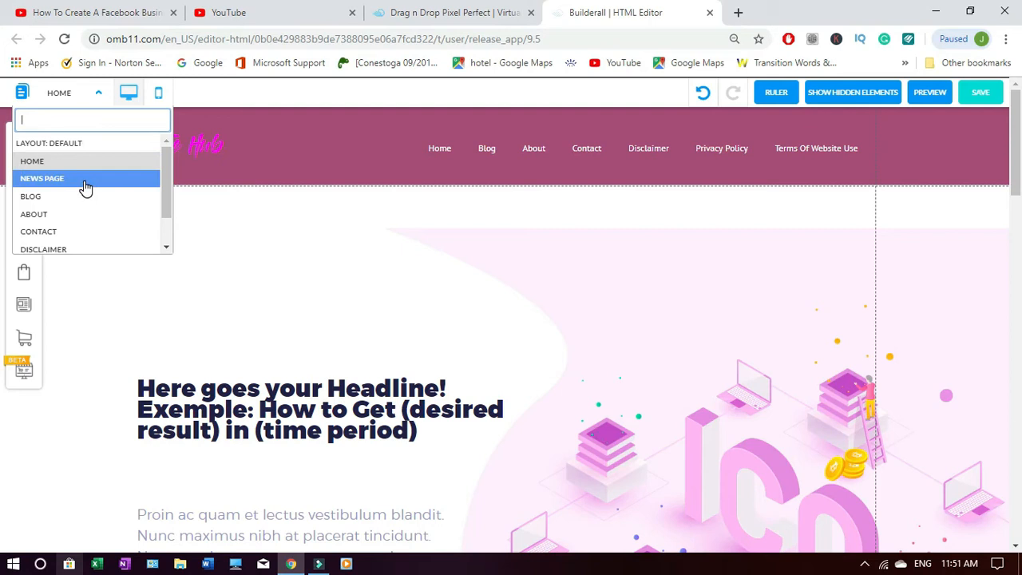
mouse_move(167, 188)
mouse_down()
mouse_move(168, 227)
mouse_move(166, 170)
mouse_up()
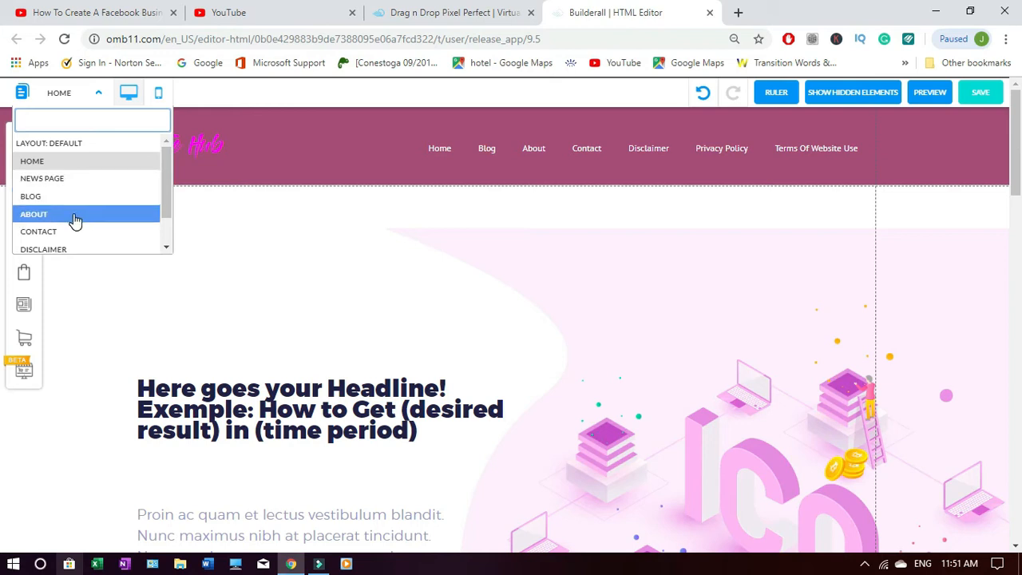
drag(166, 200, 166, 212)
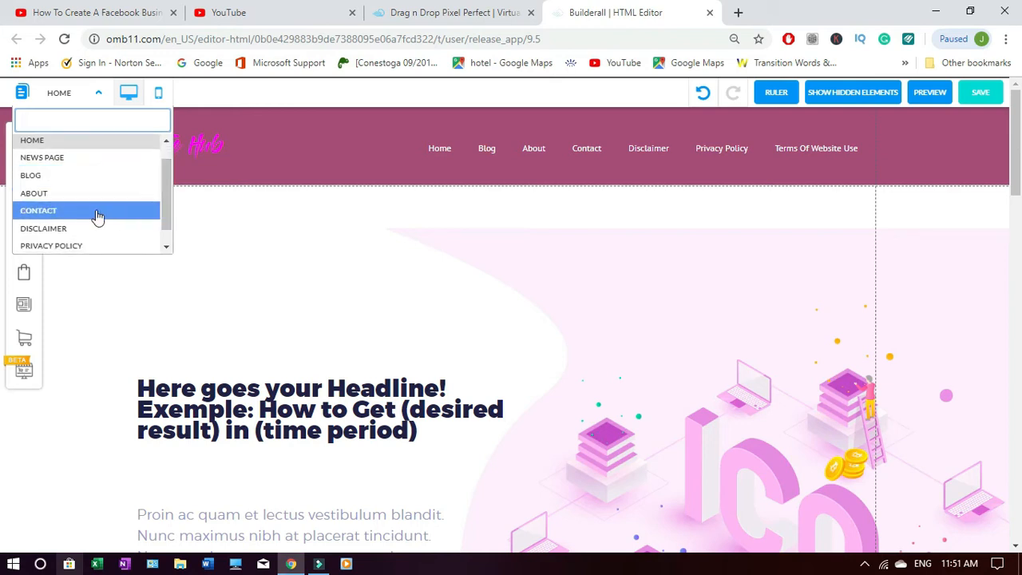
scroll(169, 226, down, 1)
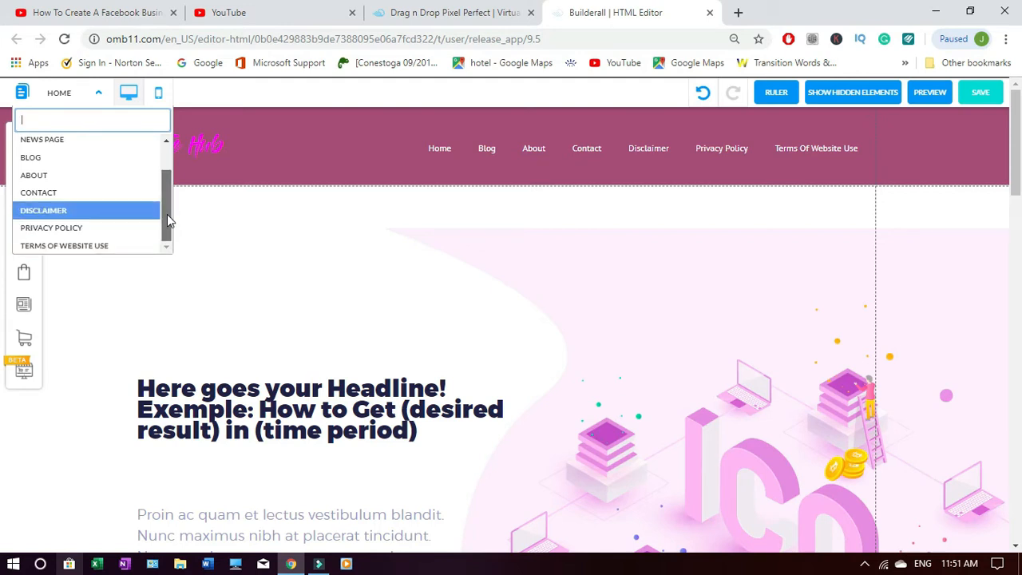
scroll(167, 214, up, 2)
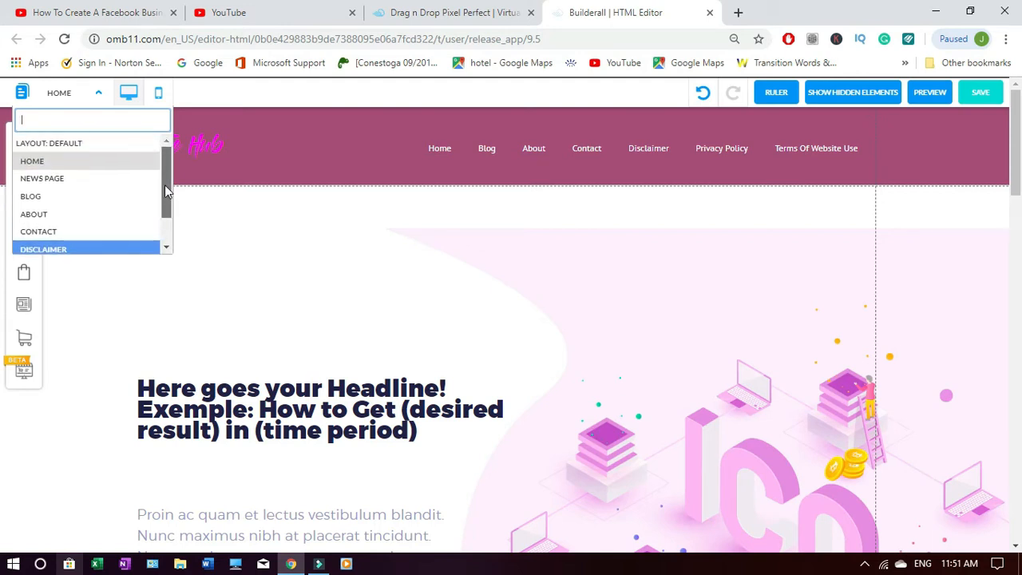
click(79, 181)
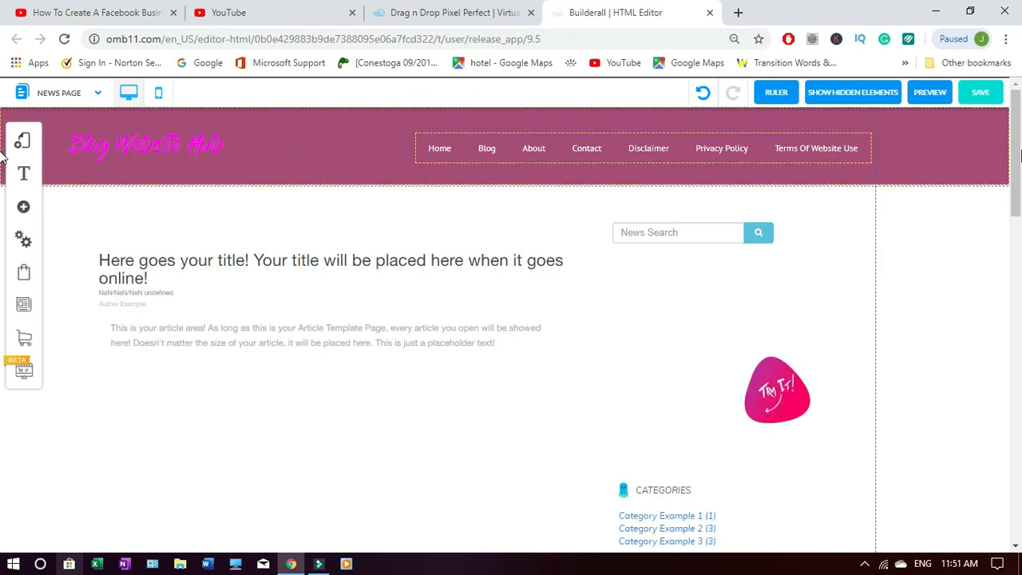
- Select the 'Sign up to receive first-hand content!' section with its e-mail form and delete it
scroll(4, 231, down, 3)
drag(1021, 238, 1019, 513)
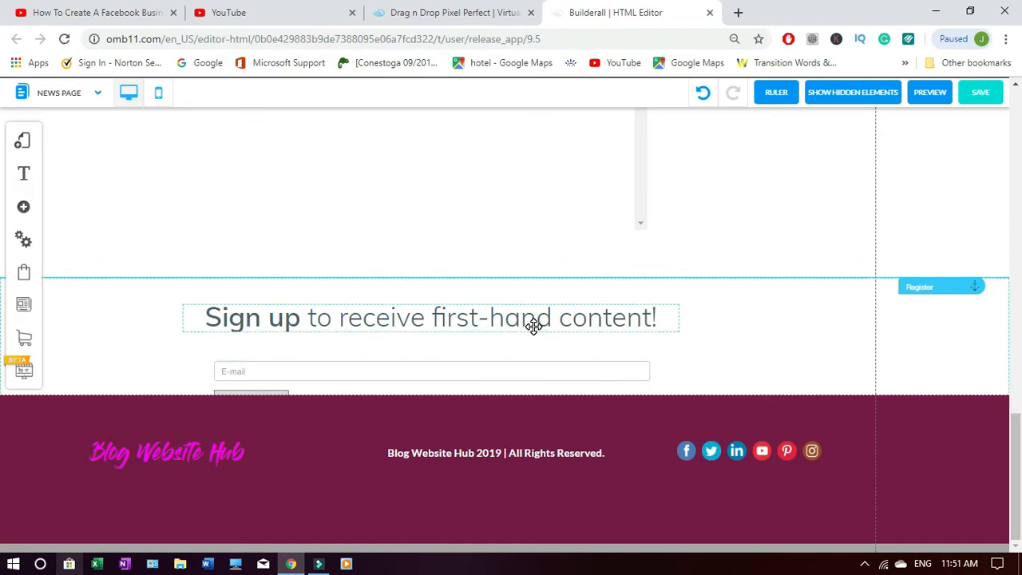
drag(652, 342, 655, 328)
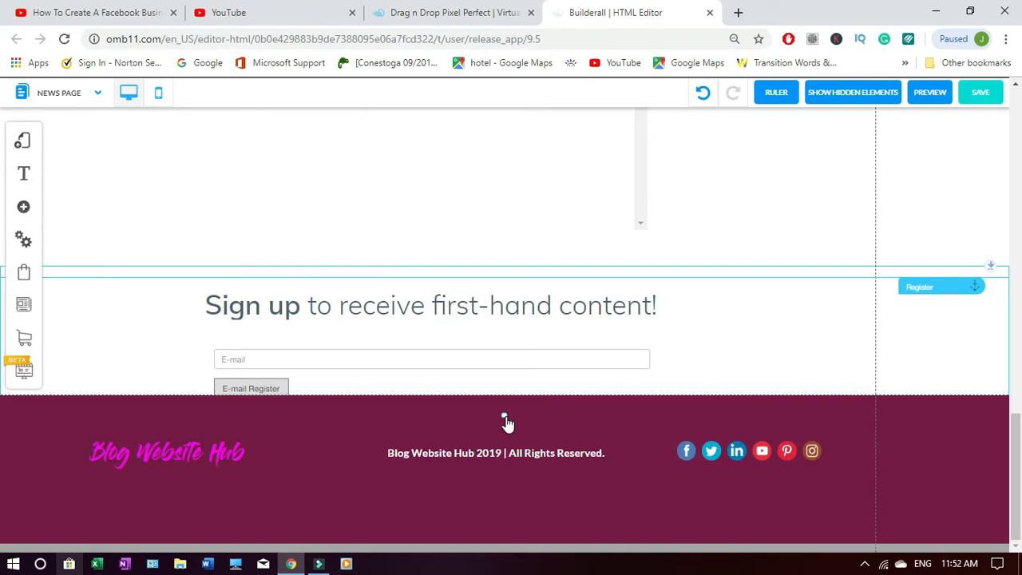
drag(503, 397, 503, 381)
drag(575, 328, 645, 368)
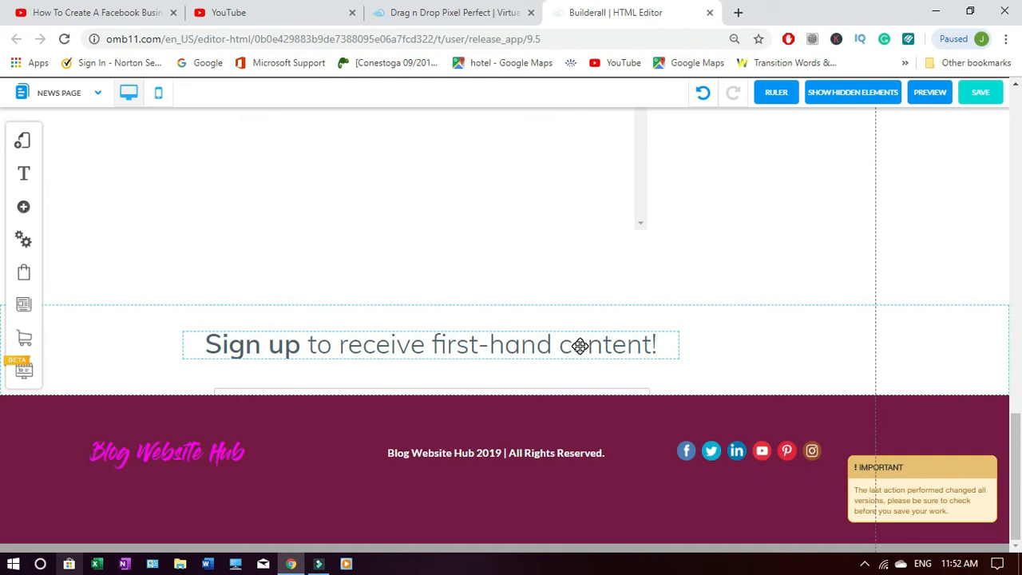
drag(803, 329, 737, 223)
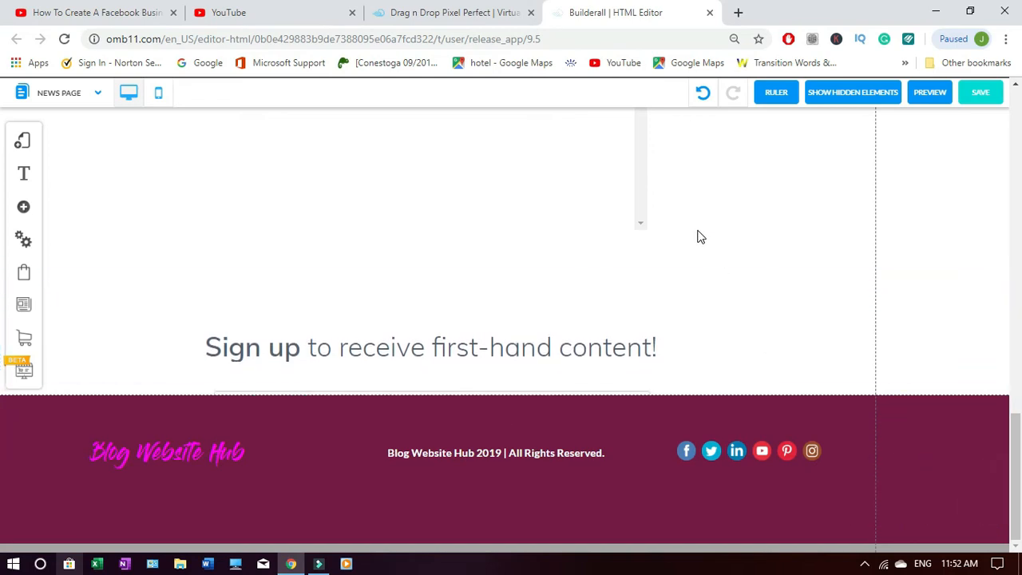
click(729, 335)
drag(729, 335, 742, 293)
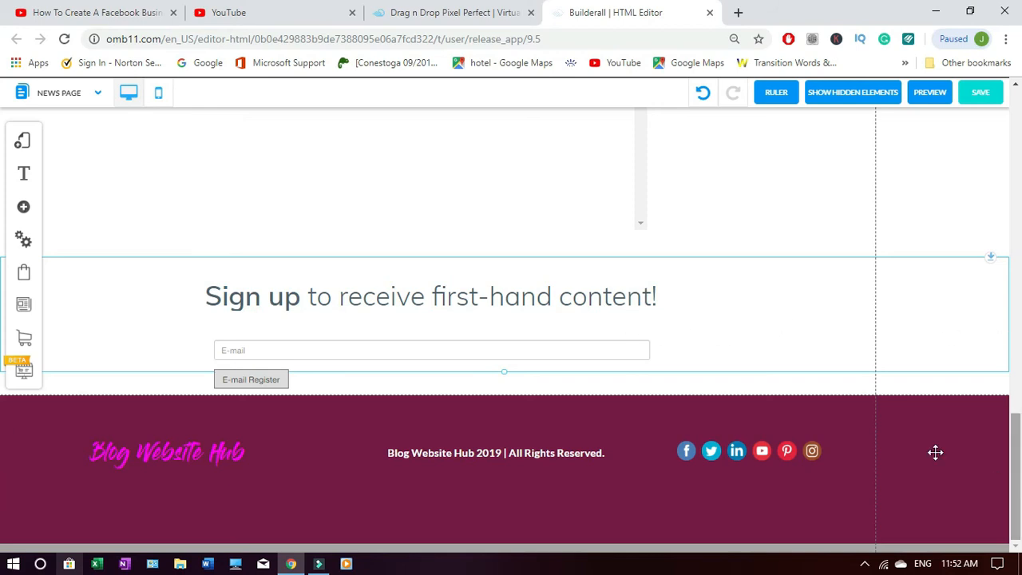
key(Delete)
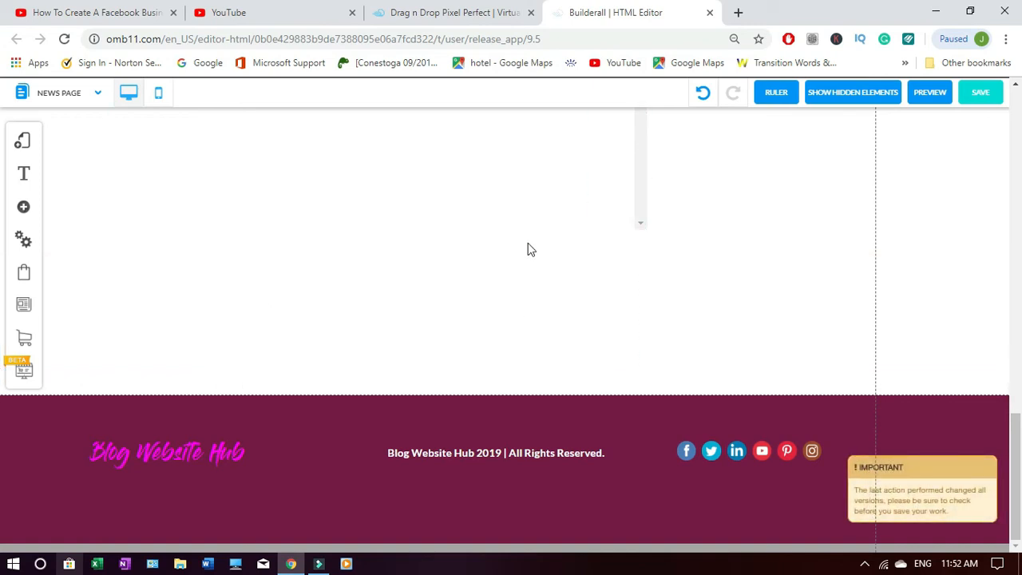
- Shorten the tall narrow box above the footer and shift it slightly right
click(631, 228)
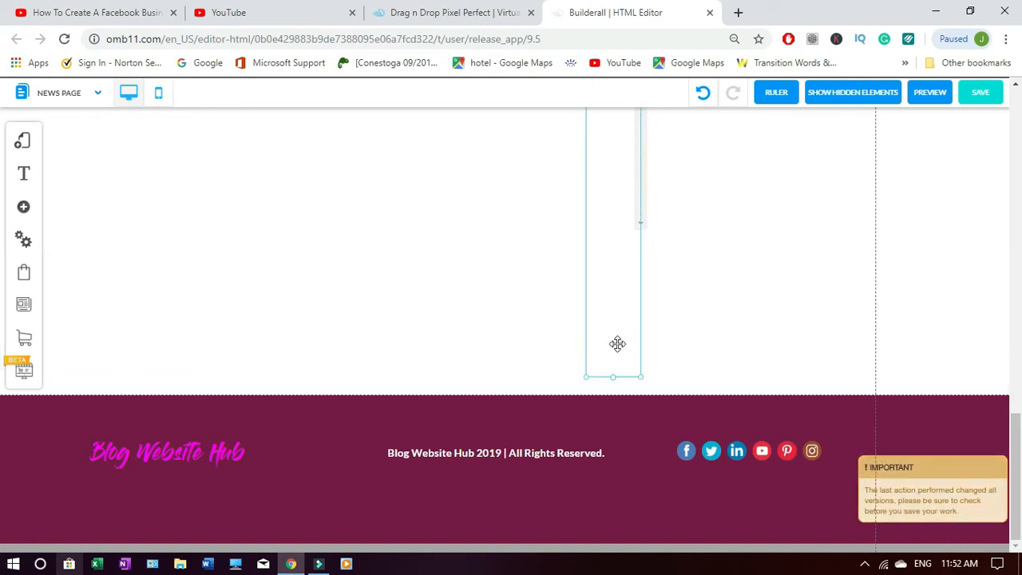
click(612, 320)
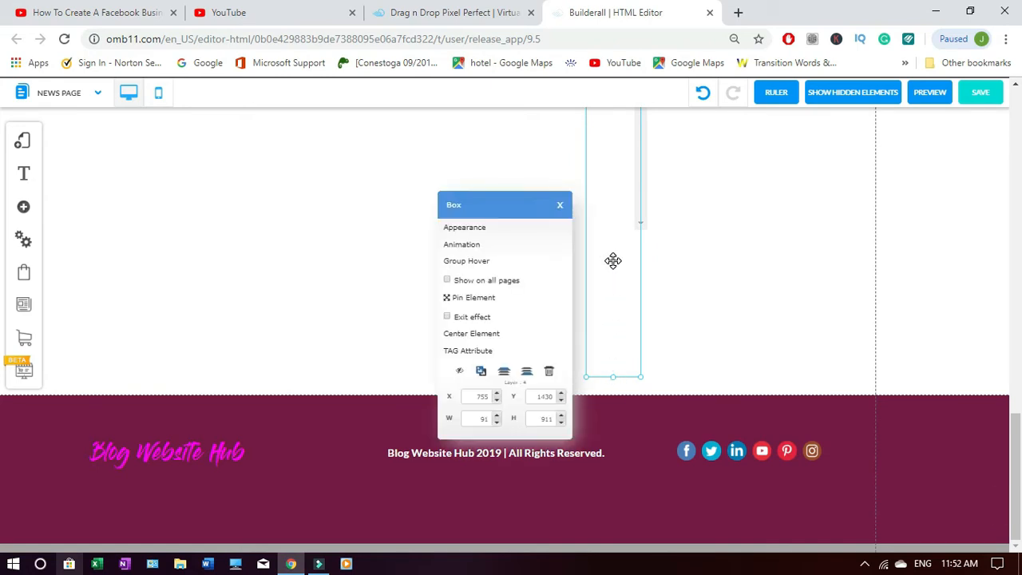
click(560, 205)
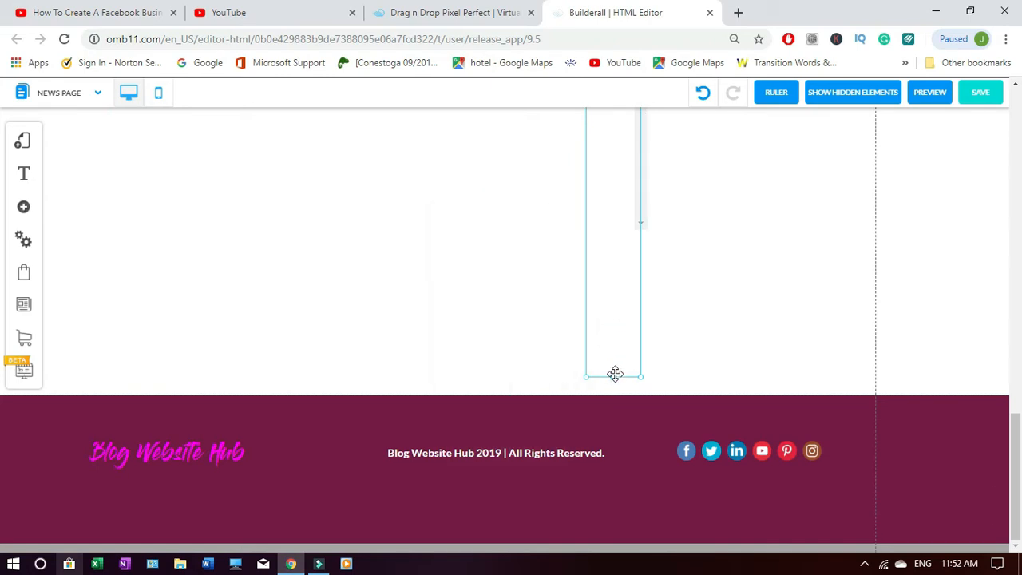
drag(612, 362, 618, 238)
drag(1017, 461, 1003, 336)
drag(630, 367, 726, 431)
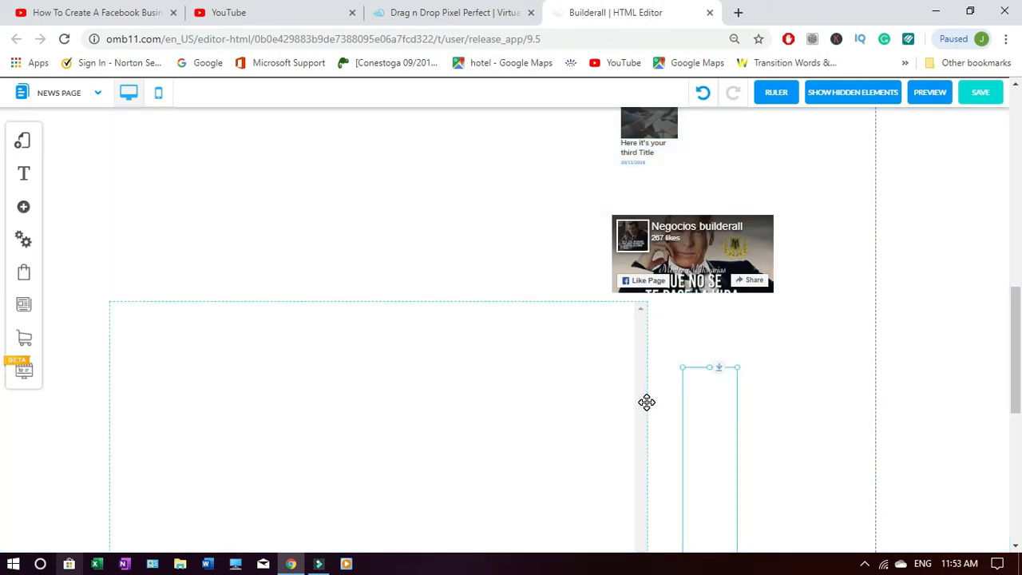
scroll(2, 447, down, 5)
scroll(2, 484, up, 6)
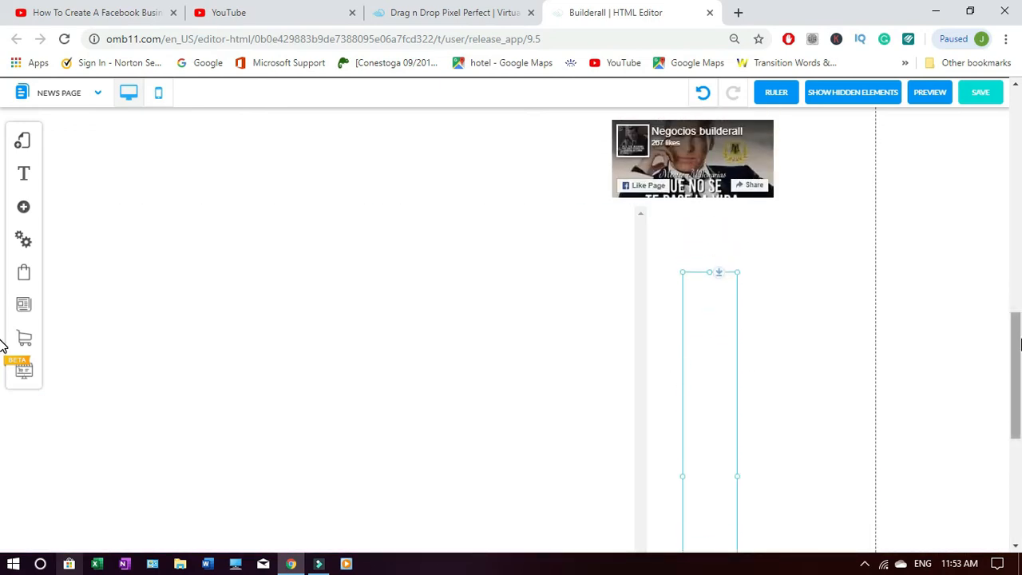
mouse_move(1017, 386)
mouse_down()
mouse_move(1017, 448)
mouse_move(1017, 392)
mouse_up()
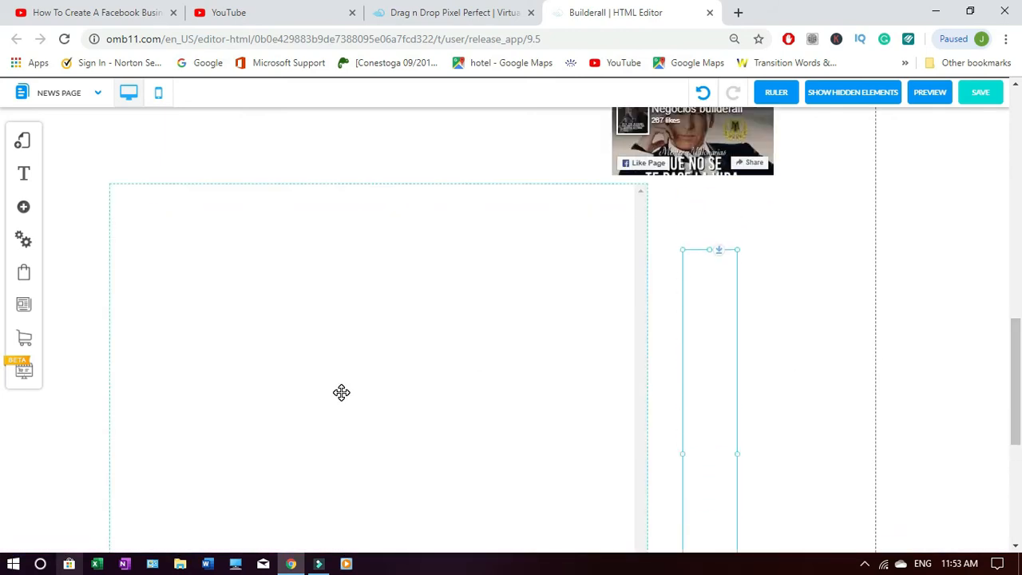
scroll(391, 374, up, 1)
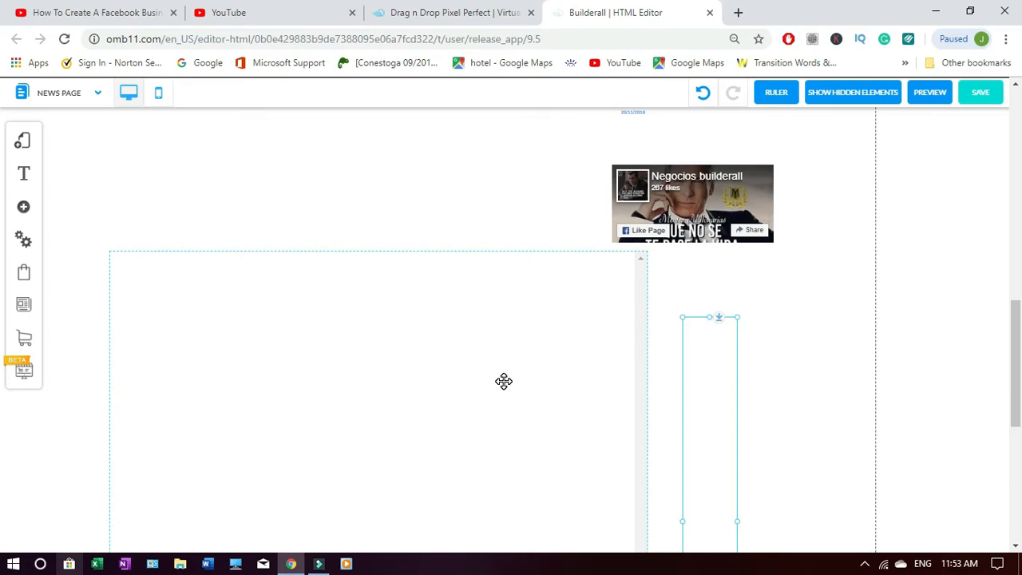
- Delete the large empty box and the narrow empty column box below the Facebook widget
click(411, 367)
key(Delete)
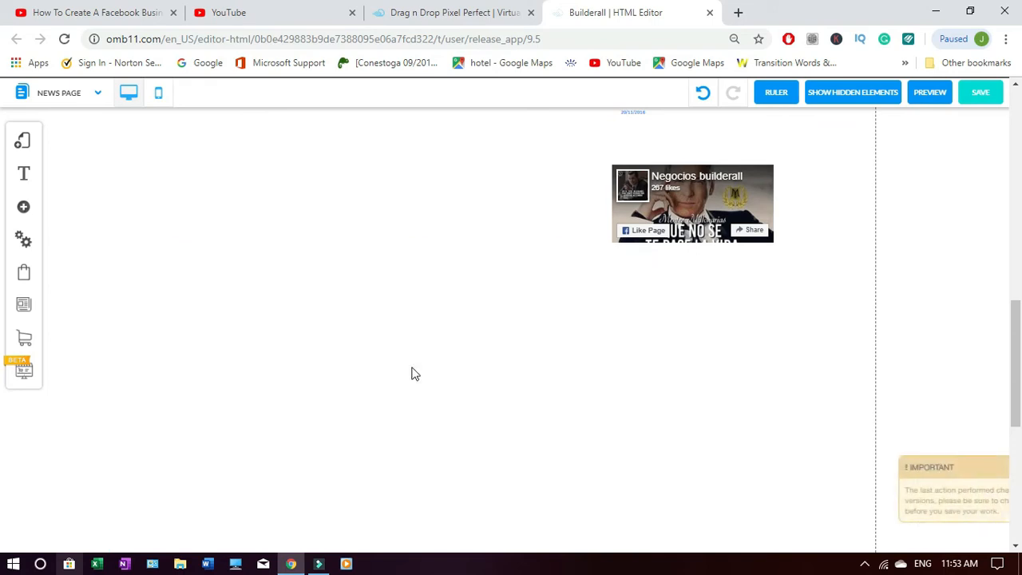
click(707, 361)
key(Delete)
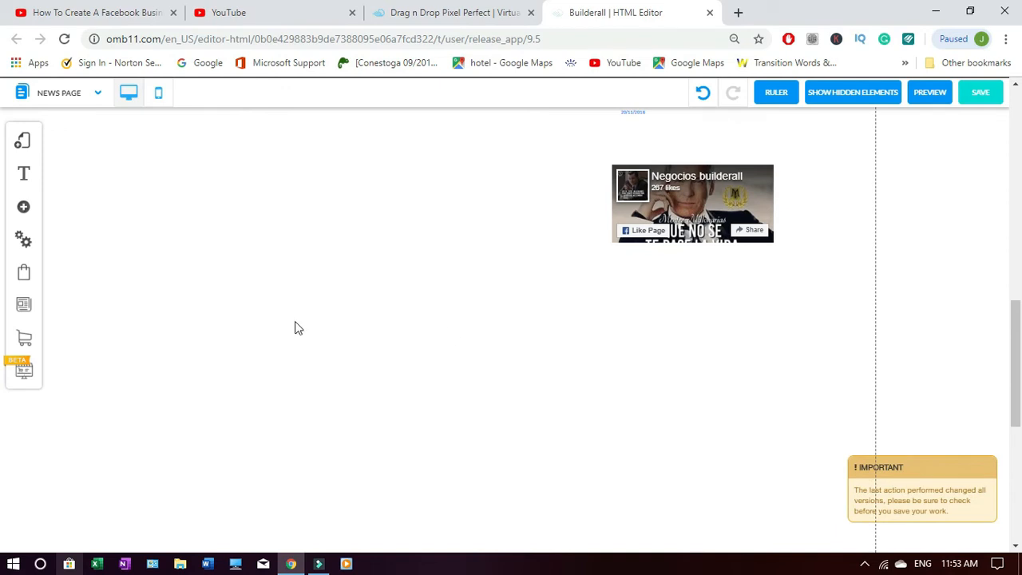
drag(1017, 376, 1011, 344)
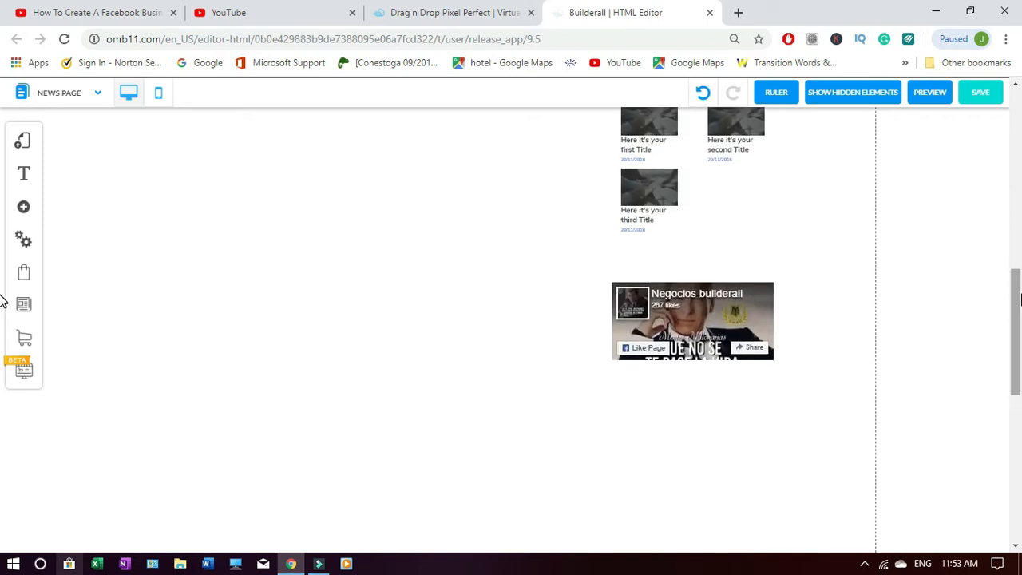
drag(1018, 298, 1018, 330)
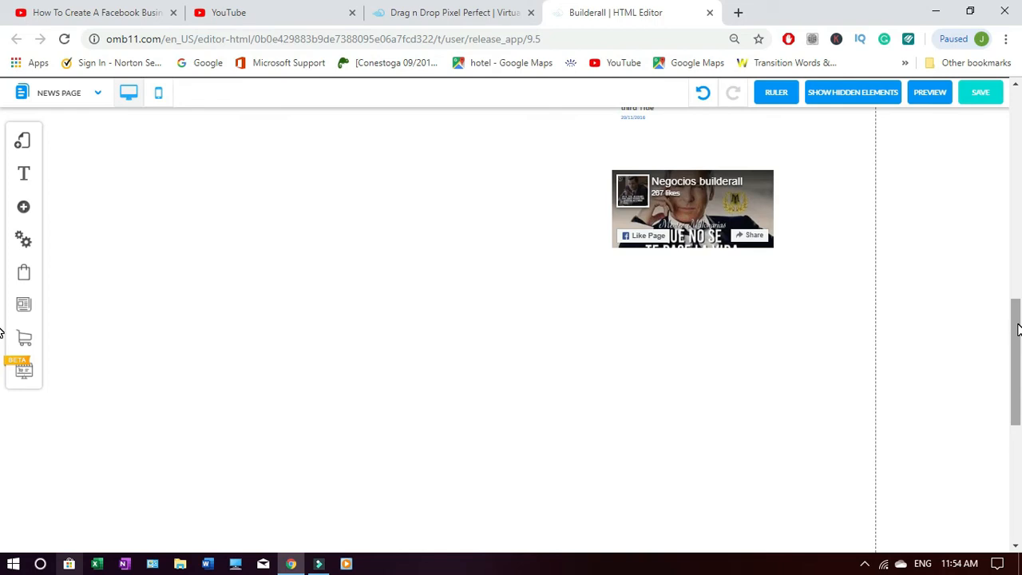
drag(1019, 330, 1018, 312)
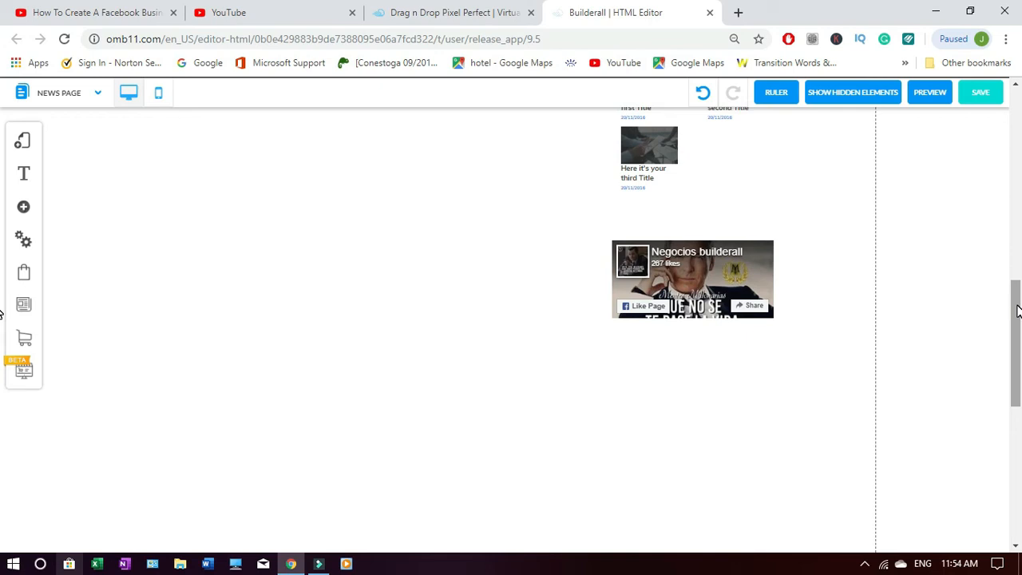
drag(1020, 342, 1013, 148)
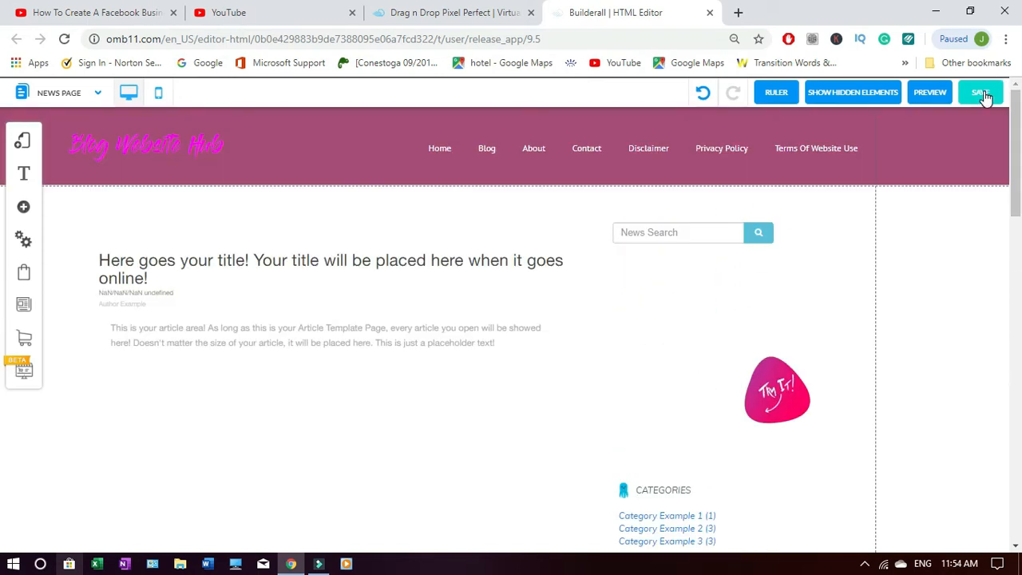
- Save the Layout and News Page changes and dismiss the success message
click(984, 94)
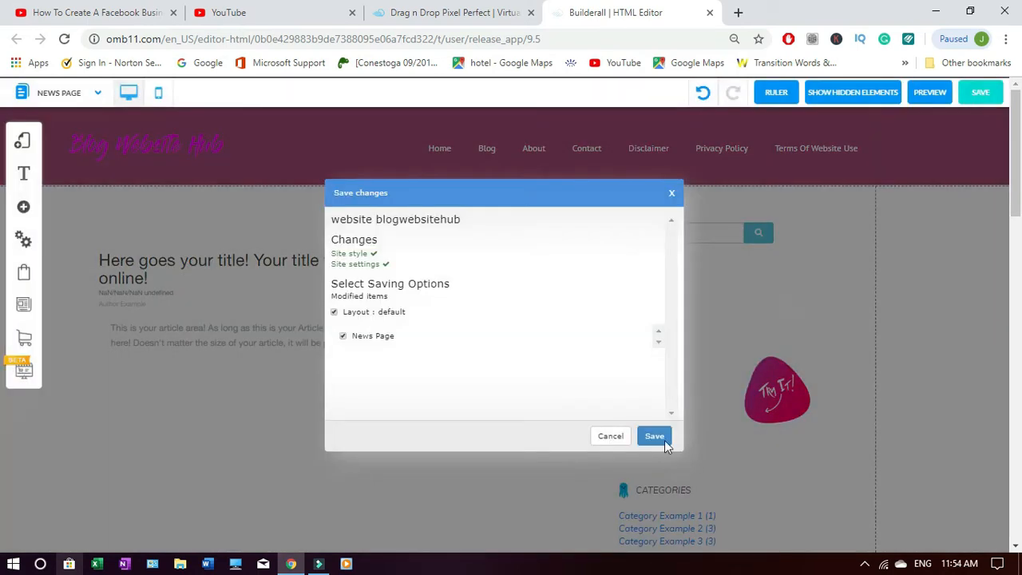
click(660, 437)
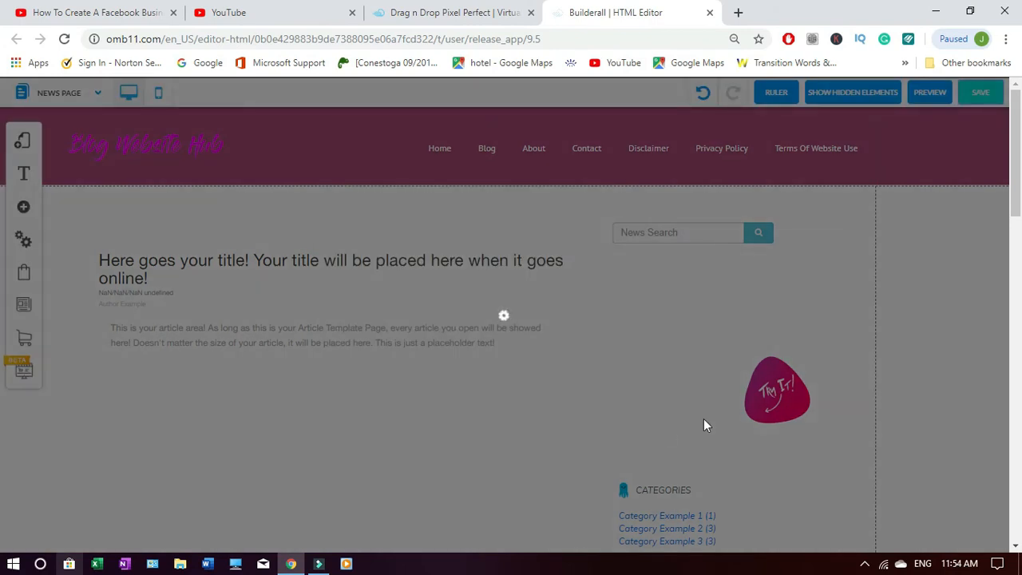
click(585, 289)
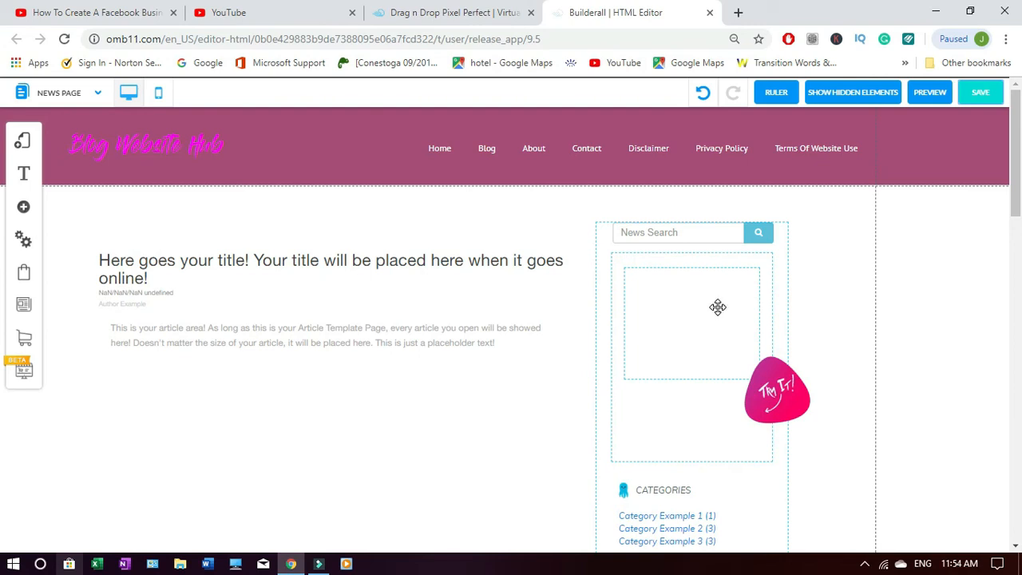
- Open the background colour settings of the sidebar box's Box_custom_20 style
click(782, 238)
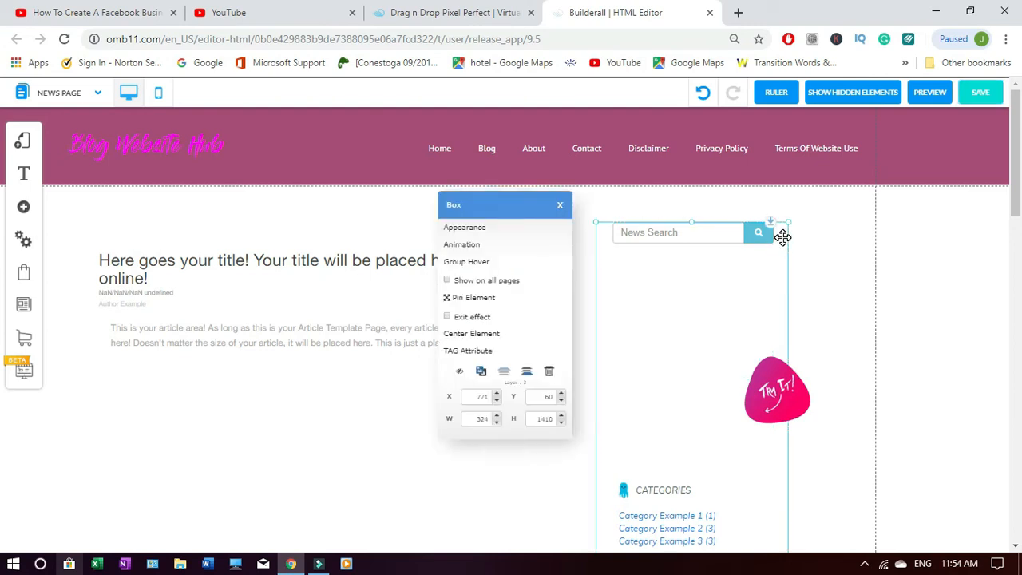
click(501, 232)
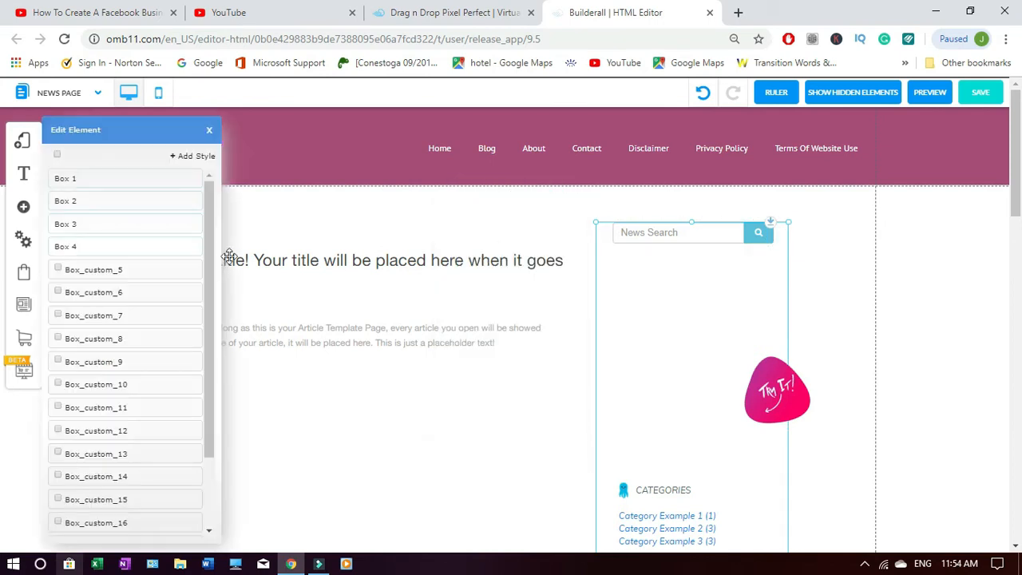
drag(207, 339, 212, 468)
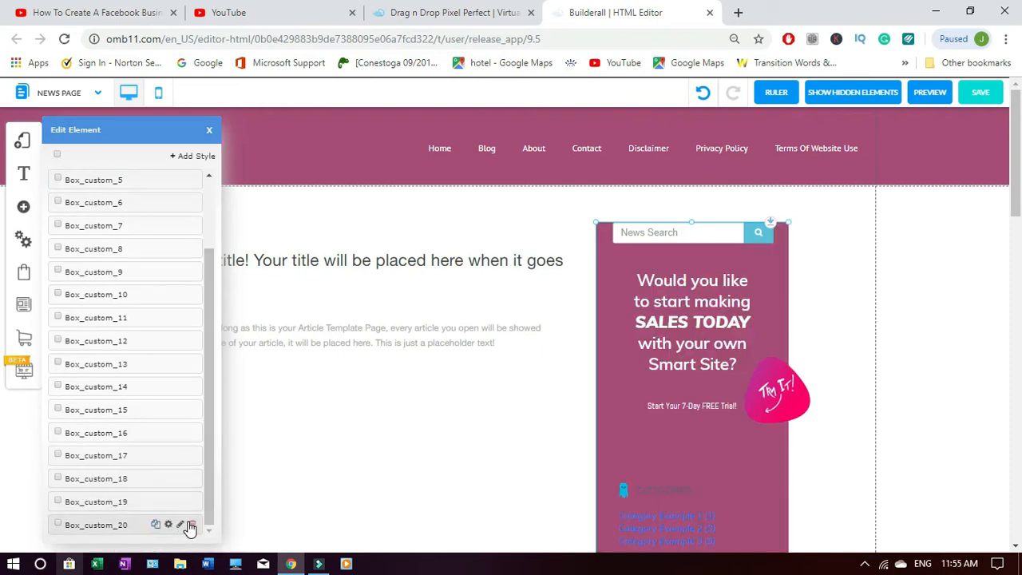
click(169, 526)
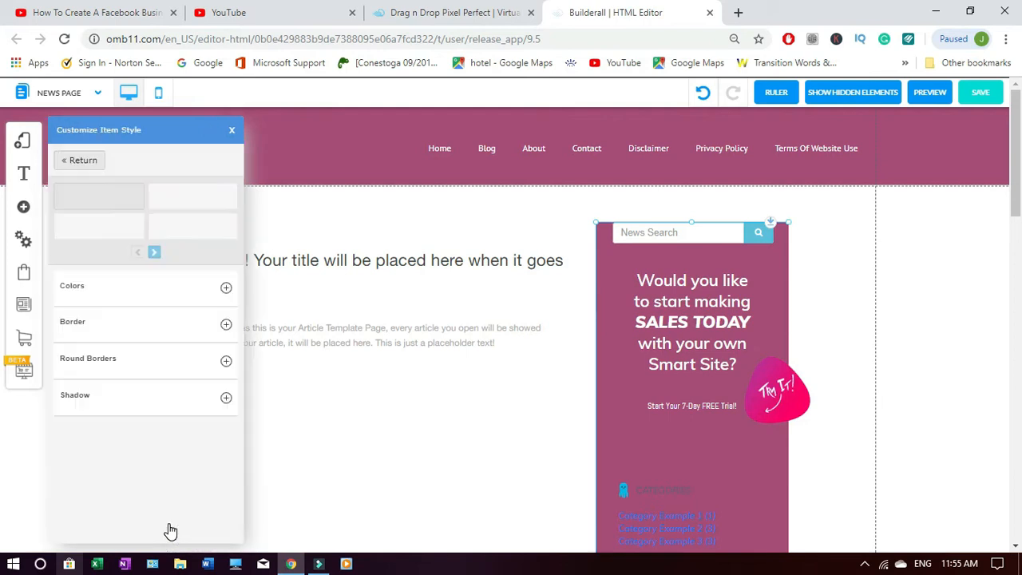
click(227, 290)
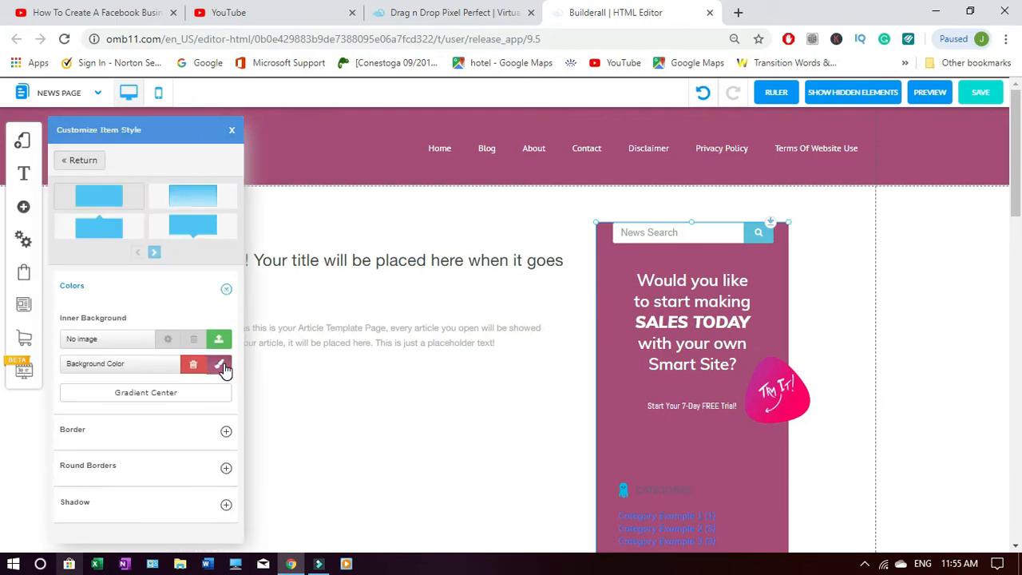
click(222, 365)
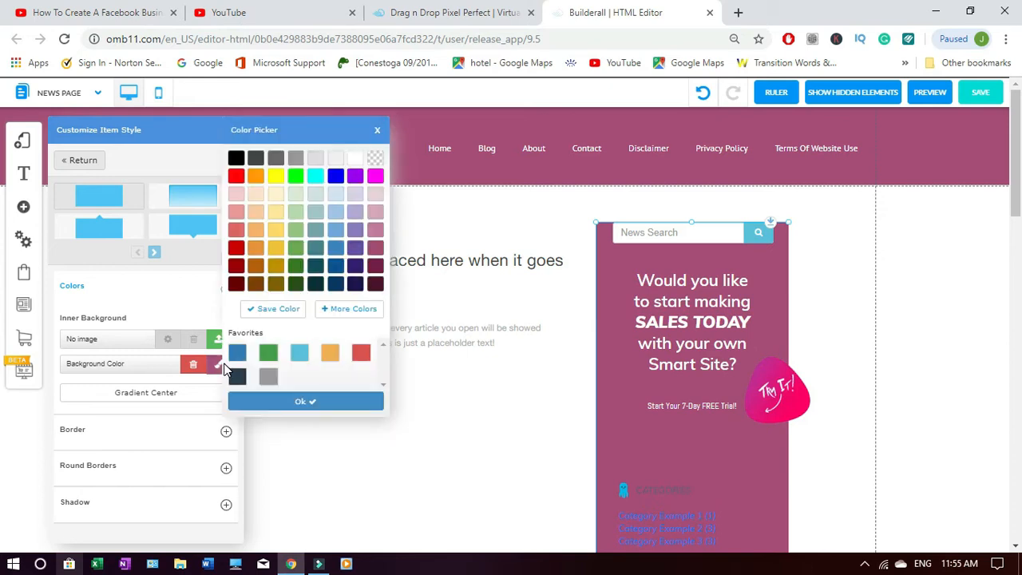
- Give the sidebar a mauve pink background, then show box styles for the inner promo box
click(376, 197)
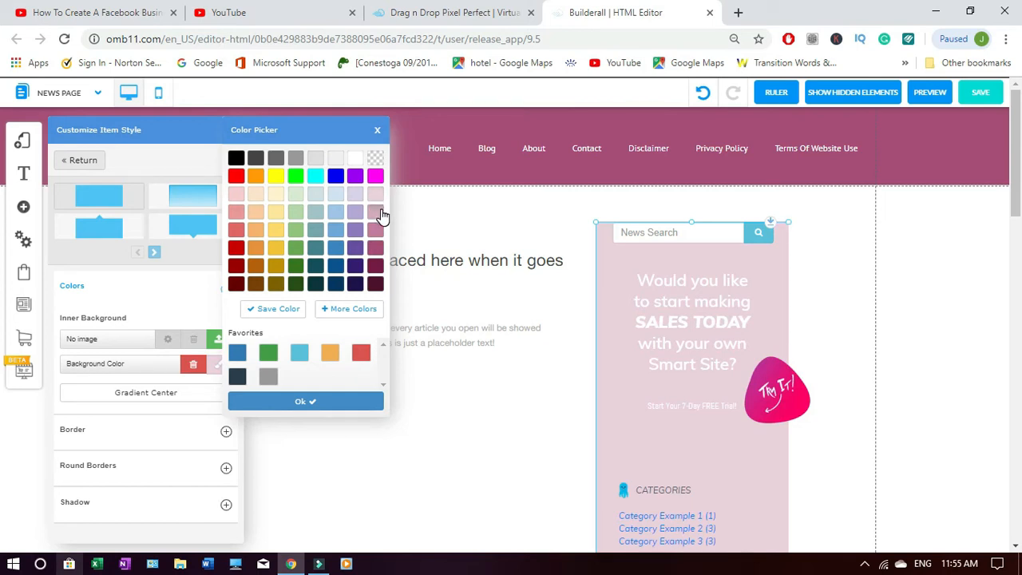
click(333, 217)
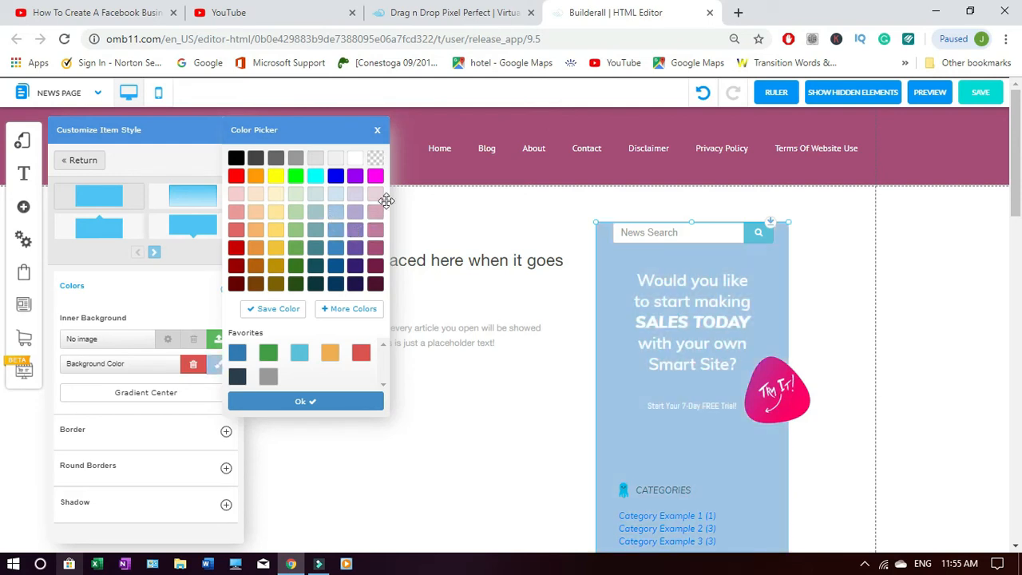
click(379, 194)
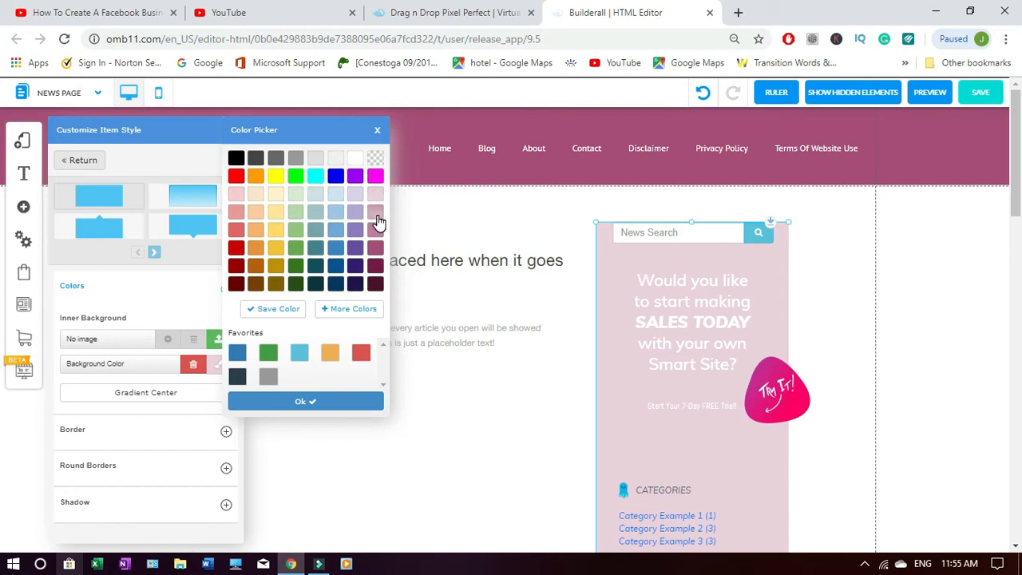
click(377, 212)
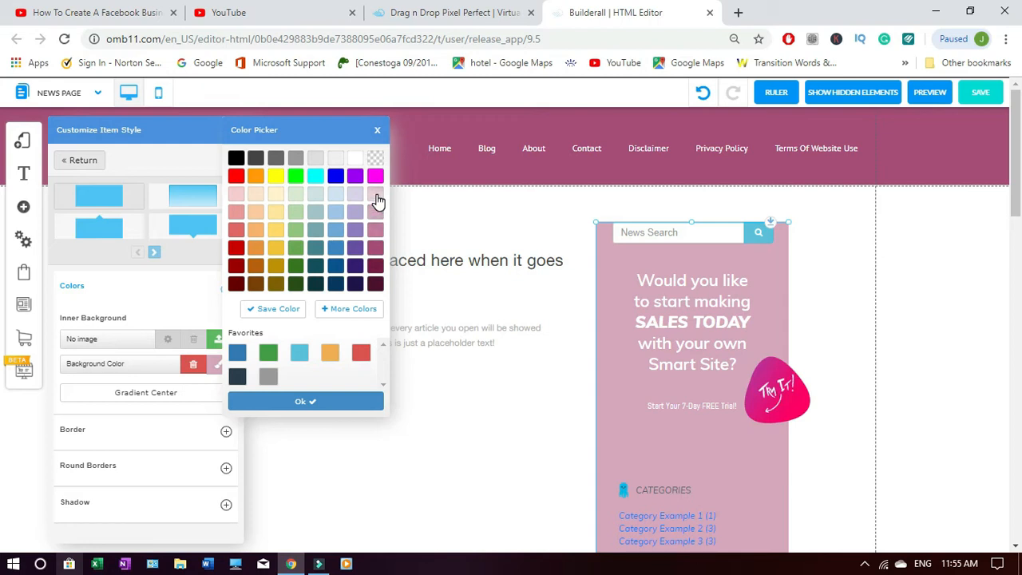
click(377, 196)
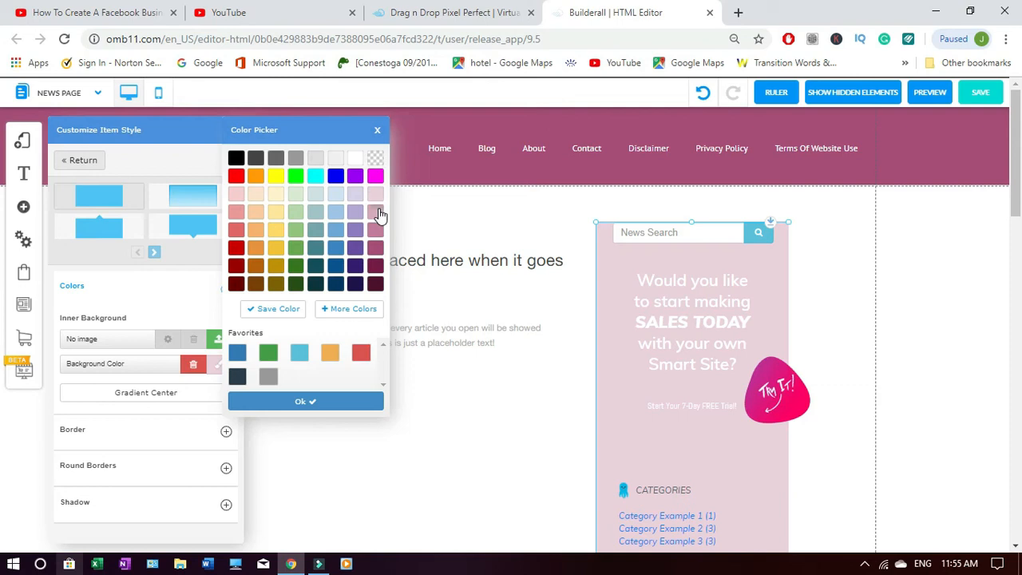
click(379, 216)
click(354, 403)
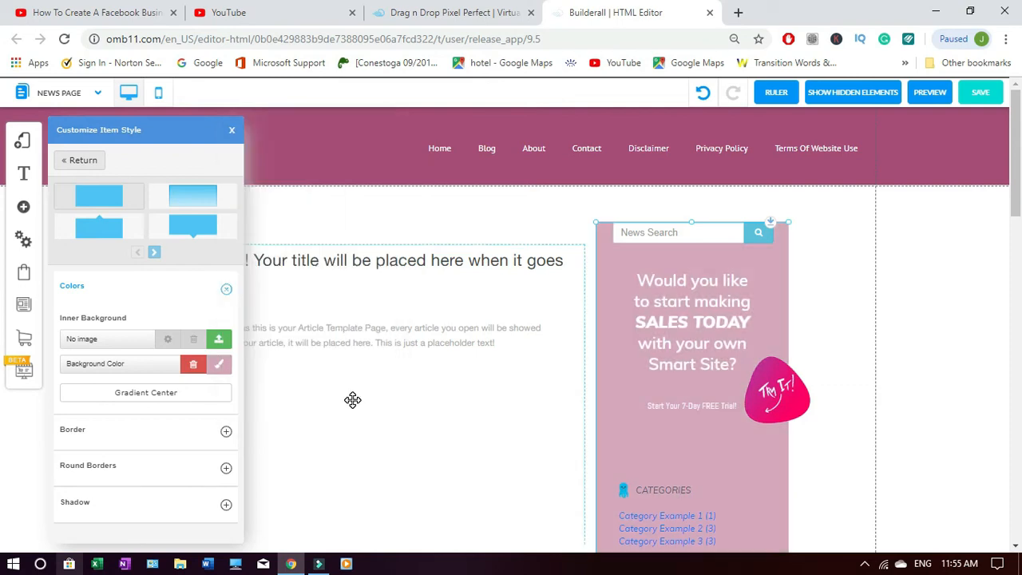
click(231, 130)
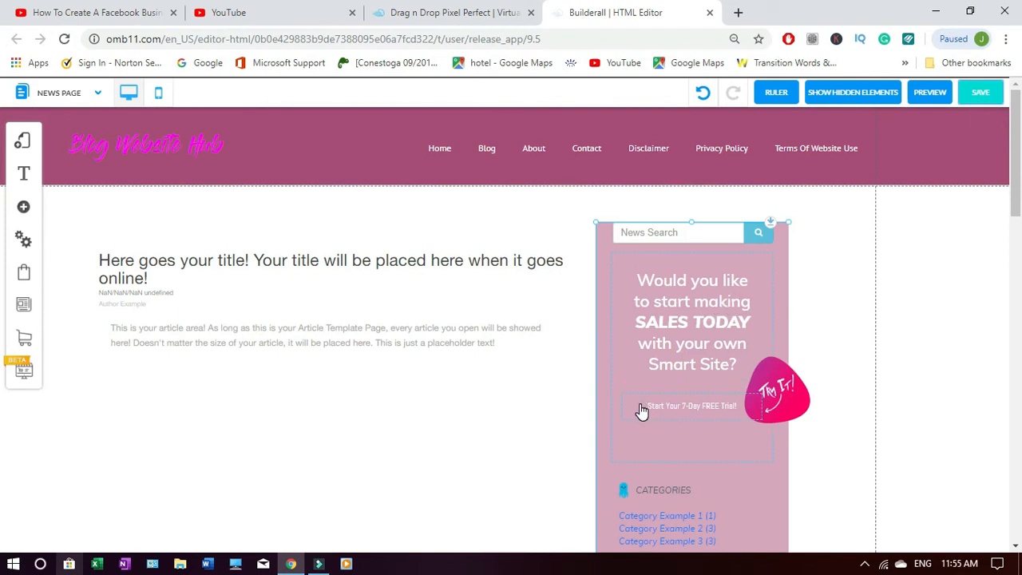
click(766, 261)
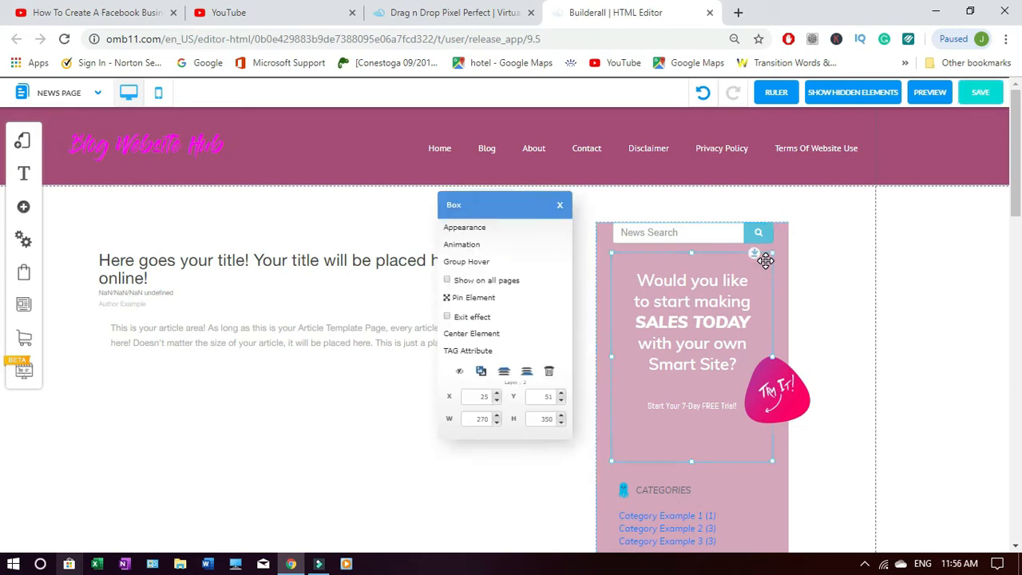
click(506, 231)
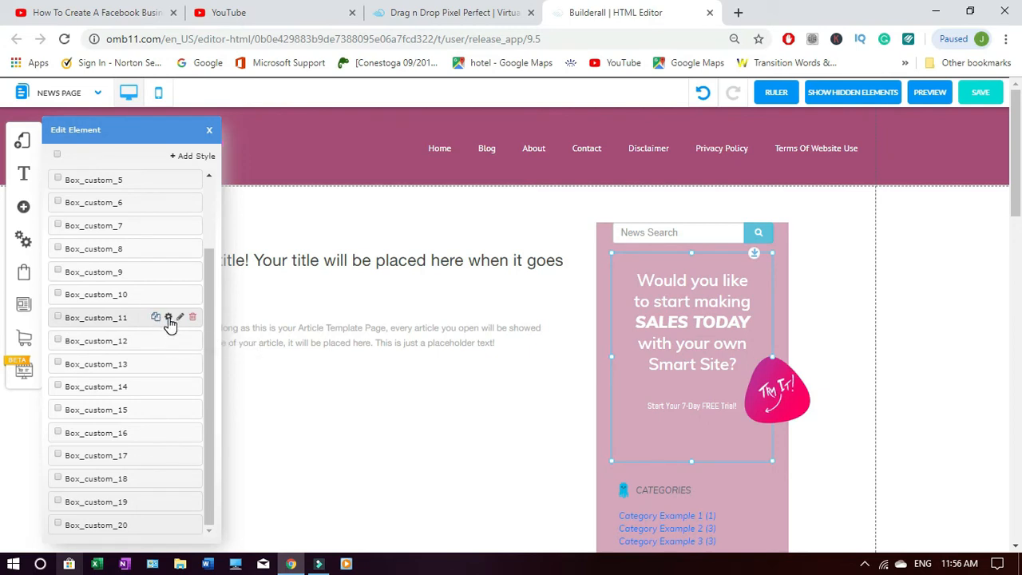
- Give the promo banner's Box_custom_11 style a light lavender background
click(169, 318)
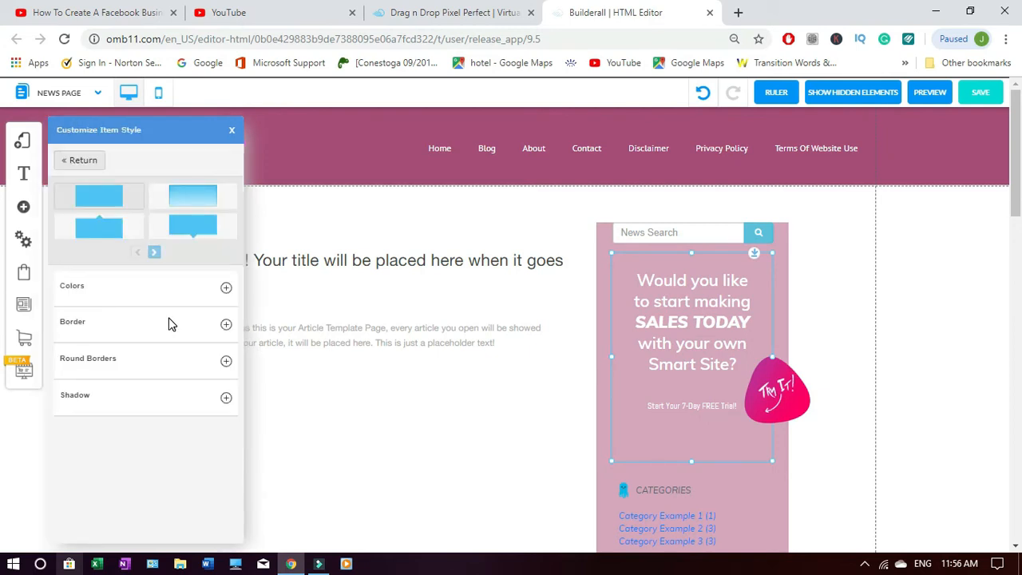
click(227, 289)
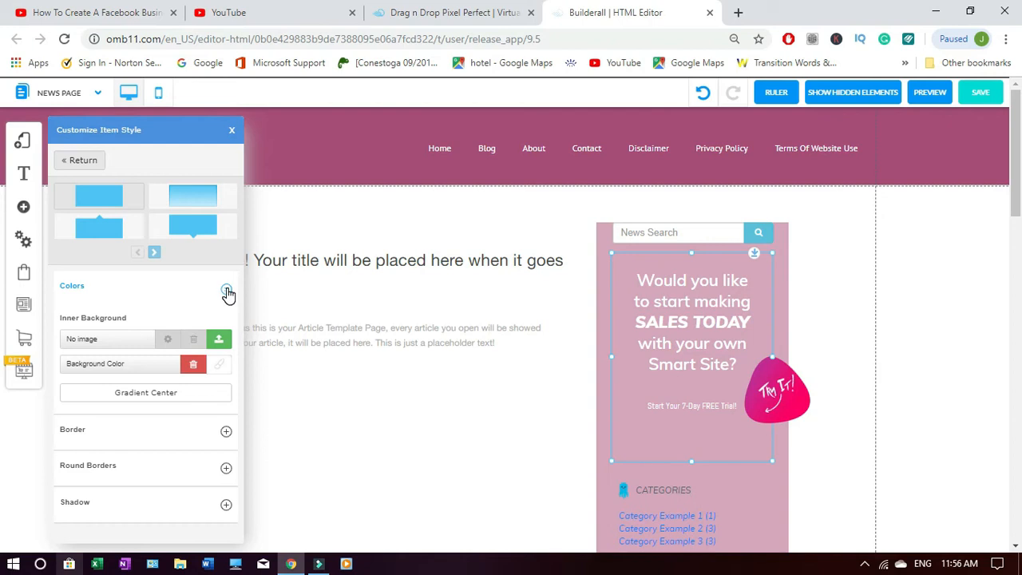
click(228, 291)
click(227, 326)
click(228, 327)
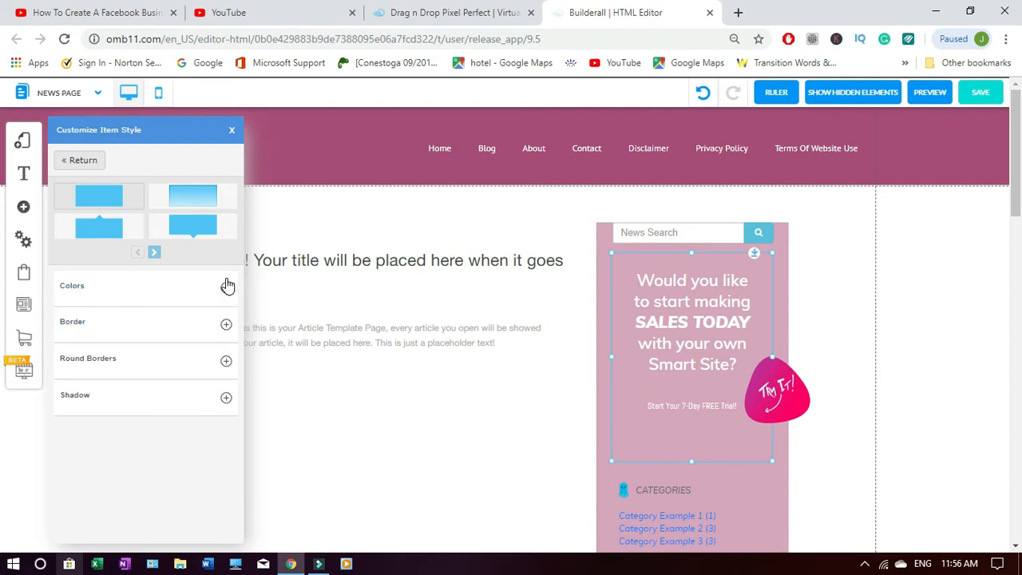
click(227, 289)
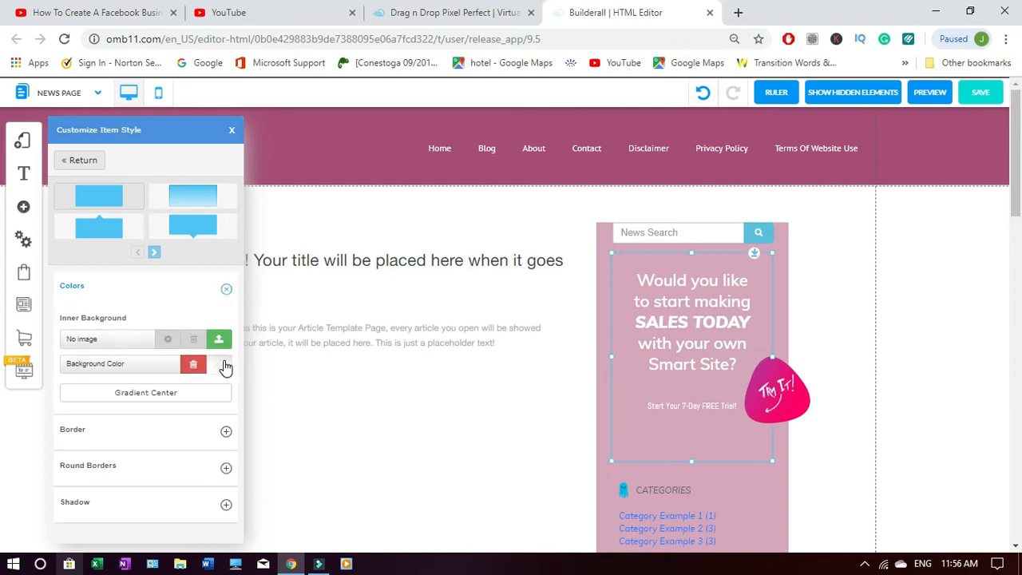
click(225, 365)
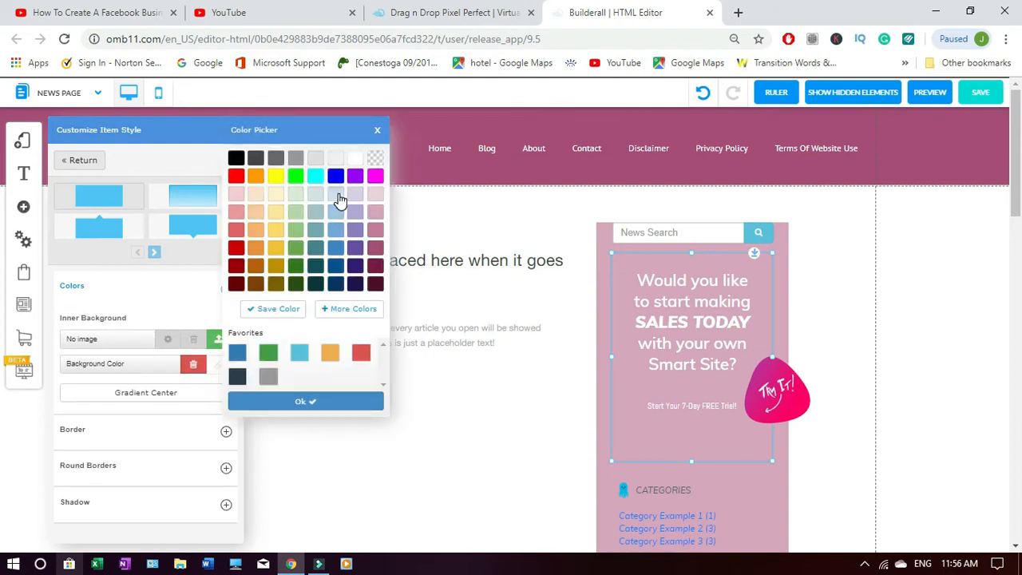
click(336, 195)
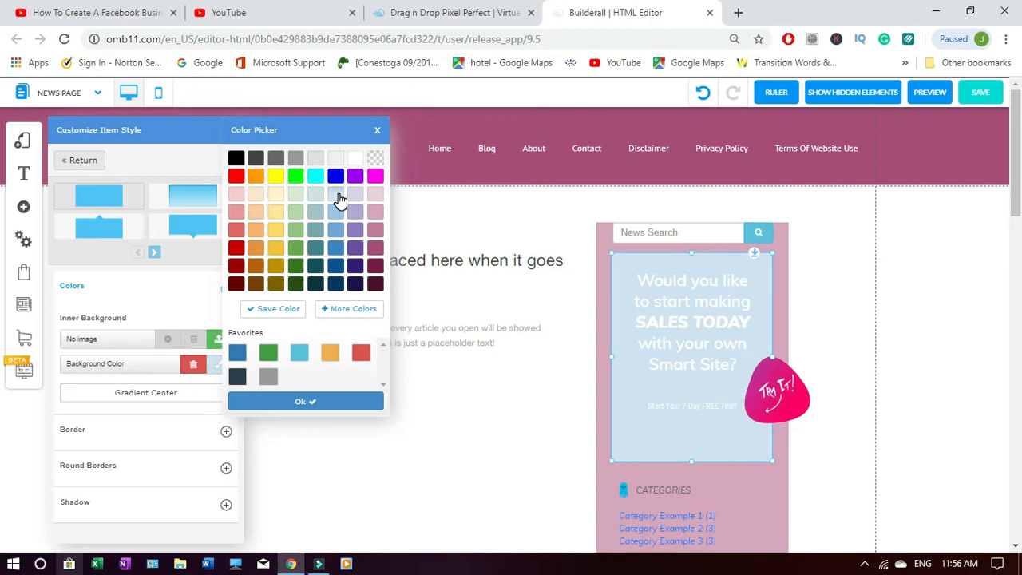
click(354, 198)
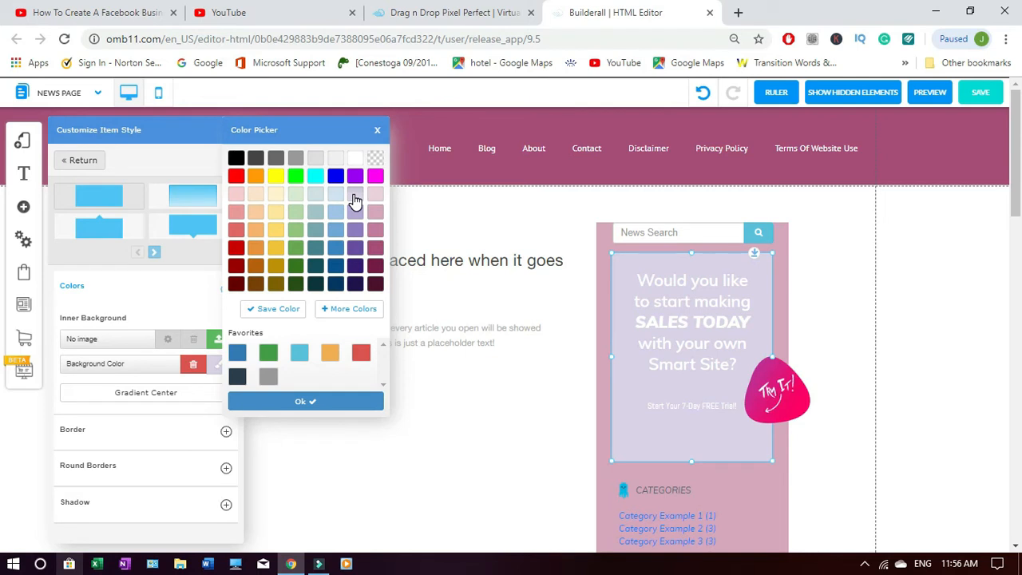
click(351, 401)
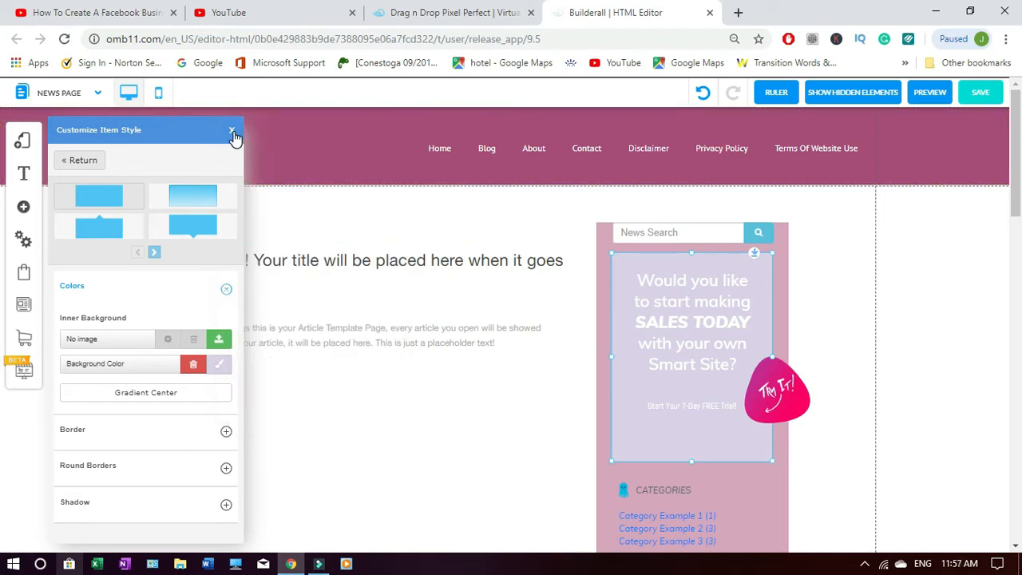
click(232, 132)
- Save the News Page changes
click(977, 93)
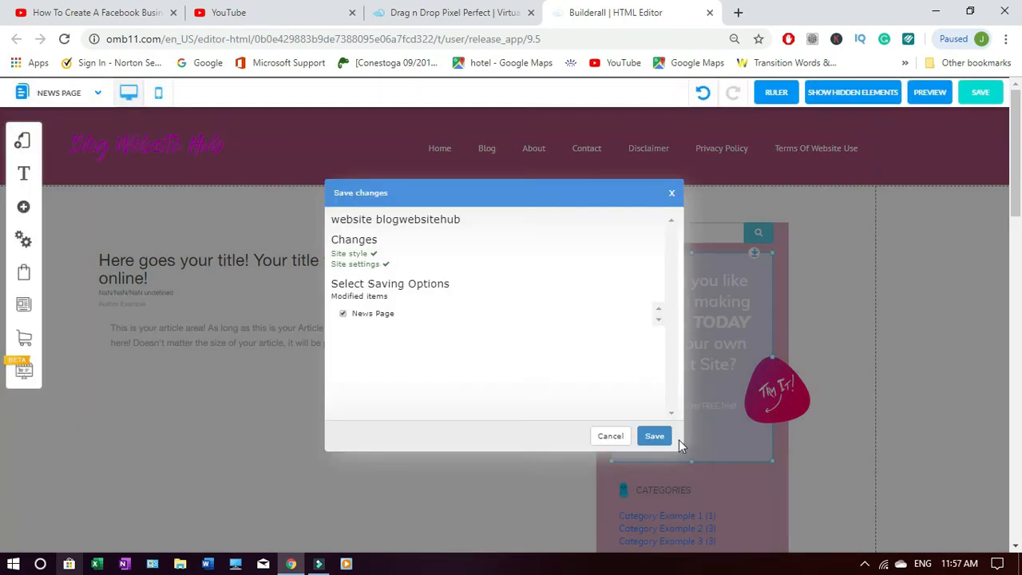
click(657, 438)
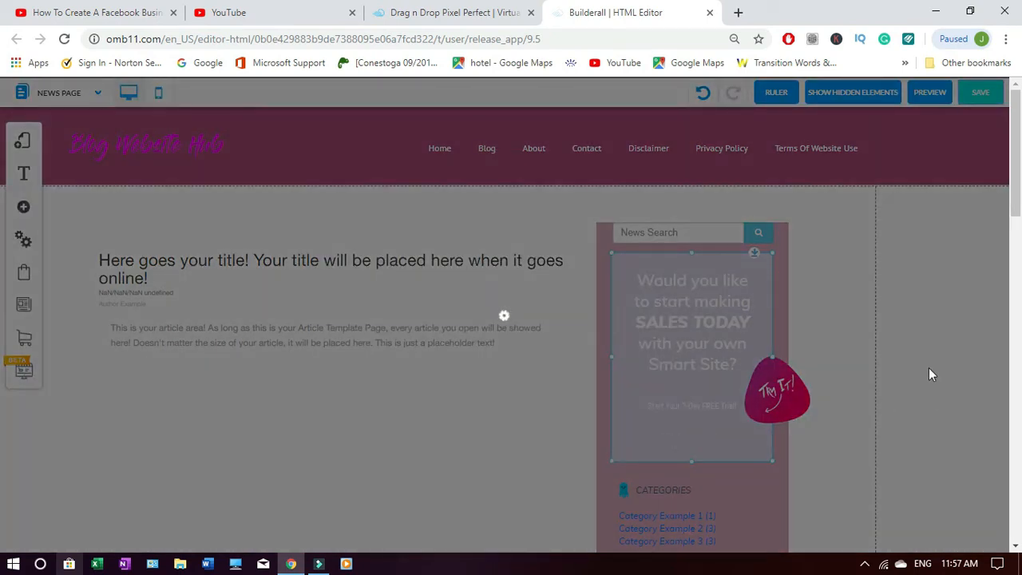
click(580, 286)
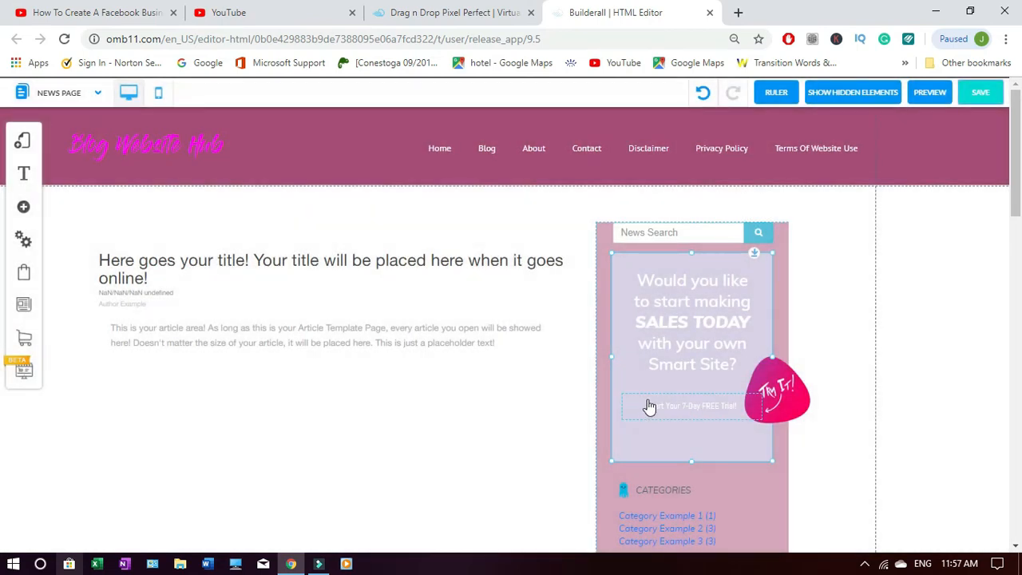
- Apply the purple gradient Botao_custom_6 style to the free-trial button
click(638, 409)
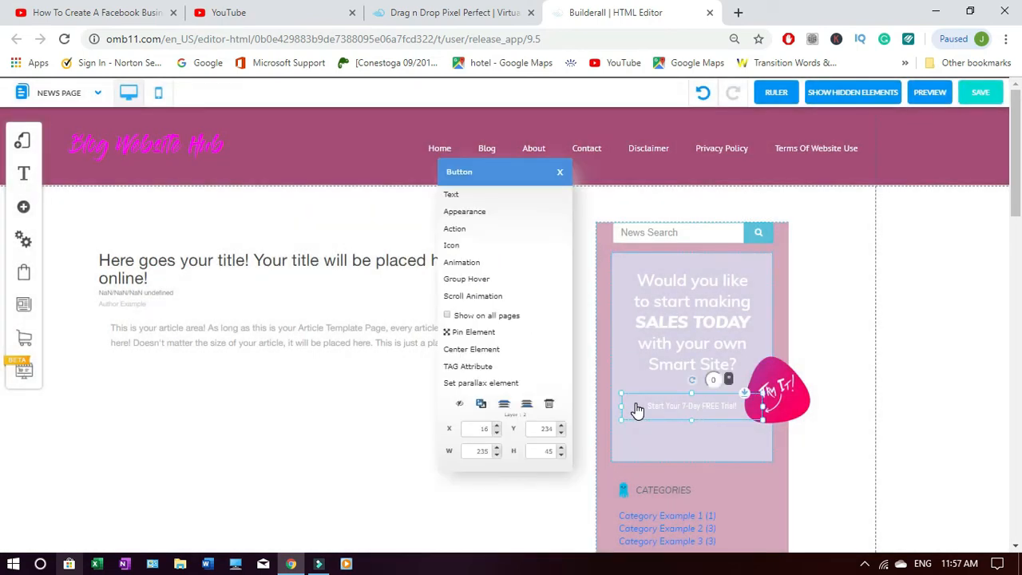
click(512, 218)
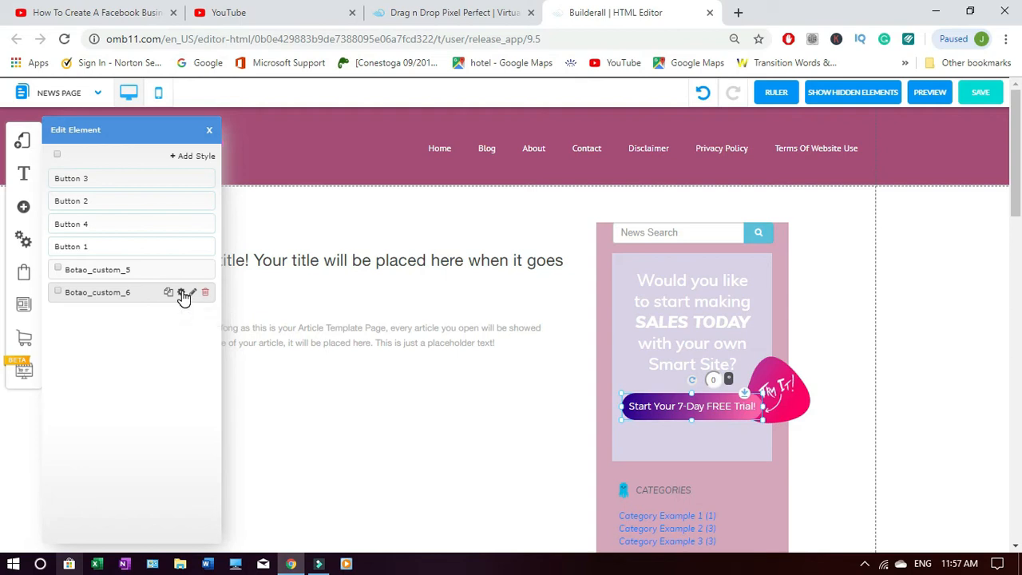
click(181, 292)
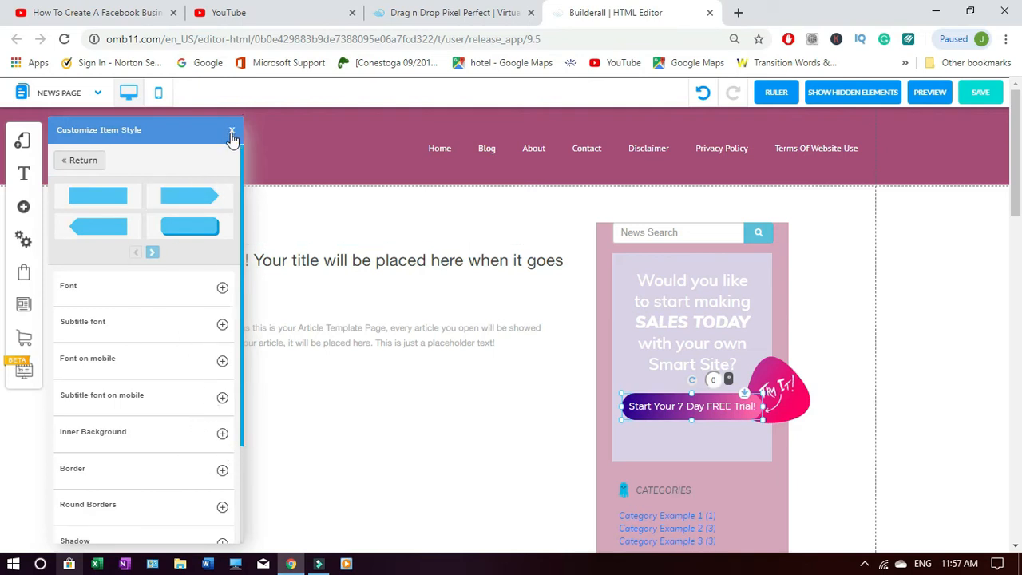
click(231, 130)
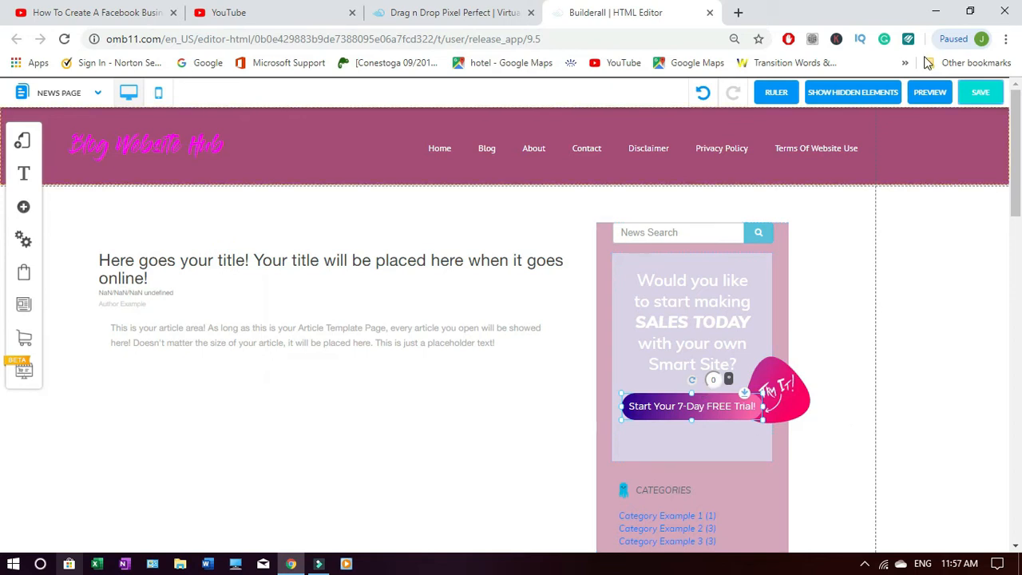
- Save the News Page with the restyled button
click(980, 94)
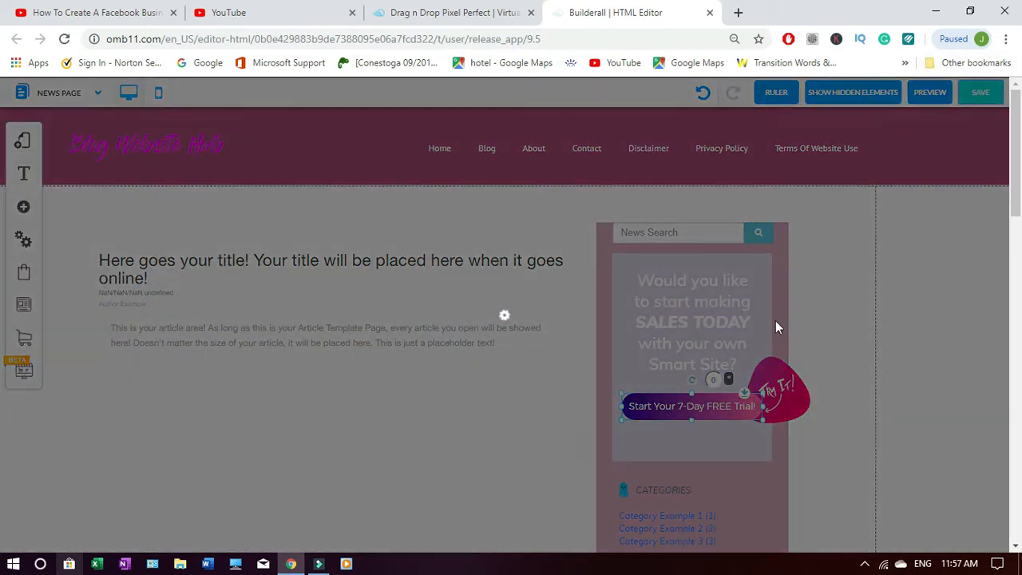
click(651, 436)
click(577, 286)
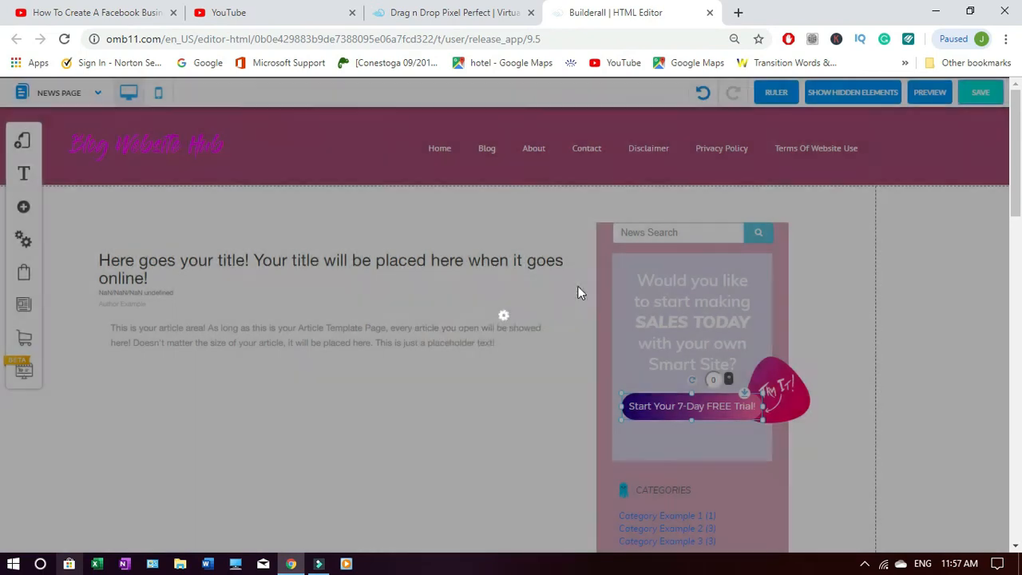
- Move the trial button lower in the banner and nudge News Search slightly down
drag(716, 411, 715, 445)
click(927, 340)
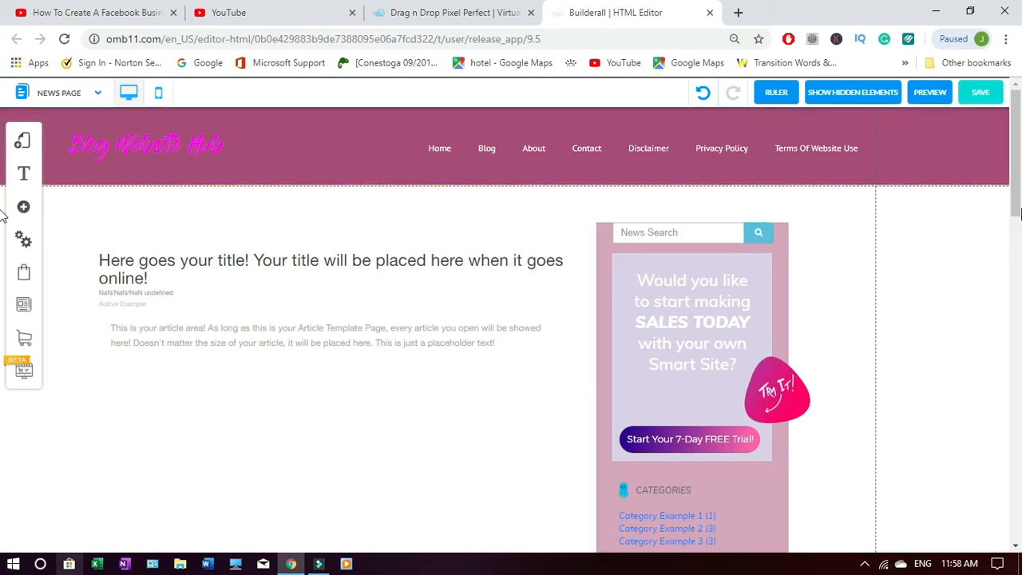
drag(728, 231, 728, 239)
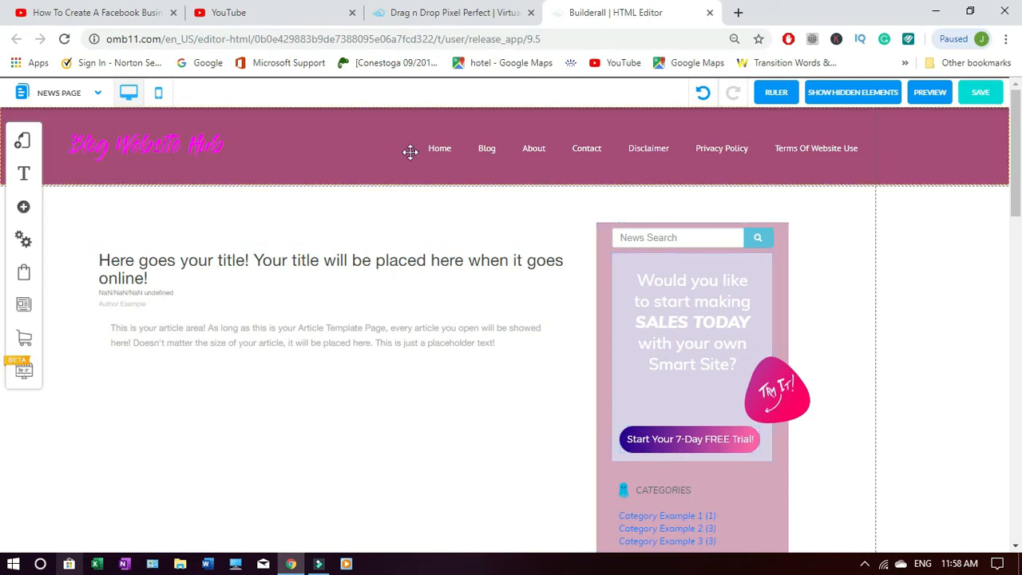
click(723, 445)
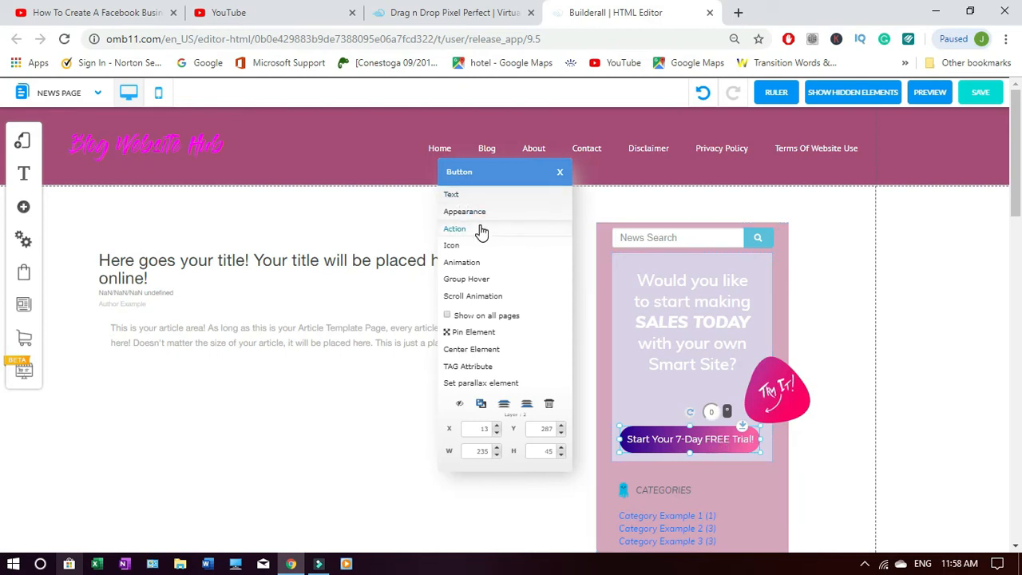
click(479, 230)
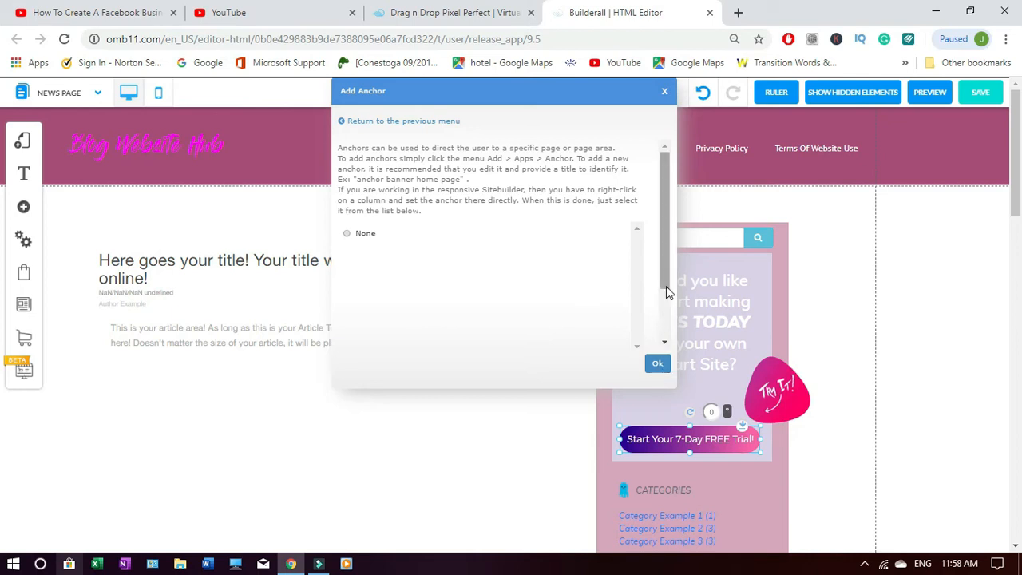
click(659, 366)
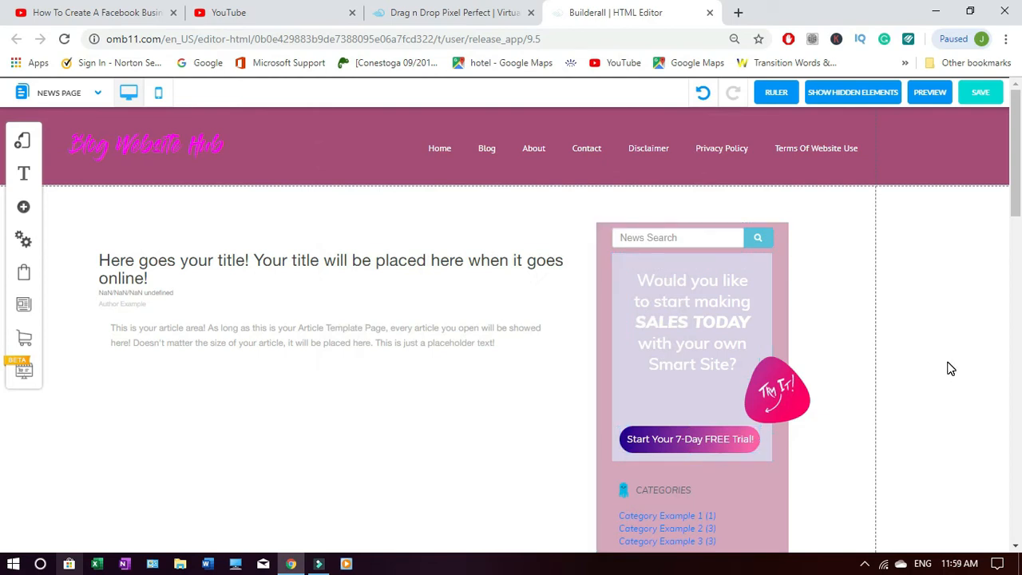
drag(1017, 170, 1016, 286)
drag(1021, 327, 1019, 298)
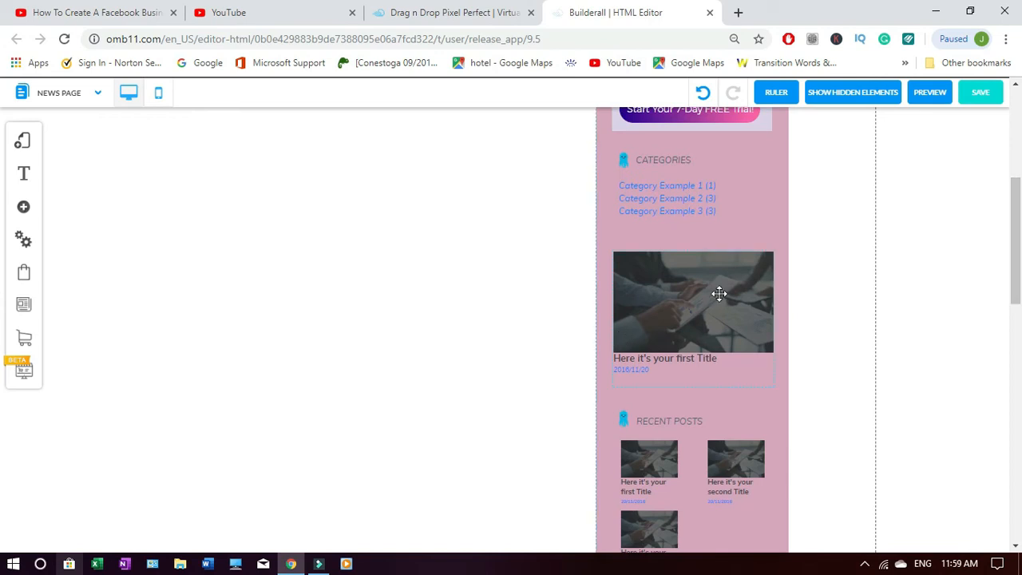
drag(1020, 263, 1020, 289)
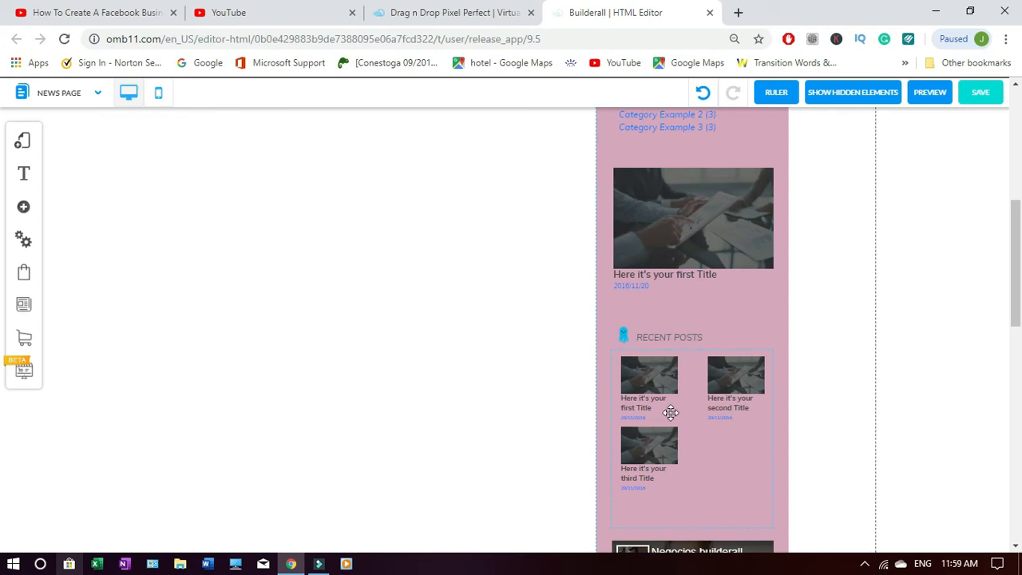
scroll(3, 289, down, 1)
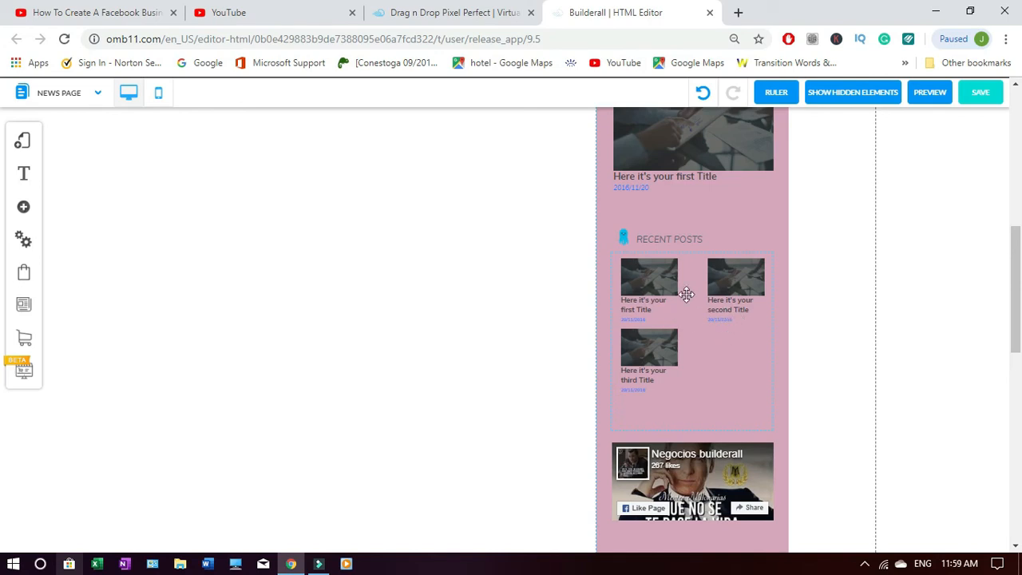
drag(1016, 294, 1008, 156)
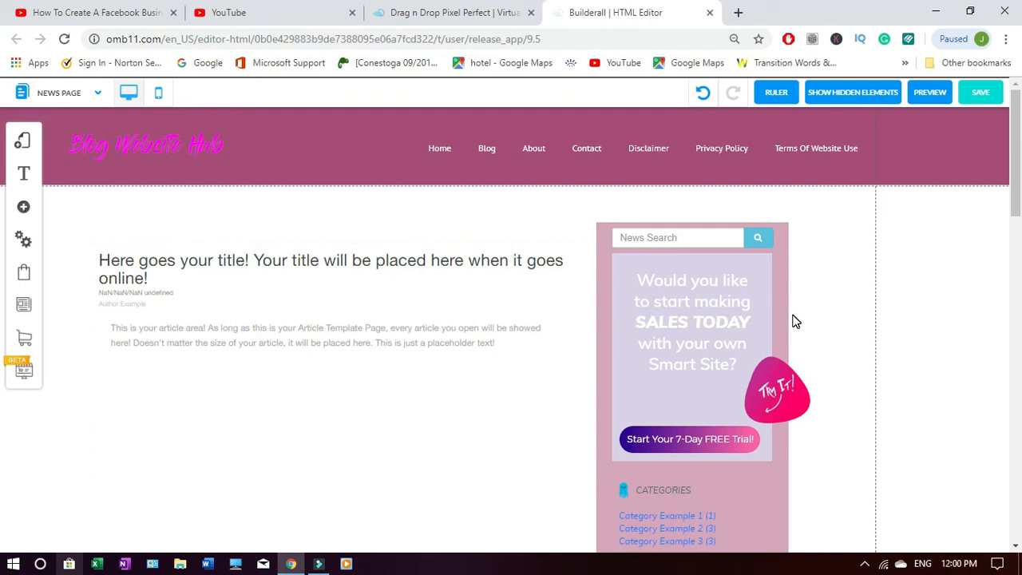
- In the App News configuration, uncheck Show date and check Show Categories
click(301, 322)
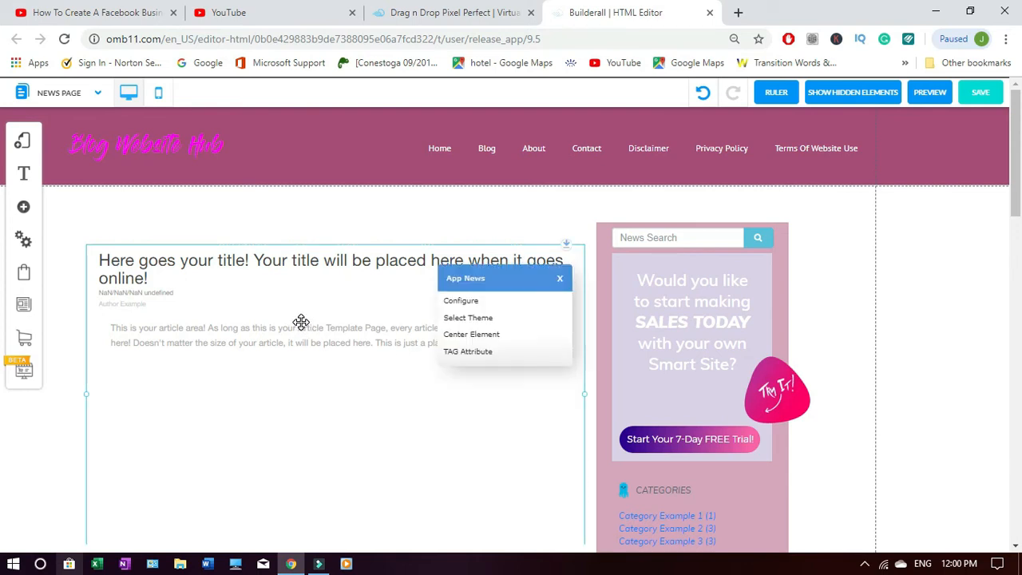
click(480, 300)
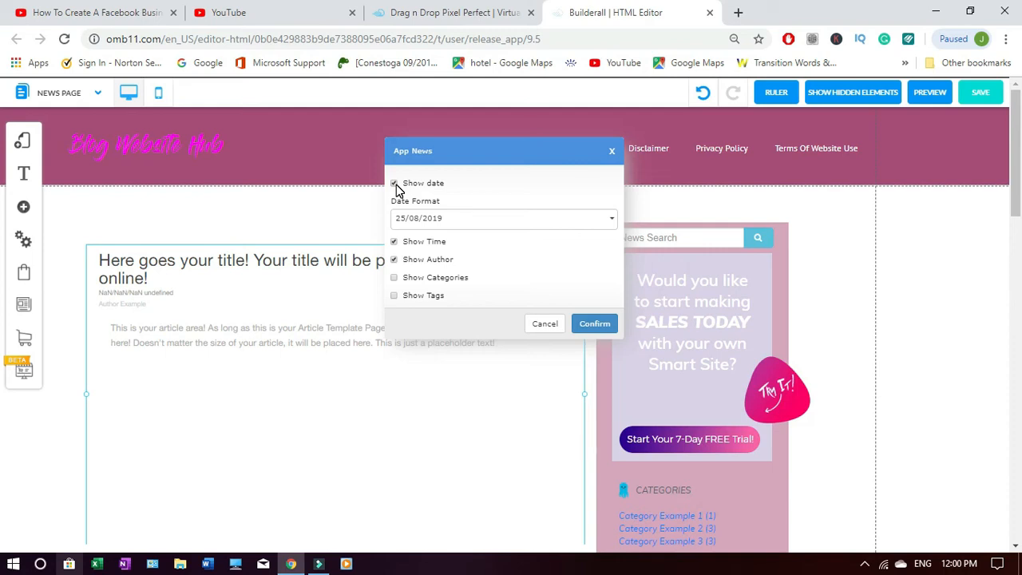
click(394, 184)
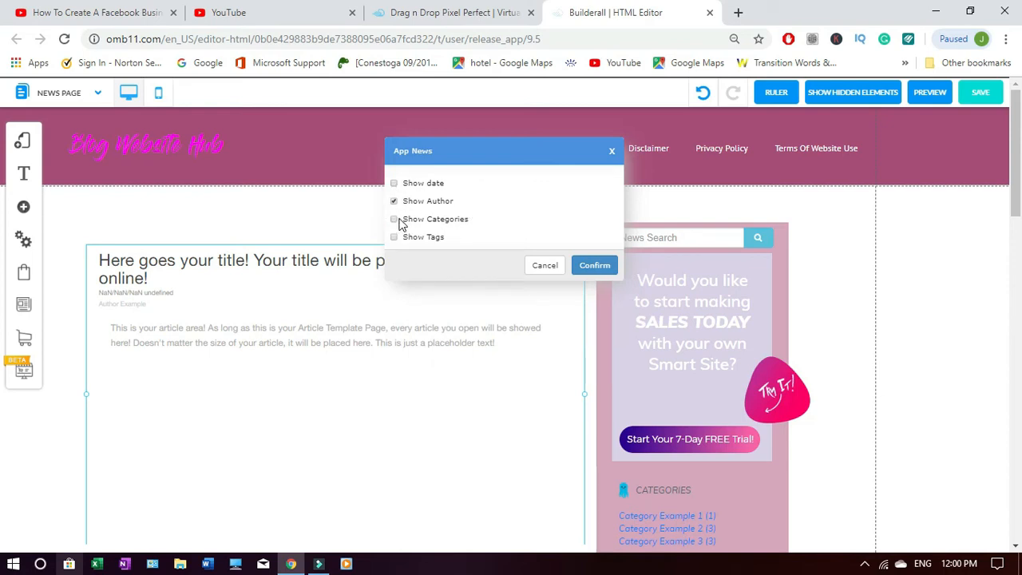
click(394, 221)
click(592, 269)
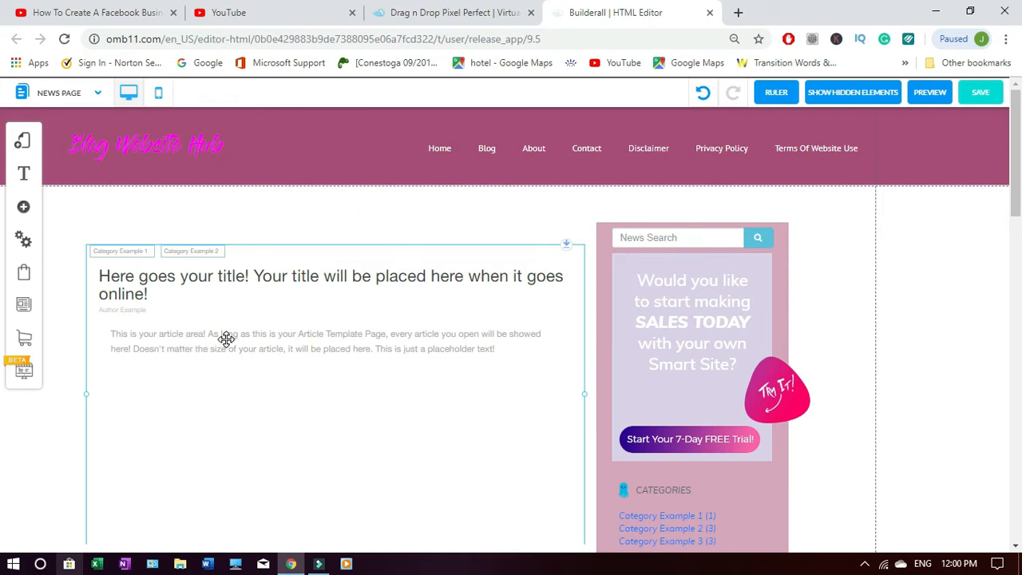
click(939, 266)
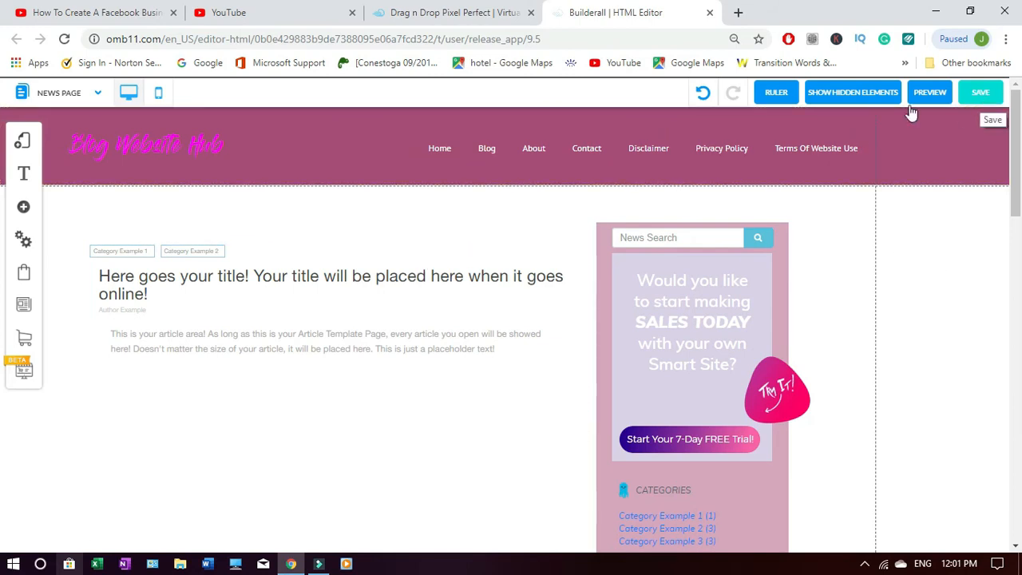
- Save the News Page changes
click(984, 94)
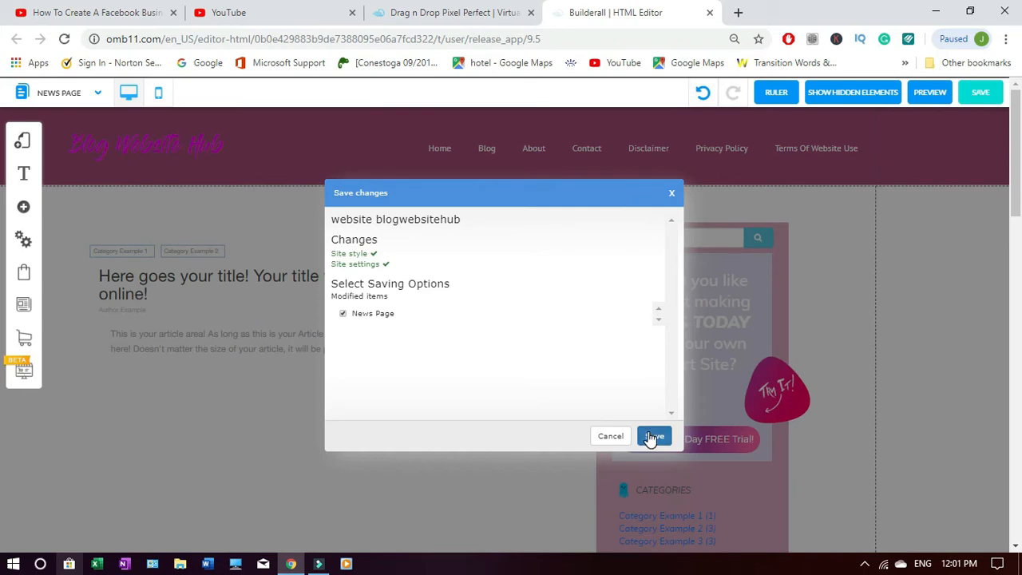
click(653, 436)
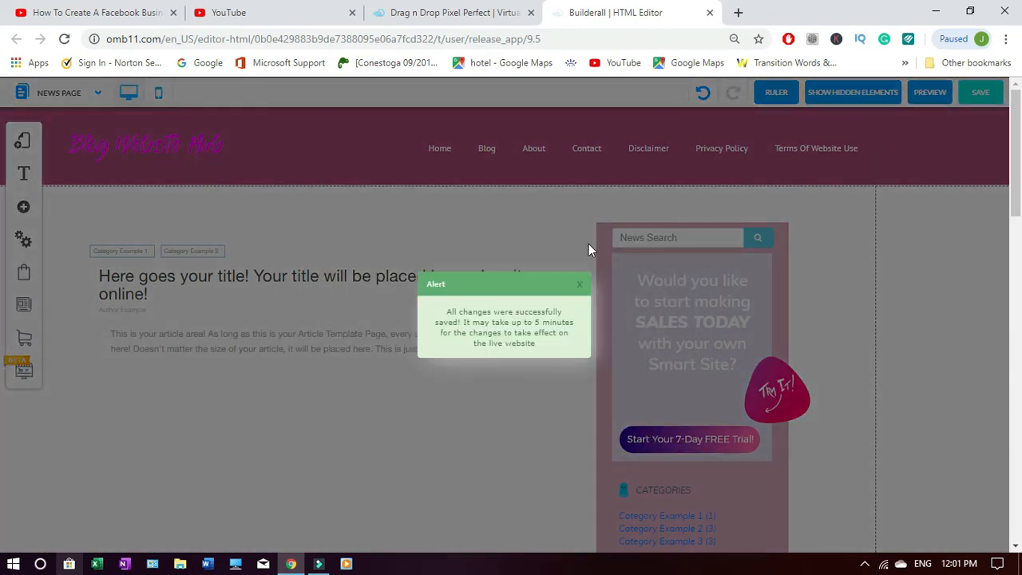
click(579, 285)
- Open the News Theme text settings for the news article app
click(370, 286)
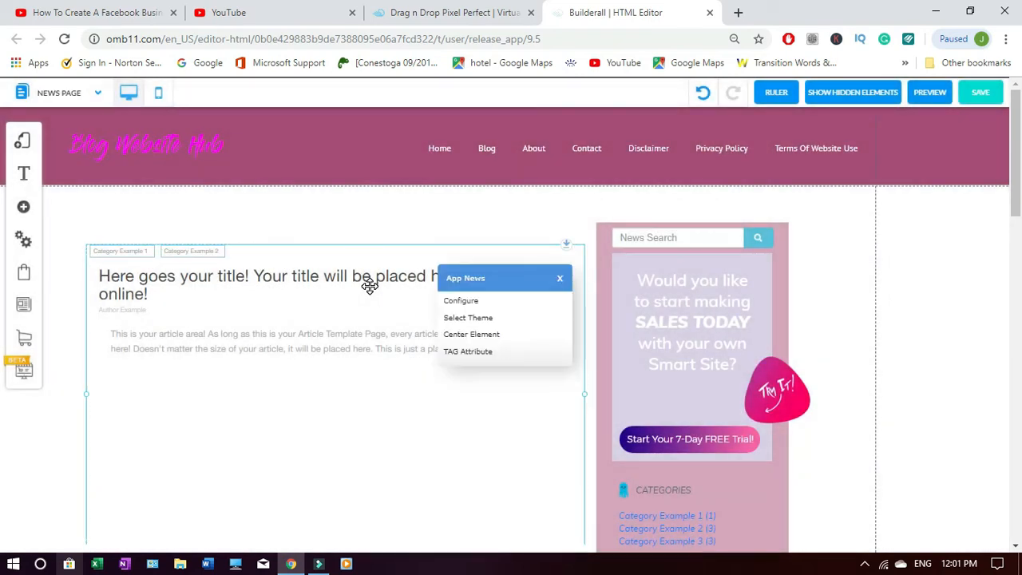
click(496, 319)
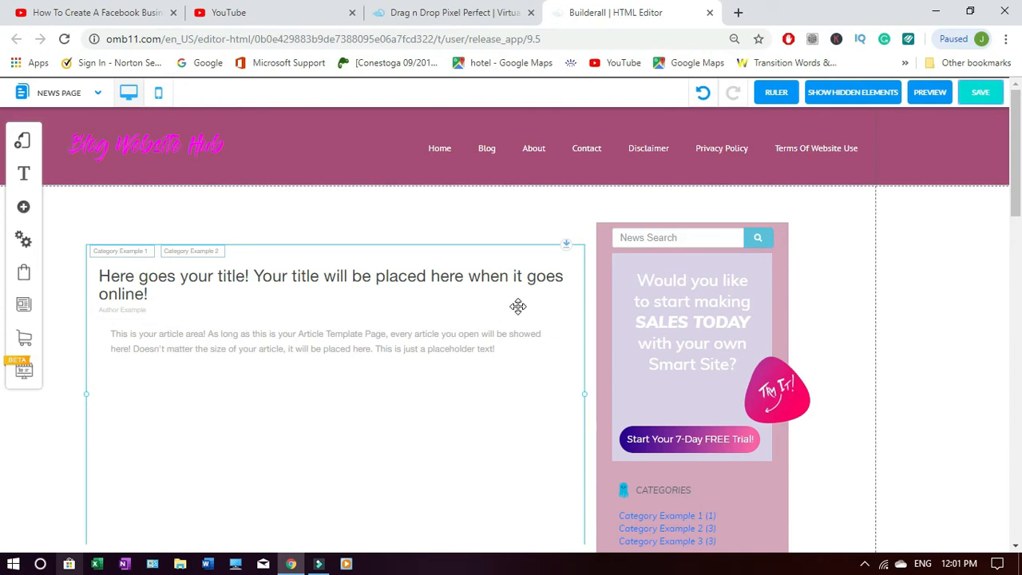
double_click(460, 310)
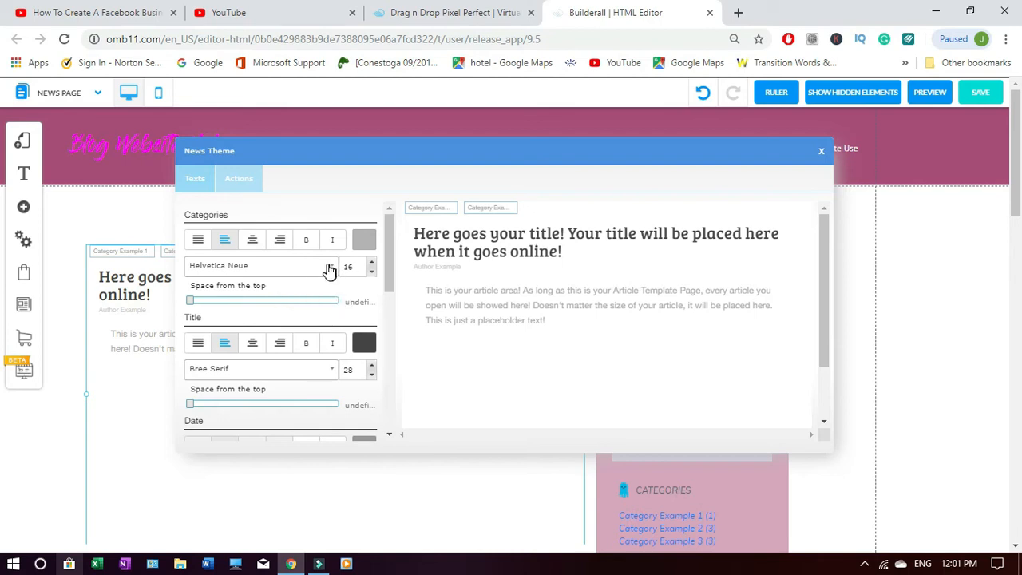
- Set the categories text to size 15 in Montserrat Regular
click(372, 272)
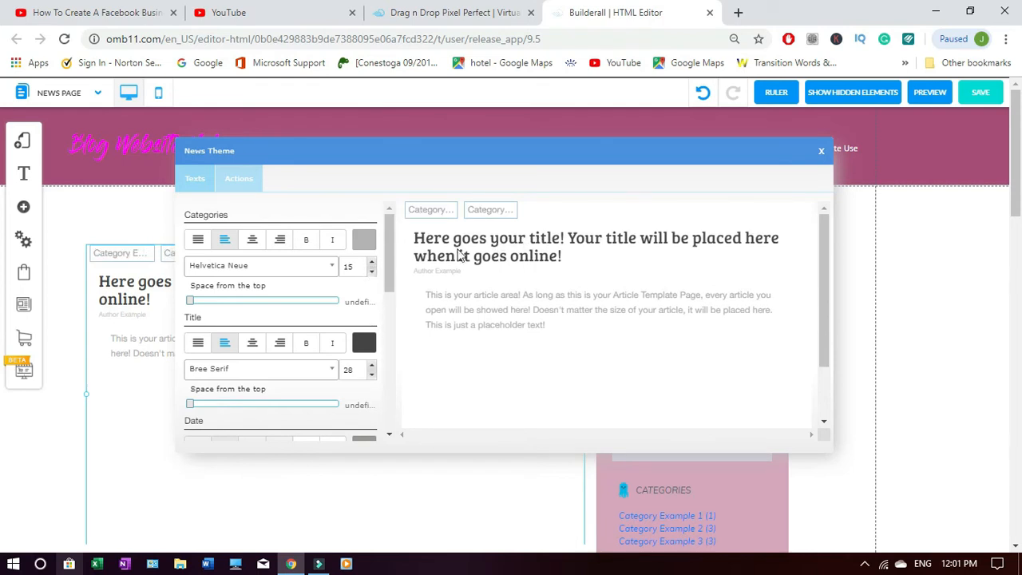
click(332, 266)
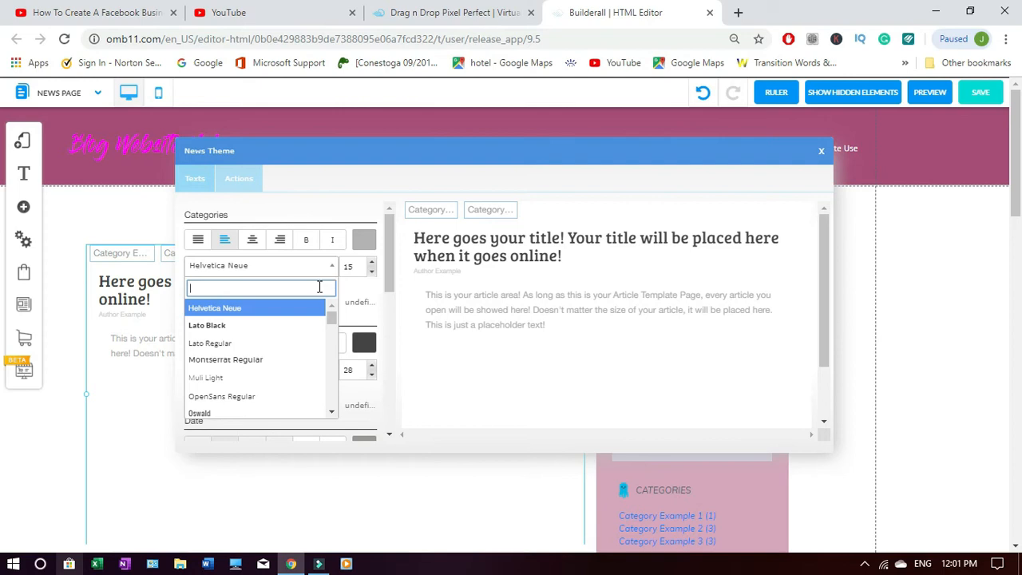
click(279, 362)
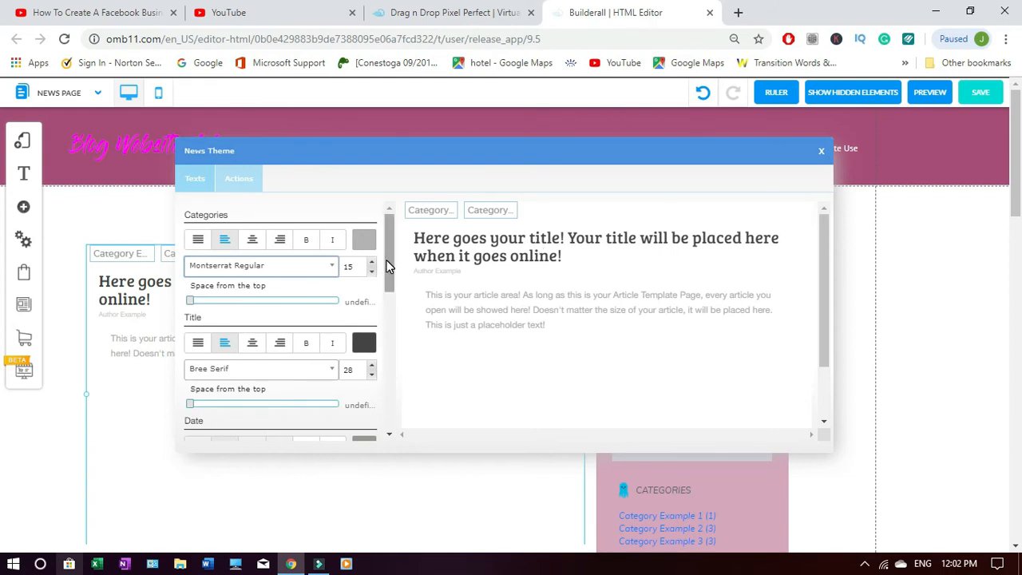
- Make the news title colour black
scroll(389, 274, down, 2)
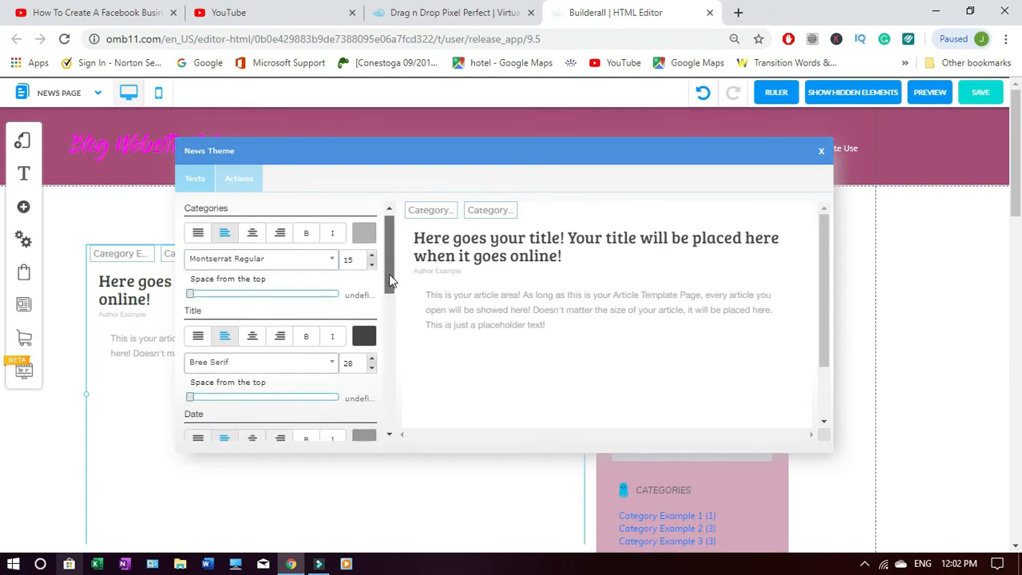
scroll(391, 287, down, 1)
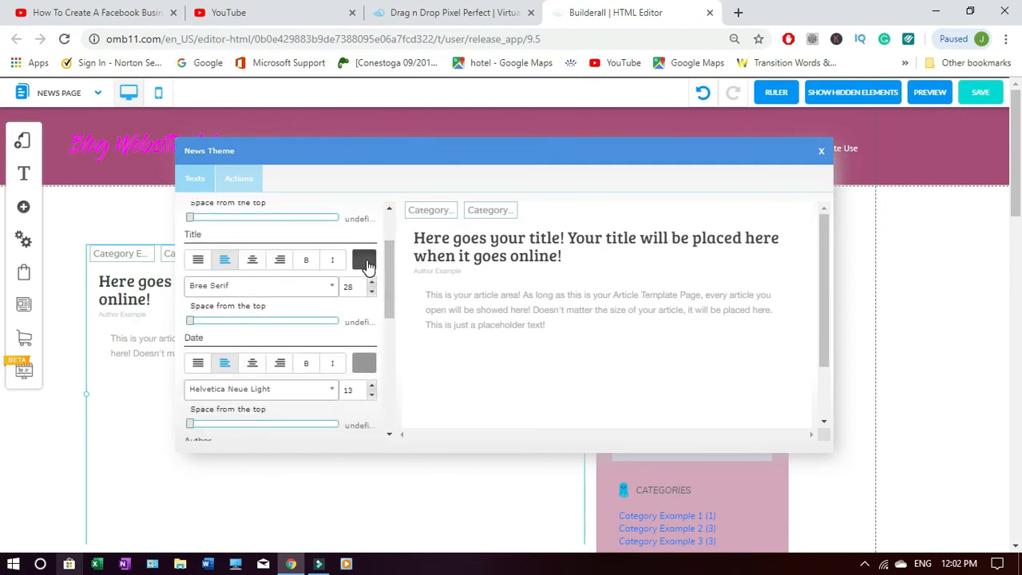
click(366, 263)
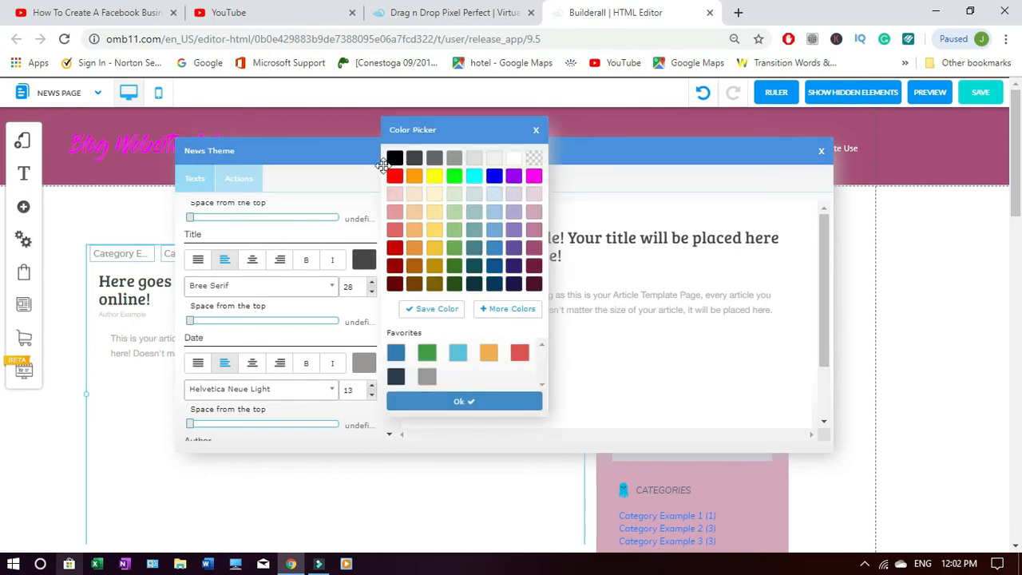
click(395, 159)
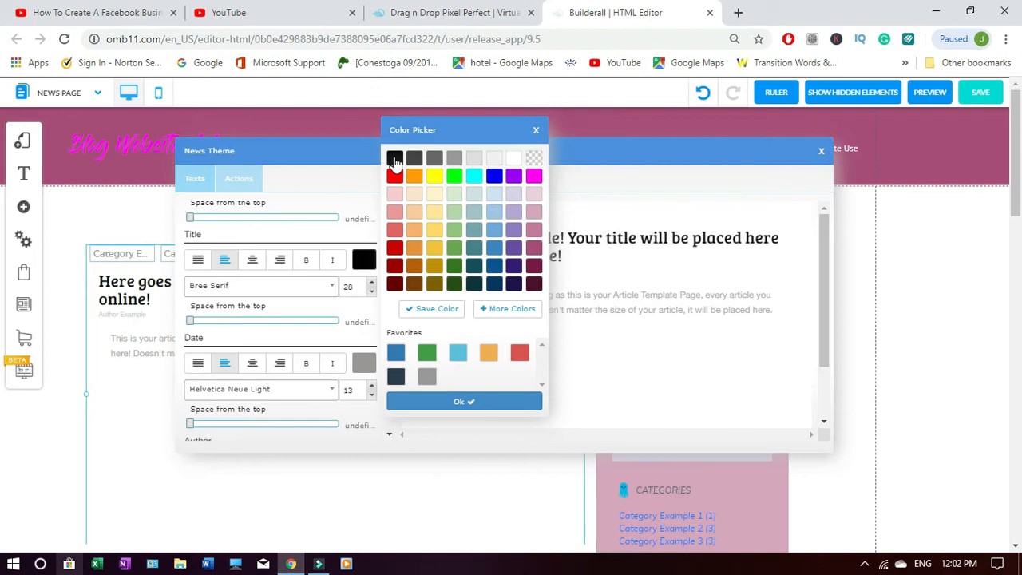
click(423, 401)
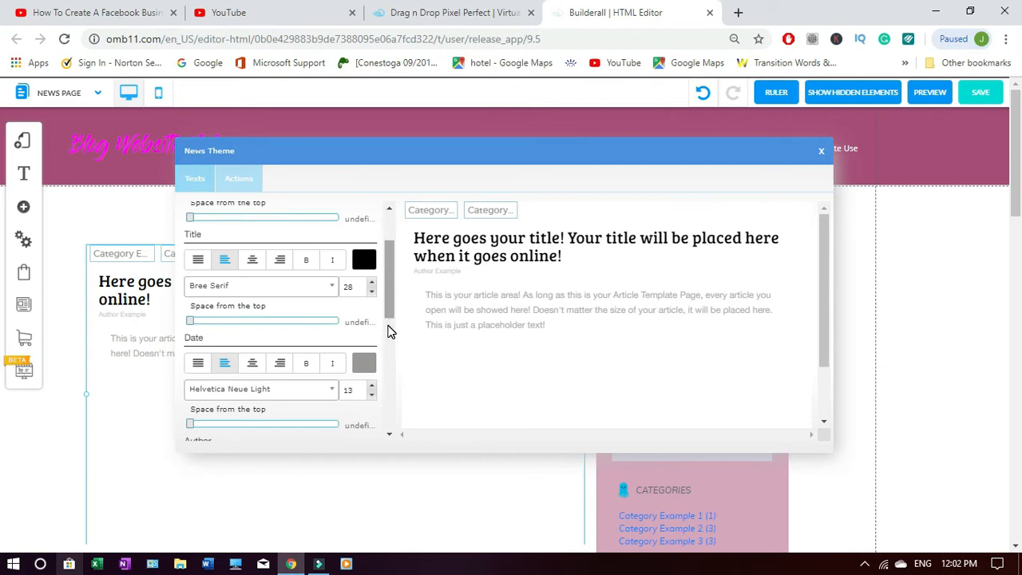
- Set the date font to Montserrat Regular
scroll(389, 323, down, 1)
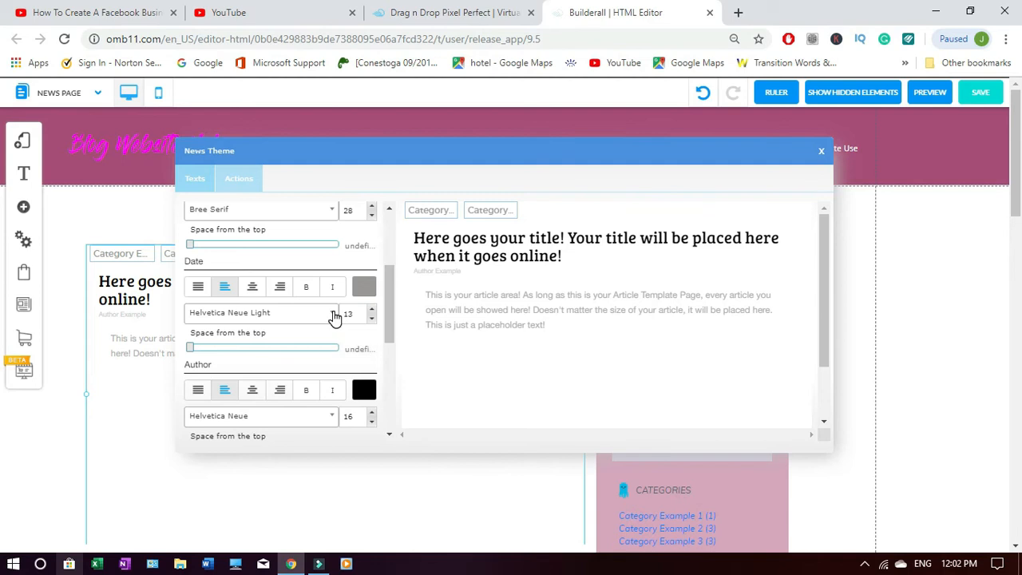
click(334, 317)
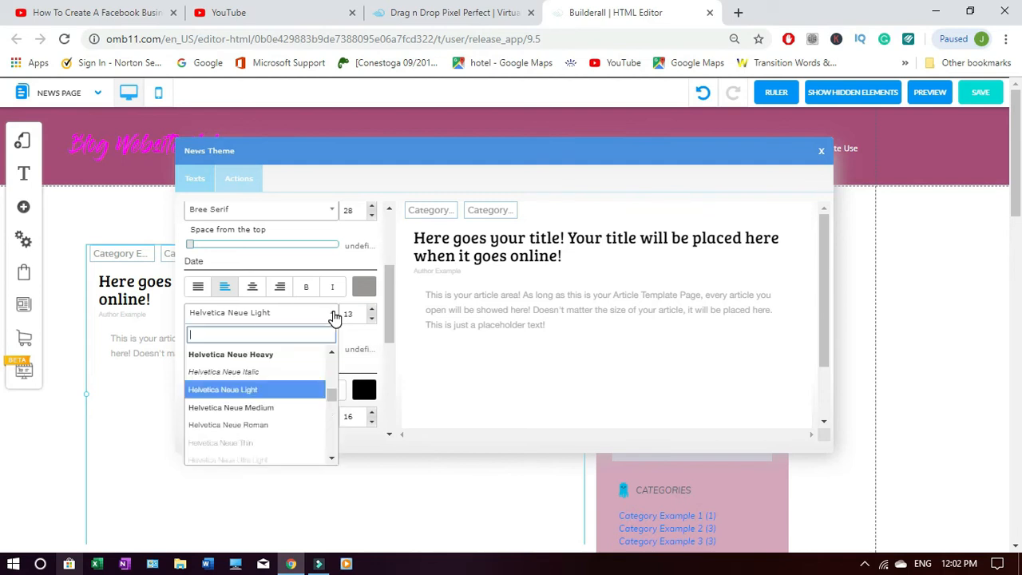
drag(330, 391, 330, 356)
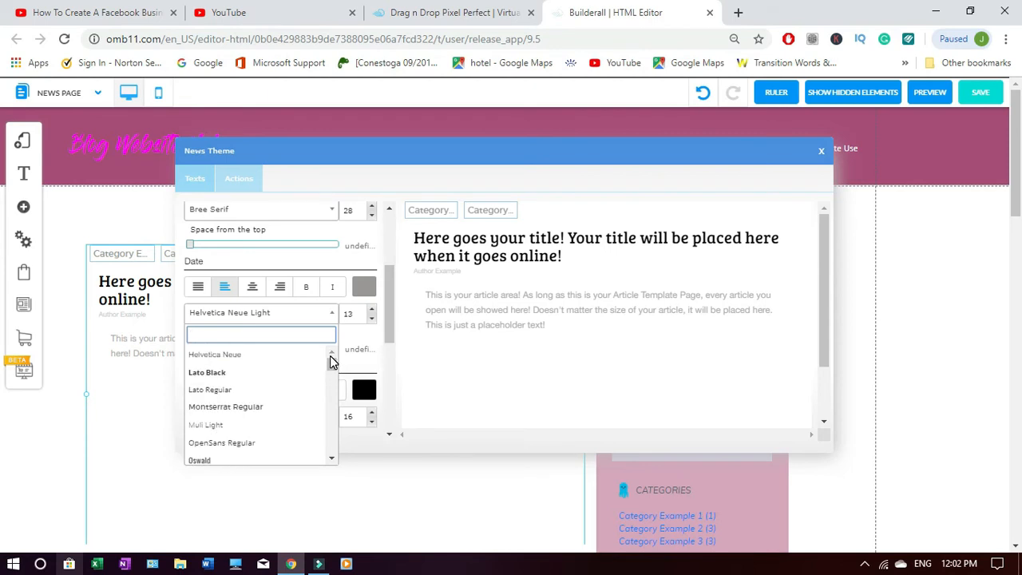
text(mon)
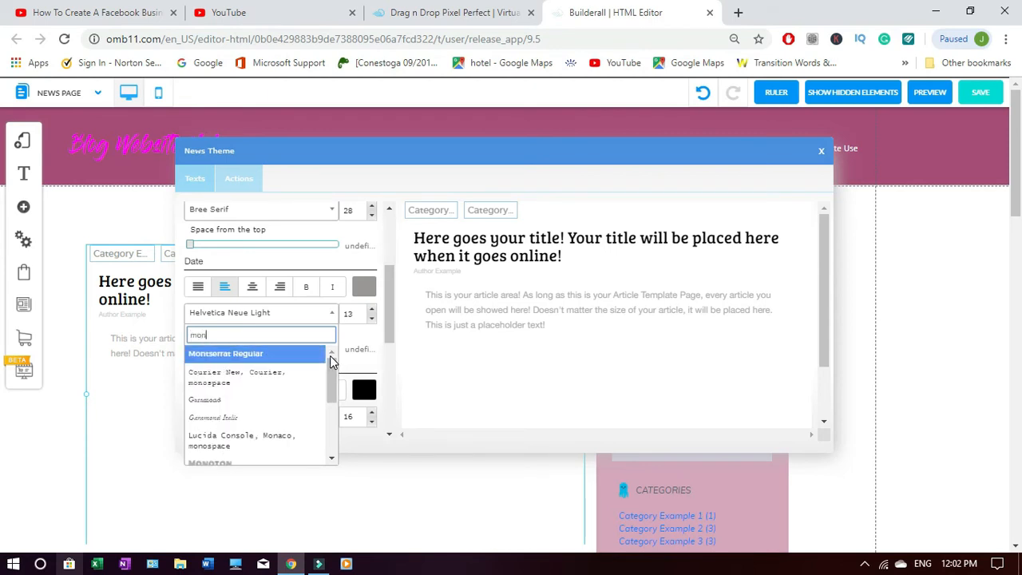
click(266, 356)
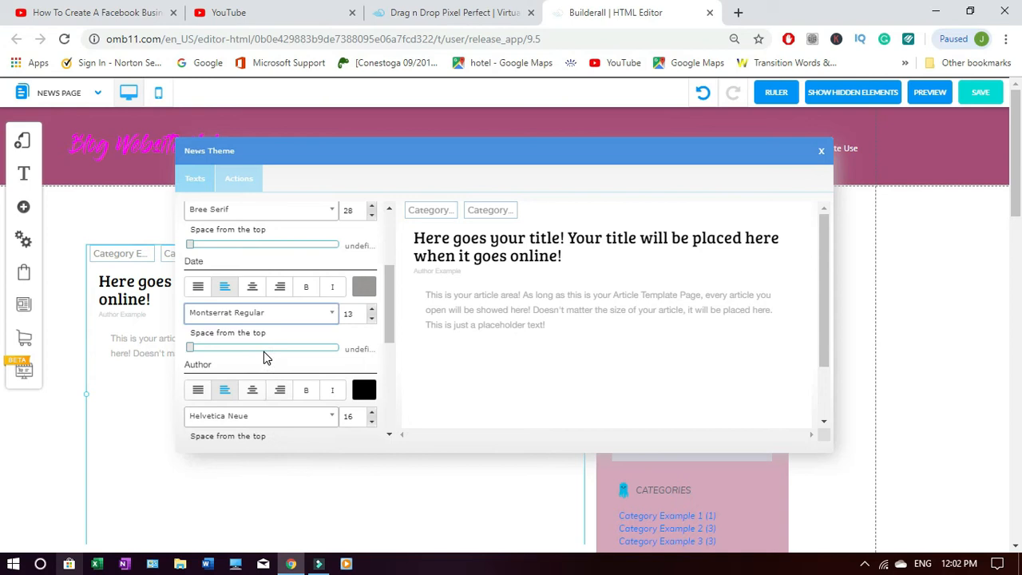
drag(391, 303, 384, 401)
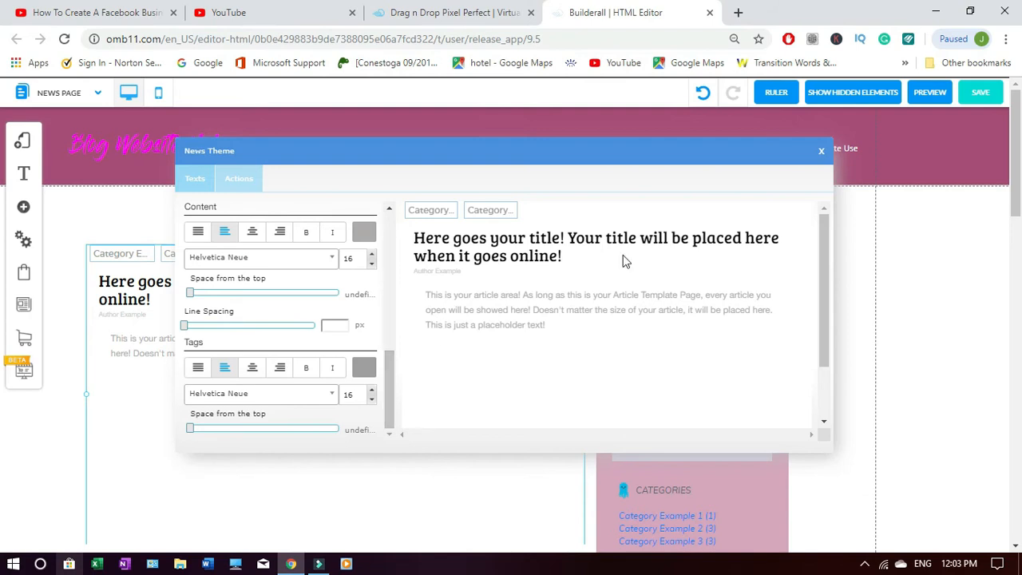
drag(823, 294, 804, 439)
- Close the News Theme settings and deselect the news article
click(821, 151)
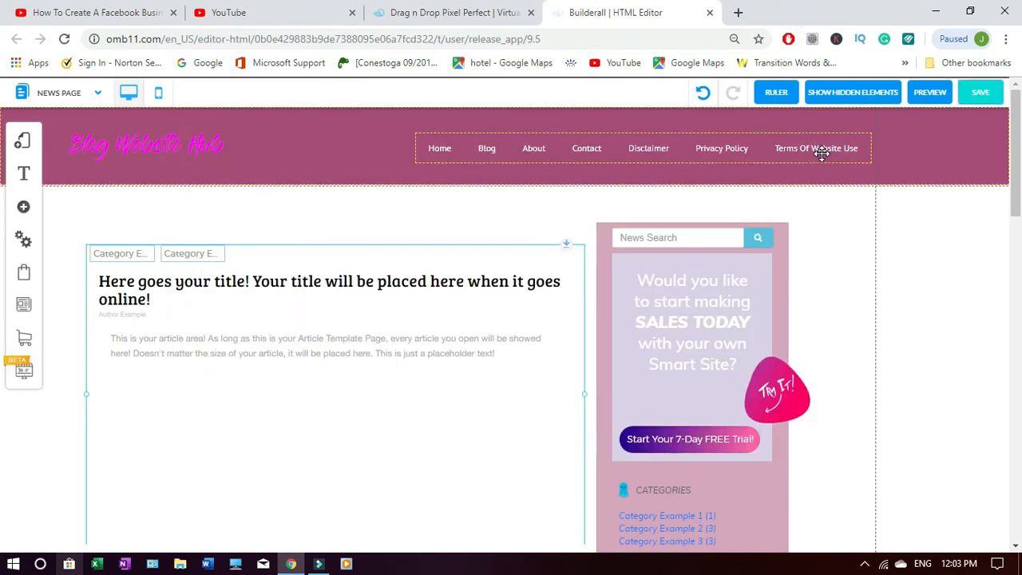
click(400, 337)
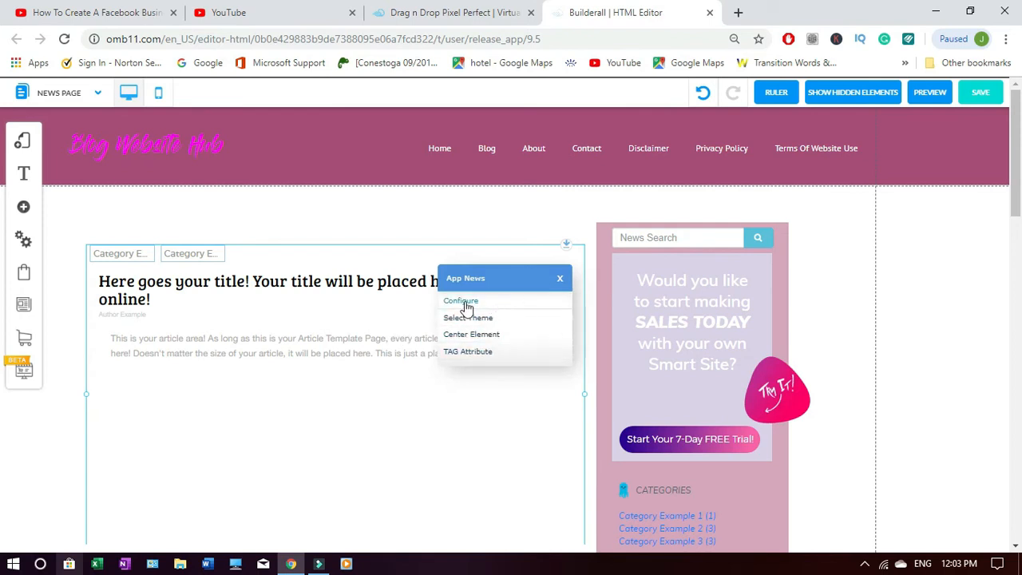
click(864, 245)
- Save the News Page theme changes
click(981, 94)
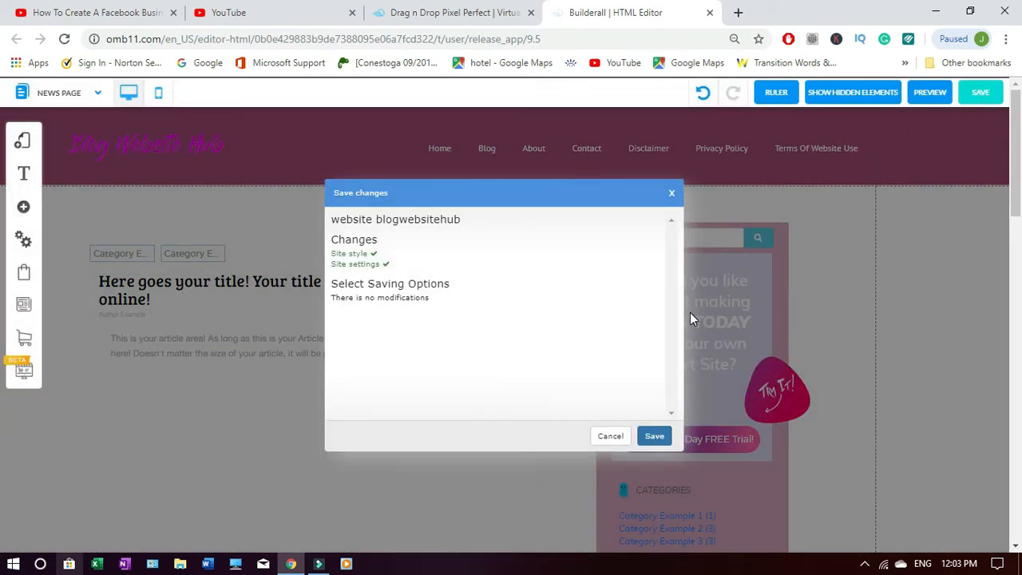
click(654, 437)
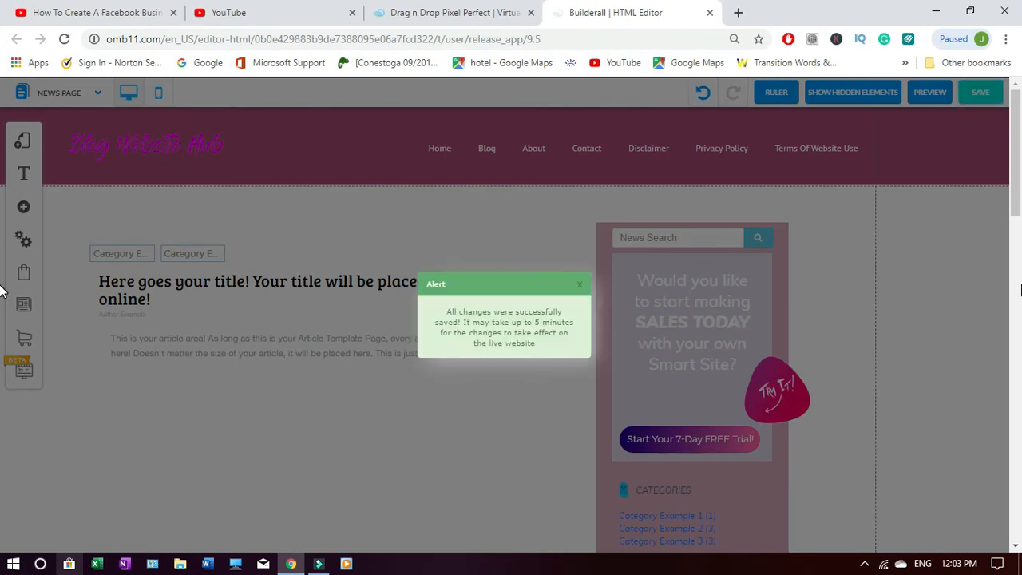
click(582, 285)
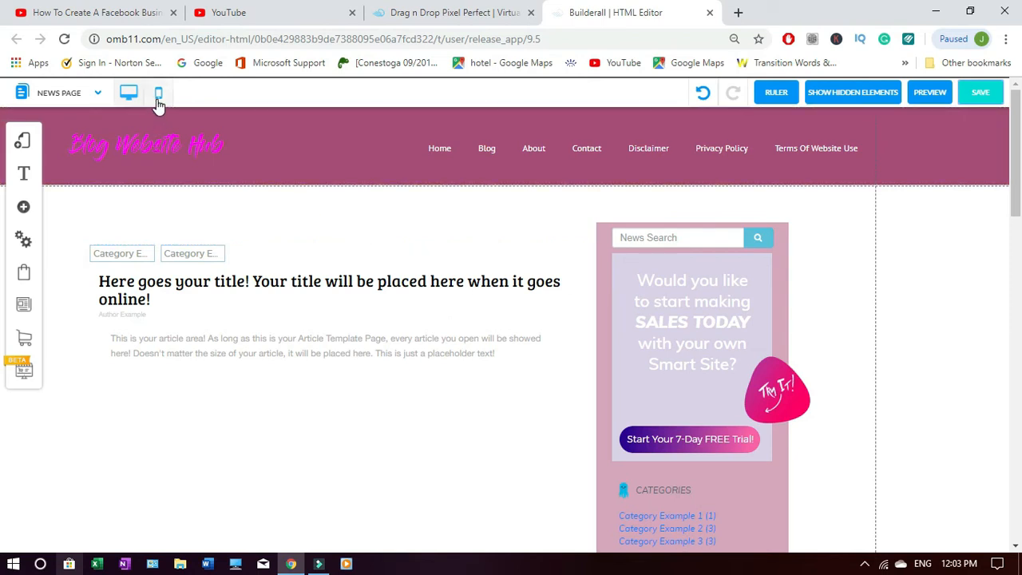
- Switch to the mobile layout and apply Adjust Content's Copy Desktop arrangement
drag(1021, 166, 1016, 136)
click(159, 94)
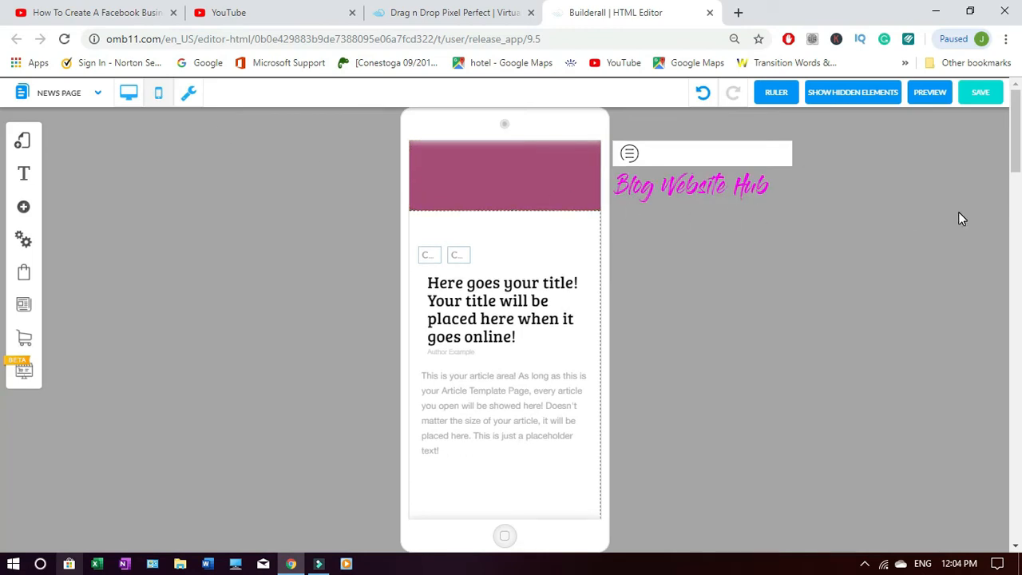
drag(1016, 147, 1014, 112)
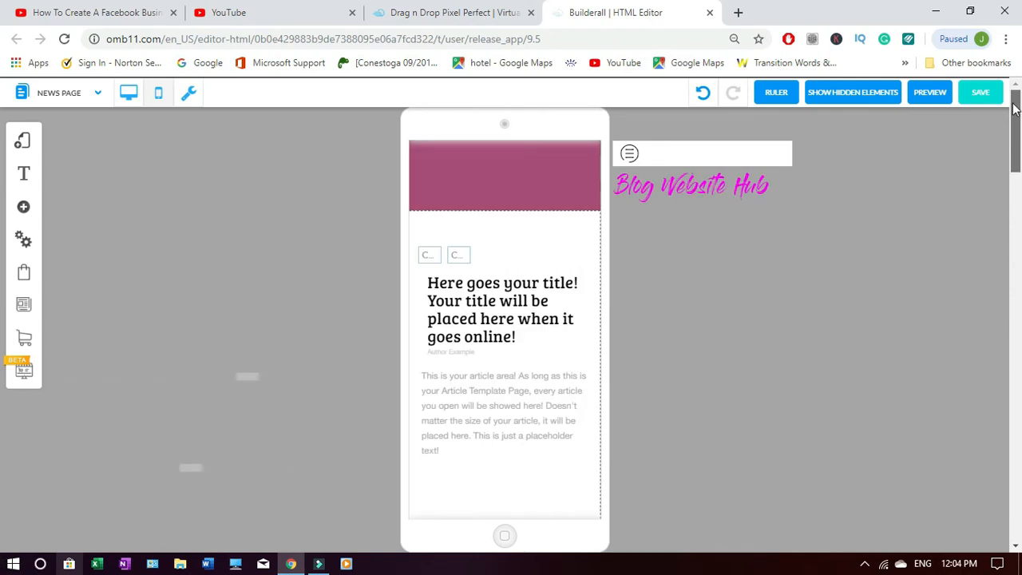
click(189, 94)
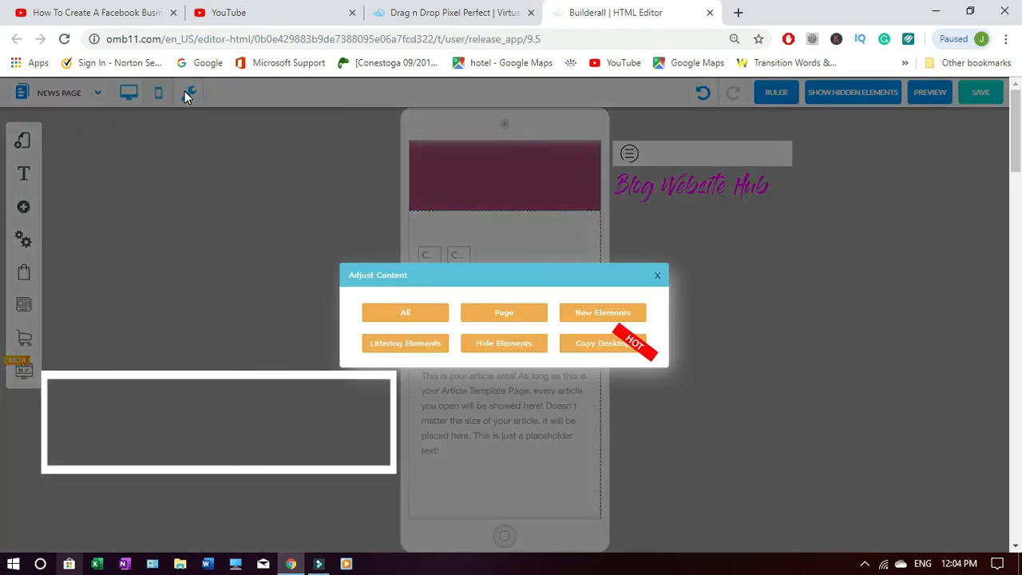
click(598, 345)
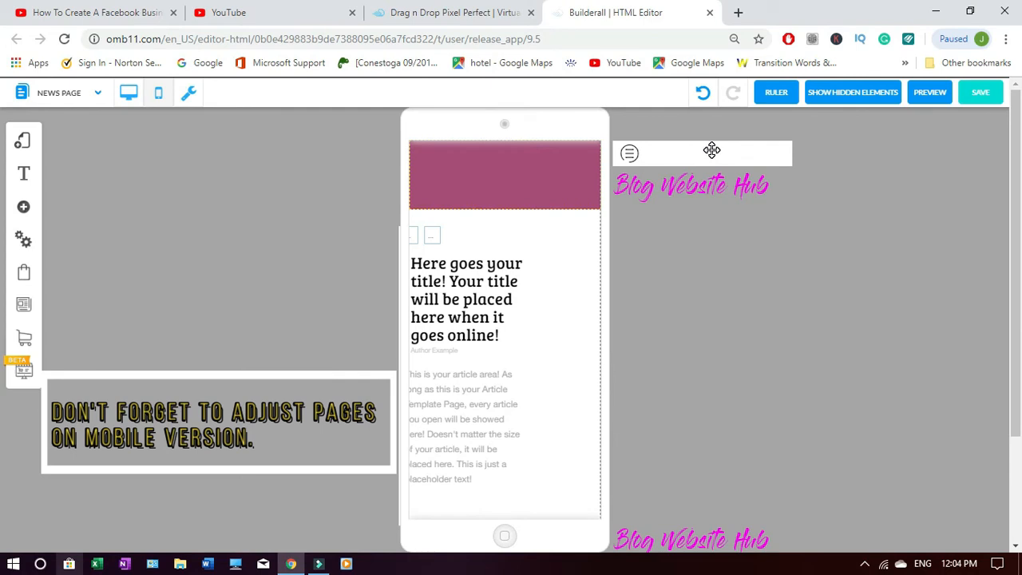
- Shift the article column right and move the menu bar and logo into the magenta header
drag(465, 312, 509, 318)
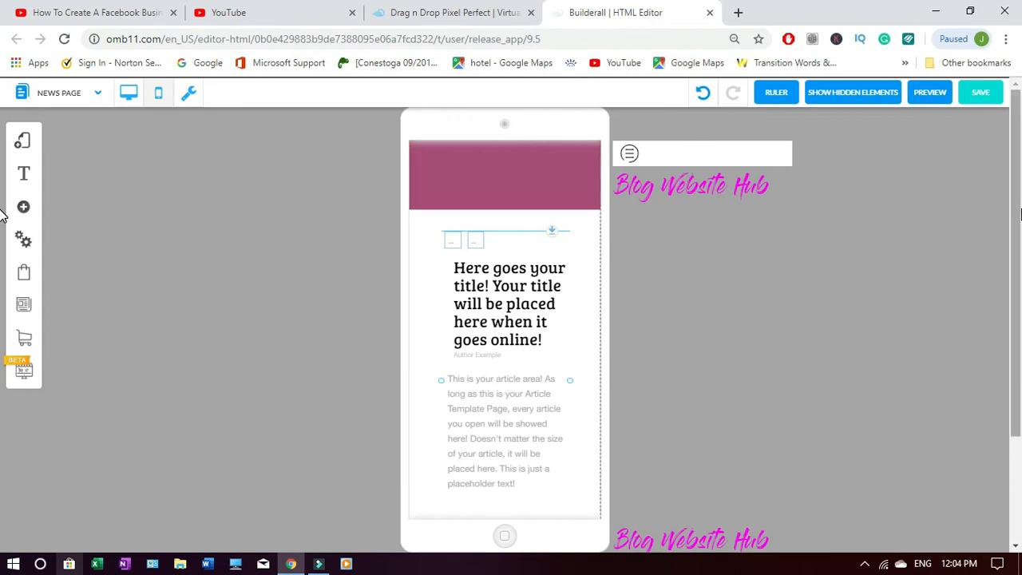
drag(679, 162, 482, 199)
drag(729, 179, 541, 153)
click(749, 192)
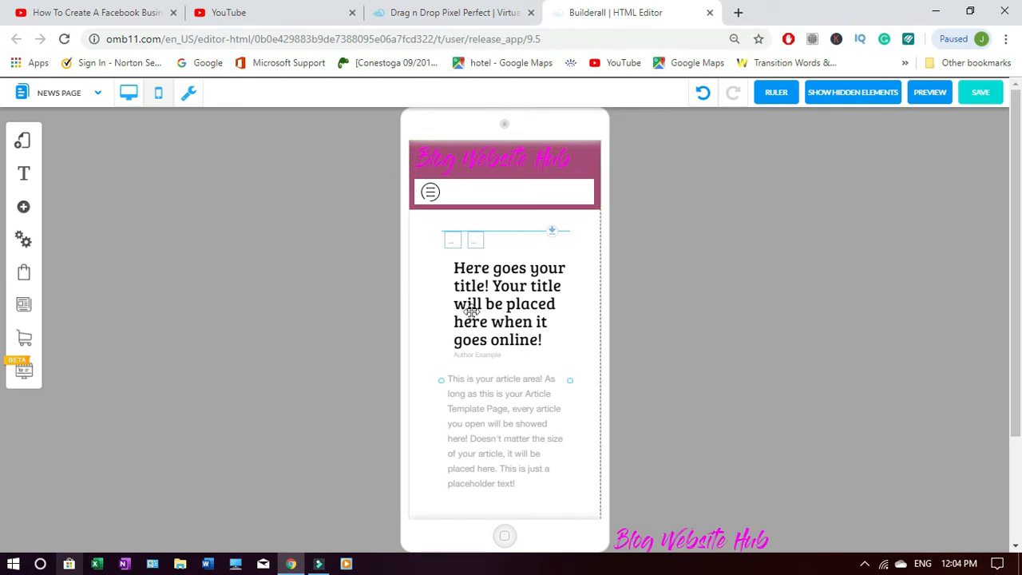
- Widen the article element on both sides and adjust its position
drag(1017, 342, 1016, 403)
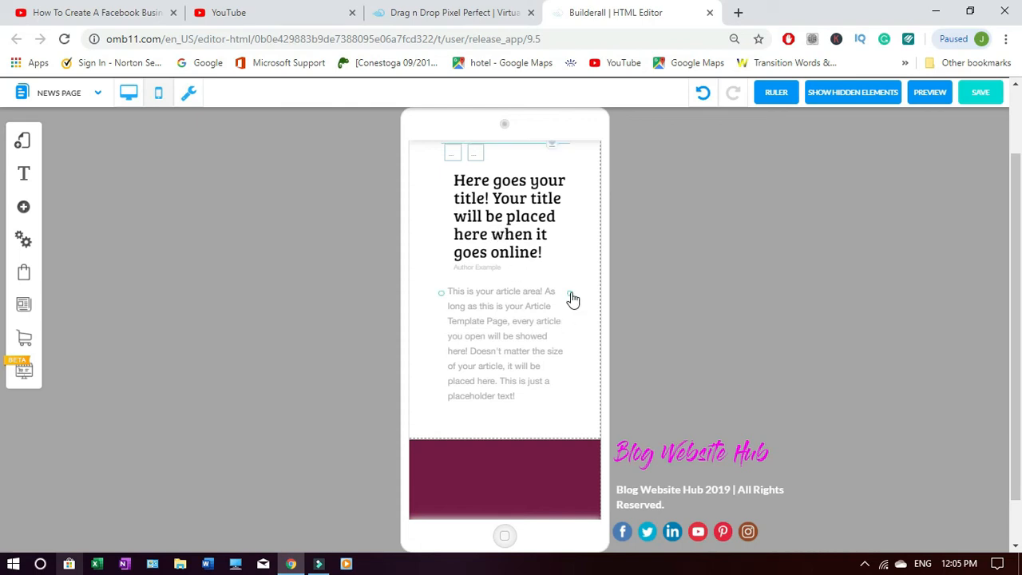
drag(581, 301, 591, 295)
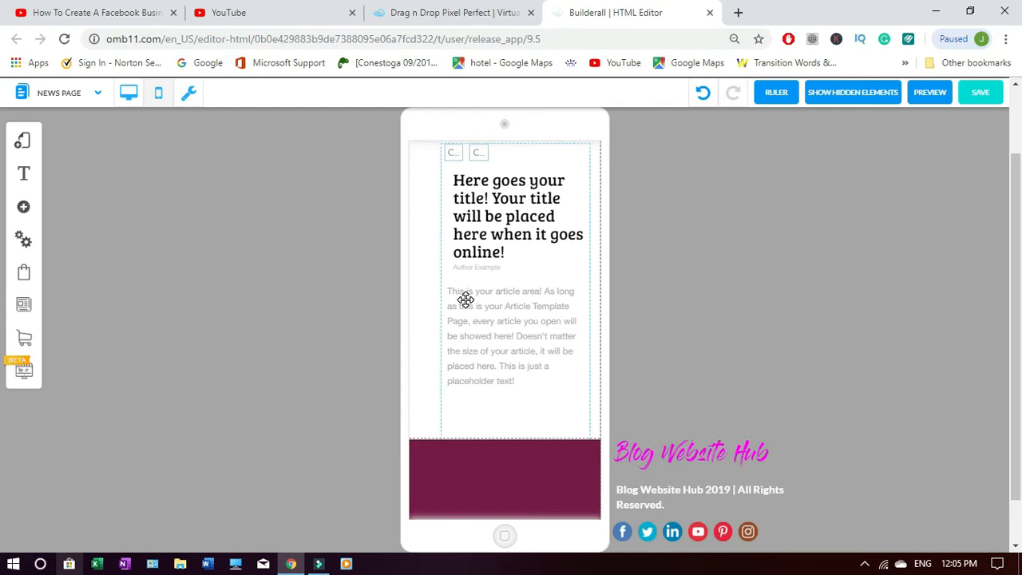
drag(442, 295, 424, 293)
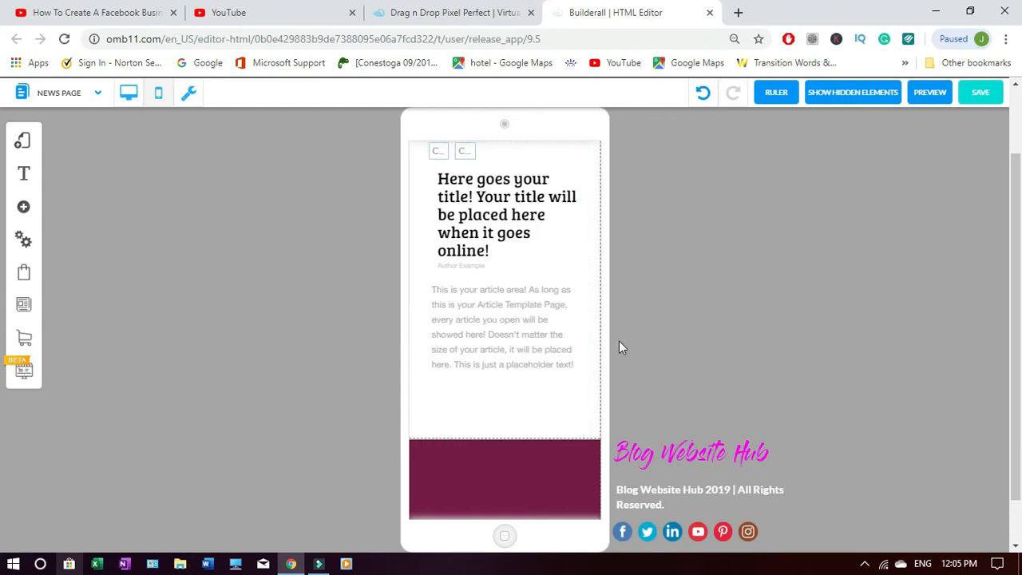
mouse_move(500, 385)
mouse_down()
mouse_move(503, 343)
mouse_move(507, 367)
mouse_up()
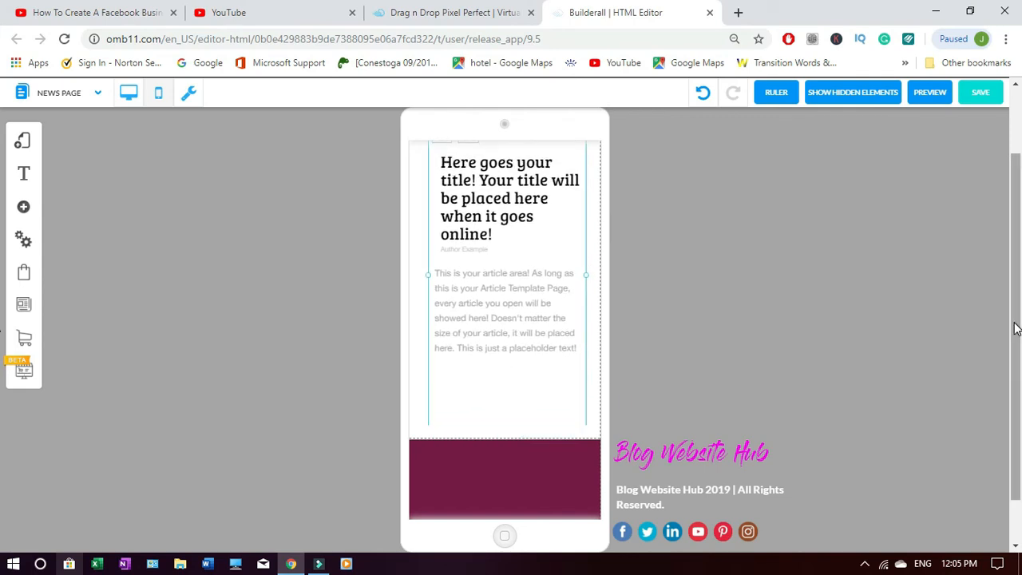
- Move the Blog Website Hub logo down into the maroon footer
drag(1016, 328, 1016, 246)
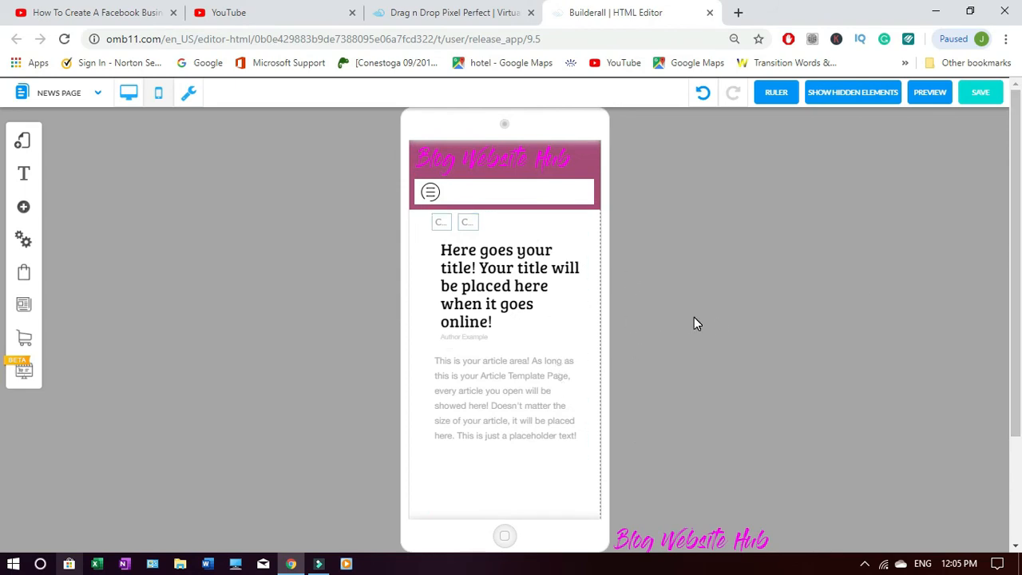
drag(1016, 161, 1014, 279)
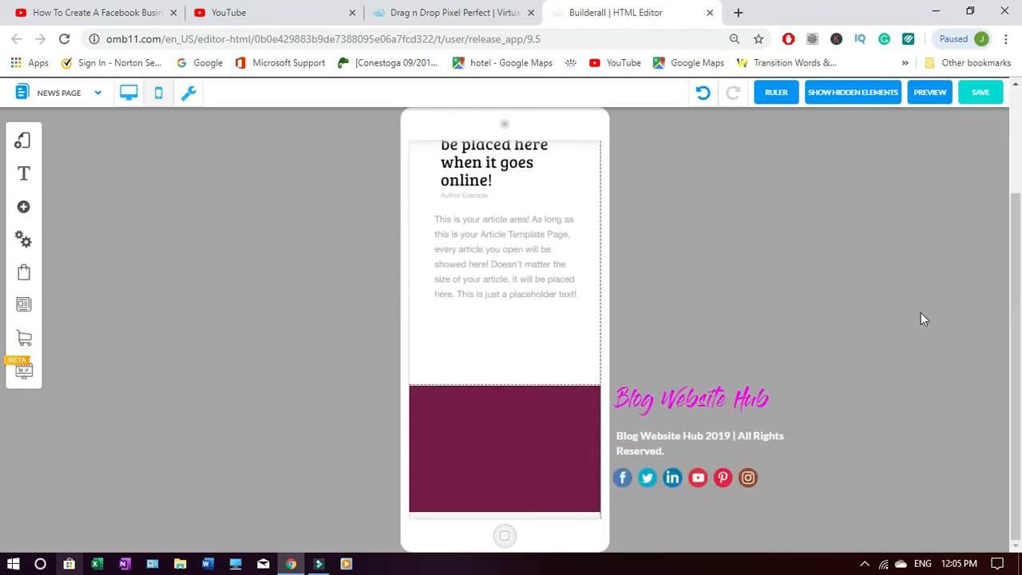
drag(690, 397, 500, 408)
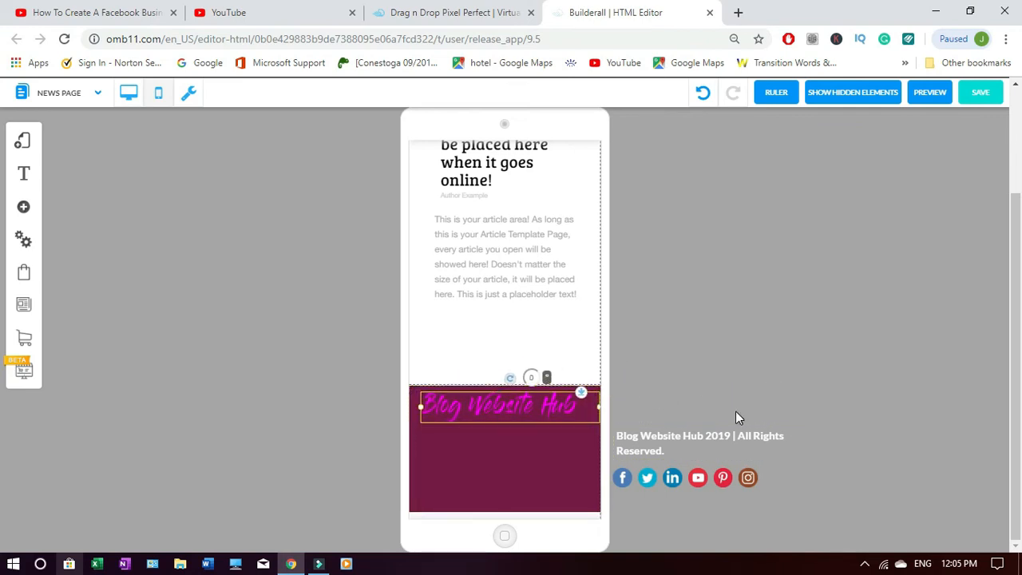
- Center the Blog Website Hub logo in the footer
click(702, 371)
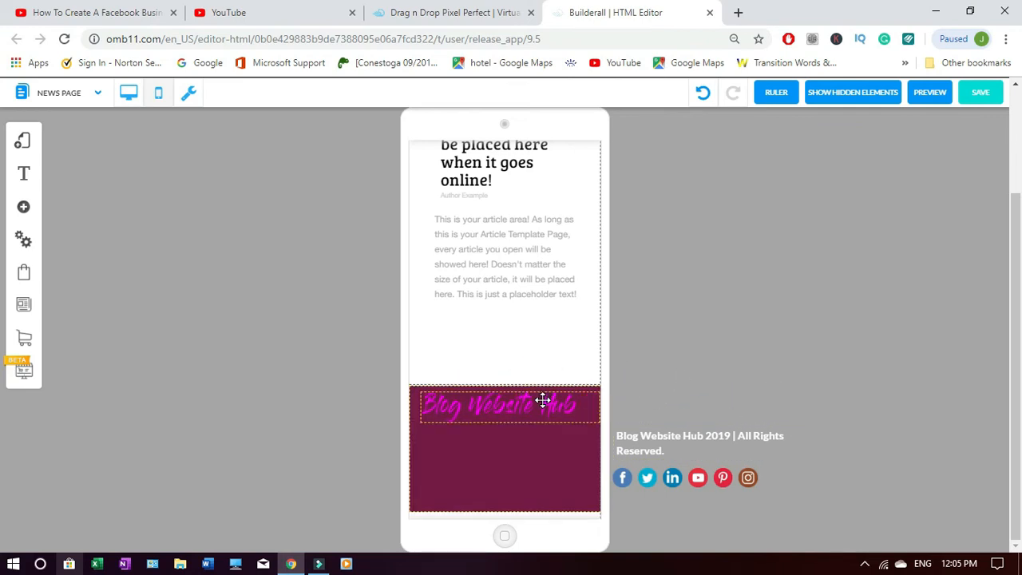
click(543, 399)
click(479, 312)
click(825, 309)
- Move the social icons bar and copyright text into the footer, icons under the title
drag(677, 436, 794, 382)
drag(689, 475, 828, 450)
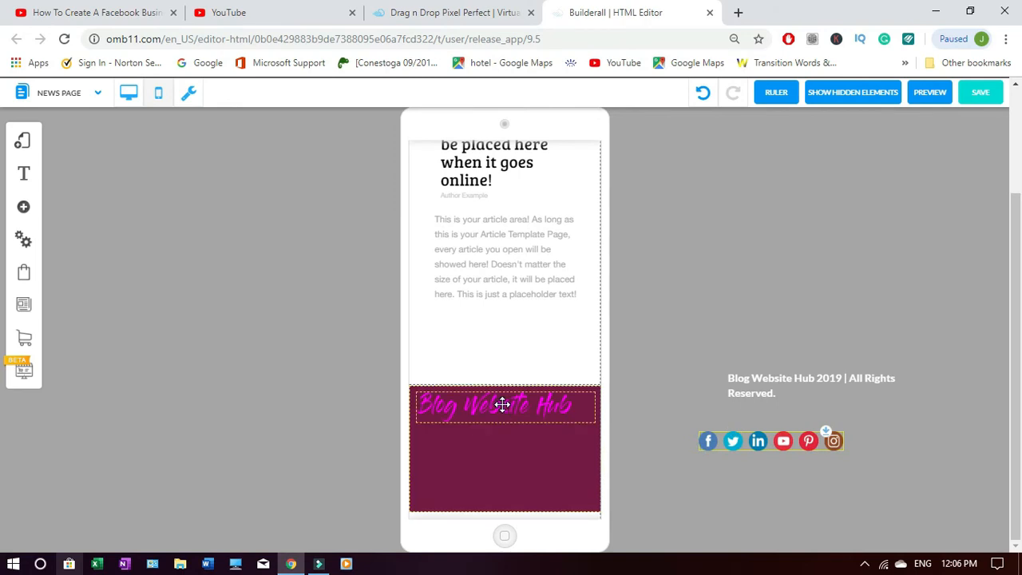
drag(771, 442, 488, 438)
click(836, 377)
drag(758, 409, 526, 471)
click(746, 447)
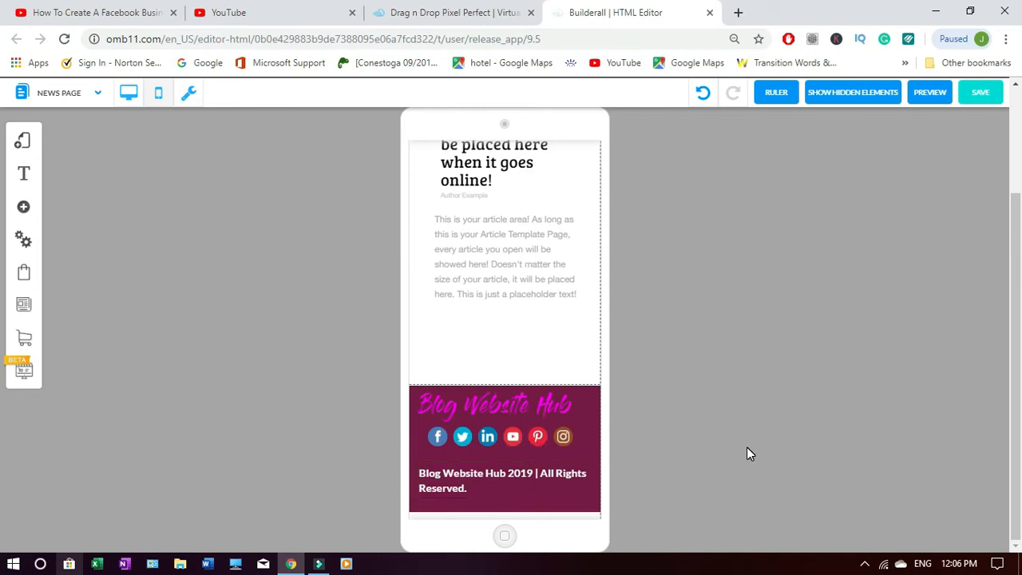
drag(553, 428, 766, 422)
click(785, 422)
drag(515, 477, 513, 438)
drag(788, 440, 786, 382)
drag(496, 432, 498, 476)
drag(773, 378, 540, 436)
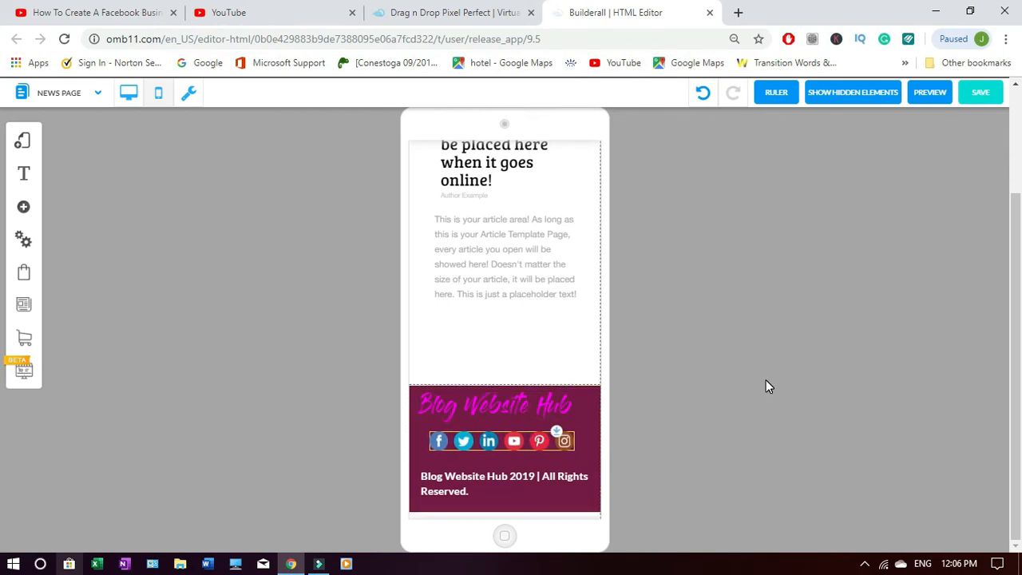
- Center the social icons bar and the copyright text in the footer
click(520, 448)
click(479, 336)
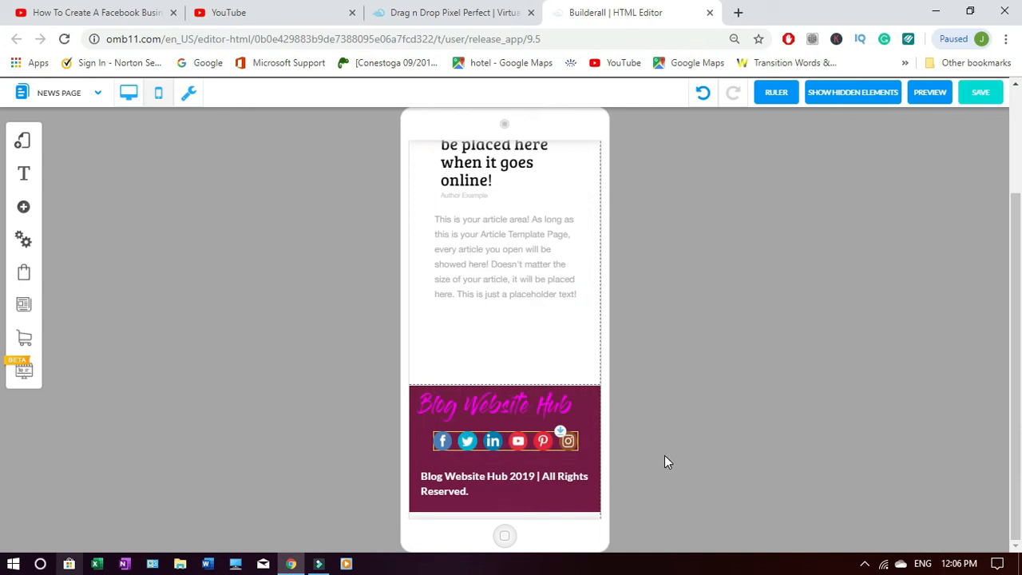
click(541, 486)
click(459, 303)
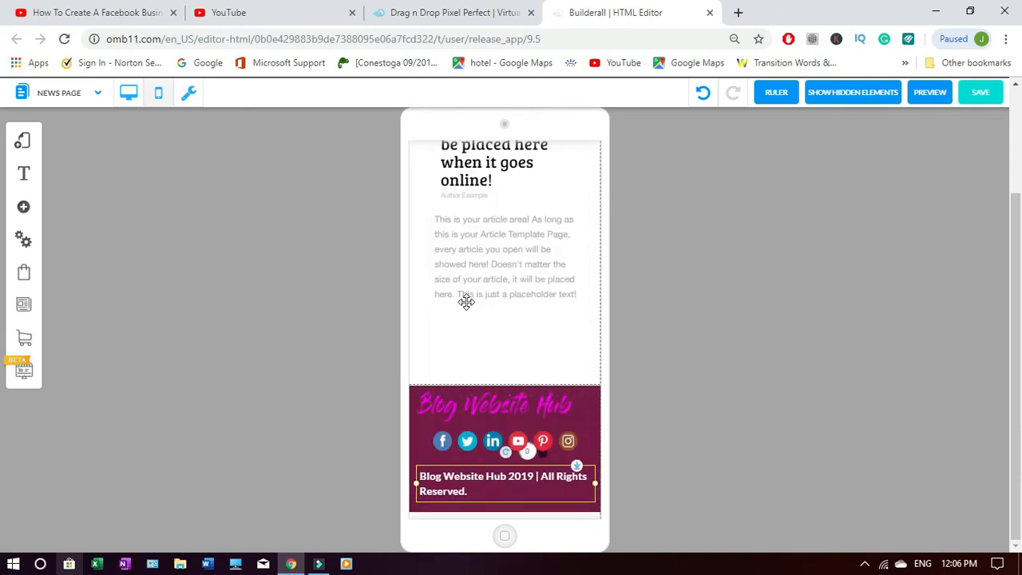
click(705, 388)
- Narrow the Blog Website Hub heading box and center it in the footer
click(559, 404)
mouse_move(591, 406)
mouse_down()
mouse_move(575, 407)
mouse_move(585, 416)
mouse_up()
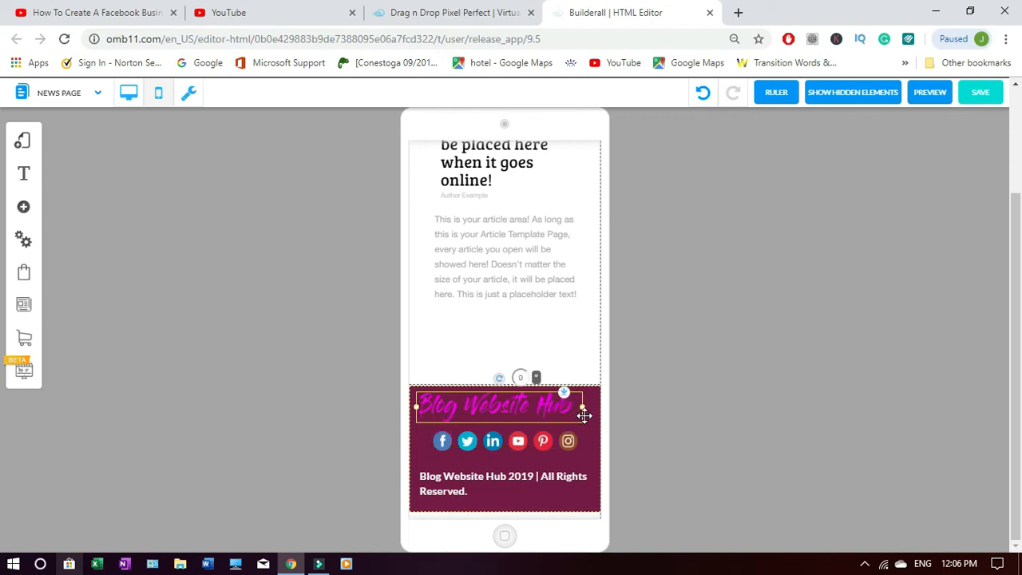
right_click(495, 409)
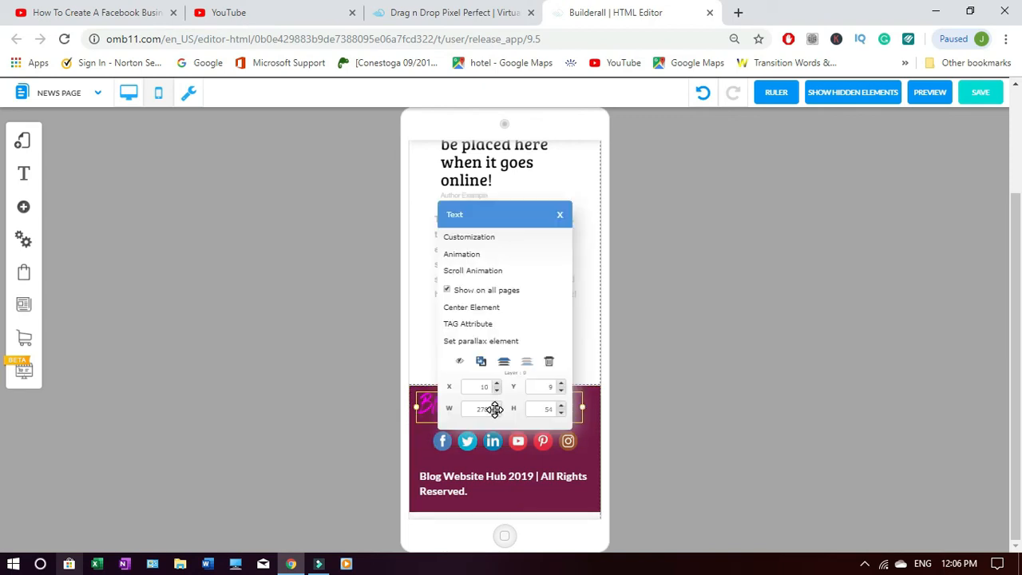
click(501, 304)
click(681, 391)
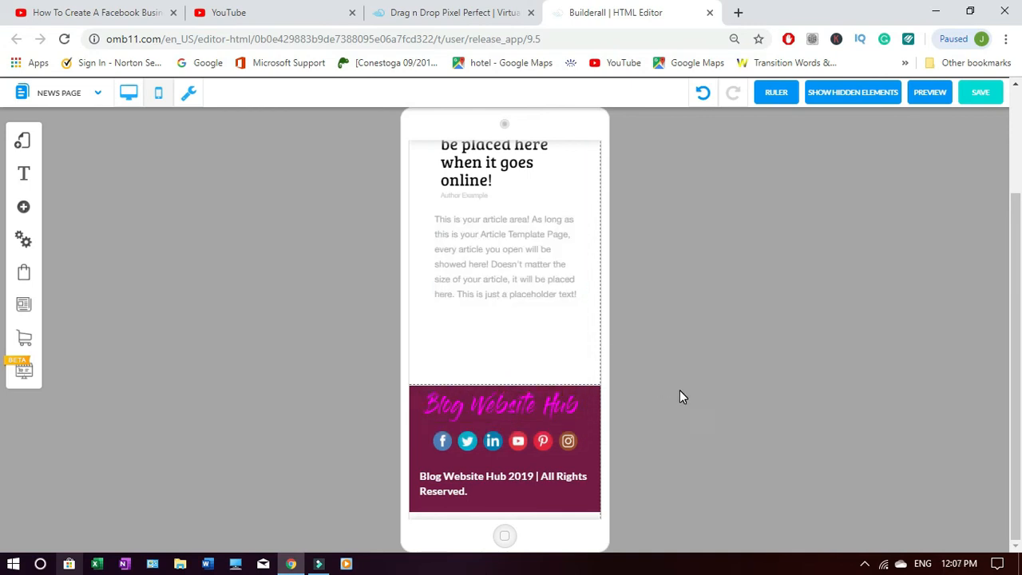
- Save the News Page changes and dismiss the save confirmation
click(984, 94)
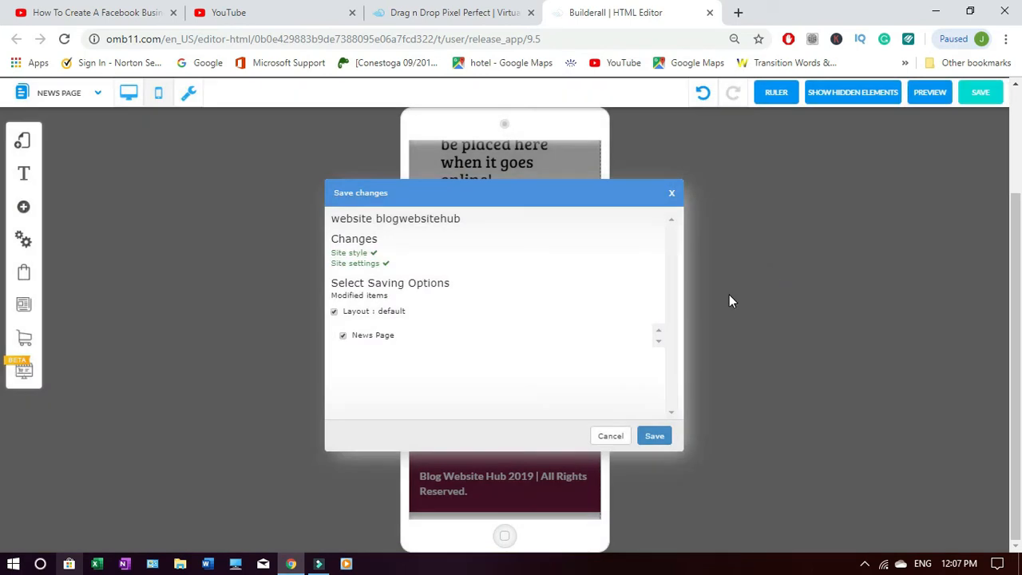
click(656, 436)
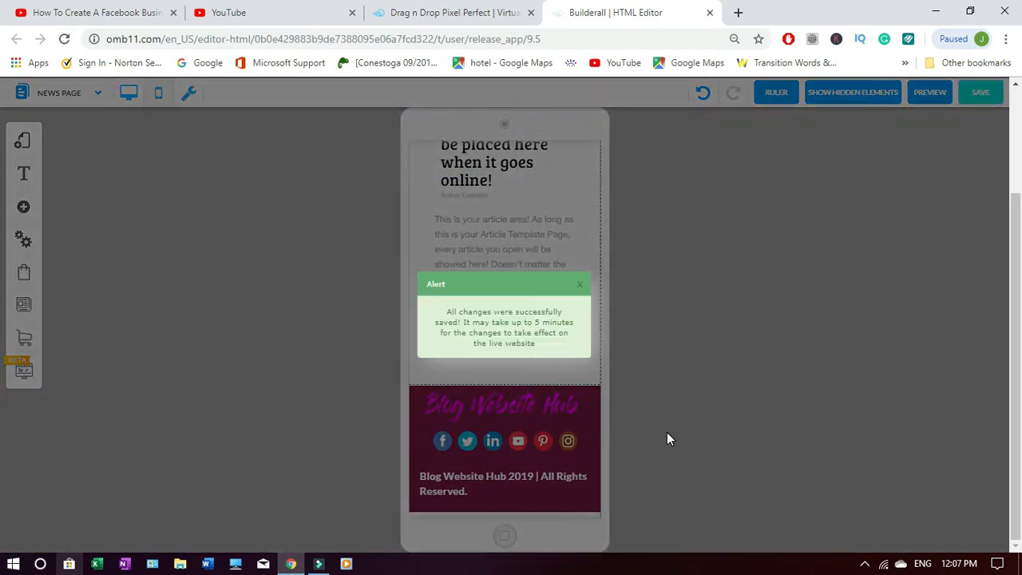
click(582, 286)
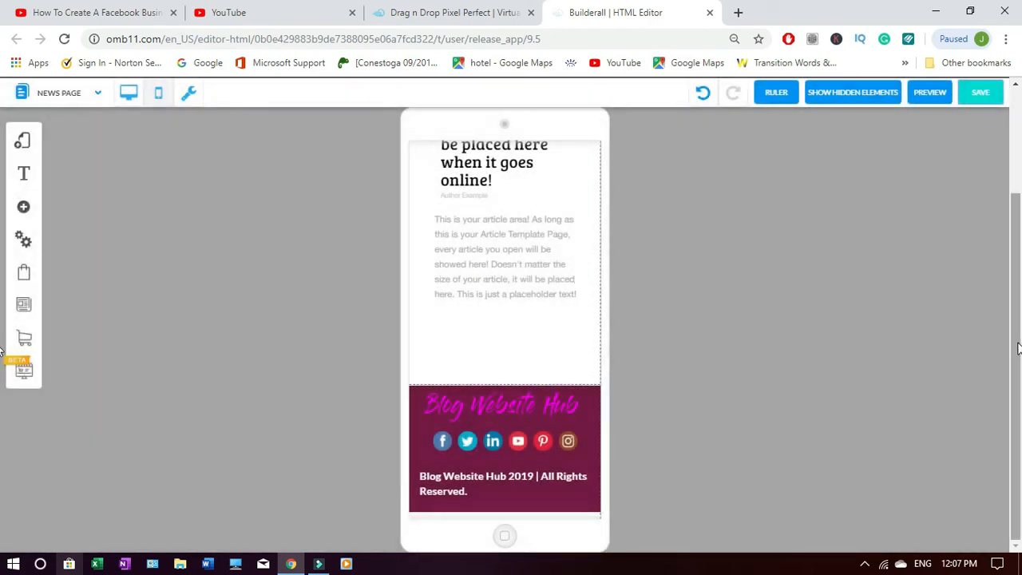
scroll(3, 220, up, 2)
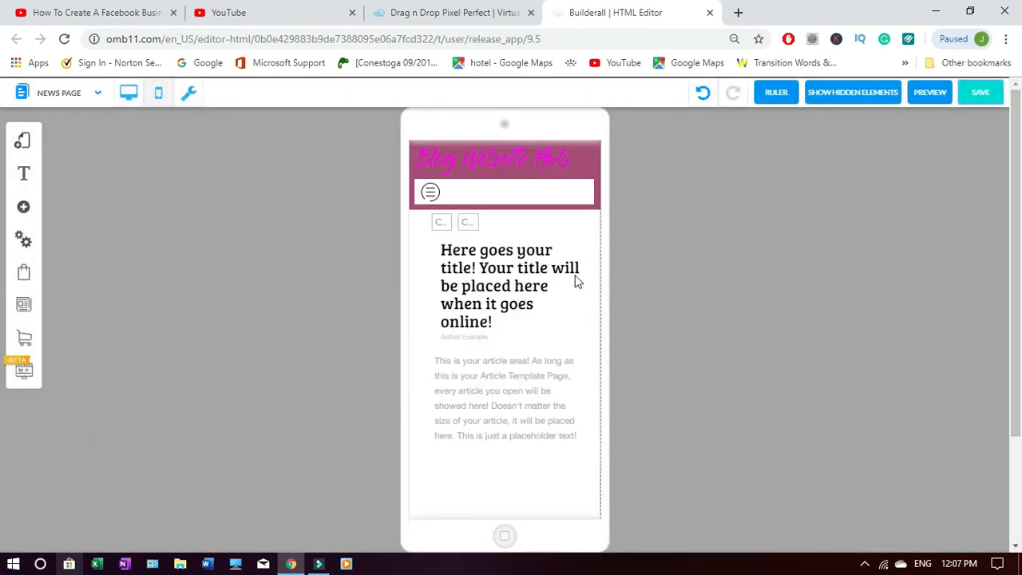
- Switch to the Home page and copy its desktop content into the mobile layout
click(99, 95)
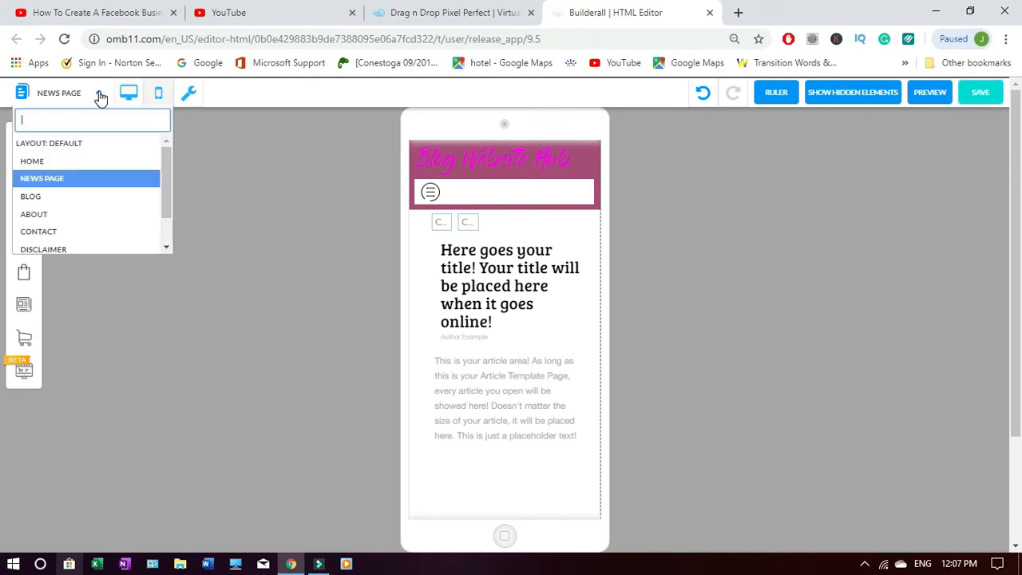
click(66, 162)
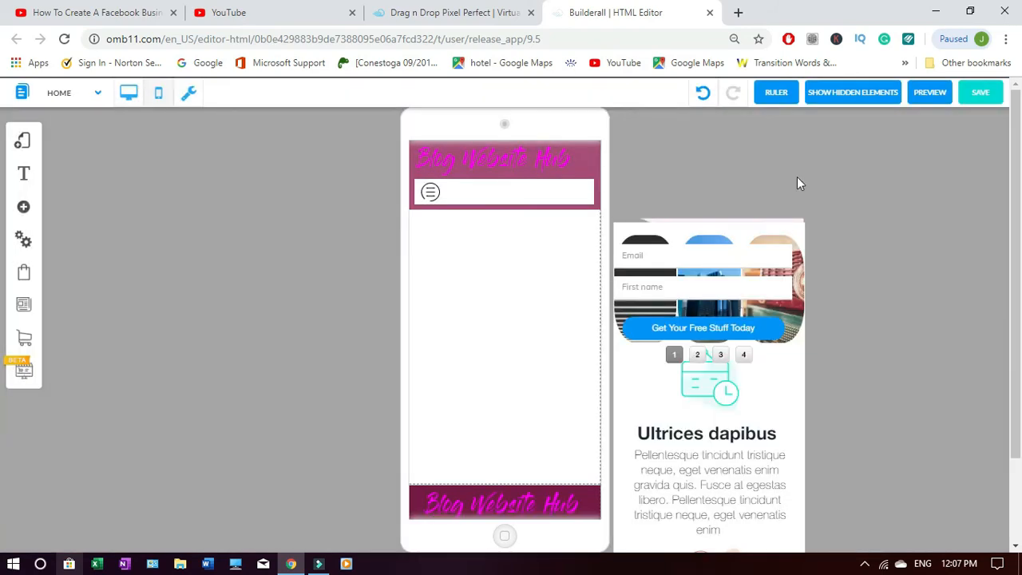
mouse_move(1018, 279)
mouse_down()
mouse_move(1019, 369)
mouse_move(1016, 279)
mouse_up()
click(188, 94)
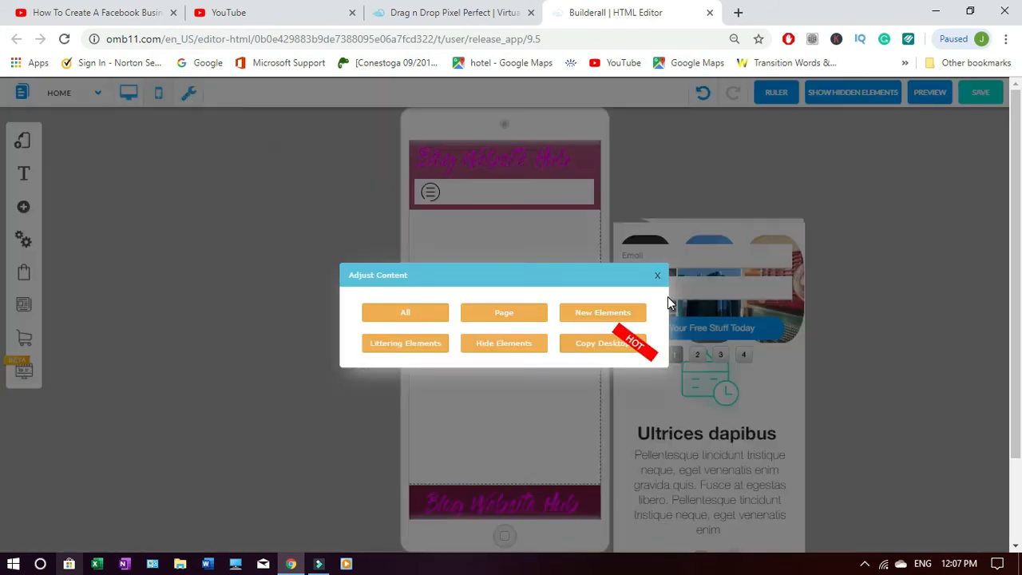
click(607, 345)
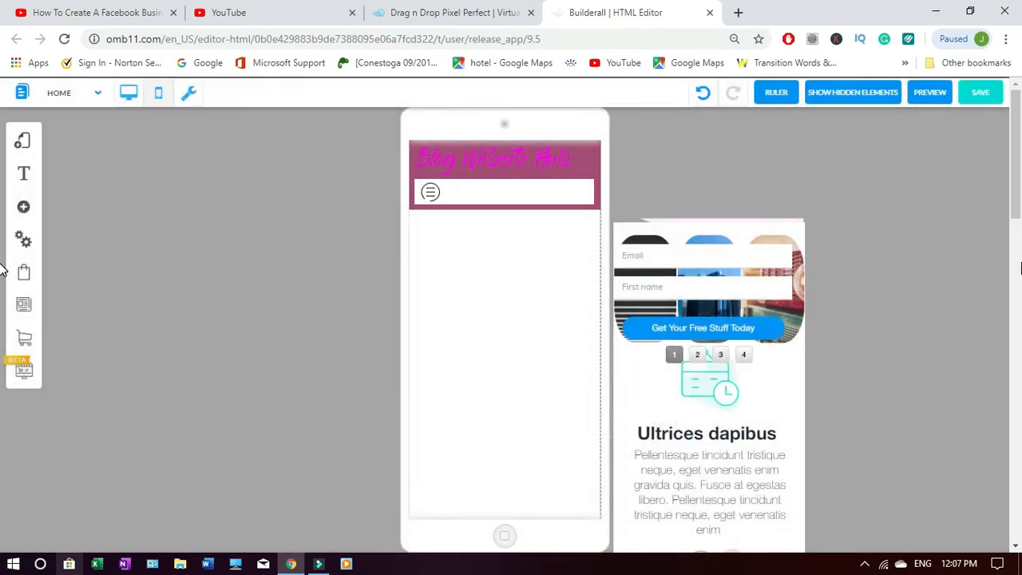
- Place the opt-in form in the phone column, move the image carousel off-screen, and hide the Ultrices dapibus icon box
mouse_move(1016, 174)
mouse_down()
mouse_move(1020, 519)
mouse_move(1016, 164)
mouse_up()
drag(716, 290, 519, 264)
click(915, 178)
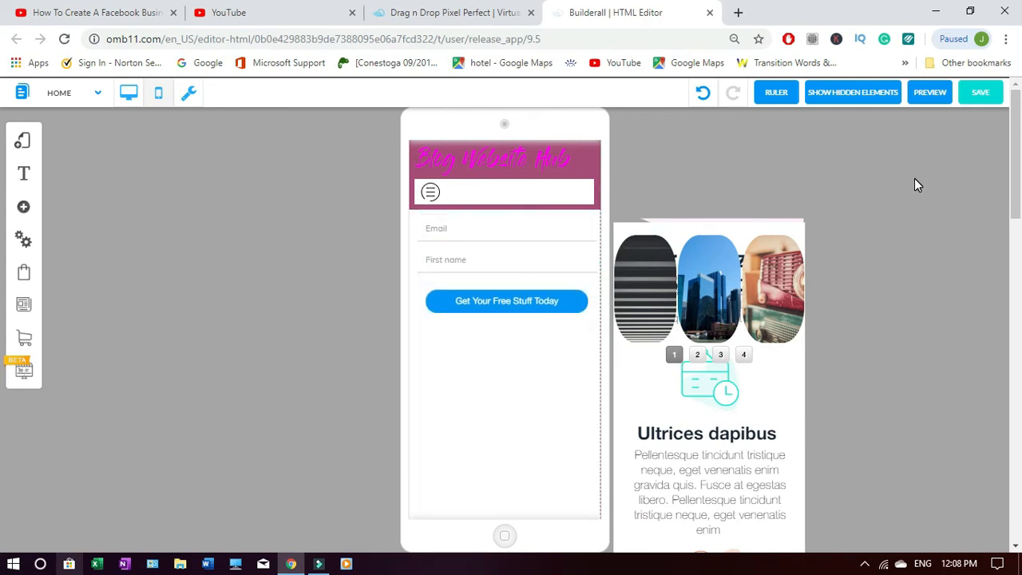
drag(758, 267, 947, 222)
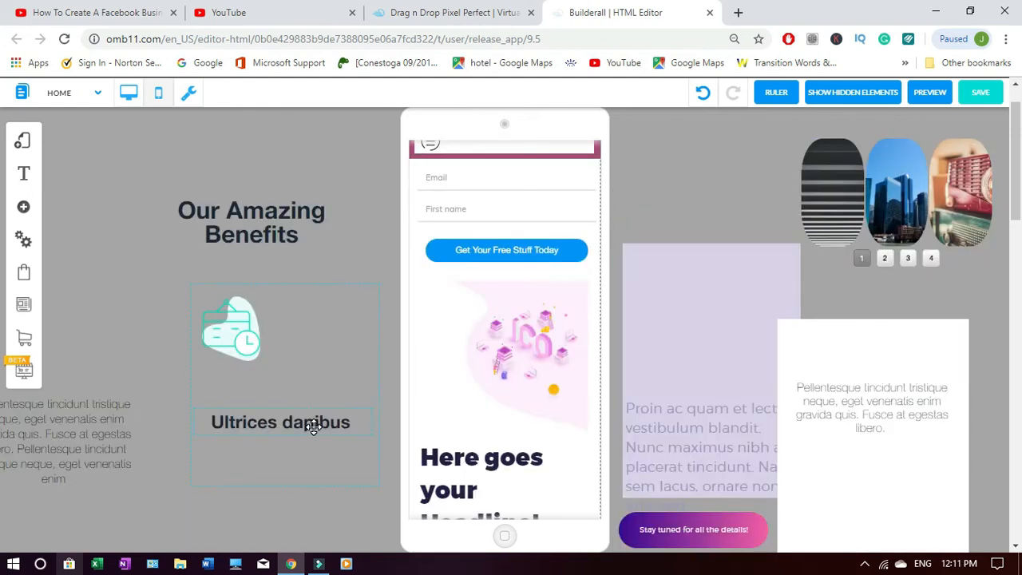
click(366, 308)
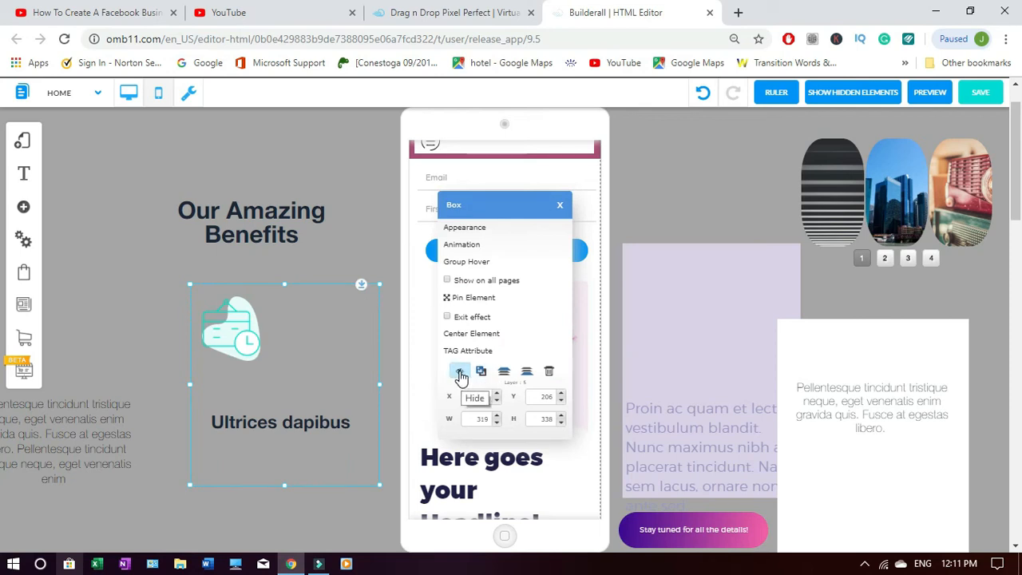
click(460, 373)
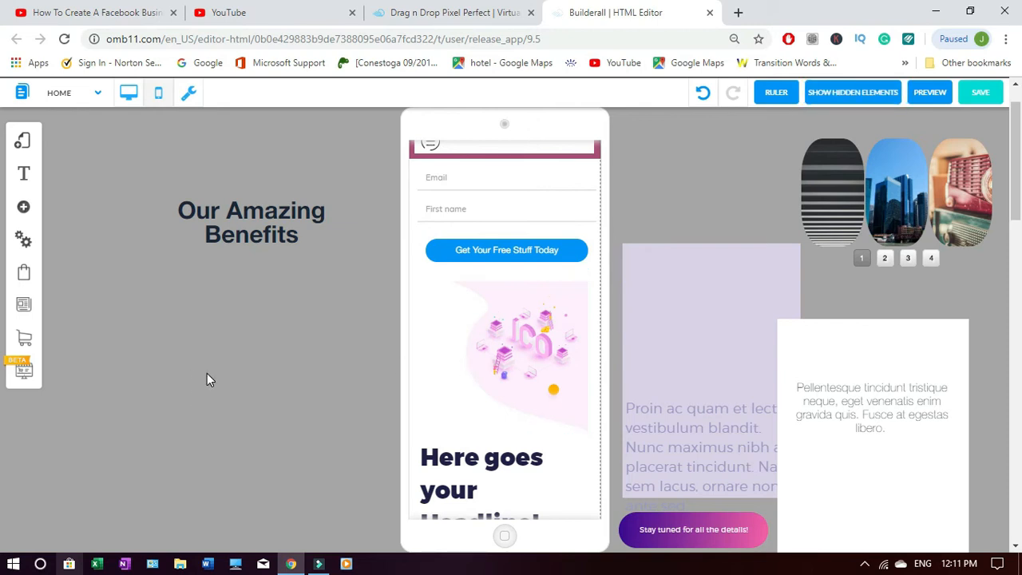
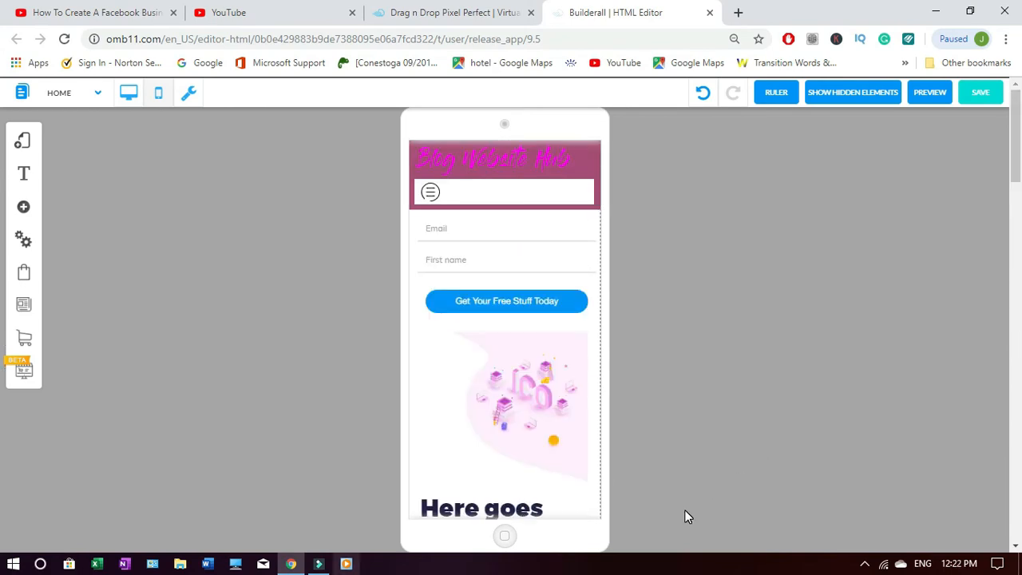
- Save the Home page changes with Home checked and close the success alert
mouse_move(1018, 164)
mouse_down()
mouse_move(1017, 334)
mouse_move(1015, 164)
mouse_up()
click(974, 95)
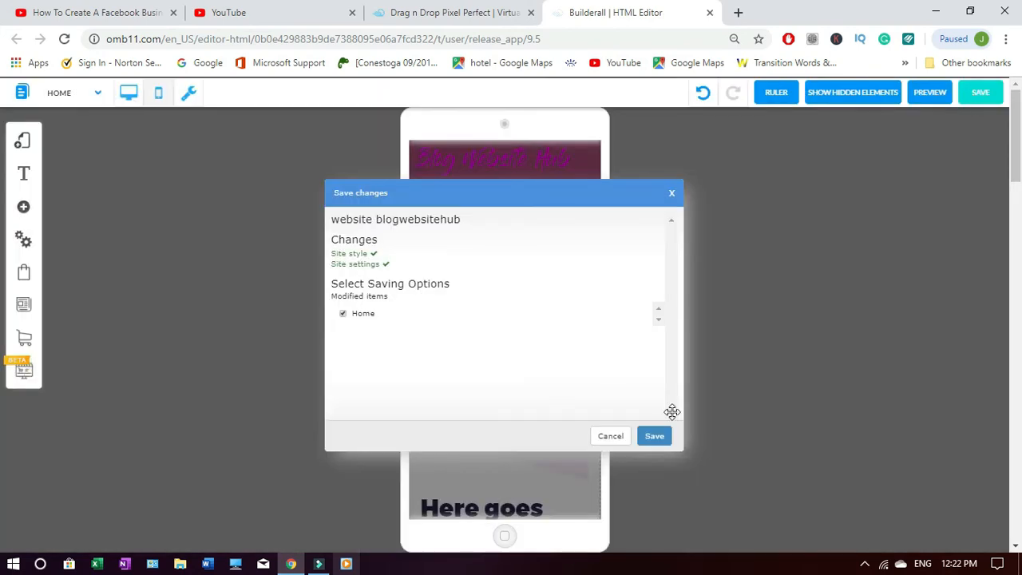
click(653, 436)
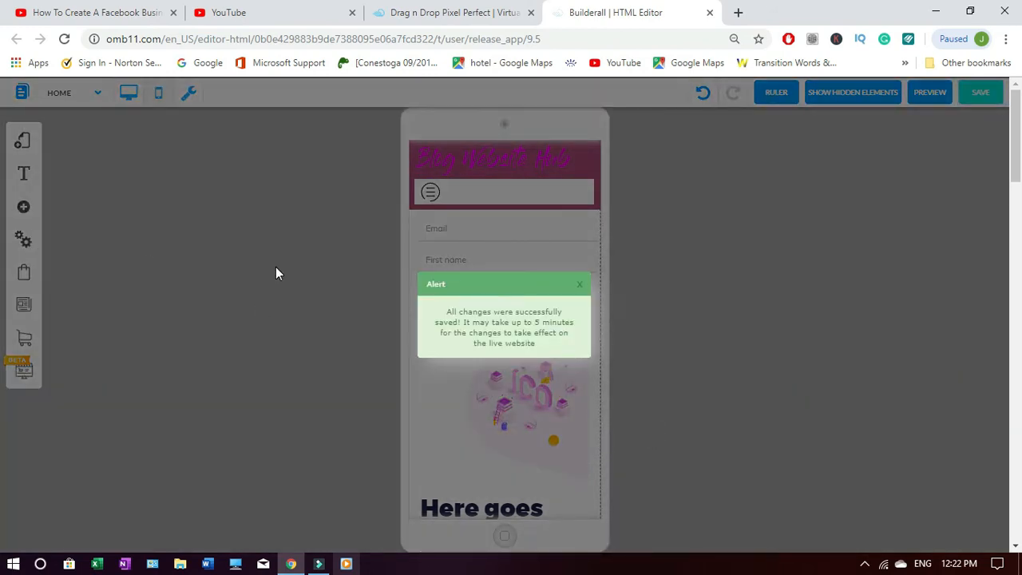
click(580, 285)
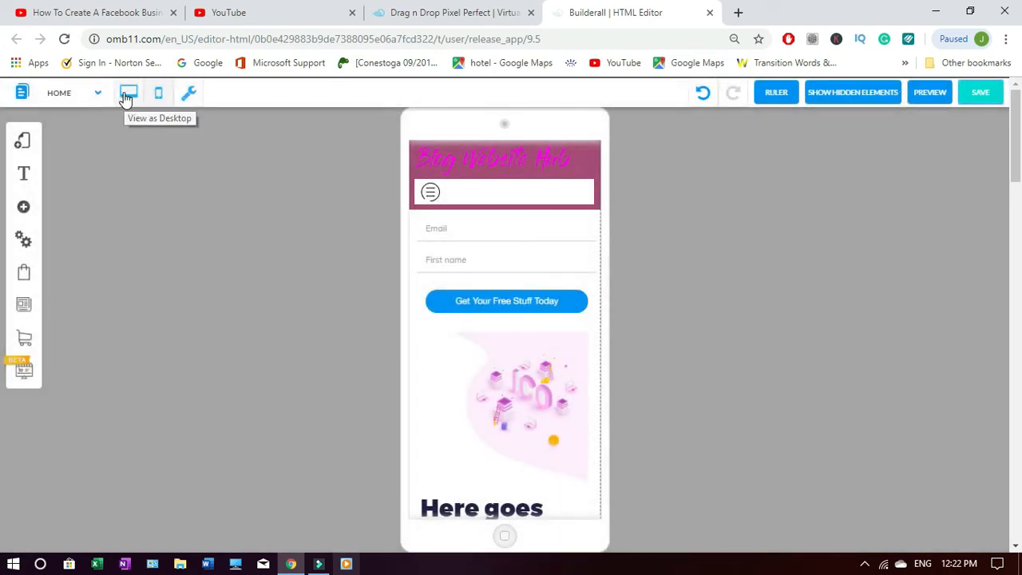
- Switch the Home page to the desktop layout and scroll back up to the hero section
click(125, 97)
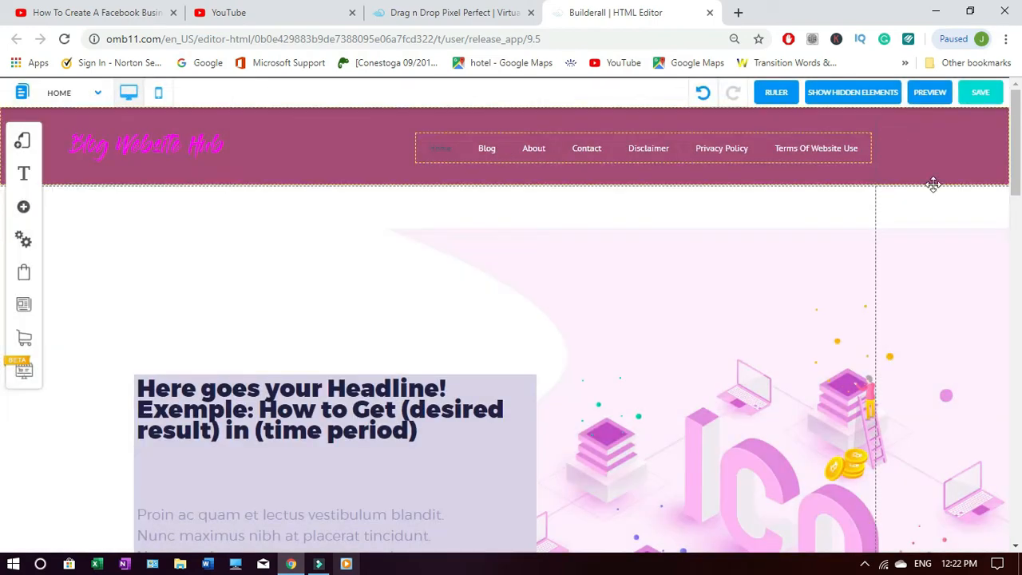
scroll(3, 162, down, 20)
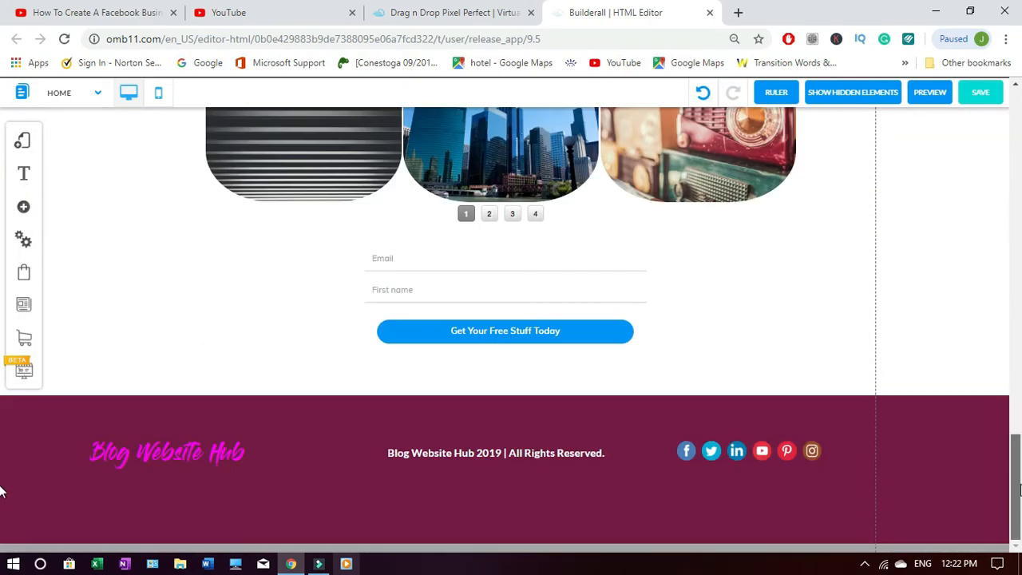
drag(1020, 489, 1018, 147)
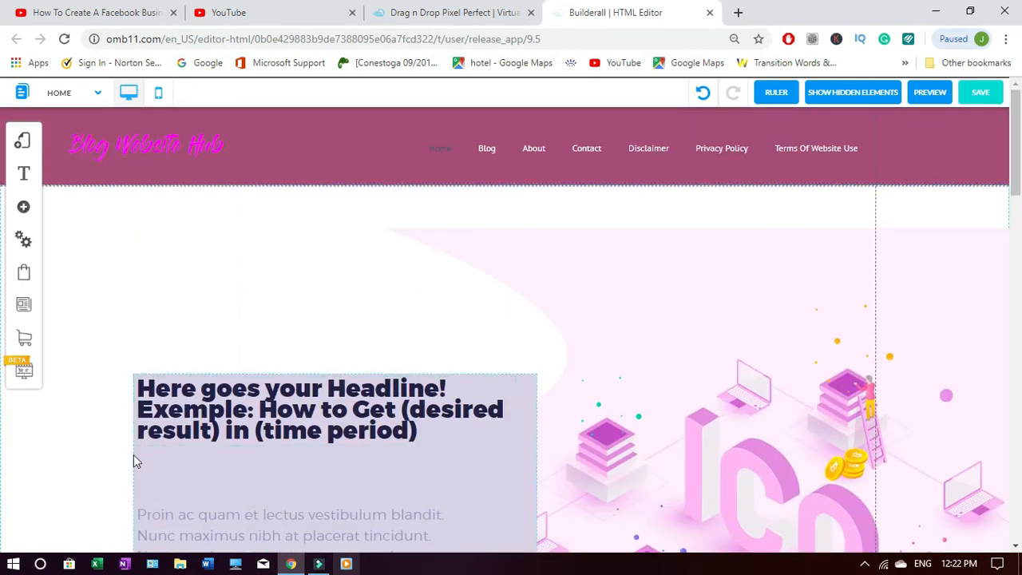
drag(1018, 152, 1018, 188)
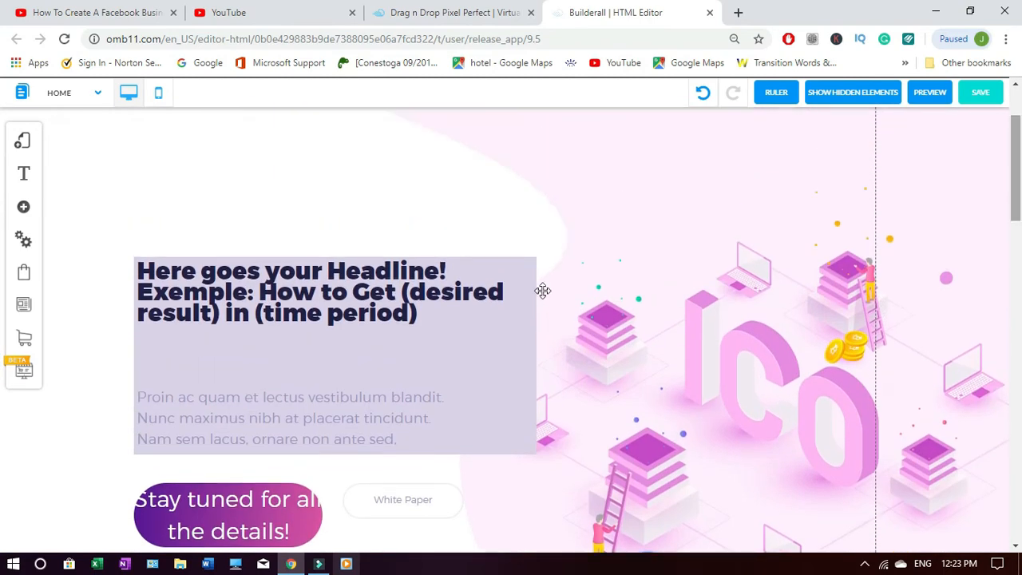
- Move the headline and paragraph box up and left, then nudge it slightly right
click(501, 345)
drag(500, 345, 465, 269)
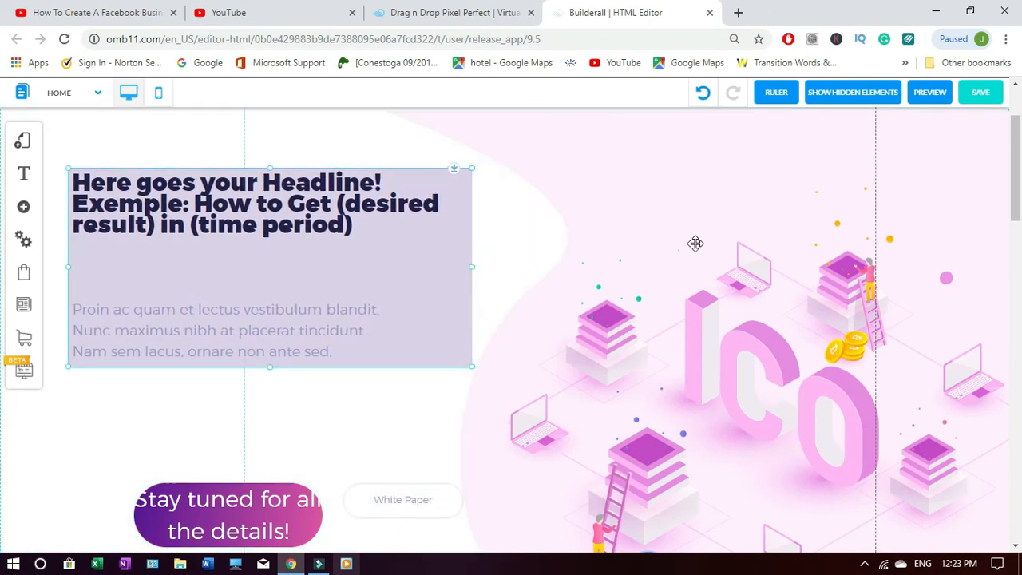
click(81, 477)
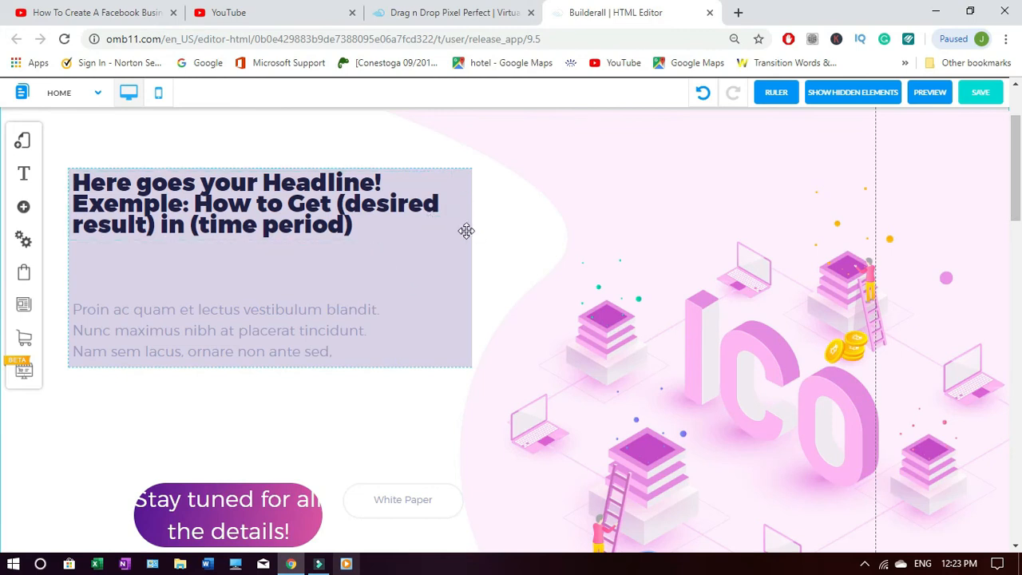
drag(466, 234, 480, 226)
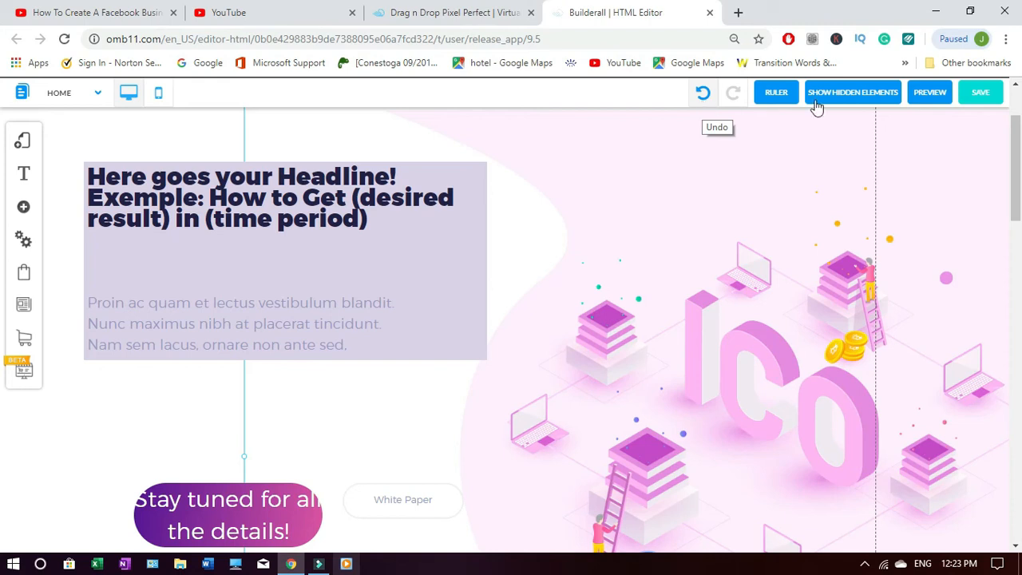
- Save the Home page with the repositioned headline and close the success alert
click(995, 98)
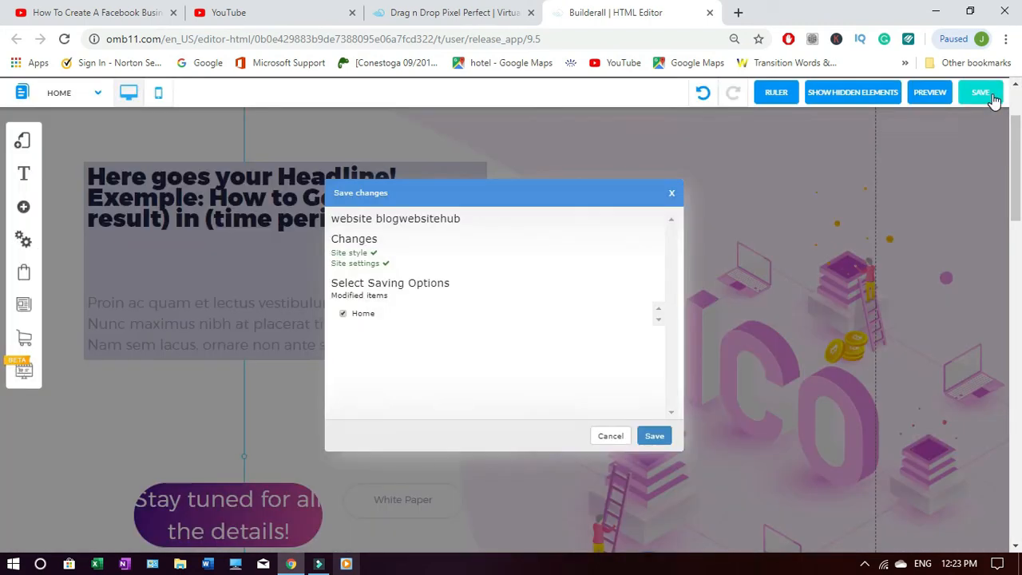
click(664, 436)
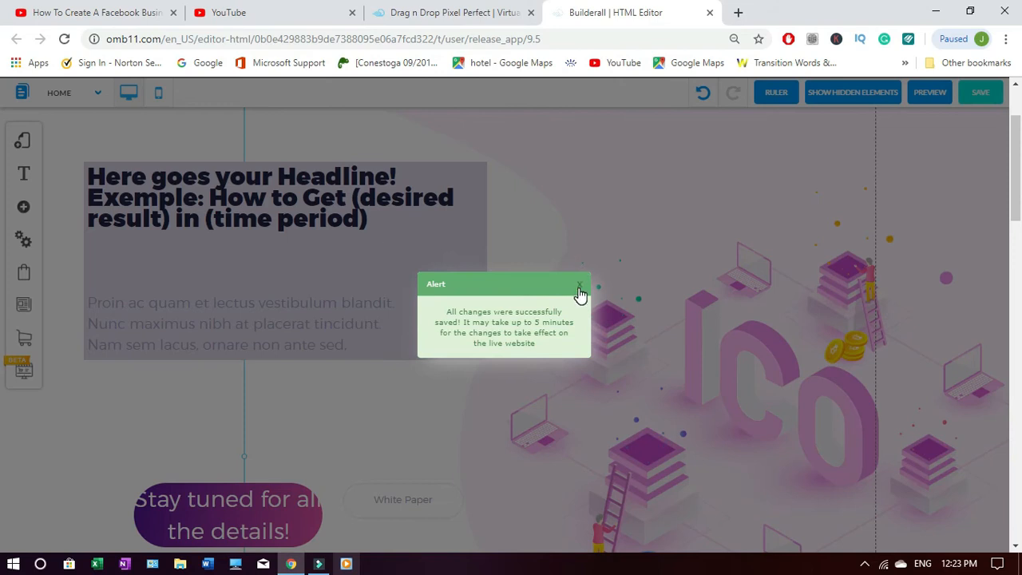
click(580, 286)
- Check the Home page in the mobile layout, then return to the desktop layout
click(161, 94)
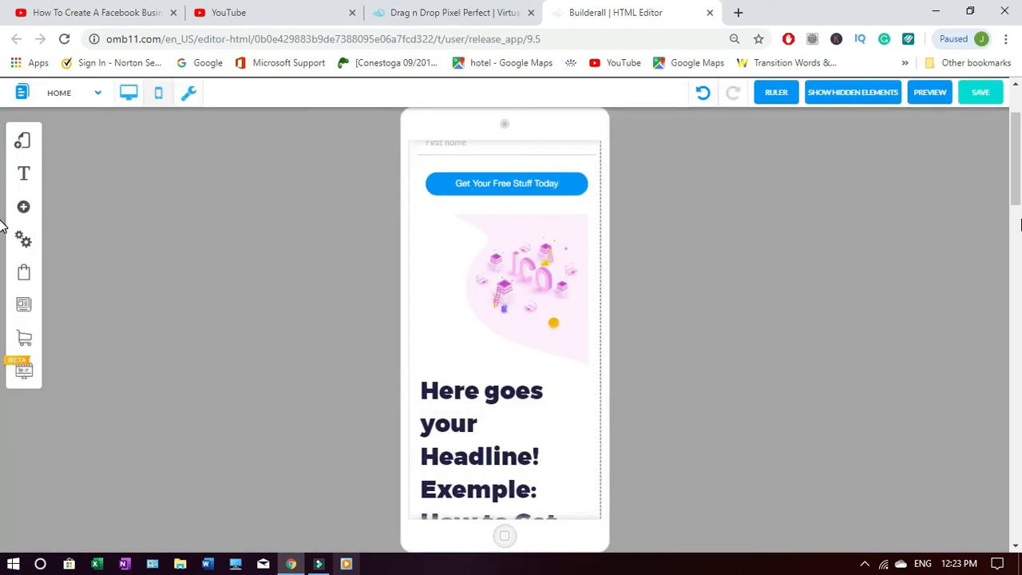
drag(1020, 224, 1012, 96)
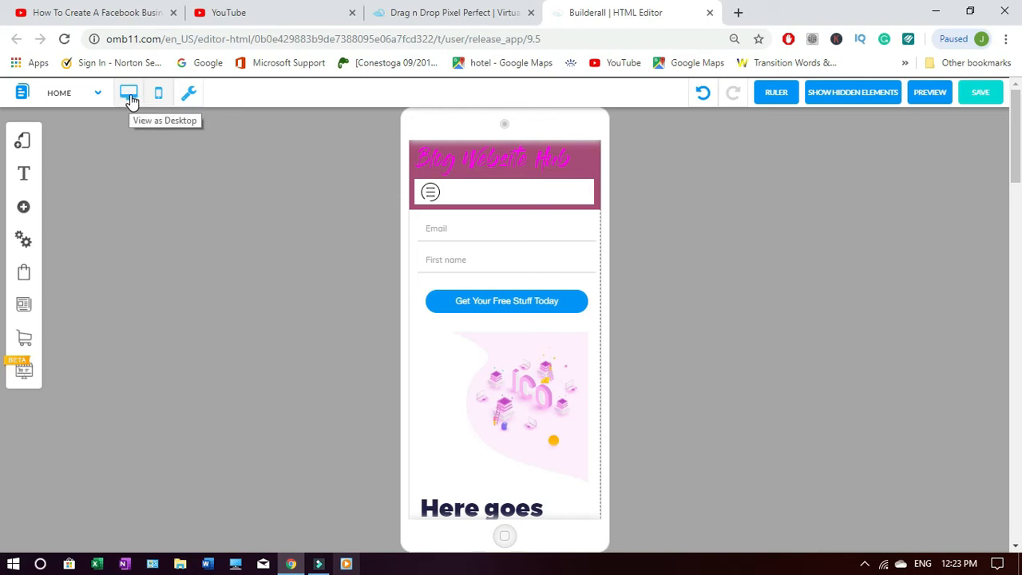
click(130, 95)
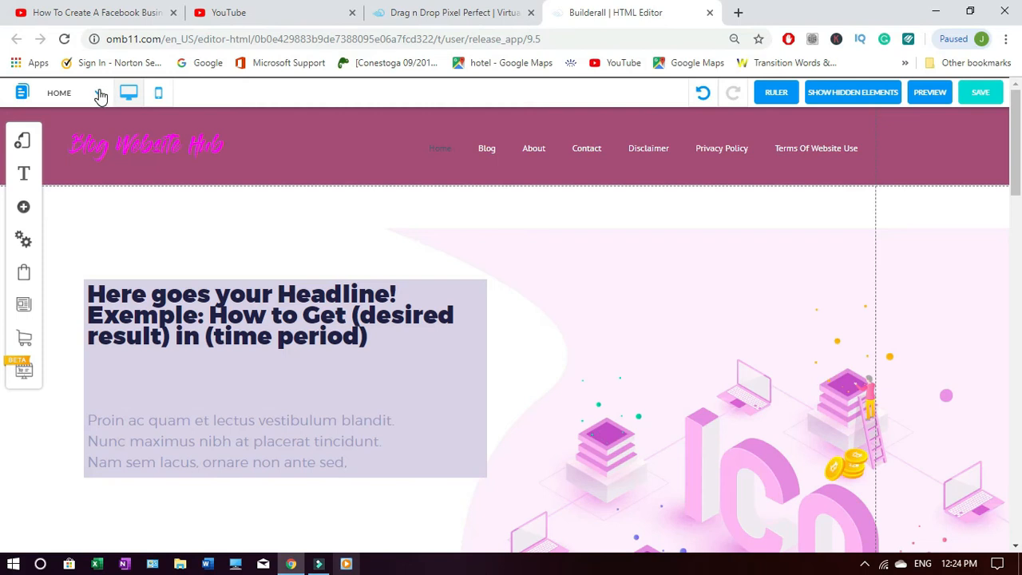
click(99, 94)
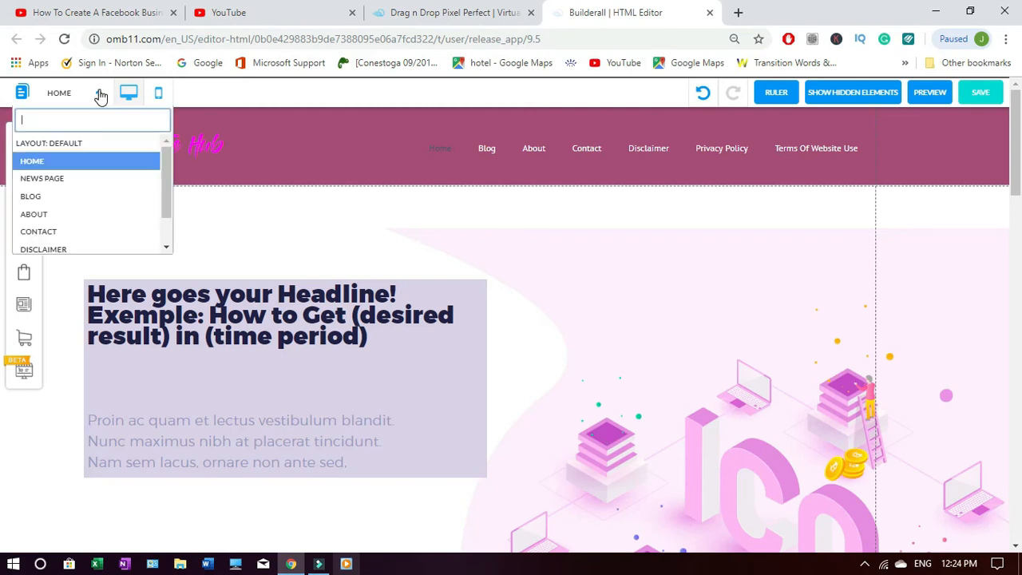
- Open the NEWS PAGE, then switch to the BLOG page showing its sample posts
click(62, 180)
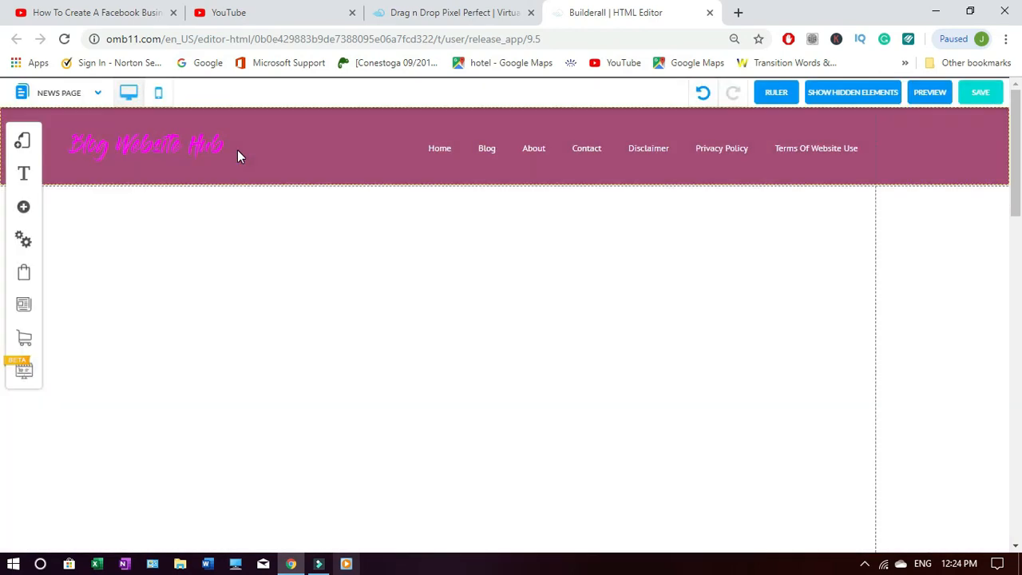
drag(1017, 153, 992, 82)
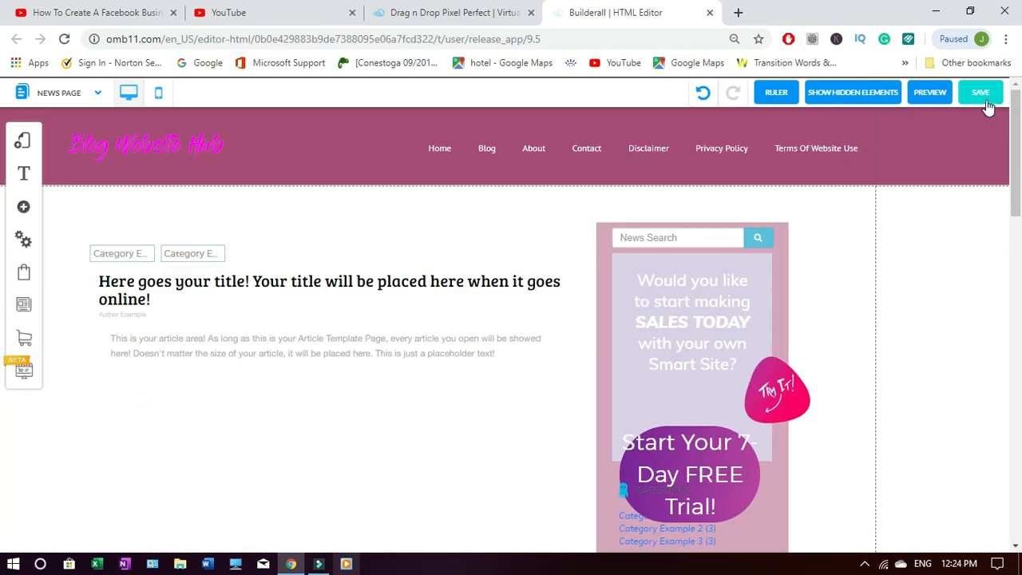
click(100, 97)
click(70, 205)
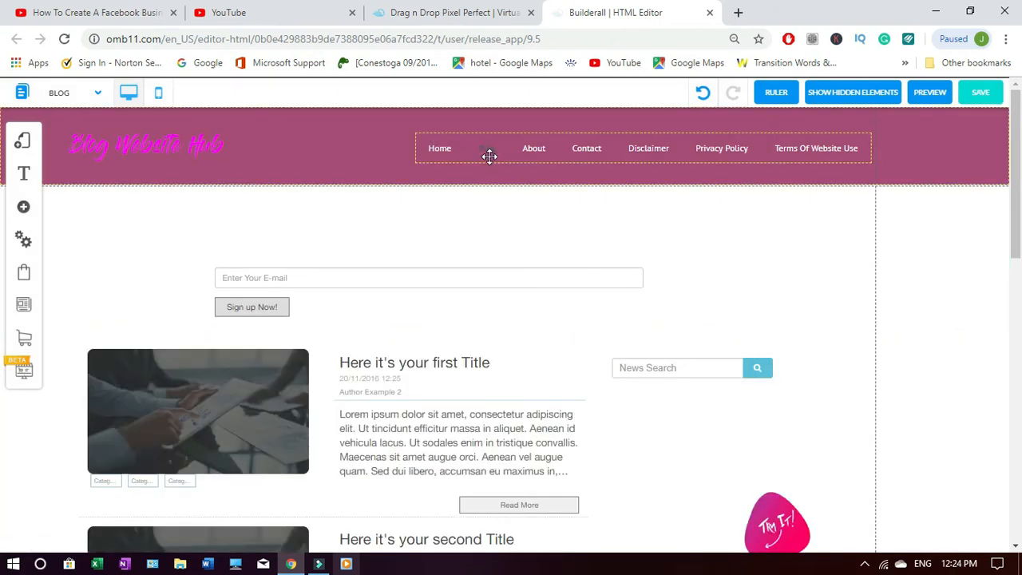
mouse_move(1017, 209)
mouse_down()
mouse_move(1020, 505)
mouse_move(1020, 196)
mouse_up()
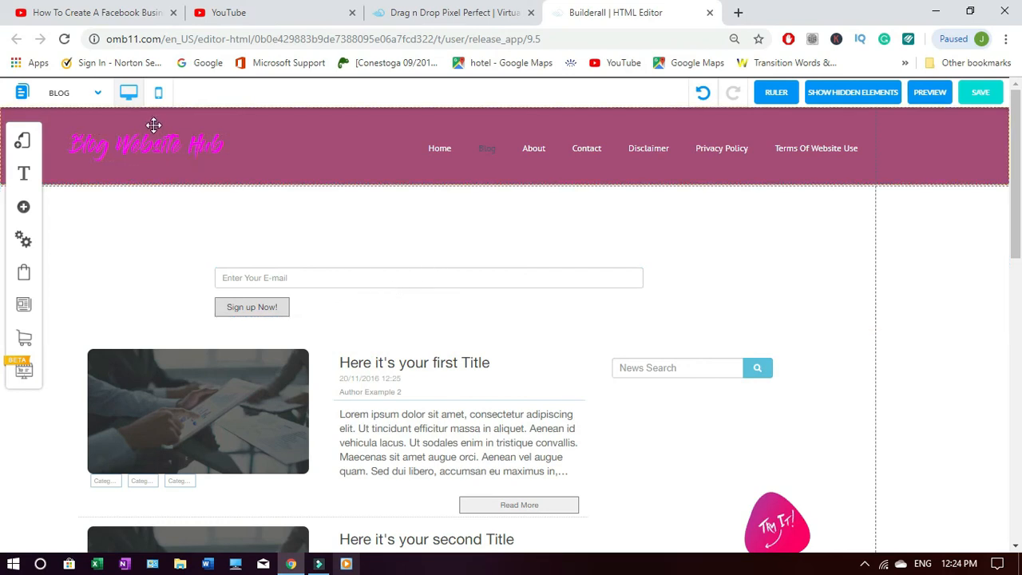
- Uncheck Show date in the App News List settings of the blog post list
click(273, 411)
click(464, 292)
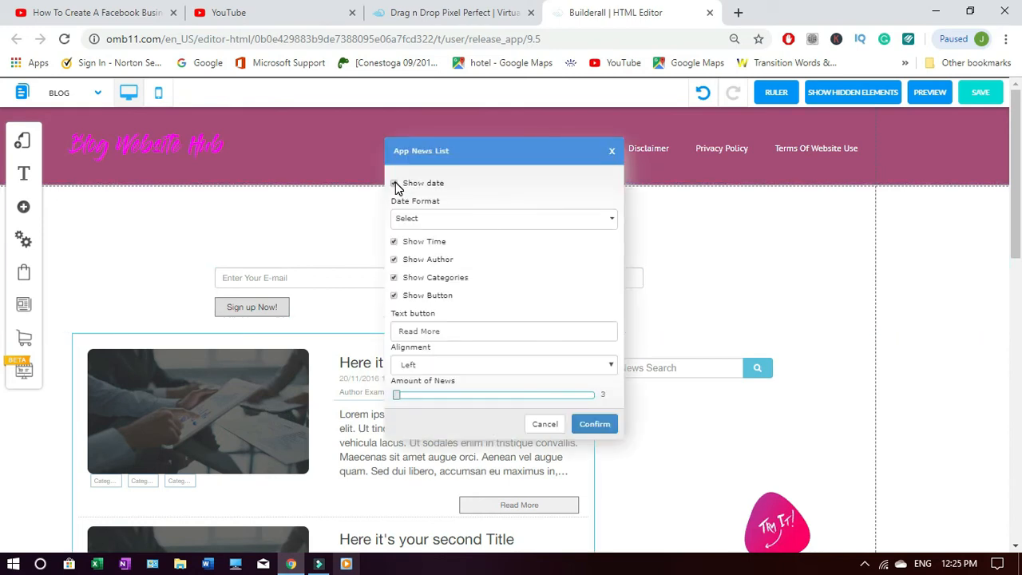
click(394, 183)
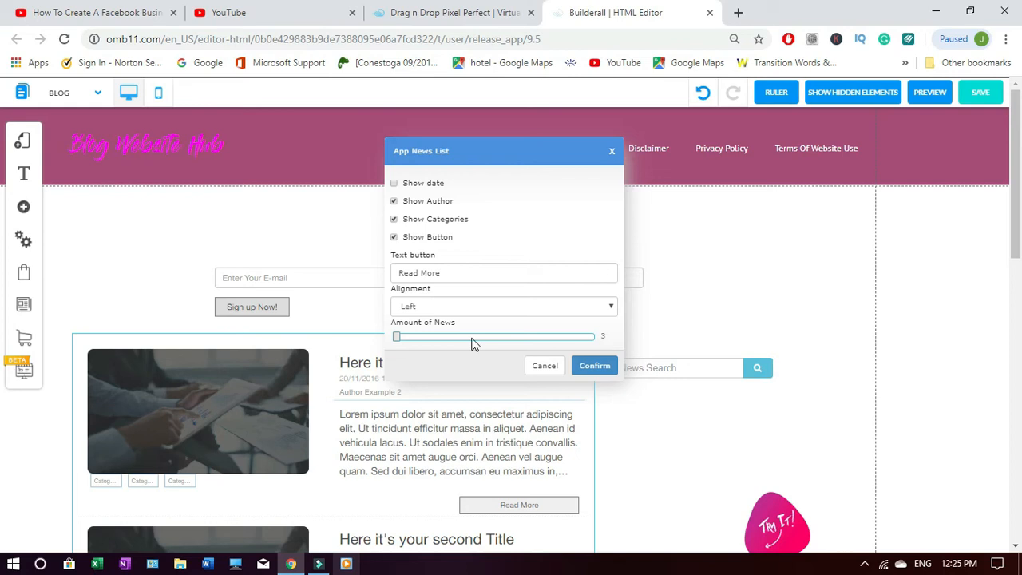
click(593, 366)
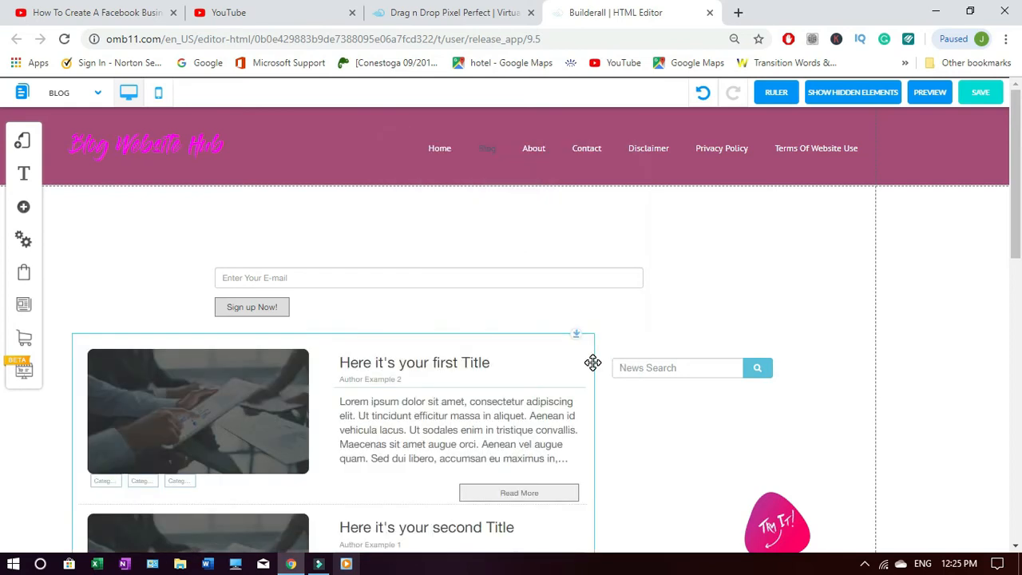
drag(1012, 207, 1011, 369)
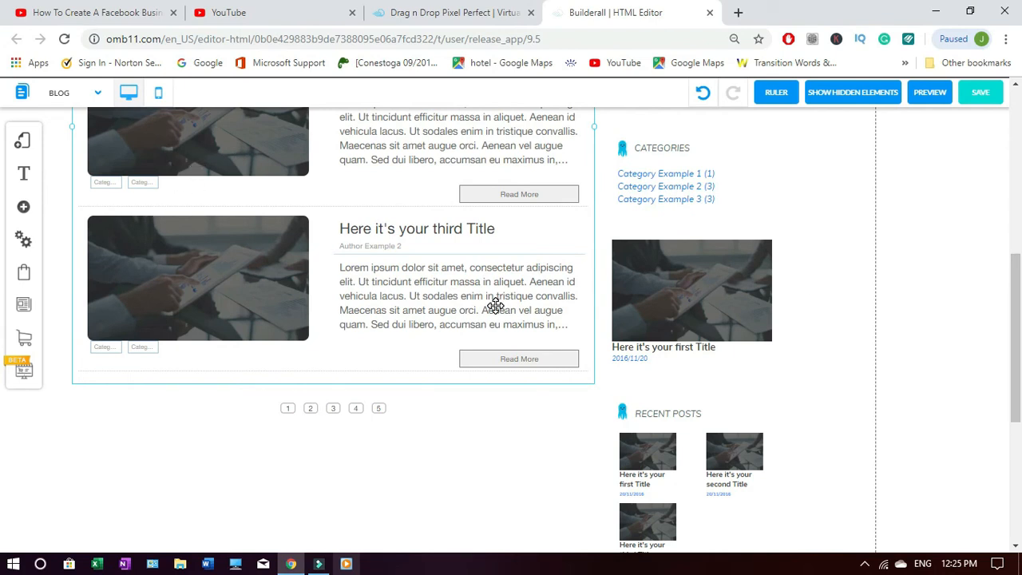
drag(1012, 291, 1004, 125)
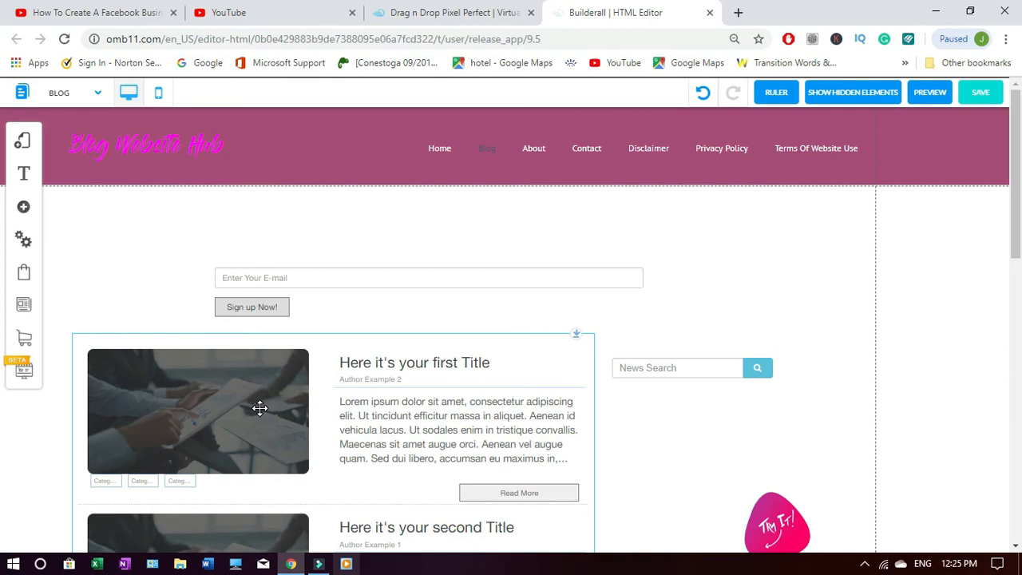
mouse_move(1020, 120)
mouse_down()
mouse_move(1019, 129)
mouse_move(1019, 118)
mouse_up()
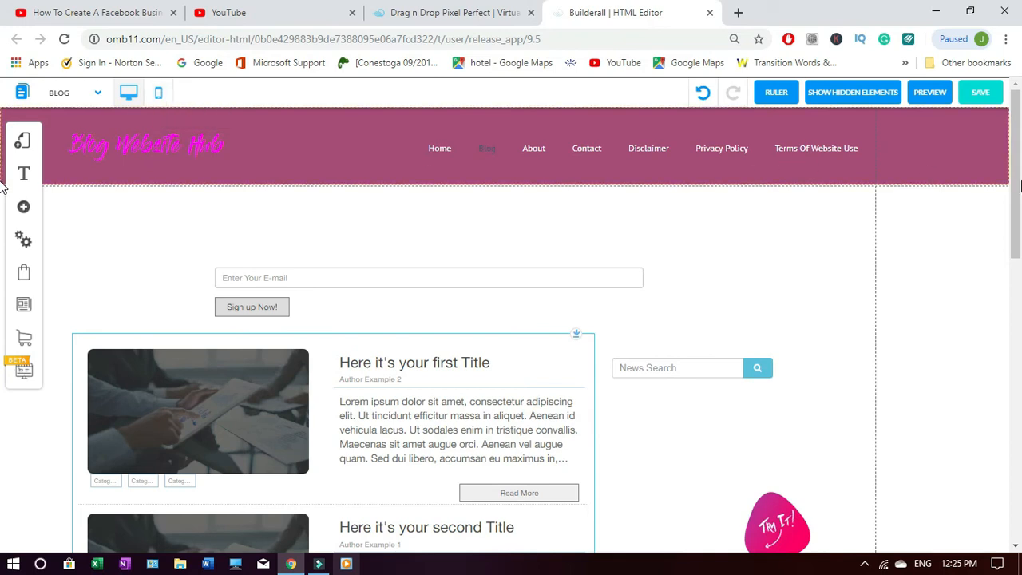
- Move the sidebar box right and up, then open its Customize Item Style settings
scroll(735, 276, down, 2)
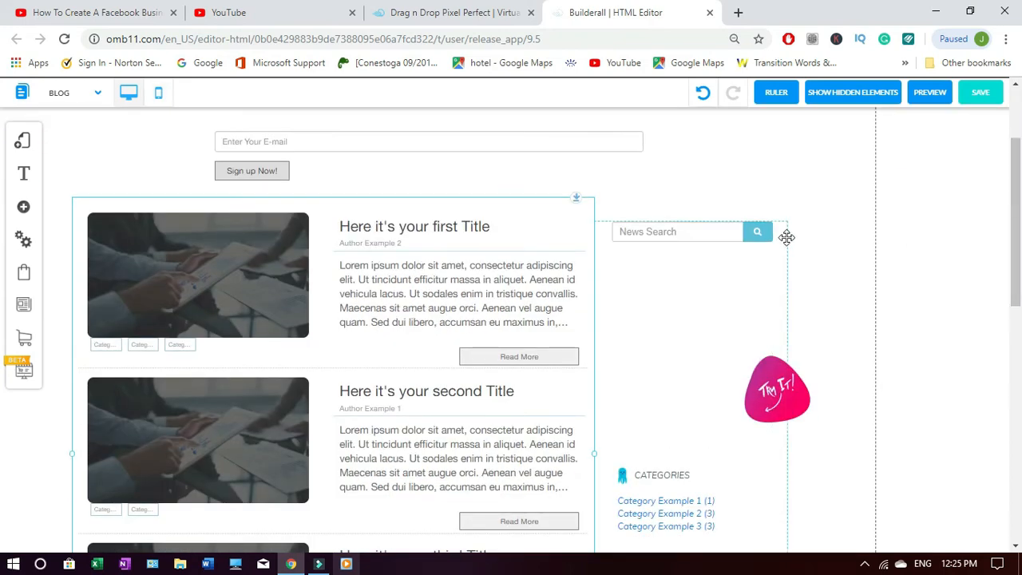
drag(783, 234, 841, 216)
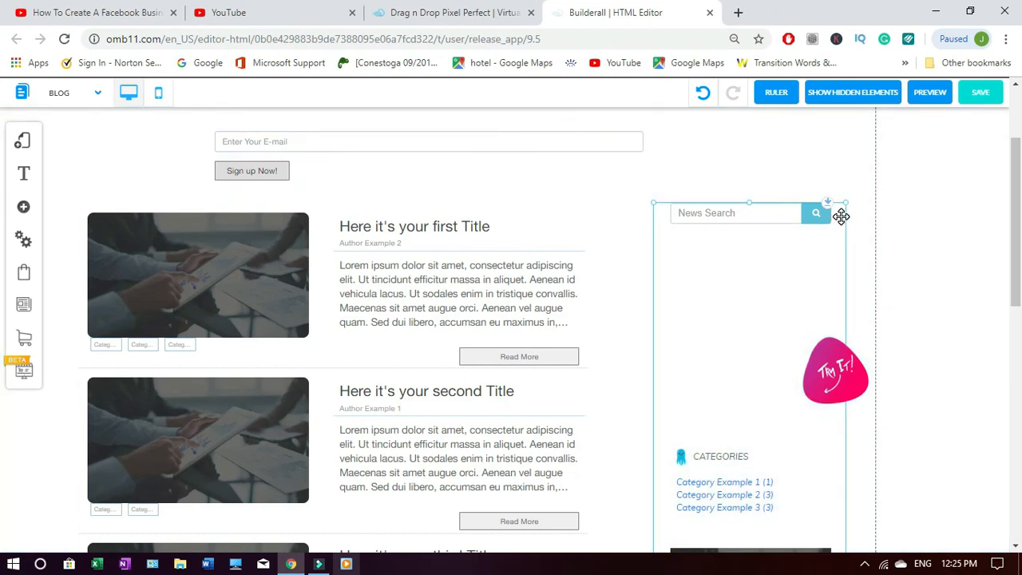
right_click(841, 216)
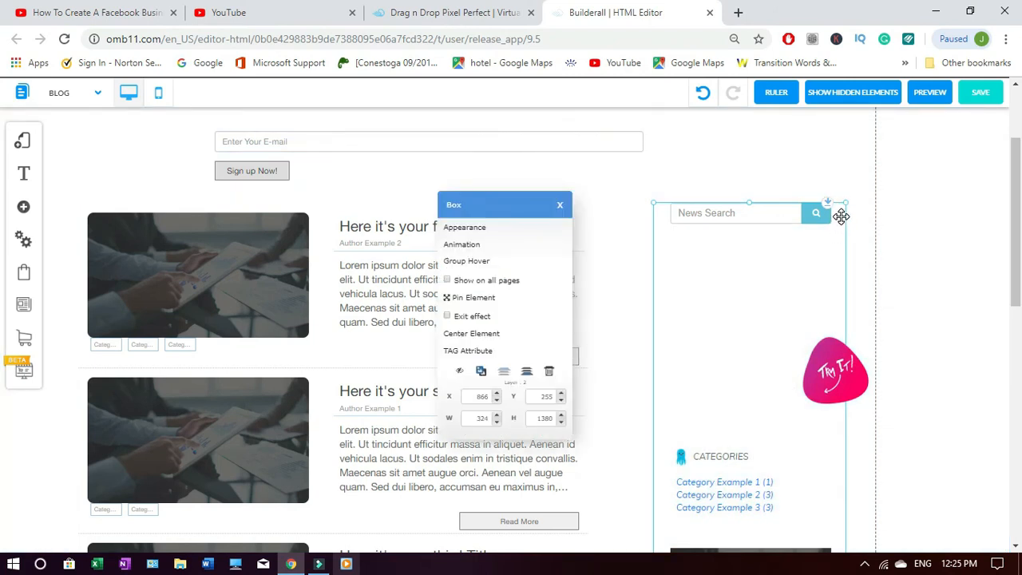
click(486, 232)
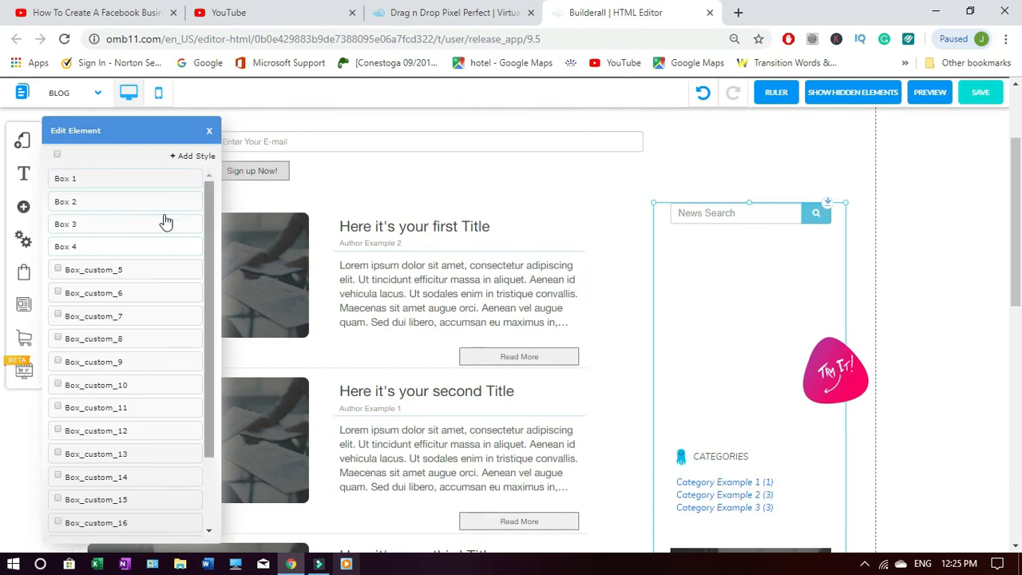
drag(211, 365, 201, 323)
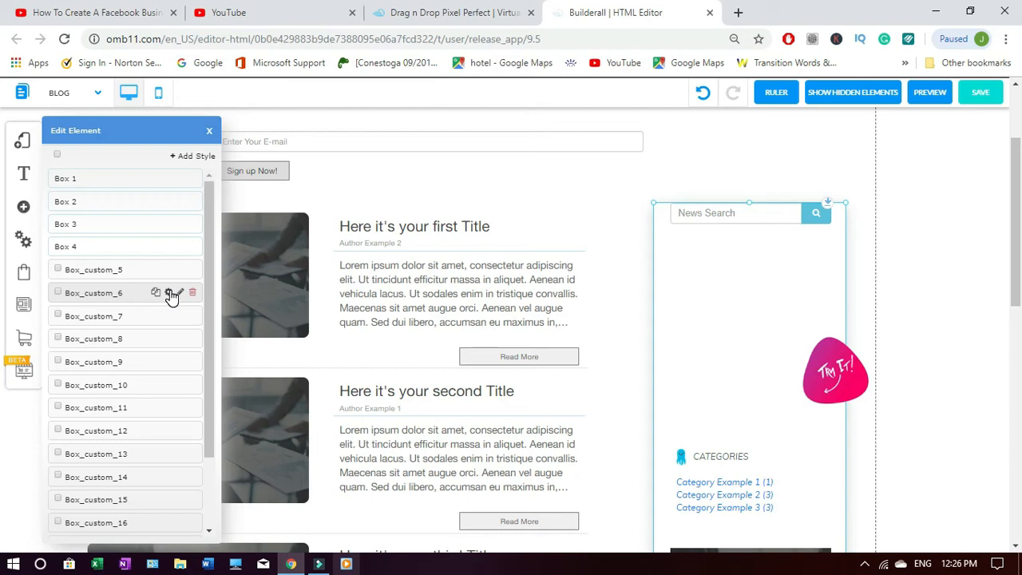
- Give the Box_custom_6 style a light pink background and start saving the page
click(170, 294)
click(226, 293)
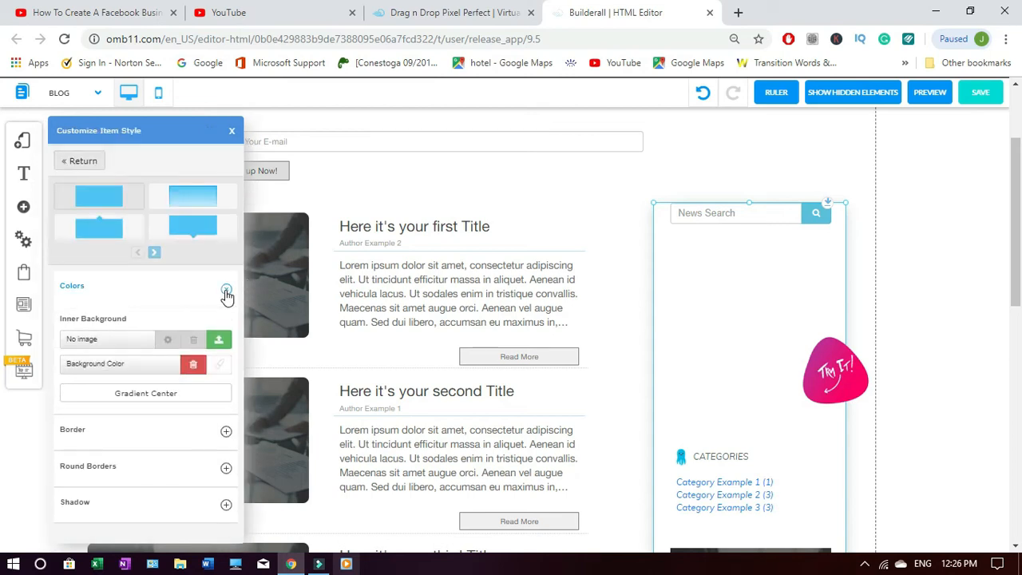
click(220, 363)
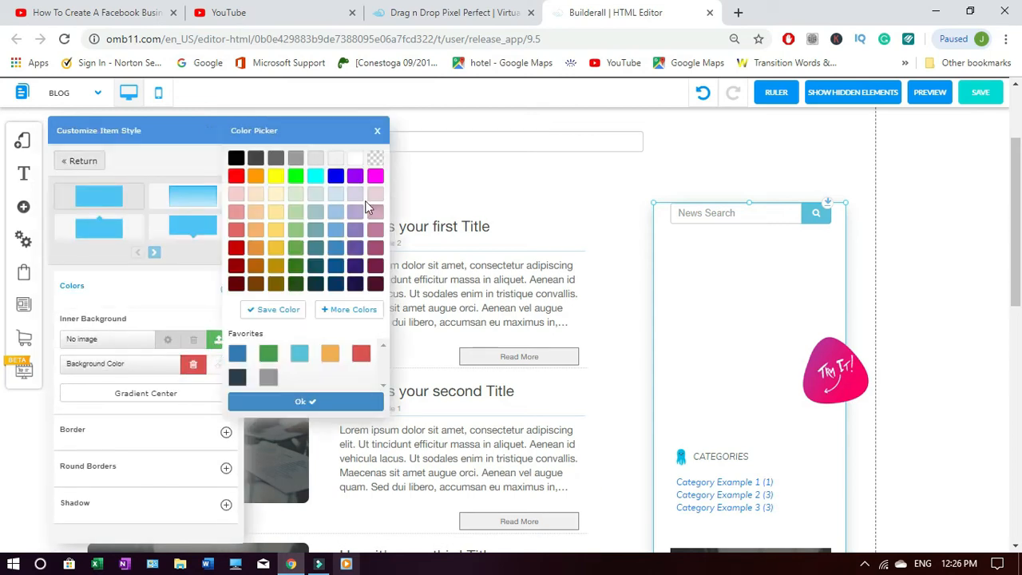
click(376, 196)
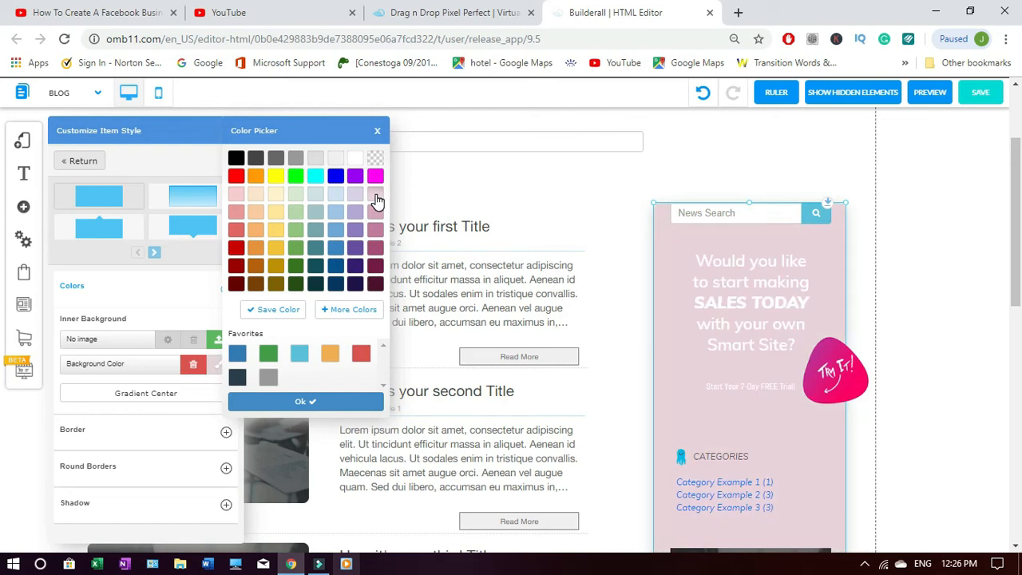
click(336, 402)
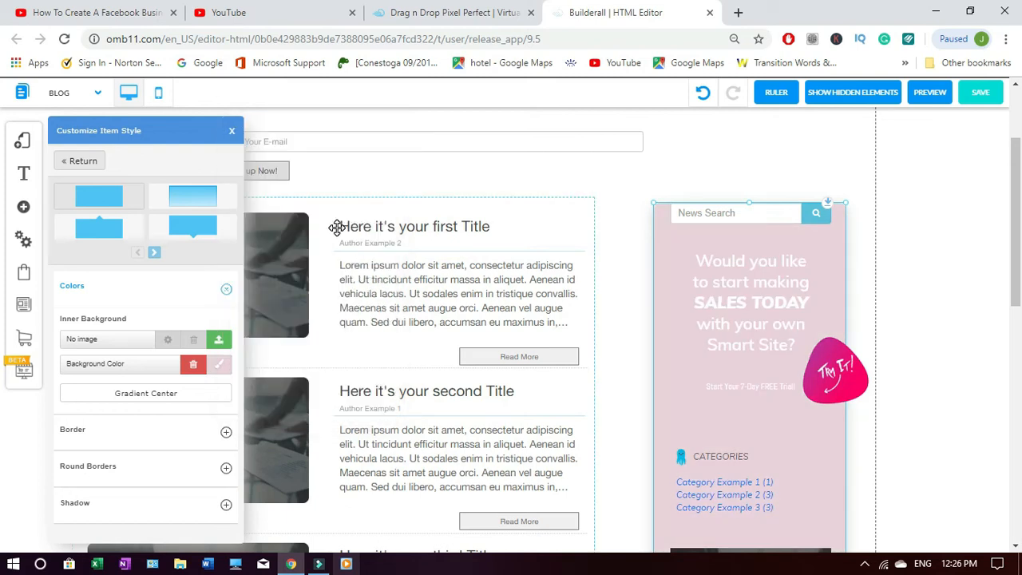
click(240, 130)
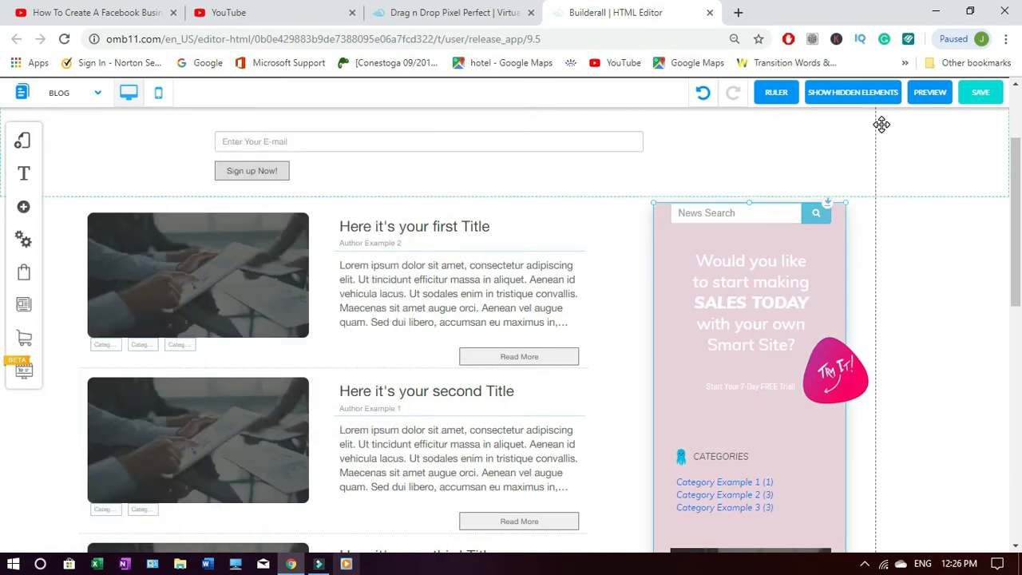
click(983, 96)
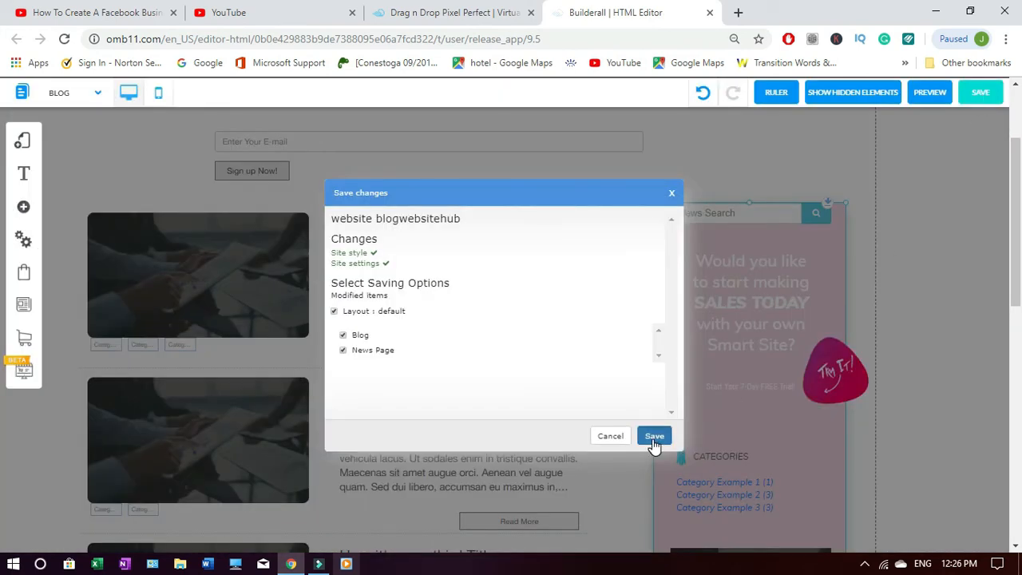
- Save the Blog and News Page changes, preview the Blog page on mobile, then return to desktop
click(654, 438)
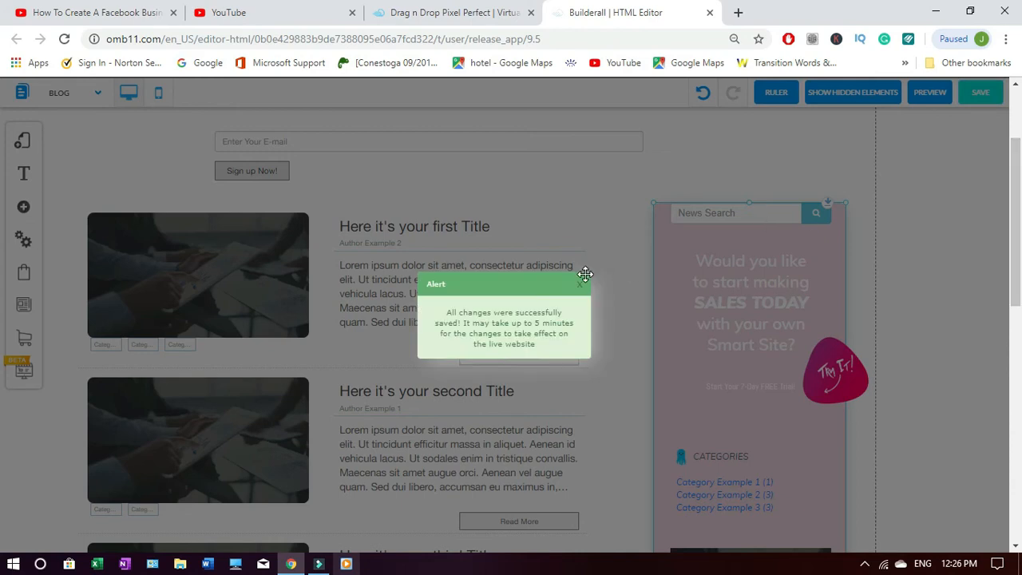
click(581, 286)
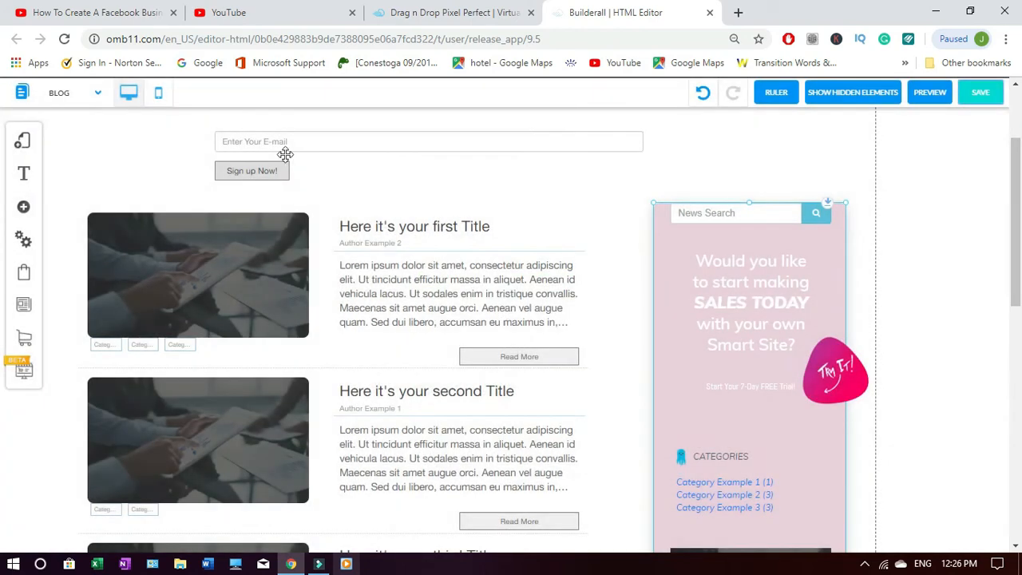
click(159, 101)
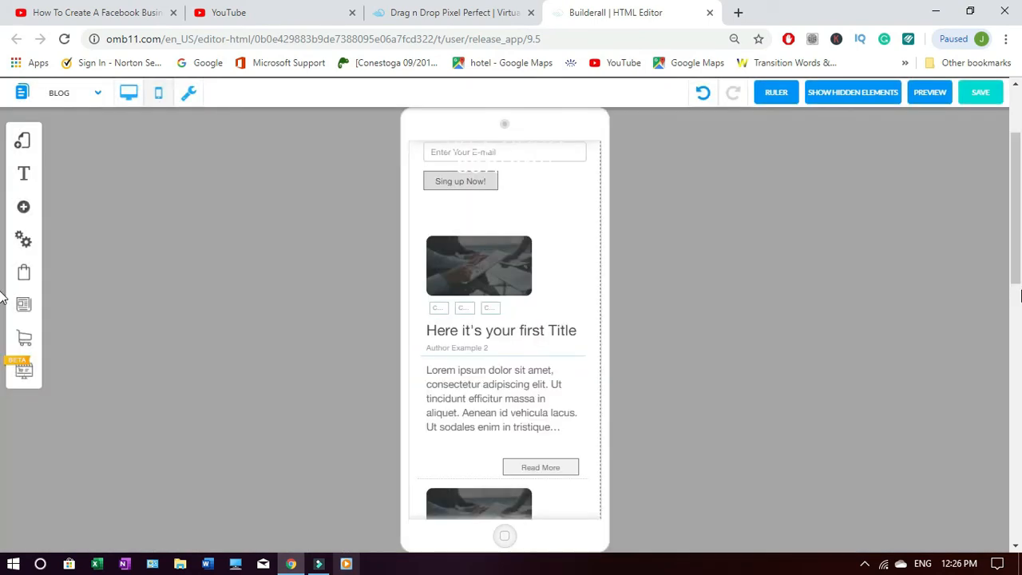
drag(1020, 297, 985, 181)
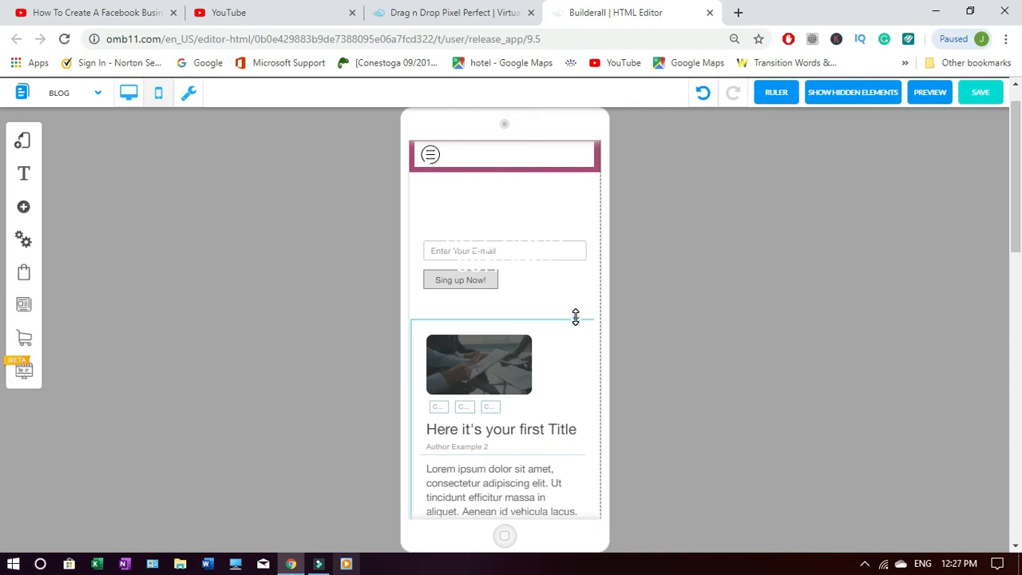
drag(1016, 239, 1017, 172)
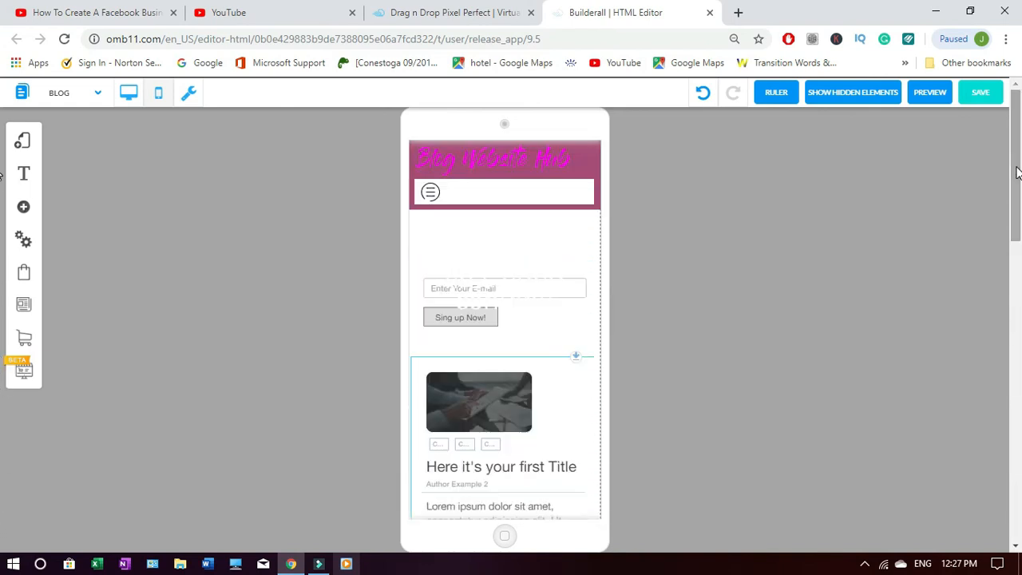
click(128, 92)
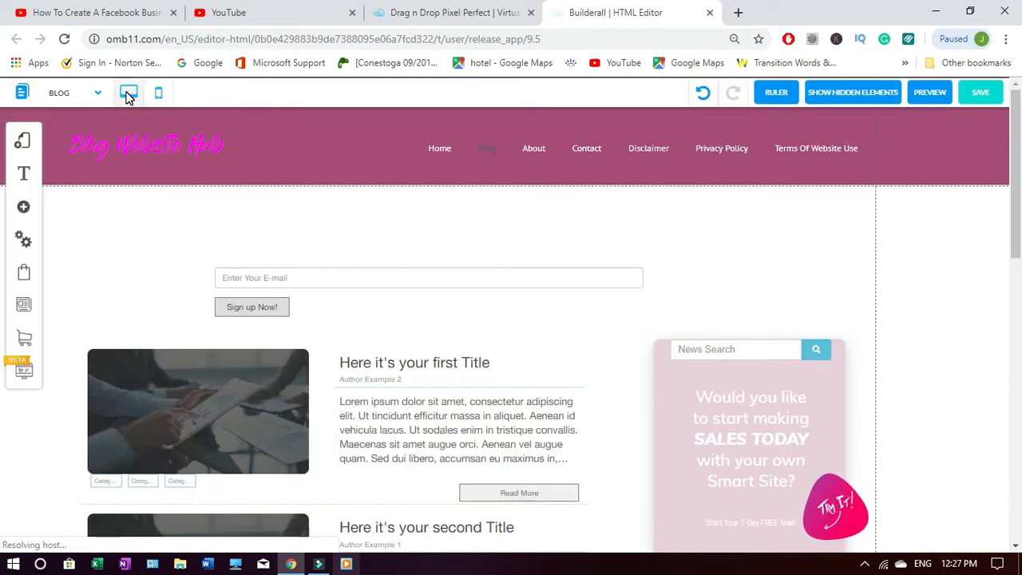
drag(1020, 177, 1012, 155)
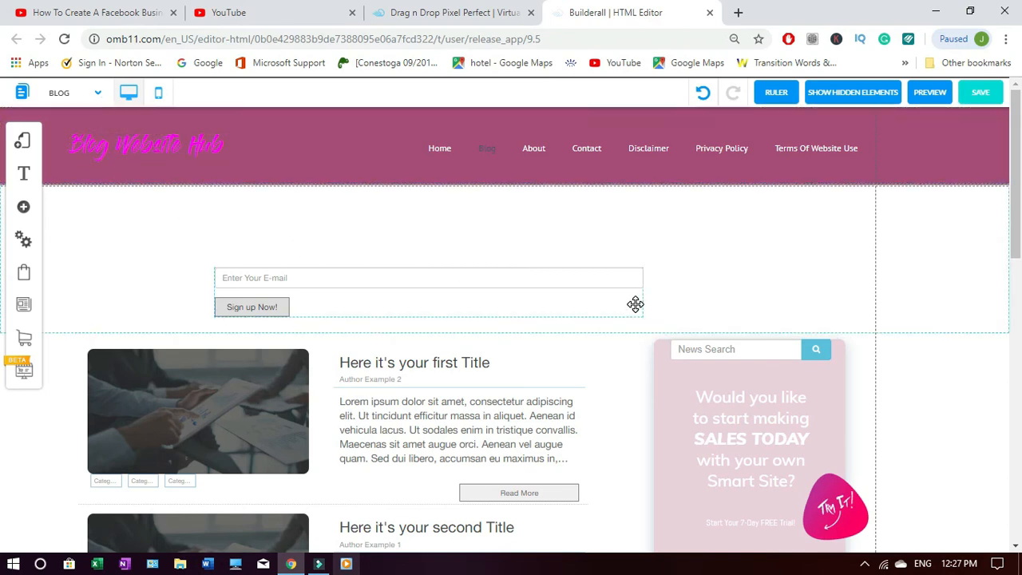
mouse_move(1019, 224)
mouse_down()
mouse_move(1019, 461)
mouse_move(1019, 228)
mouse_up()
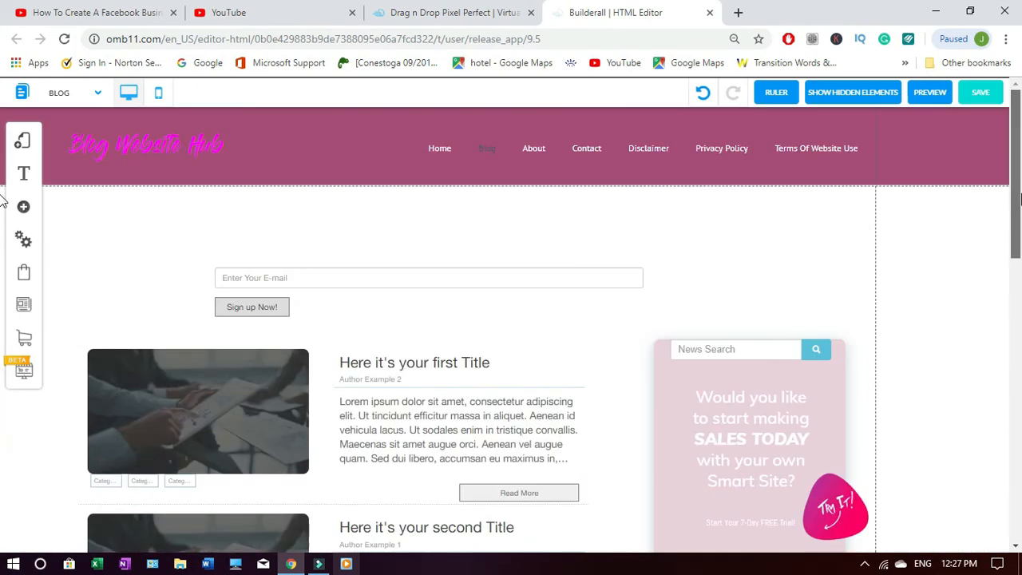
- Switch from the Blog page to the empty ABOUT page in the page selector
click(98, 95)
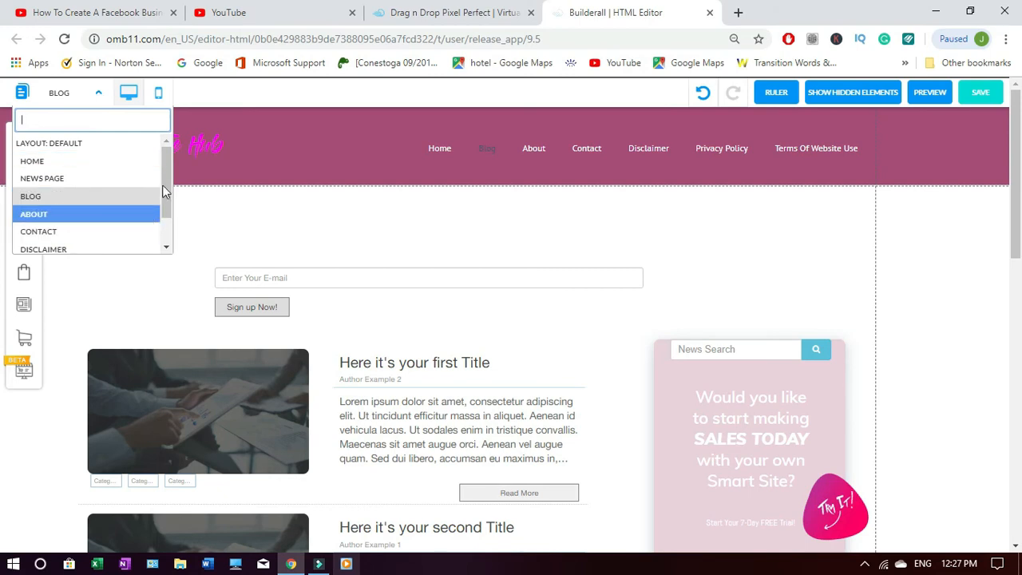
drag(163, 181, 164, 200)
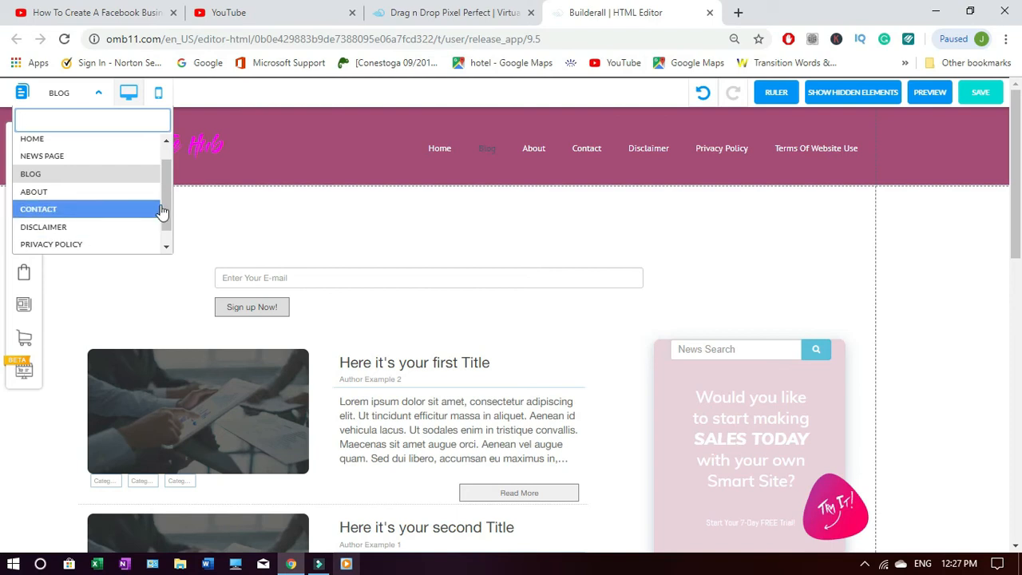
drag(163, 205, 167, 231)
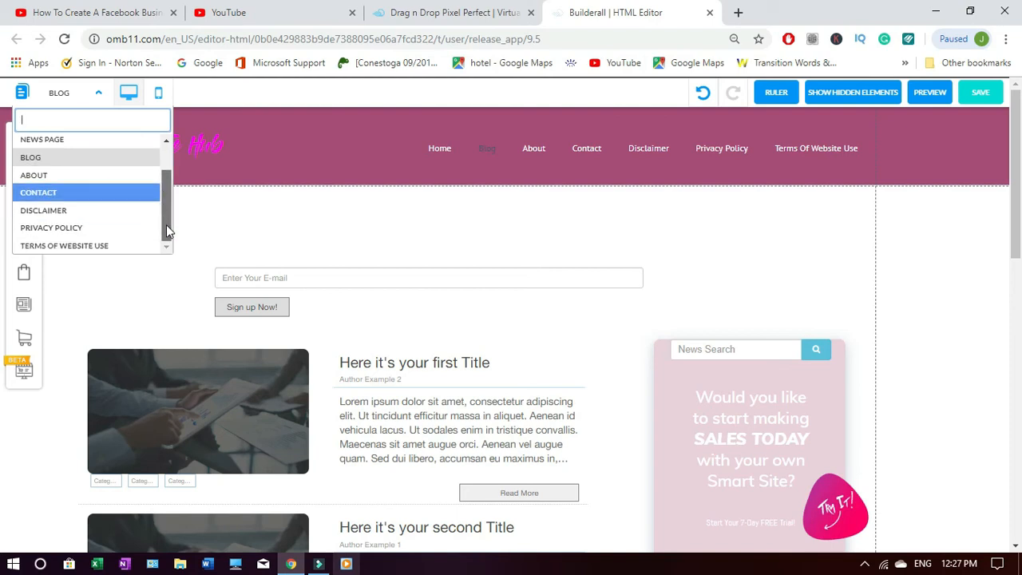
click(99, 93)
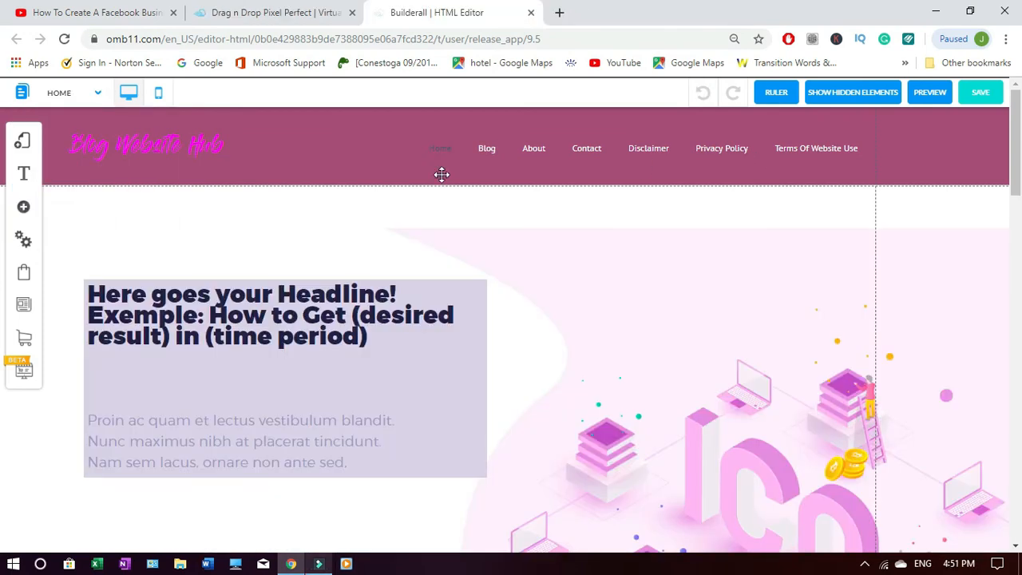
click(97, 95)
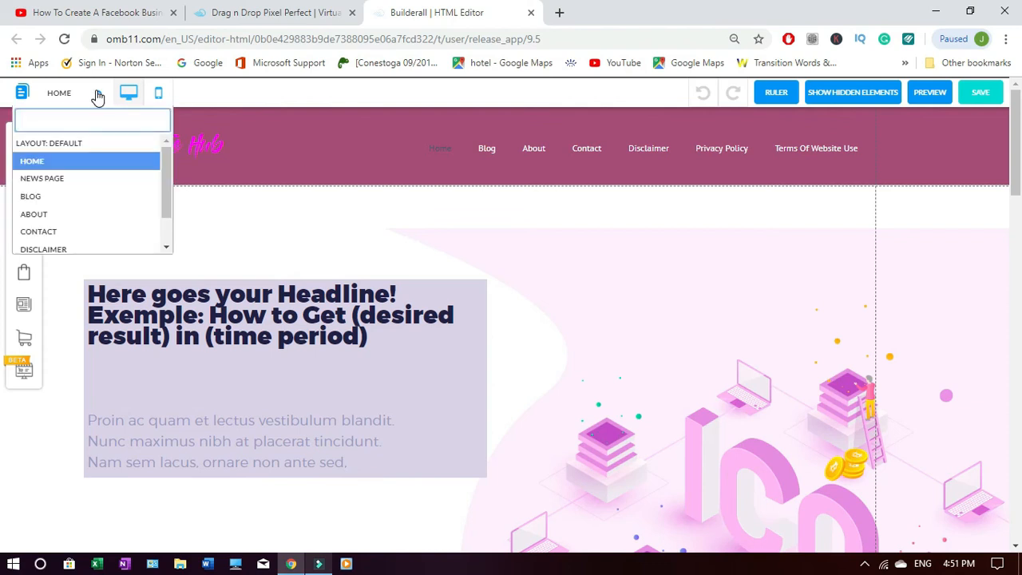
click(51, 214)
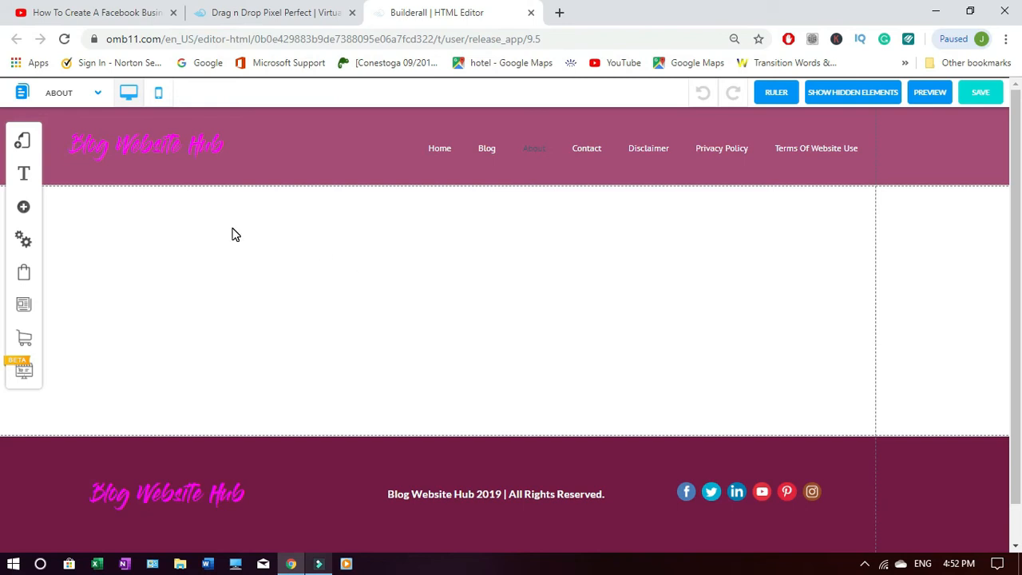
- Add the blue simple box from Boxes and Lines, widen it leftward, and make it taller
click(24, 208)
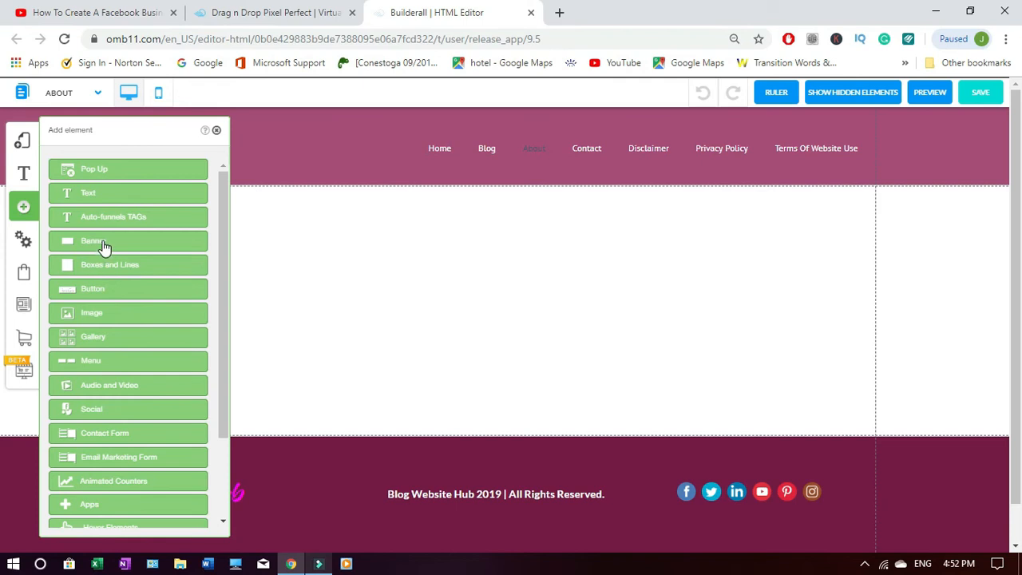
click(103, 270)
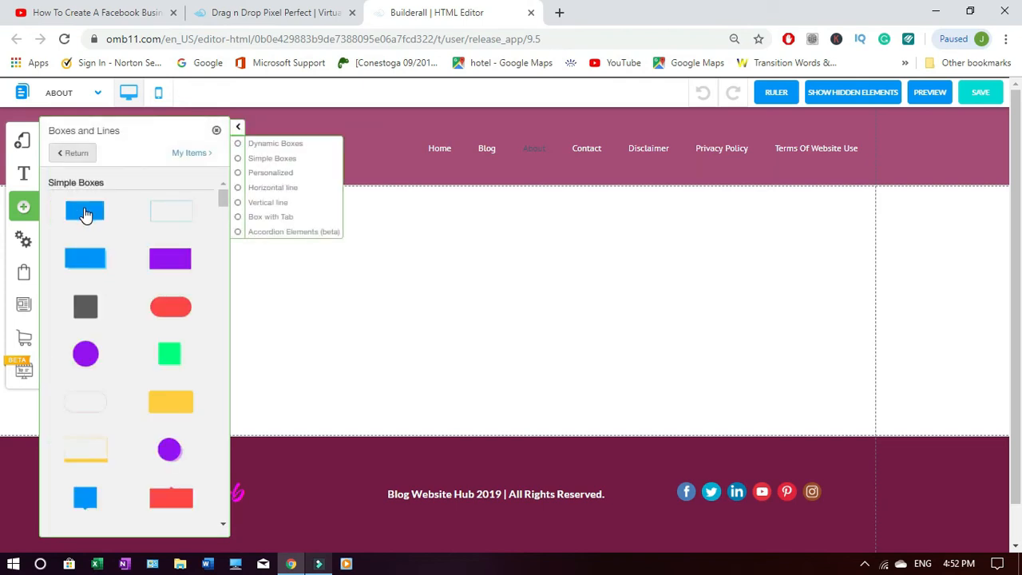
click(85, 213)
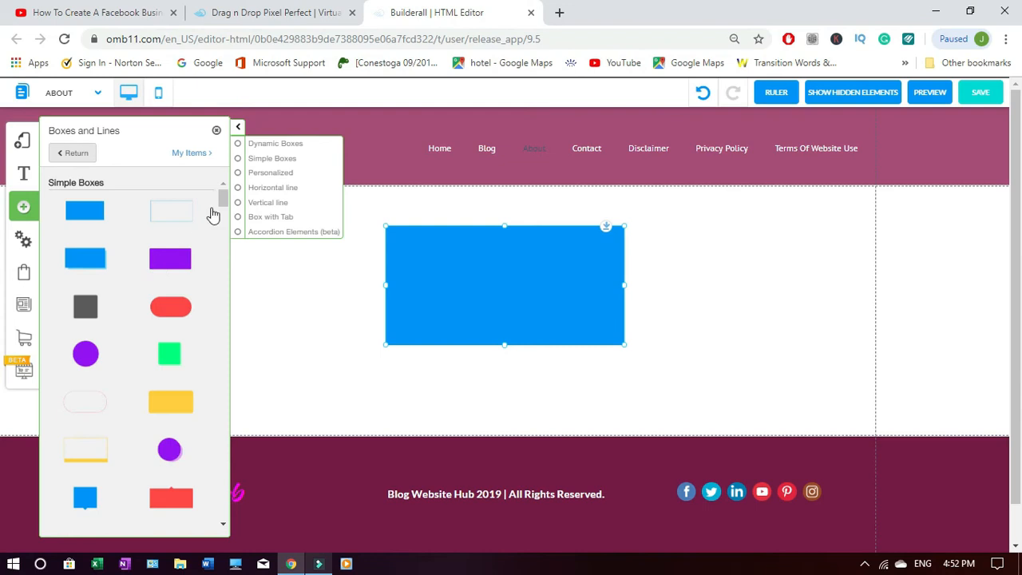
click(215, 132)
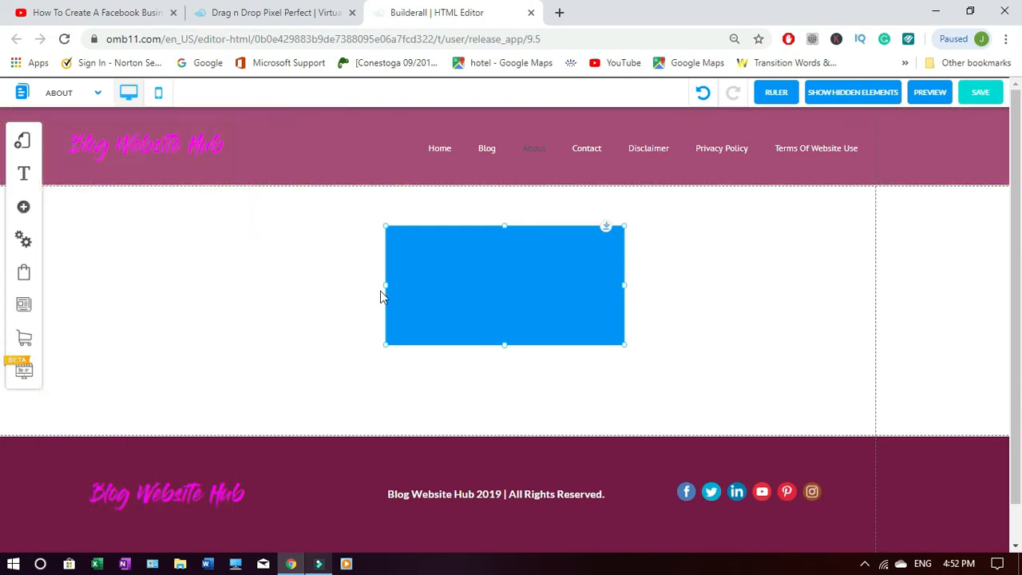
drag(386, 291, 228, 289)
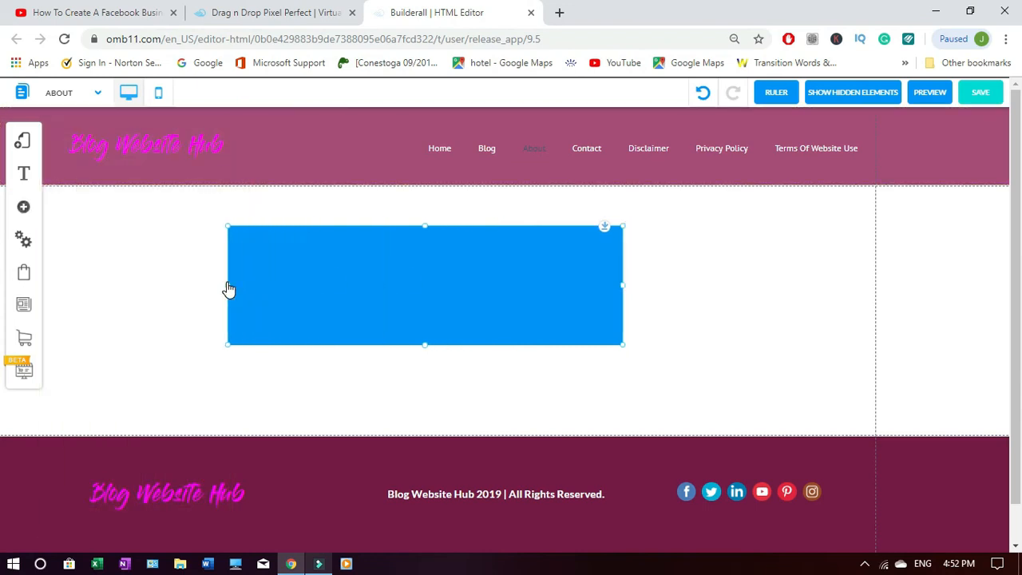
drag(426, 359, 430, 400)
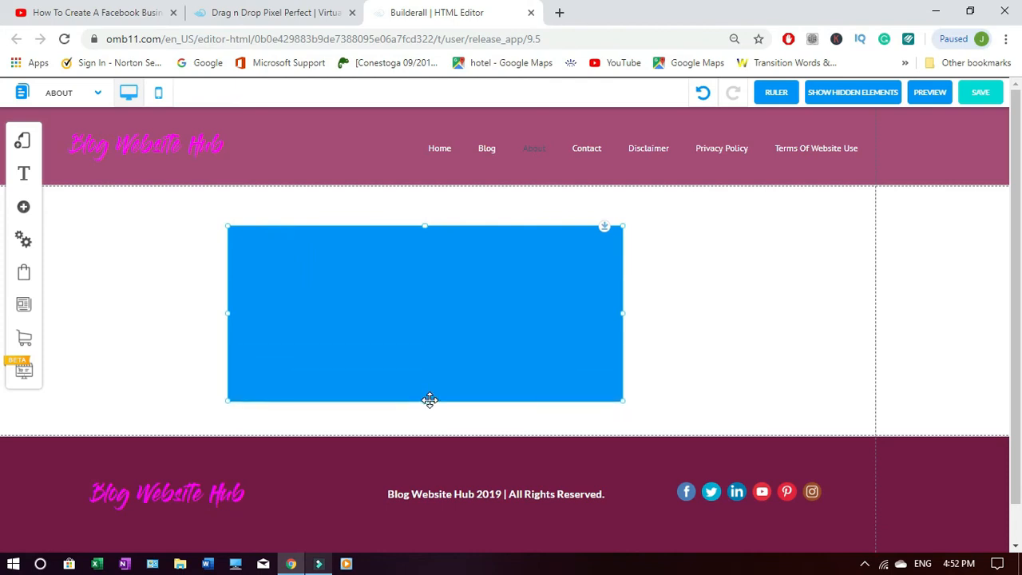
click(23, 209)
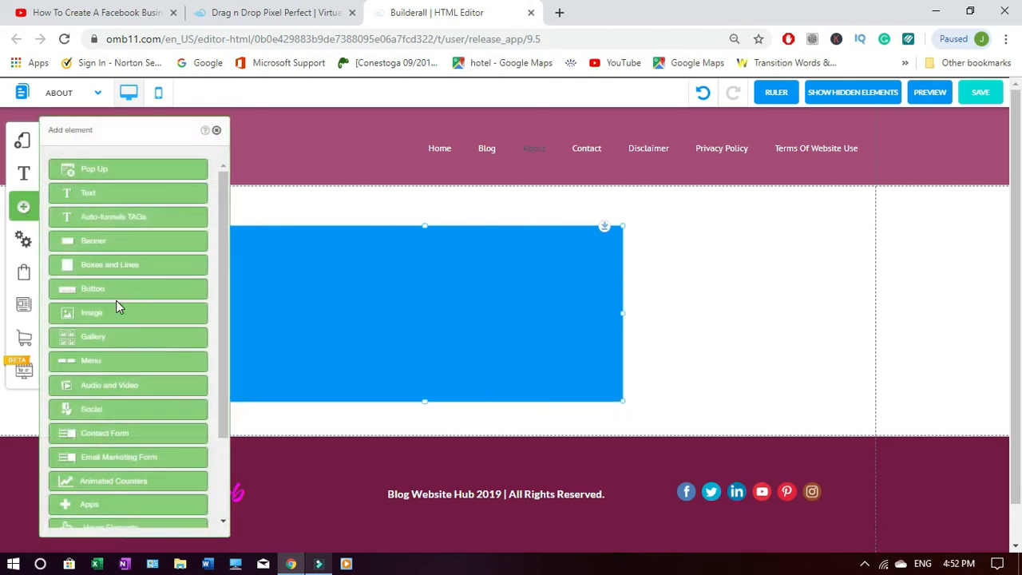
- Add a sample landscape image, shrink it, and place it in the blue box's upper-left area
click(112, 313)
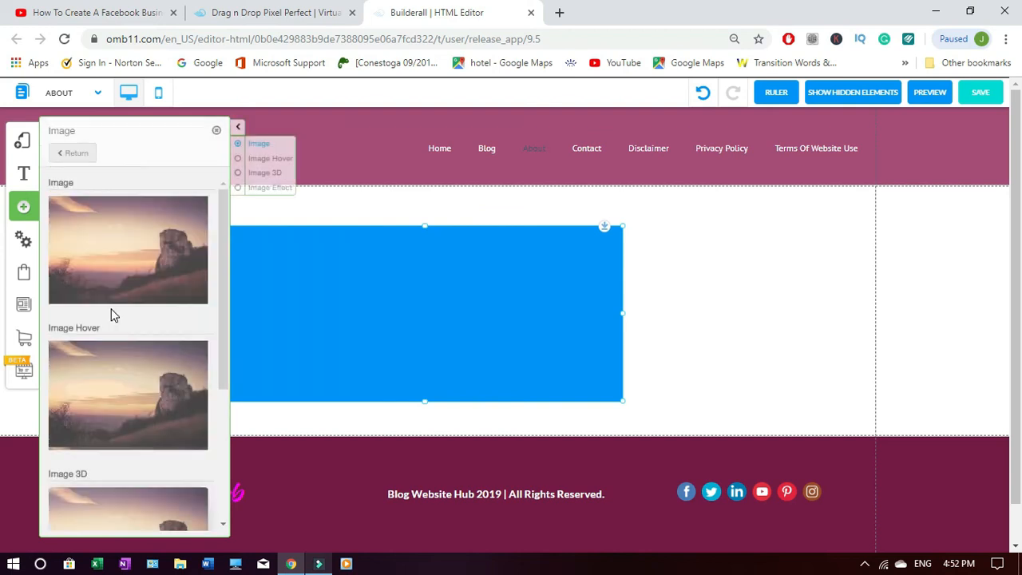
click(126, 252)
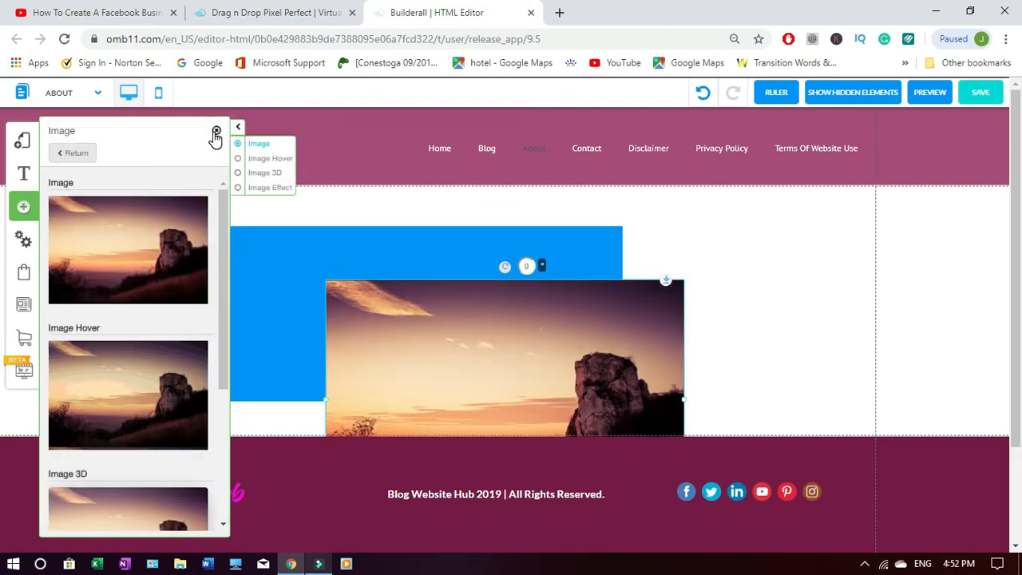
click(215, 131)
drag(597, 355, 568, 277)
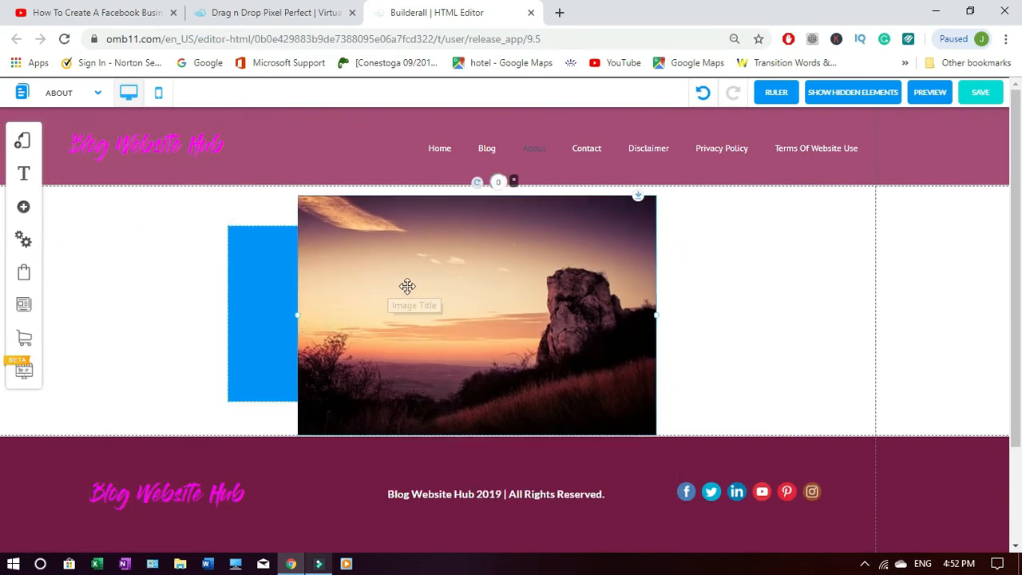
drag(298, 319, 508, 278)
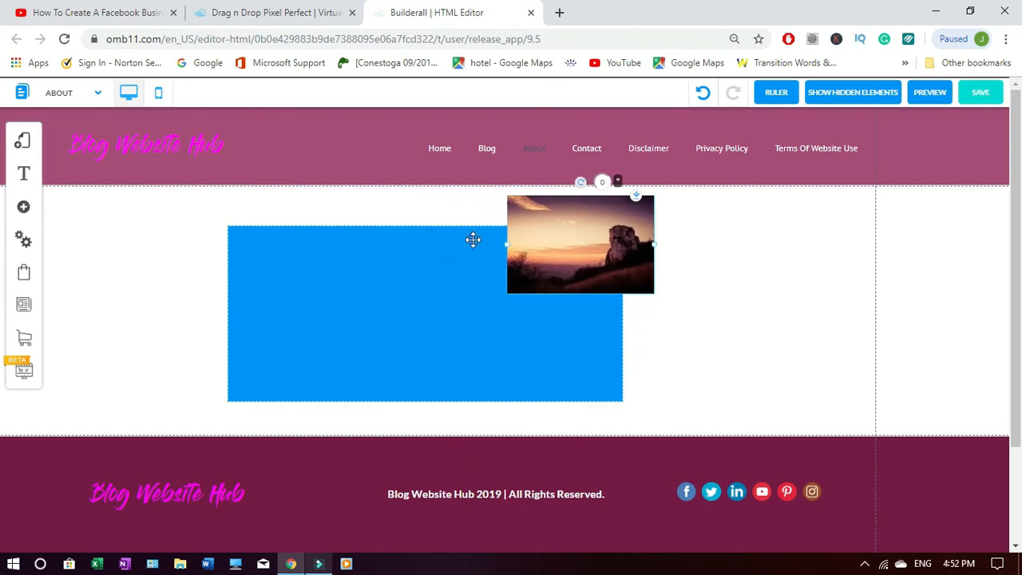
drag(579, 246, 305, 311)
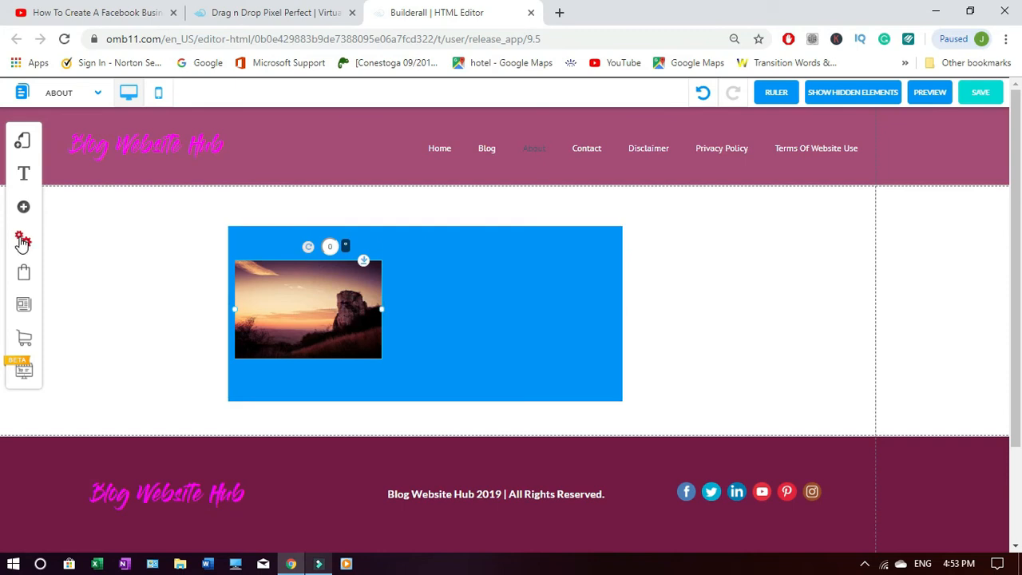
- Insert an H4 Lorem Ipsum title text element onto the About page
click(25, 208)
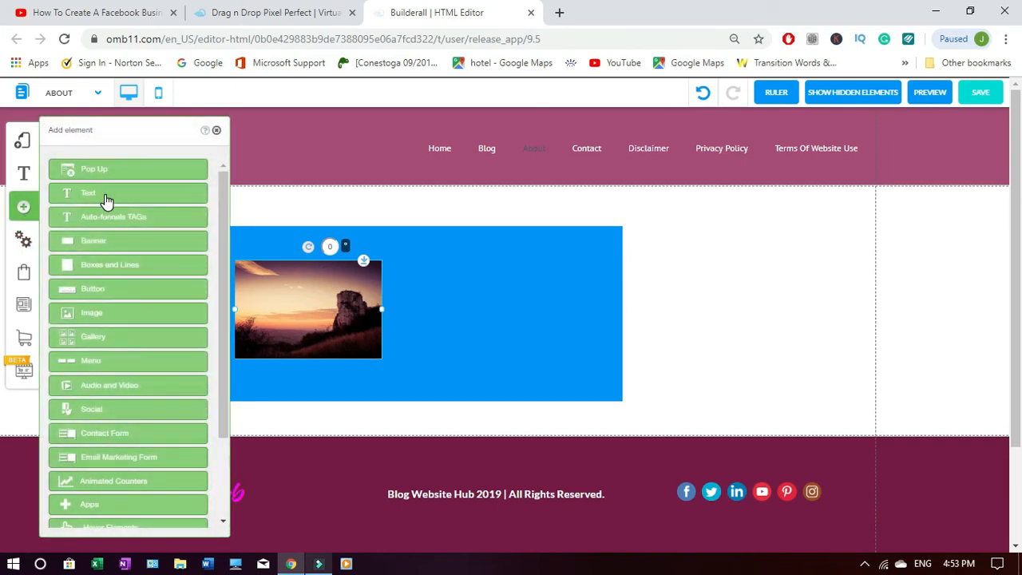
click(107, 199)
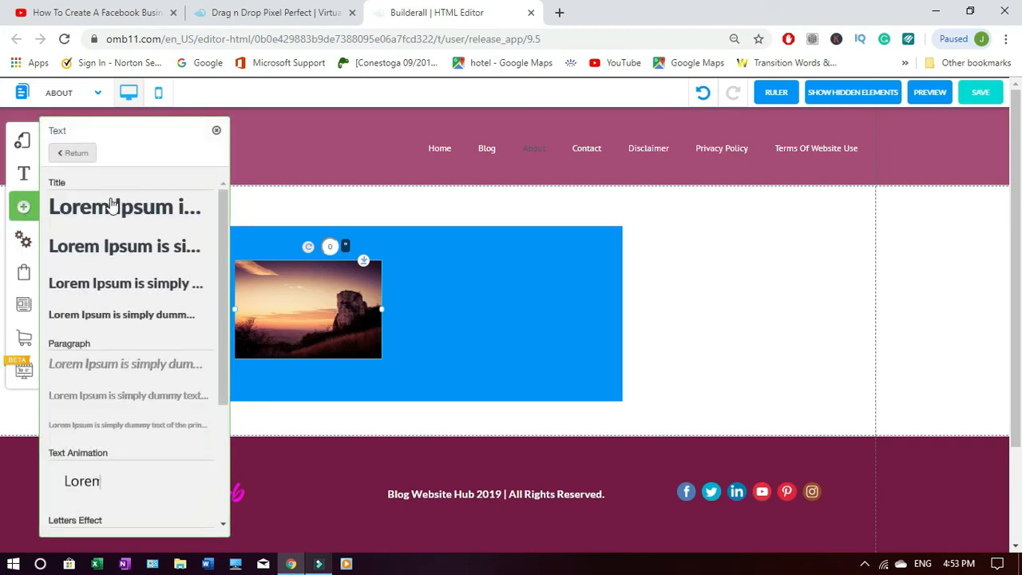
click(126, 317)
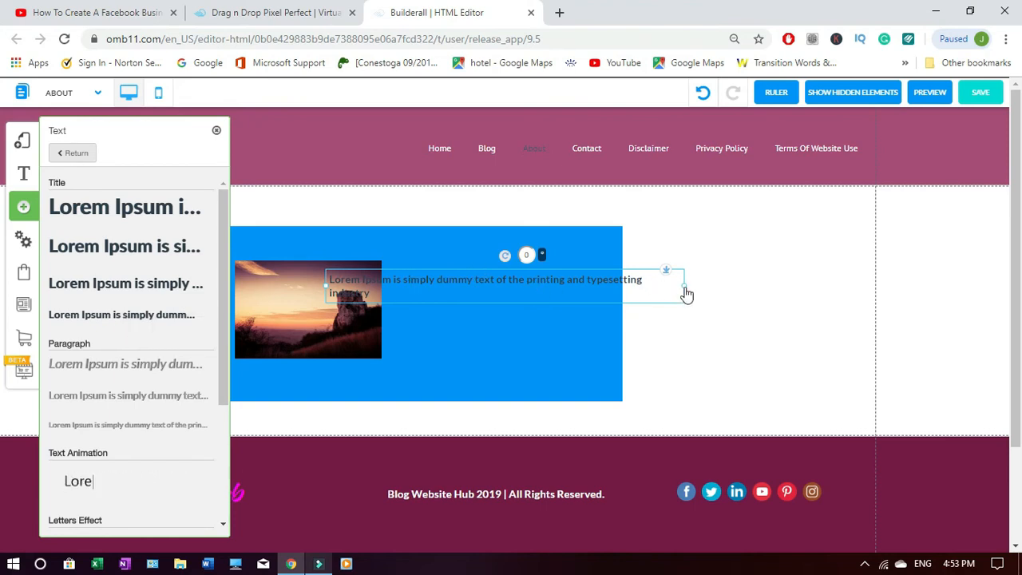
- Widen the blue box to the right and move the Lorem Ipsum text beside the photo
click(610, 246)
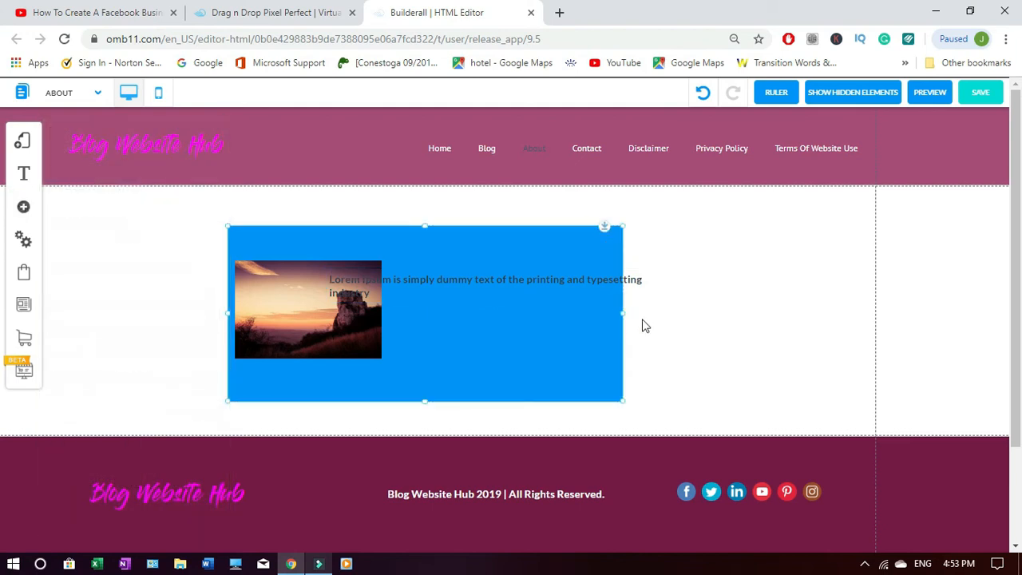
drag(623, 313, 745, 318)
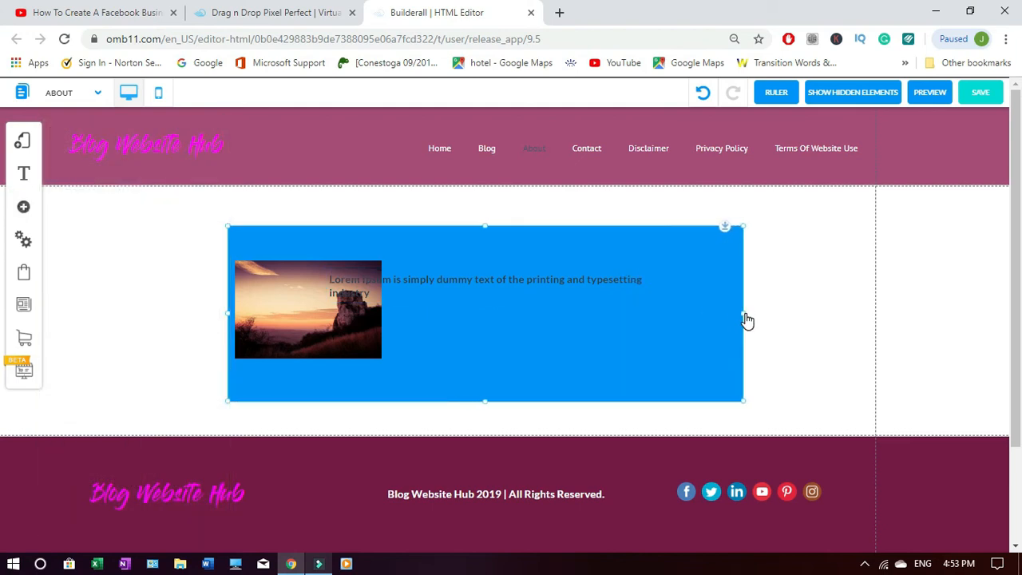
drag(536, 283, 646, 264)
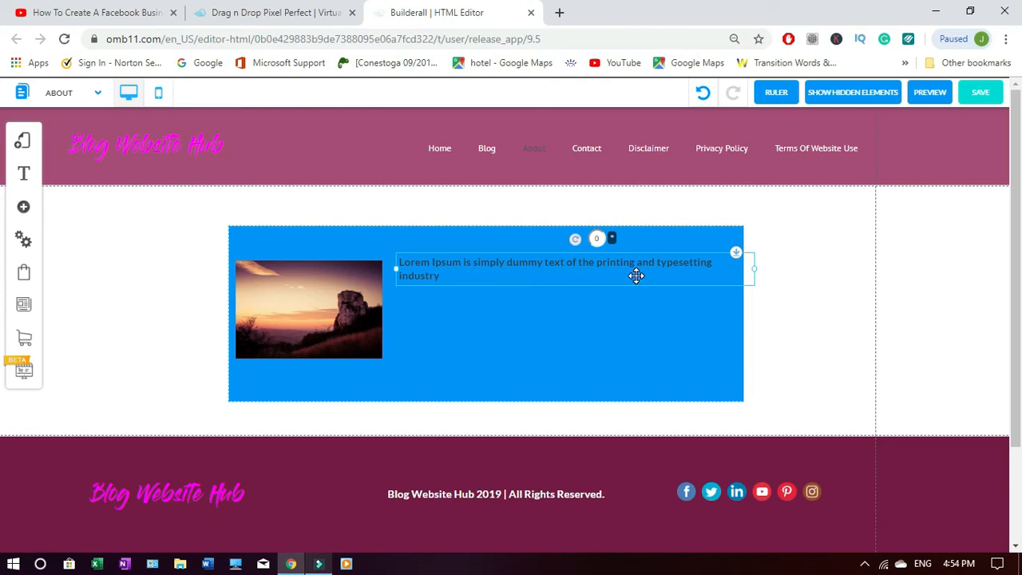
- Delete the Lorem Ipsum text element and make the section taller above the footer
key(Delete)
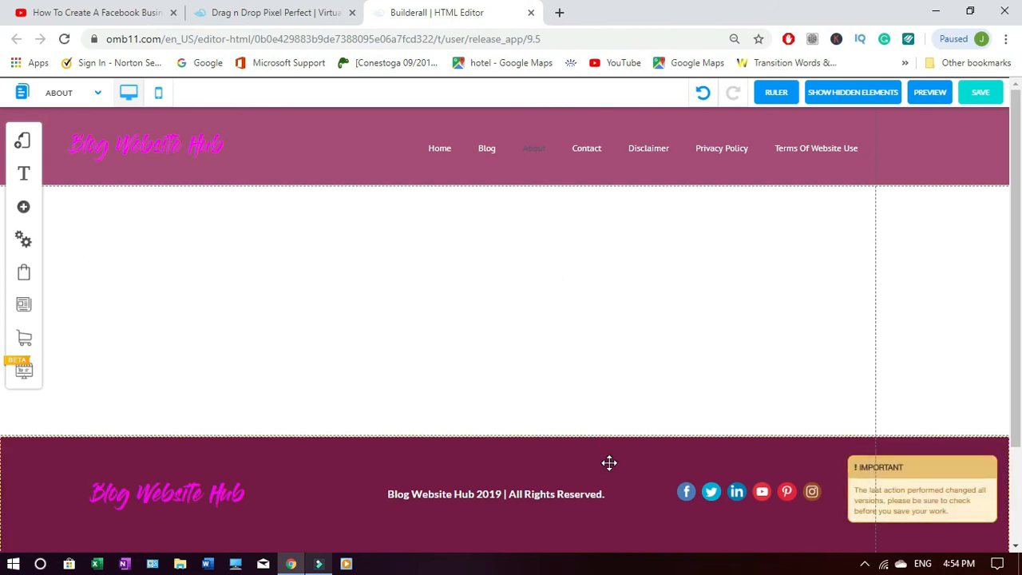
drag(609, 463, 607, 543)
drag(1020, 382, 1020, 443)
drag(643, 493, 643, 532)
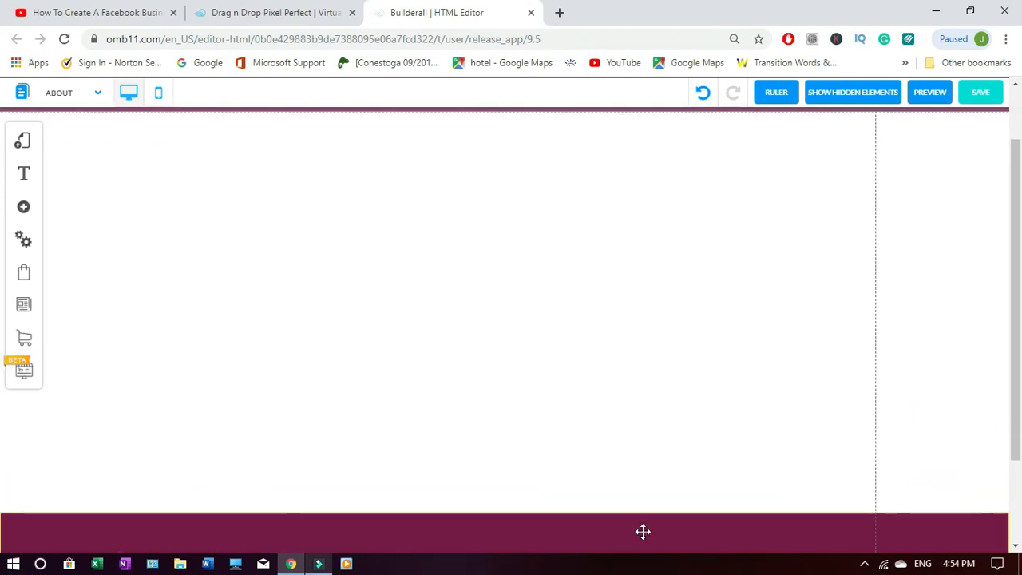
- Bring up the banner section templates from the add-element list
click(24, 211)
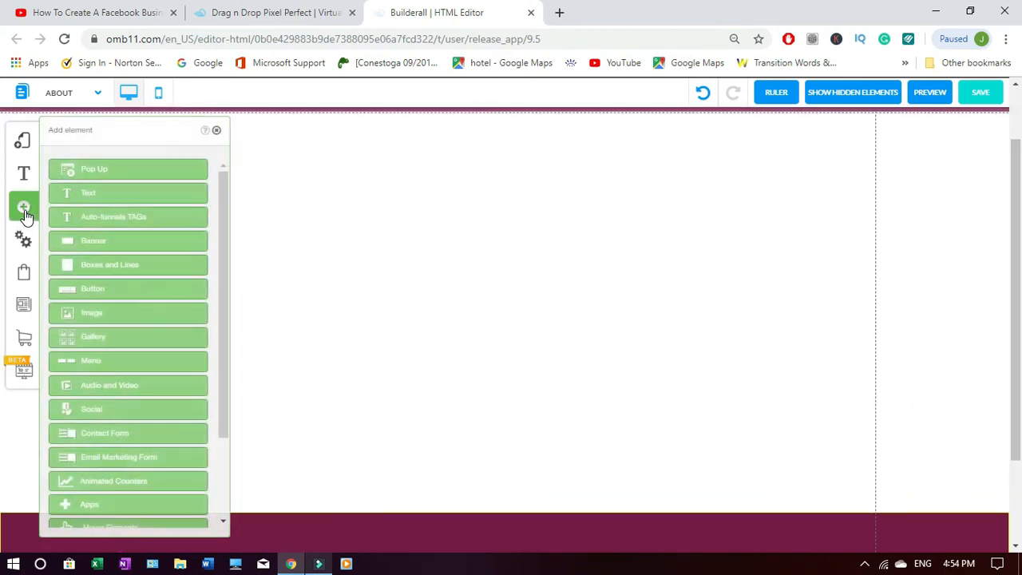
click(114, 243)
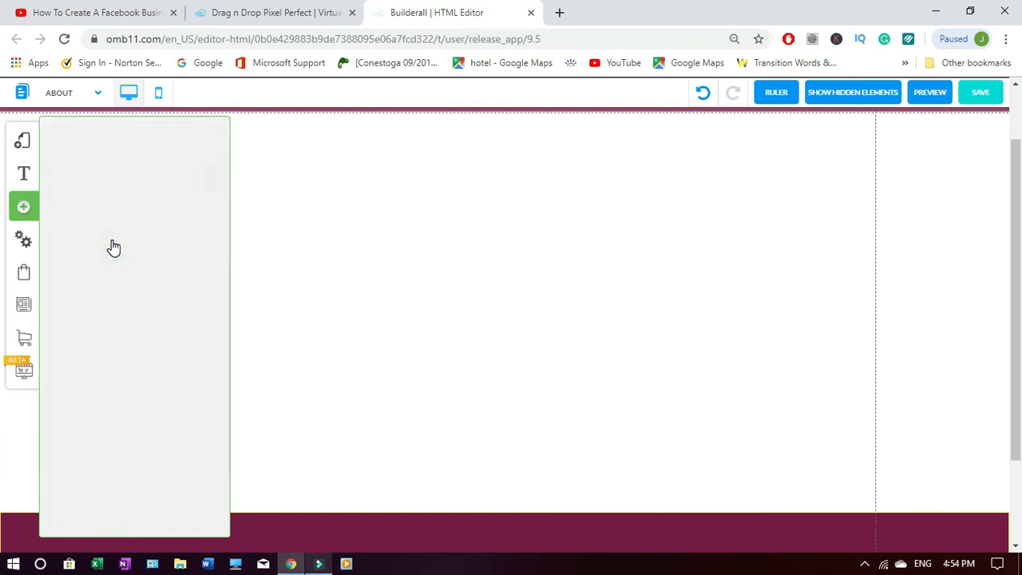
click(26, 219)
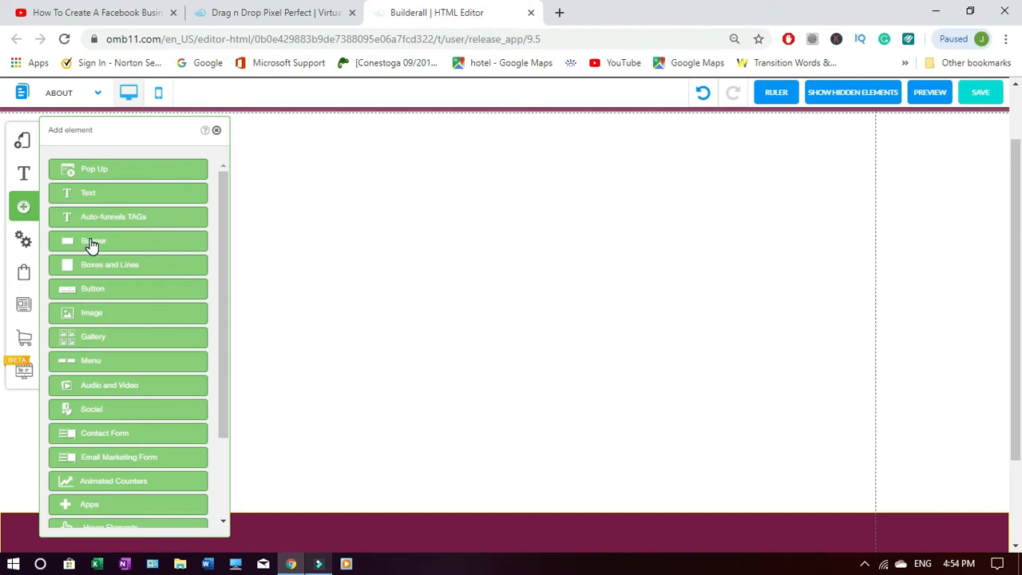
click(92, 243)
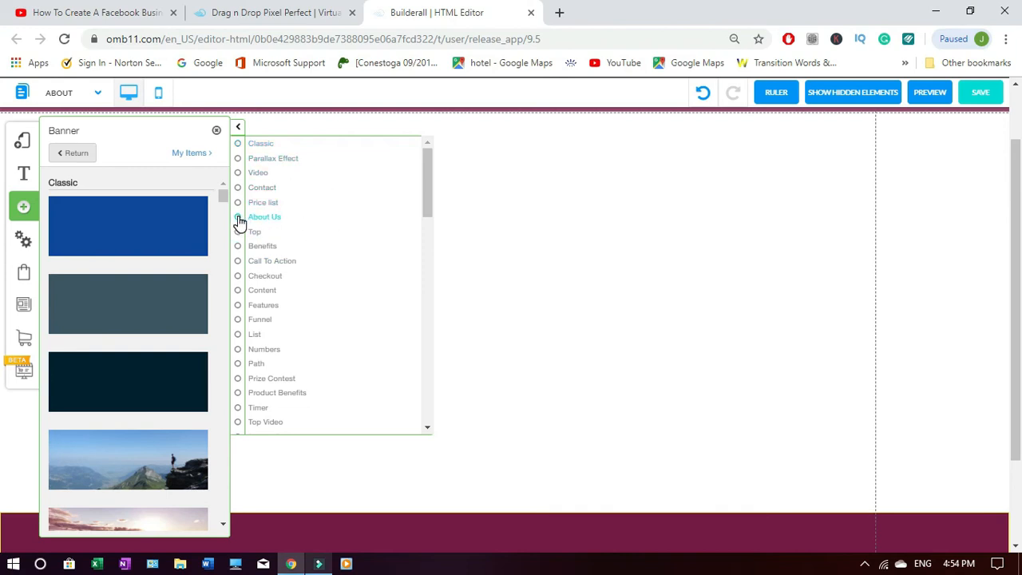
- Insert the About Us 'Vestibulum est Pellentesque' banner template and close the template panel
click(240, 219)
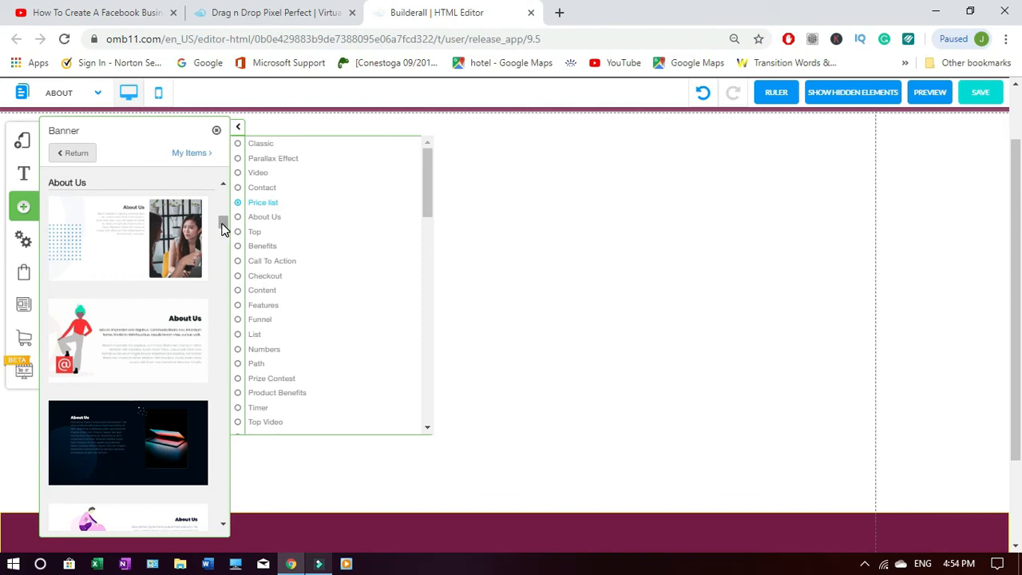
drag(223, 224, 224, 232)
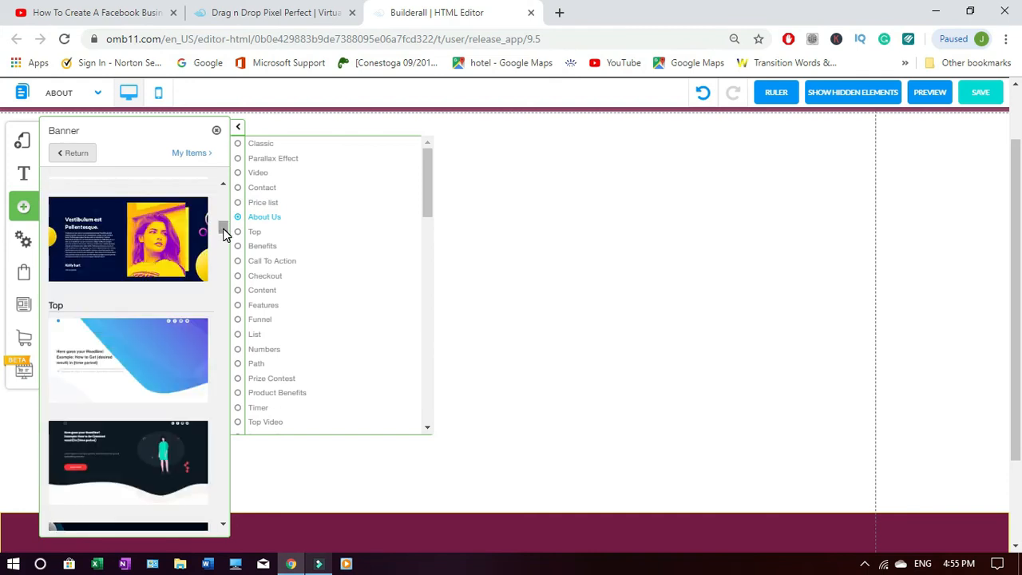
click(113, 250)
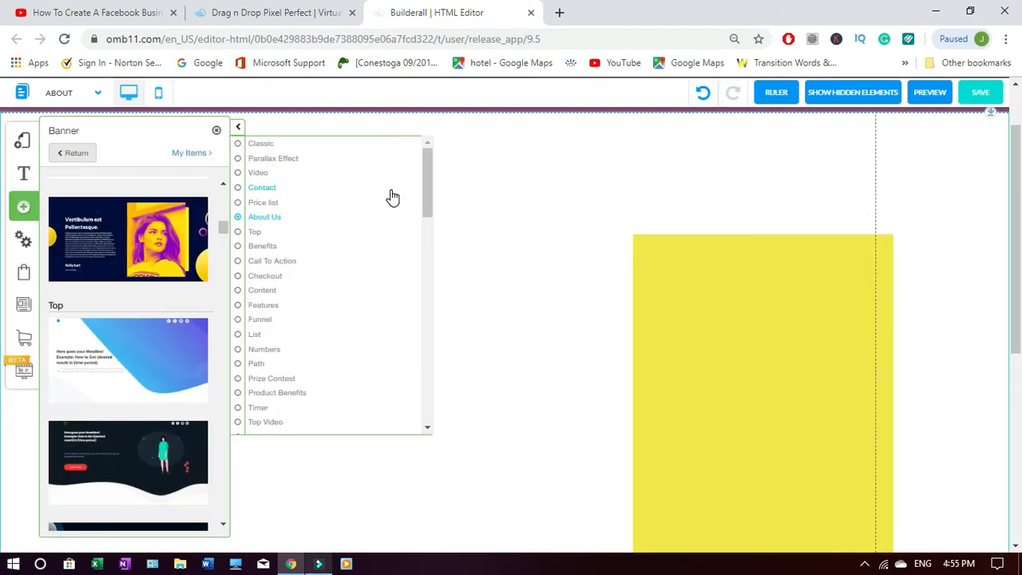
click(216, 131)
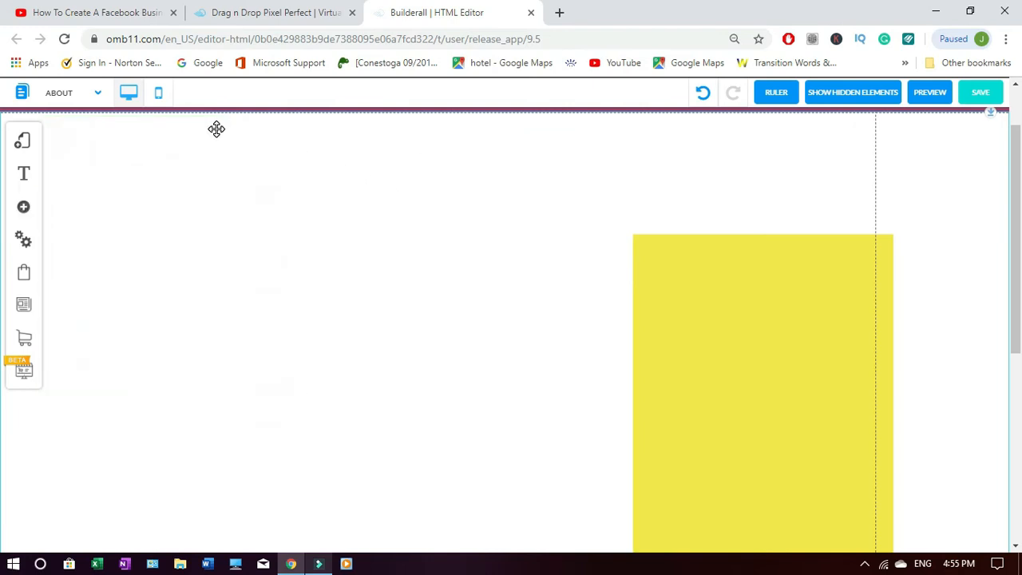
- Push the footer down slightly and open the new banner section's settings
scroll(2, 262, up, 1)
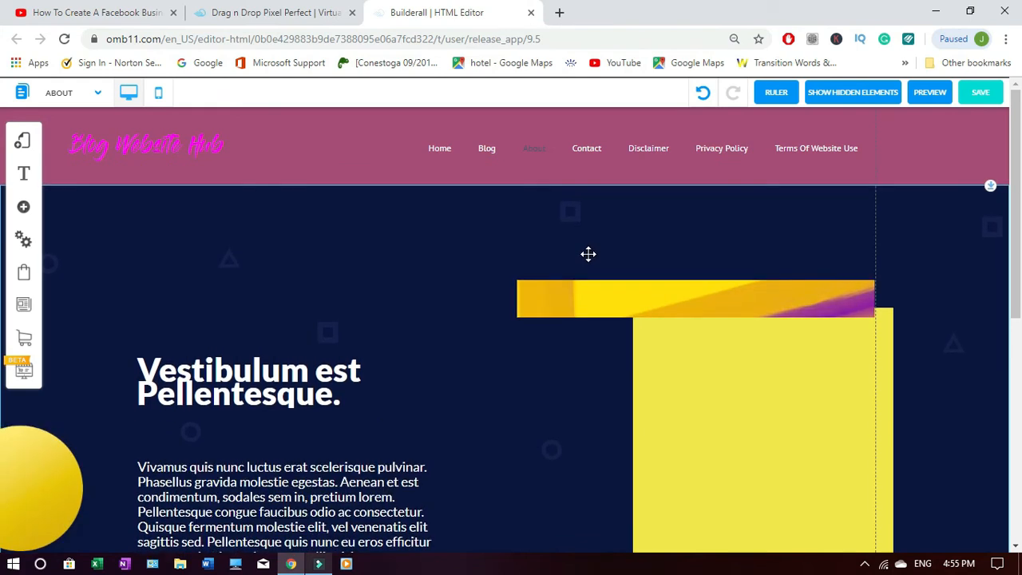
scroll(3, 251, down, 1)
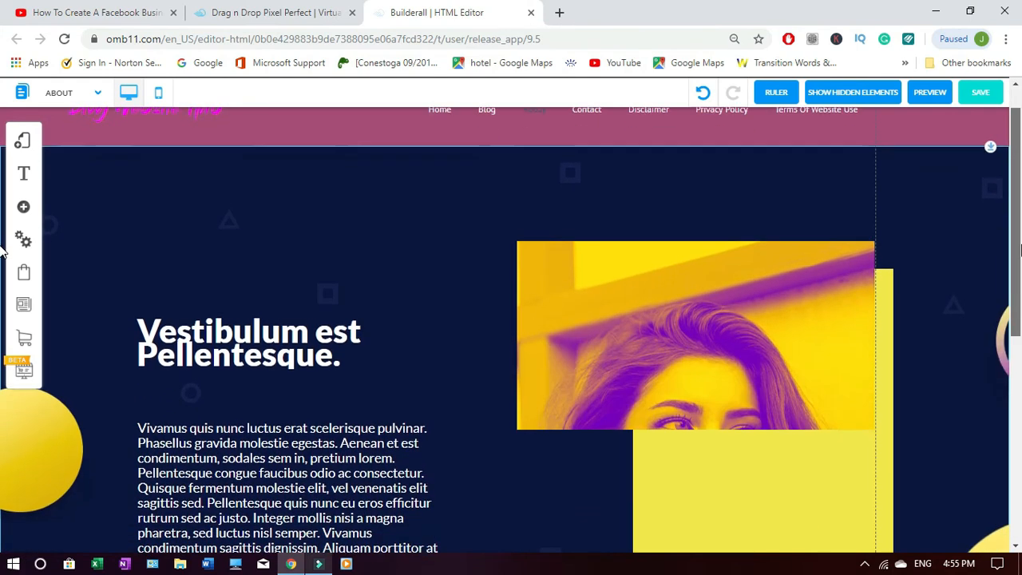
scroll(2, 251, down, 5)
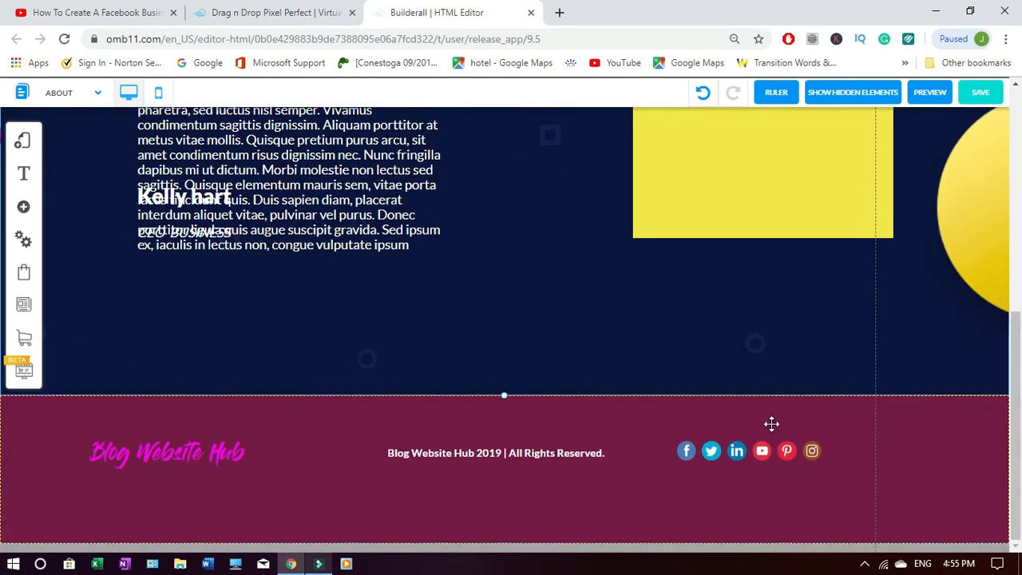
mouse_move(602, 422)
mouse_down()
mouse_move(602, 443)
mouse_move(601, 417)
mouse_up()
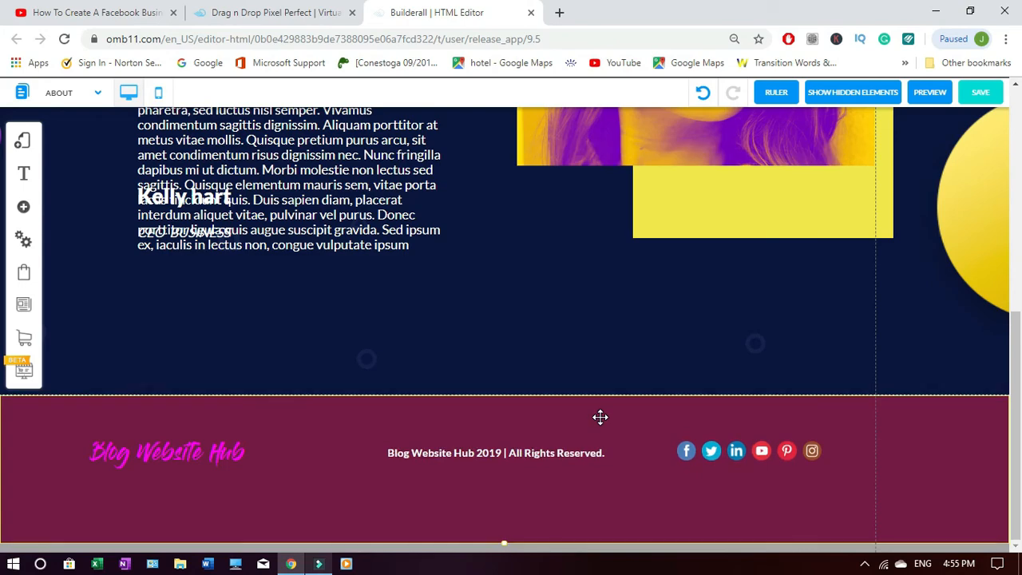
drag(1016, 319, 1017, 140)
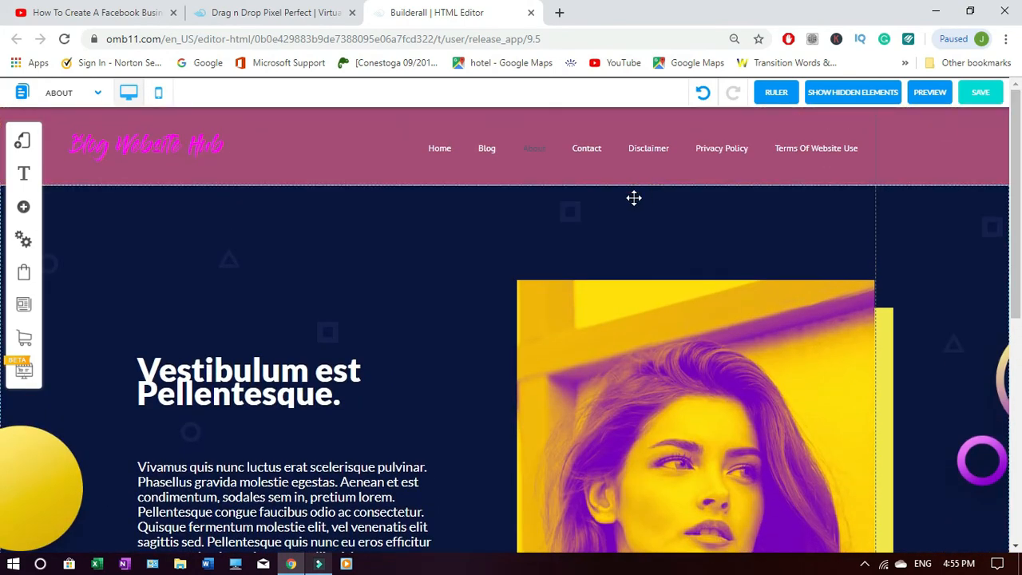
click(937, 232)
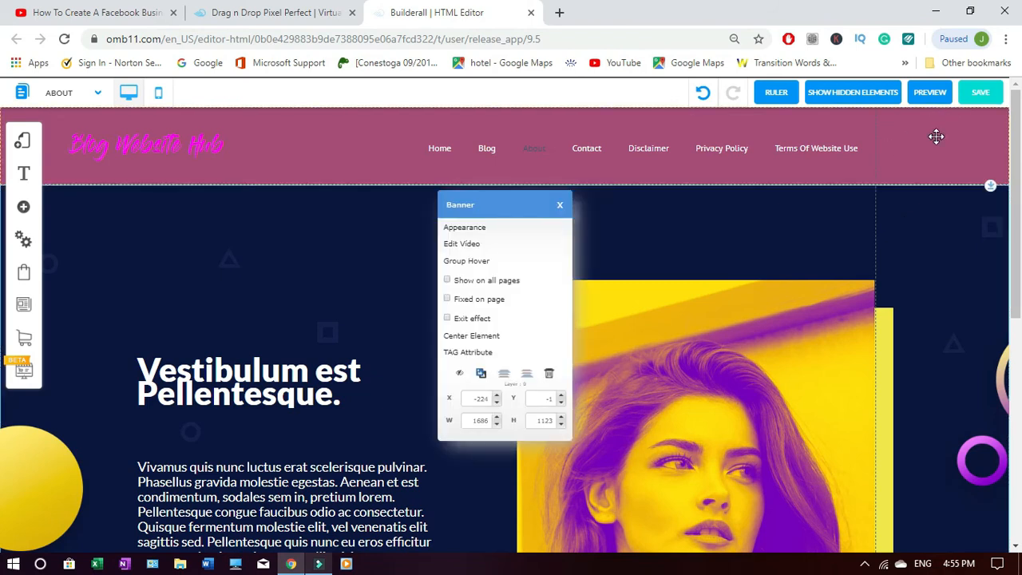
- Give the banner a light pink background colour in its appearance styling
click(460, 230)
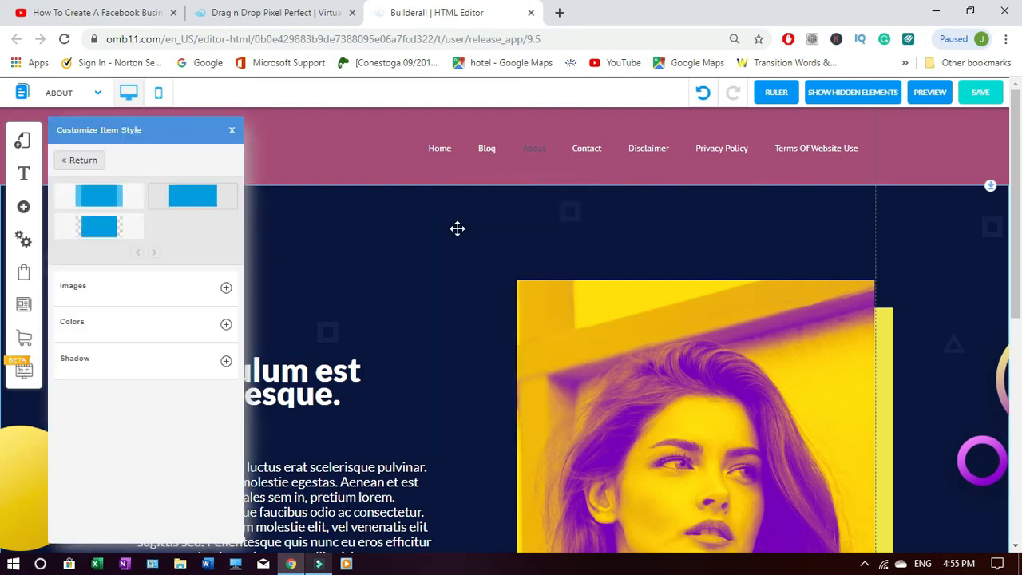
click(226, 325)
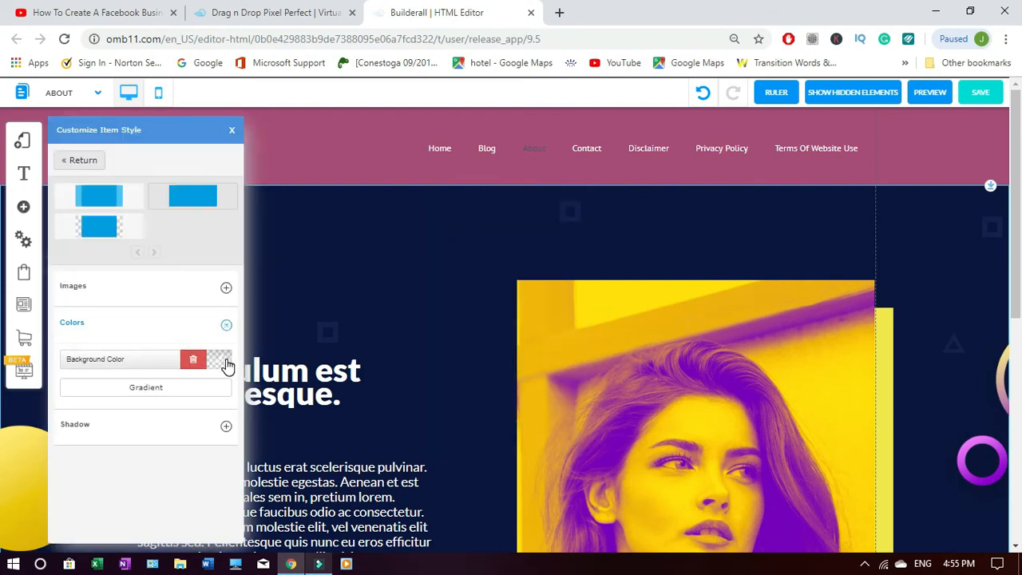
click(225, 362)
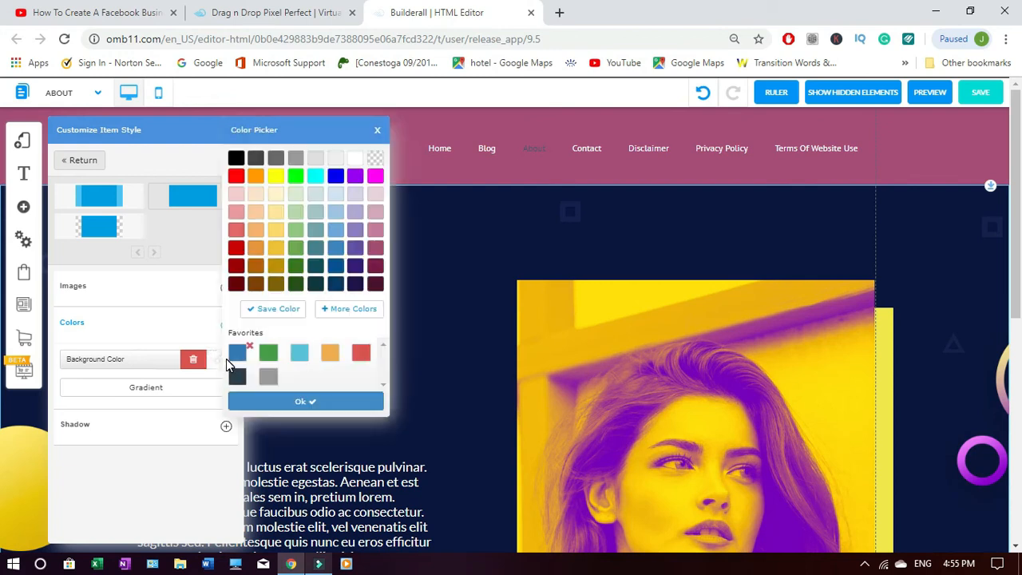
click(378, 196)
click(336, 401)
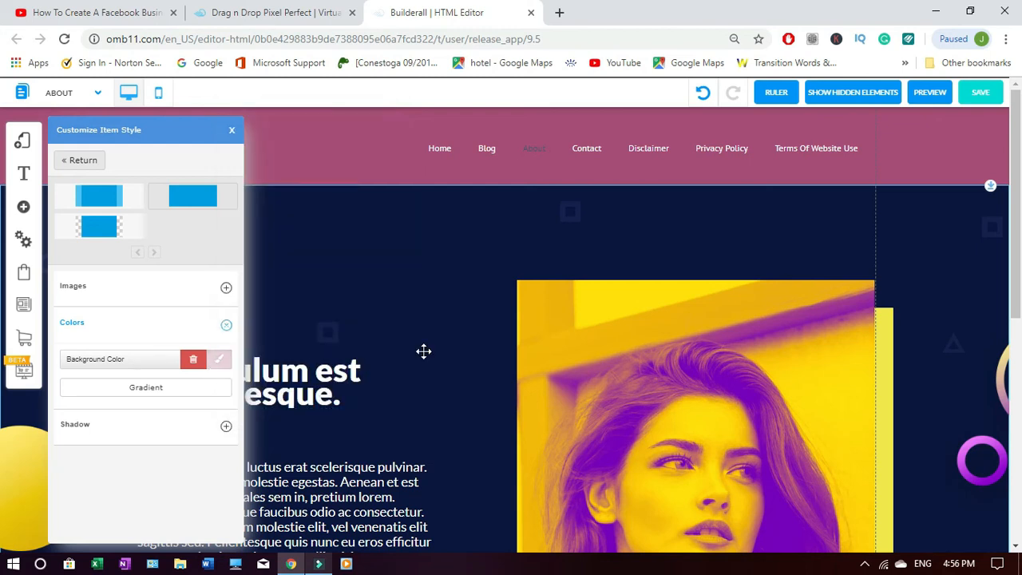
click(222, 361)
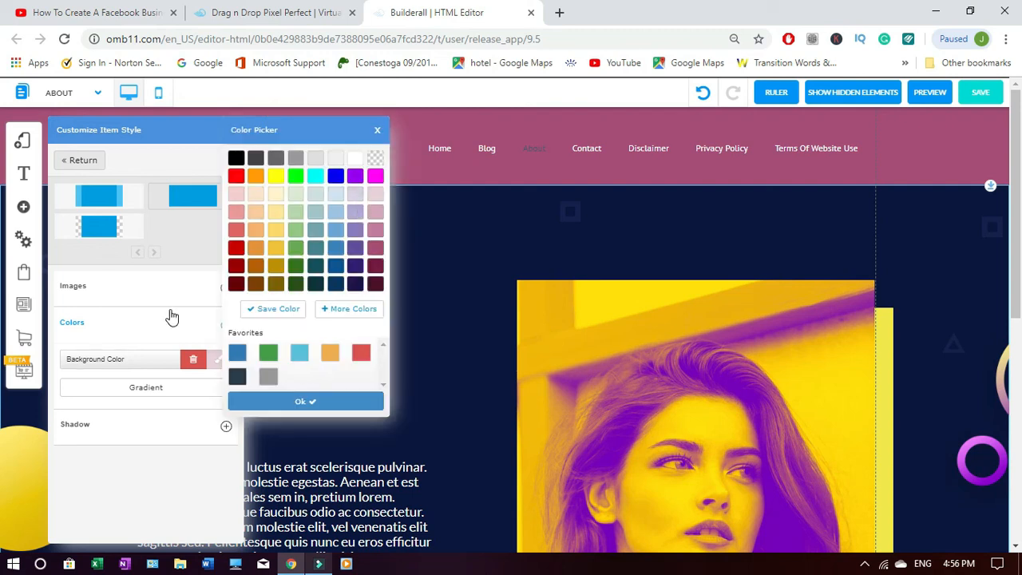
click(344, 403)
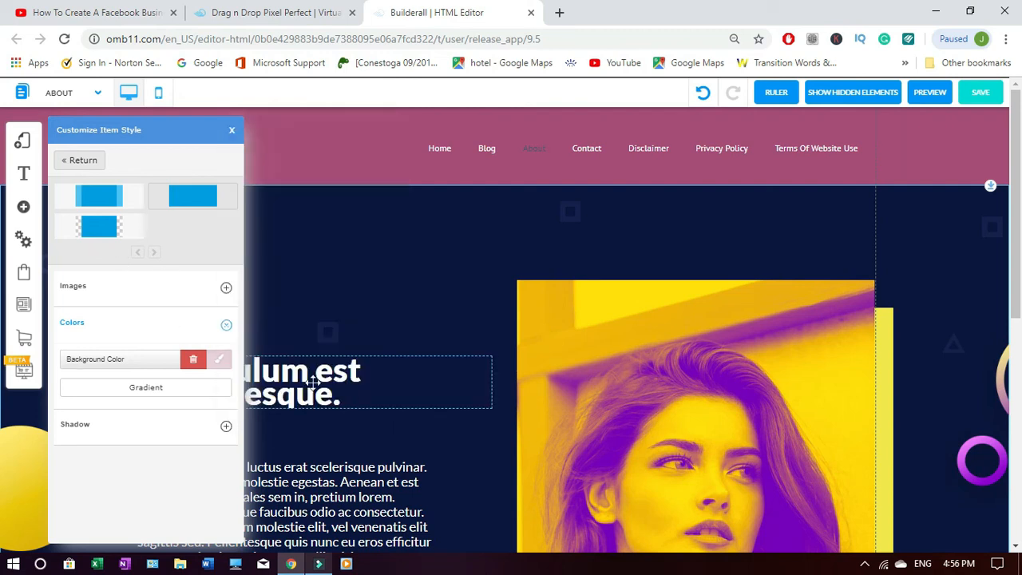
- Apply the second preset style, set the background light pink again, and close the style settings
click(202, 198)
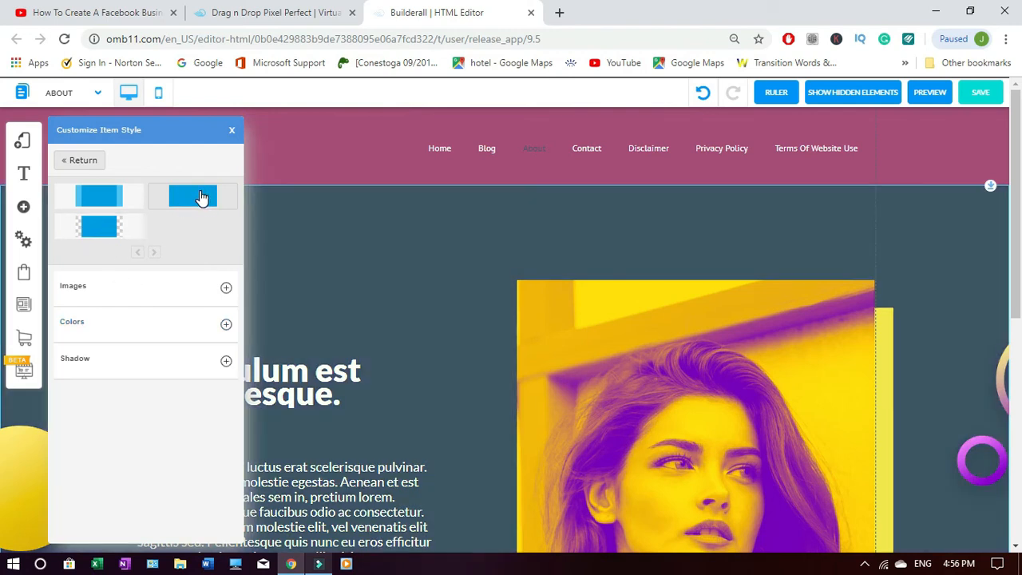
click(226, 325)
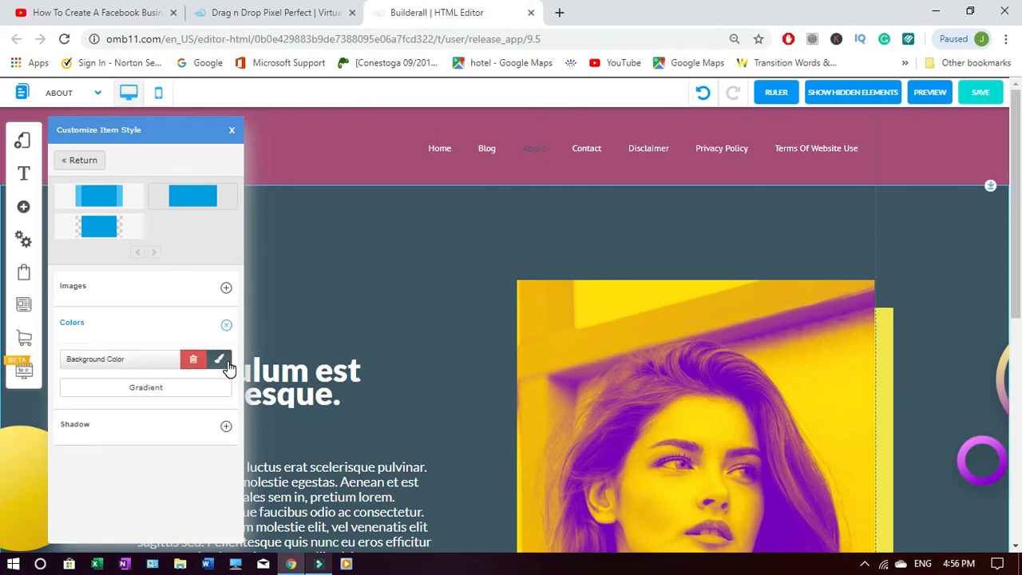
click(219, 360)
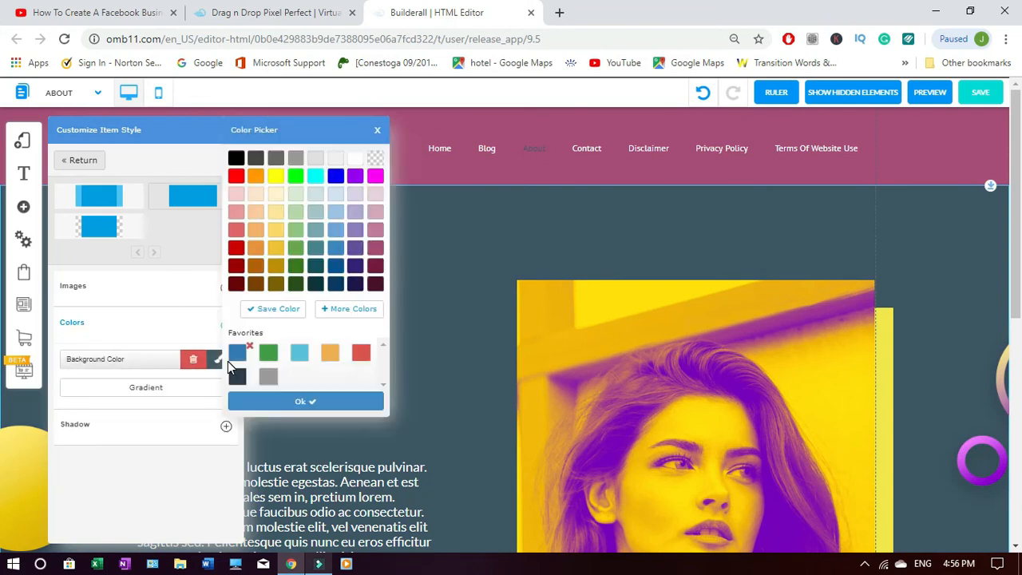
click(376, 195)
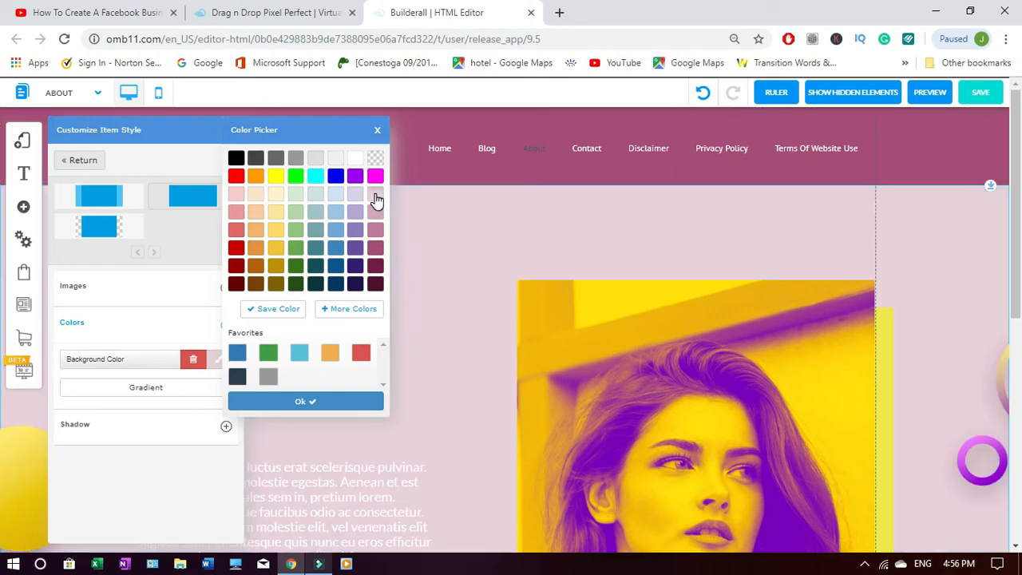
click(325, 402)
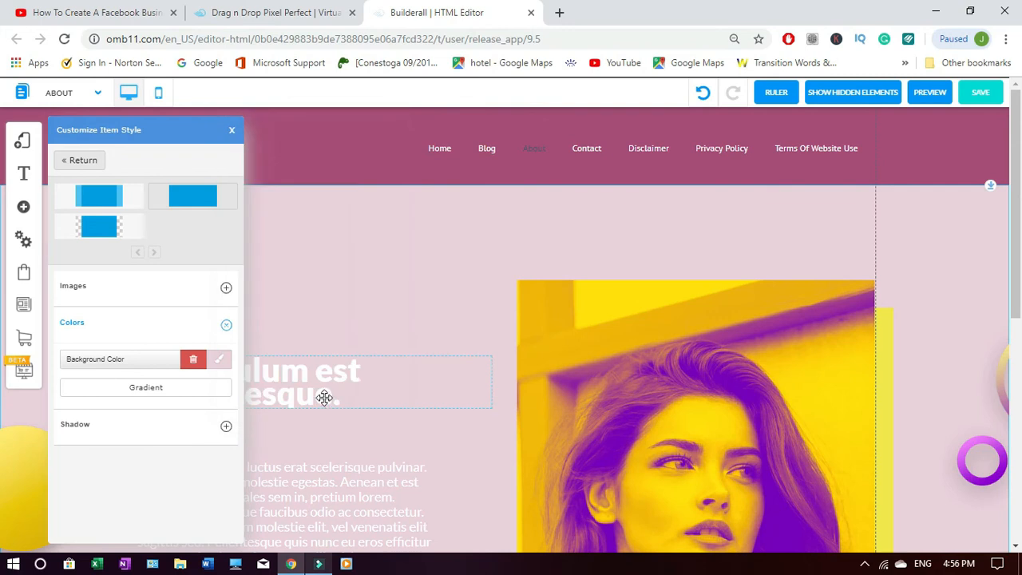
click(231, 129)
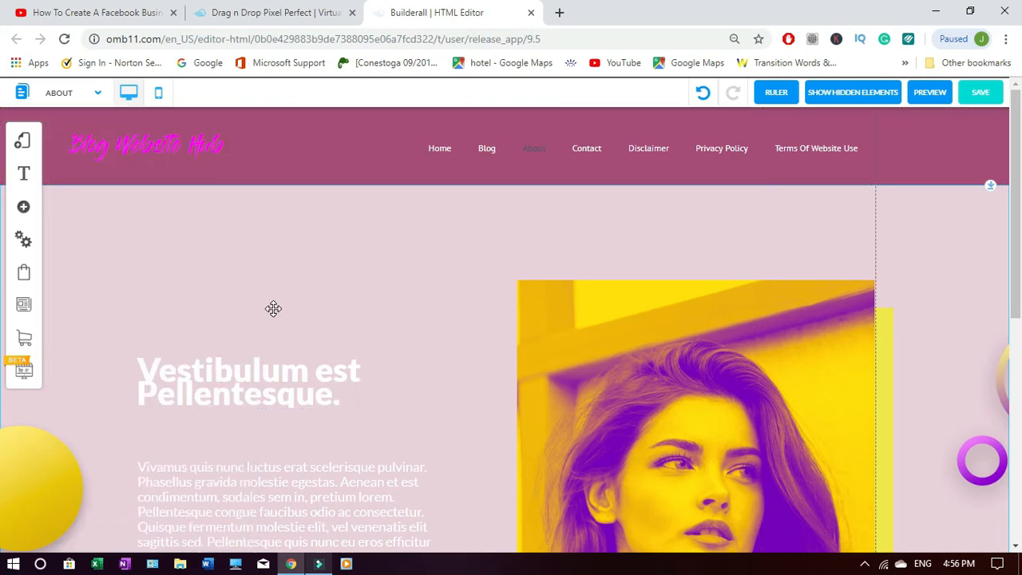
- Place the author's name under the body paragraph, narrow its text box, and nudge it up-right
drag(1017, 276, 1009, 364)
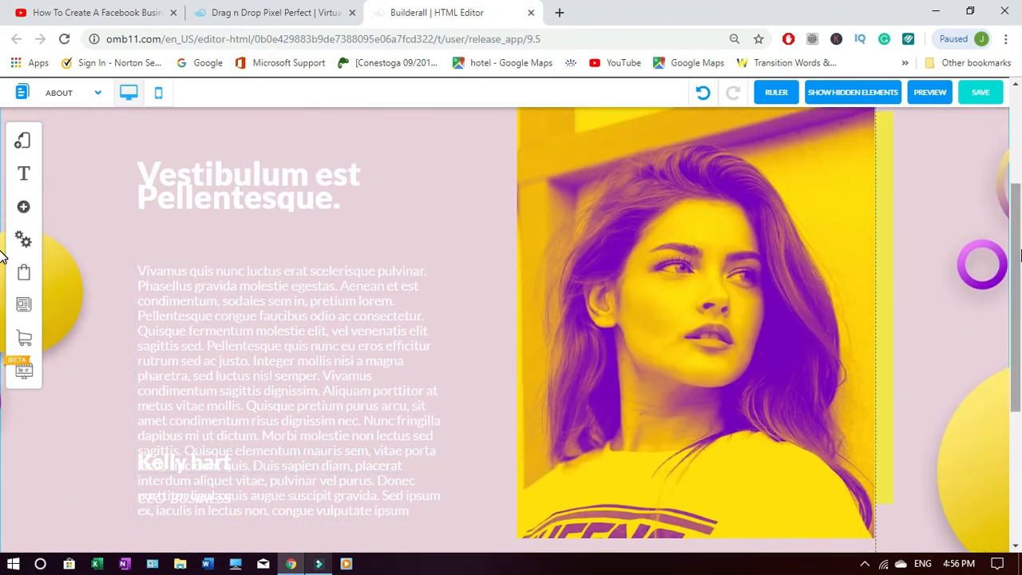
scroll(192, 336, down, 3)
drag(214, 285, 219, 376)
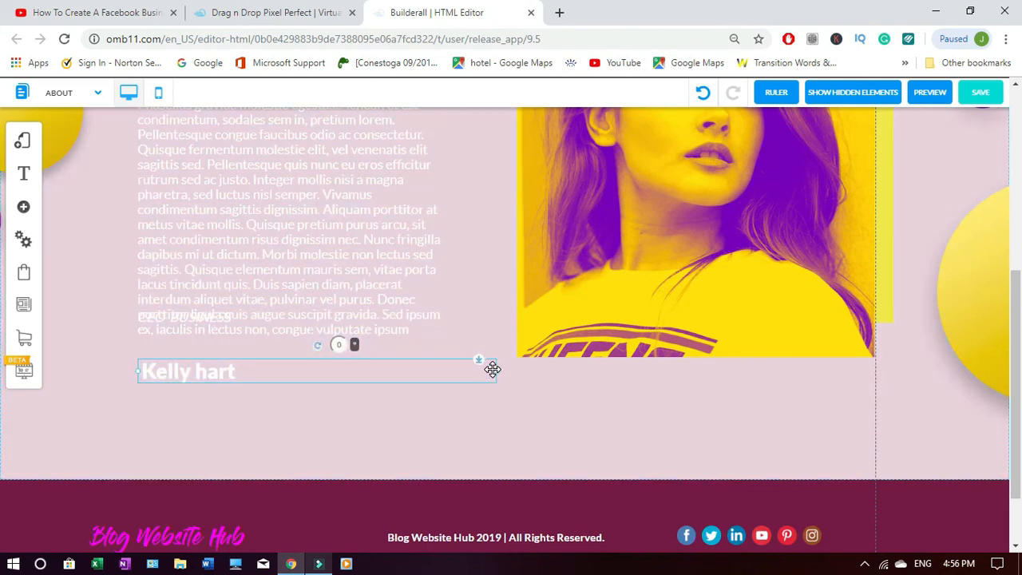
drag(496, 370, 269, 364)
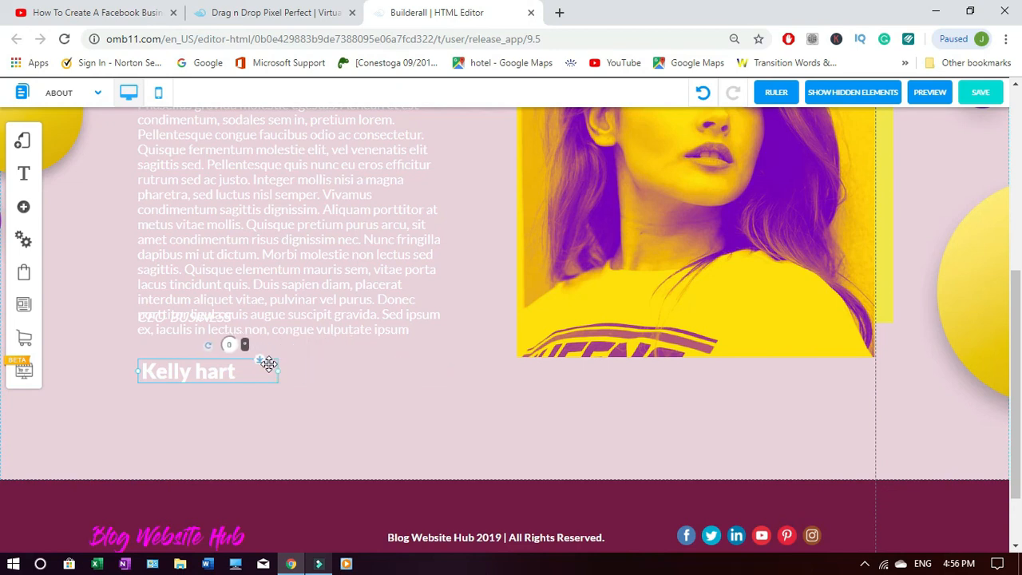
mouse_move(164, 371)
mouse_down()
mouse_move(194, 361)
mouse_move(176, 361)
mouse_up()
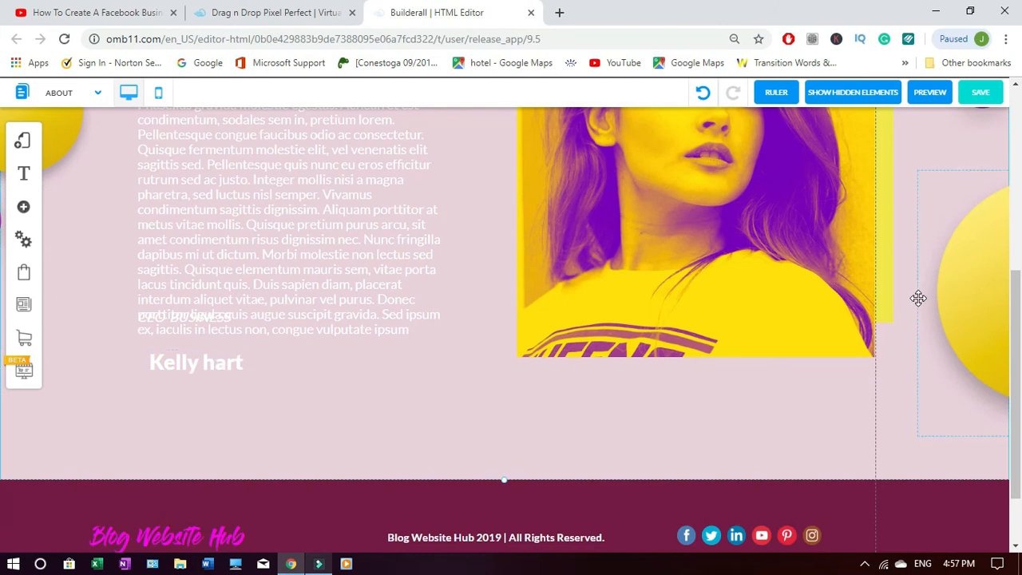
drag(1014, 306, 1021, 214)
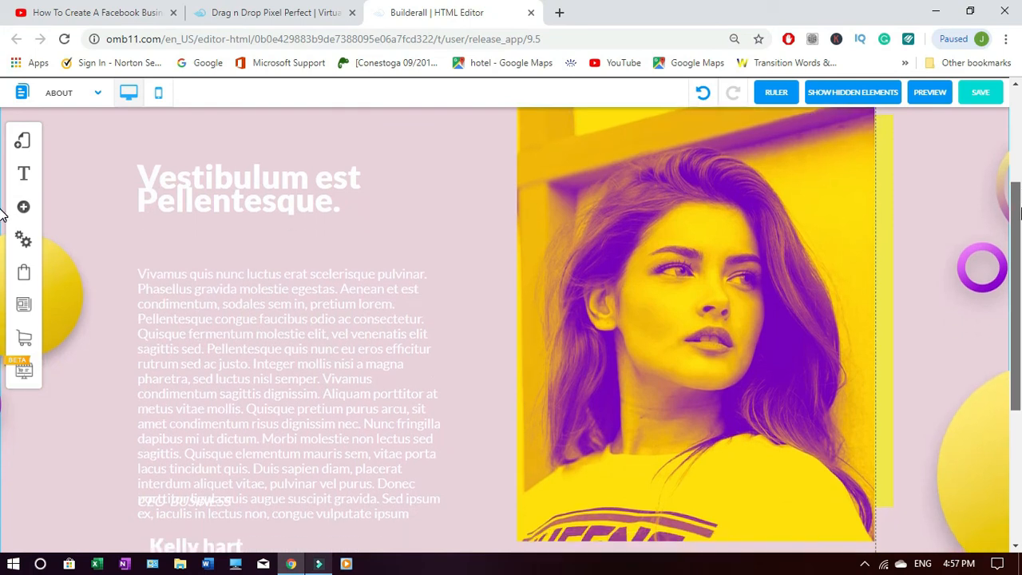
- Make the 'Vestibulum est Pellentesque' heading text purple
click(246, 188)
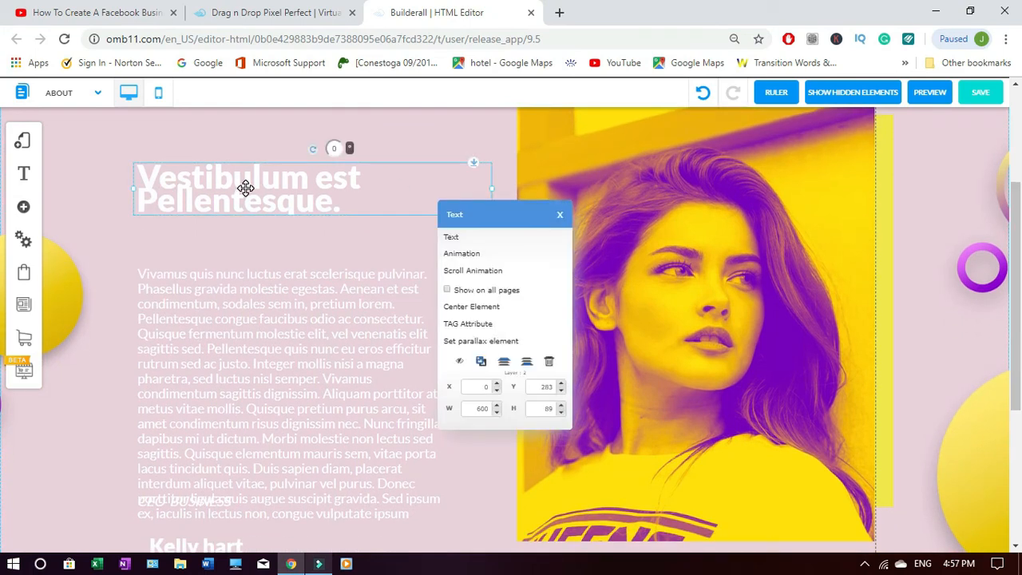
click(453, 238)
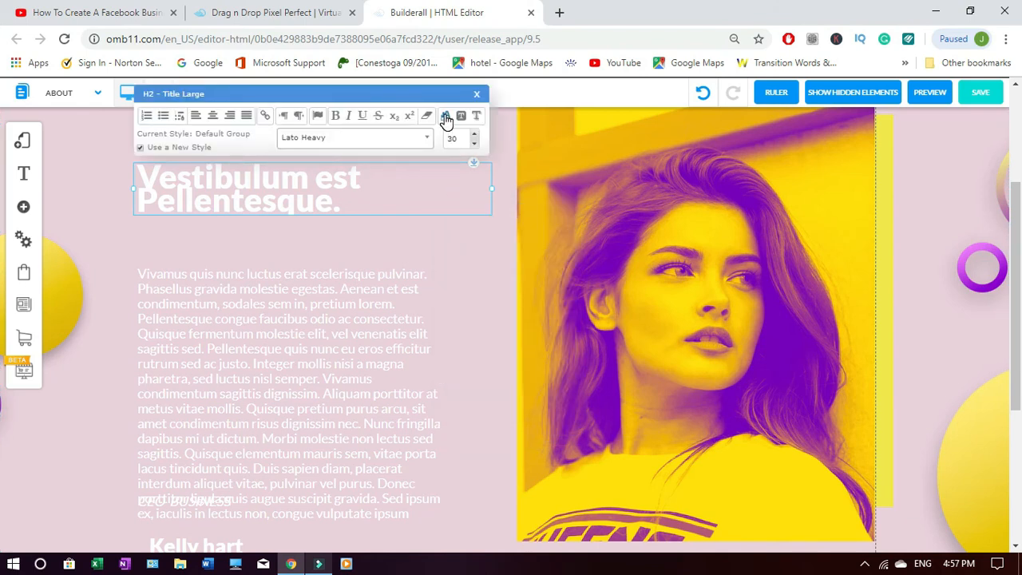
click(445, 117)
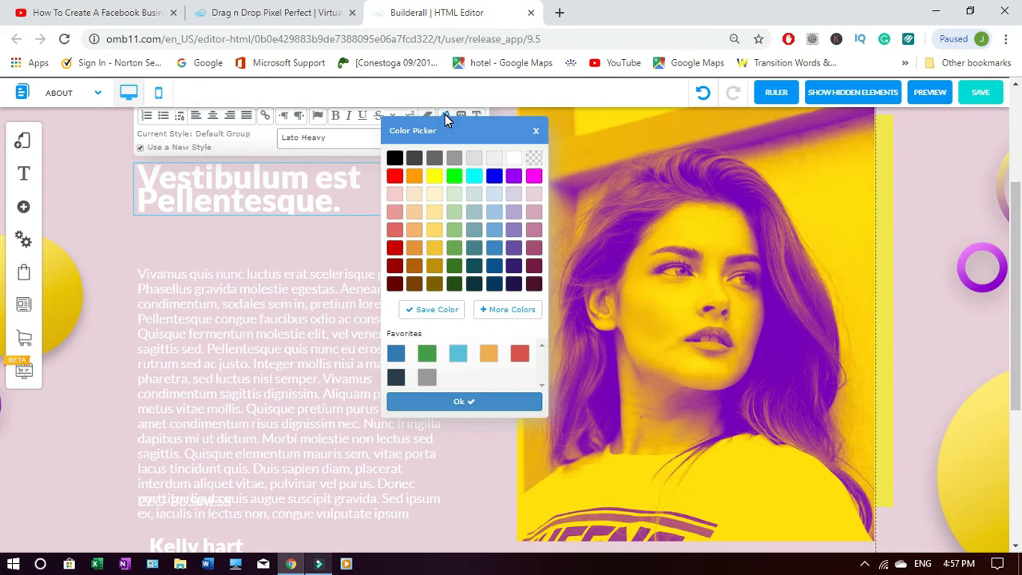
click(515, 180)
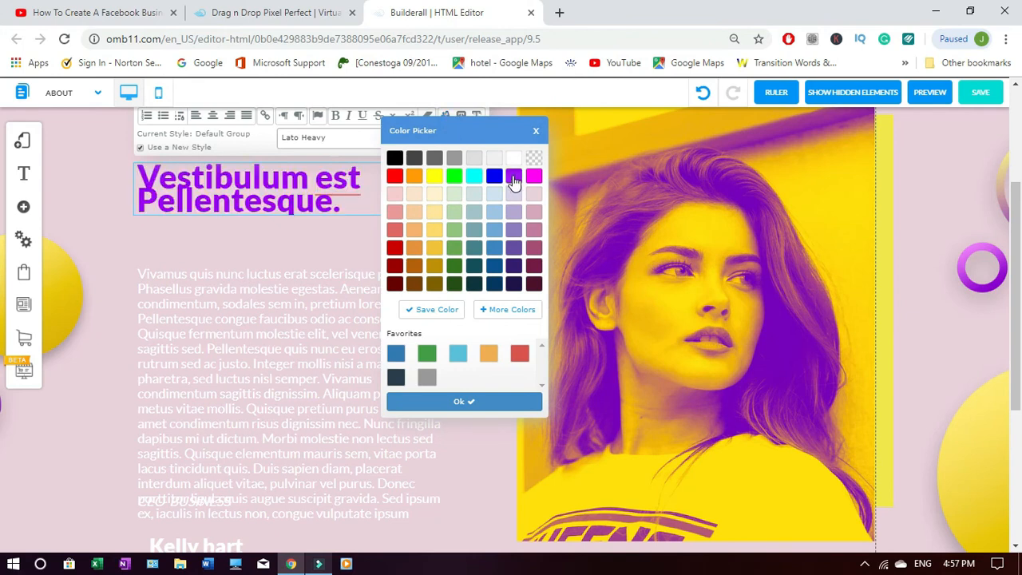
click(489, 402)
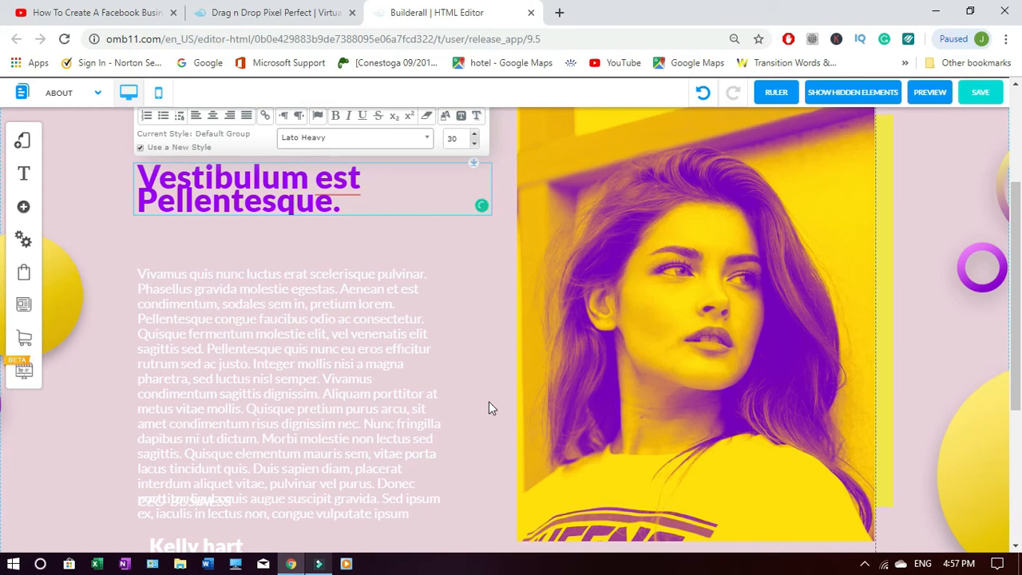
click(309, 312)
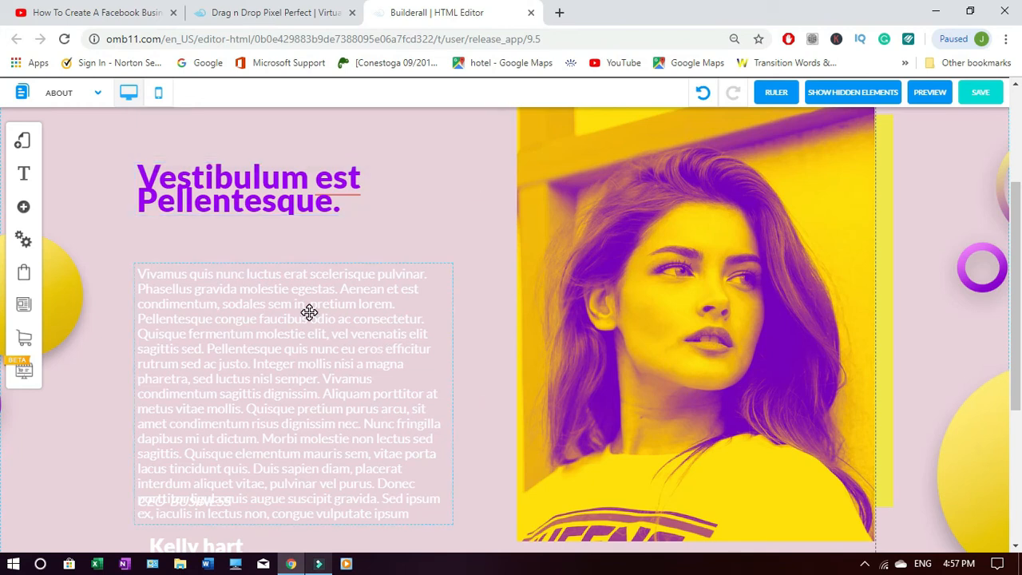
- Make the body paragraph text purple
click(309, 312)
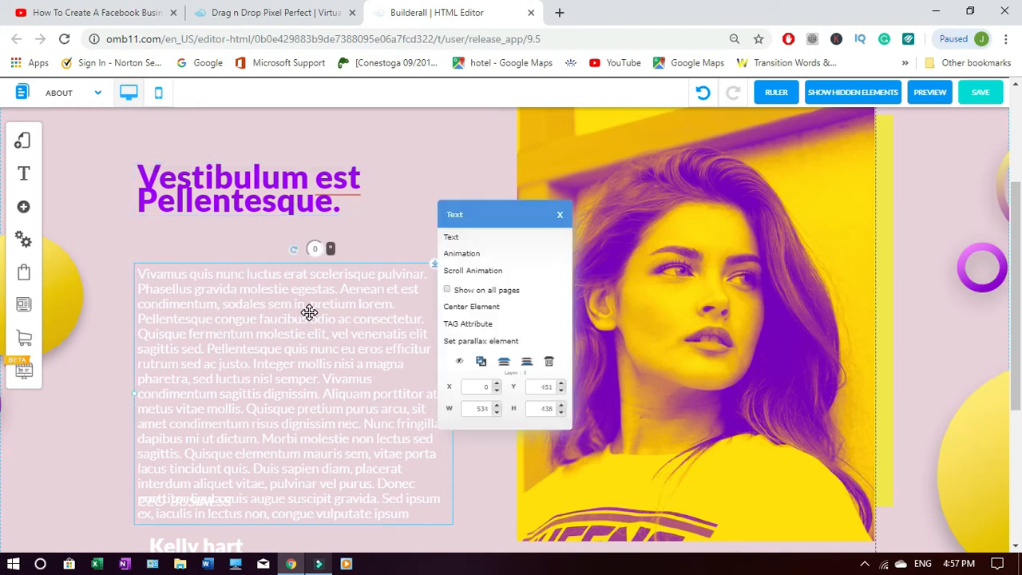
click(492, 241)
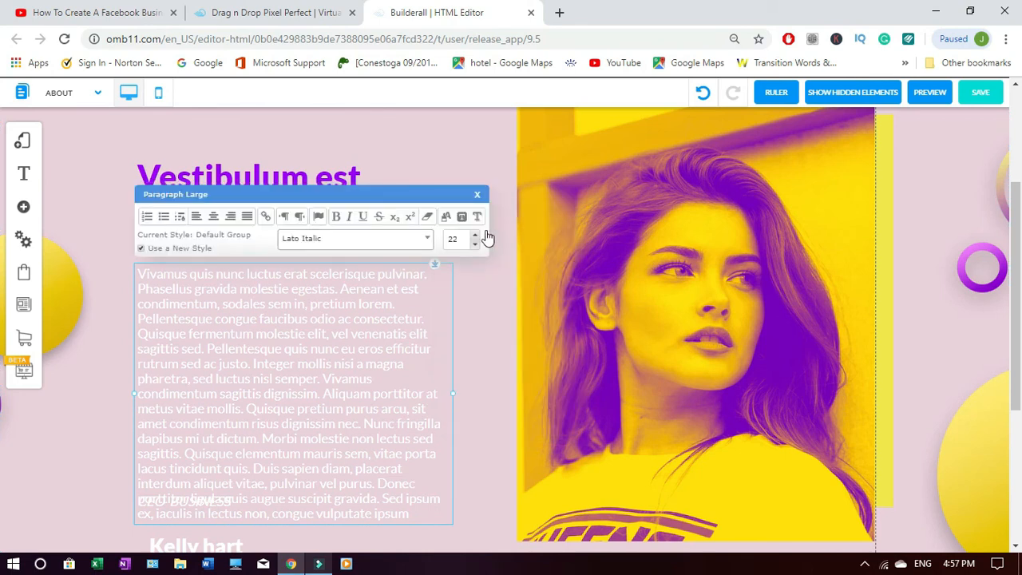
click(448, 217)
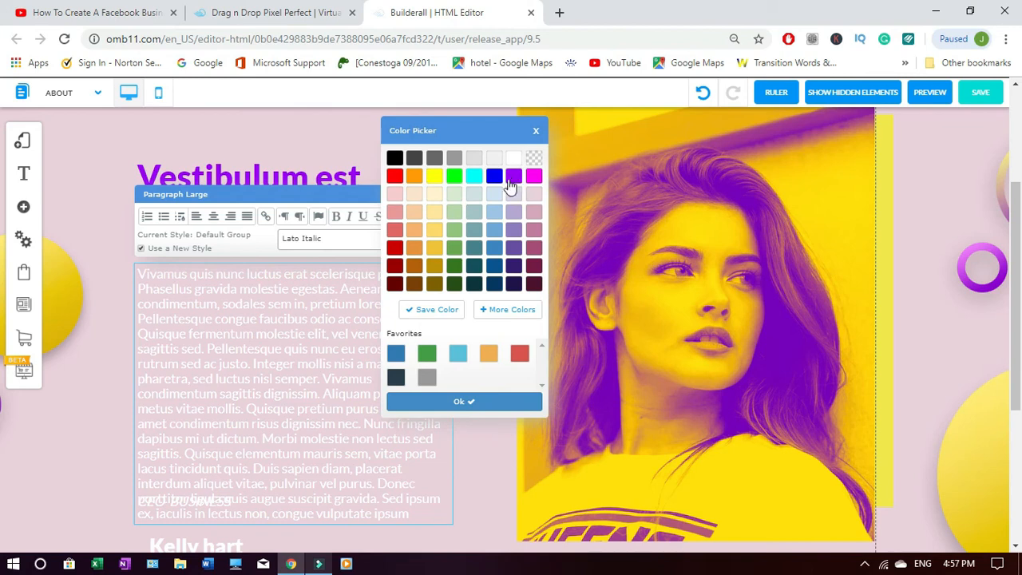
click(513, 179)
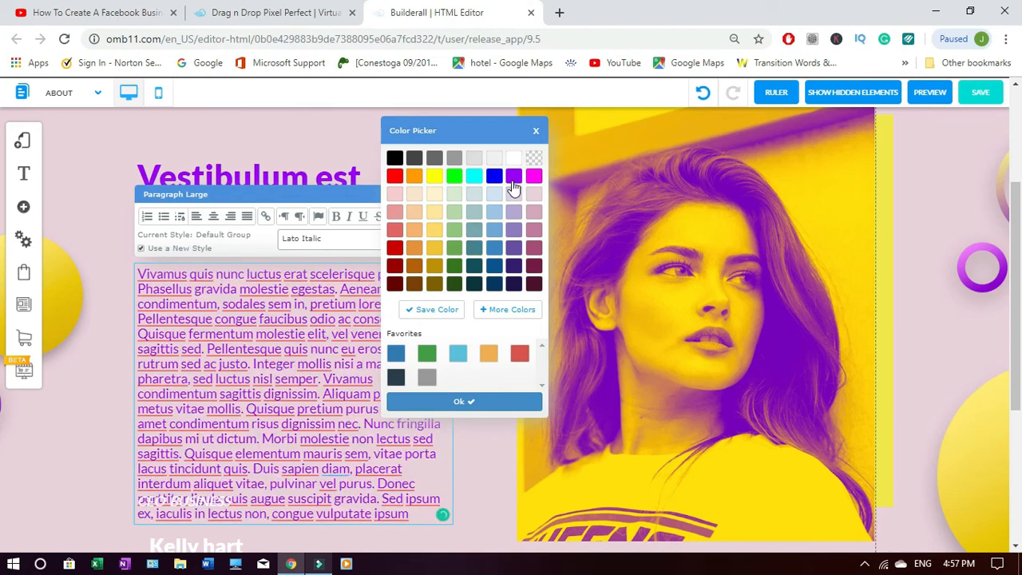
click(501, 402)
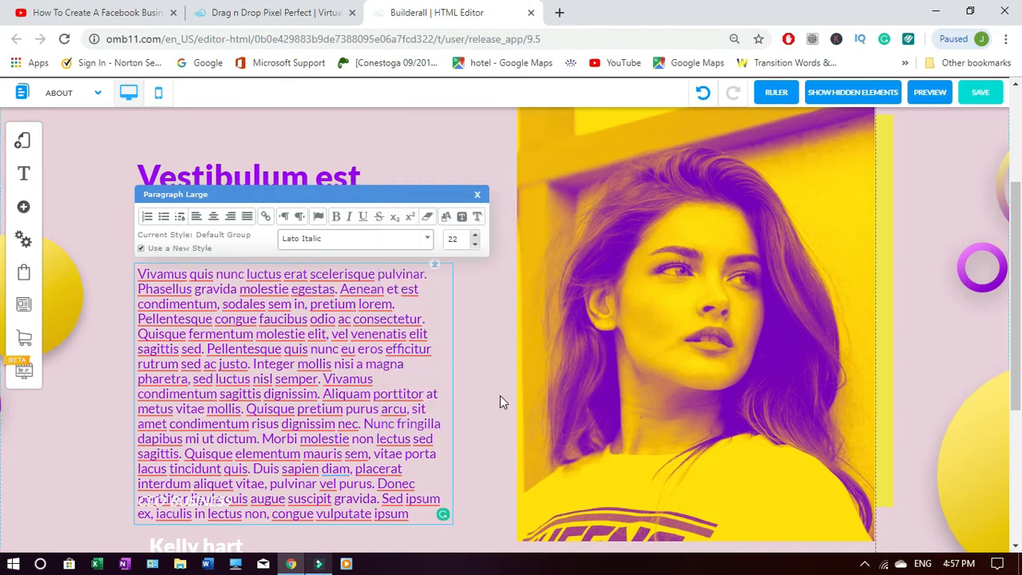
click(477, 196)
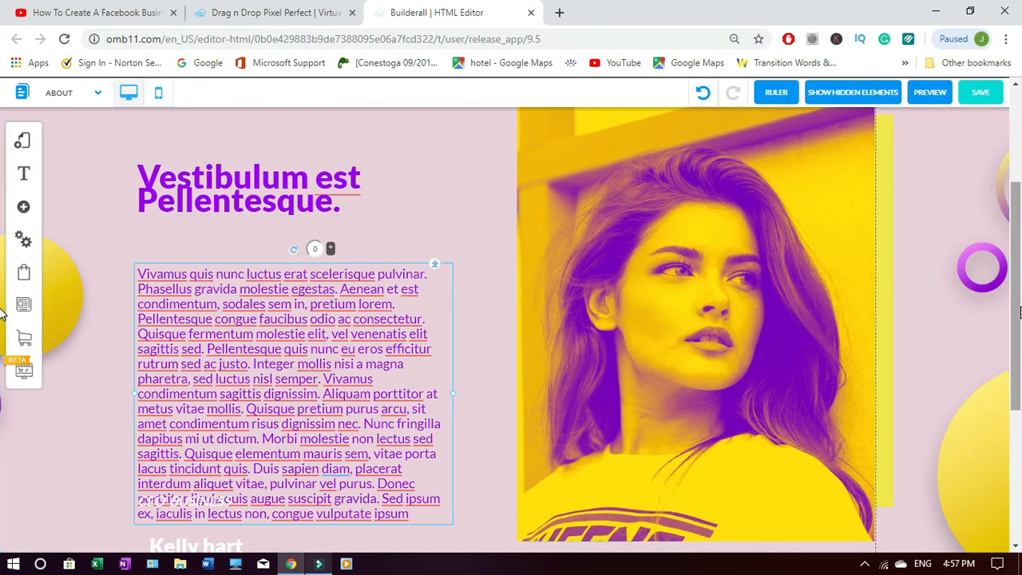
- Make the author's name text magenta
drag(1020, 312, 1012, 354)
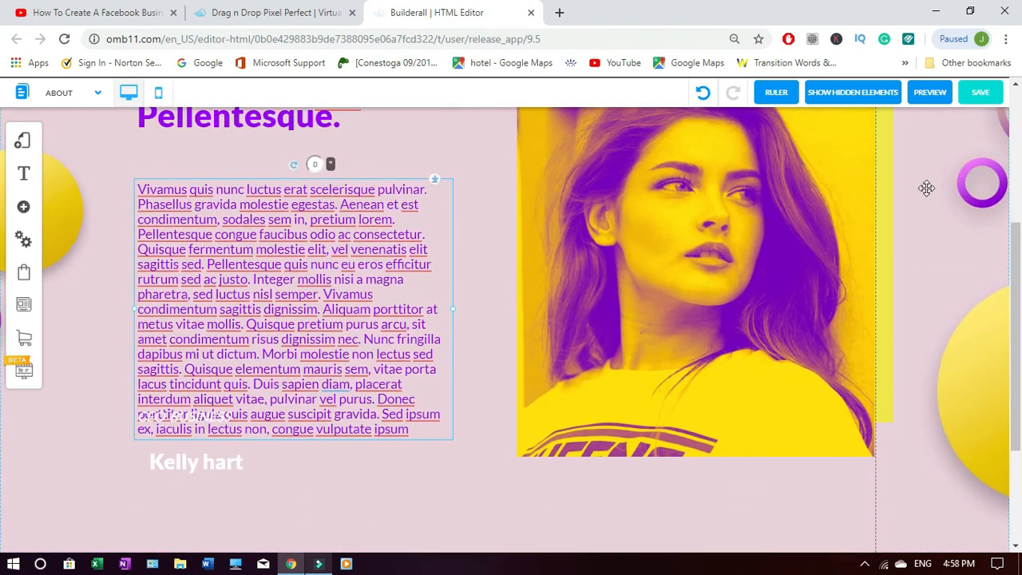
click(207, 463)
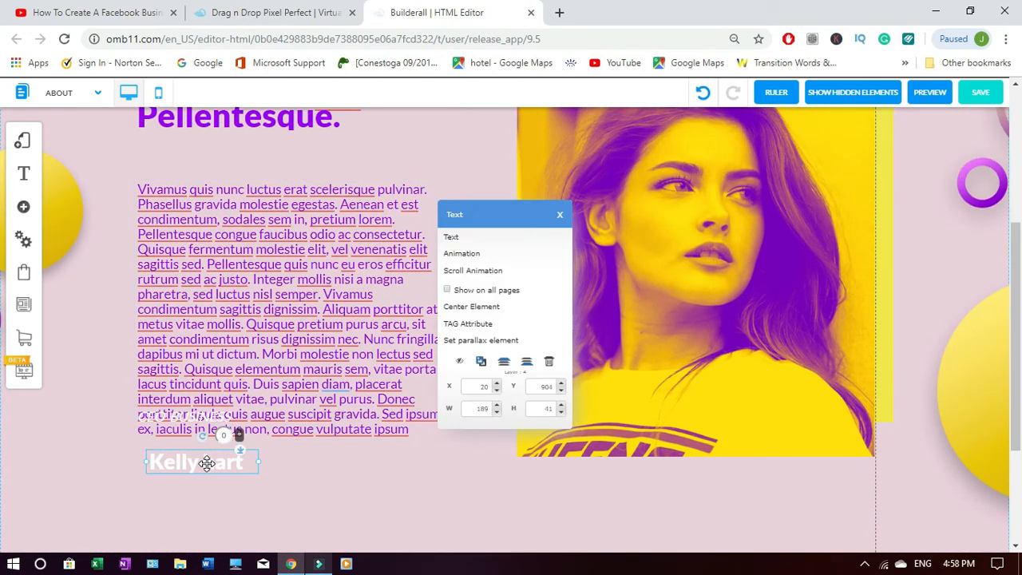
click(452, 239)
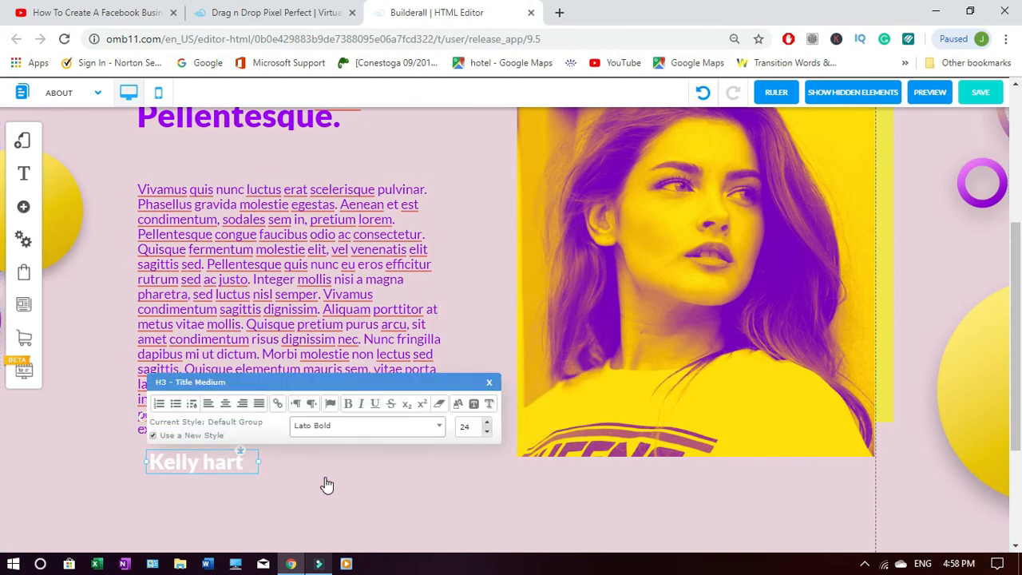
click(458, 405)
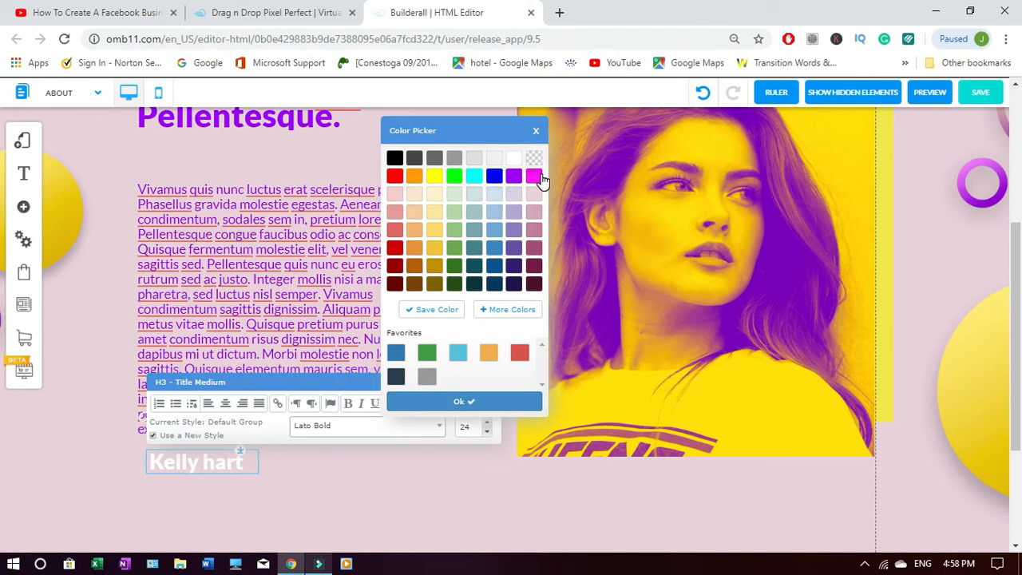
click(534, 177)
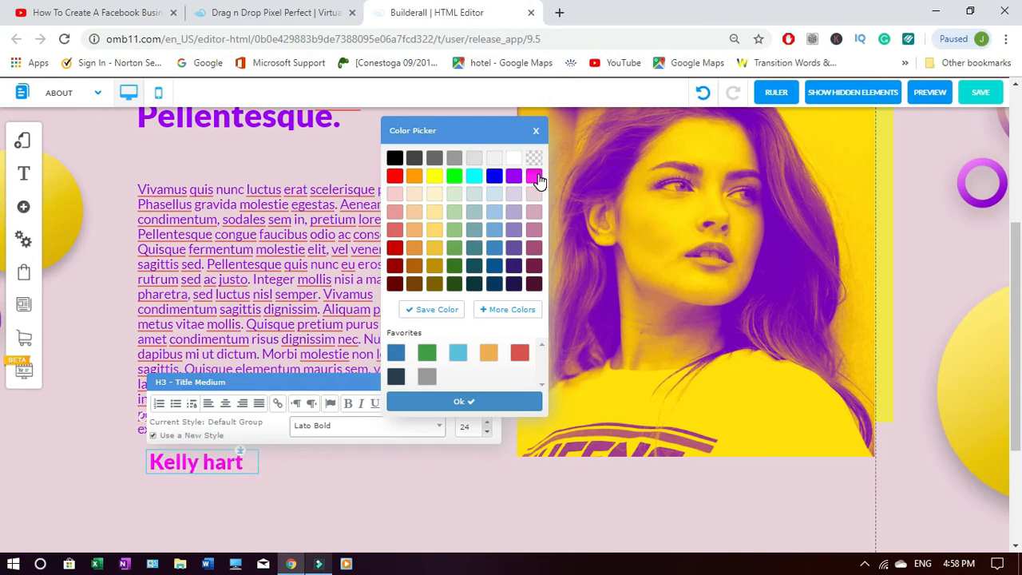
click(488, 405)
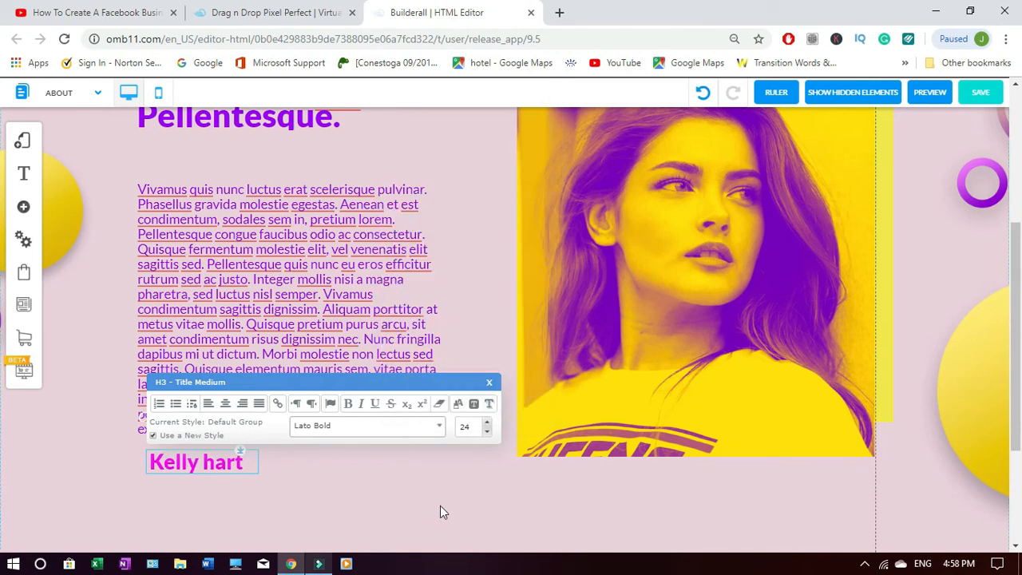
click(489, 382)
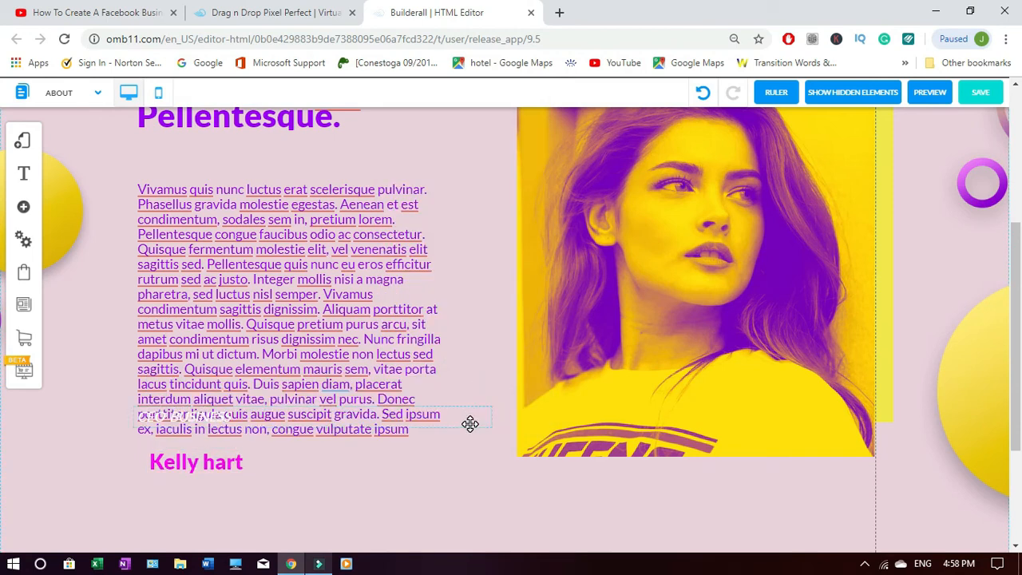
- Save the About page changes twice and dismiss the success alert
click(981, 93)
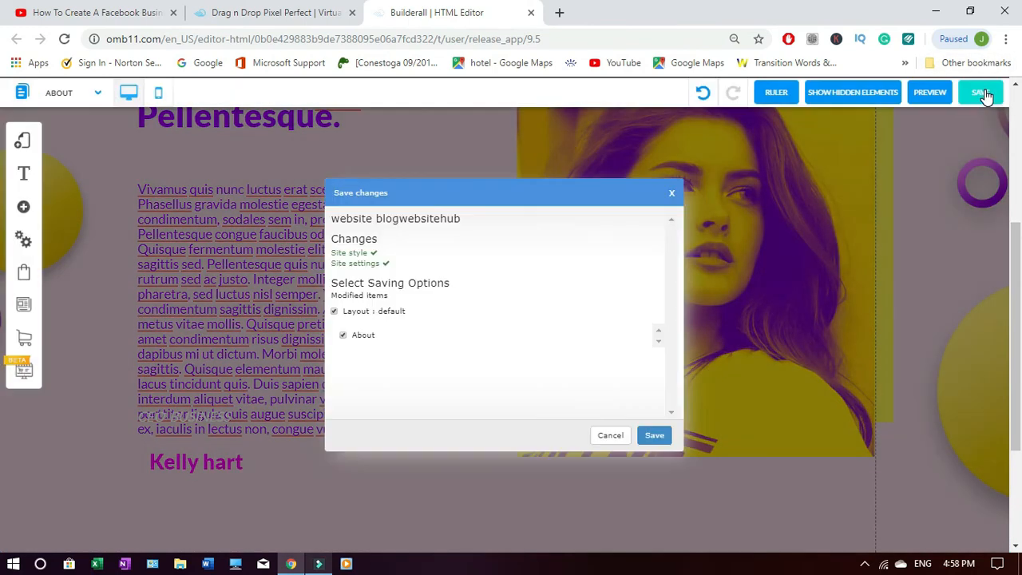
click(655, 436)
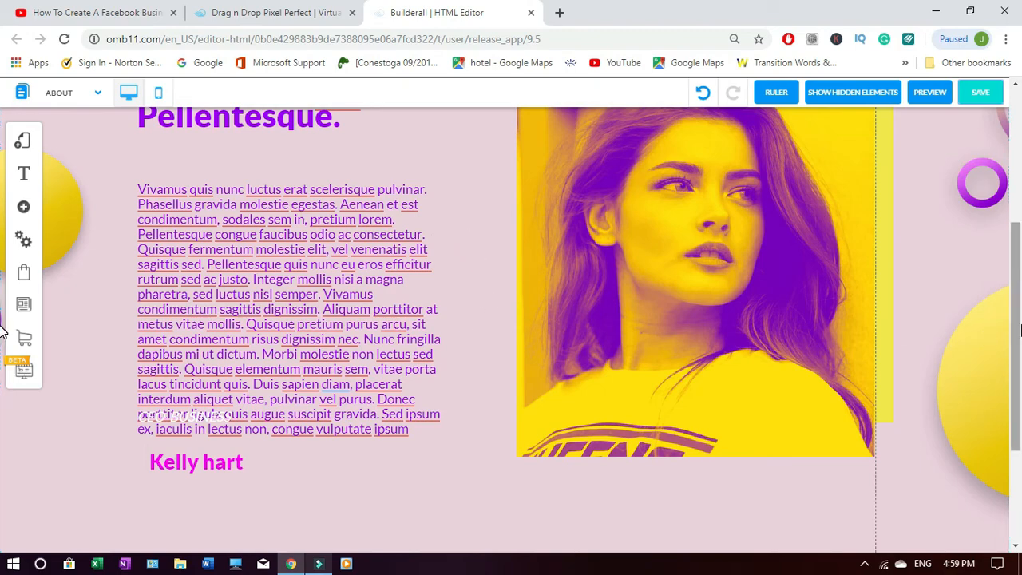
drag(1020, 332, 1007, 267)
click(979, 95)
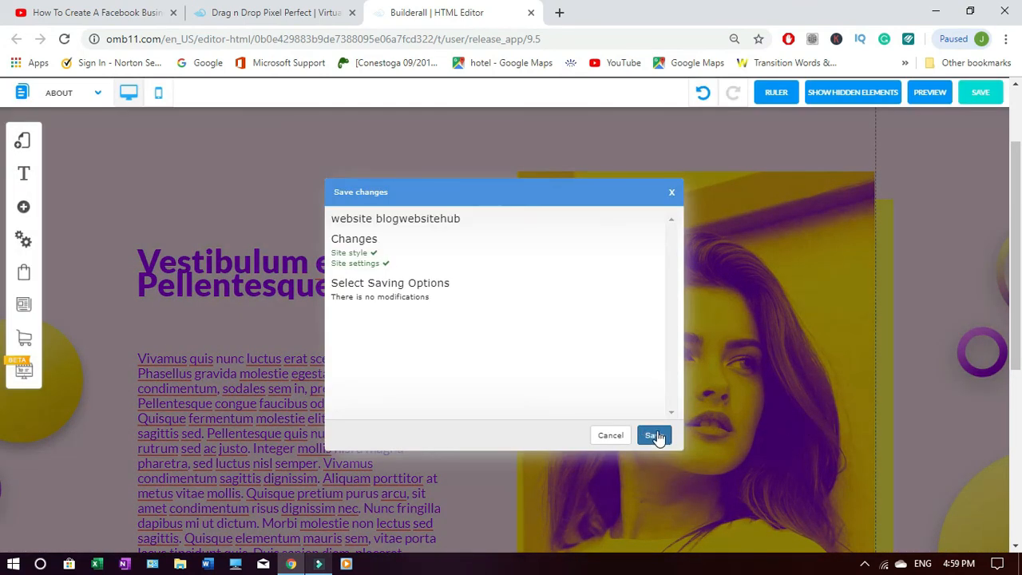
click(654, 435)
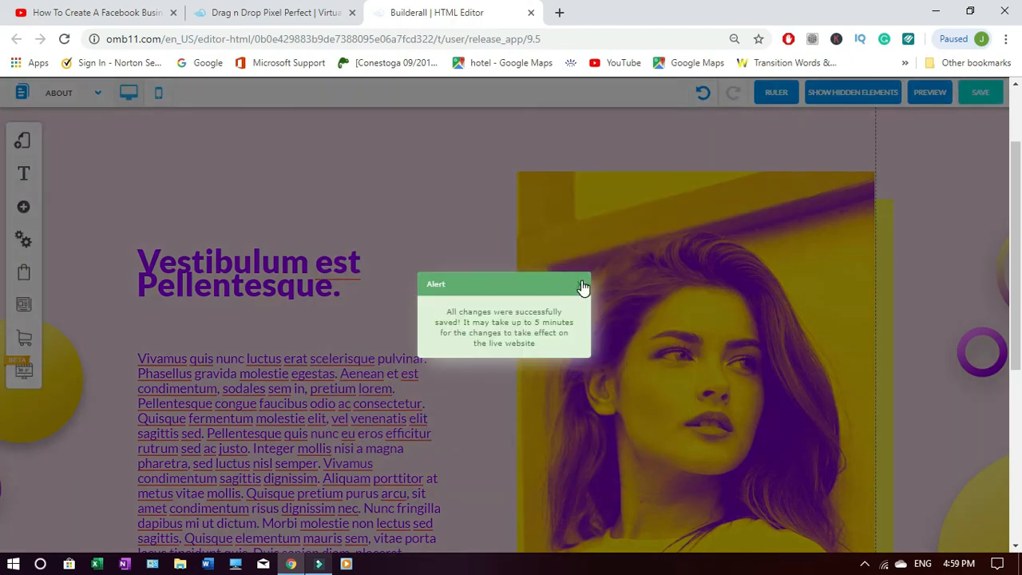
click(583, 285)
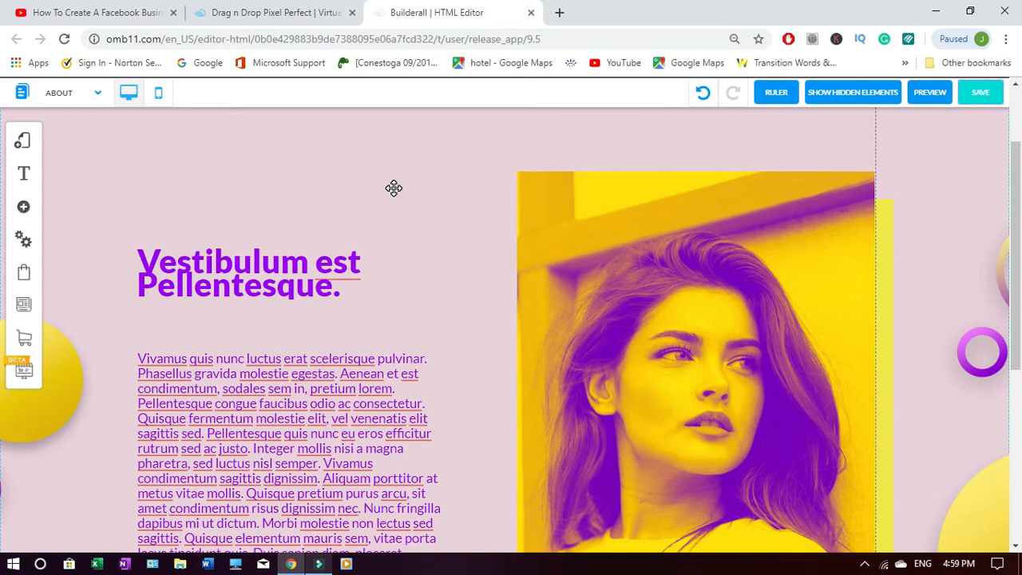
- Browse the site's page list and close it, staying on the About page
click(99, 94)
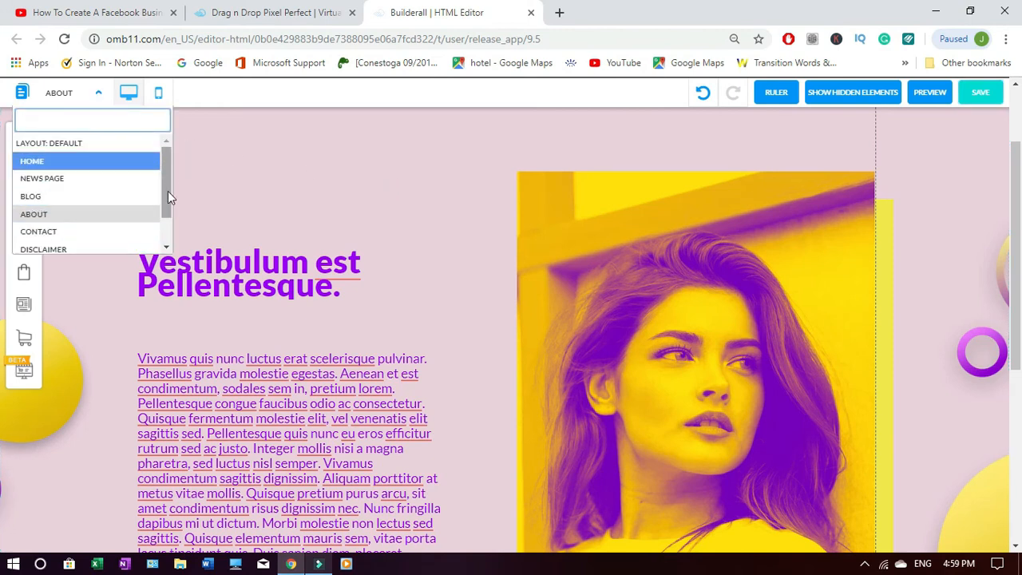
scroll(166, 227, down, 2)
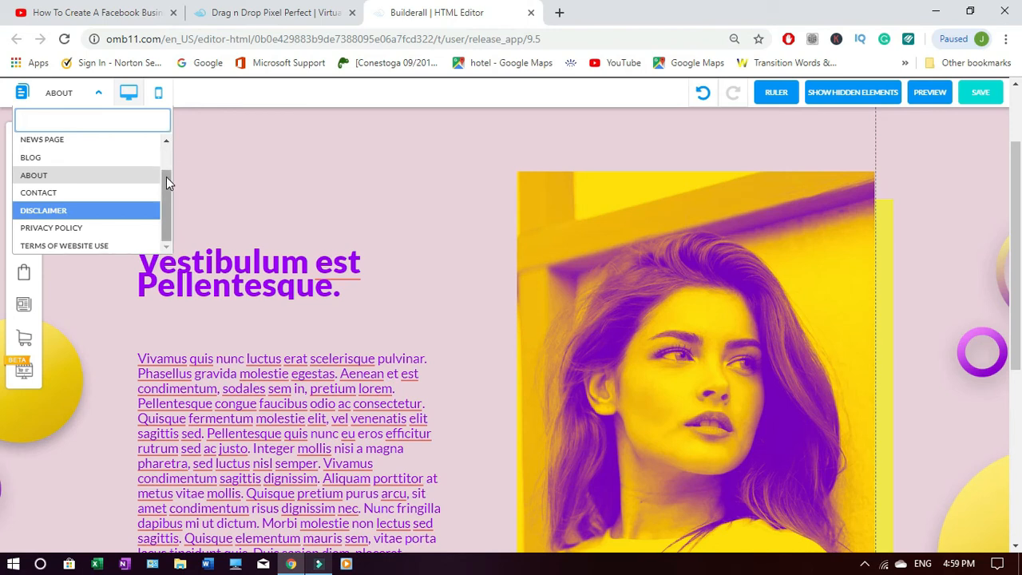
drag(167, 178, 164, 152)
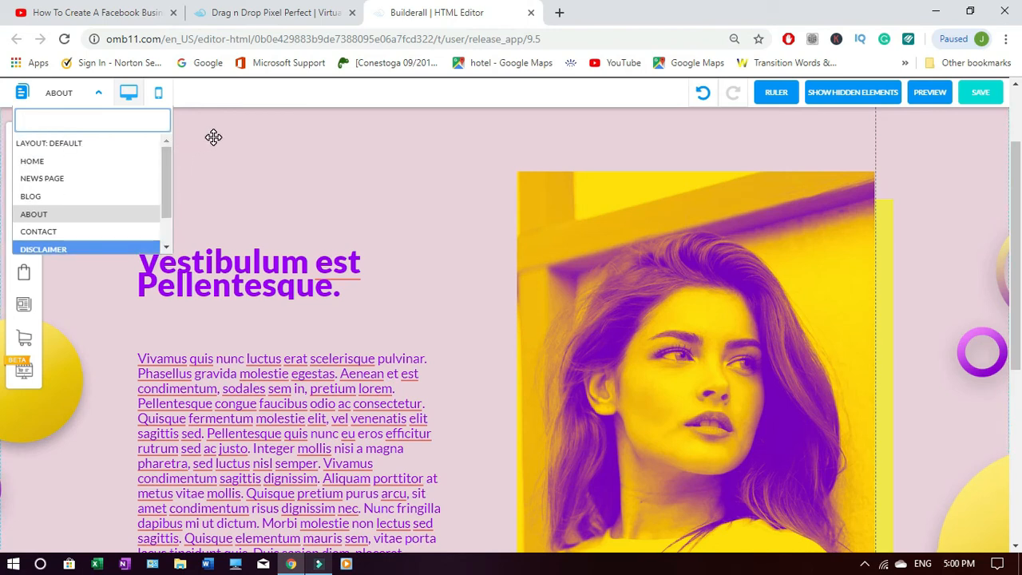
click(99, 94)
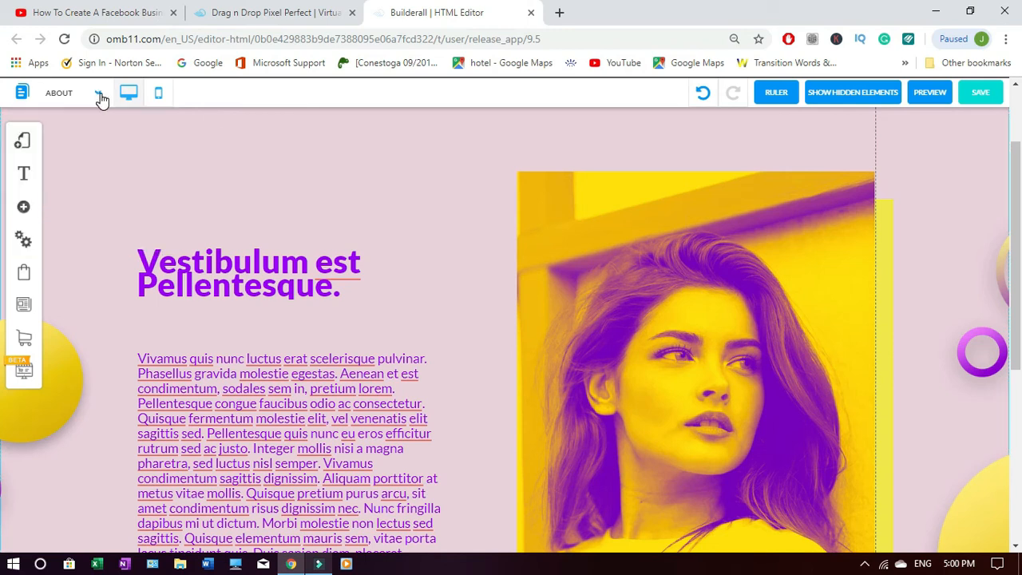
- Switch to the mobile view and apply Copy Desktop in the Adjust Content options
click(160, 93)
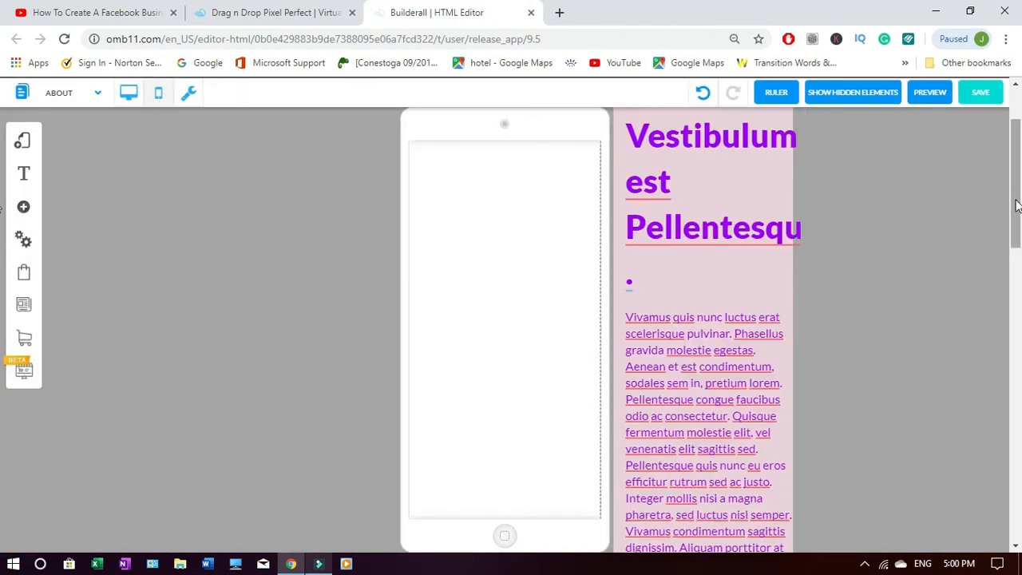
drag(1012, 134, 1011, 64)
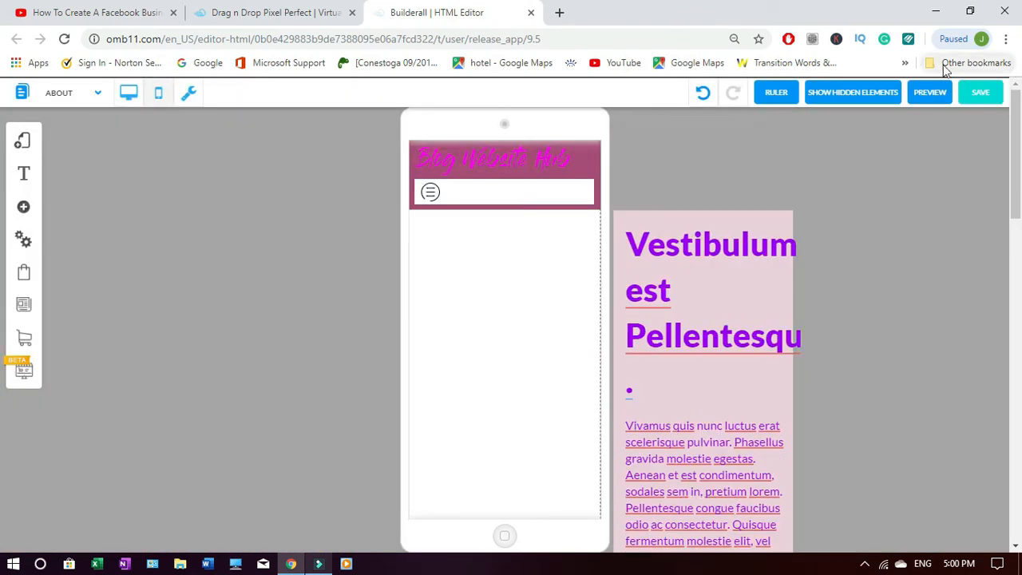
click(190, 95)
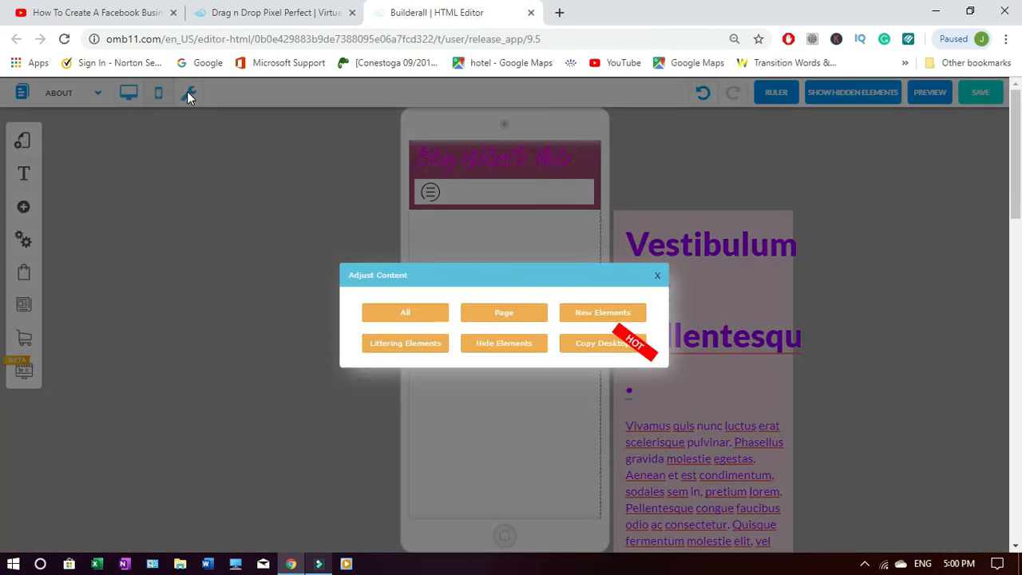
click(604, 345)
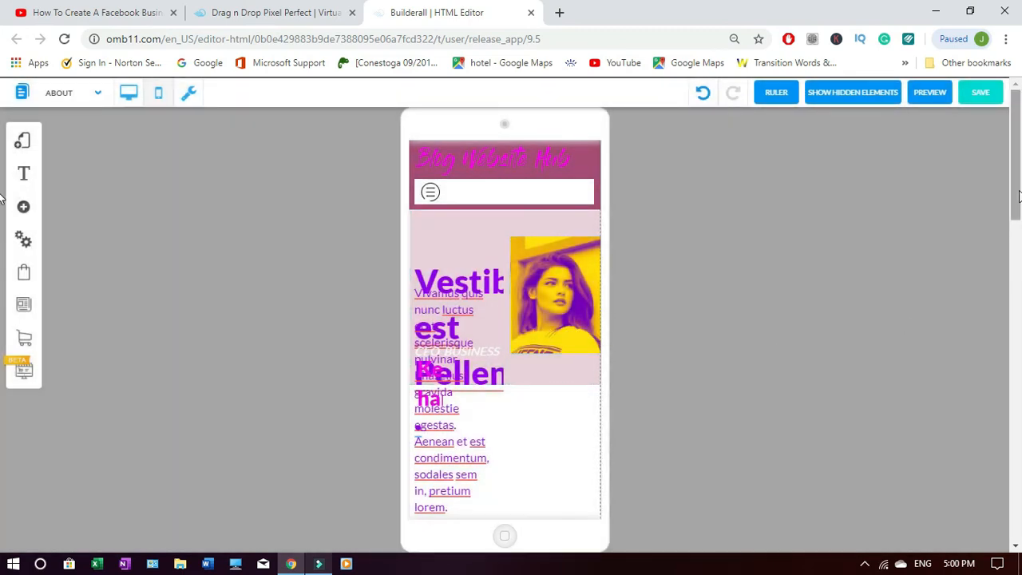
drag(1018, 195, 967, 199)
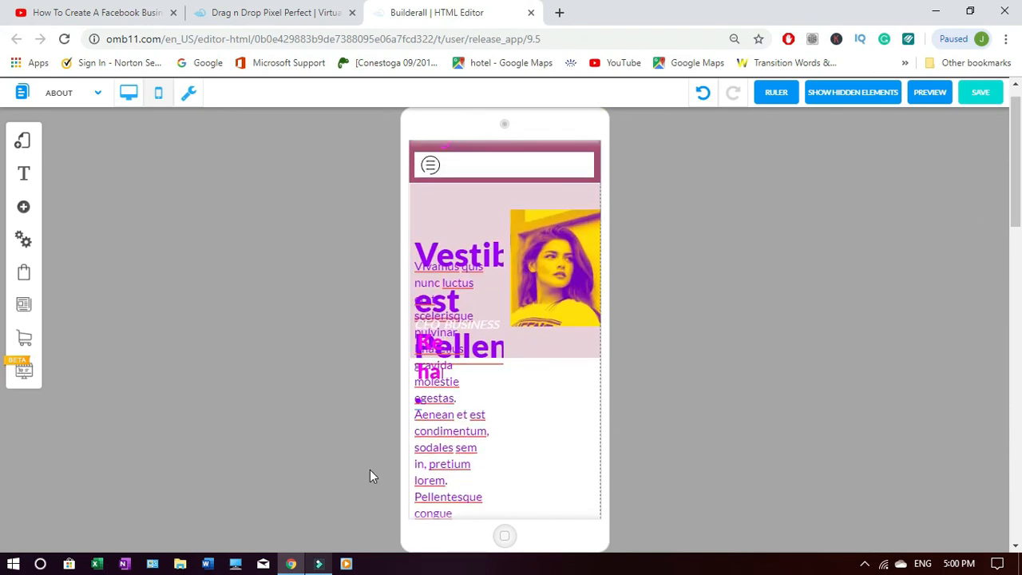
- Move the body text aside and the Vestibulum heading down into the lower section
drag(466, 447, 742, 487)
drag(458, 289, 485, 437)
scroll(2, 211, down, 1)
drag(1021, 211, 1021, 217)
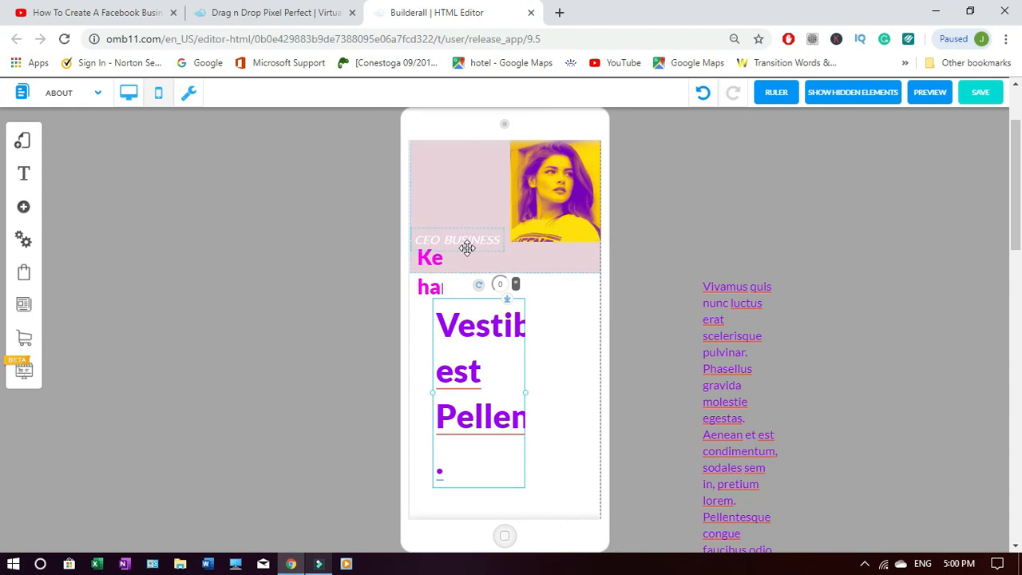
- Position CEO BUSINESS and the name heading up beside the portrait photo
drag(465, 243, 468, 162)
drag(424, 274, 492, 204)
click(783, 187)
scroll(488, 320, up, 1)
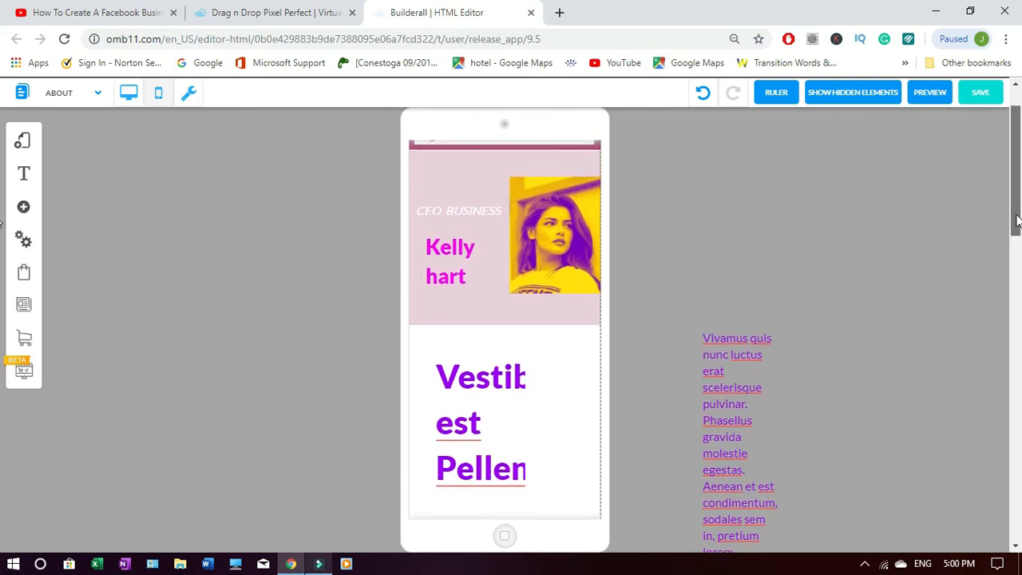
drag(473, 247, 473, 240)
drag(452, 281, 520, 276)
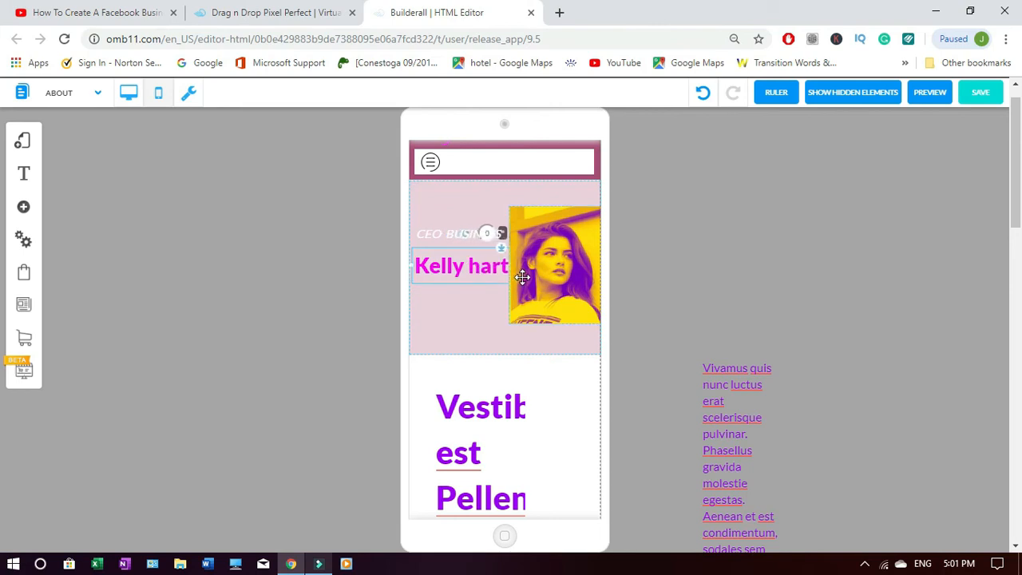
click(710, 252)
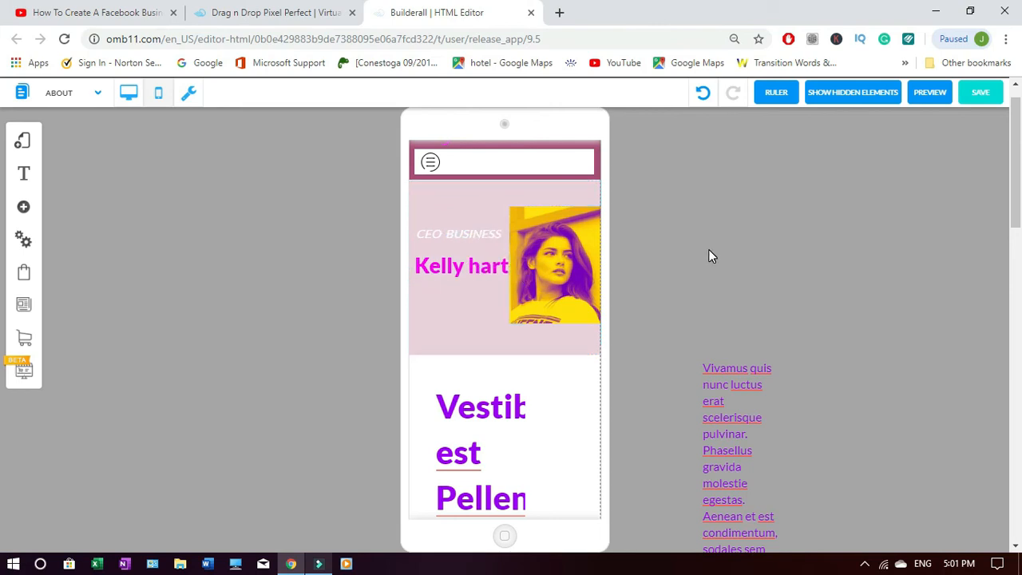
- Reposition the Vestibulum heading within its section on the mobile About page
drag(1020, 187, 1020, 233)
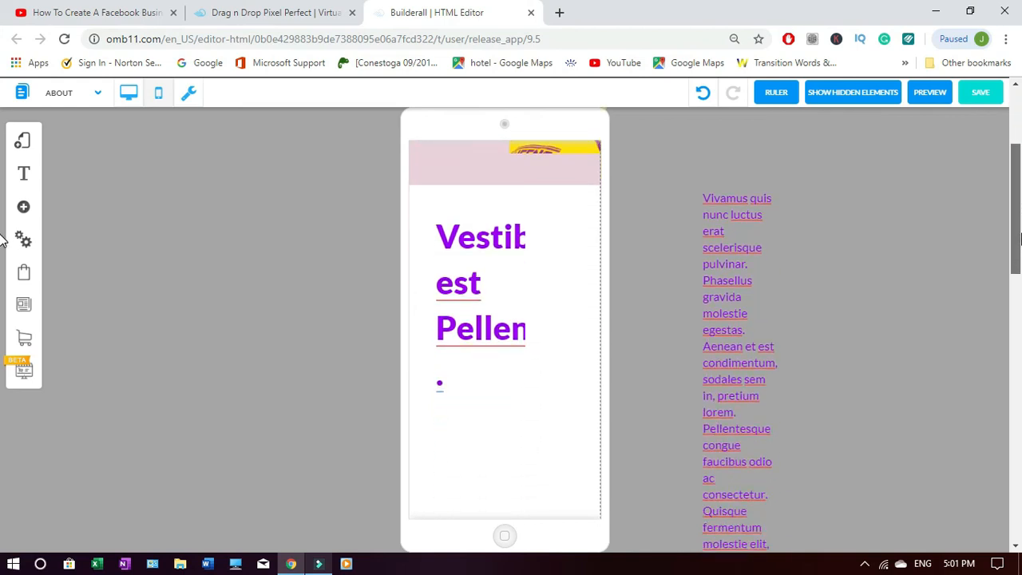
click(482, 265)
drag(527, 308, 512, 292)
drag(1021, 286, 1021, 489)
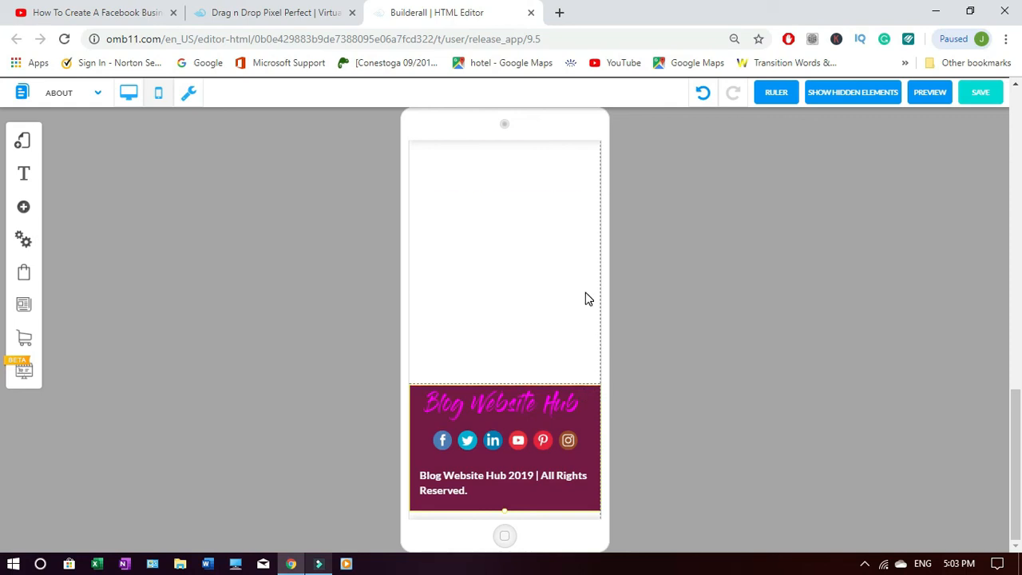
- Scroll back up to review the mobile layout and save the page
scroll(585, 299, up, 1)
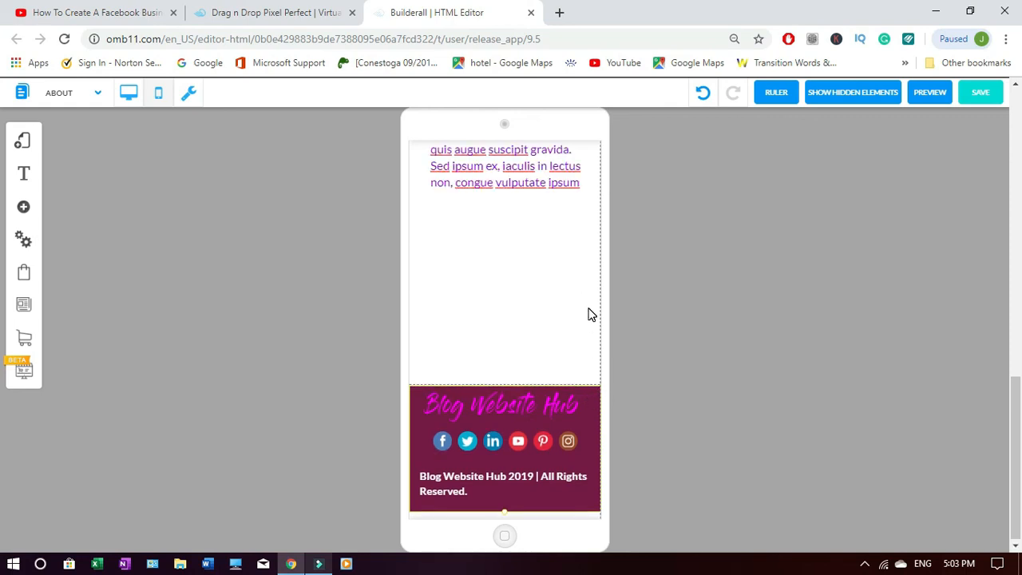
scroll(588, 315, up, 1)
drag(1017, 406, 989, 110)
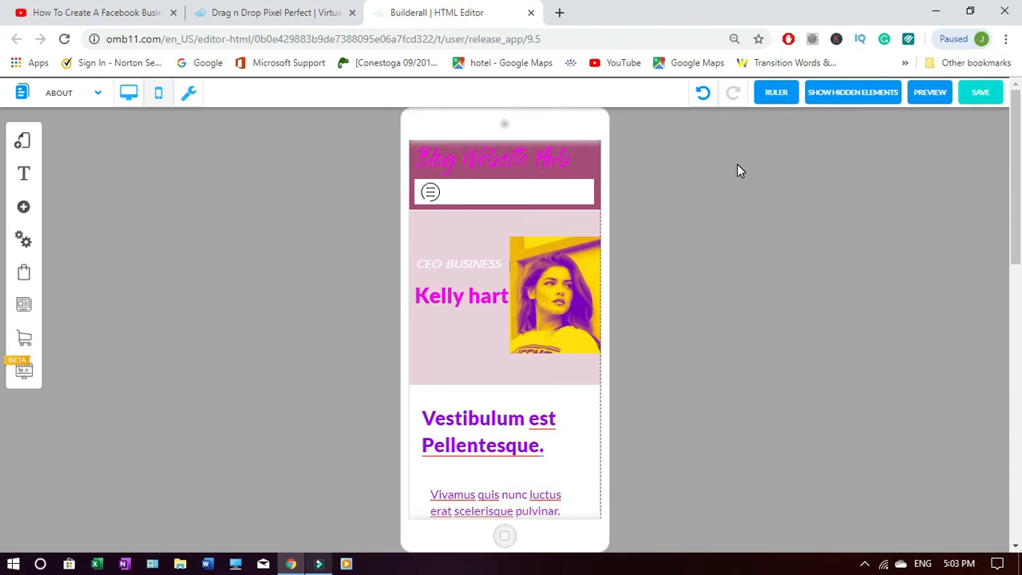
click(991, 94)
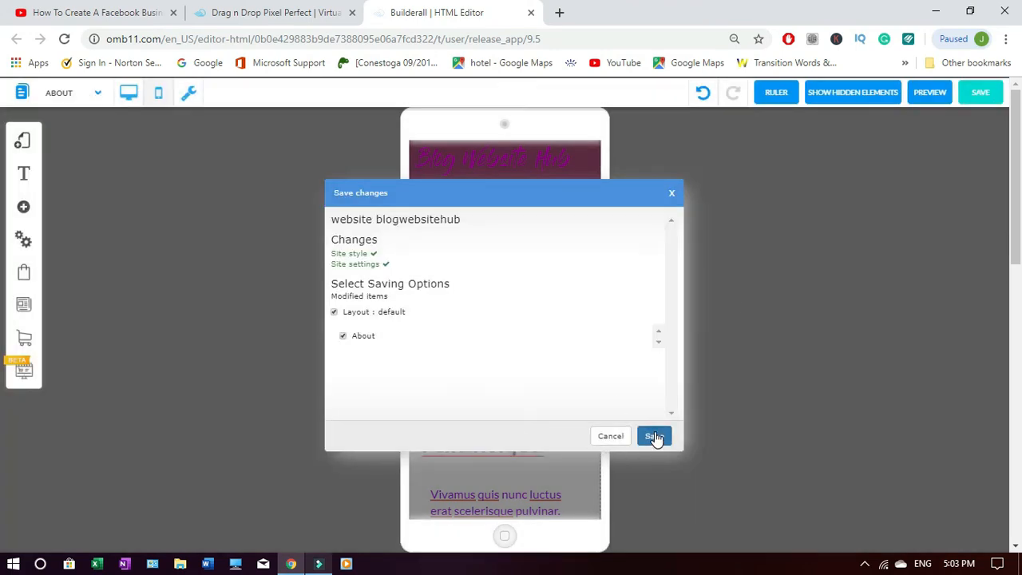
- Confirm saving the changes, then open the Blog Manager's All News list
click(654, 437)
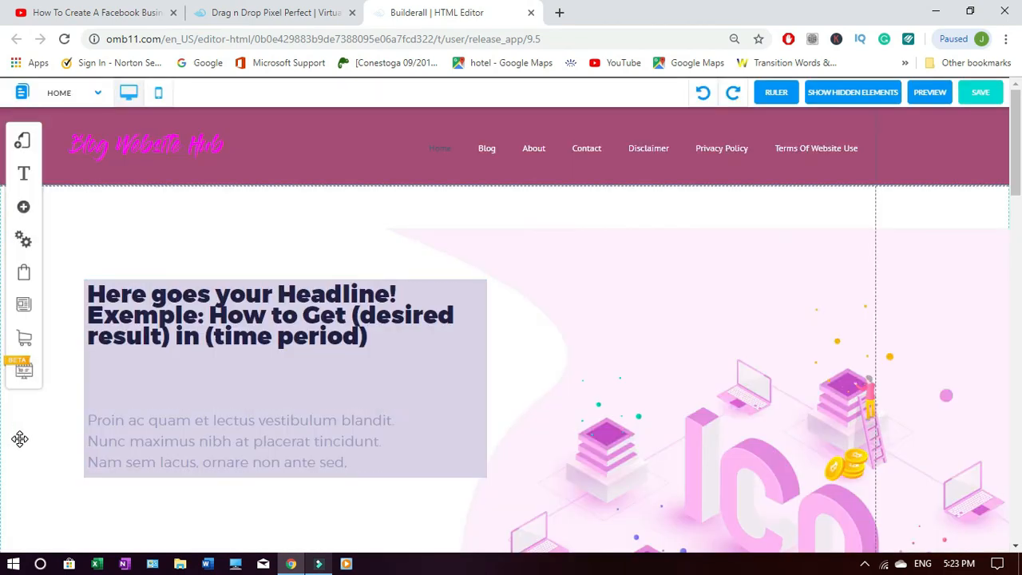
click(24, 312)
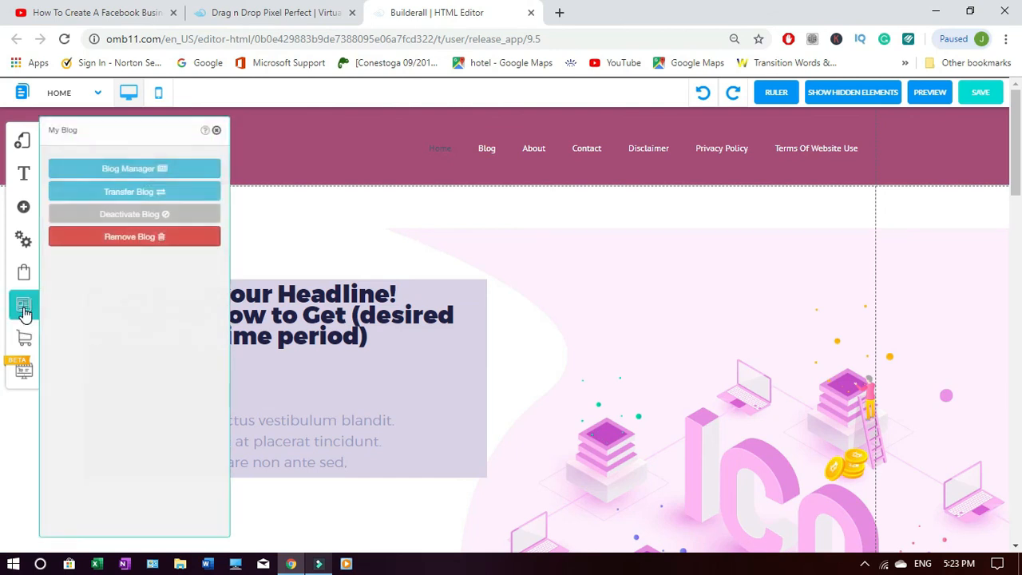
click(156, 168)
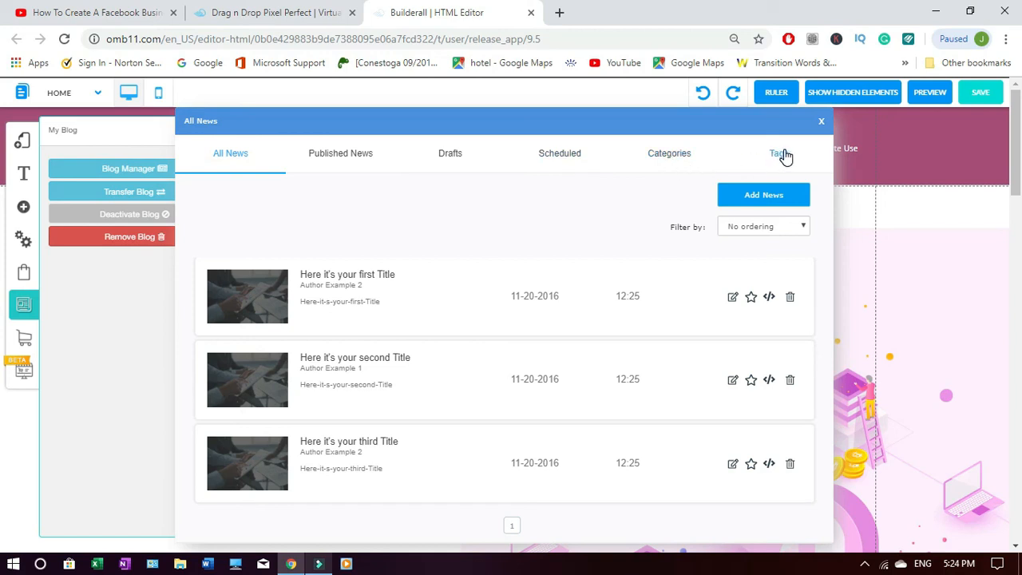
- Start a new post titled 'How to blog and make money'
click(769, 199)
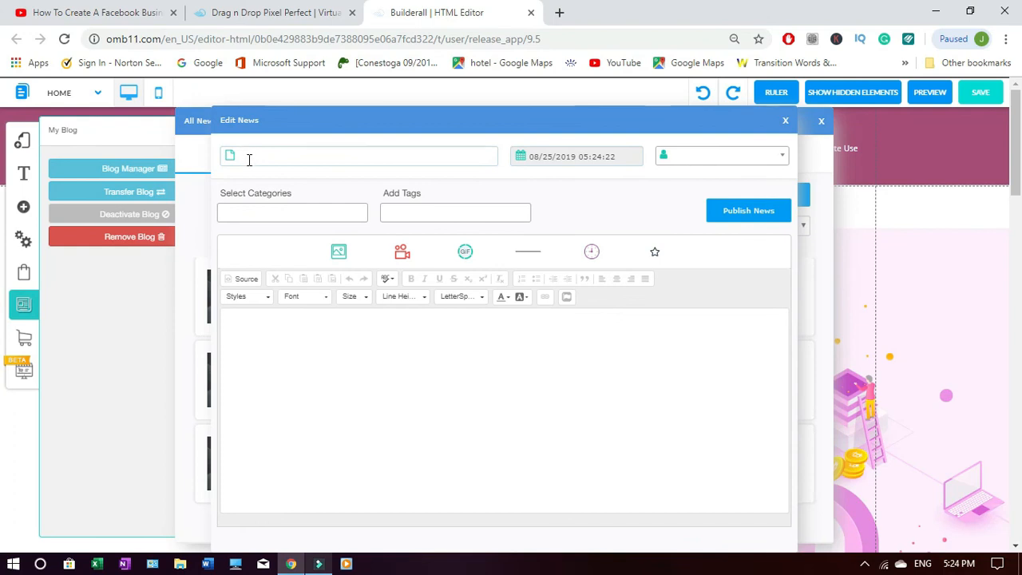
click(283, 158)
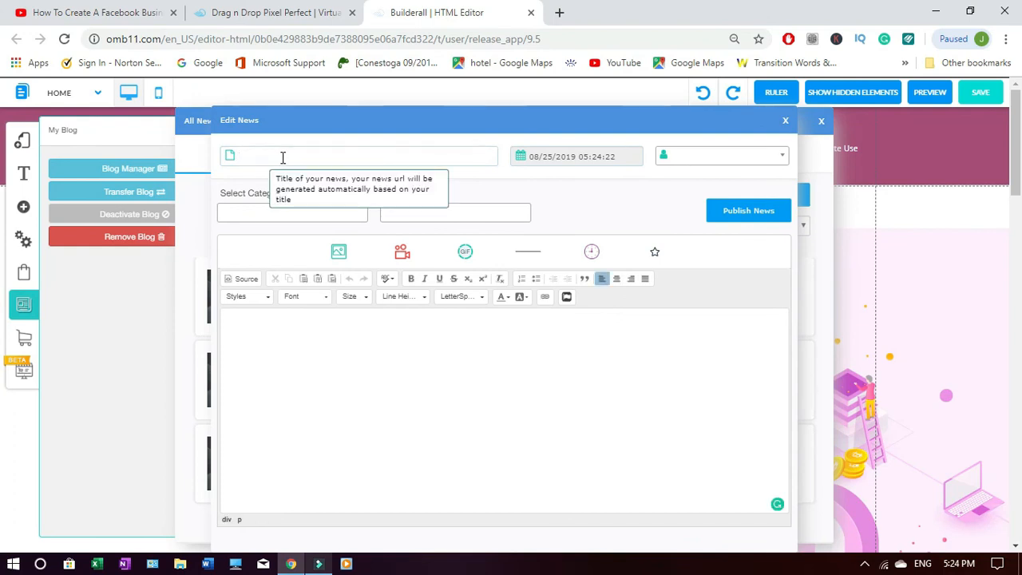
text(How to blog and m)
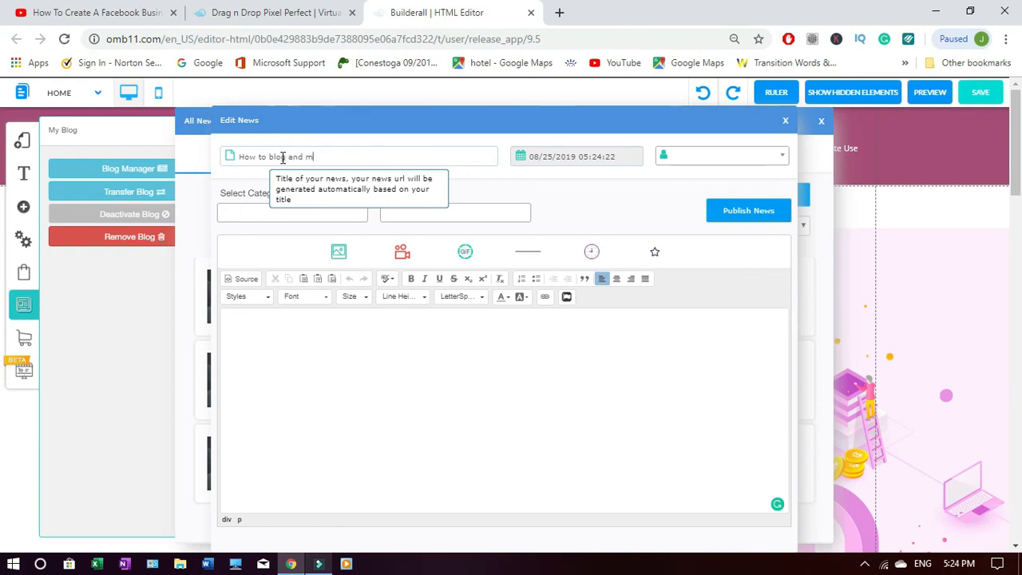
text(ake money)
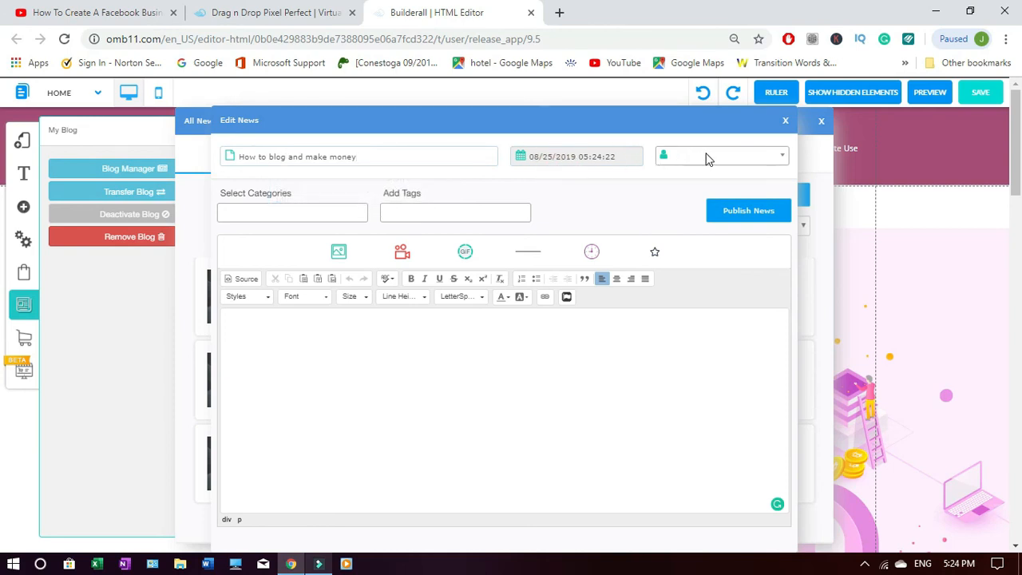
- Search the author list by name and assign the matching author to the post
mouse_move(704, 163)
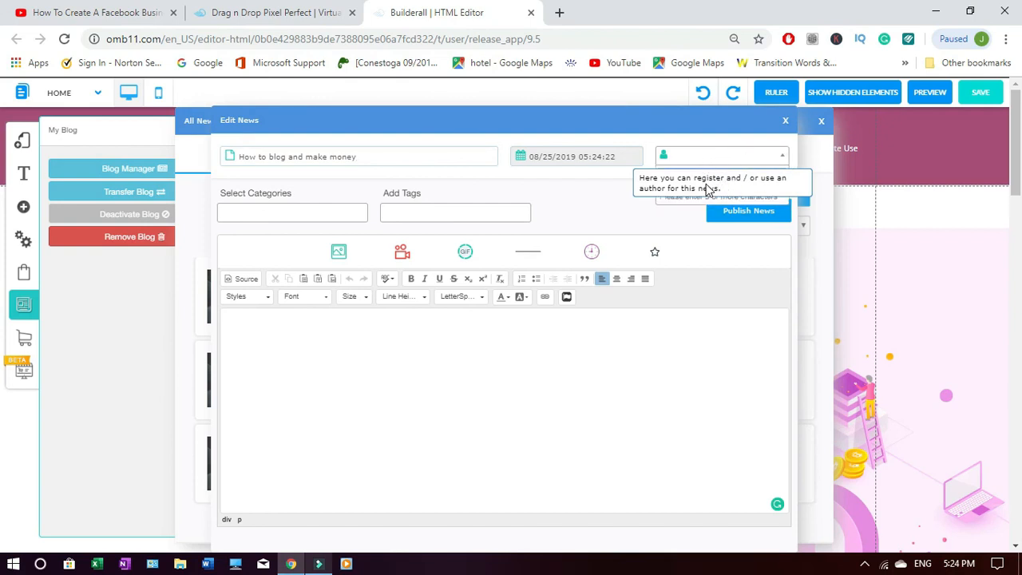
click(705, 160)
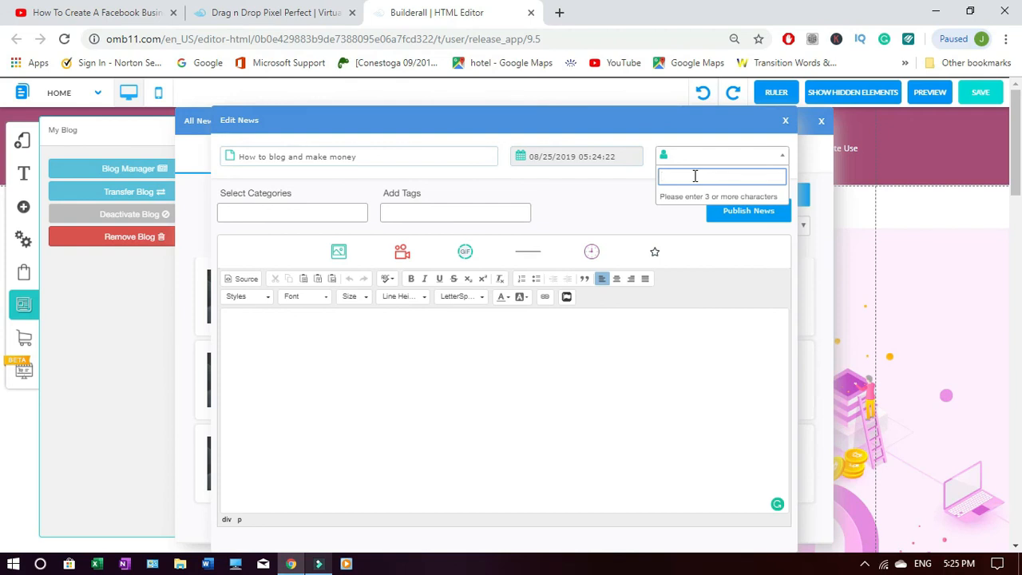
text(sally)
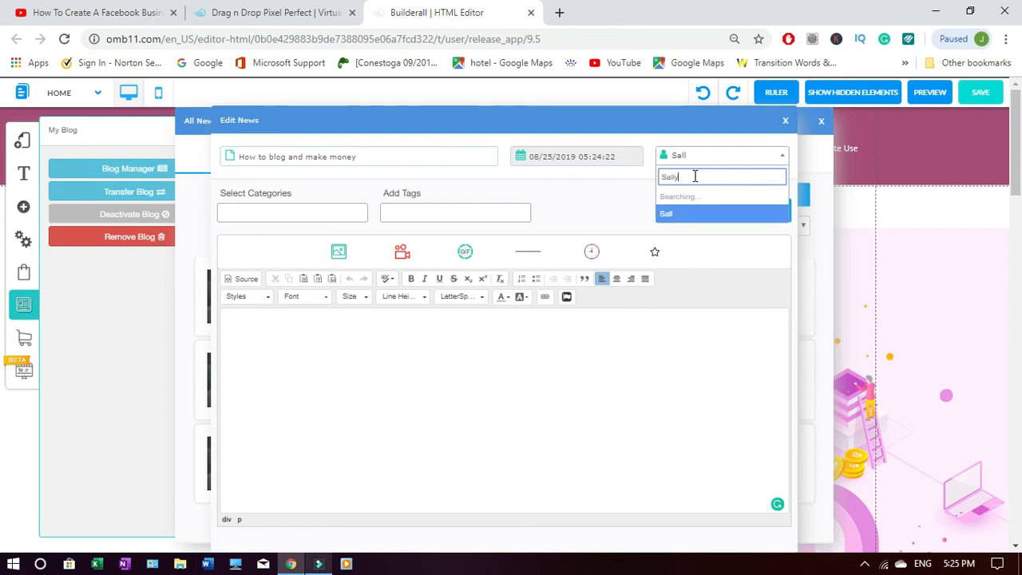
text( Smith)
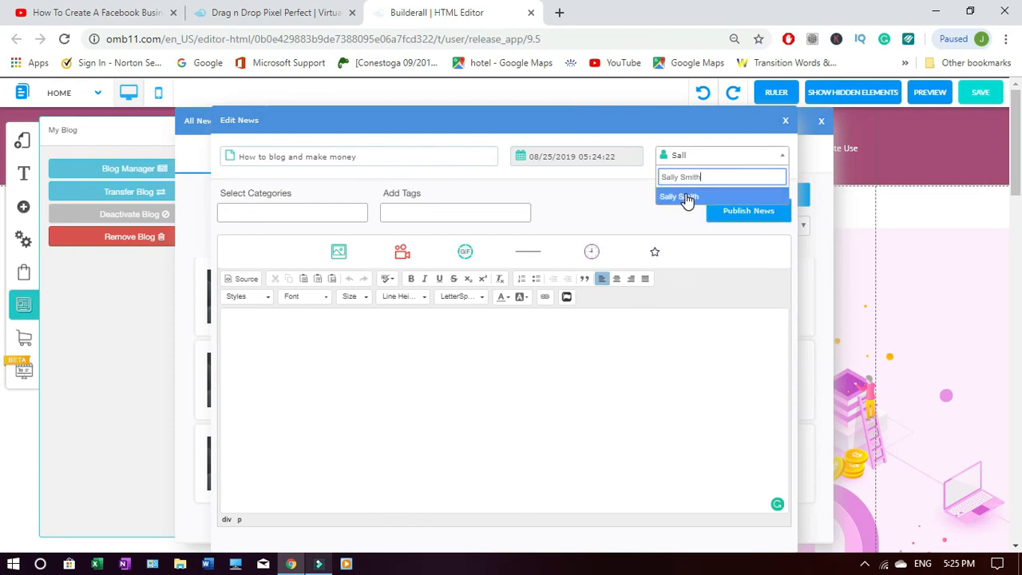
click(687, 200)
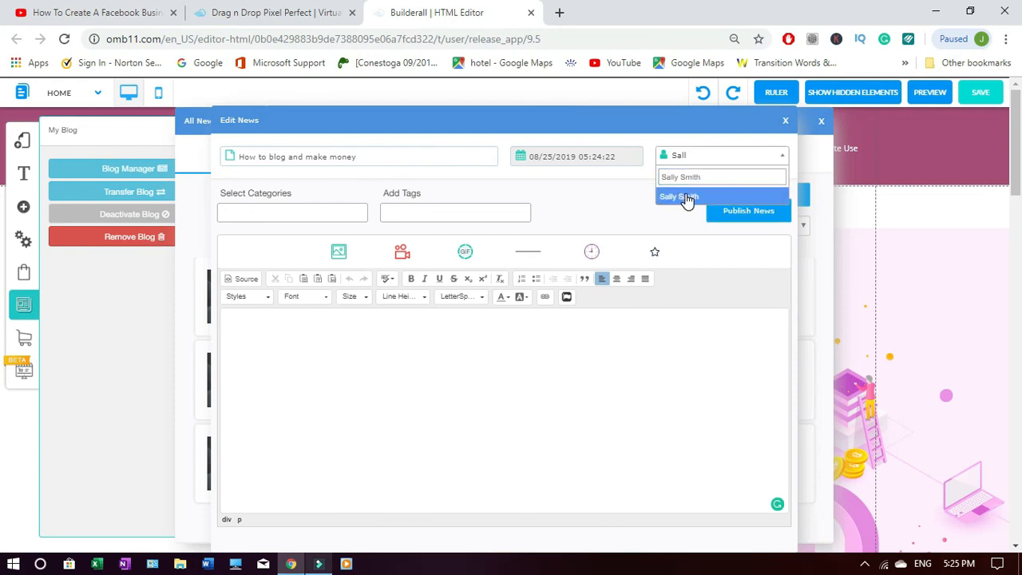
click(687, 199)
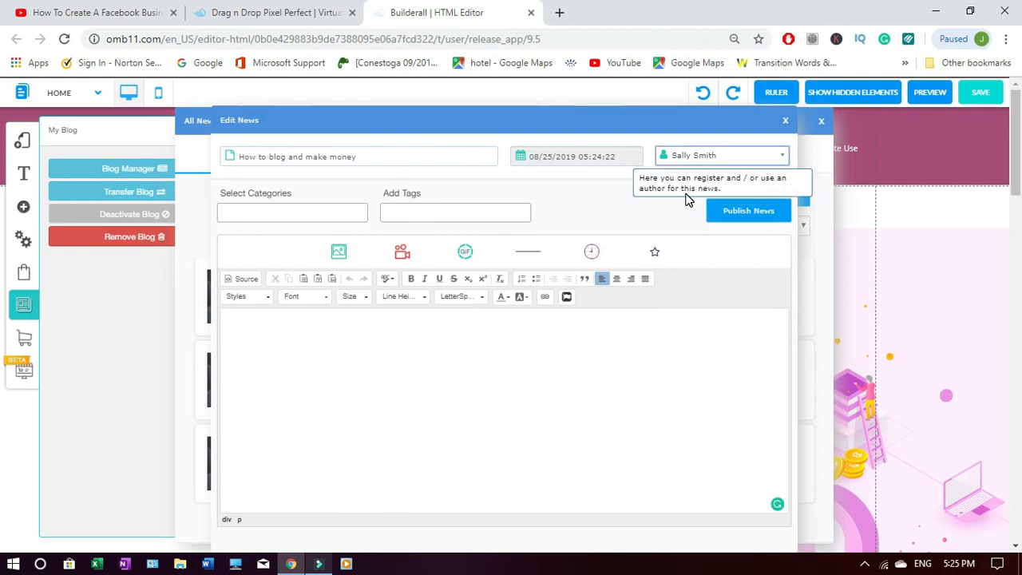
- File the post under the Blogging category
click(312, 213)
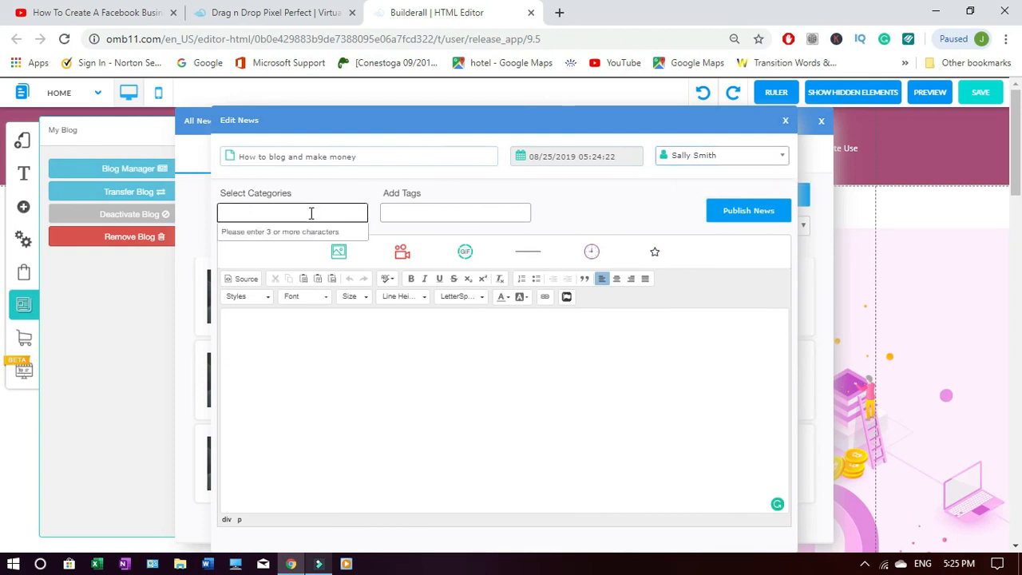
text(B)
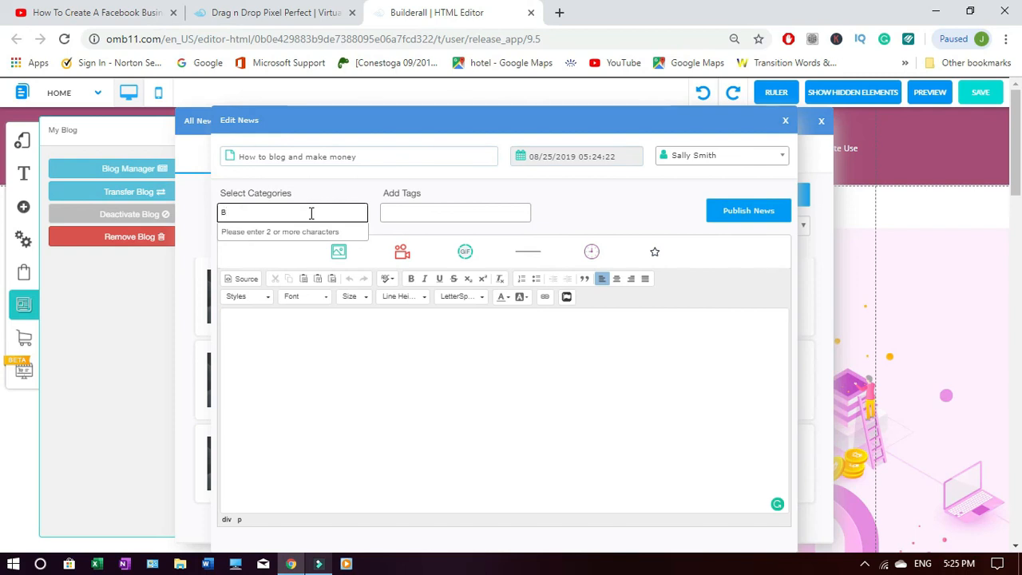
text(logging)
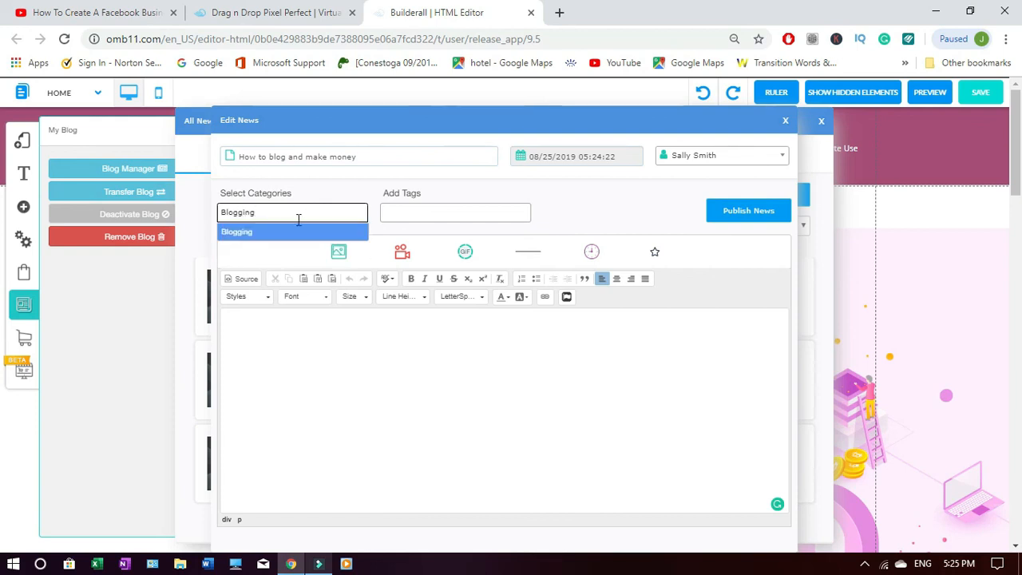
click(277, 236)
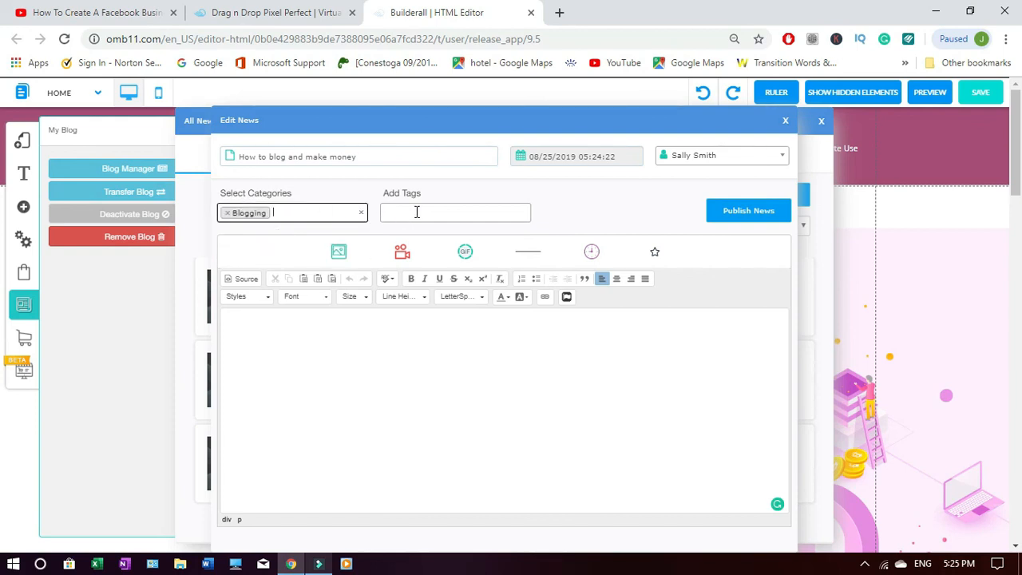
- Tag the post blog, blogging and how to make money online
click(416, 212)
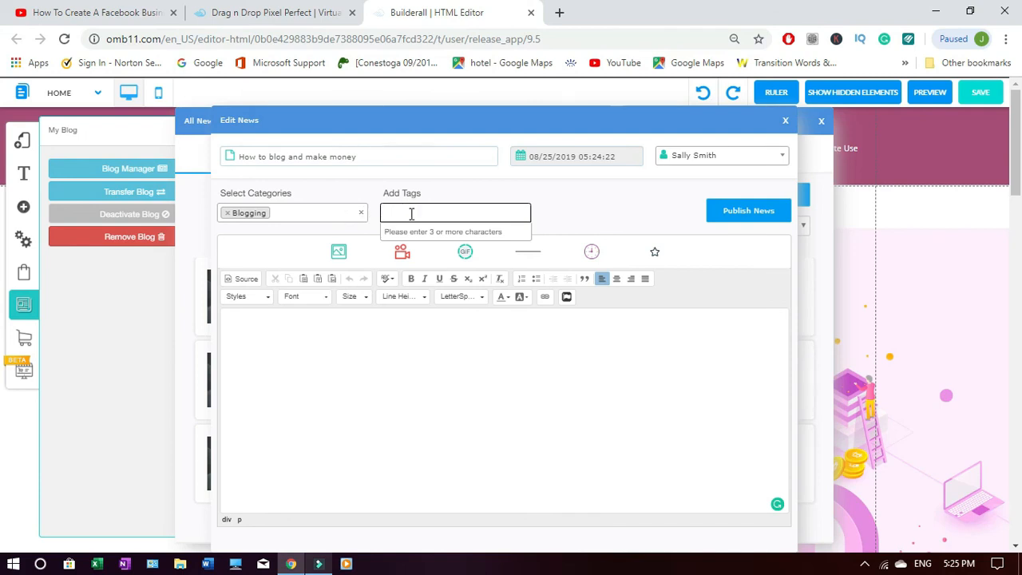
text(blog)
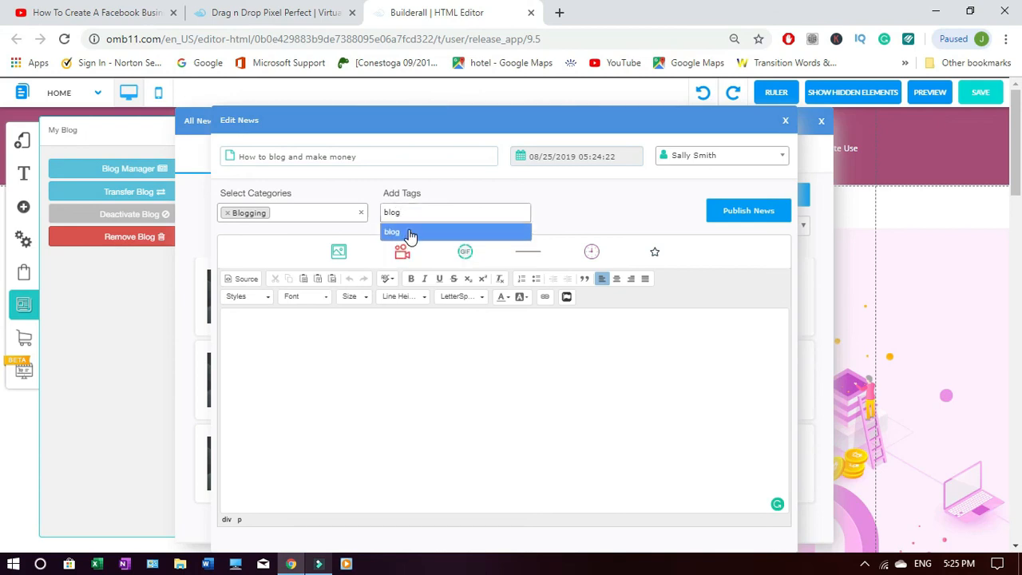
click(409, 237)
text(b)
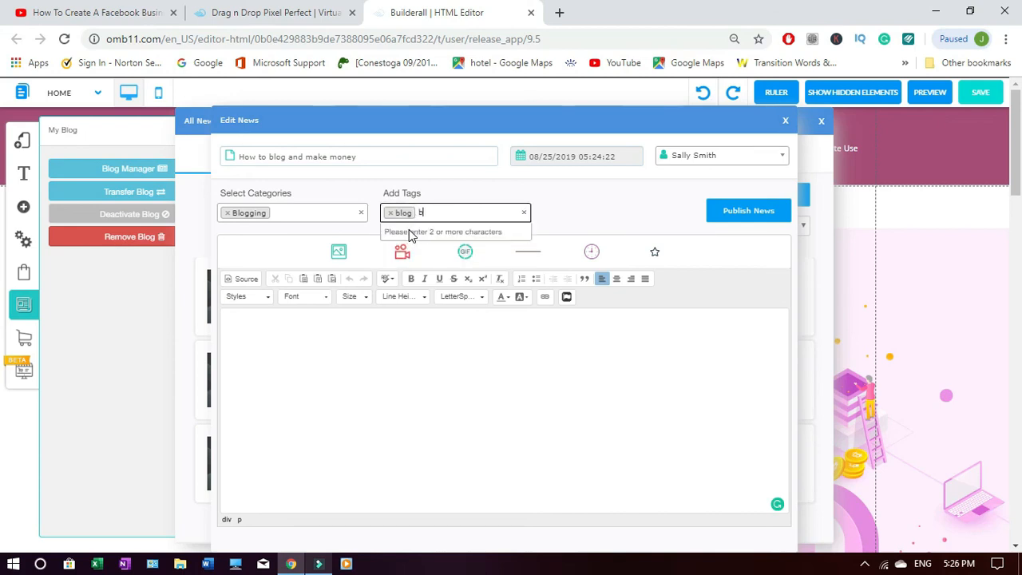
text(logging)
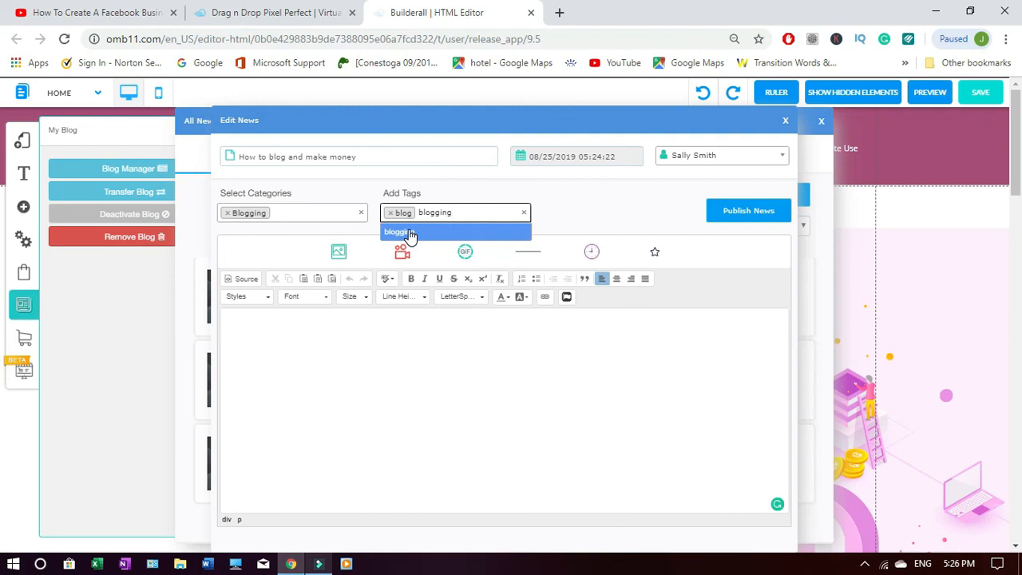
click(409, 234)
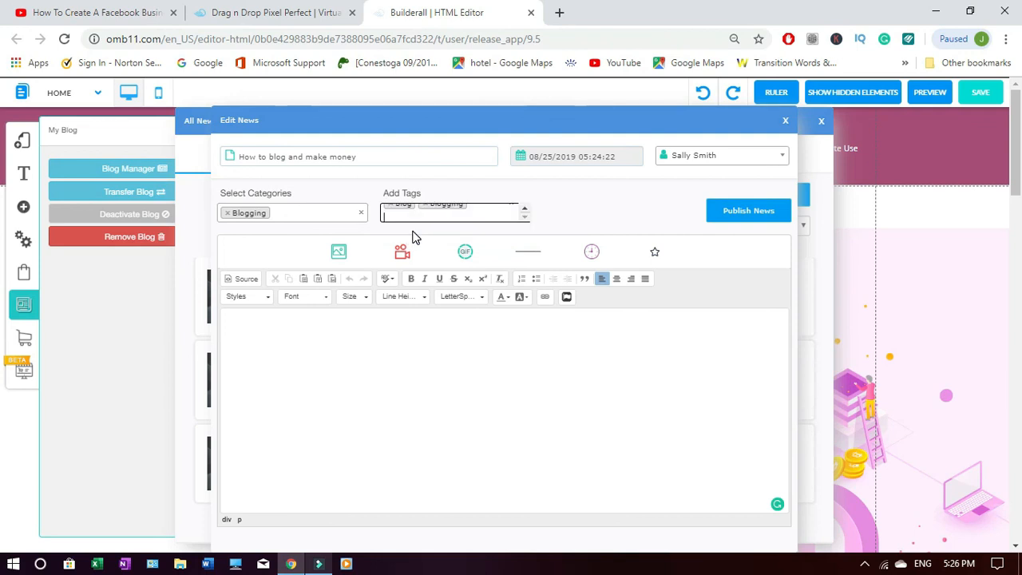
text(how )
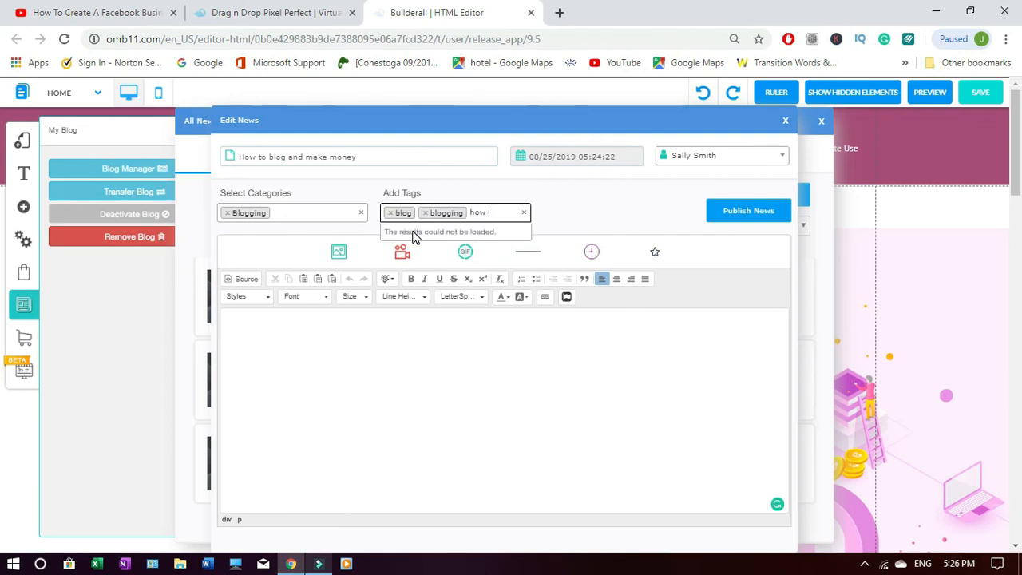
text(to make money o)
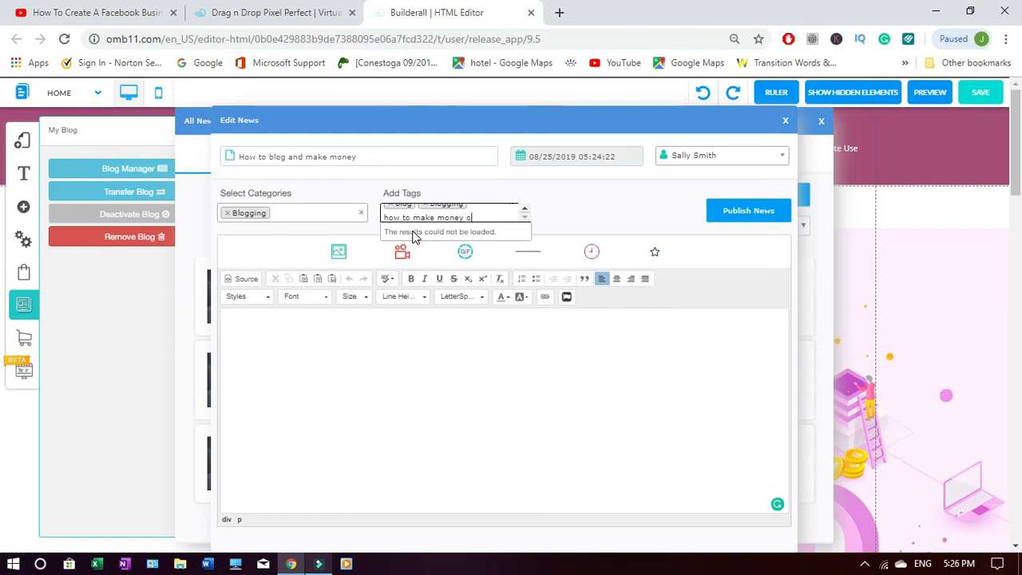
text(nline)
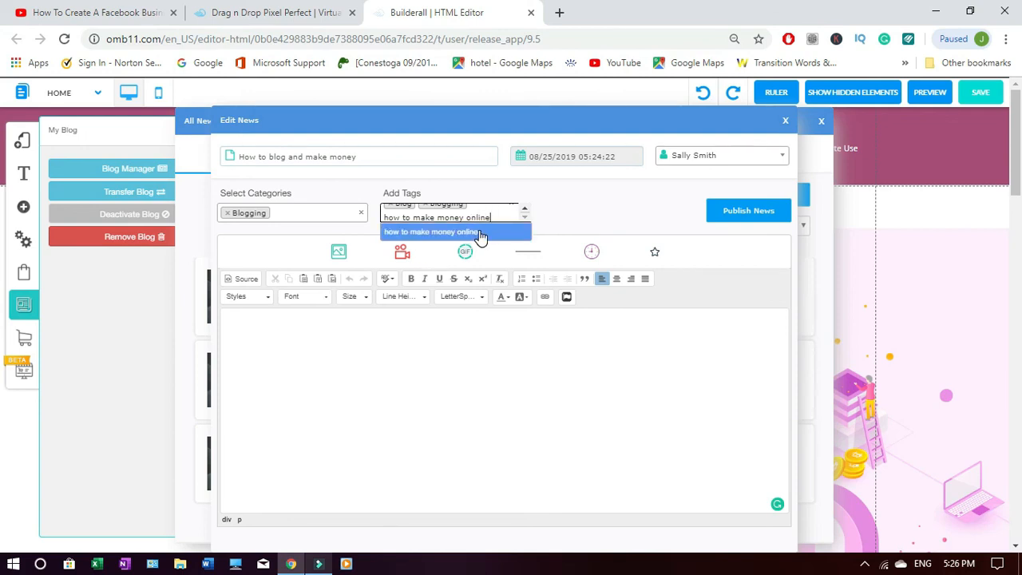
click(479, 232)
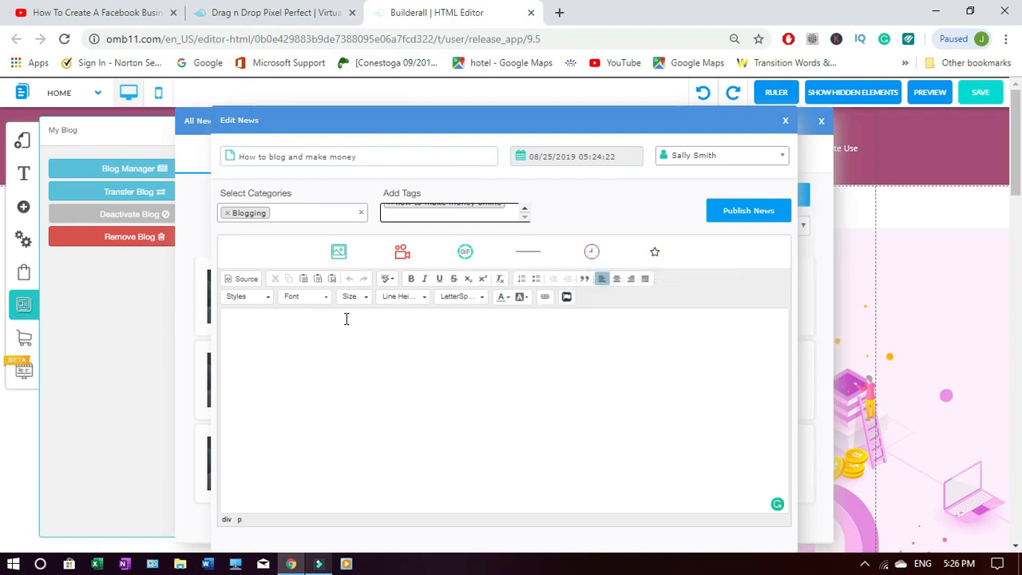
- Insert the 'Share Via Blogging!' desk photo from My Files into the post body
click(340, 252)
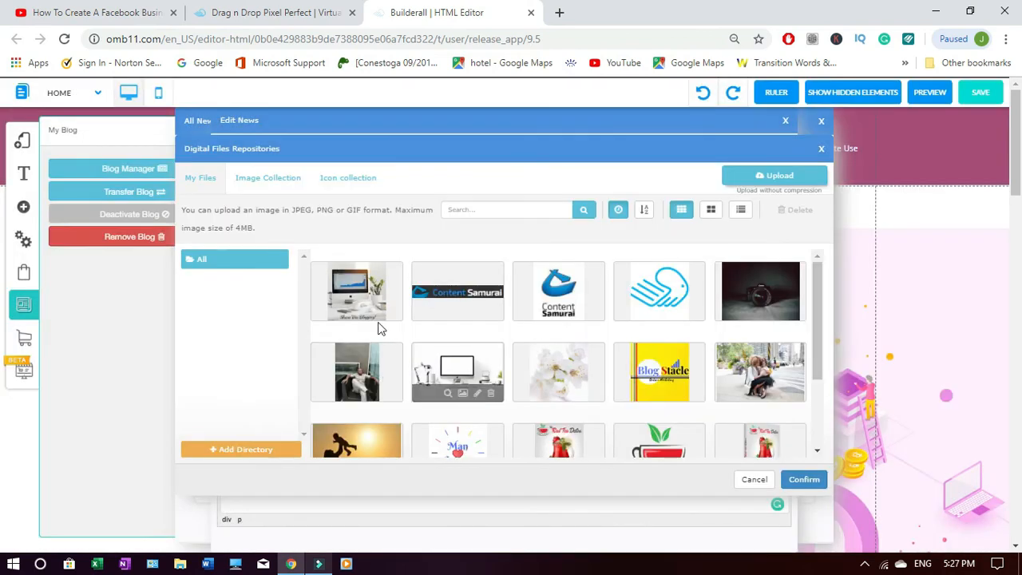
click(364, 310)
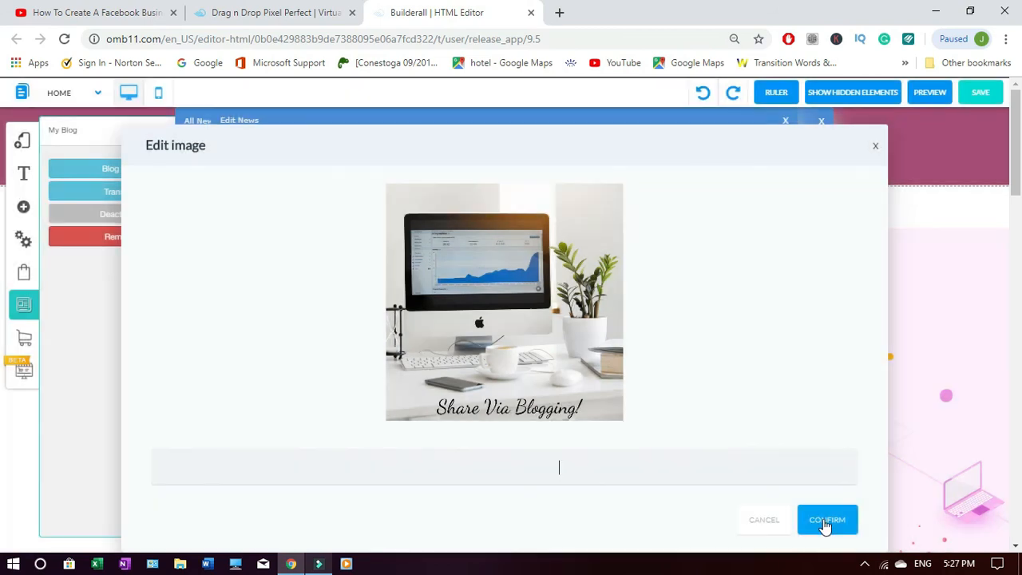
click(826, 525)
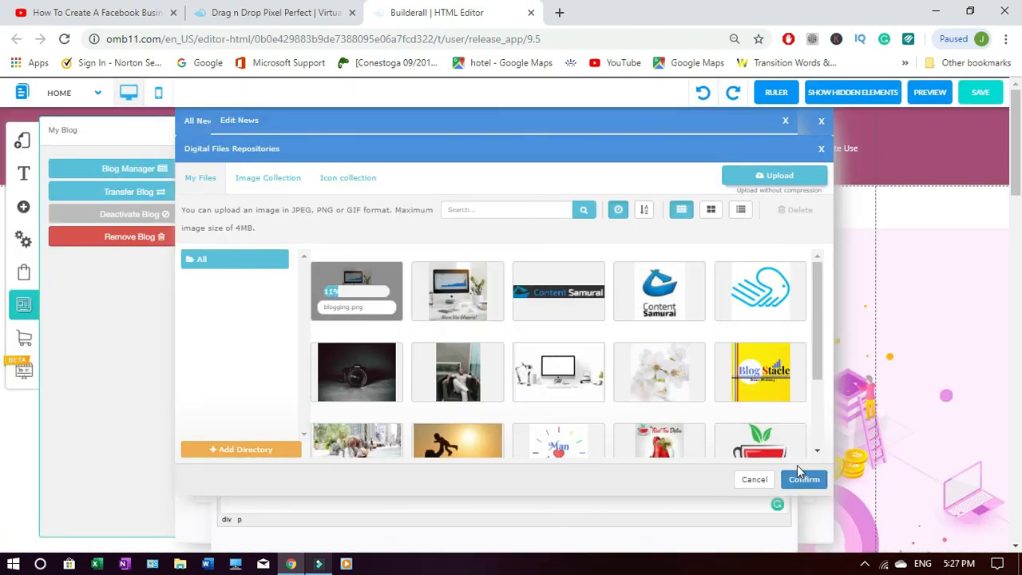
click(751, 483)
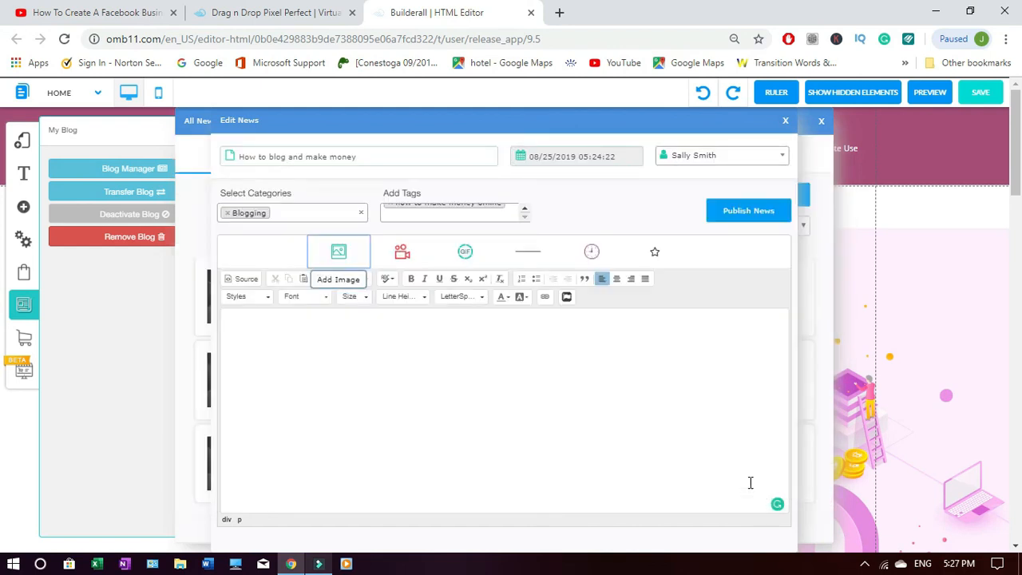
click(340, 252)
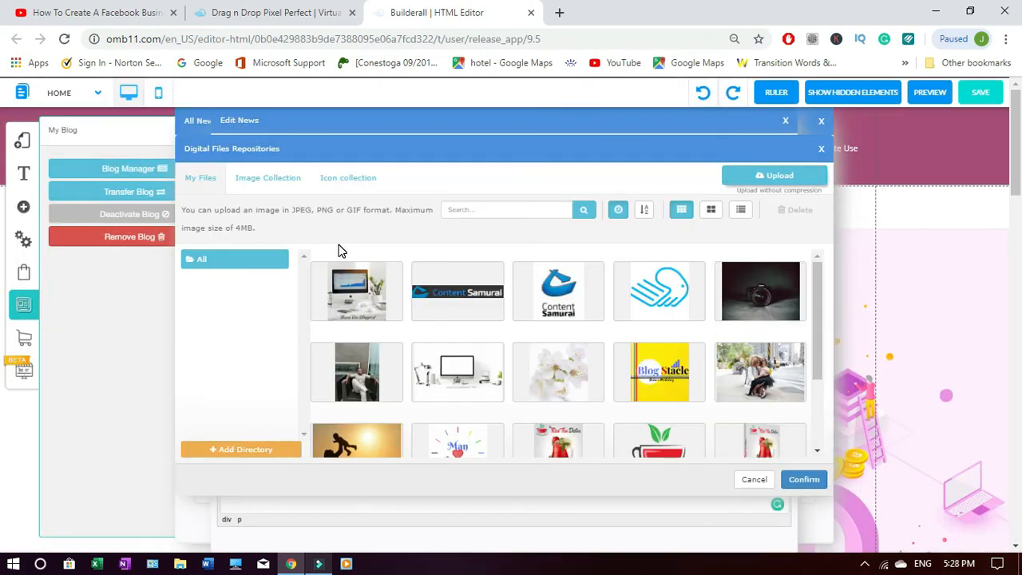
click(383, 281)
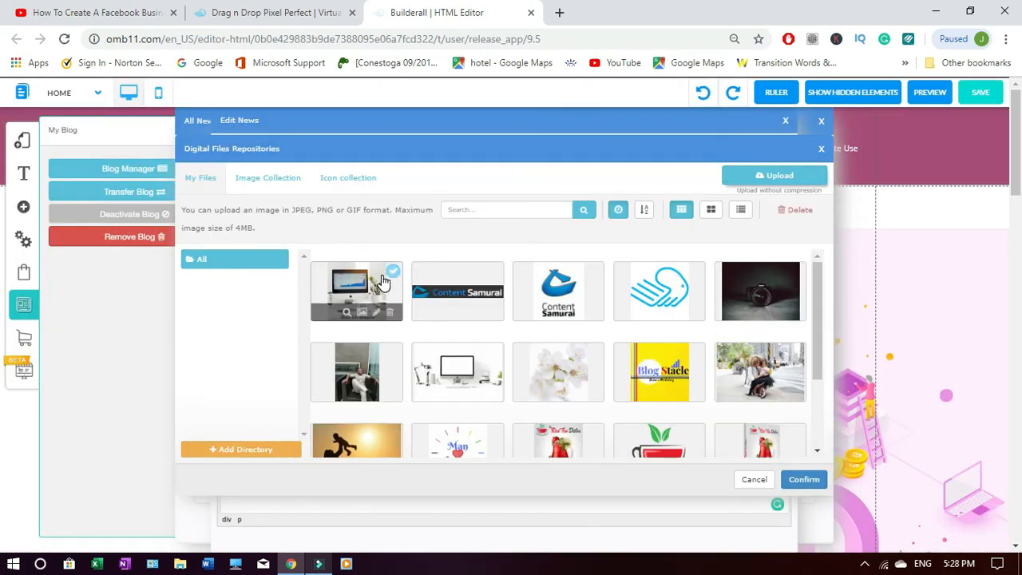
click(802, 480)
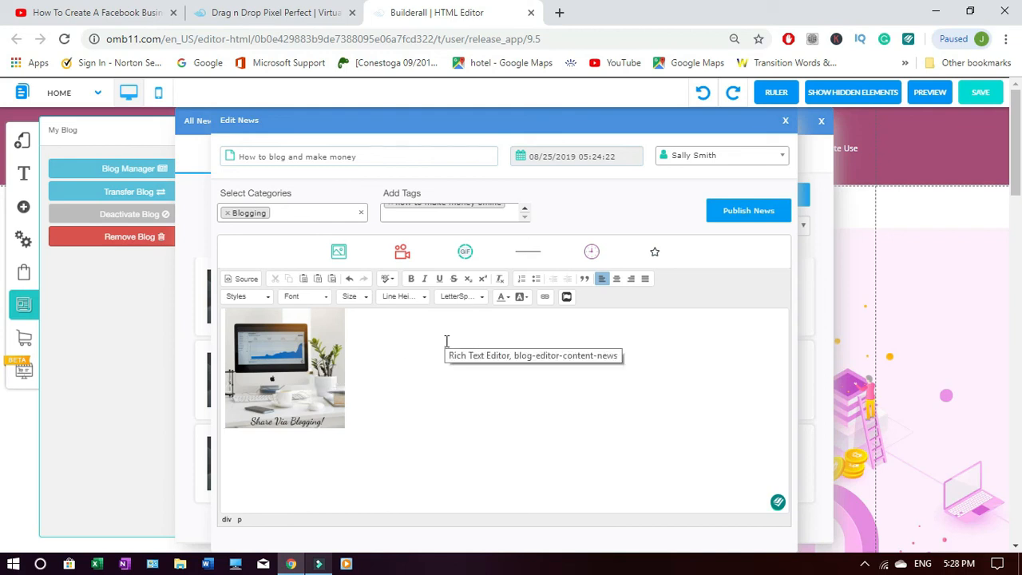
- Resize the post photo to width 559, centred, through Image Properties
click(302, 377)
right_click(302, 379)
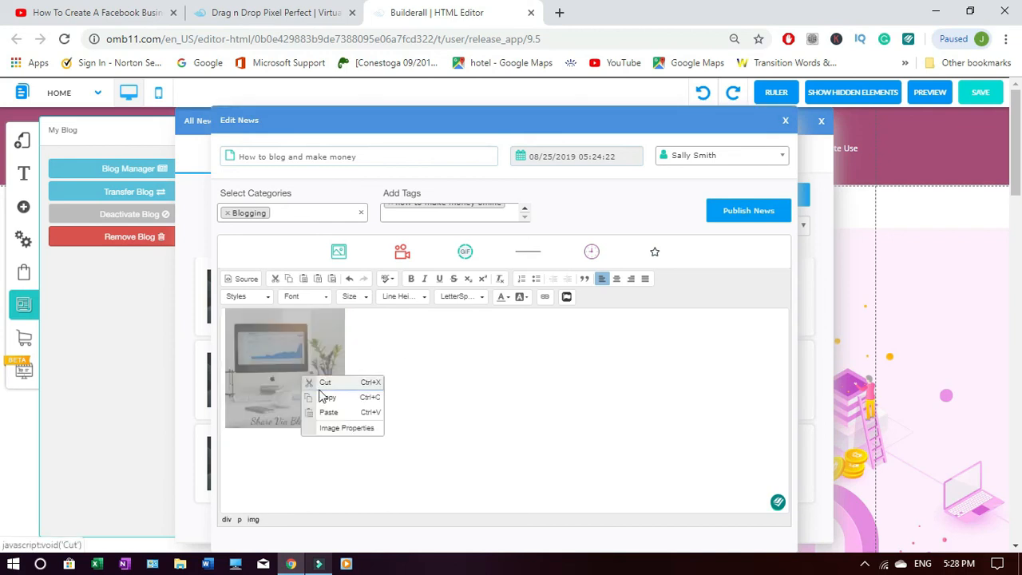
click(339, 429)
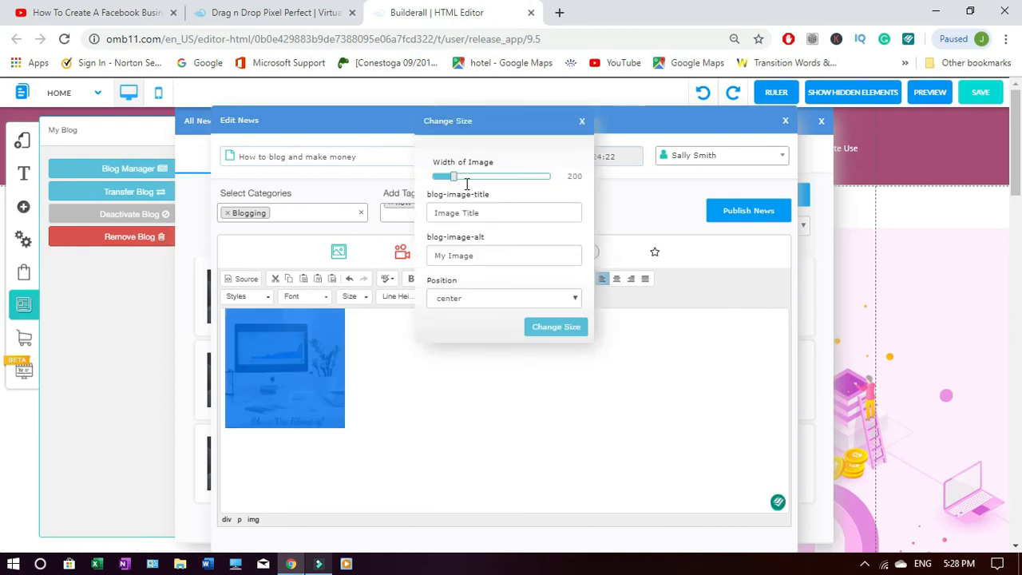
drag(453, 182, 496, 179)
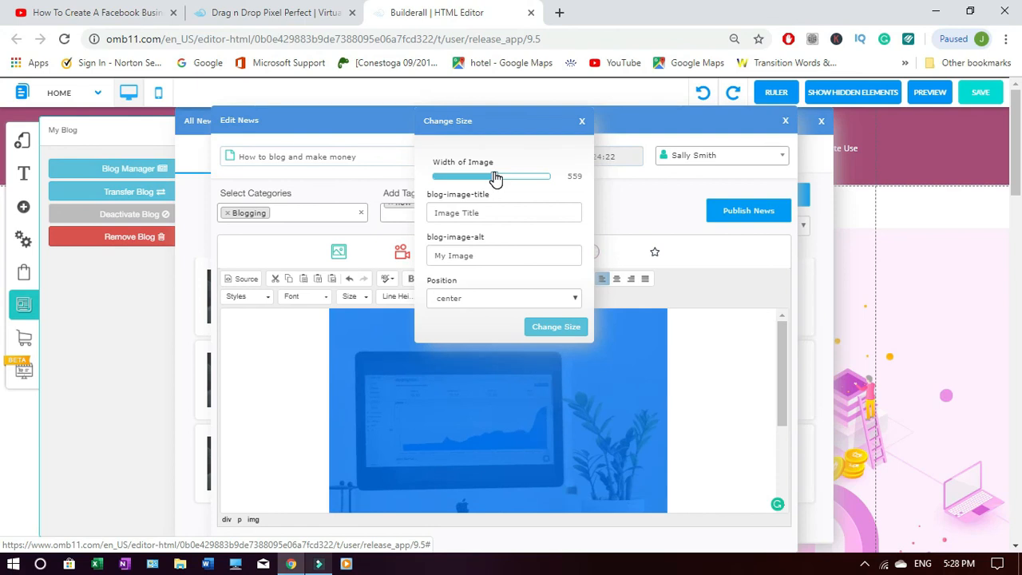
click(730, 357)
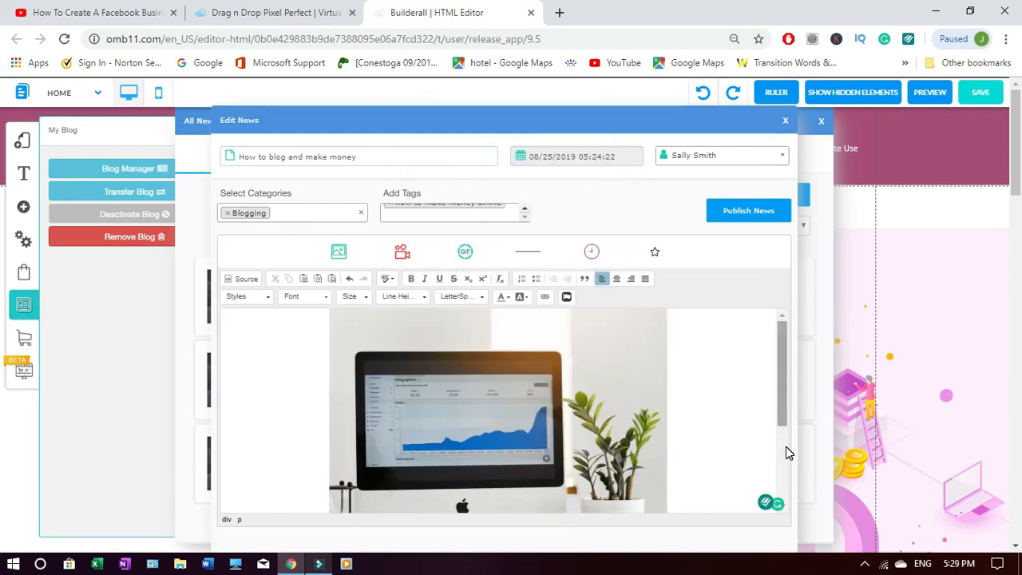
- Scroll the post body down below the enlarged photo
click(785, 446)
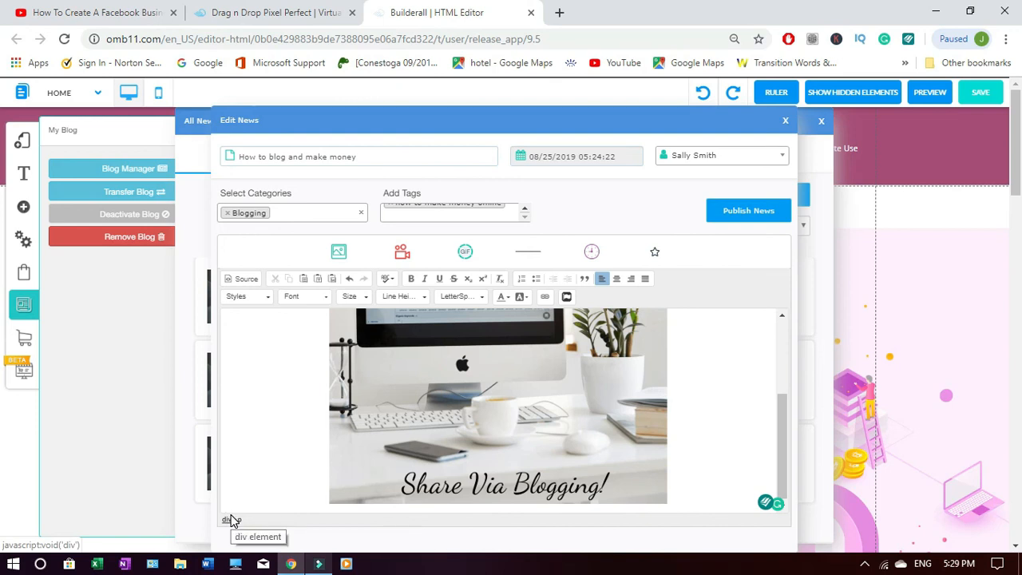
scroll(231, 520, down, 2)
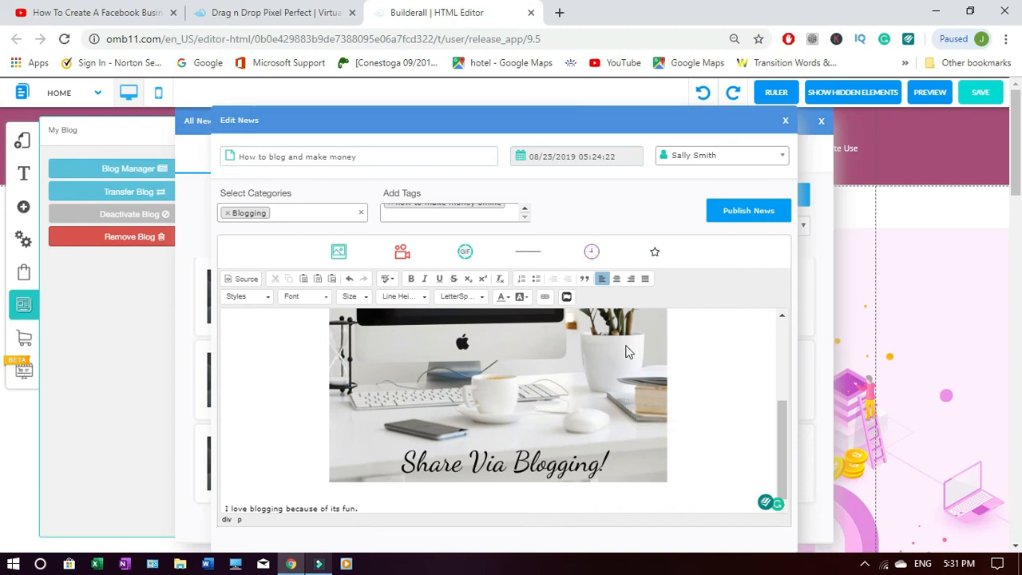
- Publish the post, dismiss the leftover Change Size popup, and scroll to the new entry
click(741, 212)
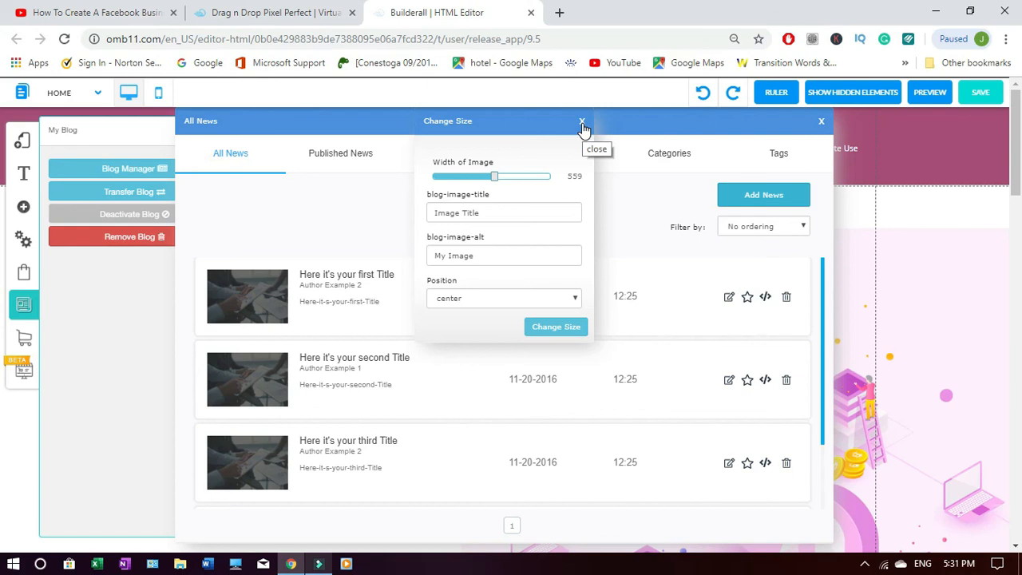
click(582, 124)
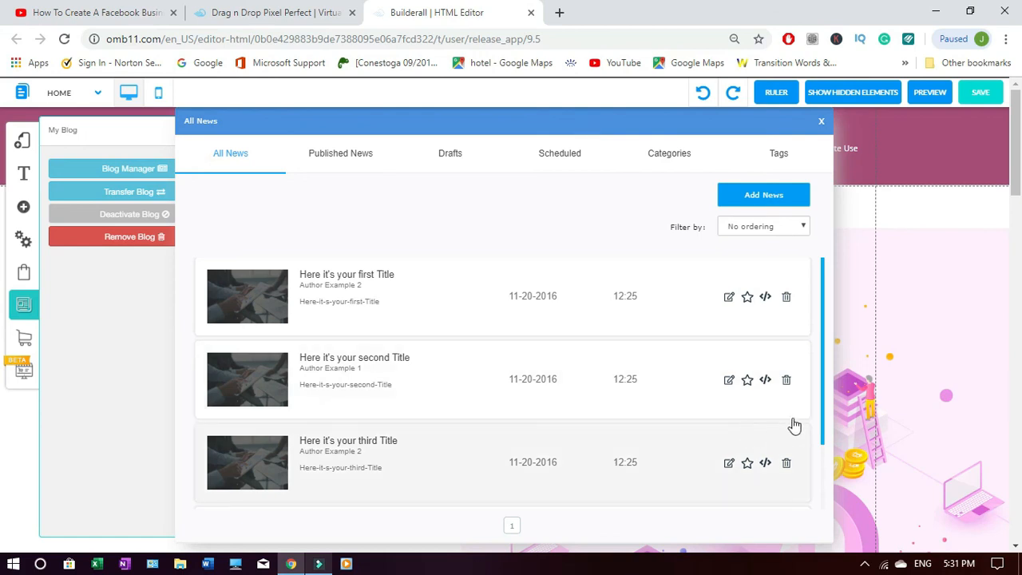
drag(823, 377, 830, 472)
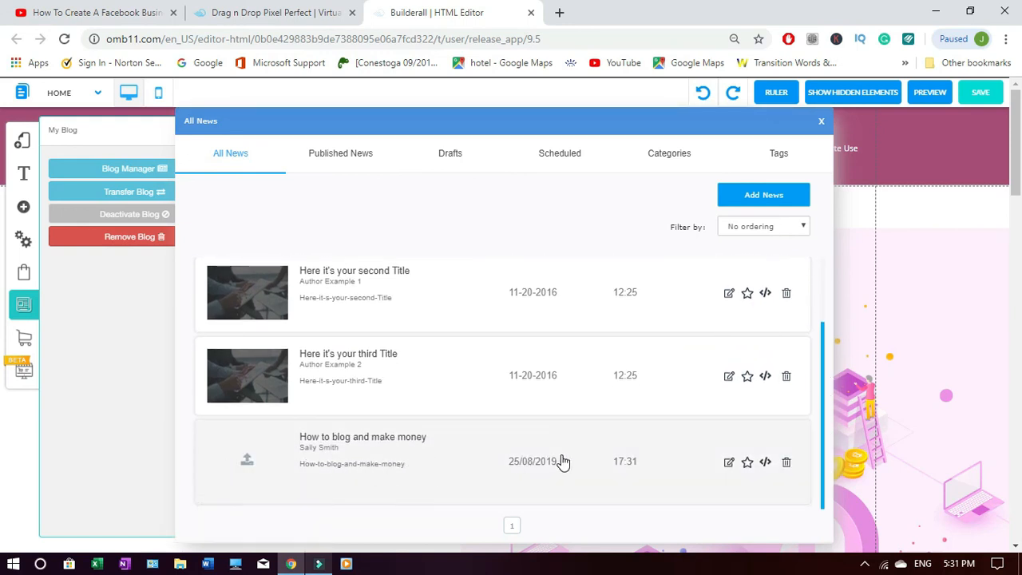
- Set the blogging photo as the sharing image for 'How to blog and make money'
mouse_move(250, 469)
click(247, 463)
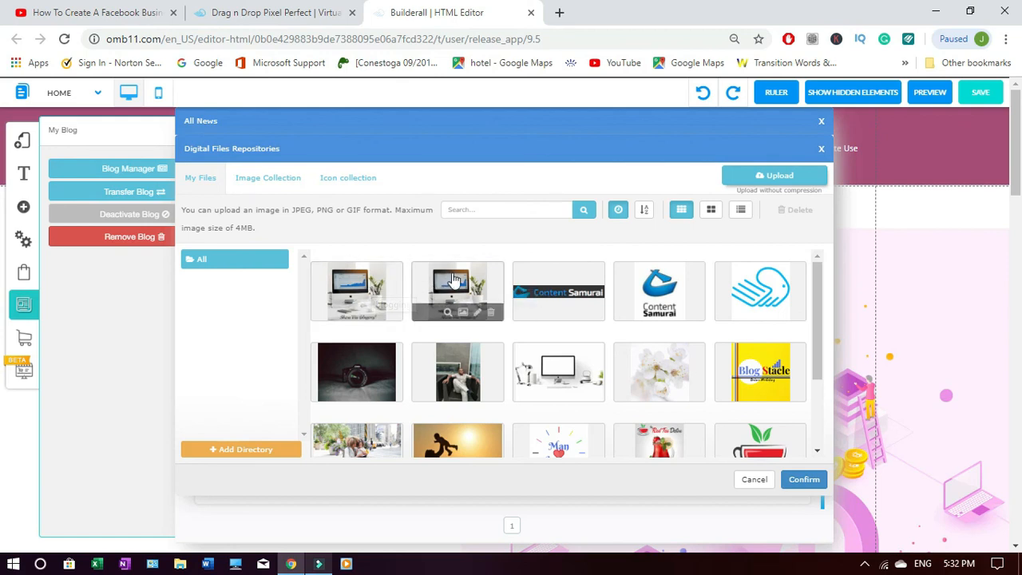
click(460, 277)
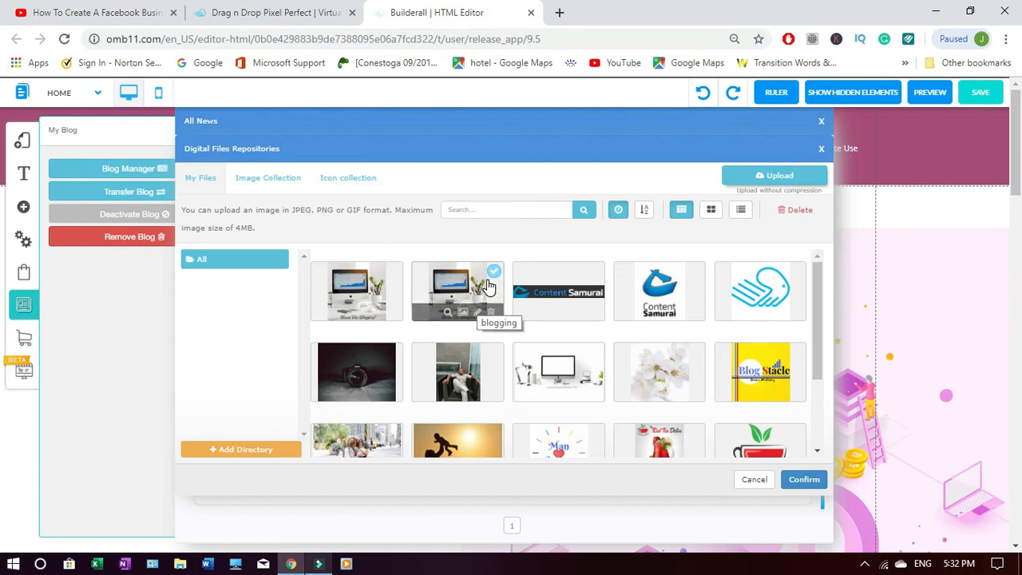
click(803, 481)
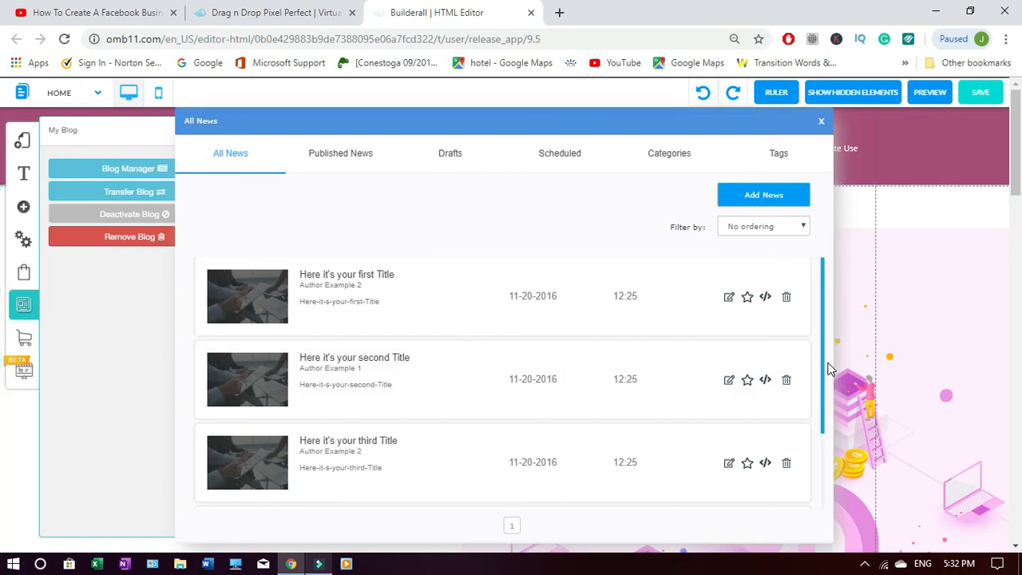
drag(819, 378, 821, 434)
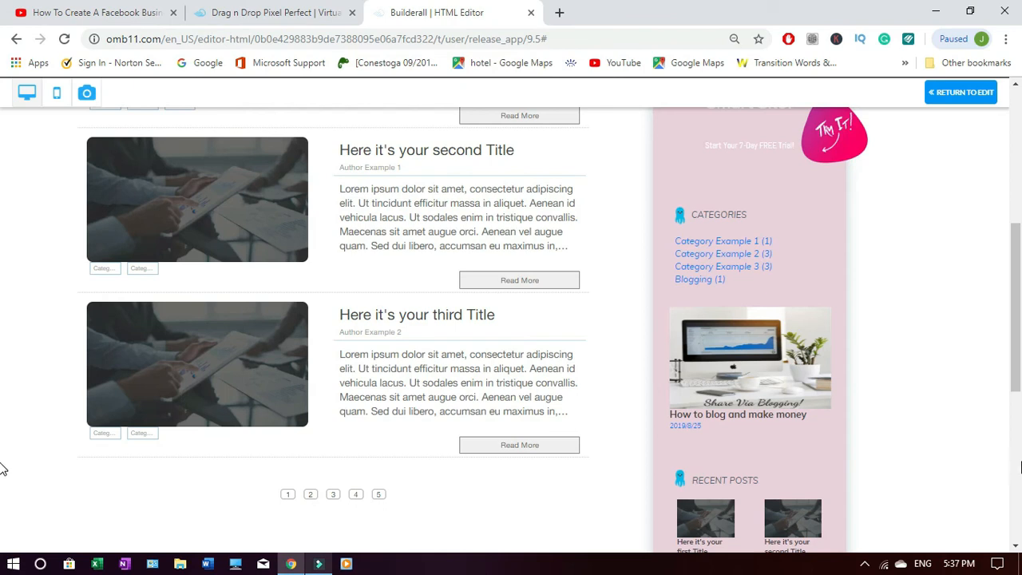
- Scroll the Blog page preview to check the new post in the sidebar
scroll(3, 473, down, 5)
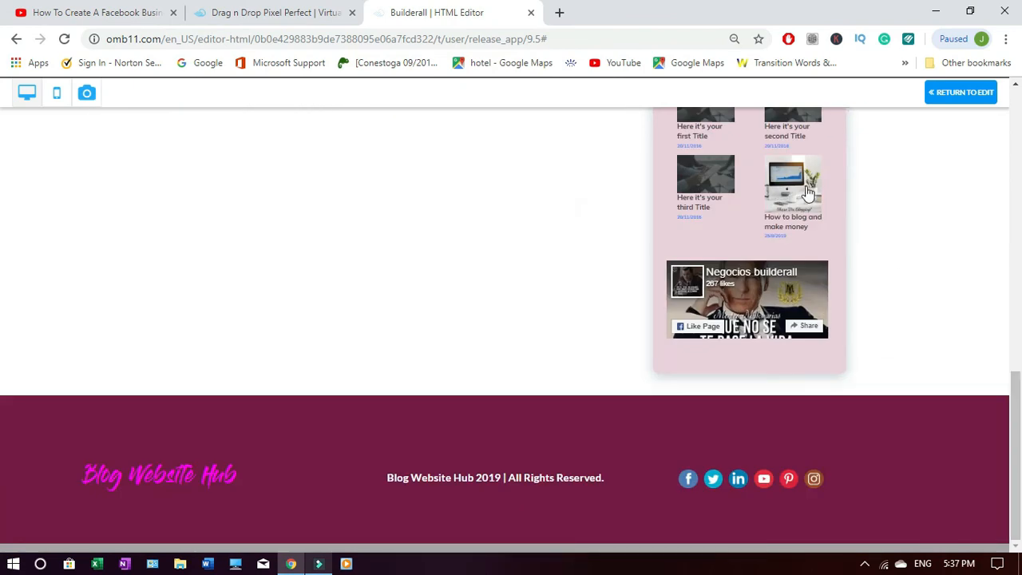
drag(1021, 474, 1021, 163)
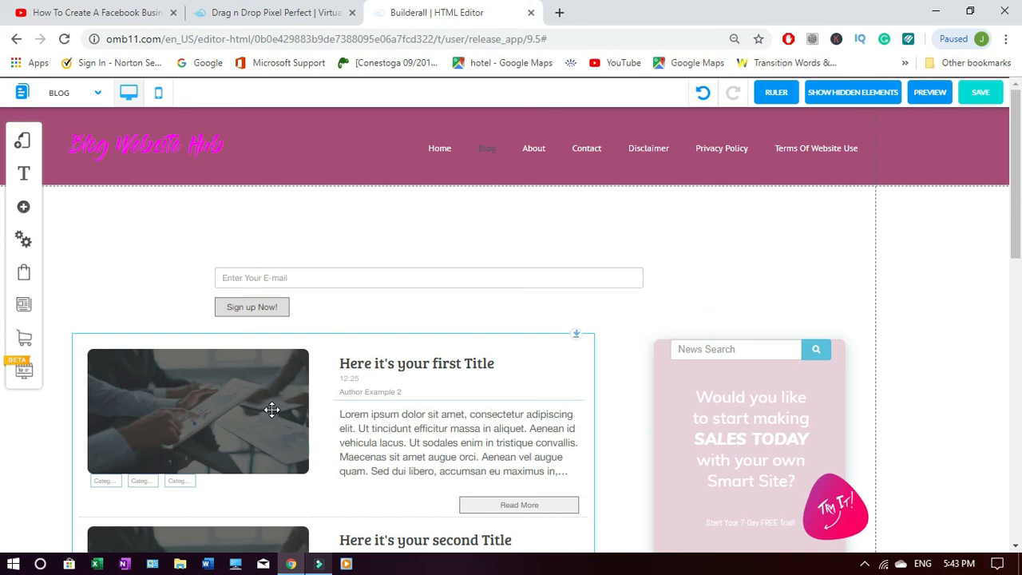
- In Blog Manager, delete the first two sample posts, leaving the third sample and 'How to blog and make money'
click(24, 308)
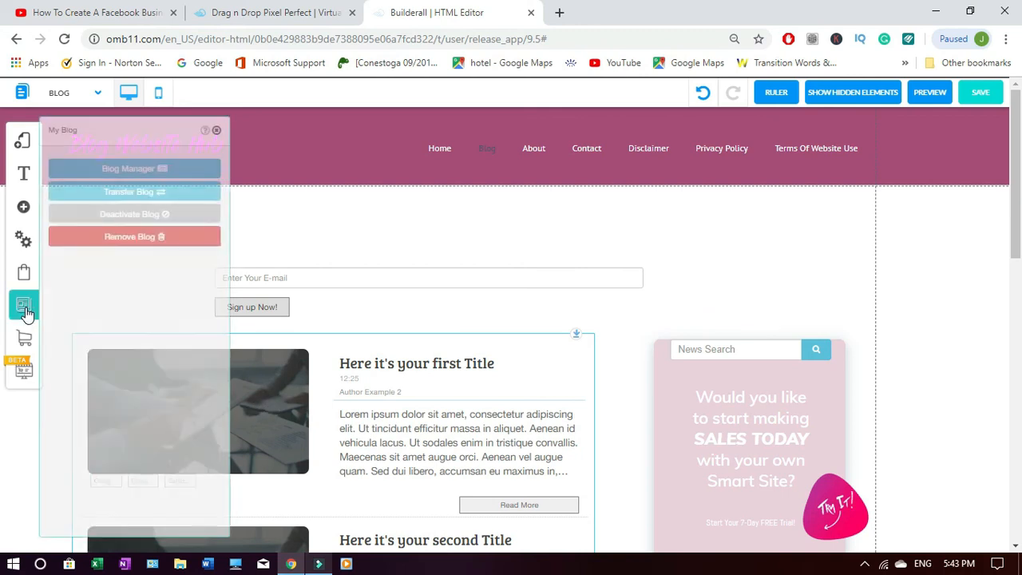
click(101, 170)
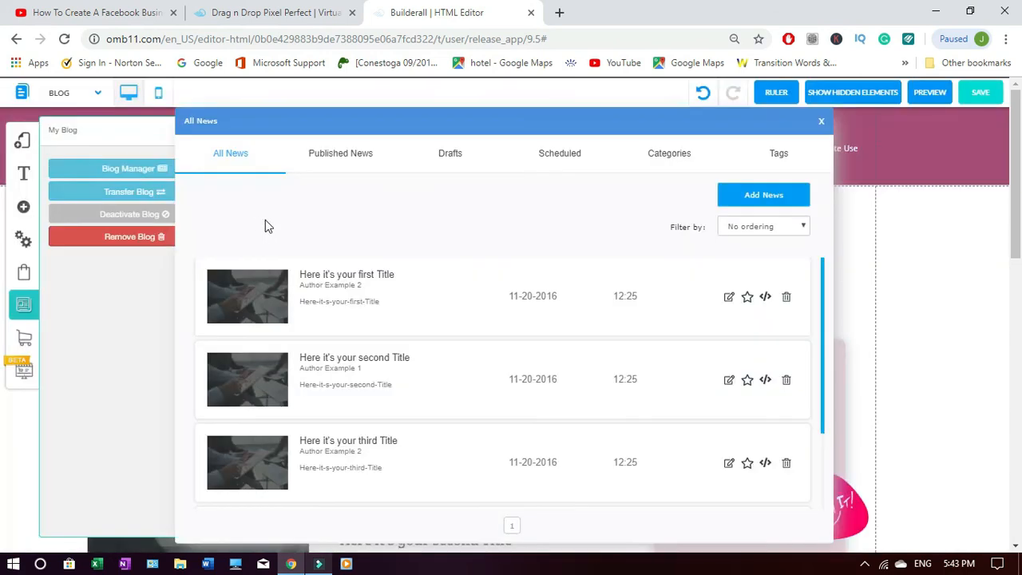
click(786, 298)
click(559, 351)
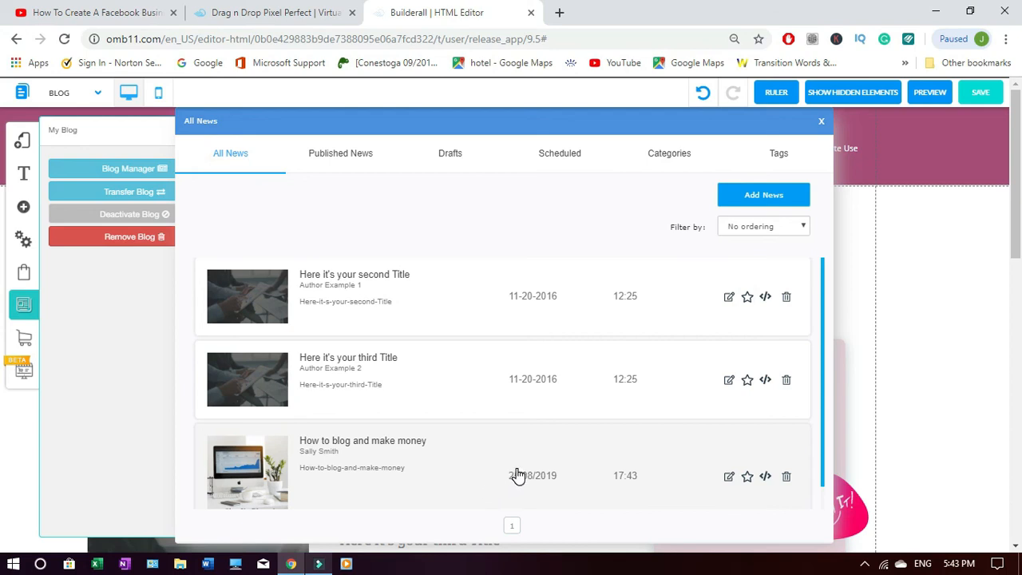
click(785, 297)
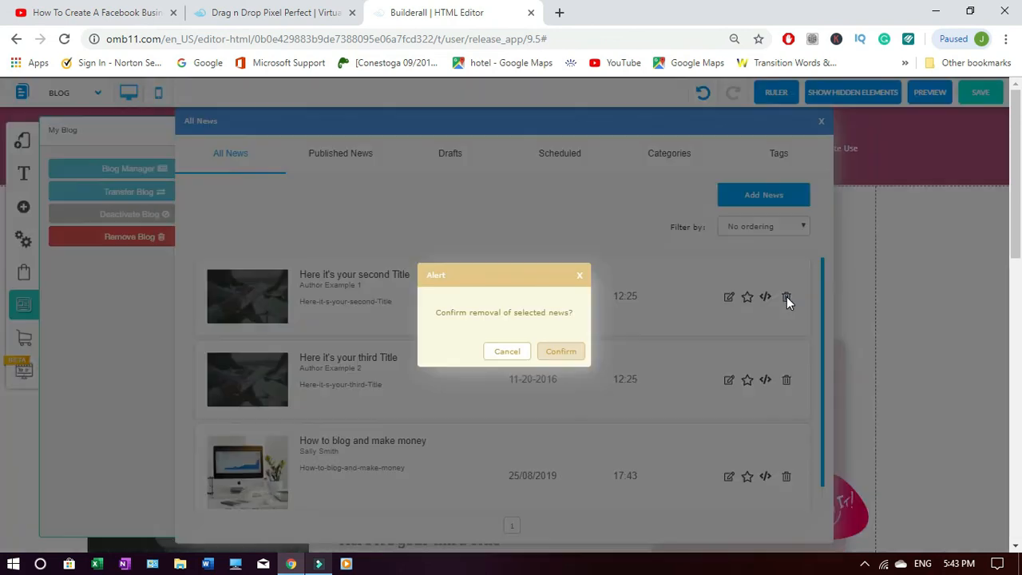
click(562, 353)
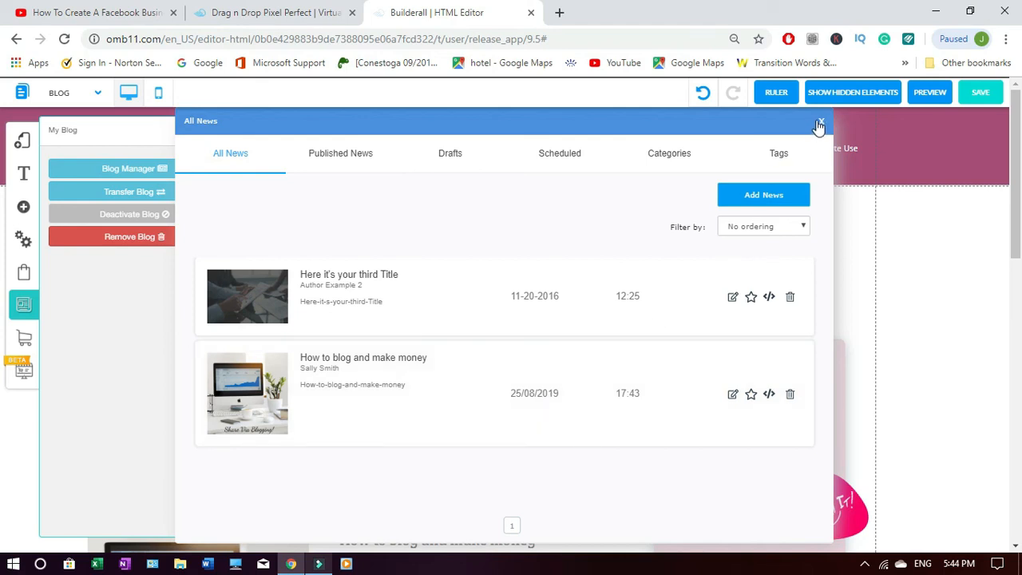
click(821, 121)
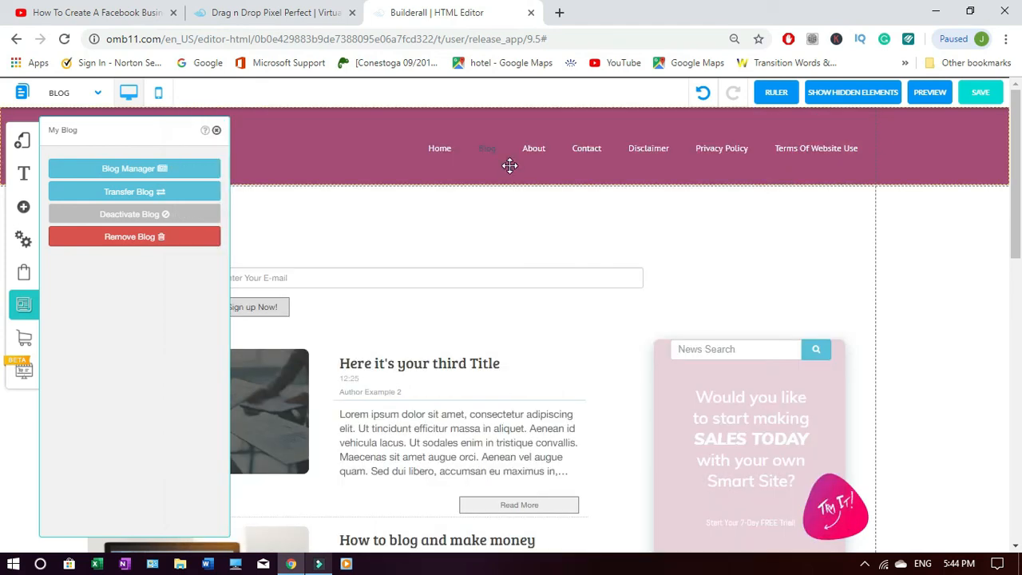
- Close the My Blog panel, save the Blog page changes, and dismiss the success alert
click(217, 130)
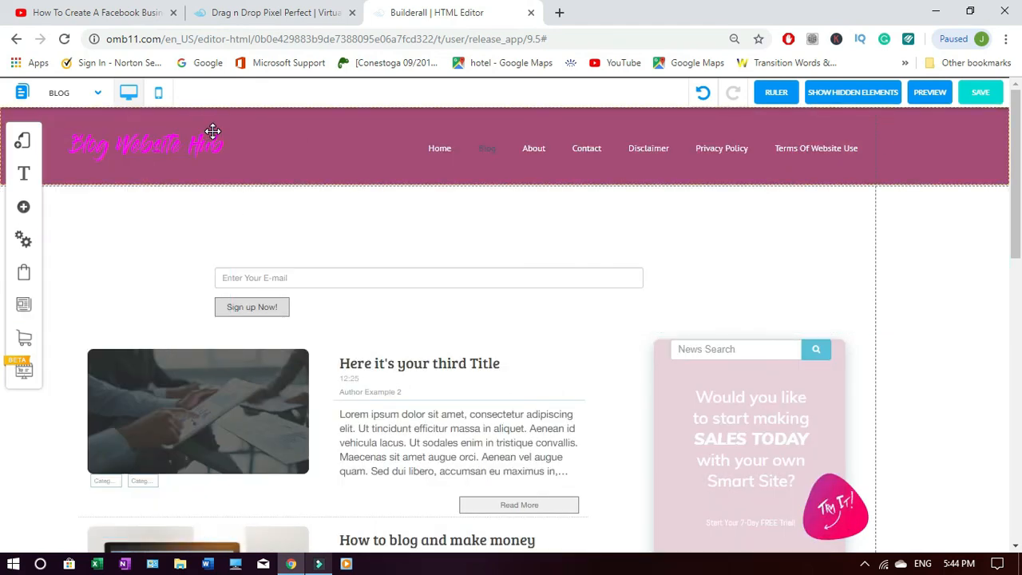
scroll(4, 383, down, 5)
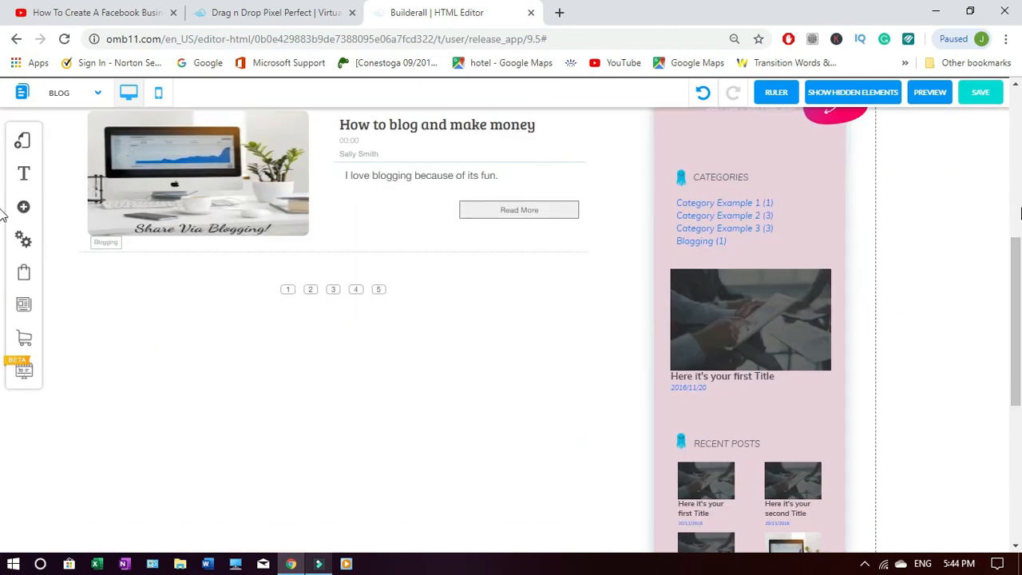
drag(1014, 281, 1014, 194)
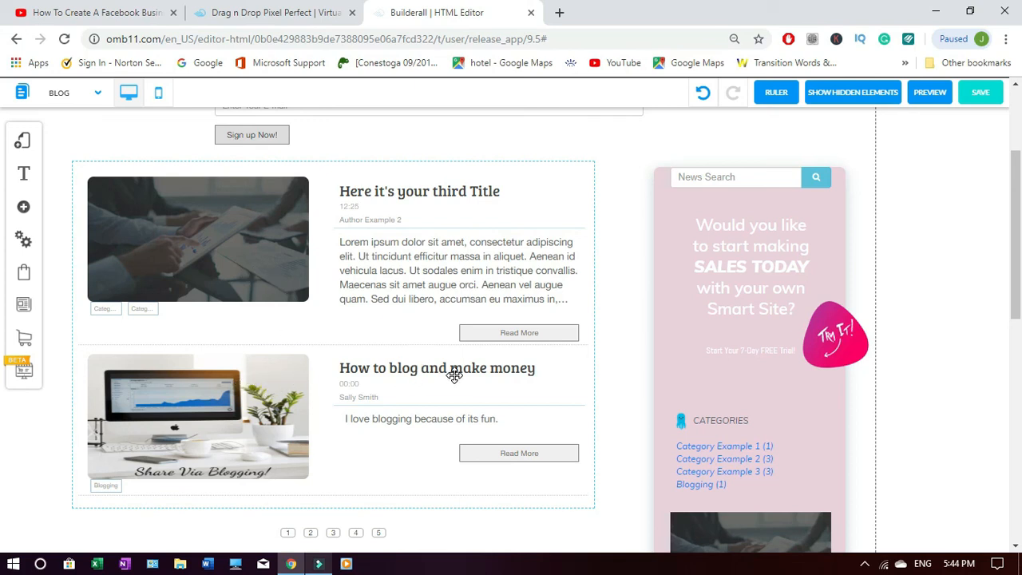
click(984, 94)
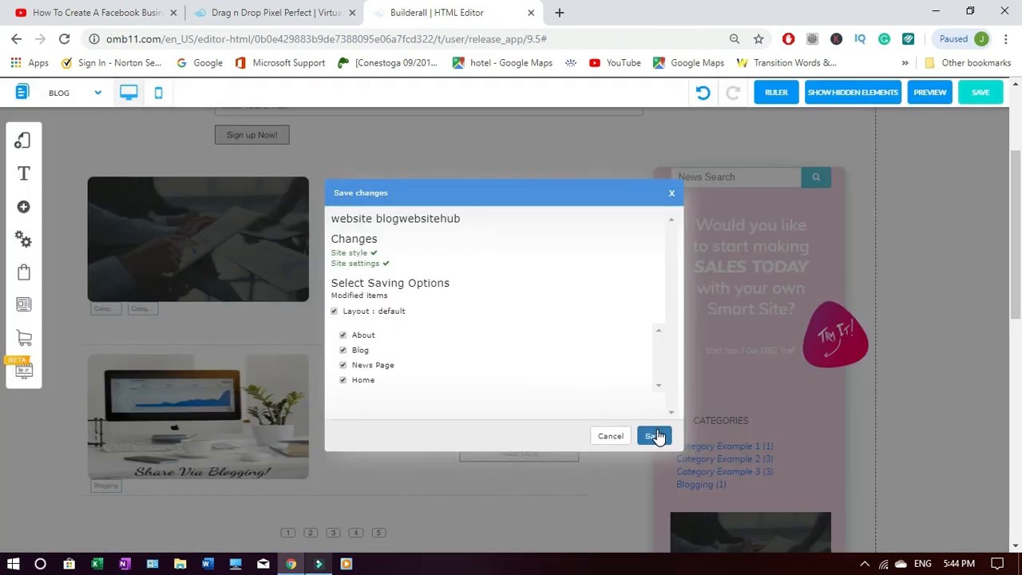
click(655, 436)
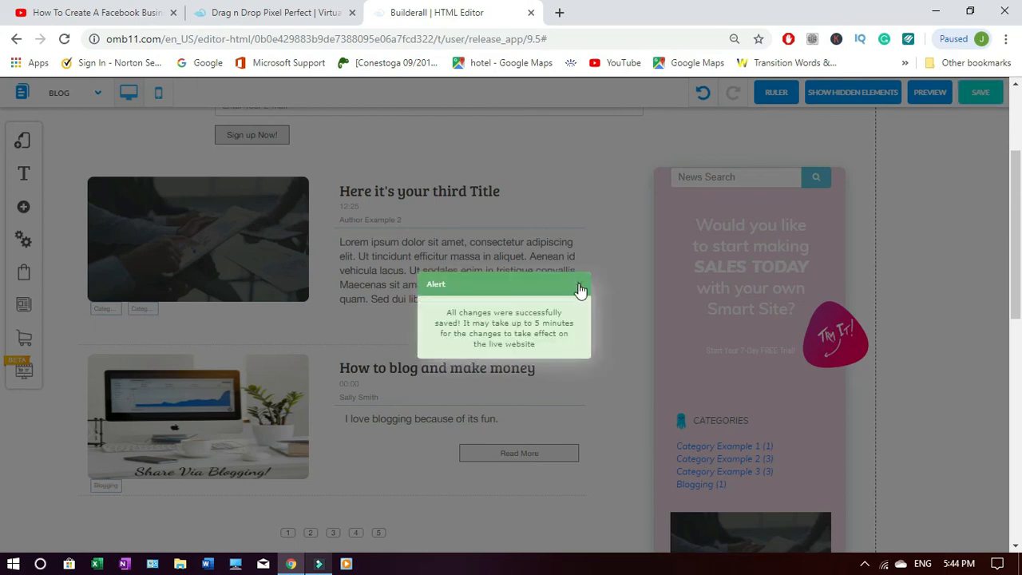
click(581, 289)
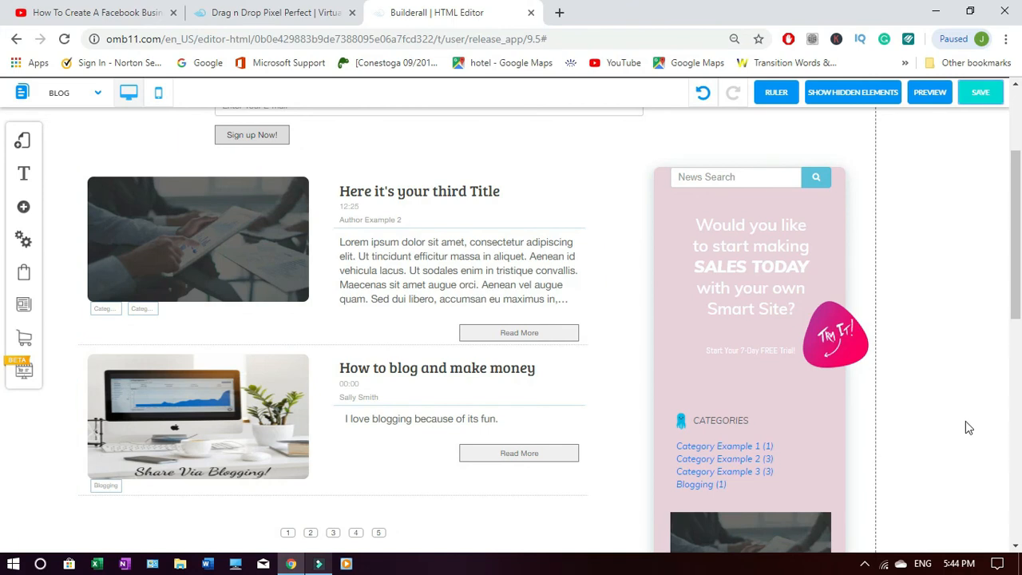
scroll(1018, 294, down, 2)
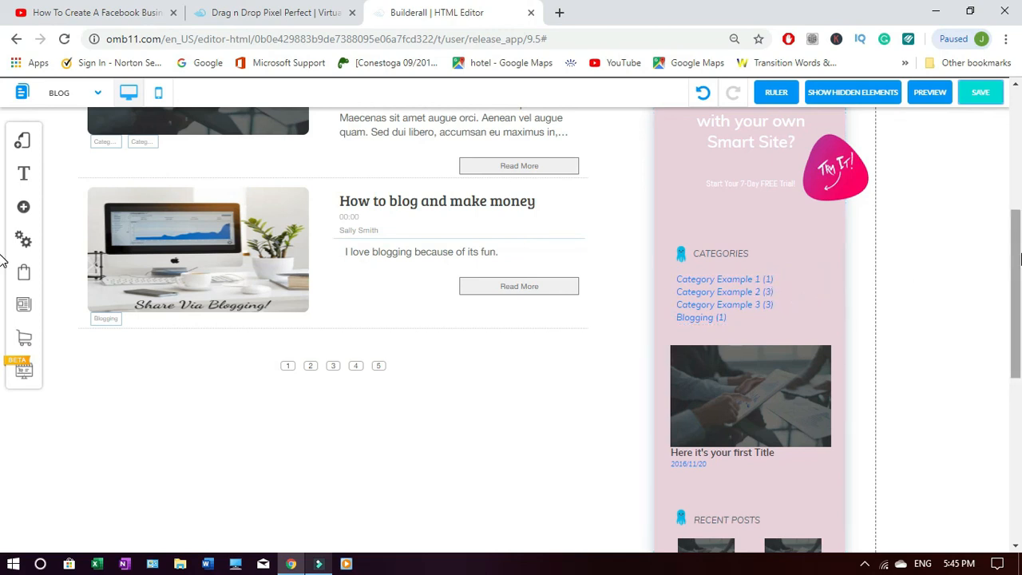
drag(1021, 257, 1020, 227)
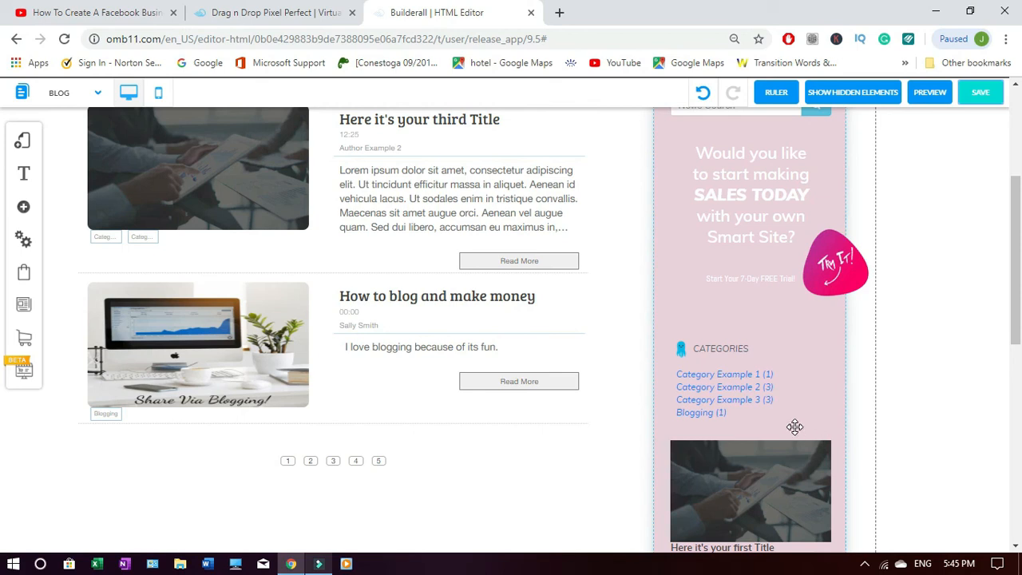
drag(1019, 258, 1019, 444)
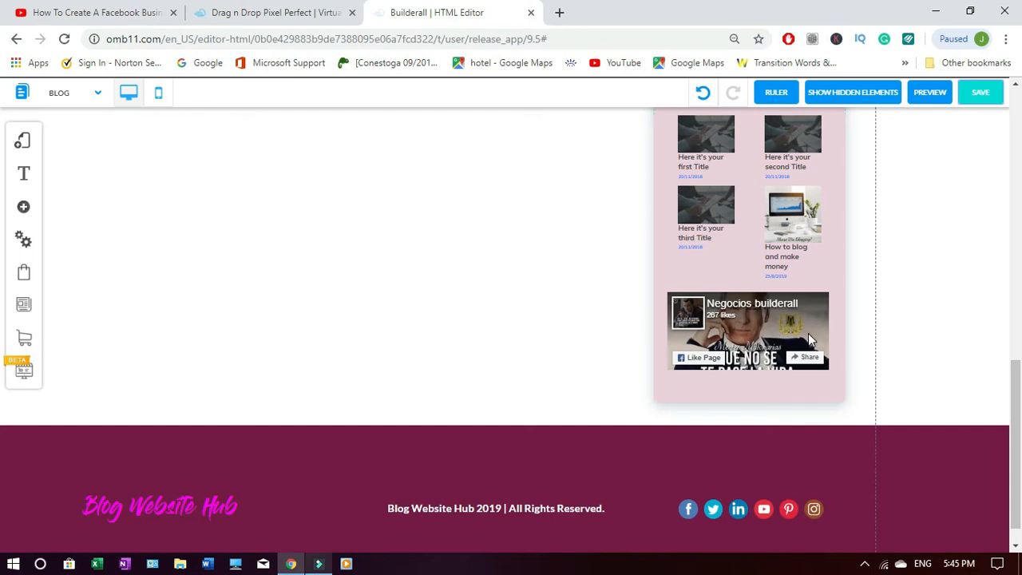
drag(1016, 449, 1021, 522)
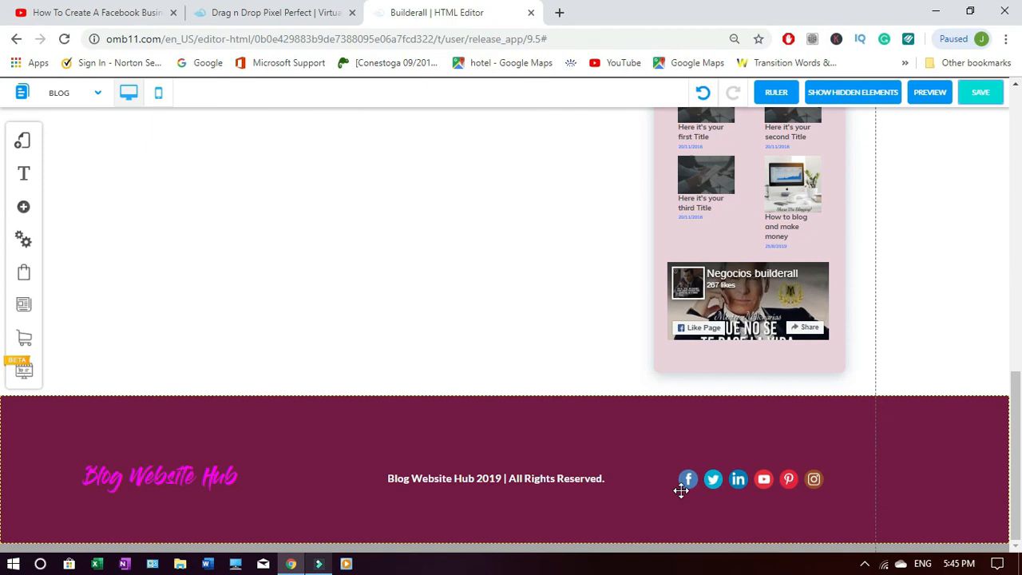
scroll(4, 423, up, 6)
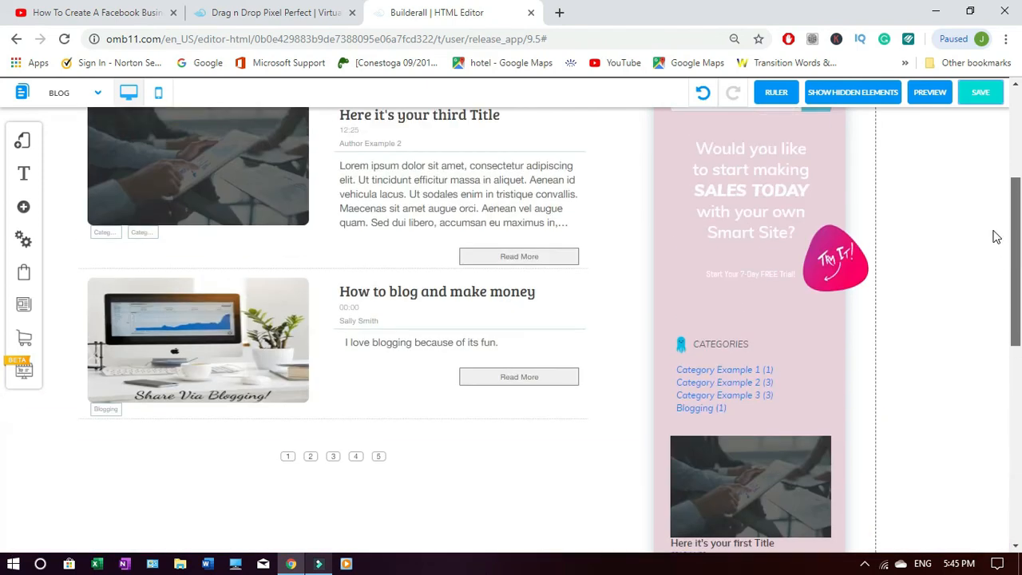
scroll(996, 236, up, 3)
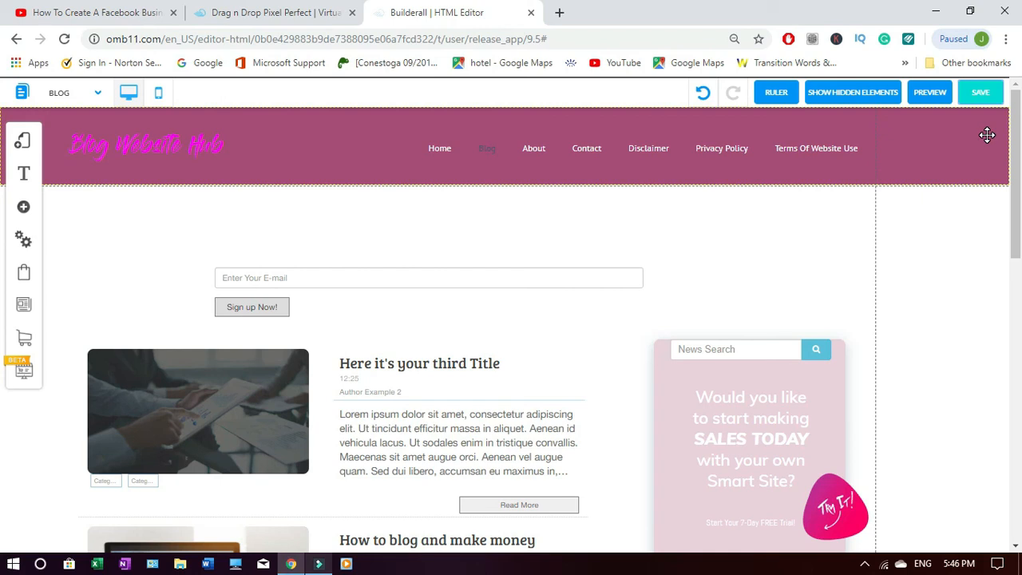
click(929, 92)
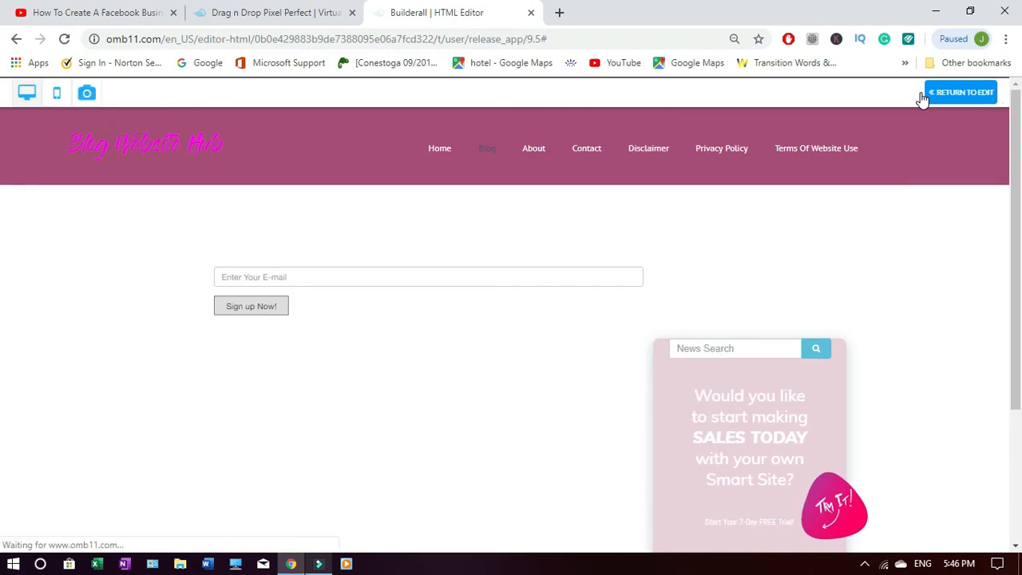
scroll(2, 353, down, 5)
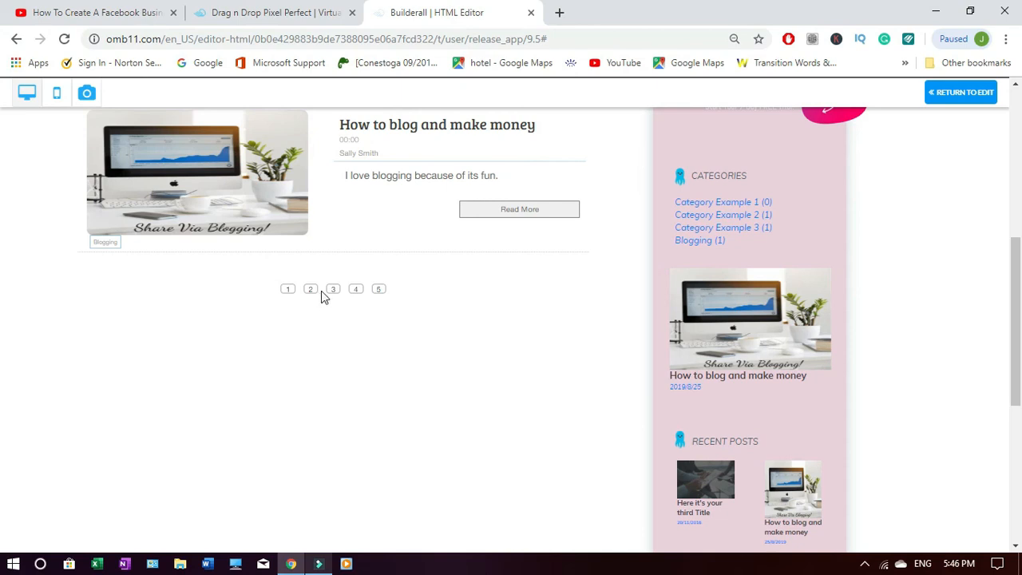
click(524, 211)
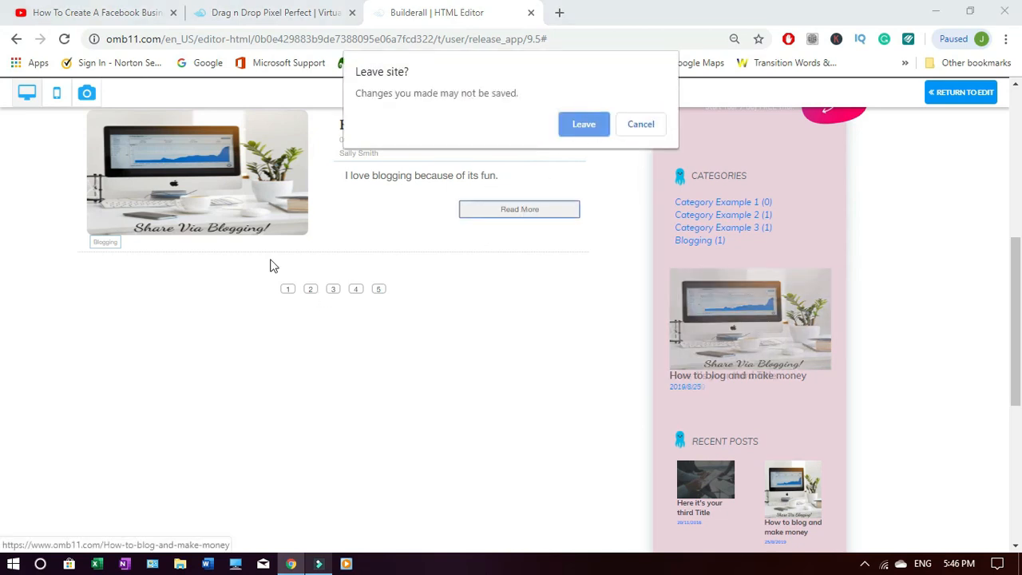
click(640, 124)
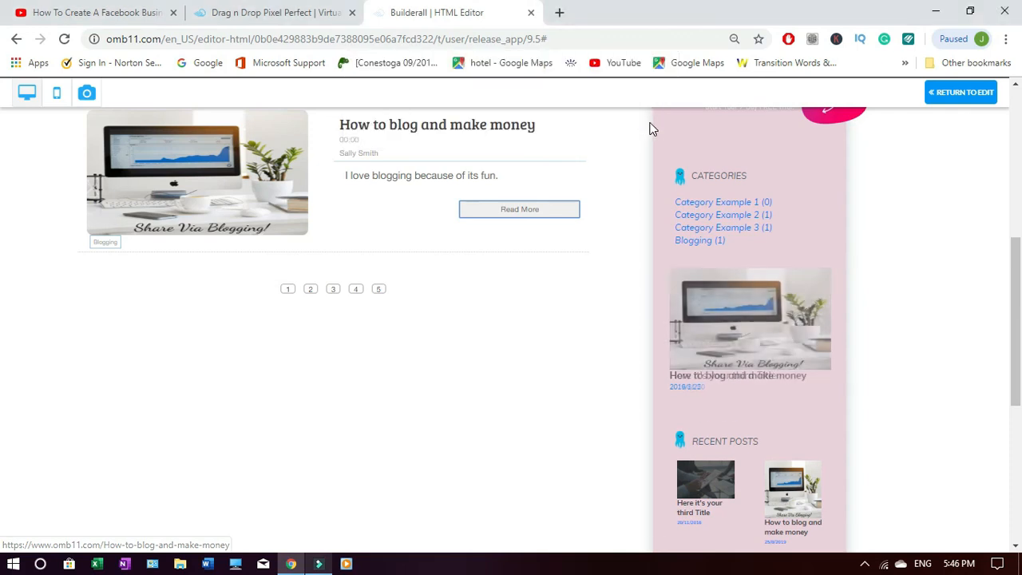
scroll(2, 172, up, 5)
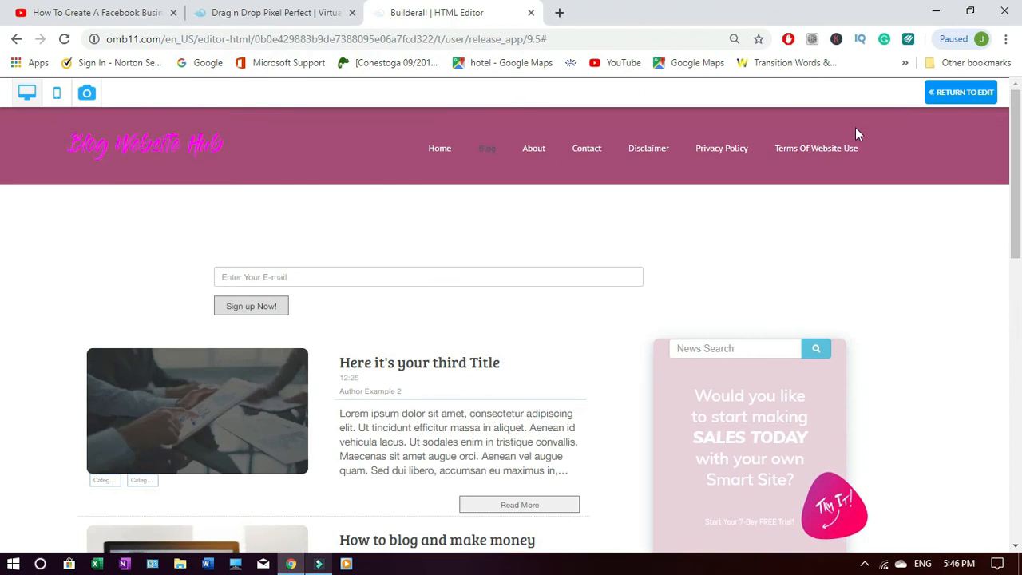
- Save the Blog page changes again, confirming in Save changes and closing the success alert
click(959, 92)
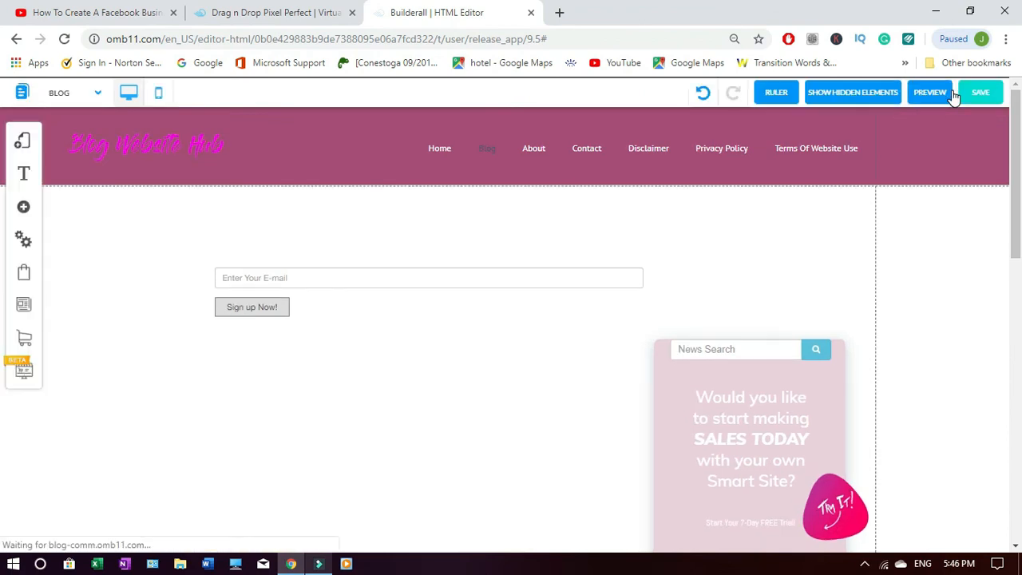
click(981, 93)
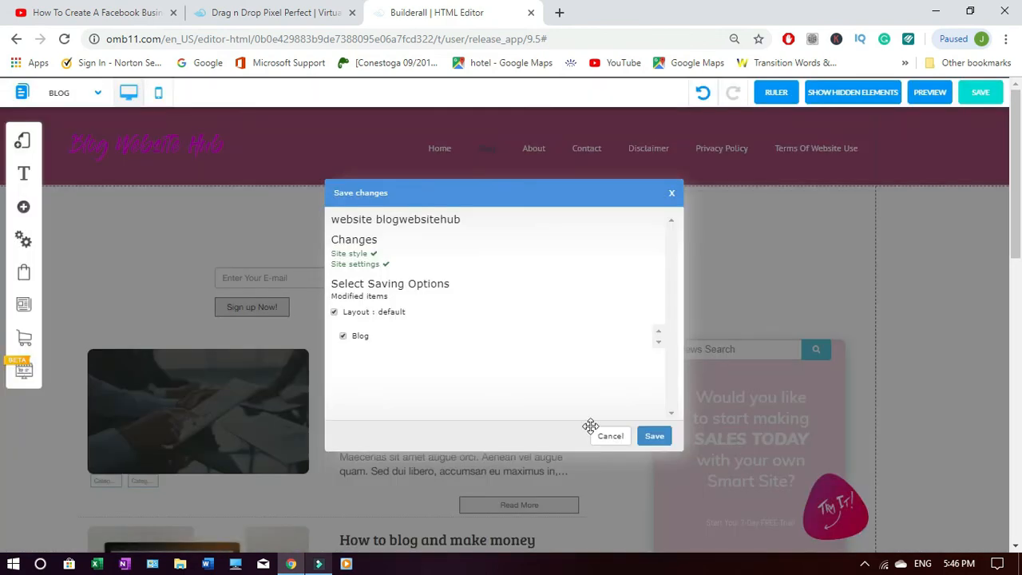
click(654, 437)
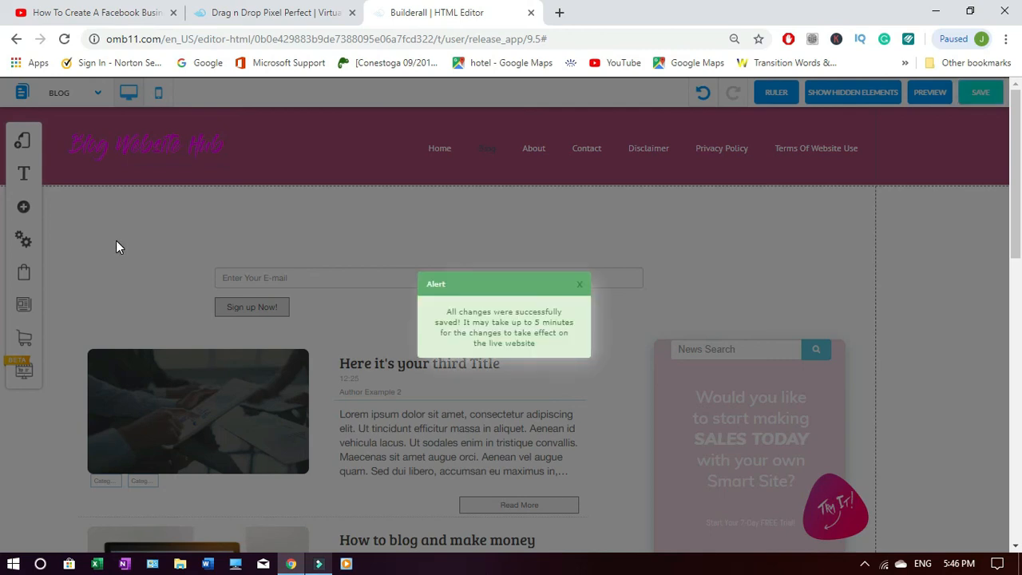
click(581, 289)
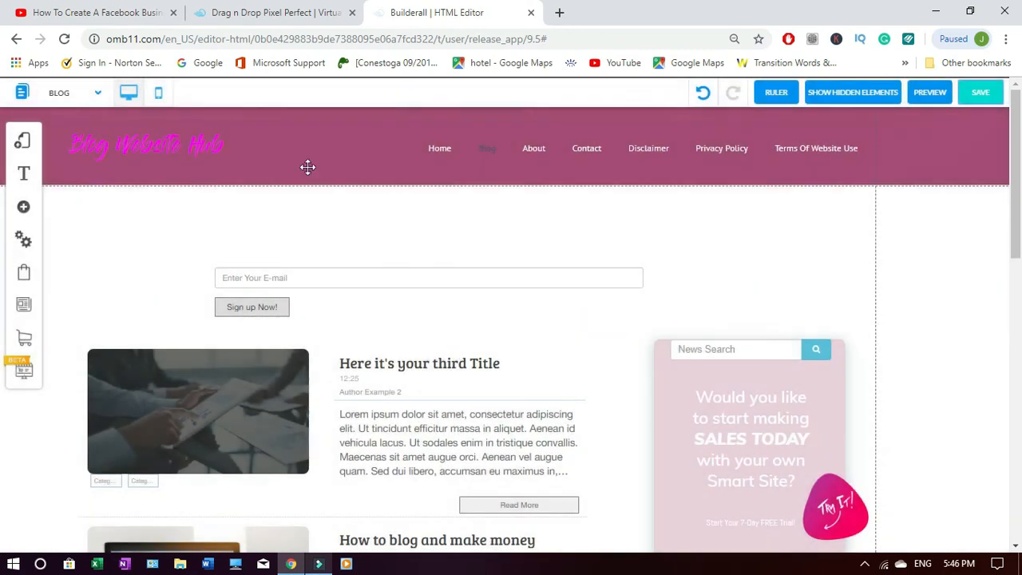
- Choose HOME from the page dropdown so the Home page loads for editing
click(95, 97)
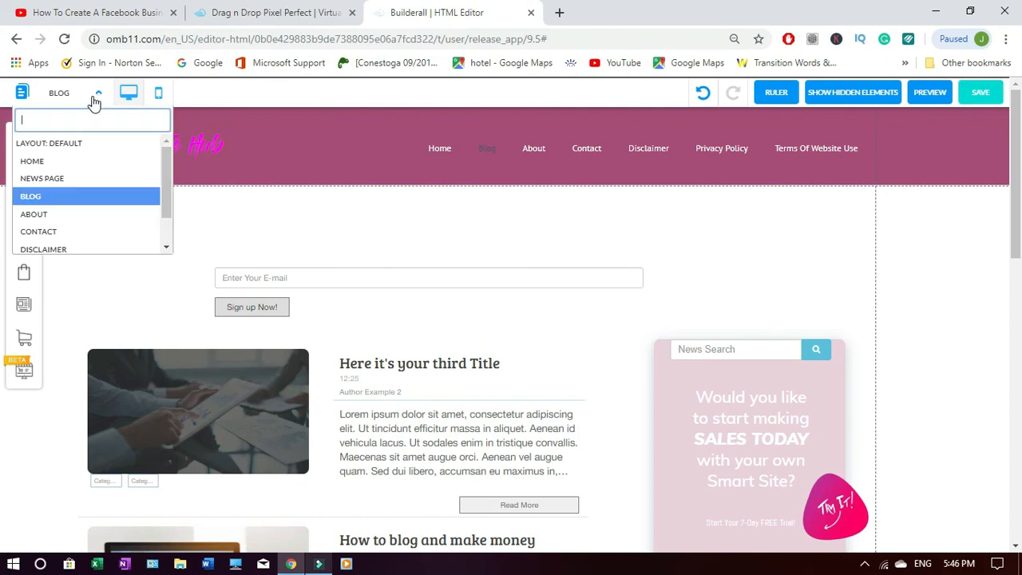
click(169, 250)
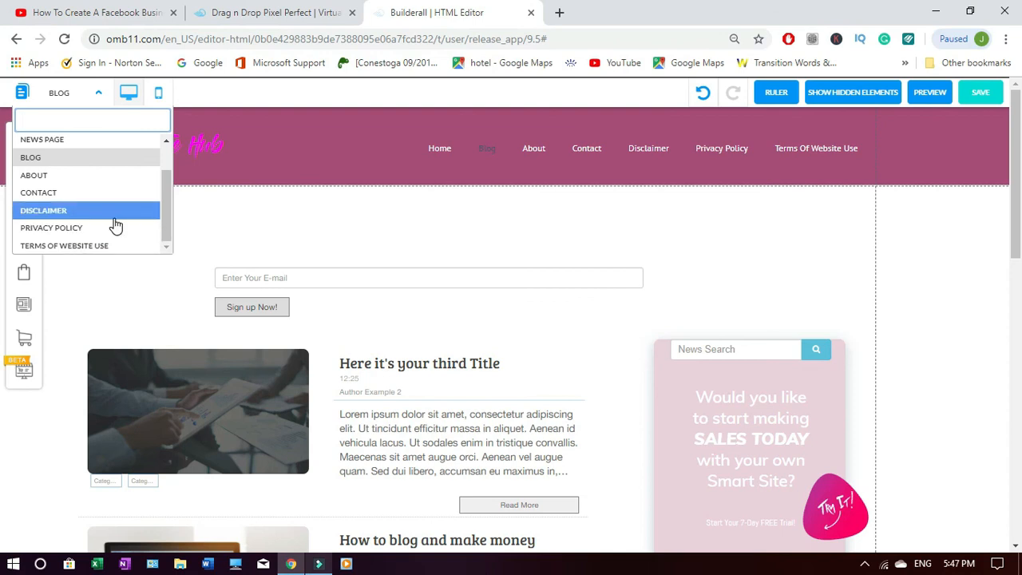
click(166, 153)
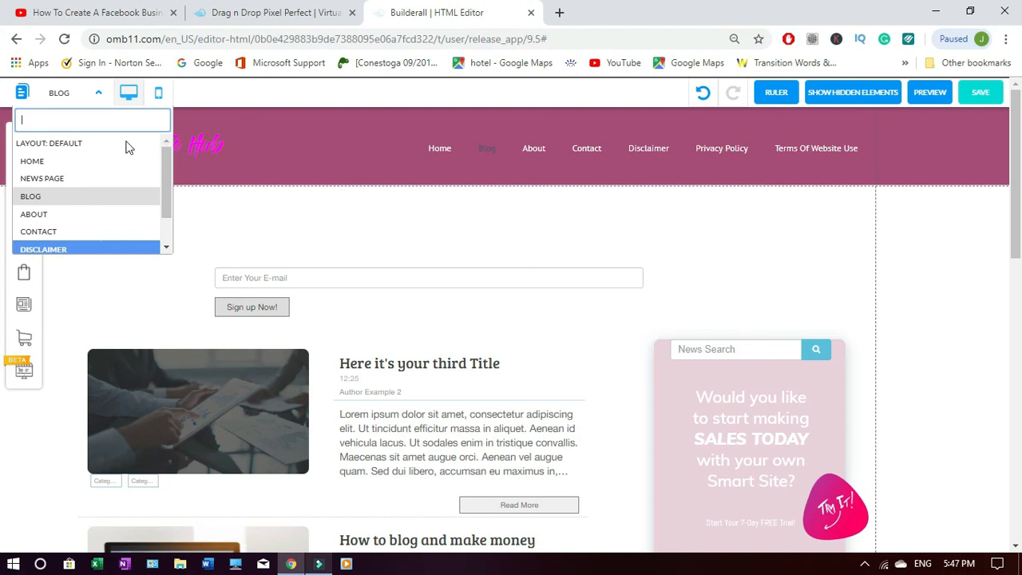
click(60, 161)
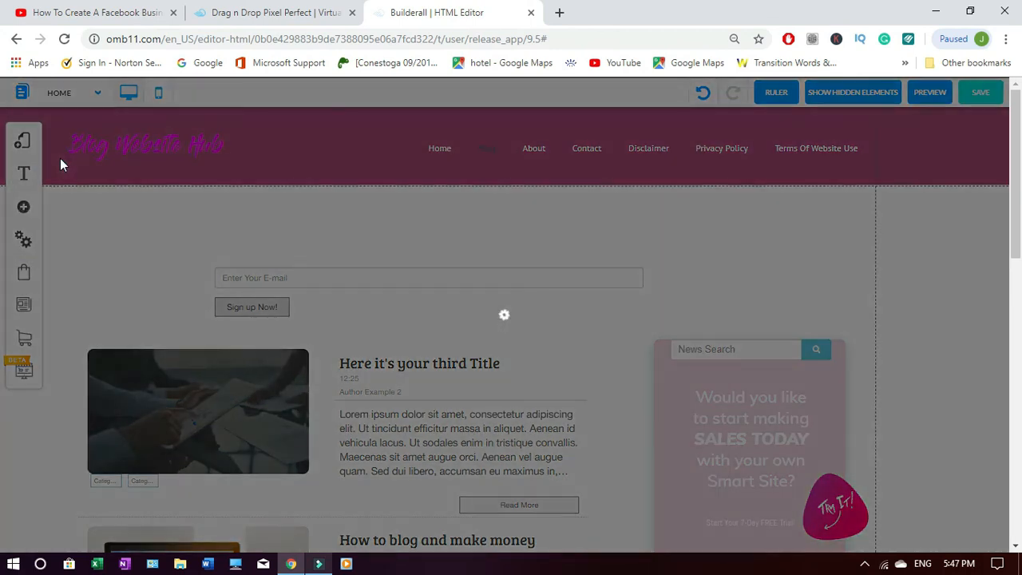